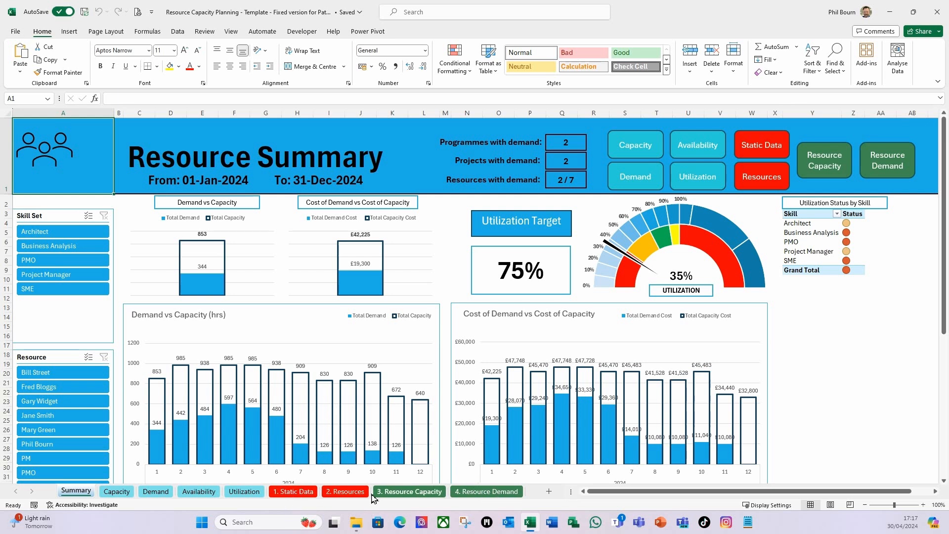
Open the Static Data sheet and examine the entries and empty rows of the Programmes list
left_click(294, 491)
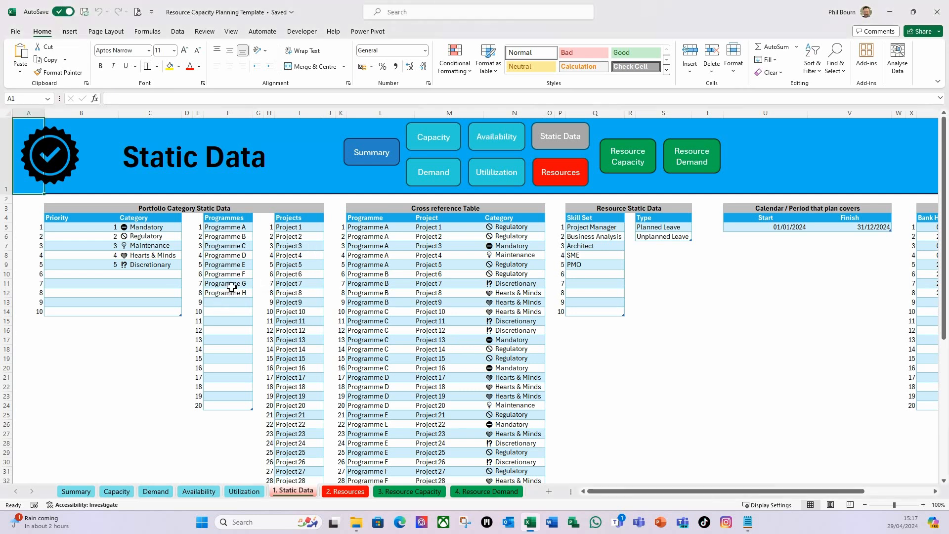
left_click(232, 255)
left_click(225, 235)
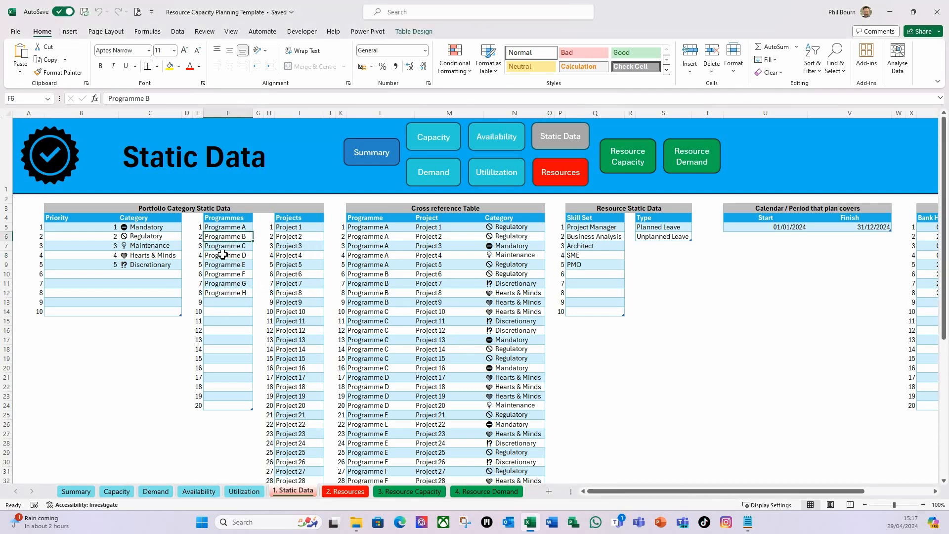
left_click(226, 227)
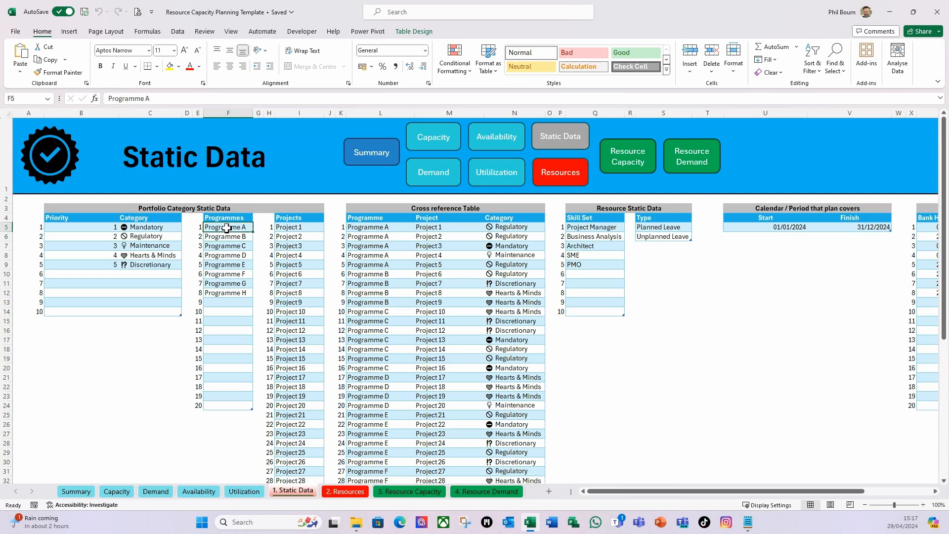
left_click(227, 339)
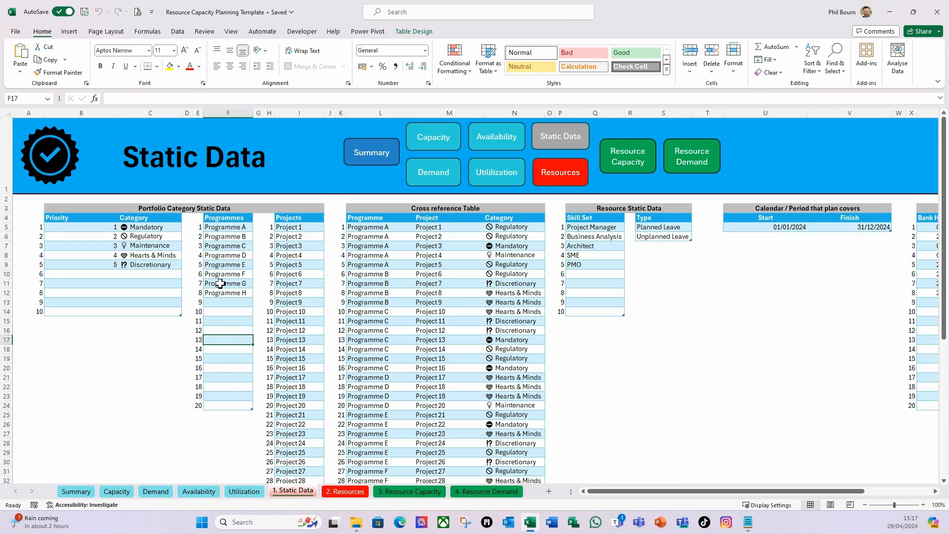
Apply a Duplicate Values conditional format with Light Red Fill with Dark Red Text to all rows of the Programmes column
left_click(229, 229)
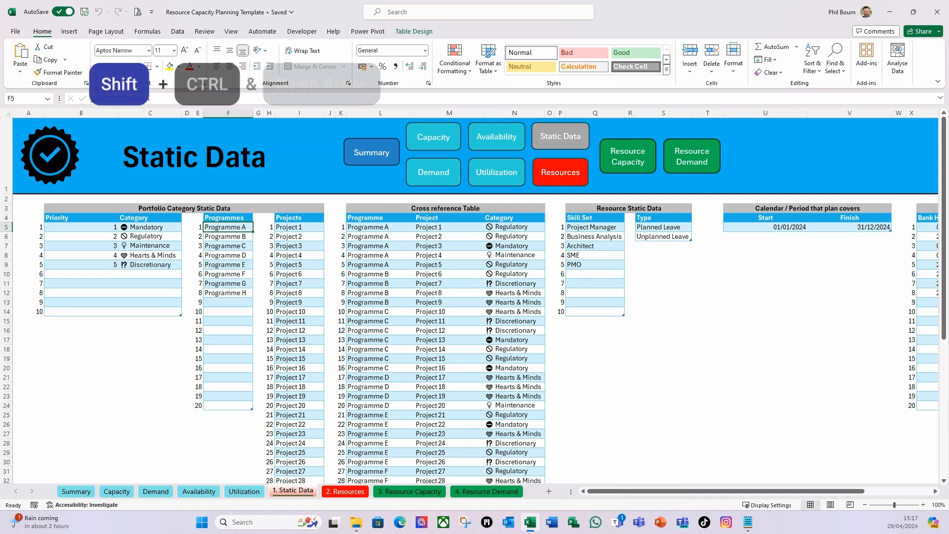
key("ctrl+shift+Down")
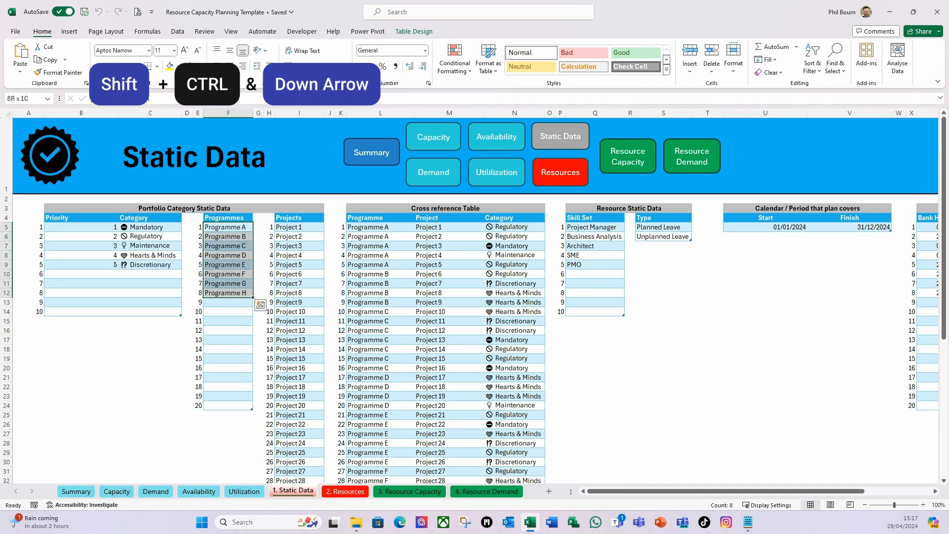
key("ctrl+shift+Down")
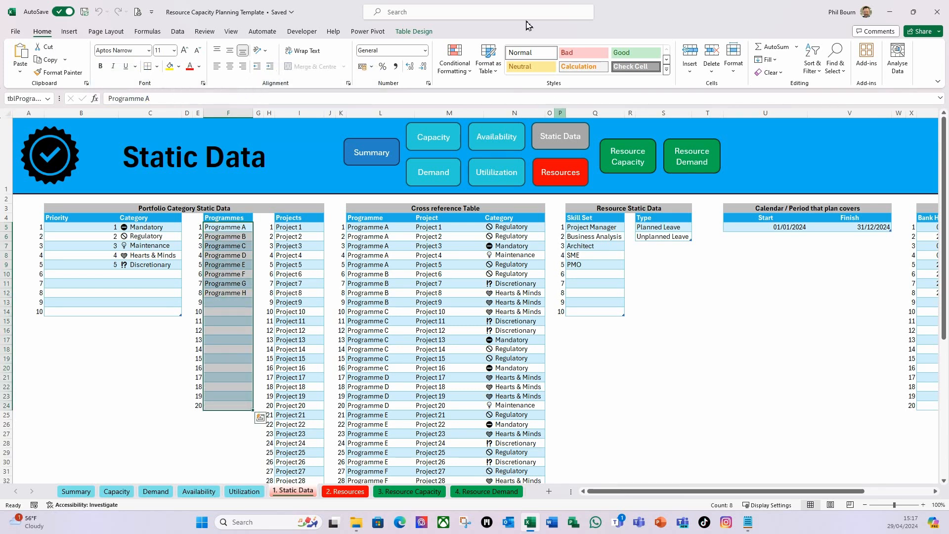
left_click(465, 71)
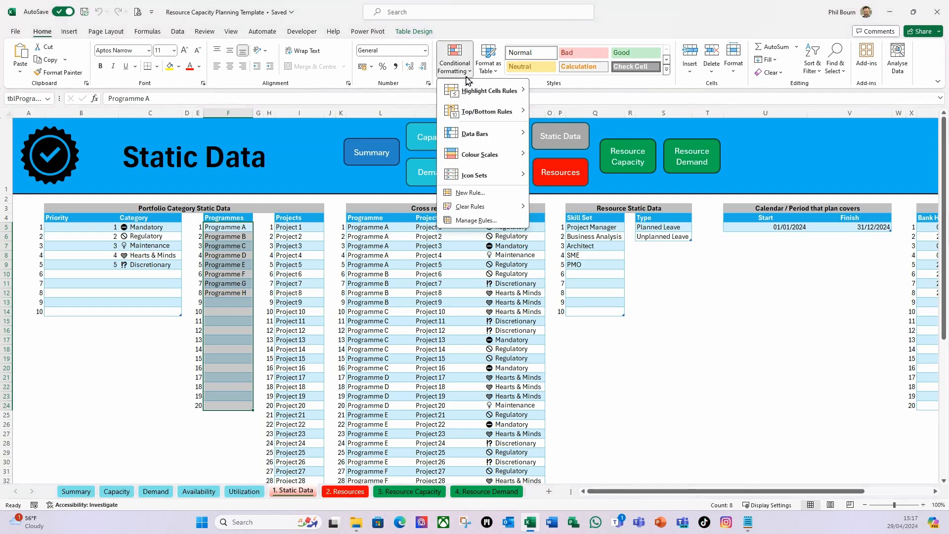
mouse_move(485, 94)
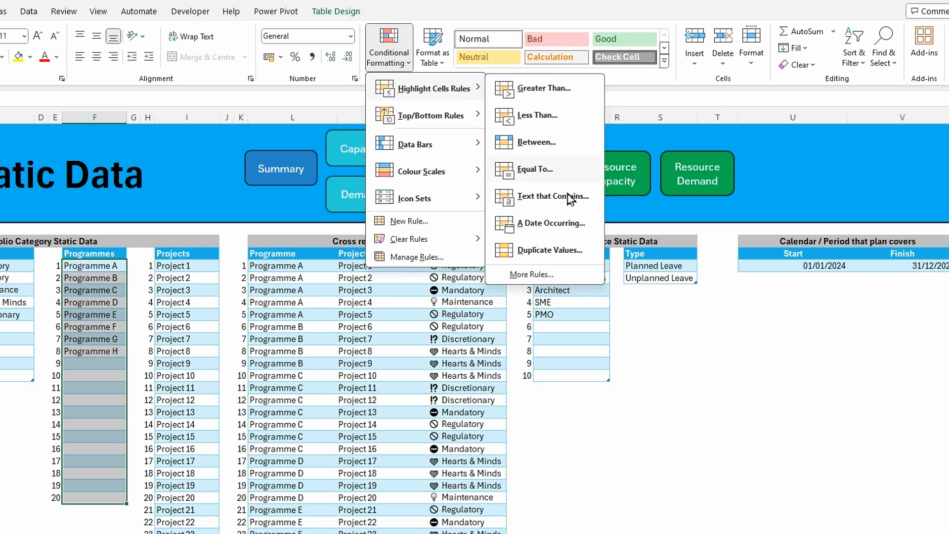
left_click(547, 250)
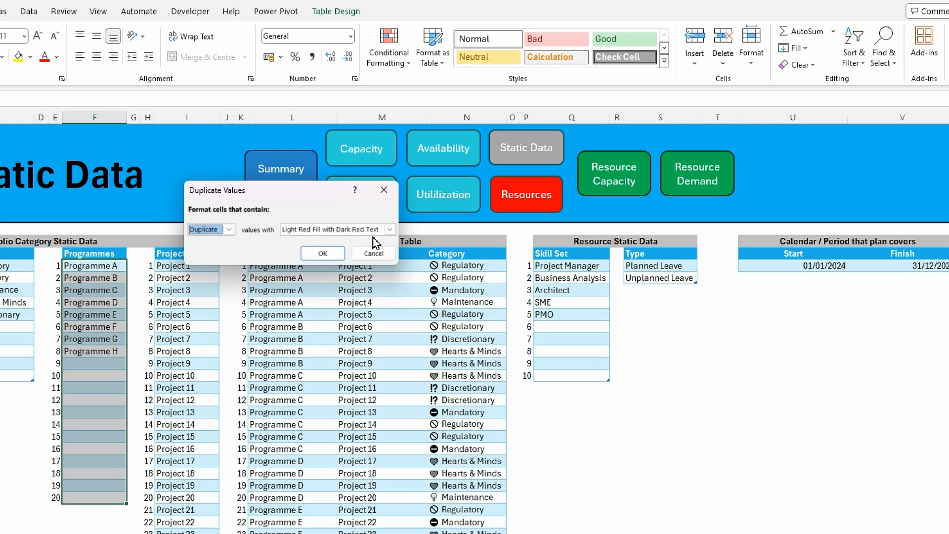
left_click(324, 254)
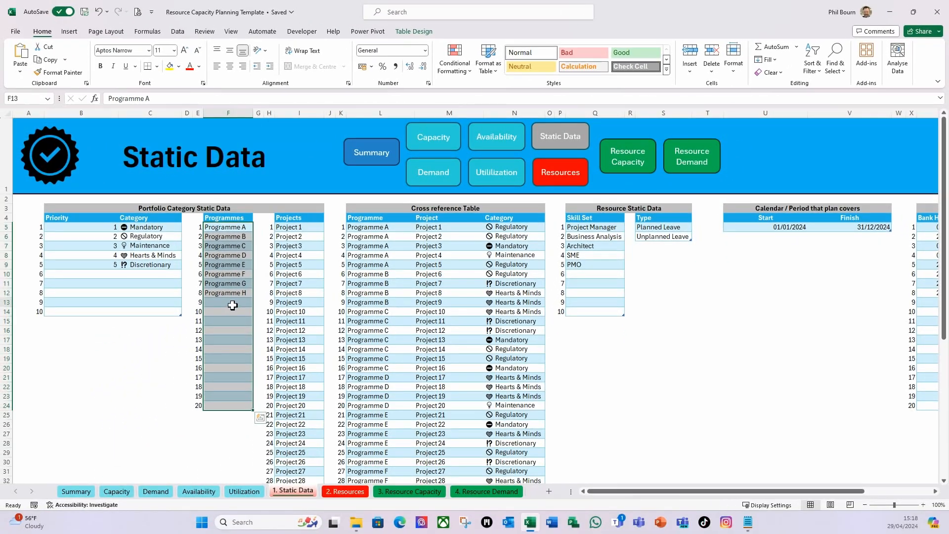
Test the duplicate highlighting by entering Programme A in cell F13, and clear that cell again
left_click(106, 358)
type("P")
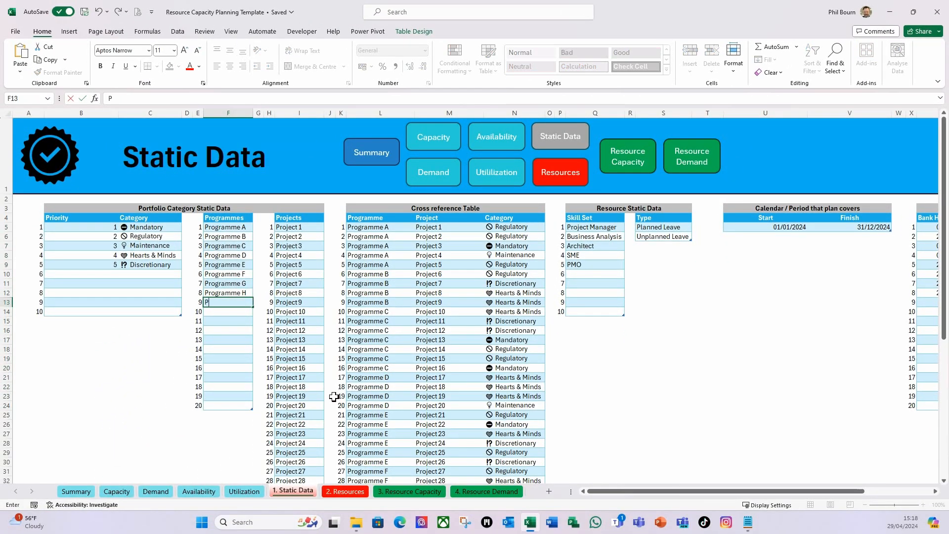
type("rogramme A")
key("Return")
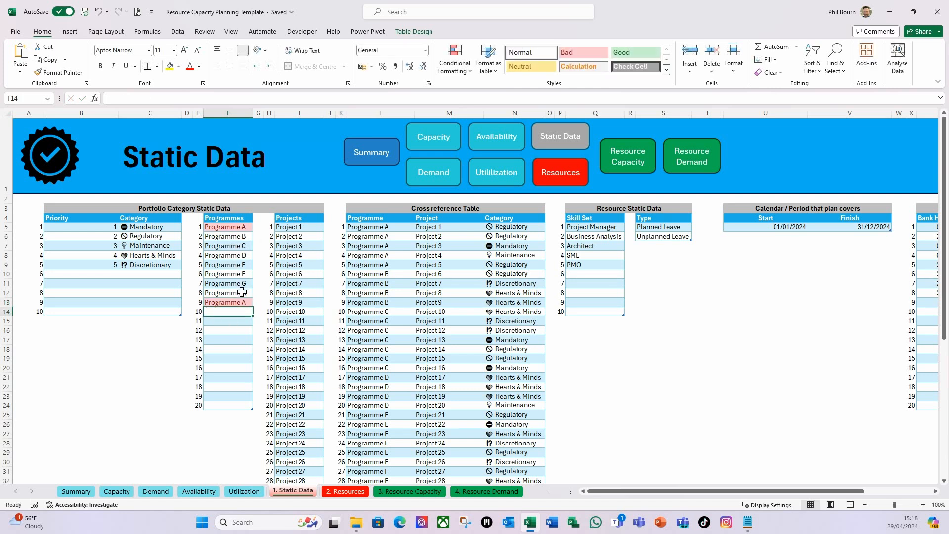
left_click(228, 302)
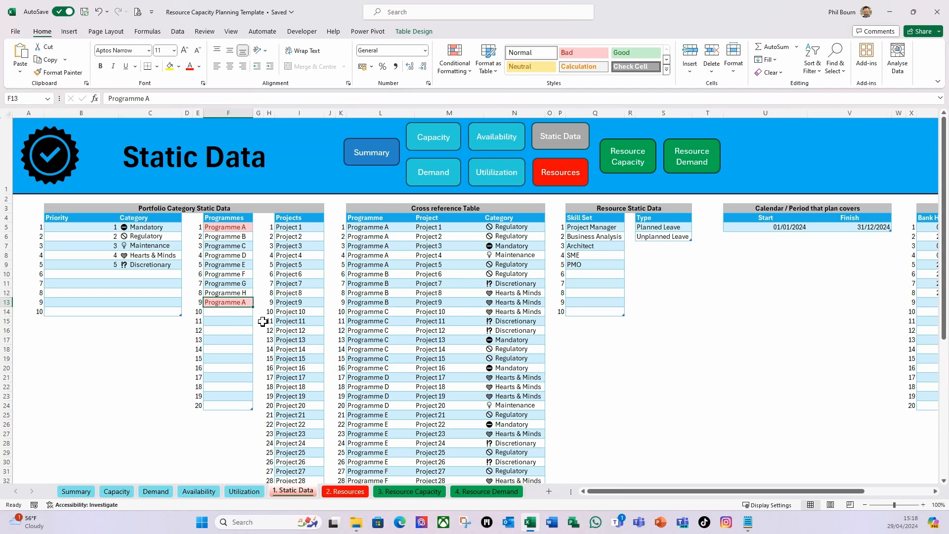
key("Delete")
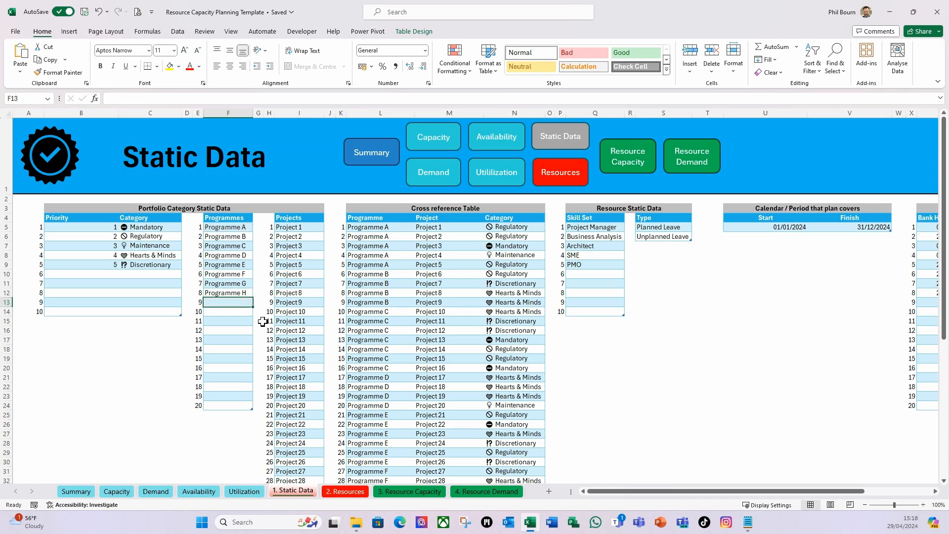
left_click(231, 230)
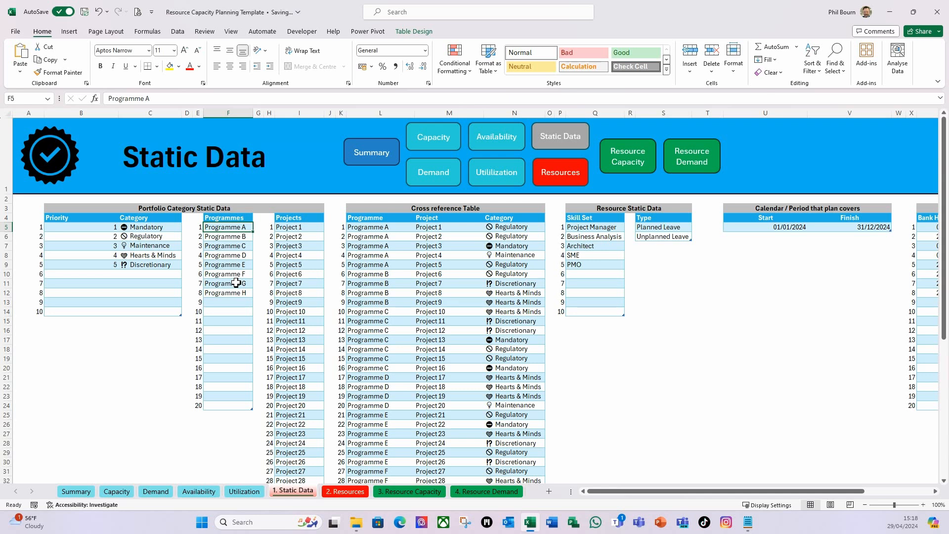
Begin a COUNTIF formula in cell B18 with tblProgramme[Programmes] as its range
left_click(82, 350)
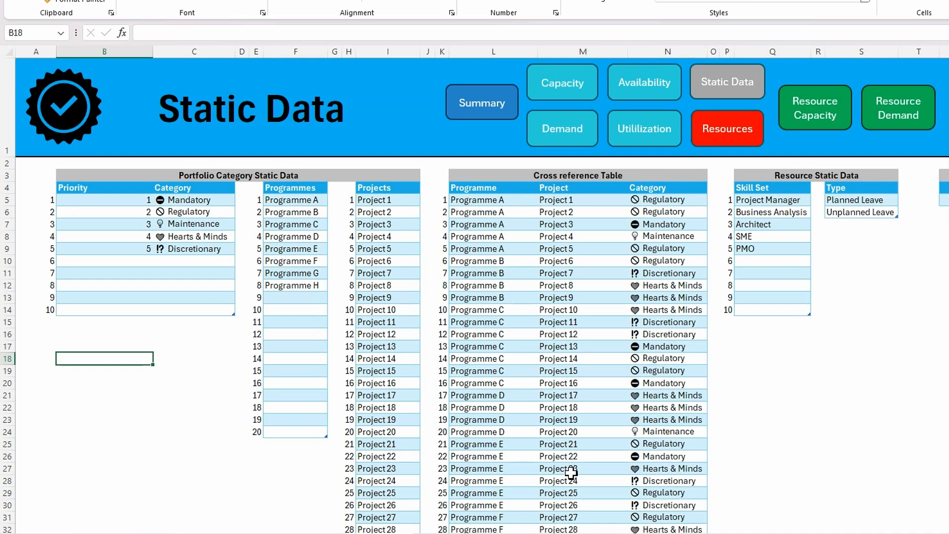
type("=count")
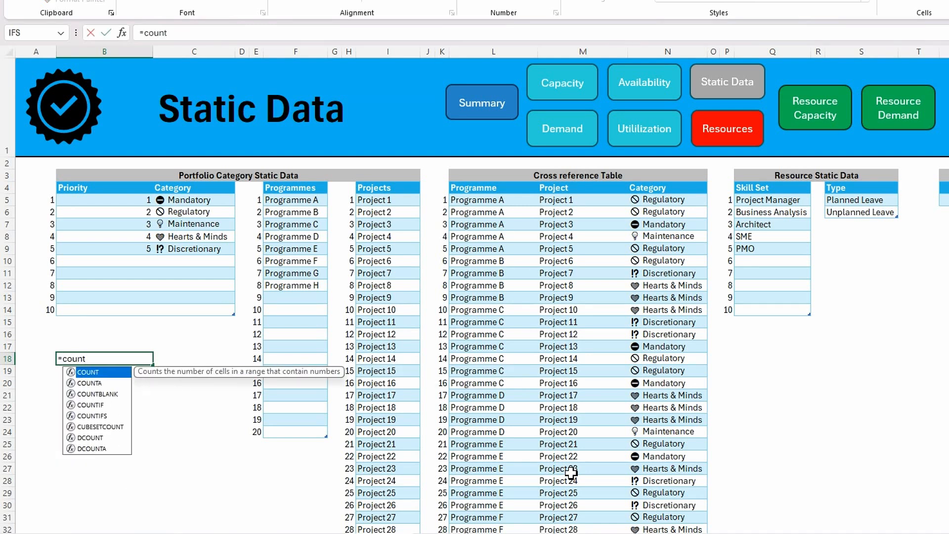
type("if")
key("Tab")
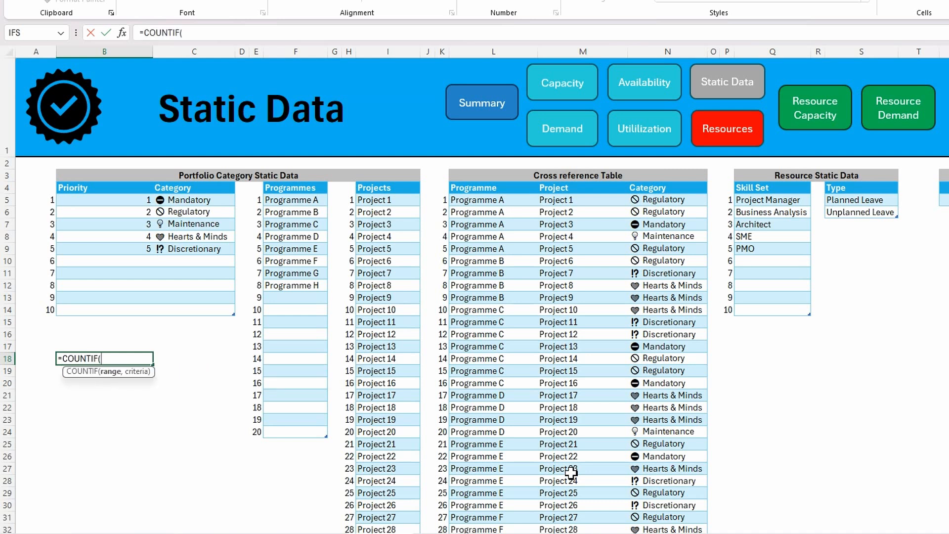
type("tbl")
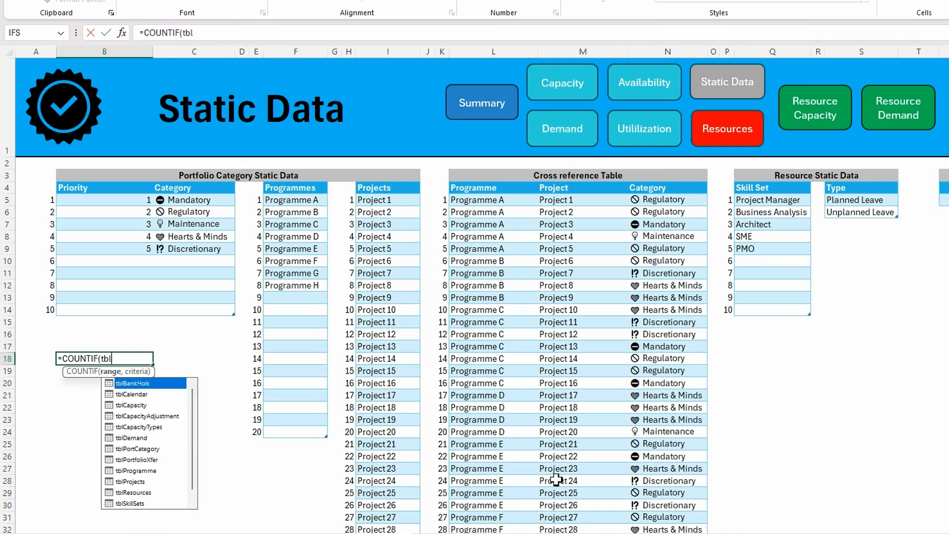
double_click(140, 472)
type("[")
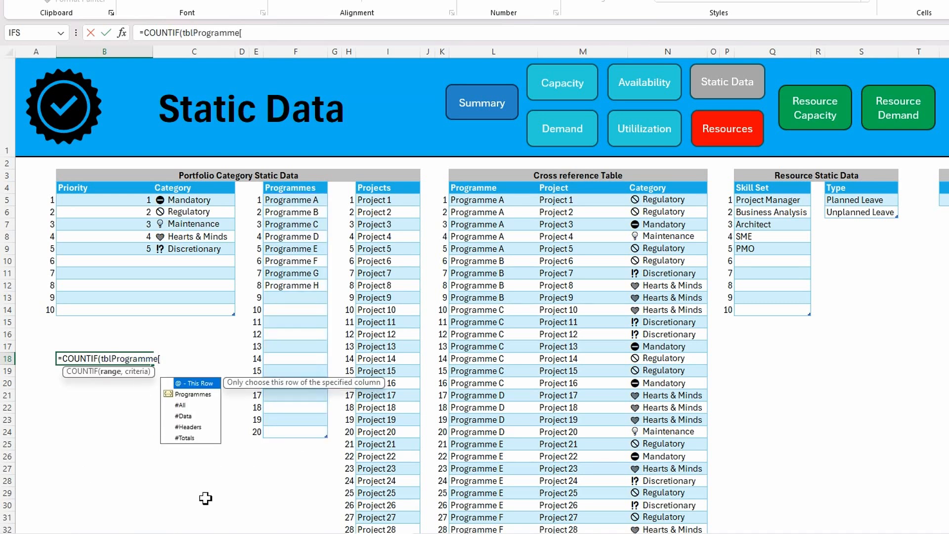
left_click(196, 395)
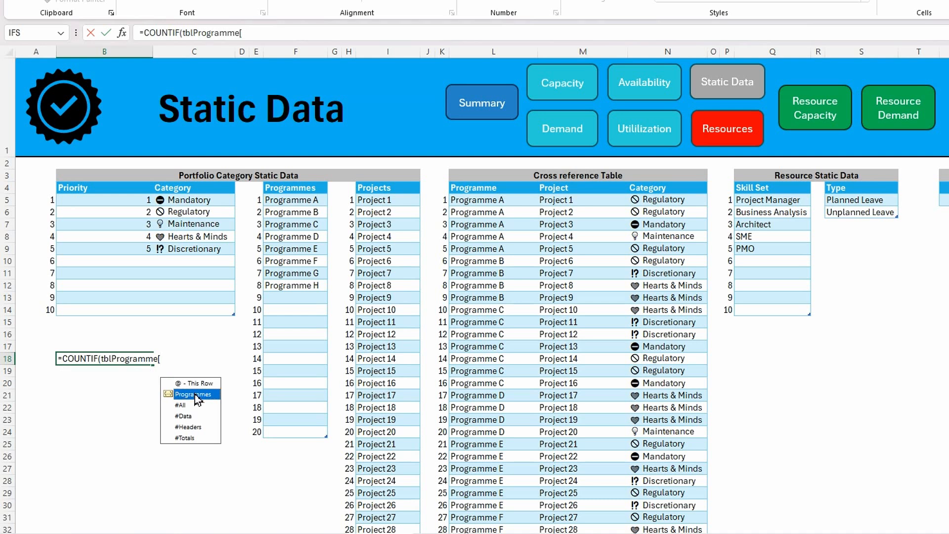
double_click(195, 395)
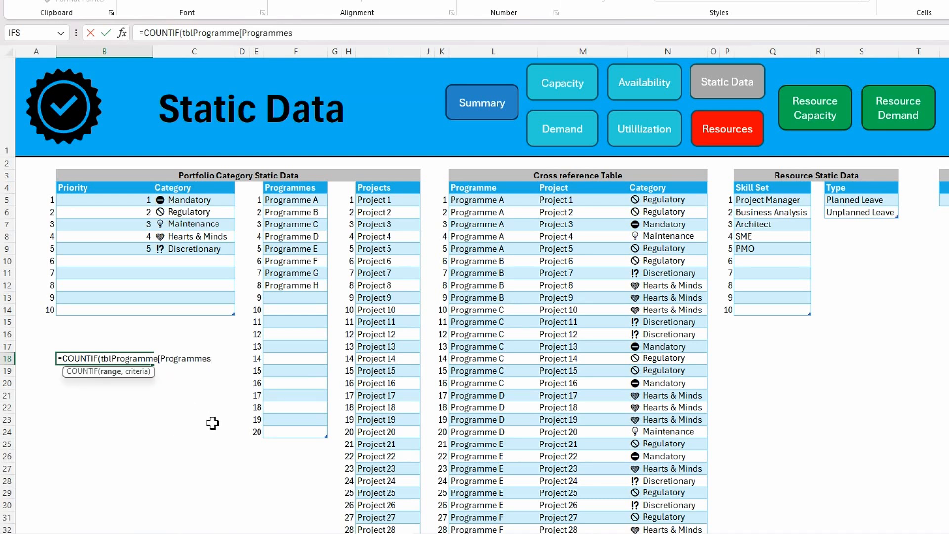
type("]")
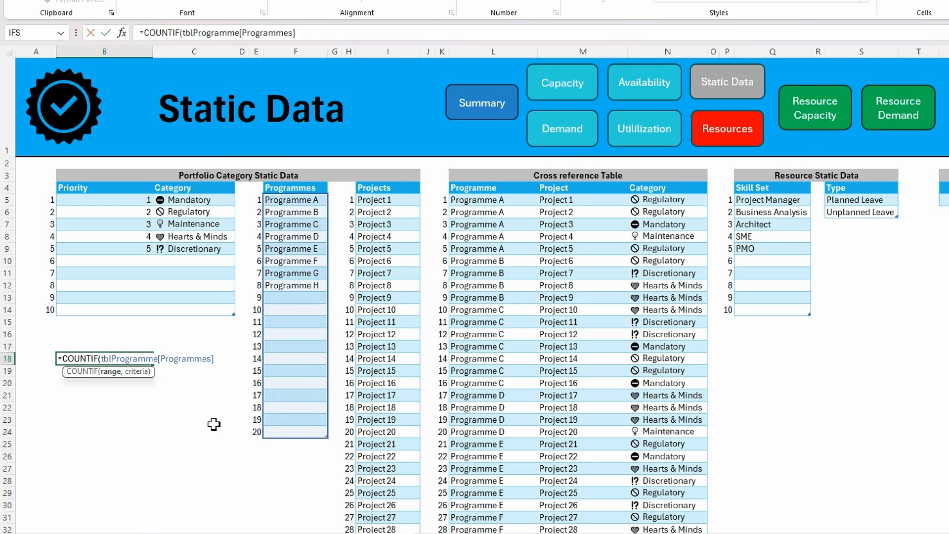
type(",")
Complete the COUNTIF formula in B18 with cell F5 as the criteria
type("f5")
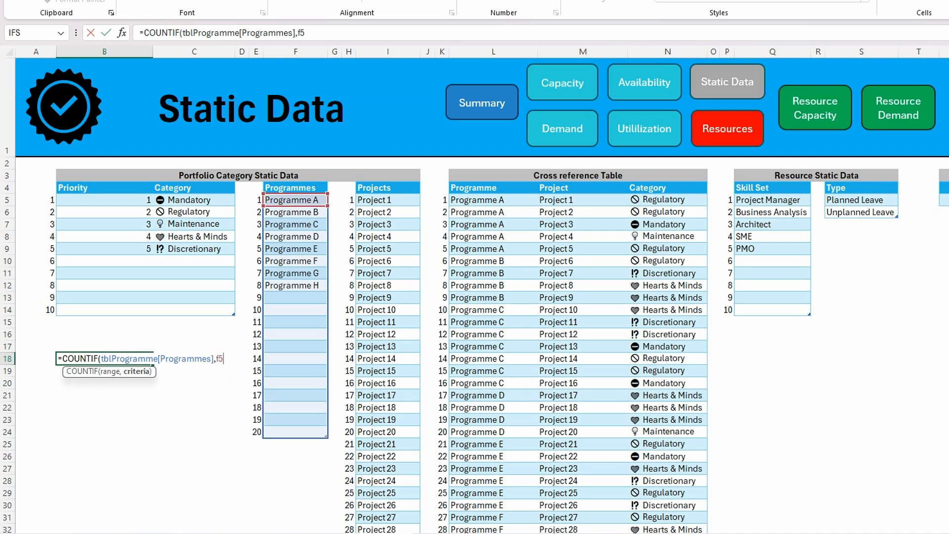
type(")")
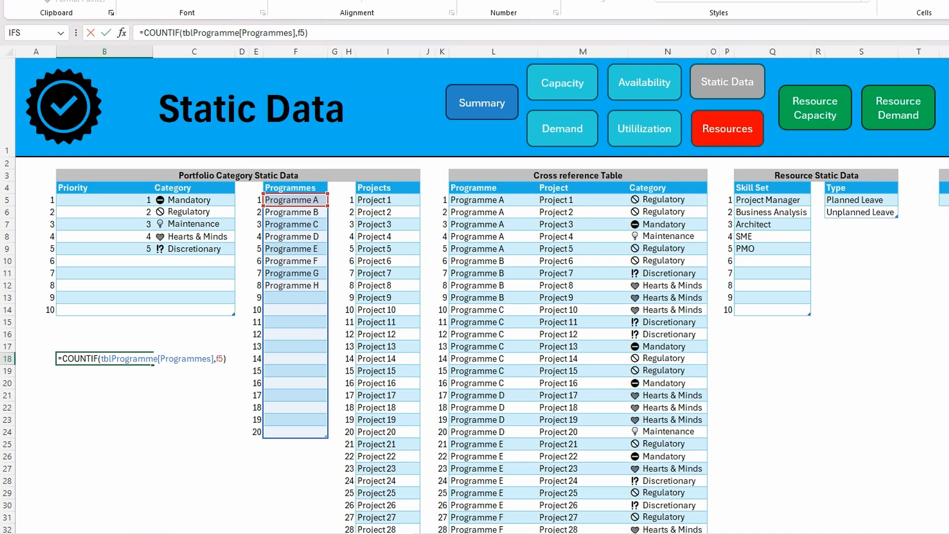
key("Return")
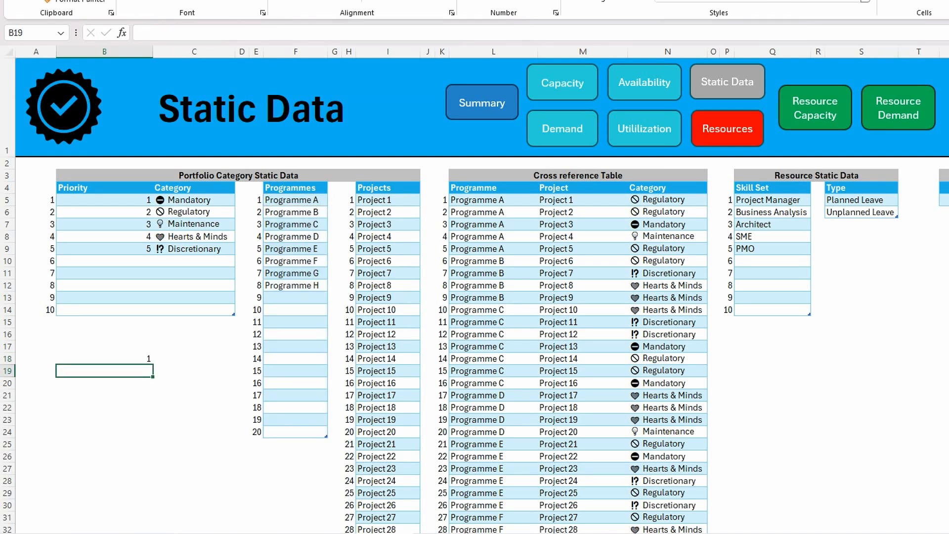
Wrap the tblProgramme[Programmes] range of B18's COUNTIF formula in INDIRECT as quoted text, and append =1 to the formula
left_click(133, 358)
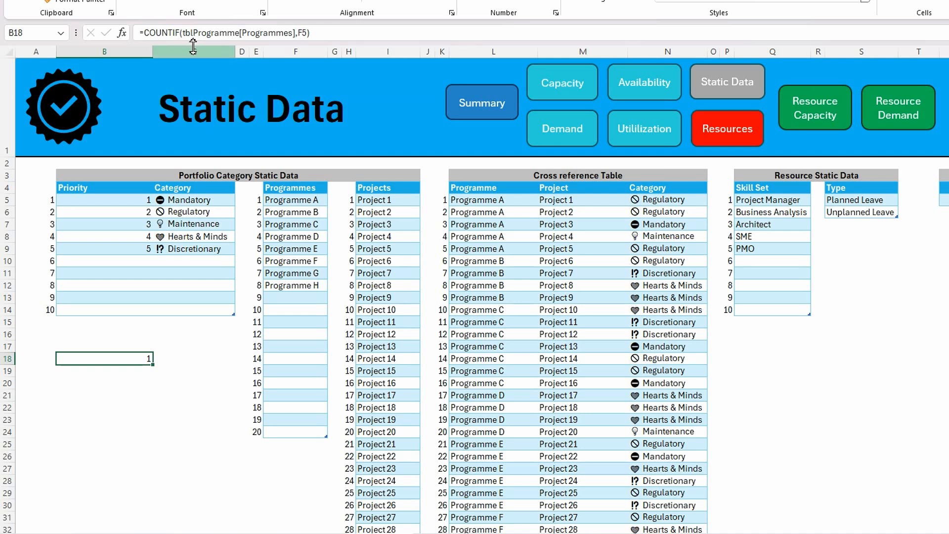
left_click(183, 34)
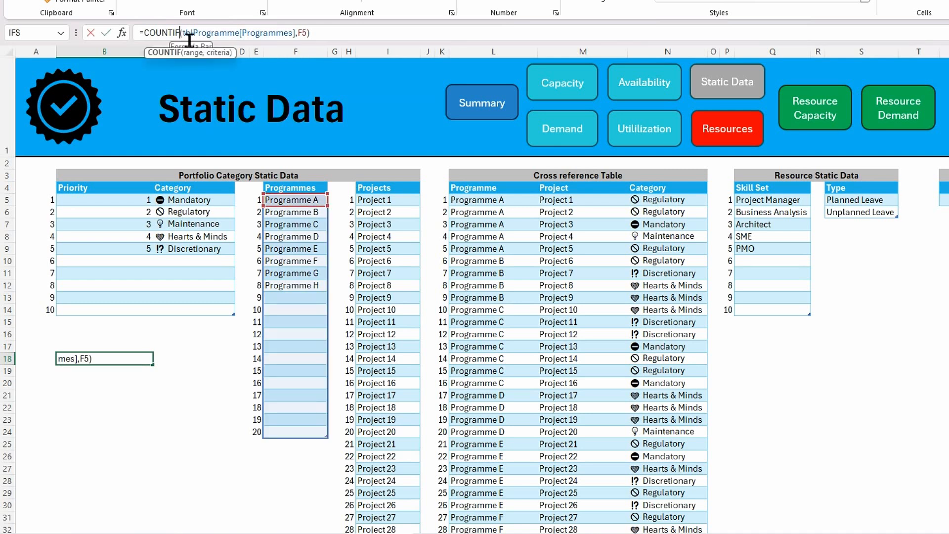
left_click(183, 32)
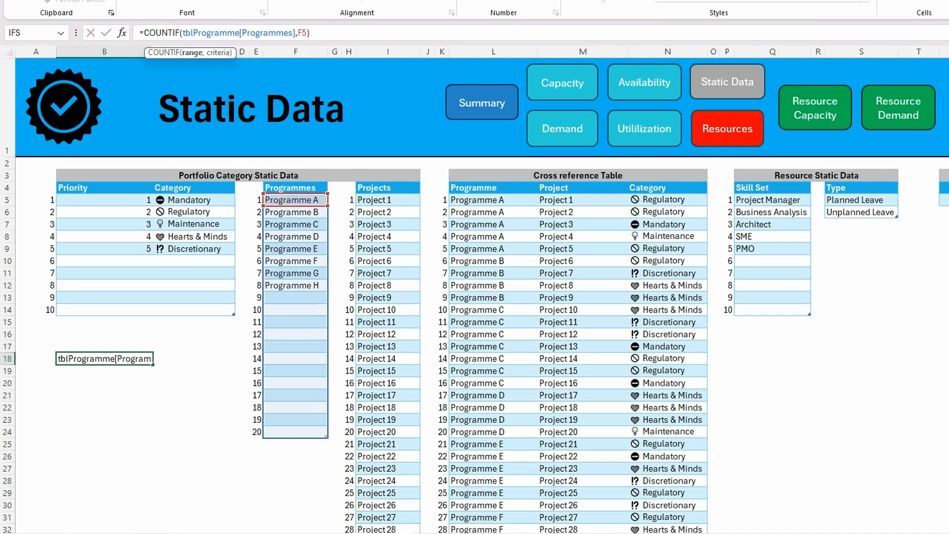
type("indirect")
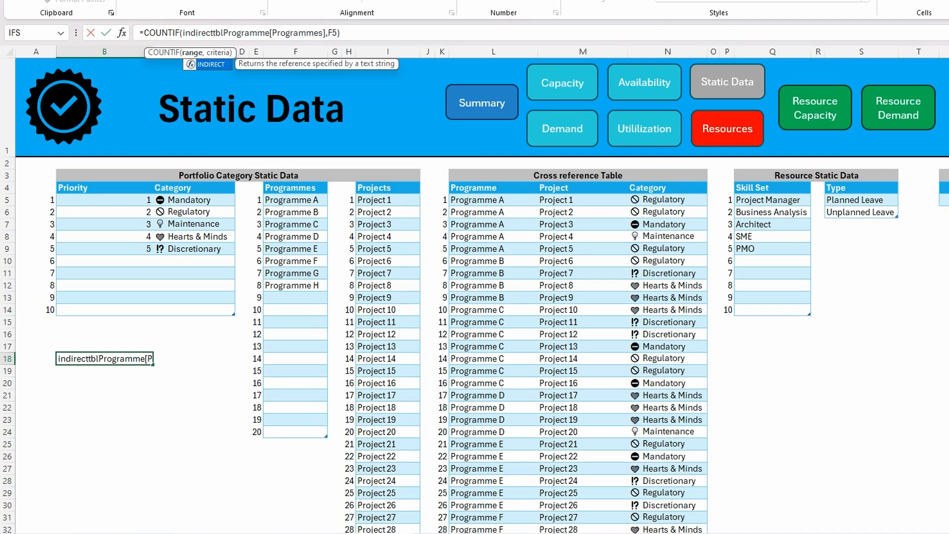
key("Tab")
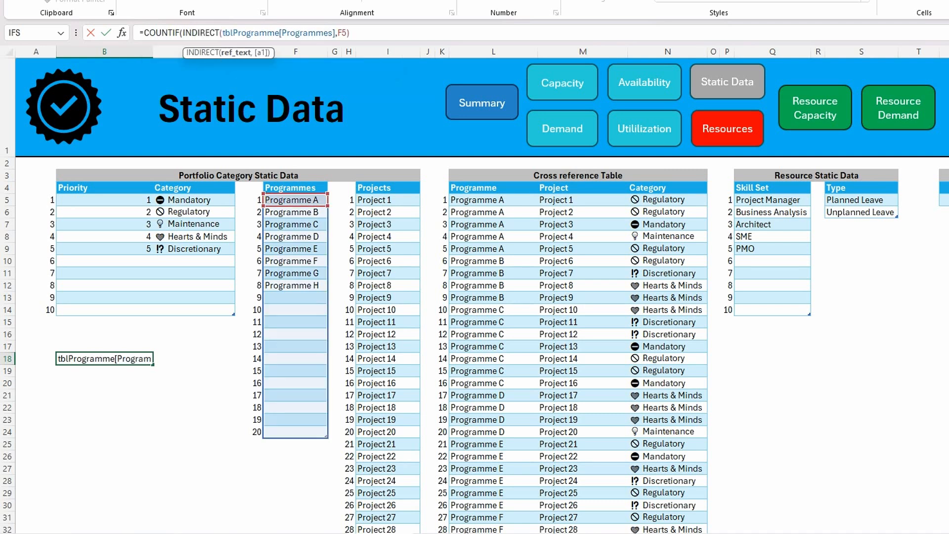
type("\"")
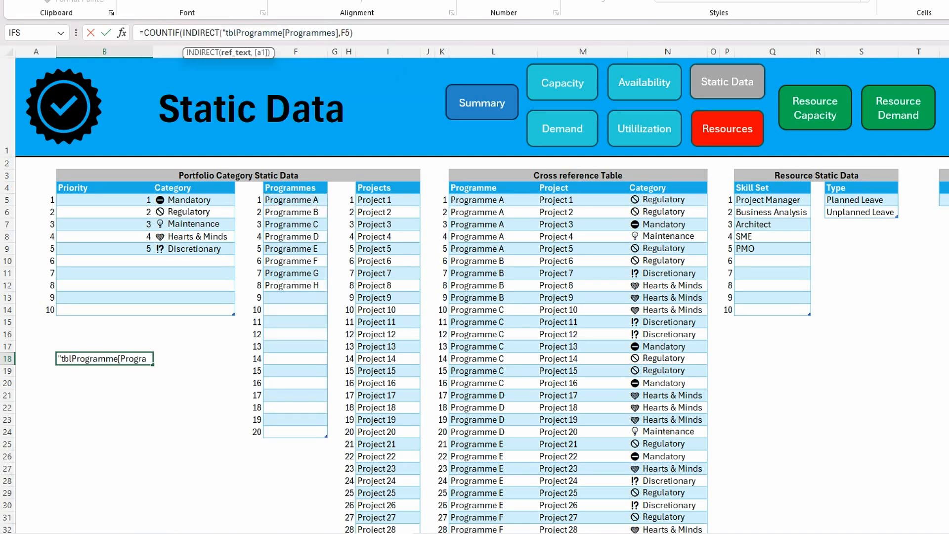
left_click(341, 33)
type("\"),")
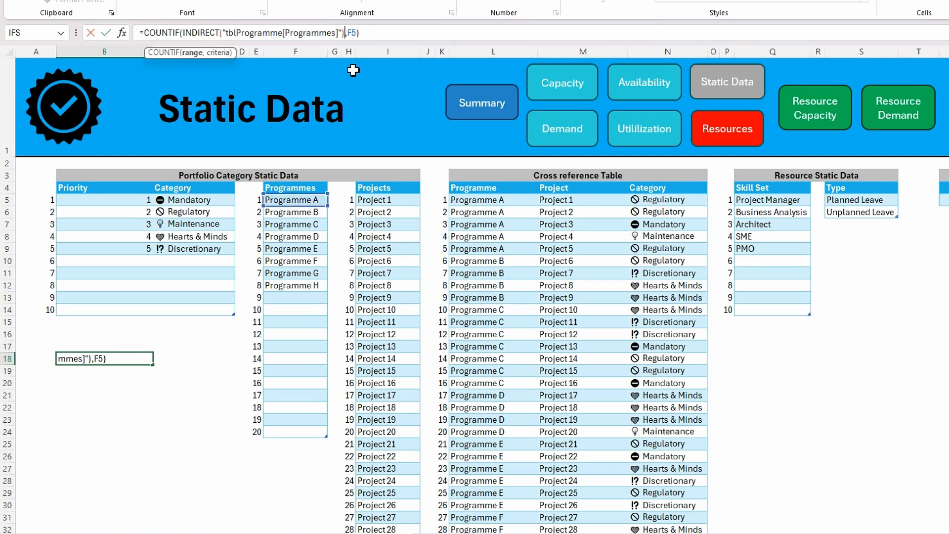
left_click(382, 34)
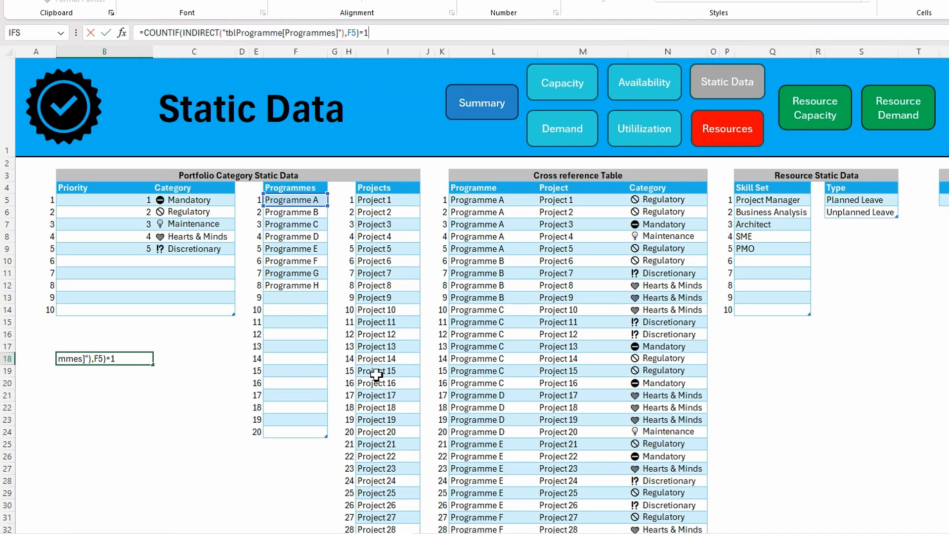
key("Return")
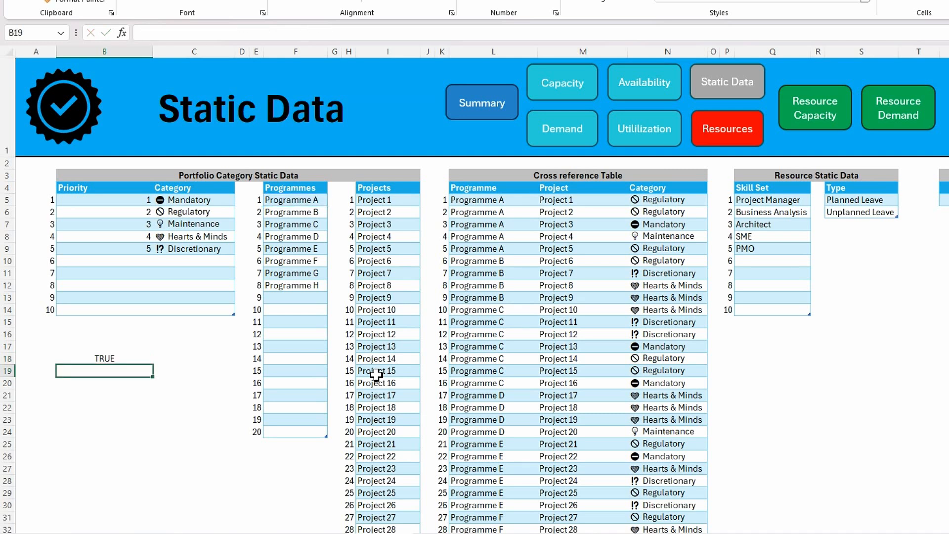
Copy the full COUNTIF/INDIRECT formula text from cell B18, and clear the cell
left_click(99, 356)
left_click_drag(393, 33, 119, 39)
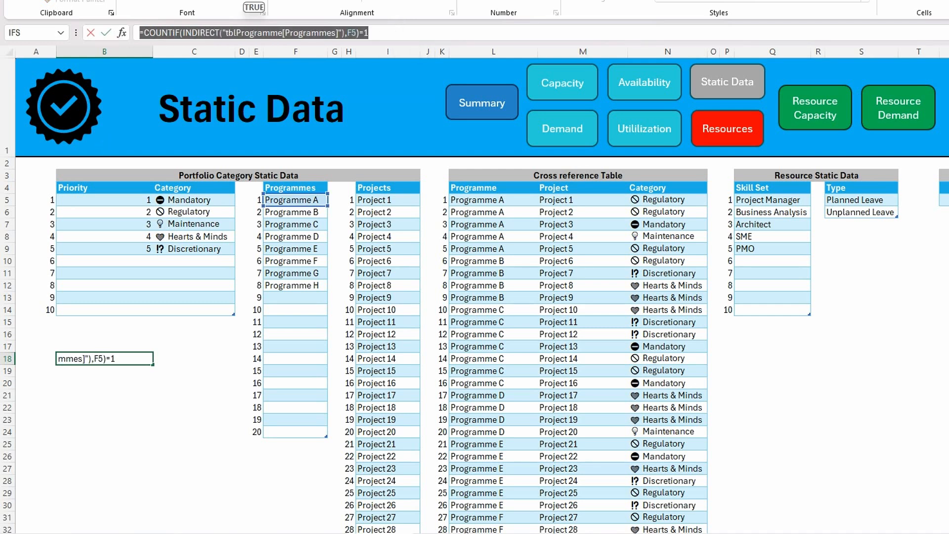
key("ctrl+c")
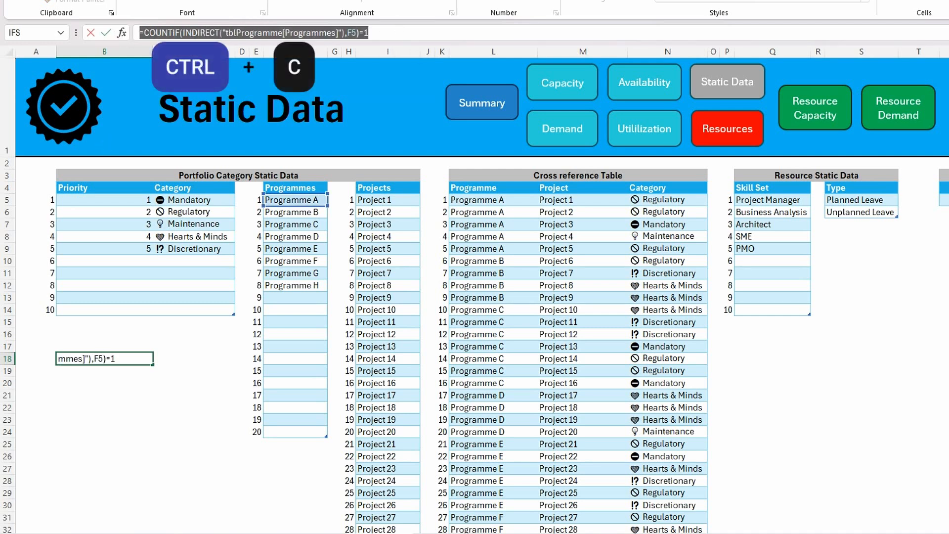
key("Escape")
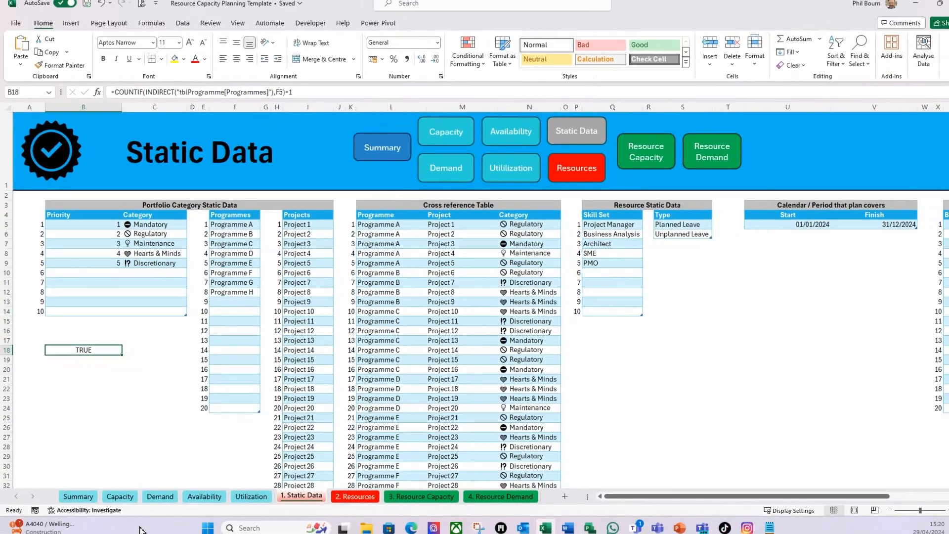
key("Delete")
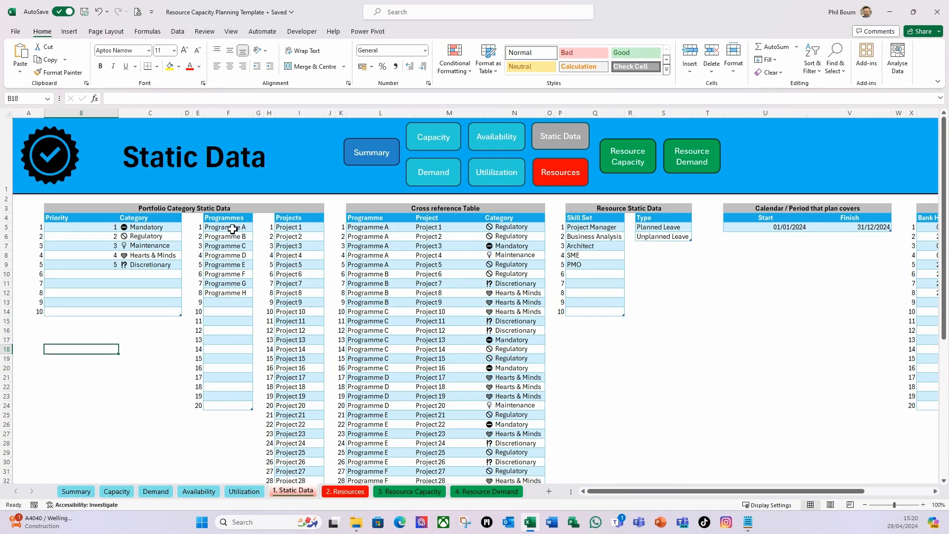
Set Custom data validation on all rows of the Programmes column with the formula =COUNTIF(INDIRECT("tblProgramme[Programmes]"),F5)=1
left_click(233, 229)
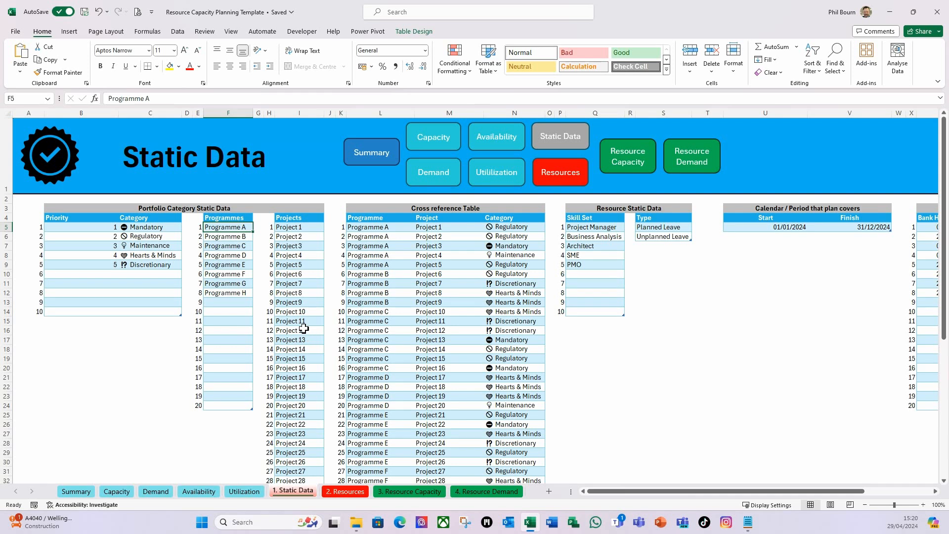
key("ctrl+shift+Down")
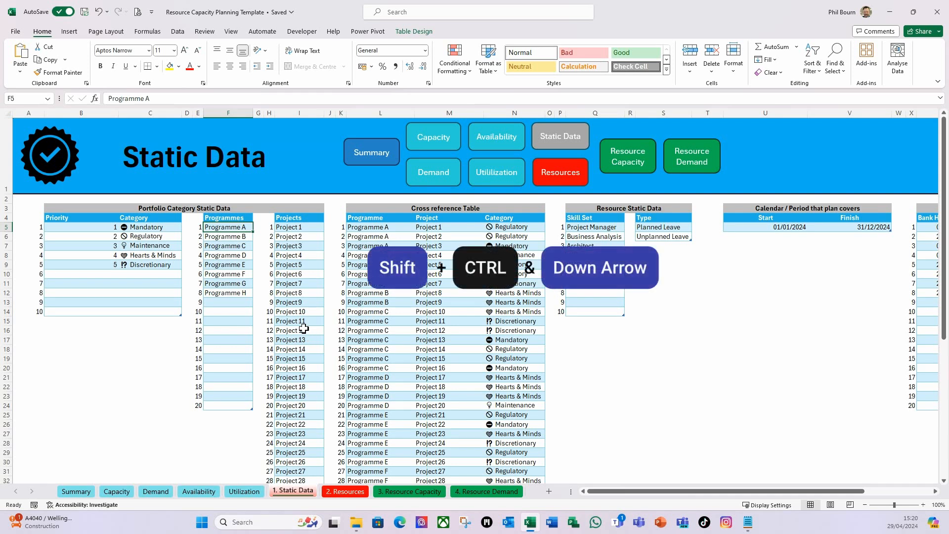
key("ctrl+shift+Down")
key("ctrl+shift+Down")
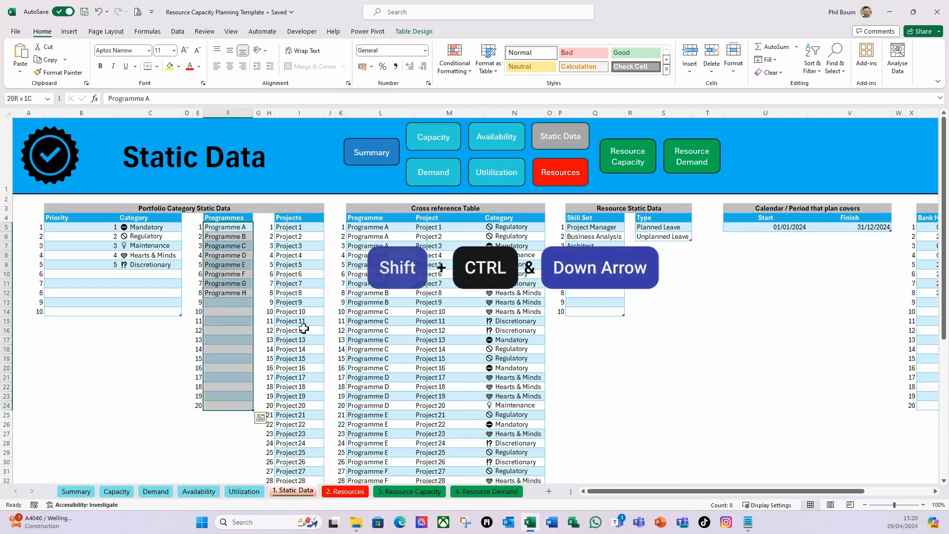
left_click(178, 31)
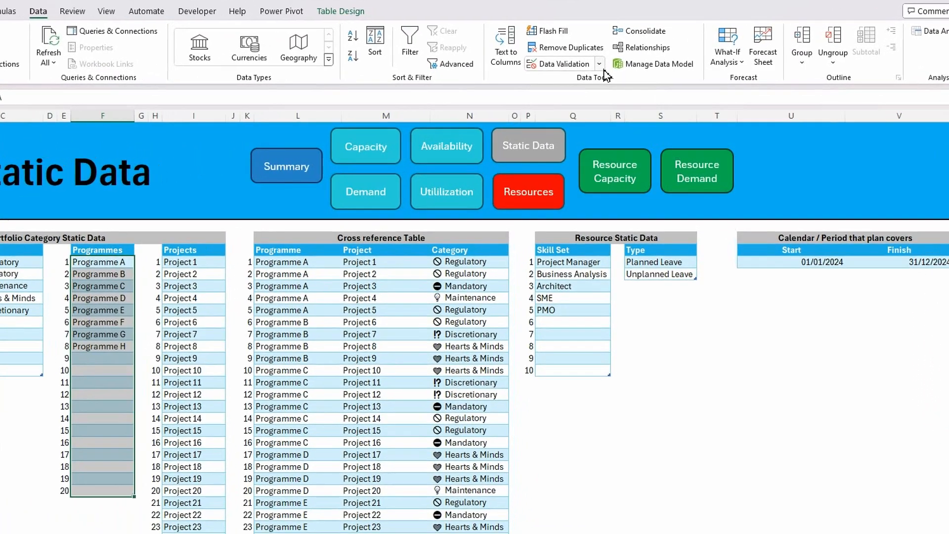
left_click(615, 72)
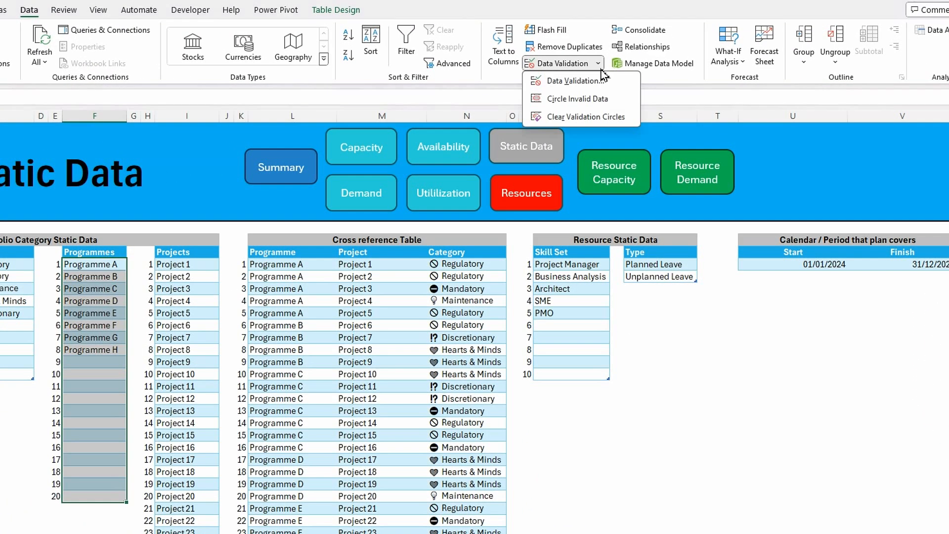
left_click(573, 81)
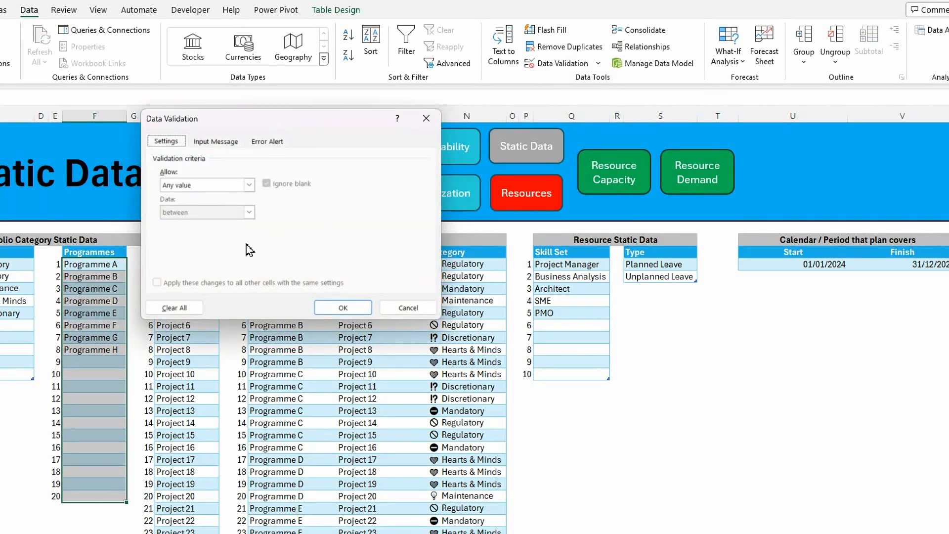
left_click(249, 187)
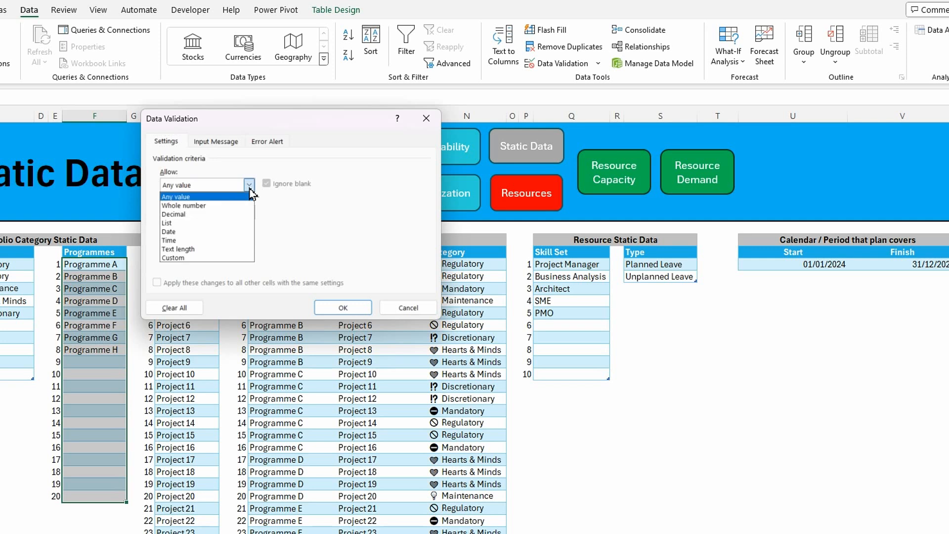
left_click(181, 258)
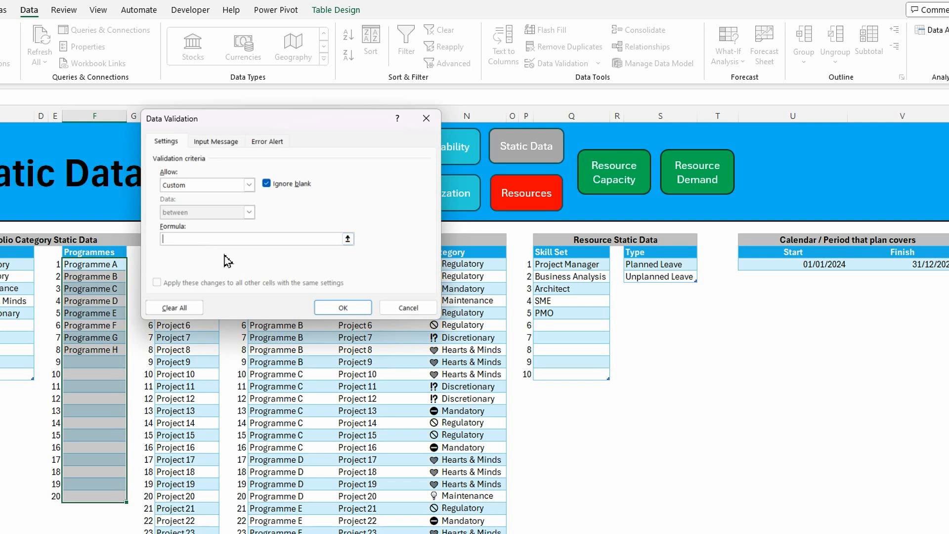
key("ctrl+v")
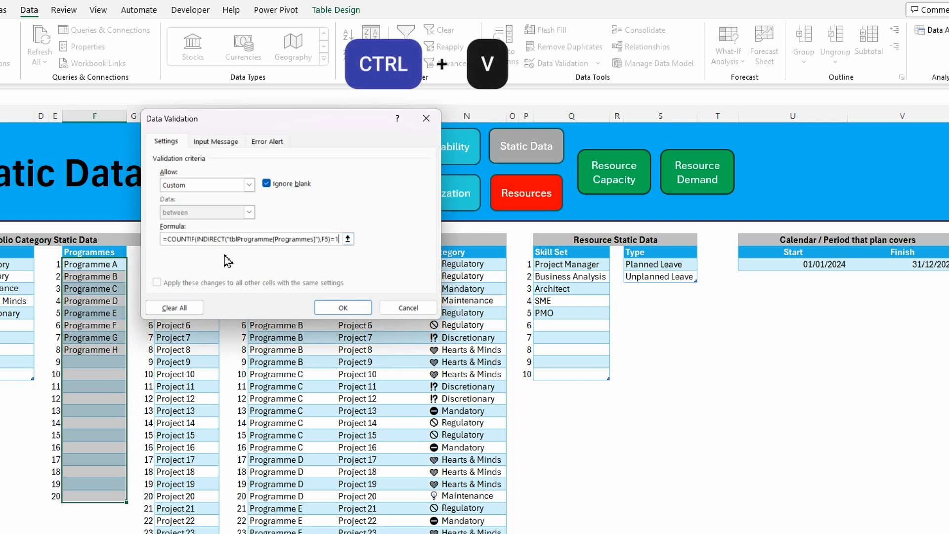
Give the validation's error alert the title Programmes and the message "Must be a unique value.", and apply the validation
left_click(267, 142)
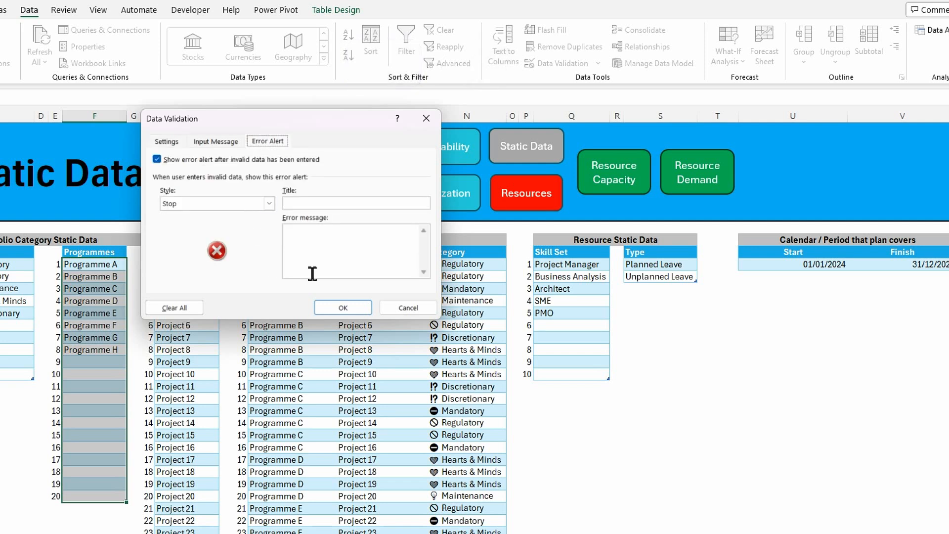
left_click(308, 203)
type("Programmes")
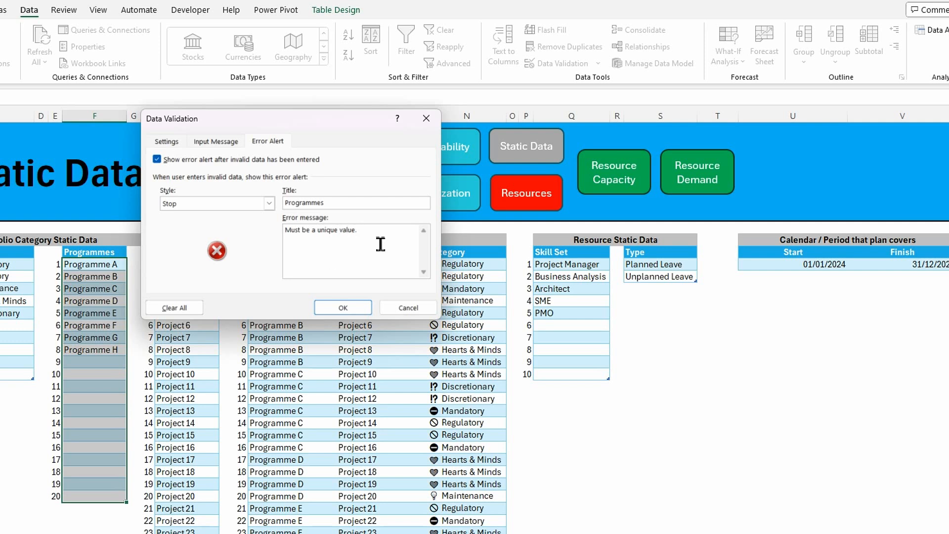
left_click(333, 311)
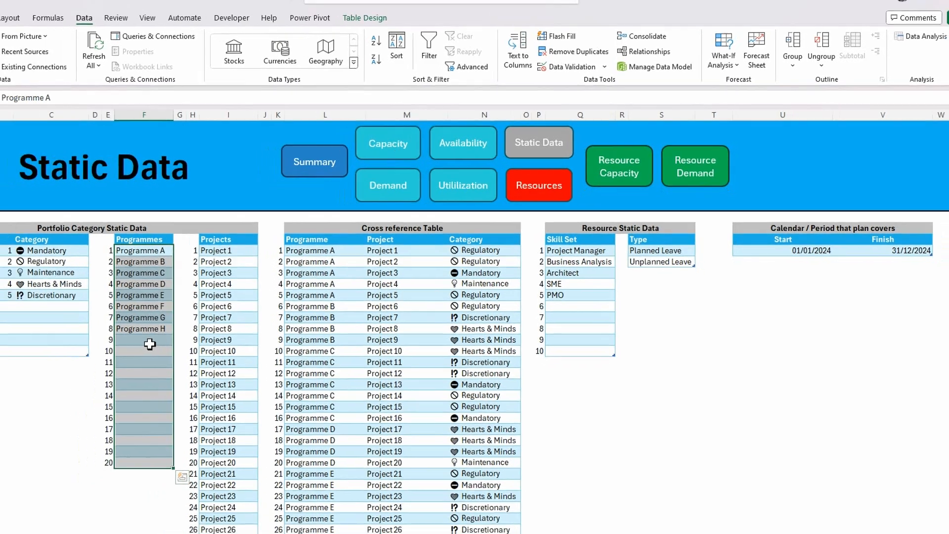
Test the validation by entering Programme A in cell F13, and cancel the entry
left_click(100, 363)
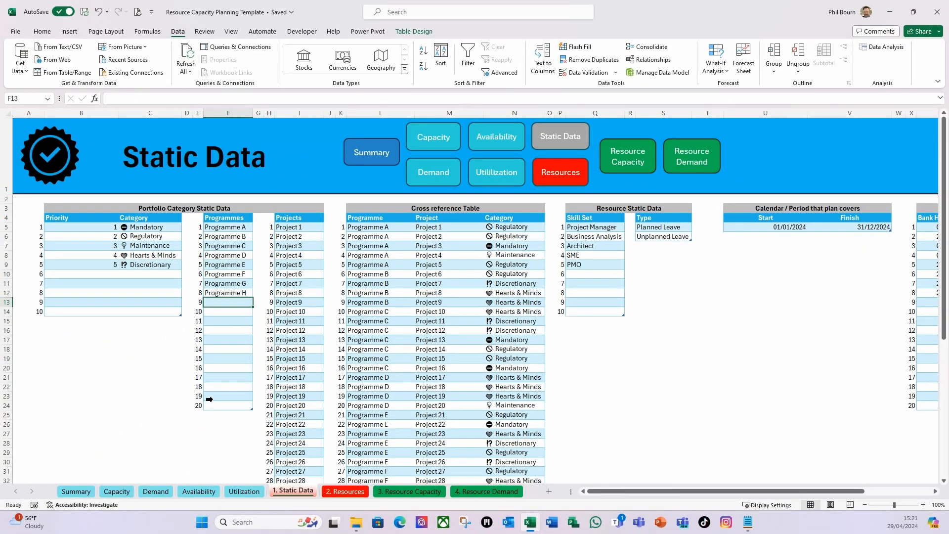
type("Programme A")
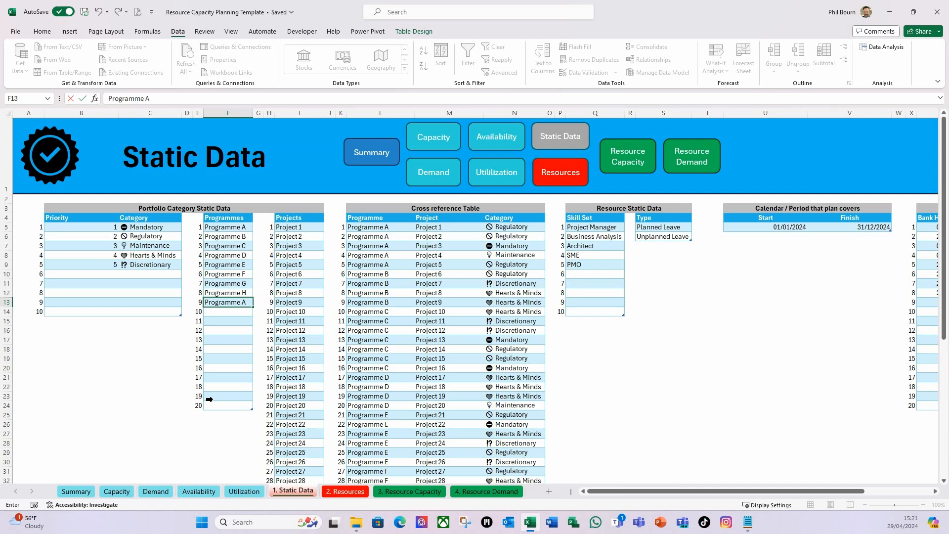
key("Return")
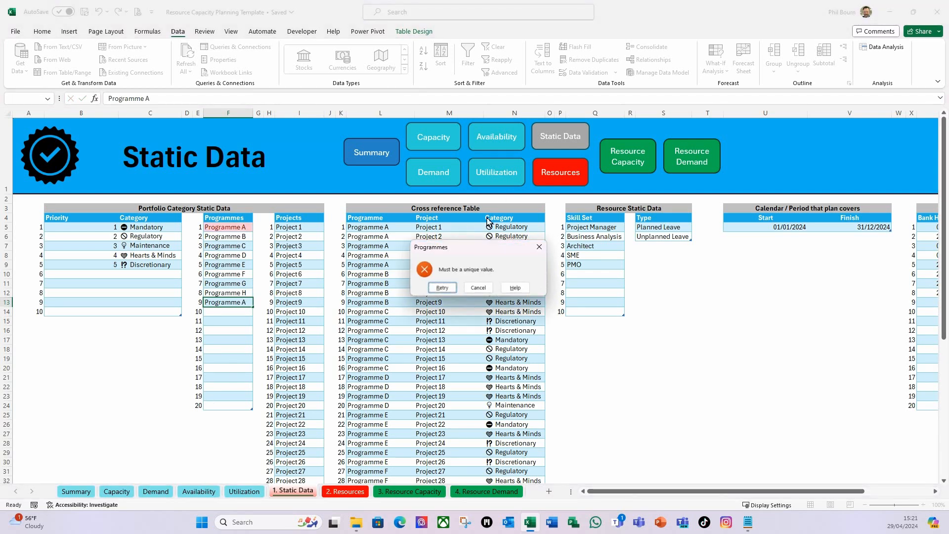
left_click_drag(481, 254, 378, 214)
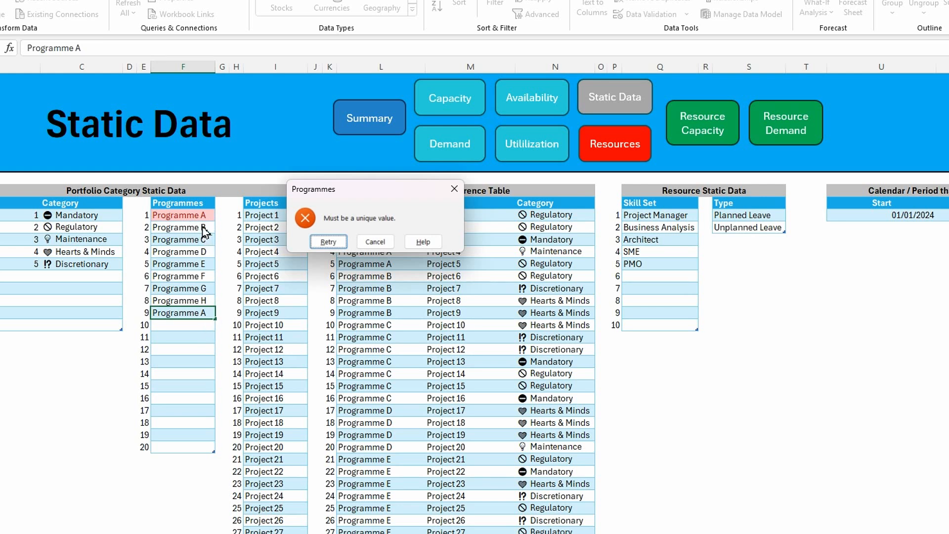
left_click(375, 241)
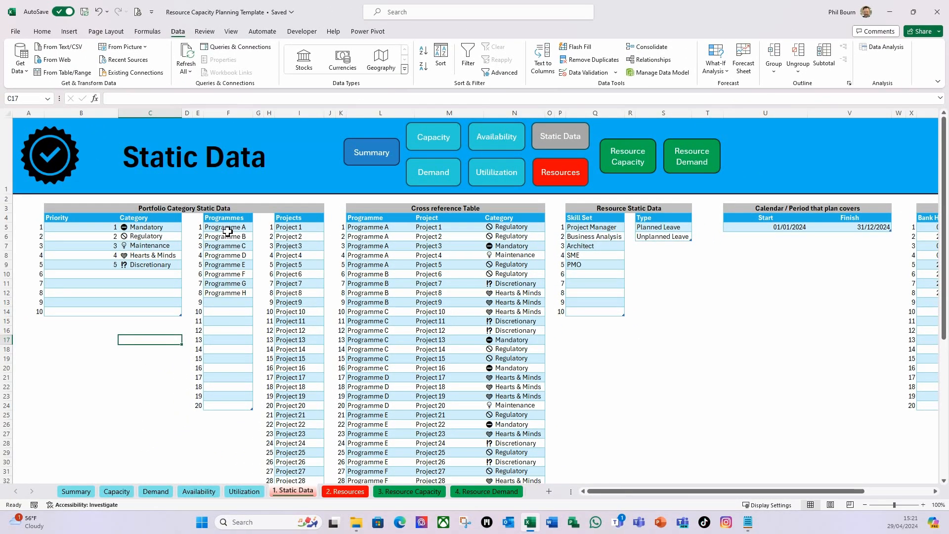
Start a COUNTIF formula in cell B18 with tblPortCategory[Category] as its range
left_click(187, 216)
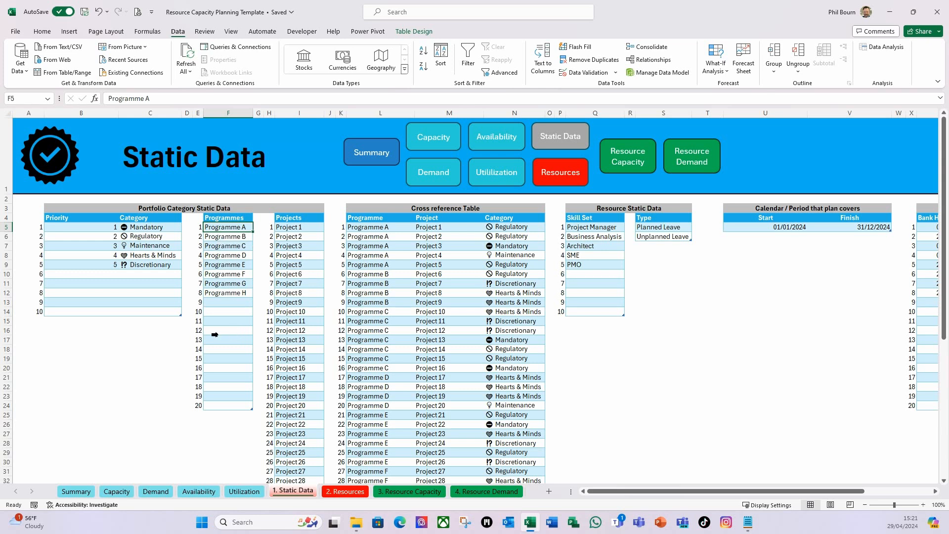
left_click(96, 350)
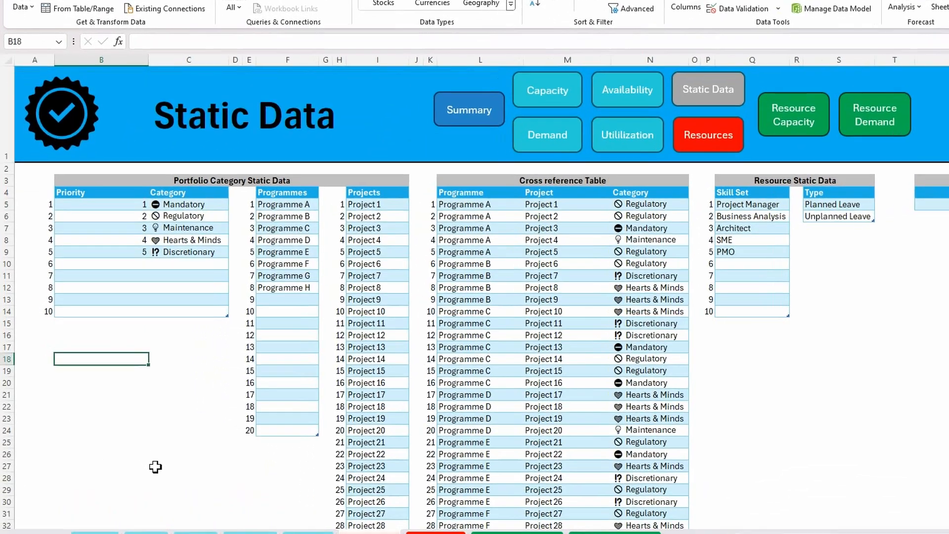
type("=")
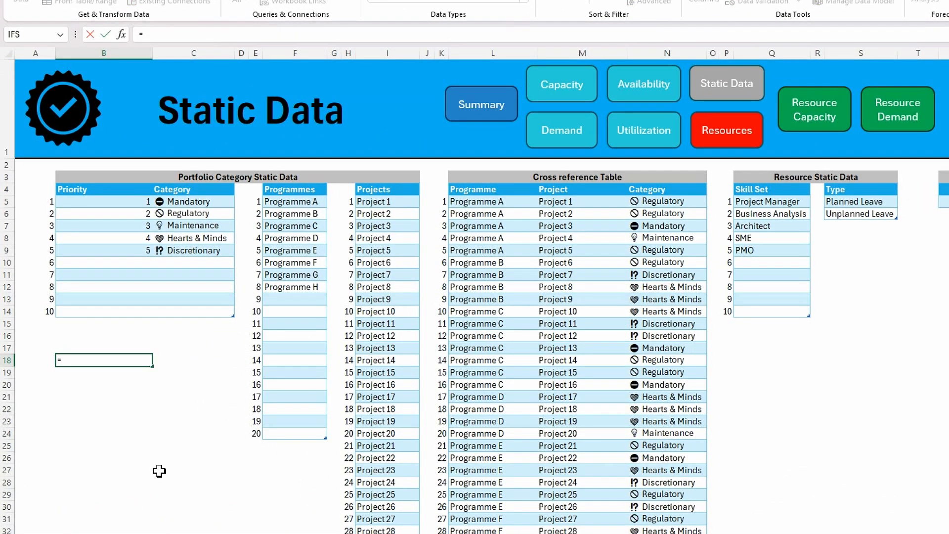
type("count")
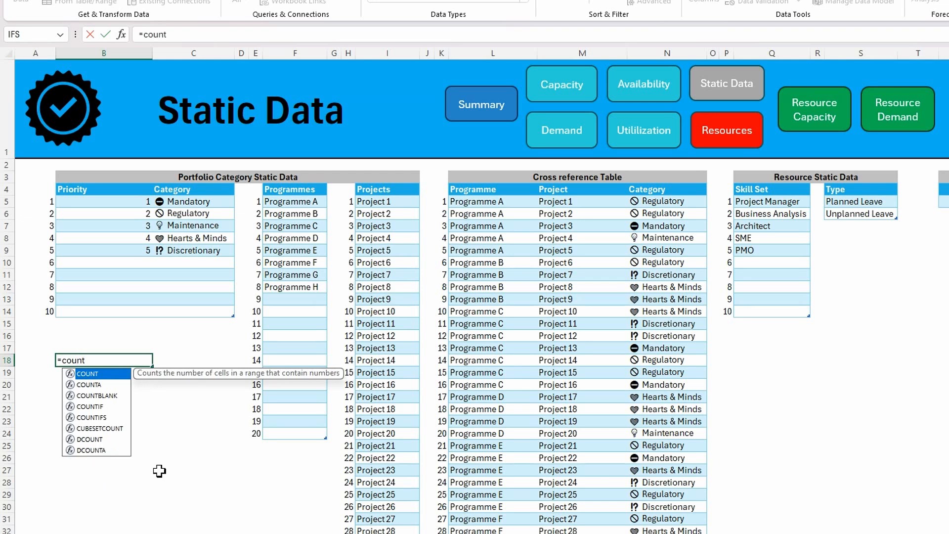
type("i")
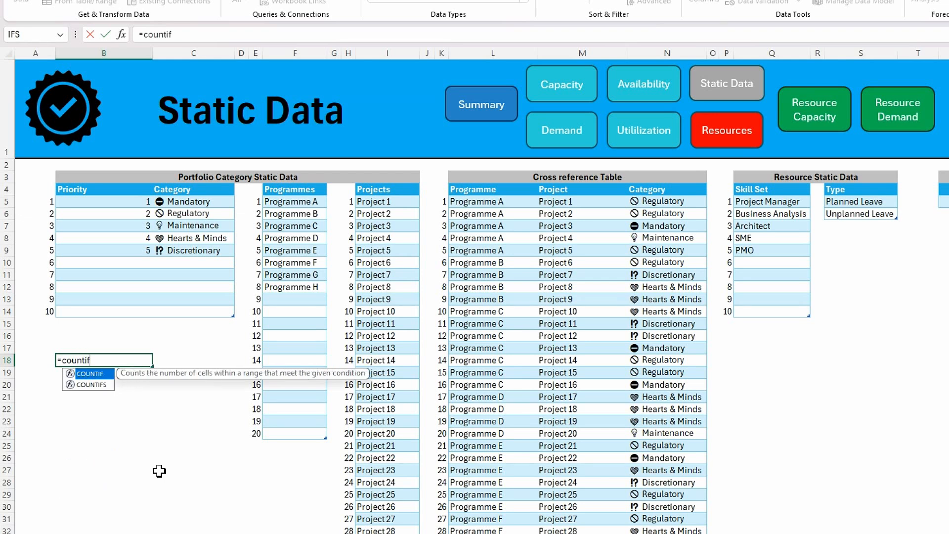
type("f")
key("Tab")
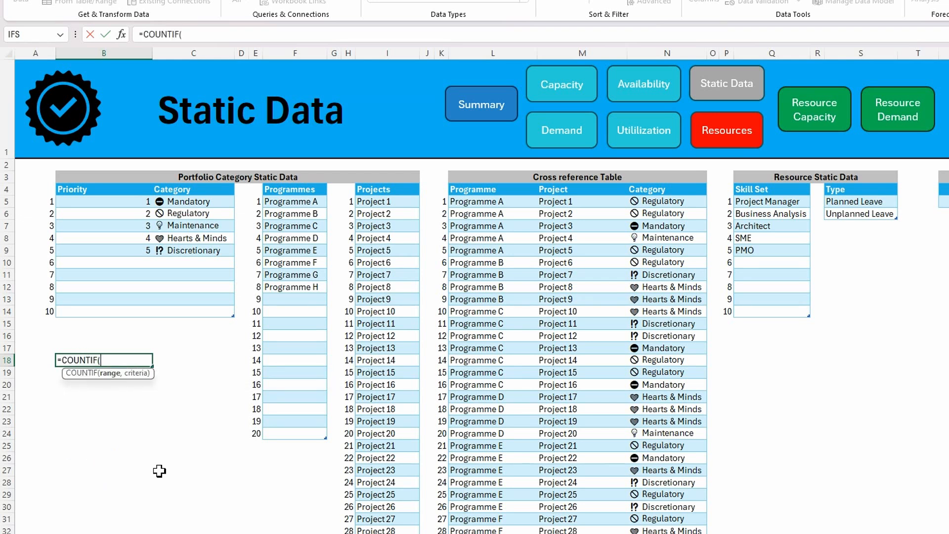
type("tbl")
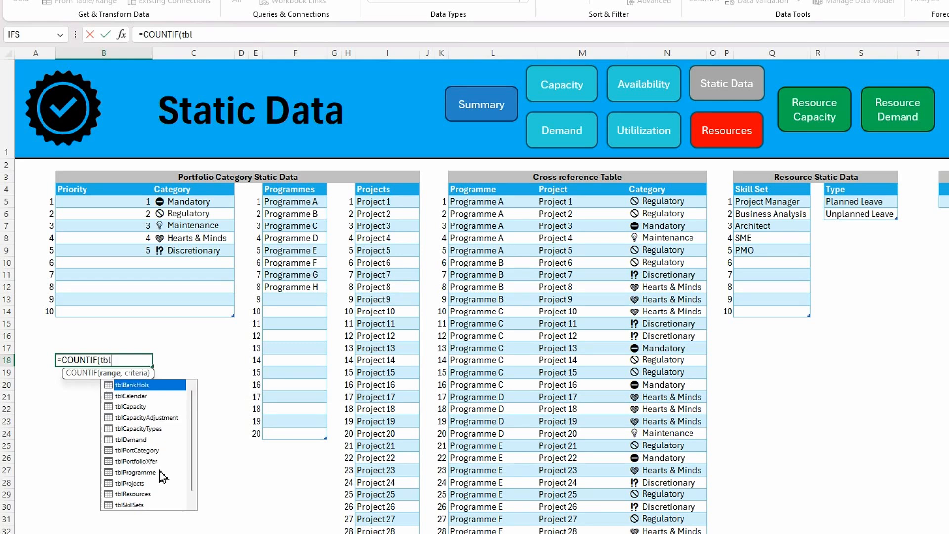
type("p")
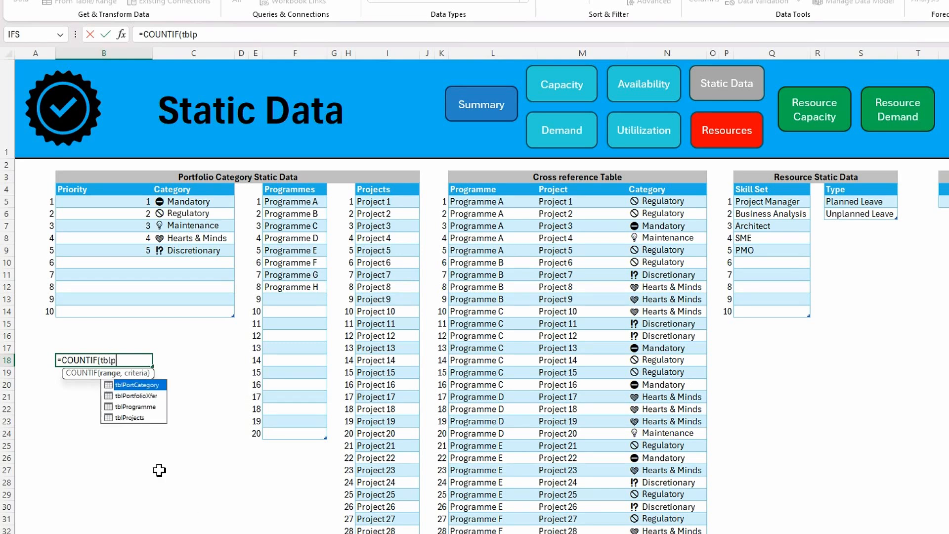
double_click(145, 387)
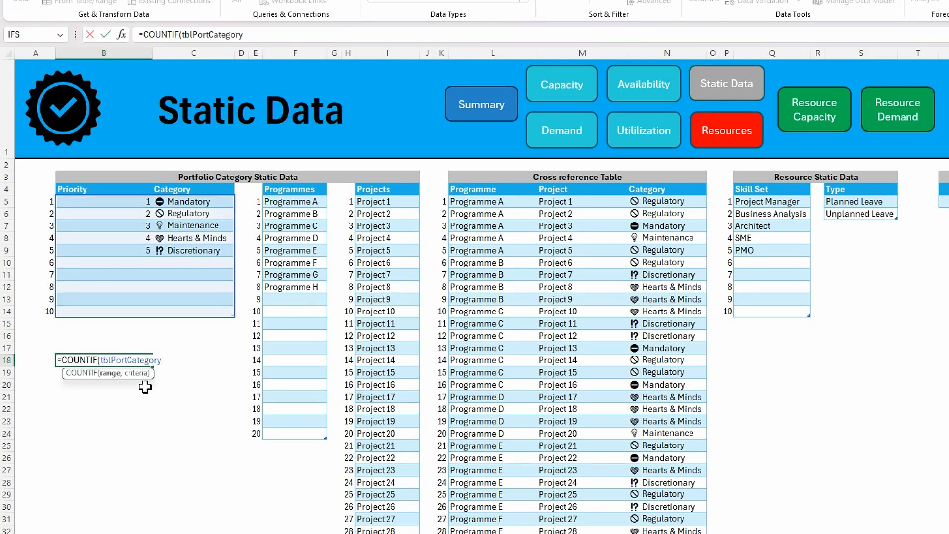
type("[")
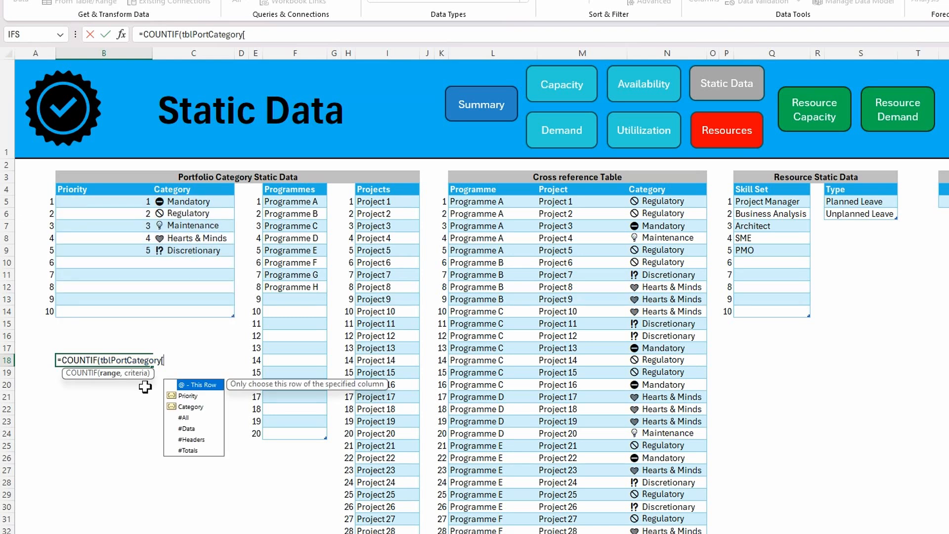
double_click(194, 409)
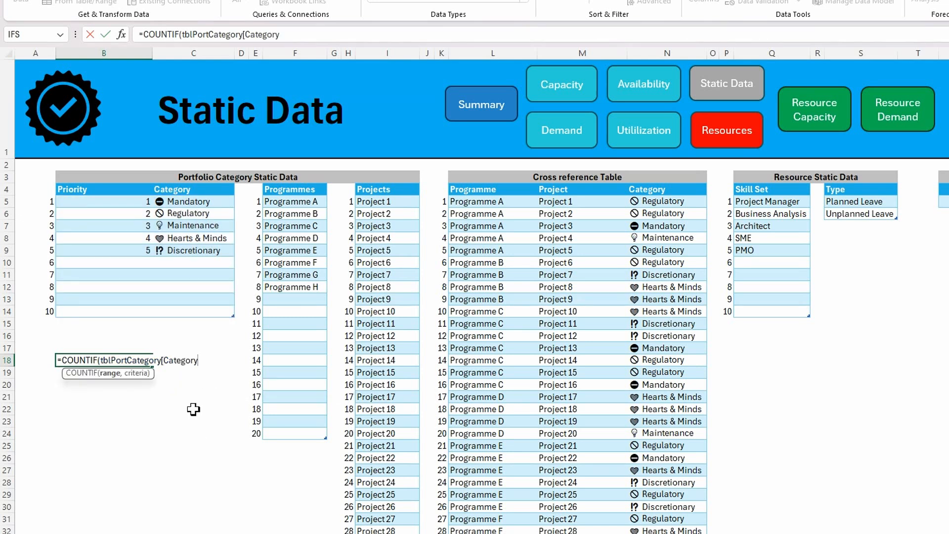
type("]")
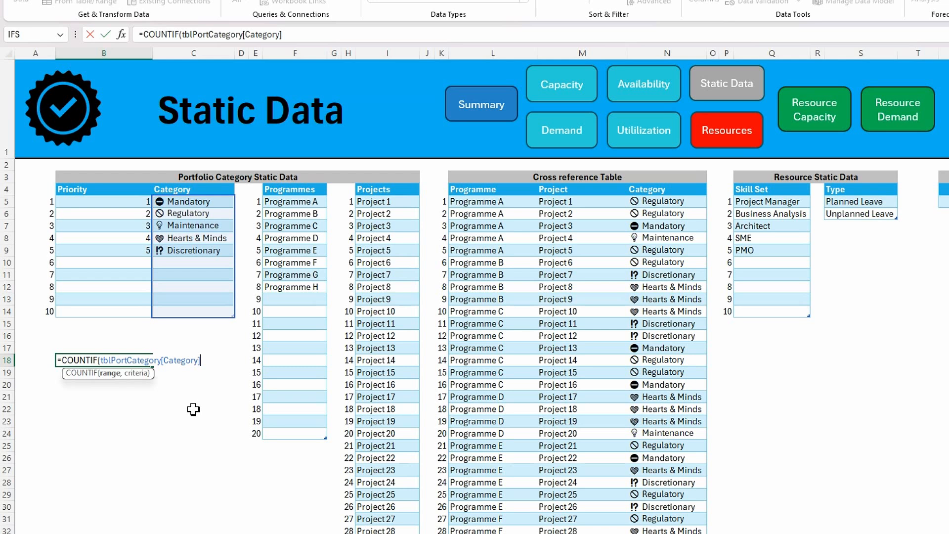
type(",c5")
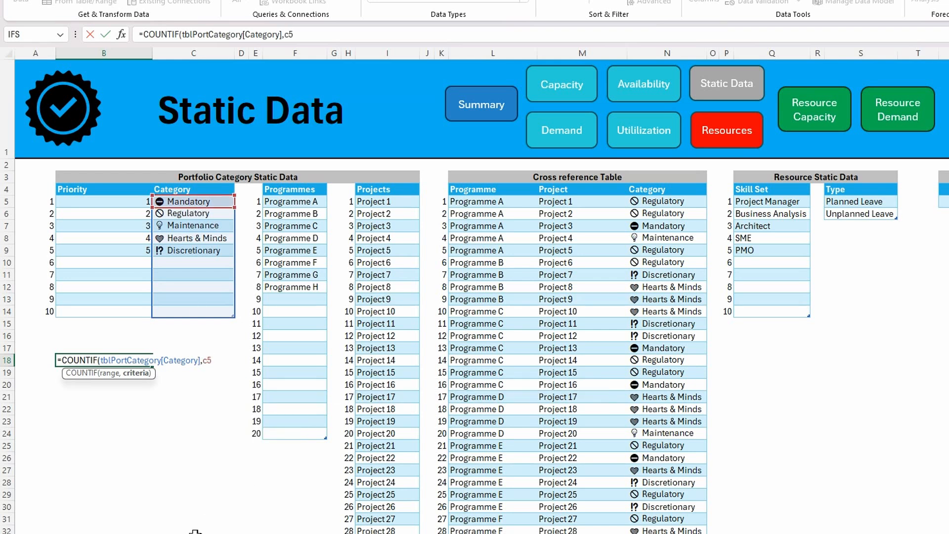
type(")=1")
Complete the B18 formula with C5 as the criteria and a test for =1, and enter it
key("Return")
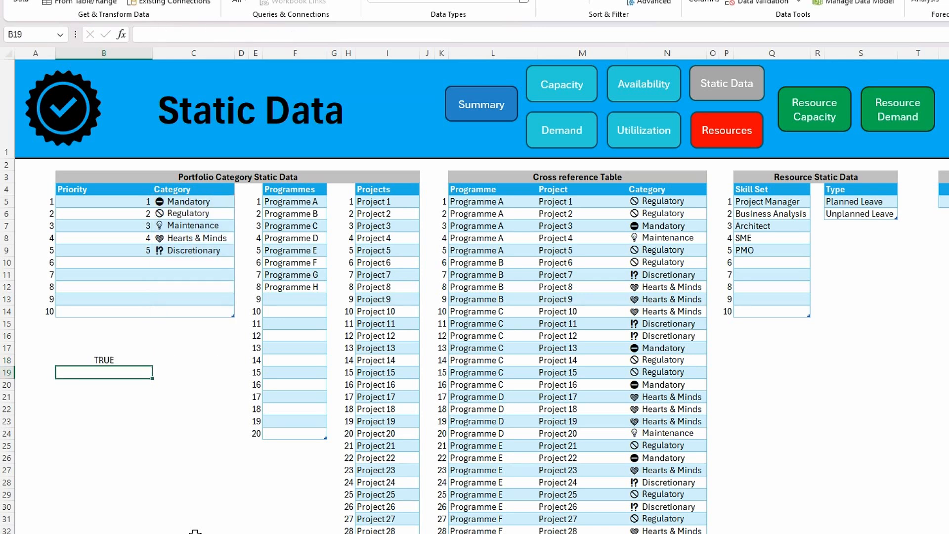
Wrap the range in B18's formula in INDIRECT as quoted text, giving =COUNTIF(INDIRECT("tblPortCategory[Category]"),C5)=1
left_click(91, 358)
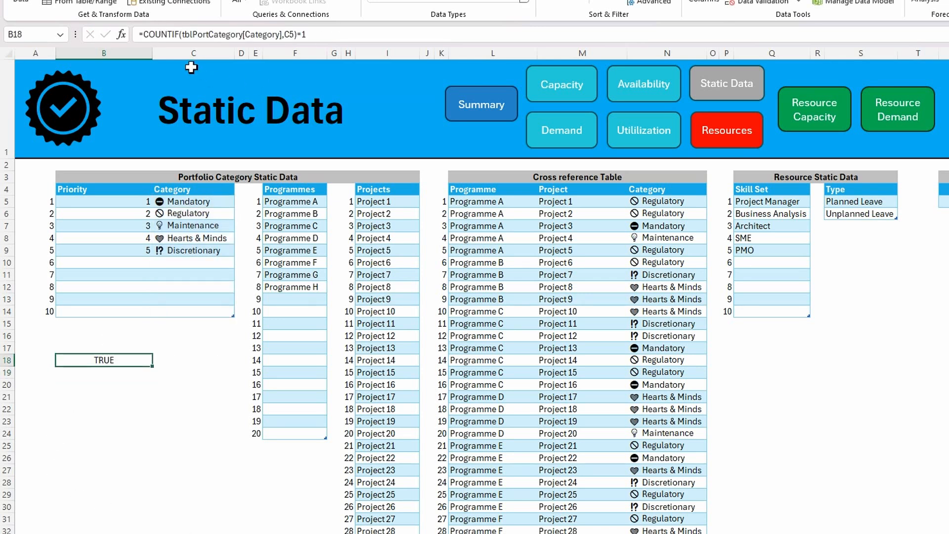
left_click(186, 34)
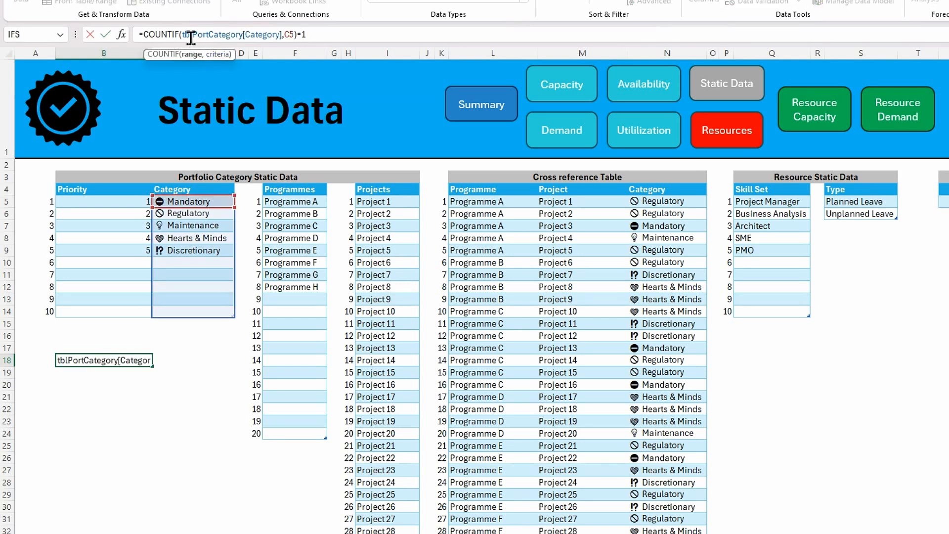
type("indir")
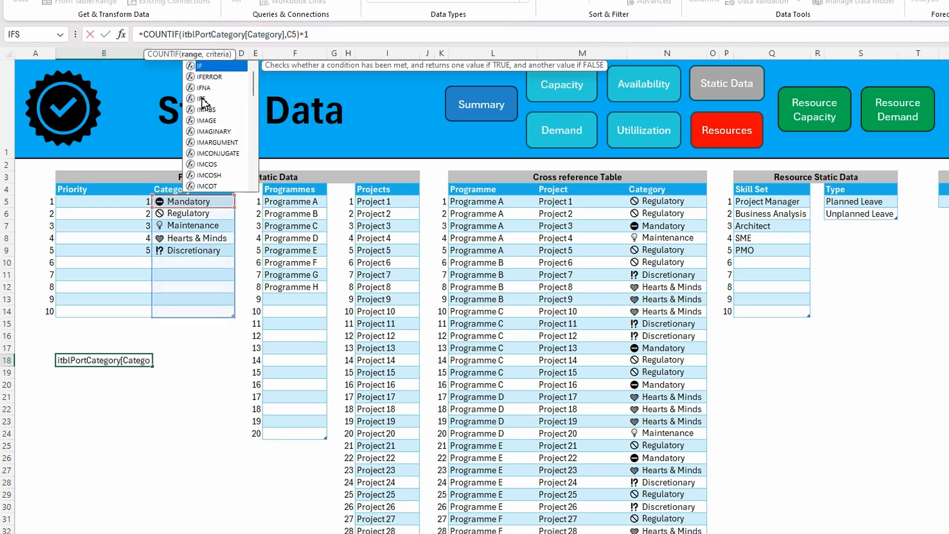
type("ect")
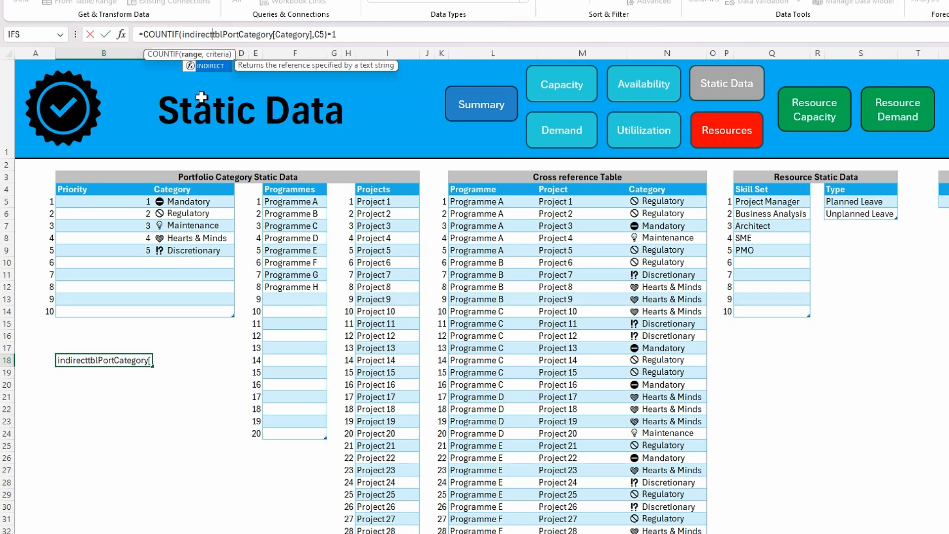
key("Tab")
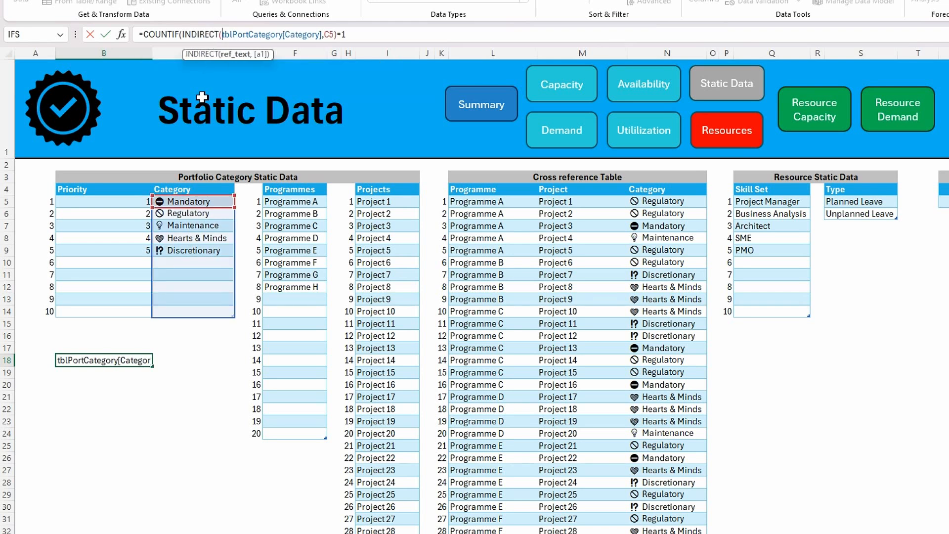
type("\"")
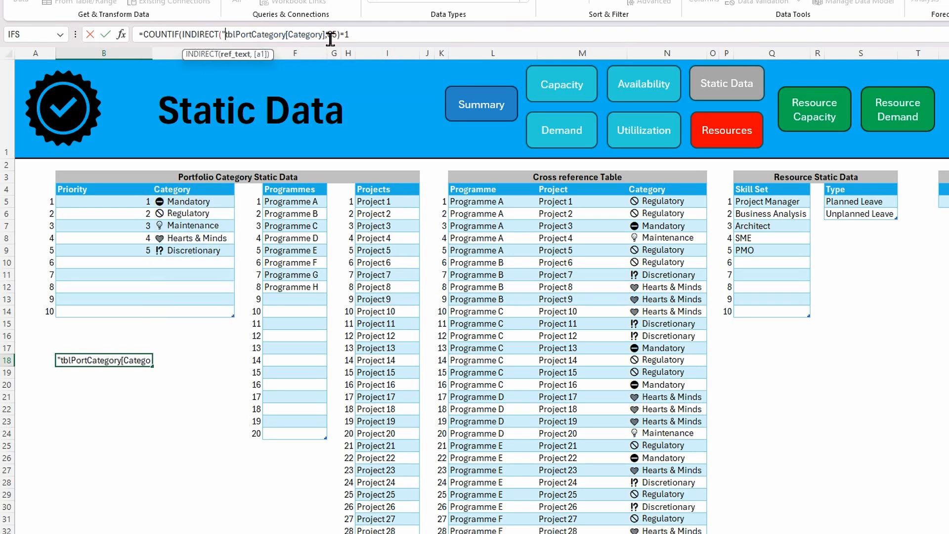
key("End")
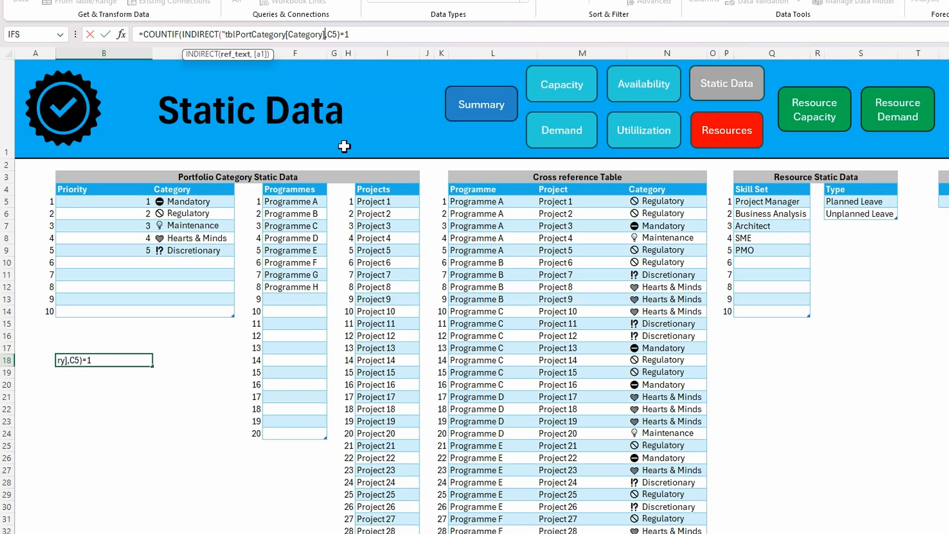
type("\"")
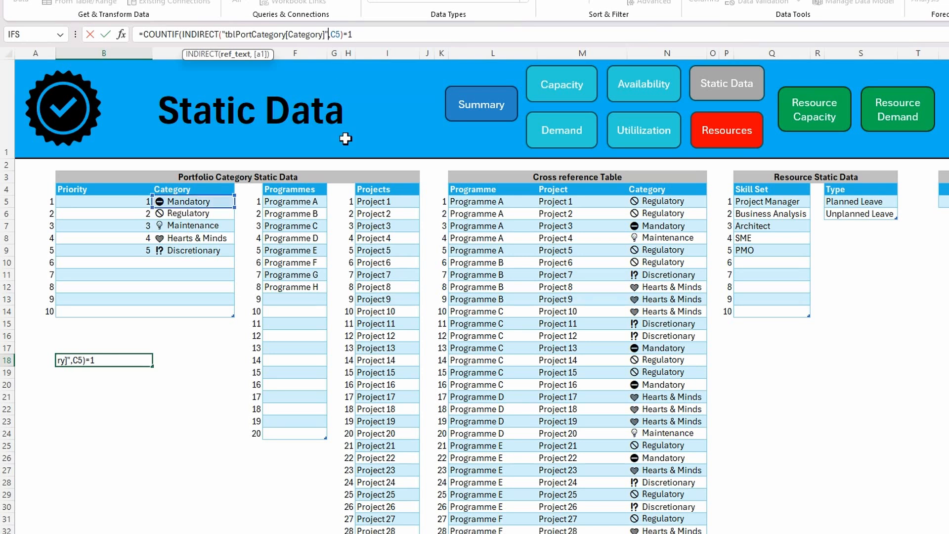
type(")")
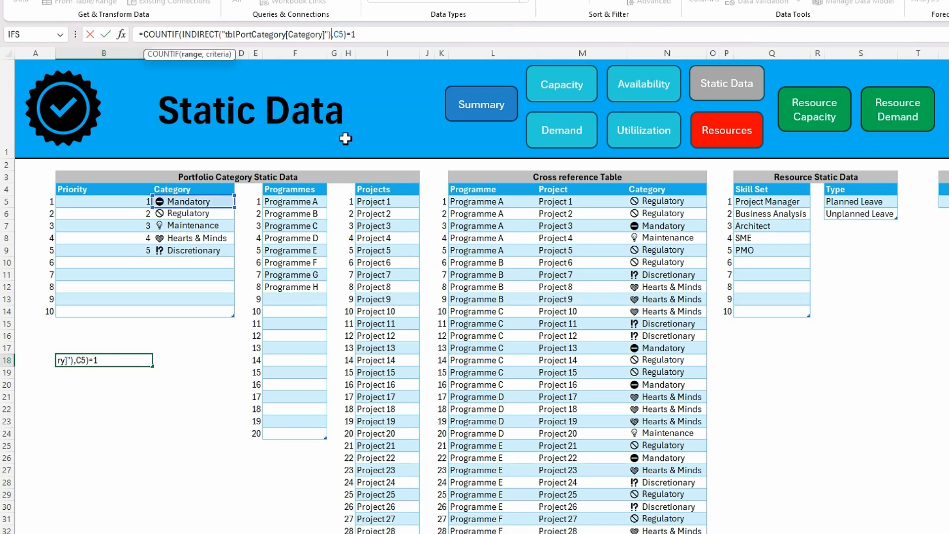
key("Return")
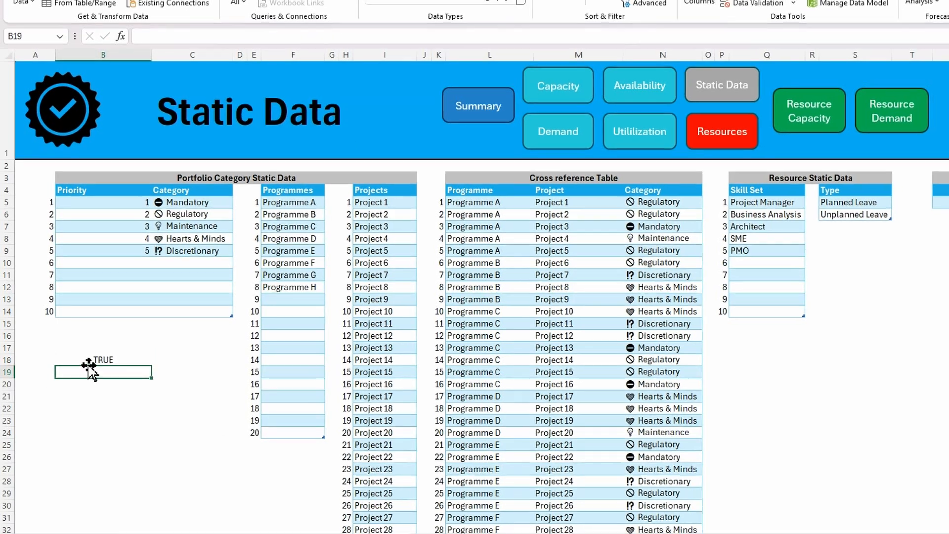
Copy the full COUNTIF/INDIRECT formula text for the Category column from B18, and clear the cell
left_click(88, 361)
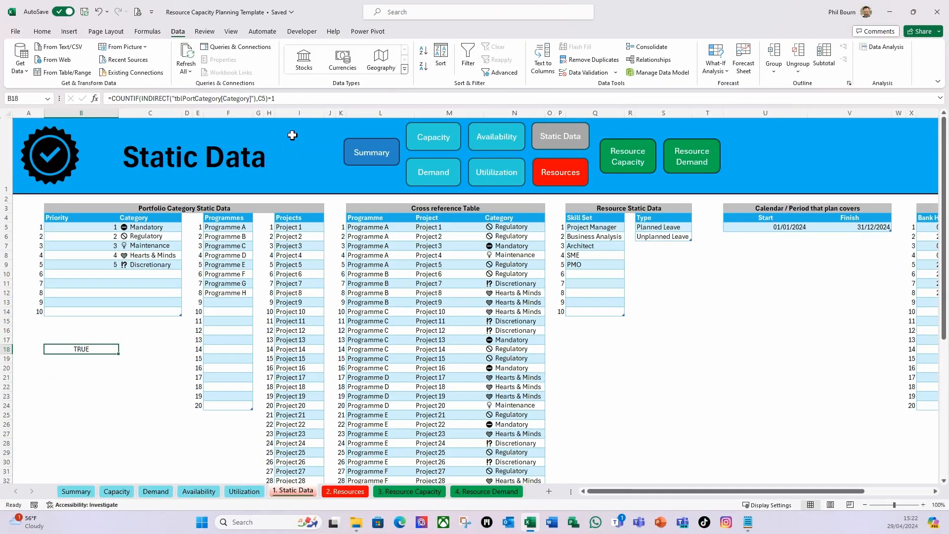
left_click_drag(376, 36, 155, 47)
left_click_drag(121, 107, 97, 103)
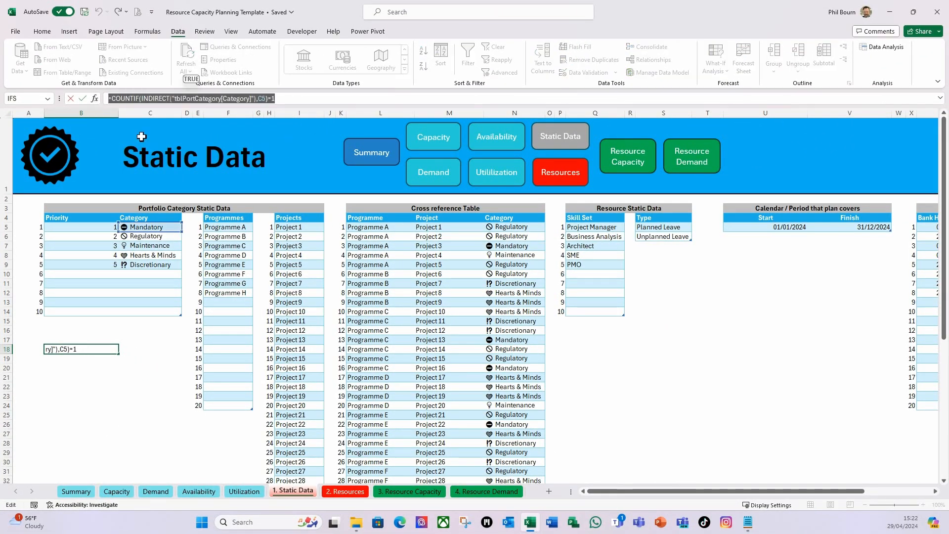
key("ctrl+c")
key("Escape")
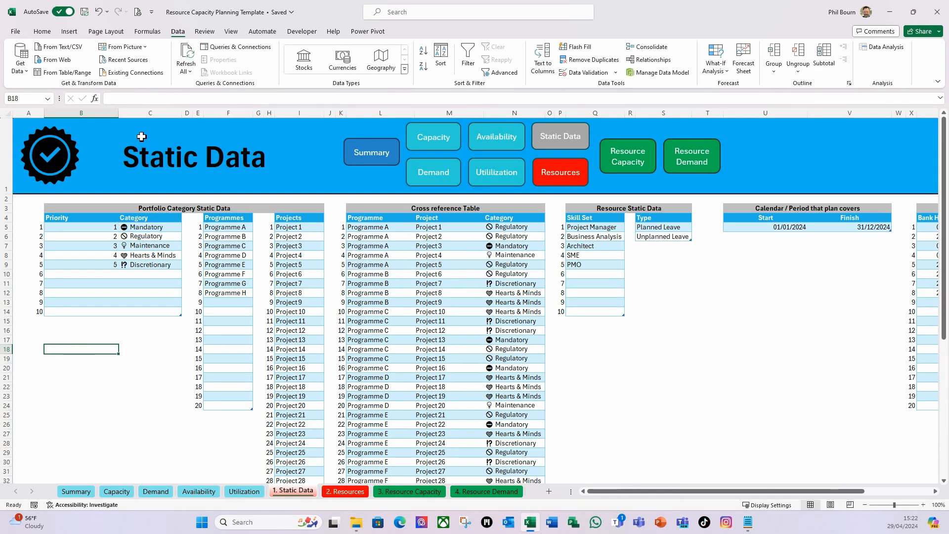
Set Custom data validation on all rows of the Portfolio Category table's Category column with the formula =COUNTIF(INDIRECT("tblPortCategory[Category]"),C5)=1
left_click(157, 227)
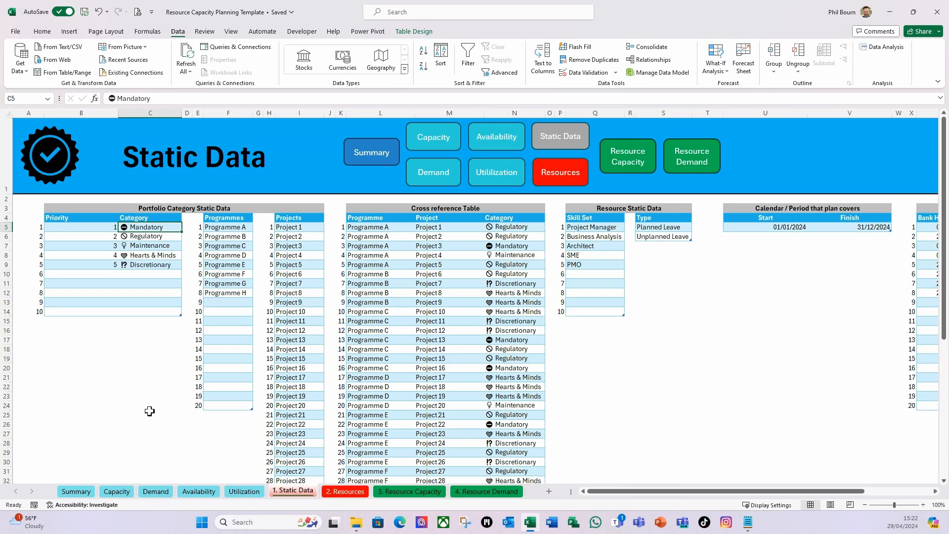
key("ctrl+shift+Down")
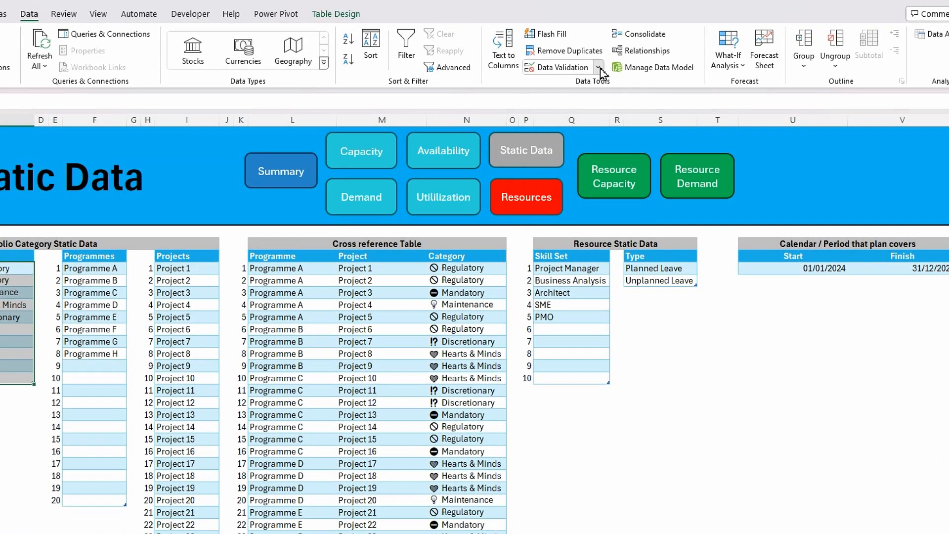
left_click(613, 72)
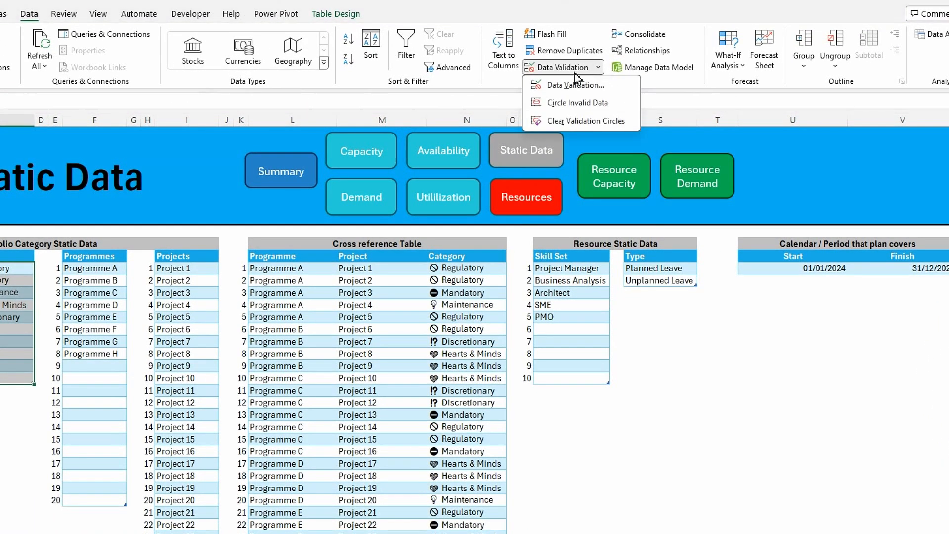
left_click(559, 86)
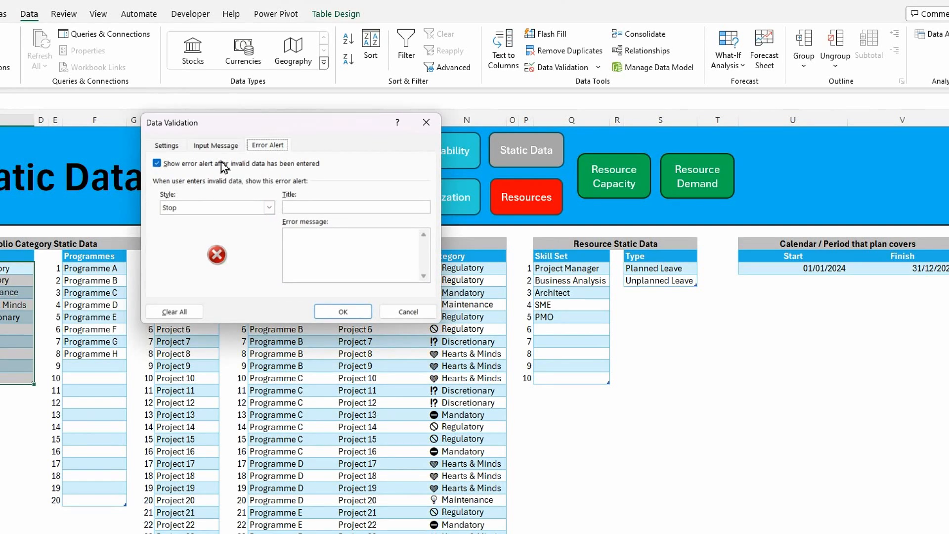
left_click(167, 145)
left_click(248, 189)
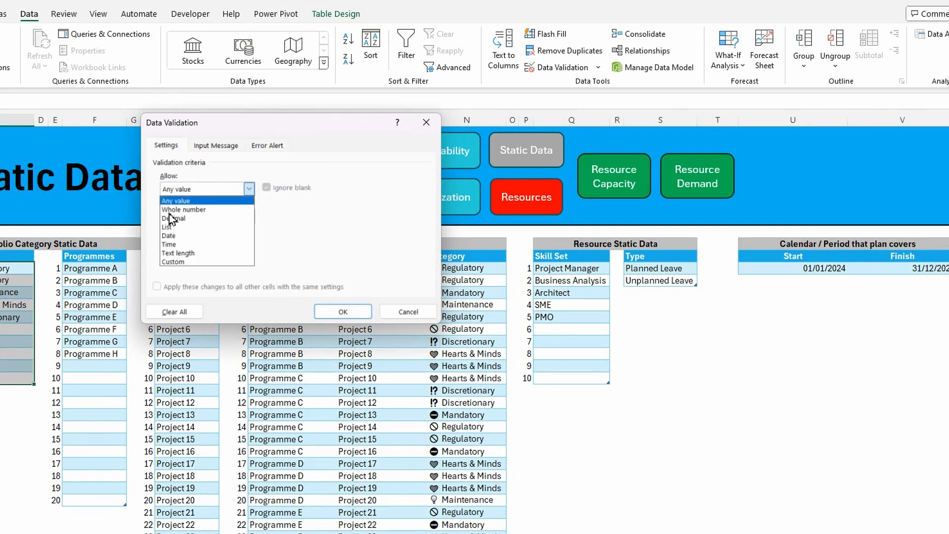
left_click(179, 262)
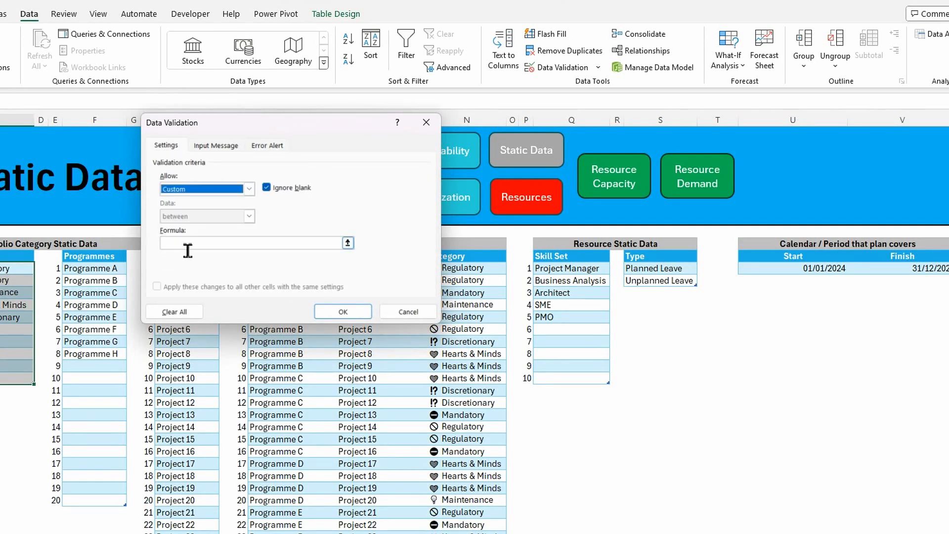
left_click(184, 245)
key("ctrl+v")
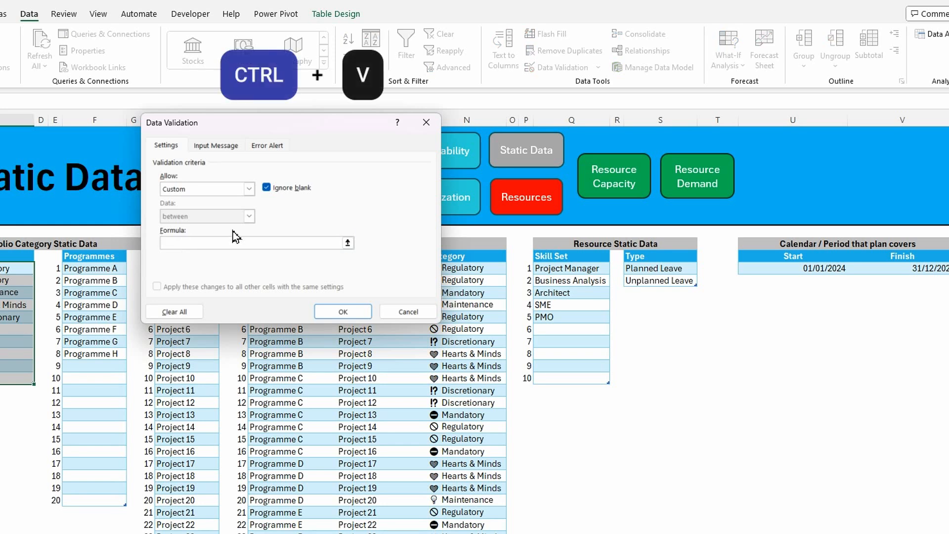
Give the Category validation a Stop error alert titled "Category" with the message "Must be a unique value." and apply it
left_click(274, 147)
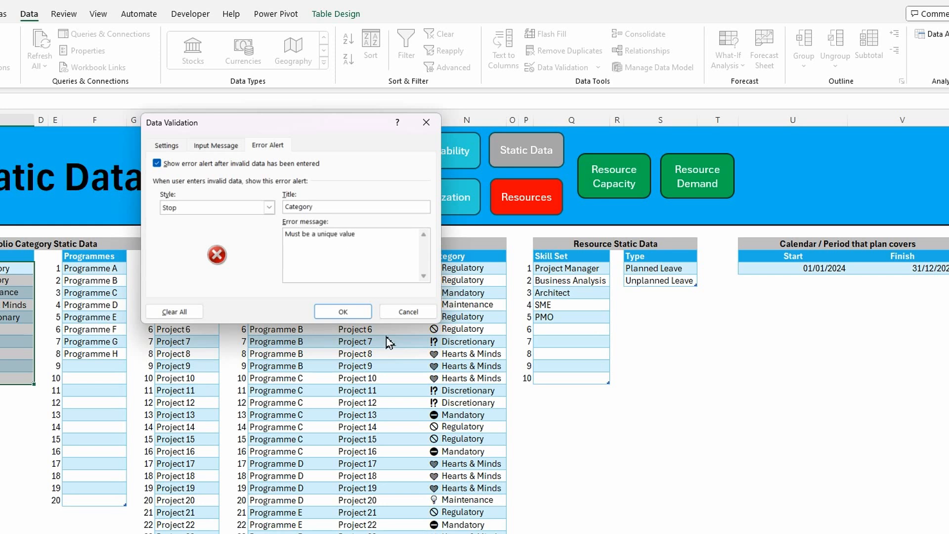
left_click(336, 312)
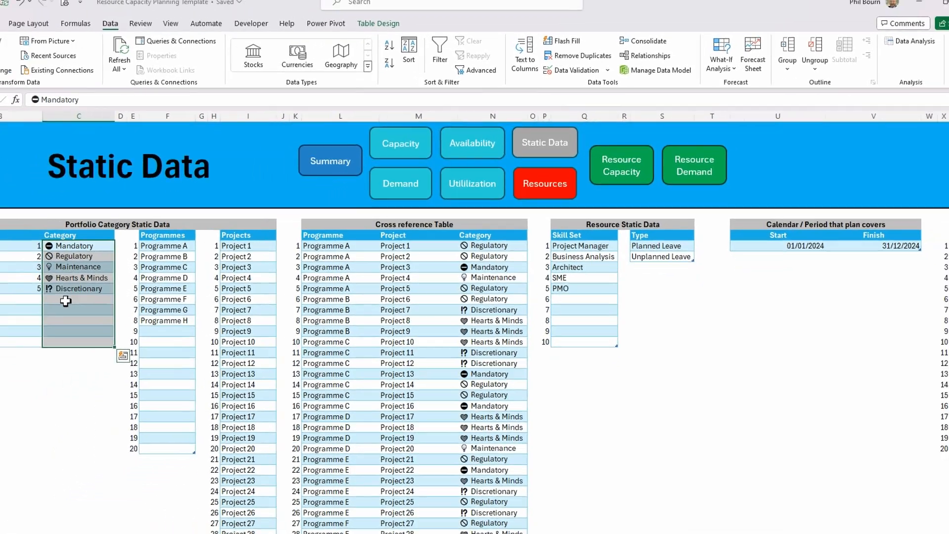
Highlight duplicate values in the selected Category column with Light Red Fill with Dark Red Text
left_click(42, 31)
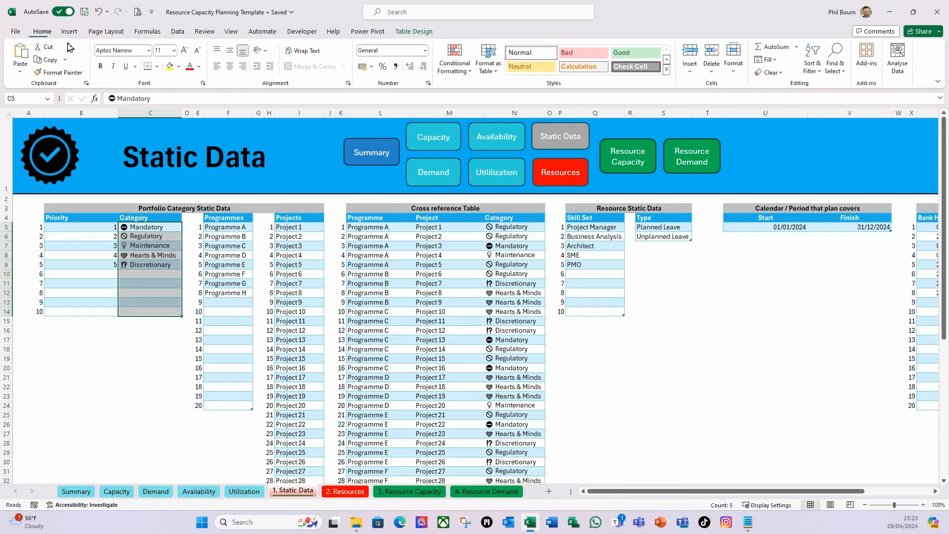
left_click(468, 77)
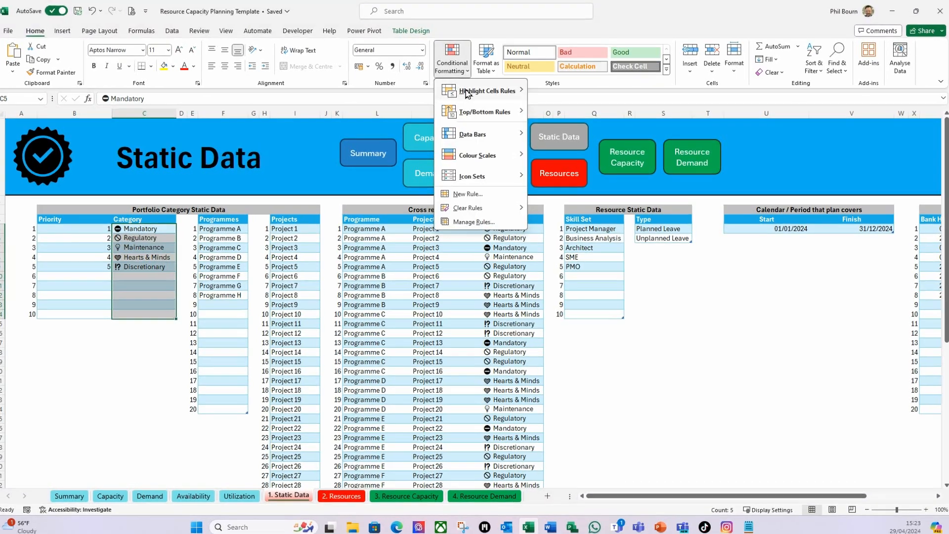
mouse_move(472, 92)
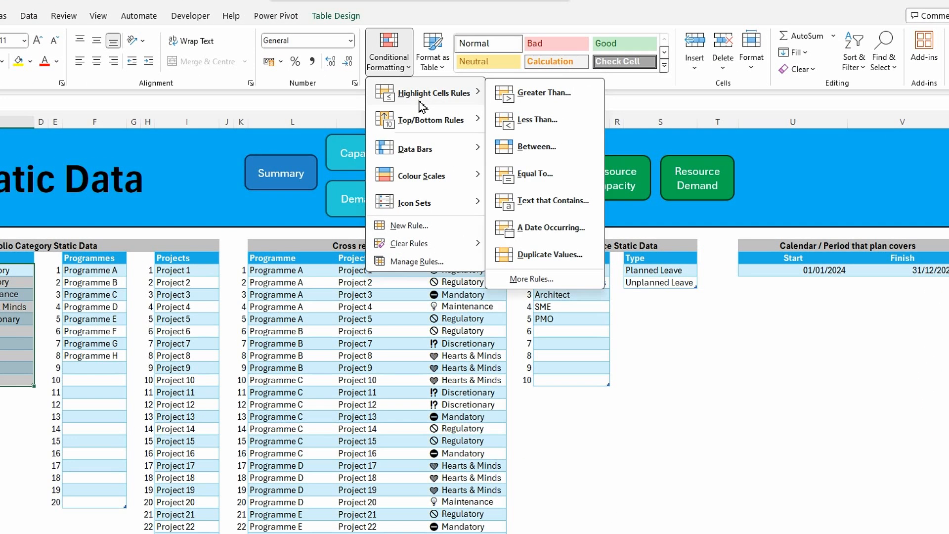
left_click(547, 255)
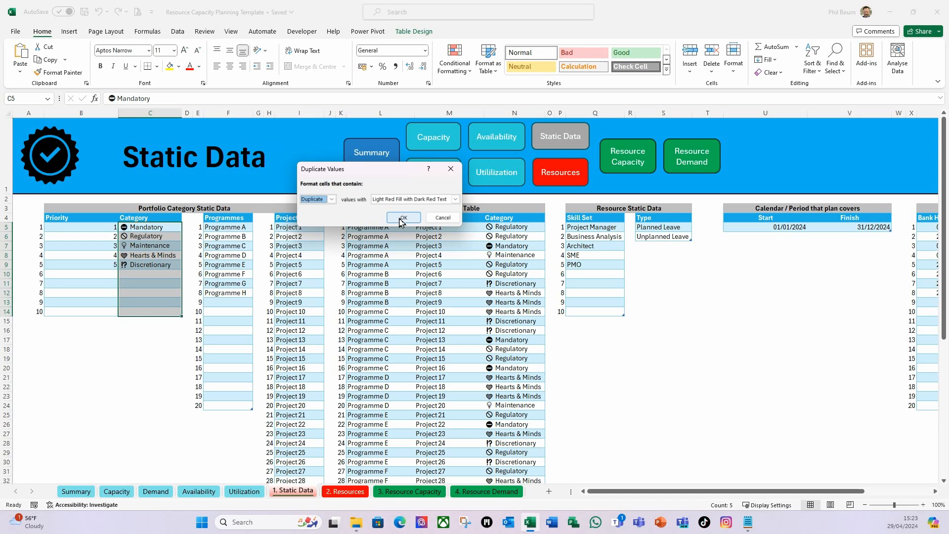
left_click(400, 218)
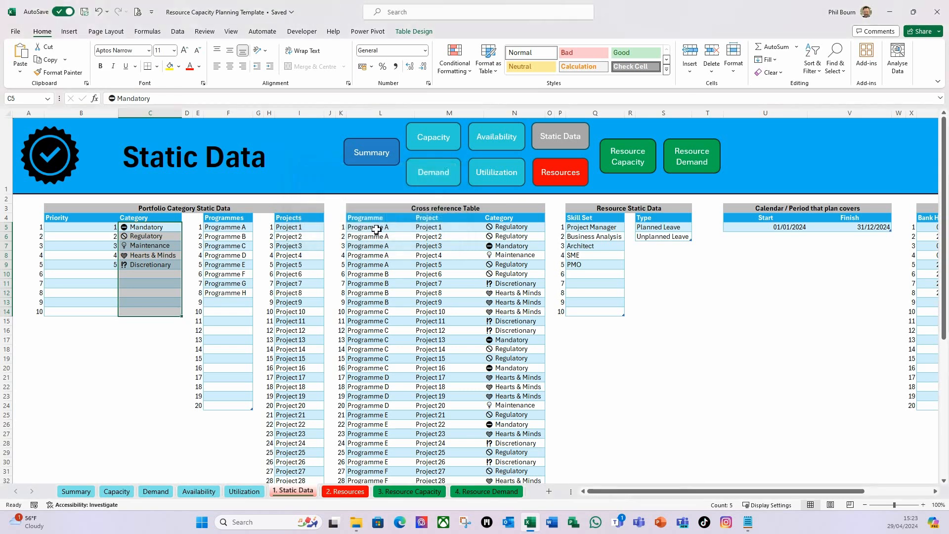
left_click(124, 331)
left_click(146, 275)
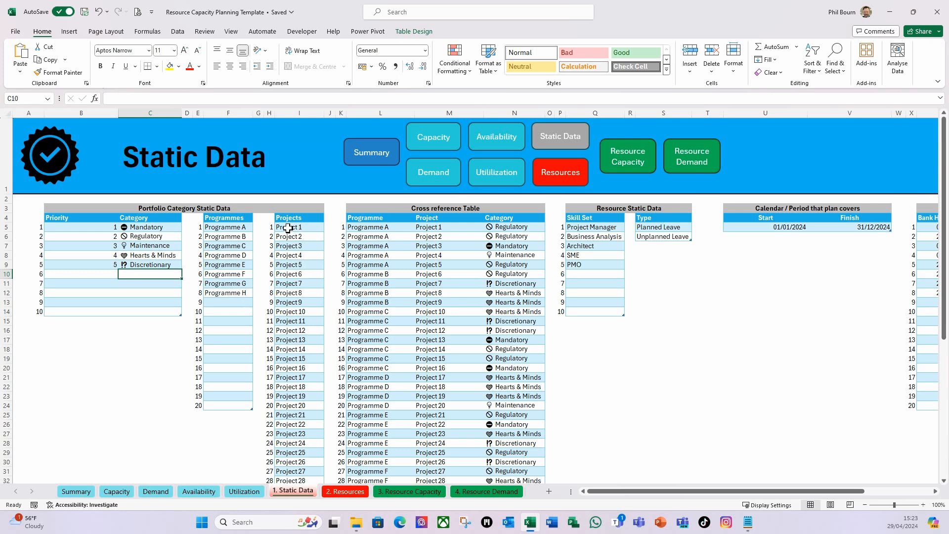
Start a COUNTIF formula in B19 with tblProjects[Projects] as its range
scroll(289, 227, "down", 1)
scroll(290, 227, "down", 1)
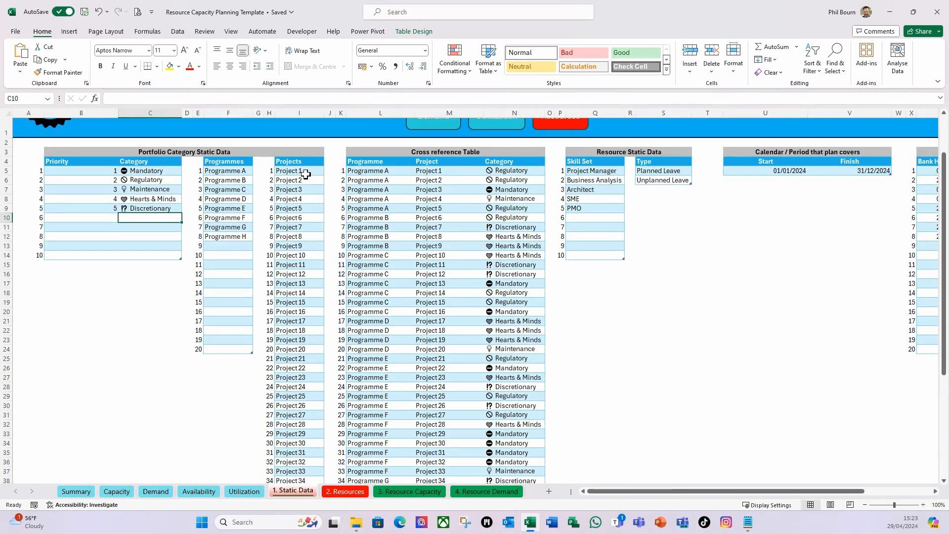
left_click(81, 303)
type("=")
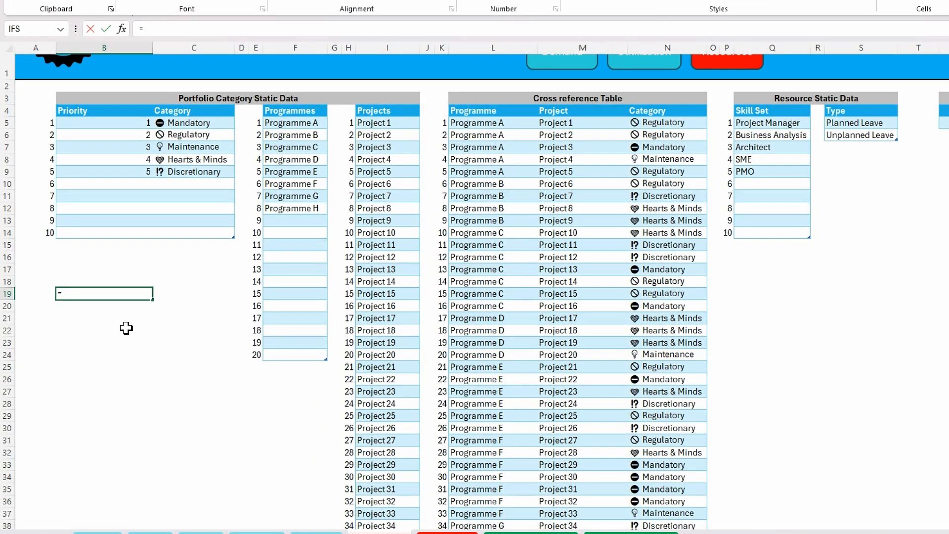
type("countif(tbl")
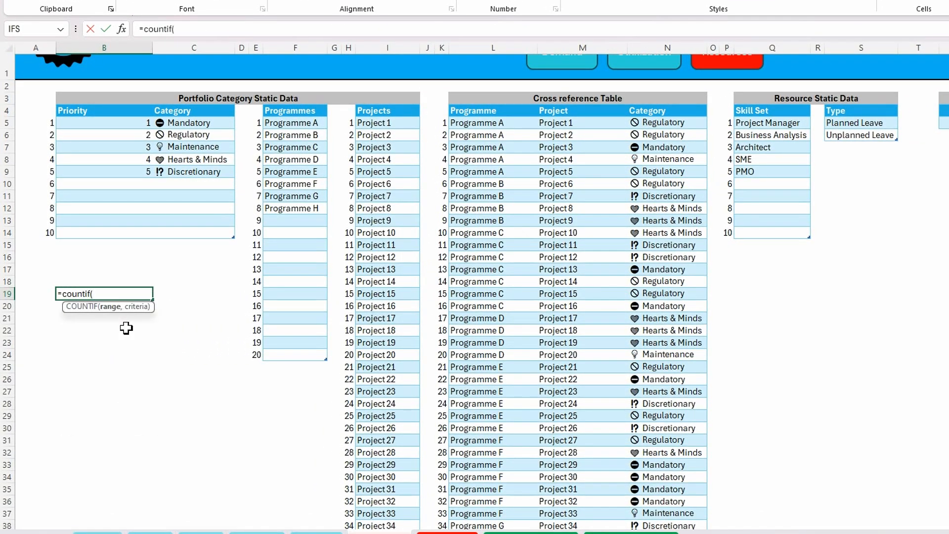
left_click(130, 417)
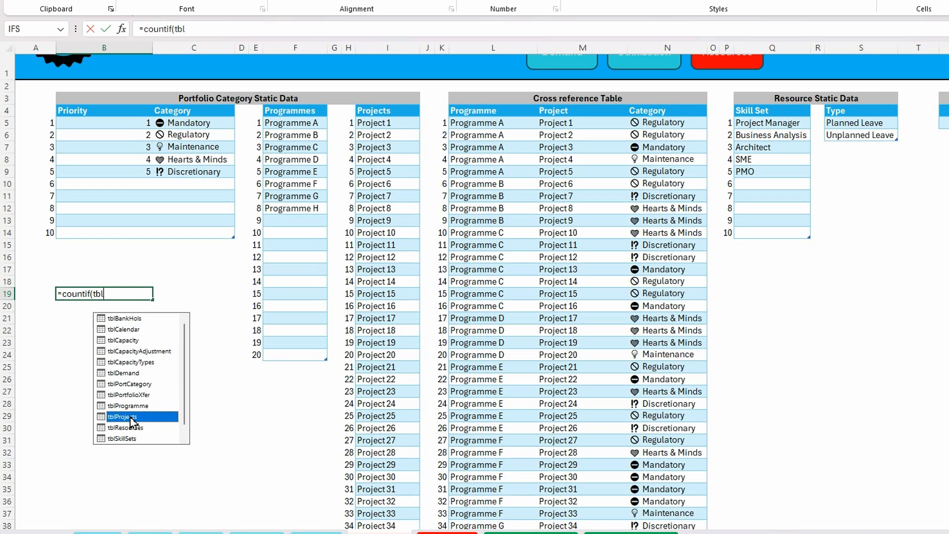
double_click(130, 416)
type("[")
double_click(166, 329)
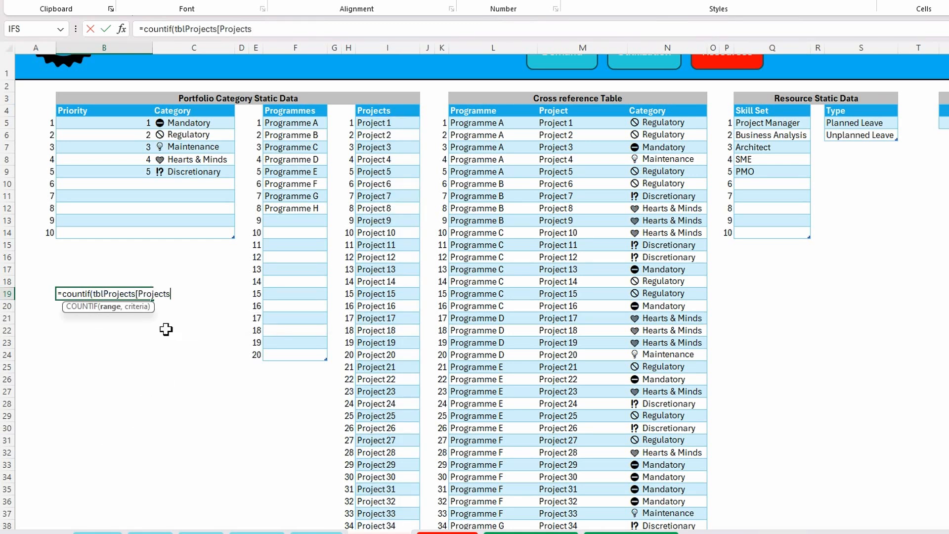
type("],")
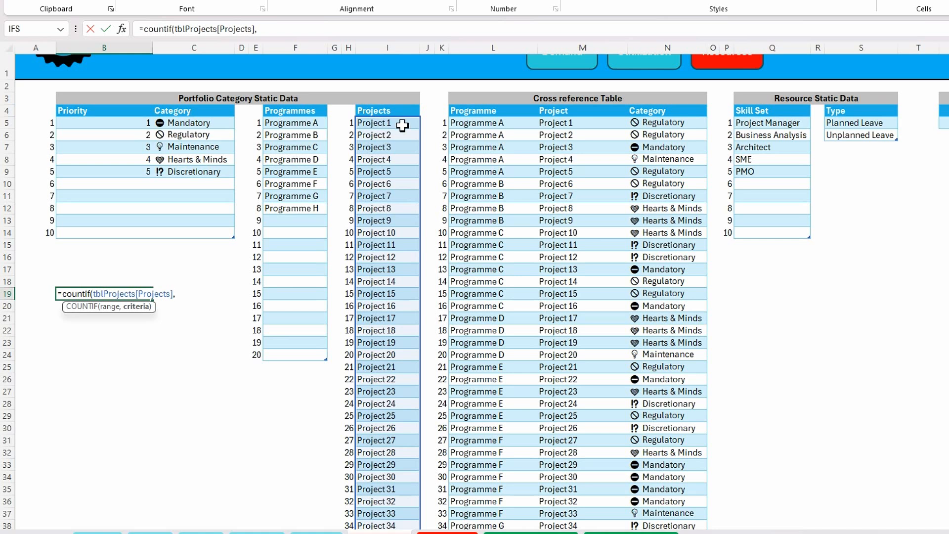
type("i5)")
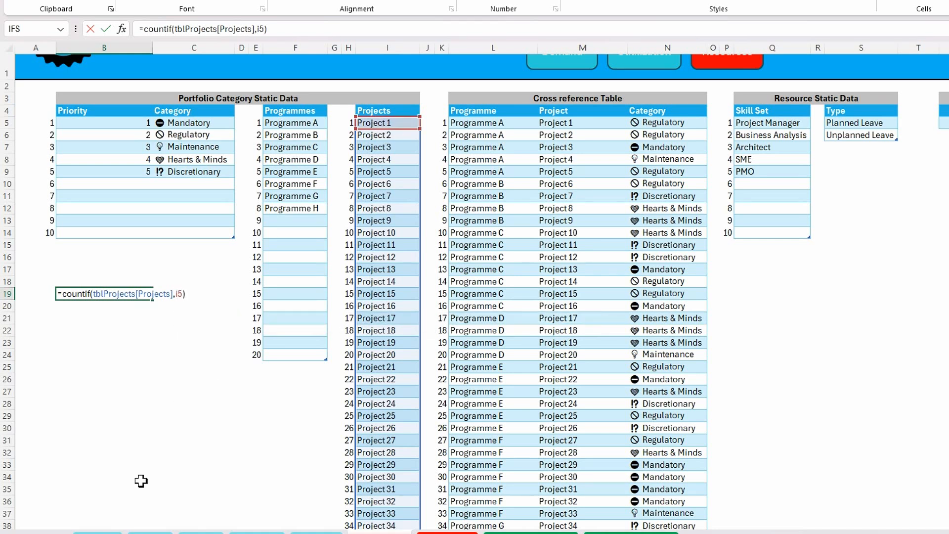
Complete the B19 formula with I5 as the criteria and a test for =1, and enter it
key("Return")
Wrap the range in B19's formula in INDIRECT as quoted text, giving =COUNTIF(INDIRECT("tblProjects[Projects]"),I5)=1
left_click(96, 293)
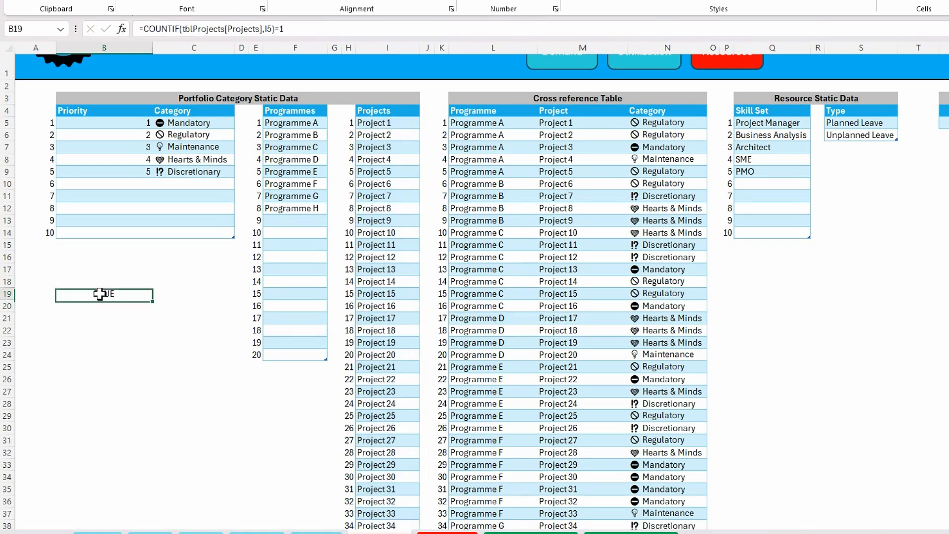
left_click(182, 29)
type("indirect")
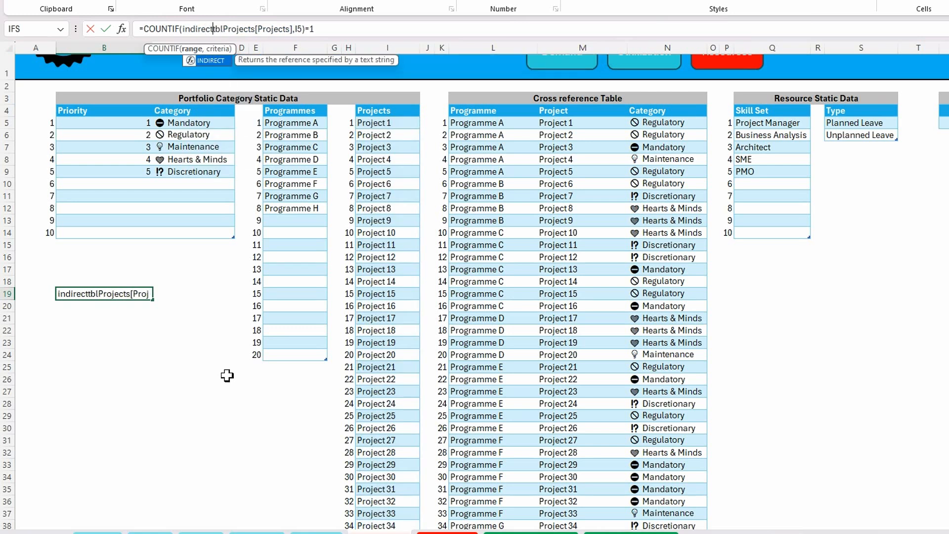
type("(\"")
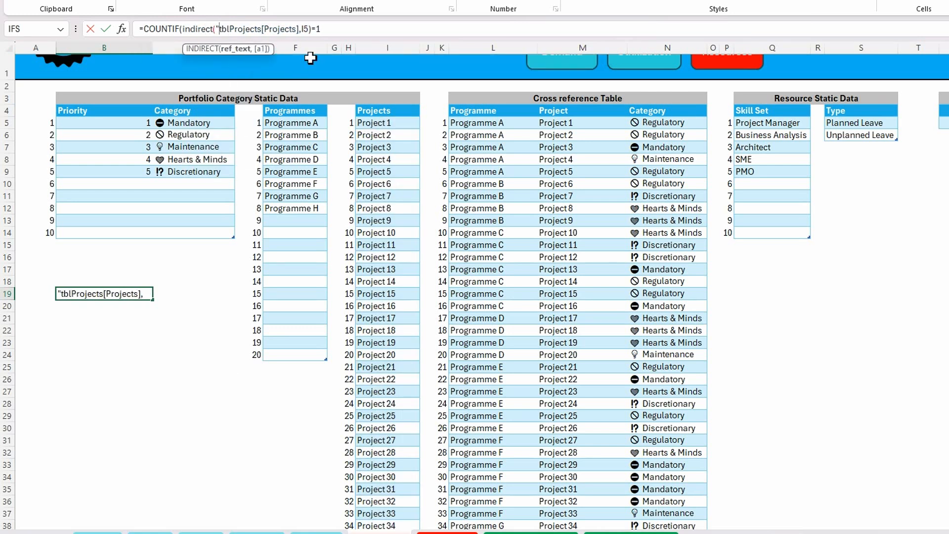
type("\"")
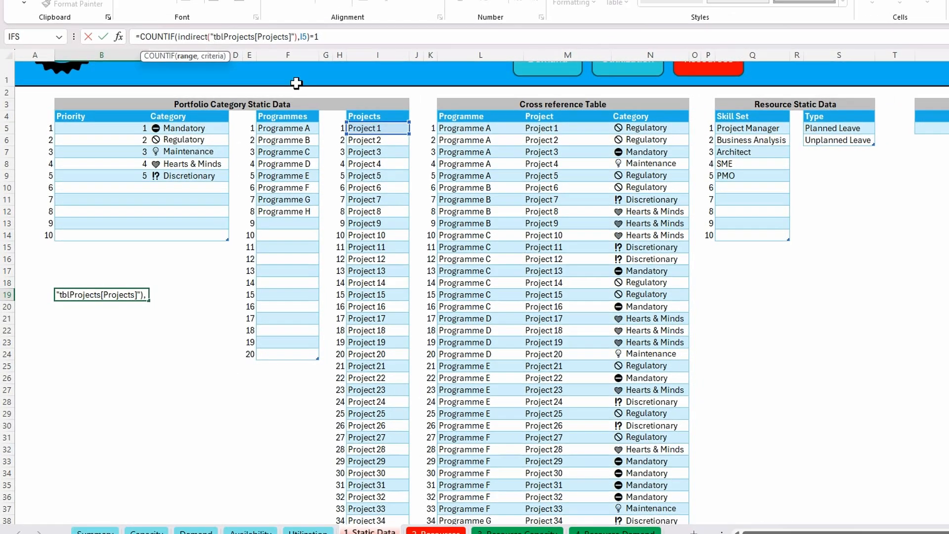
key("Return")
Copy the full COUNTIF/INDIRECT formula text for the Projects column from B19, and clear the cell
left_click(84, 300)
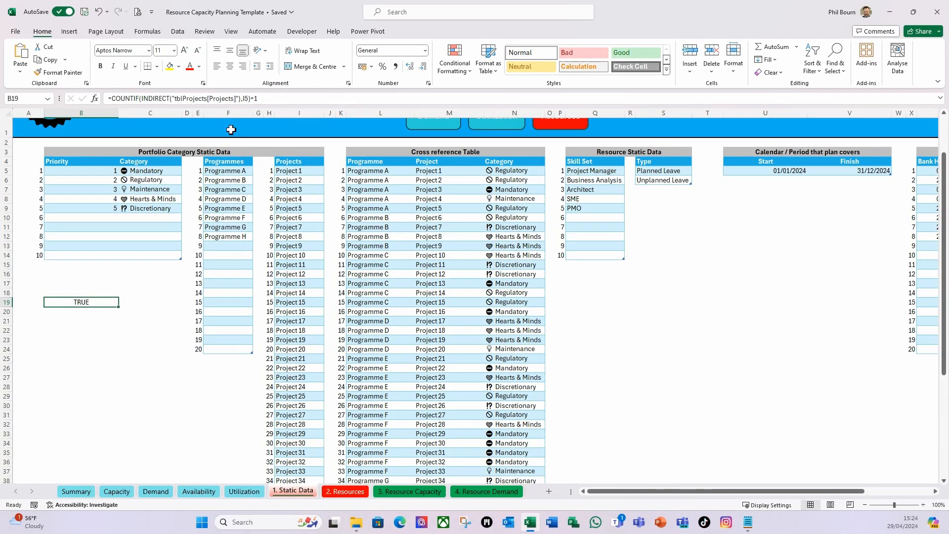
left_click(265, 99)
left_click_drag(269, 99, 70, 92)
key("ctrl+c")
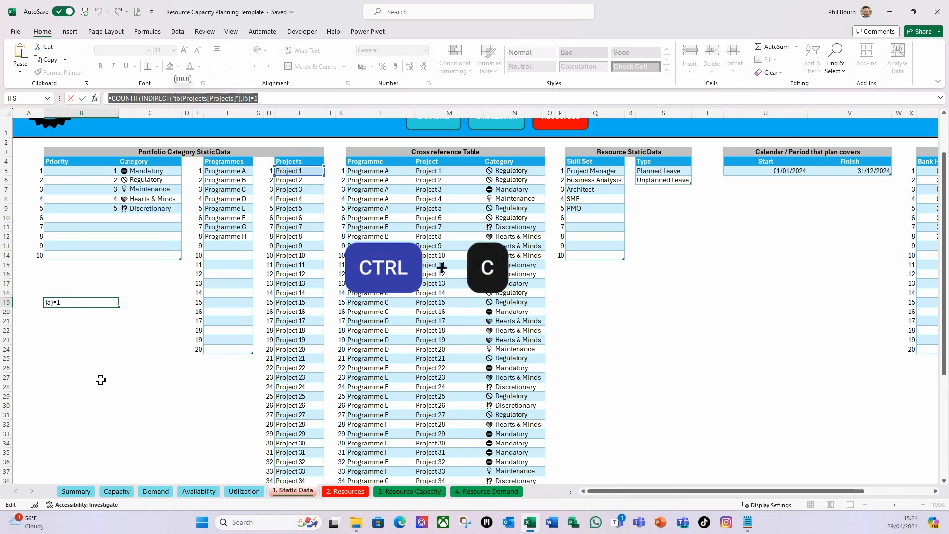
key("Escape")
key("Delete")
Highlight duplicate values in all rows of the Projects column, from I5 down, with Light Red Fill with Dark Red Text
left_click(297, 174)
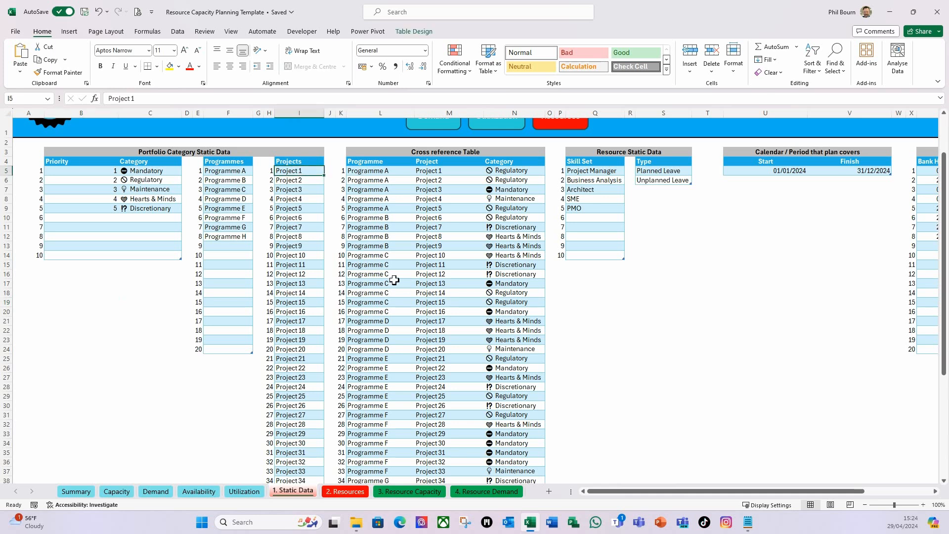
key("ctrl+shift+Down")
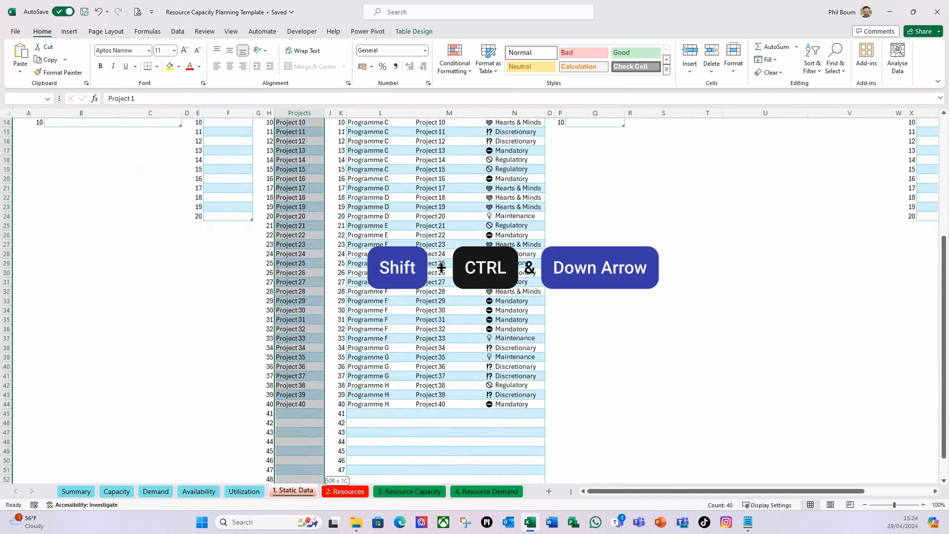
left_click(467, 71)
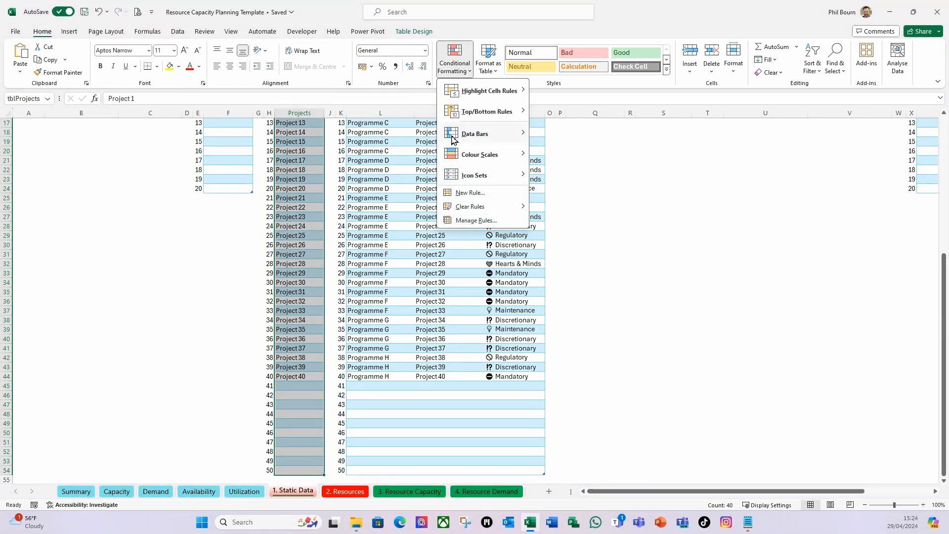
mouse_move(474, 92)
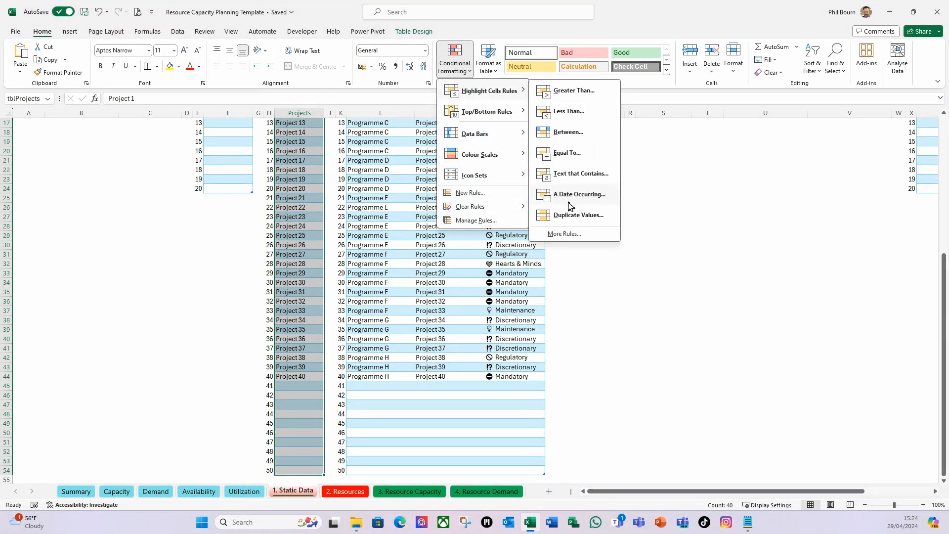
left_click(576, 217)
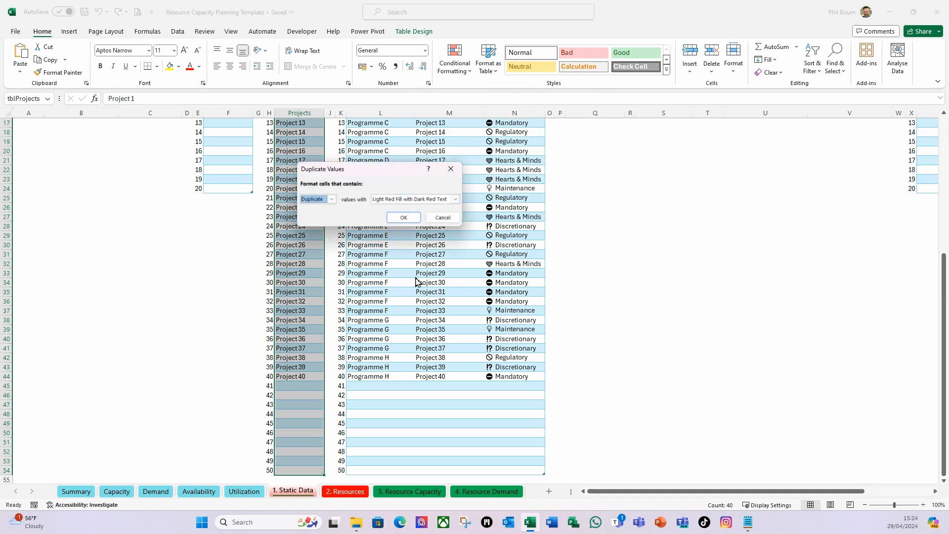
left_click(405, 217)
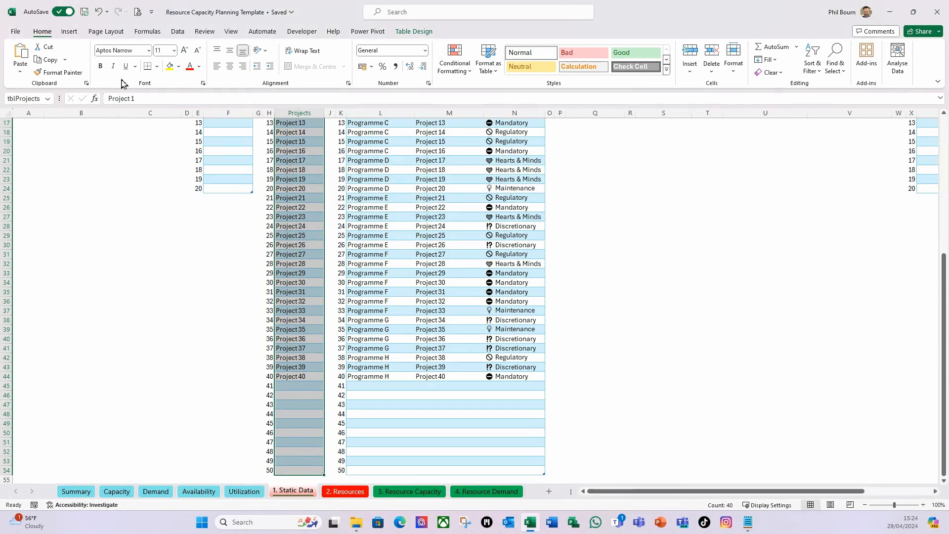
Set Custom data validation on the selected Projects column with the formula =COUNTIF(INDIRECT("tblProjects[Projects]"),I5)=1
left_click(176, 32)
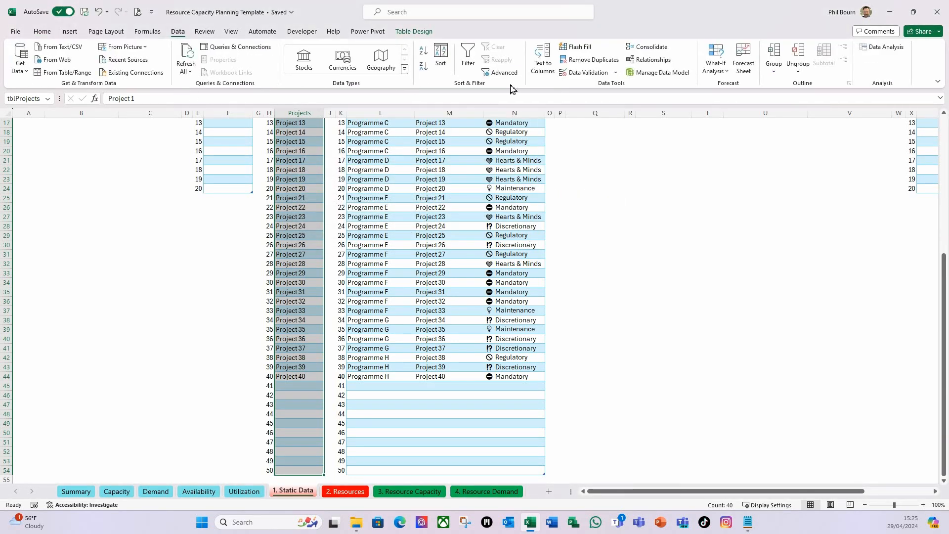
left_click(615, 72)
left_click(603, 85)
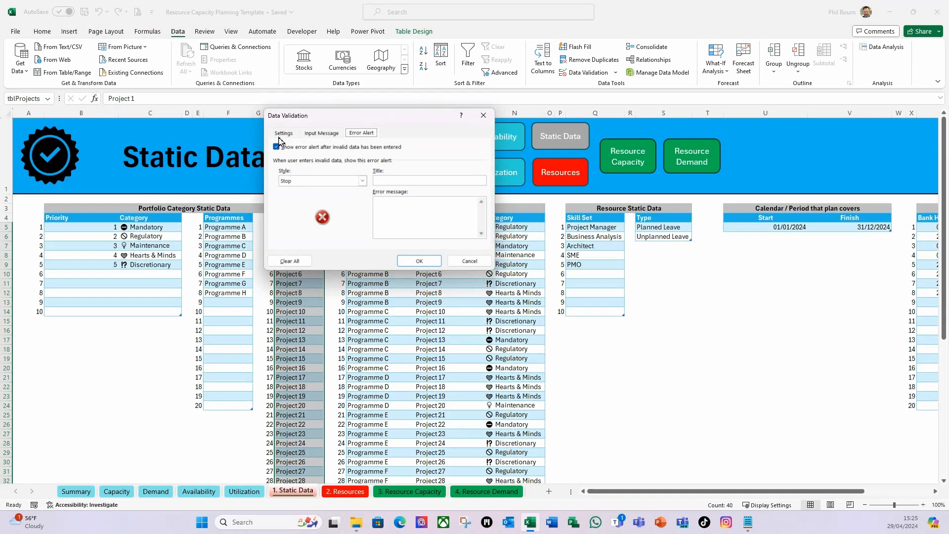
left_click(284, 133)
left_click(347, 167)
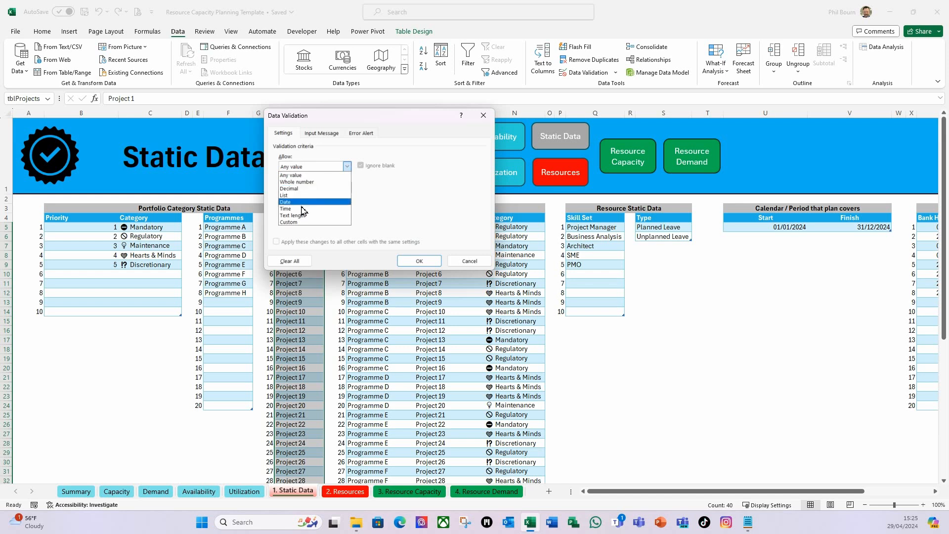
left_click(291, 222)
left_click(297, 208)
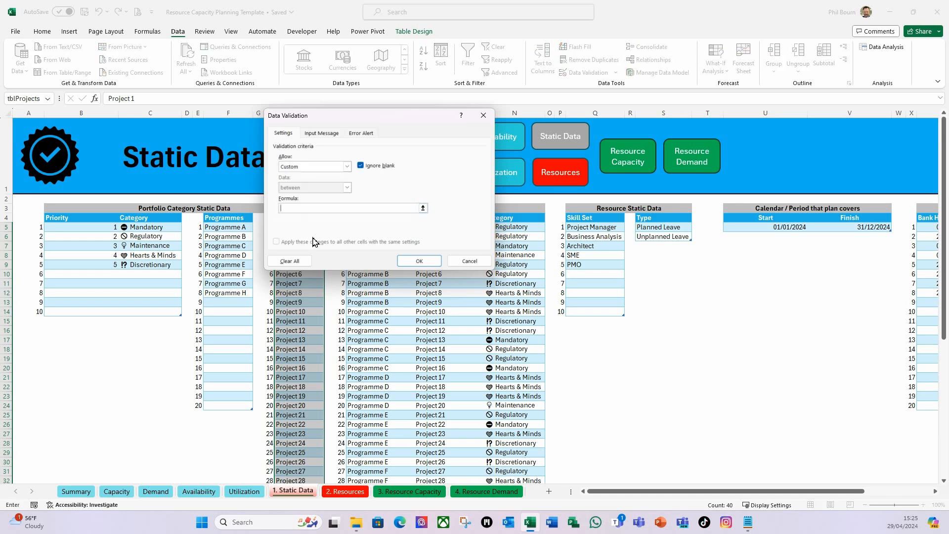
key("ctrl+v")
key("ctrl+v")
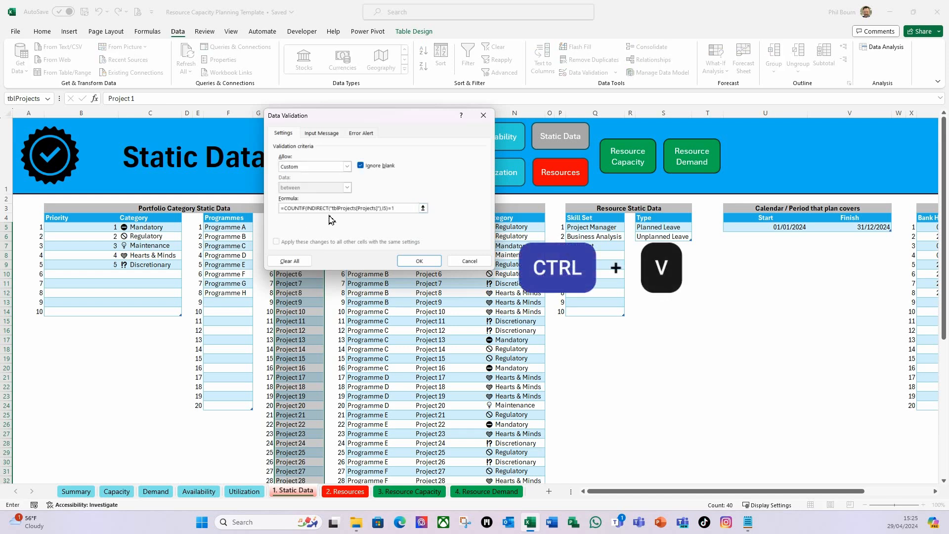
Give the Projects validation a Stop error alert titled "Projects" with the message "Must be a unique value." and apply it
left_click(364, 133)
left_click(402, 182)
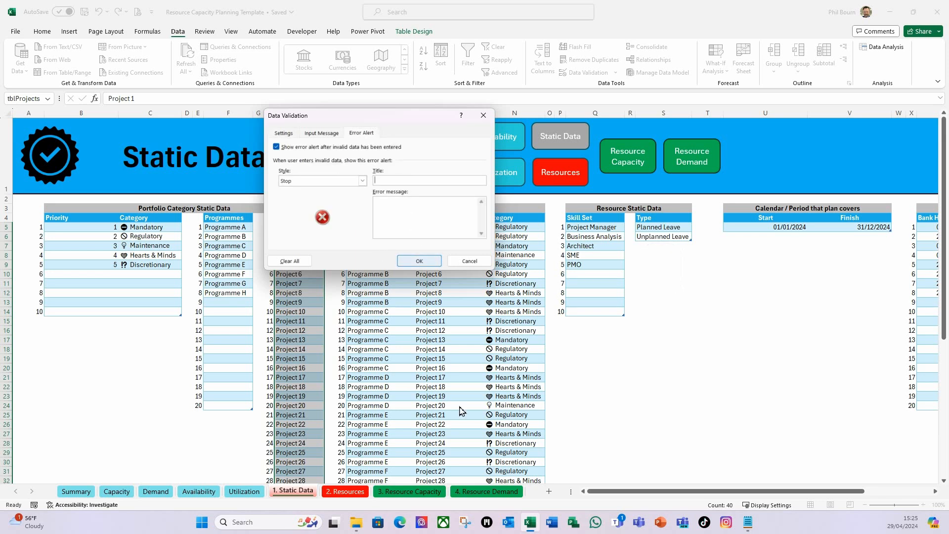
left_click_drag(423, 125, 512, 116)
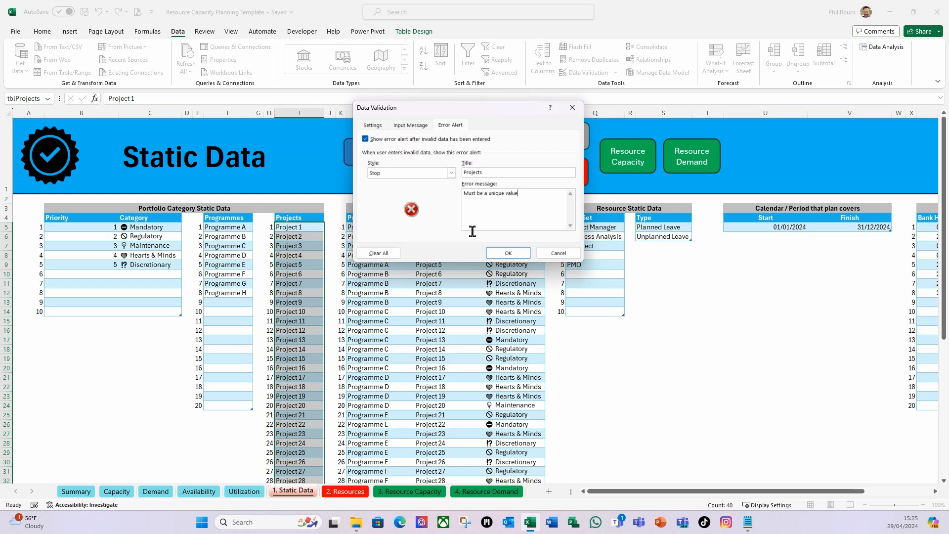
left_click(508, 253)
left_click(298, 229)
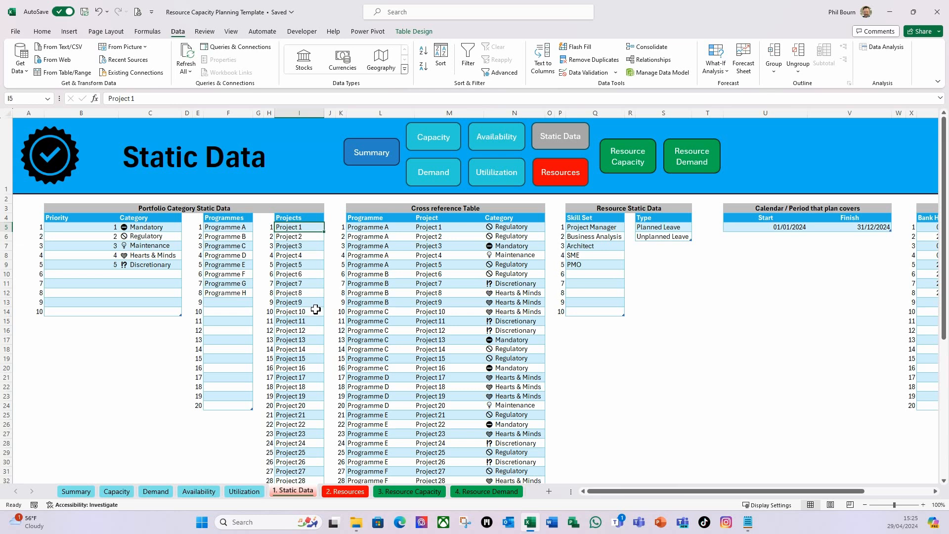
Test the Projects validation by entering the duplicate Project 1 in row 41 of the list, and cancel the entry
scroll(313, 302, "down", 6)
left_click(291, 377)
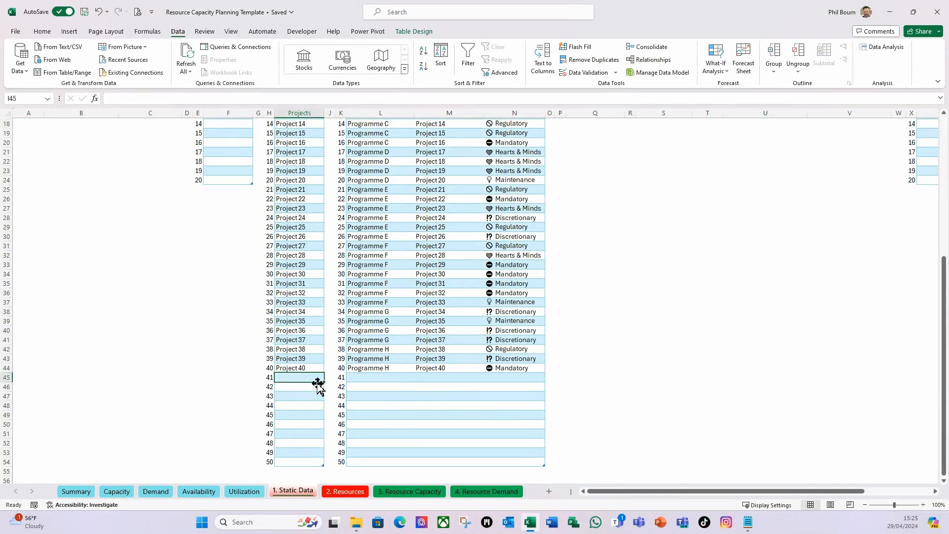
type("Project 1")
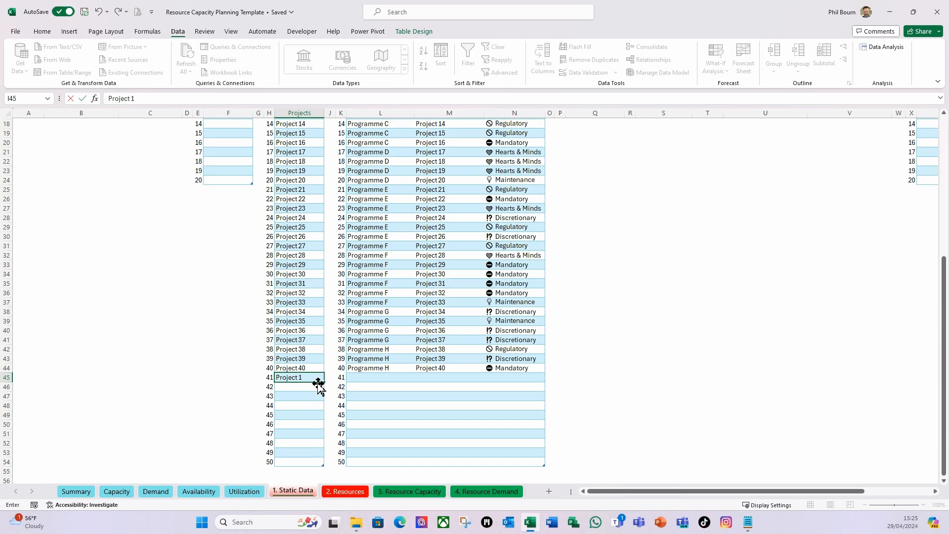
key("Return")
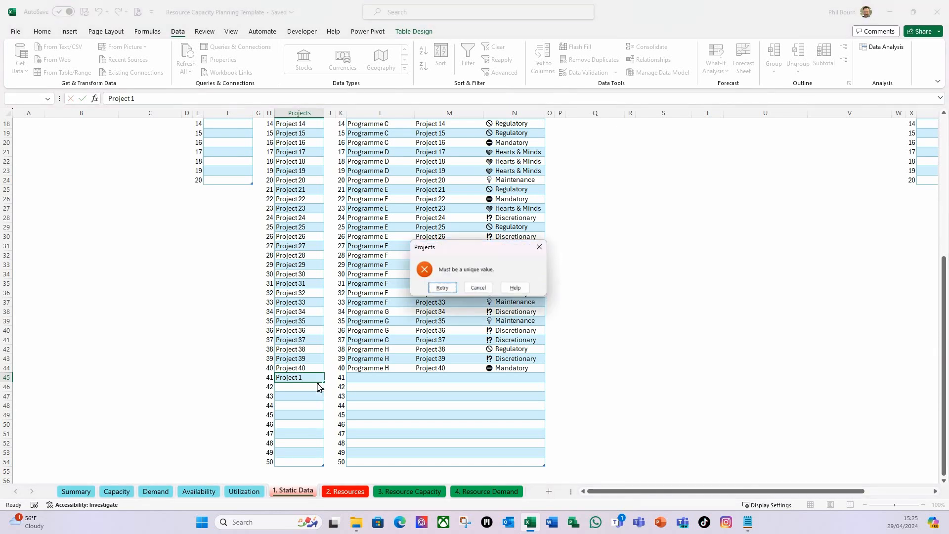
left_click(478, 287)
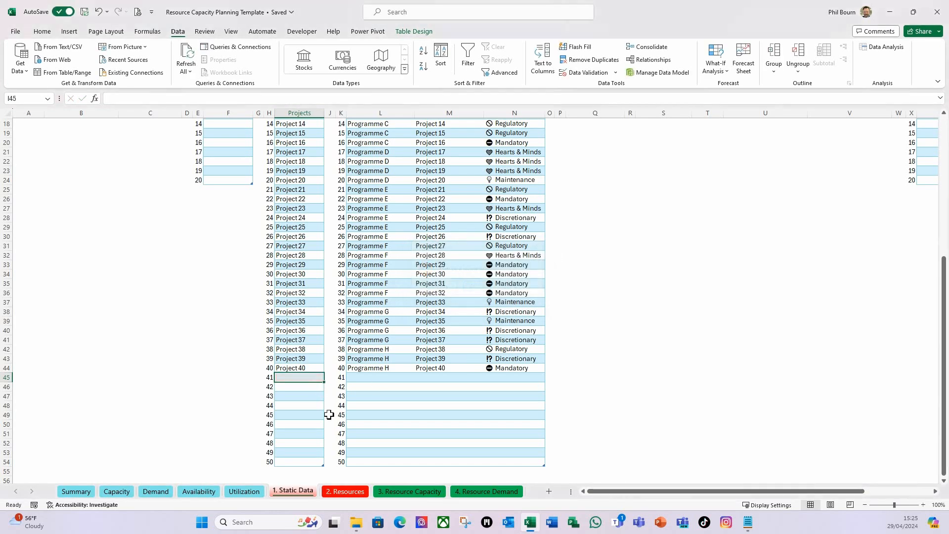
Examine the Cross reference Table and the project dropdown offered in its first empty row
scroll(301, 388, "up", 6)
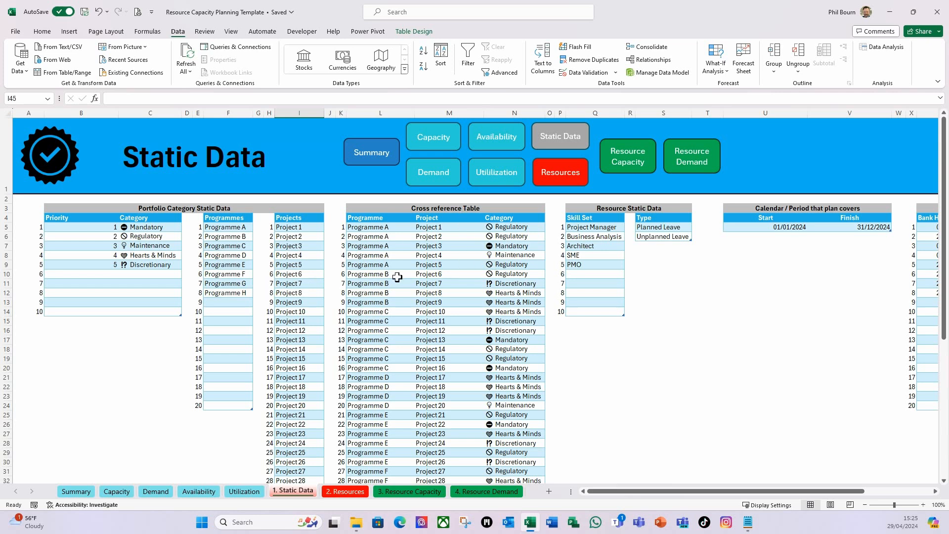
scroll(397, 278, "down", 1)
scroll(399, 279, "down", 1)
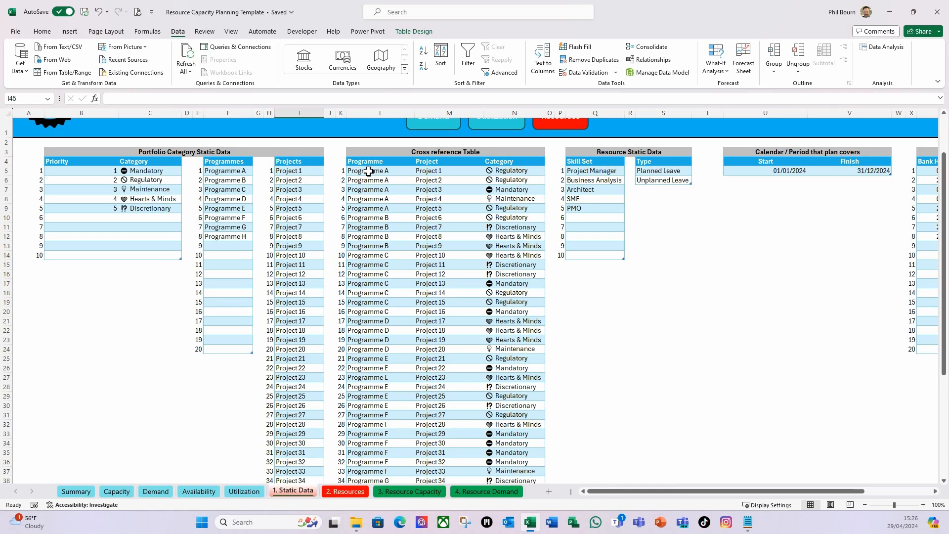
scroll(444, 173, "down", 7)
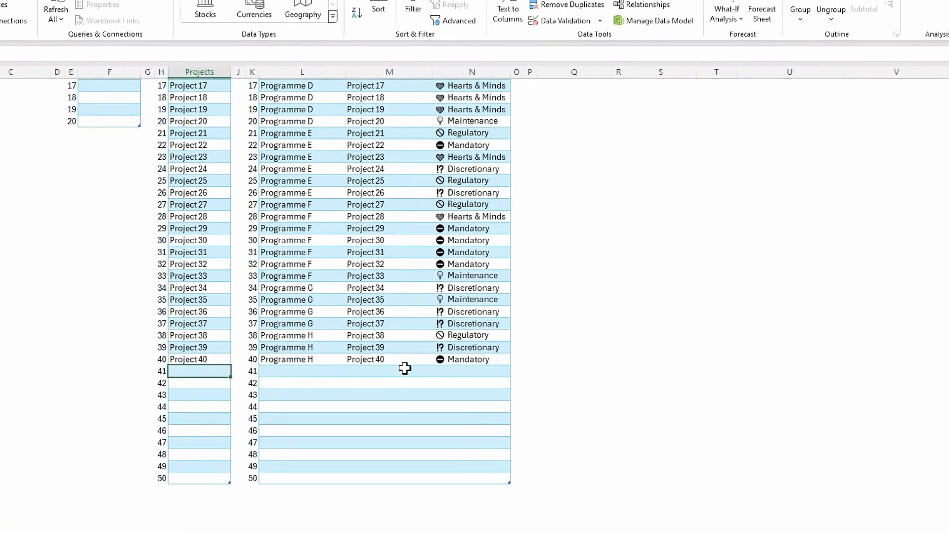
left_click(442, 351)
left_click(483, 352)
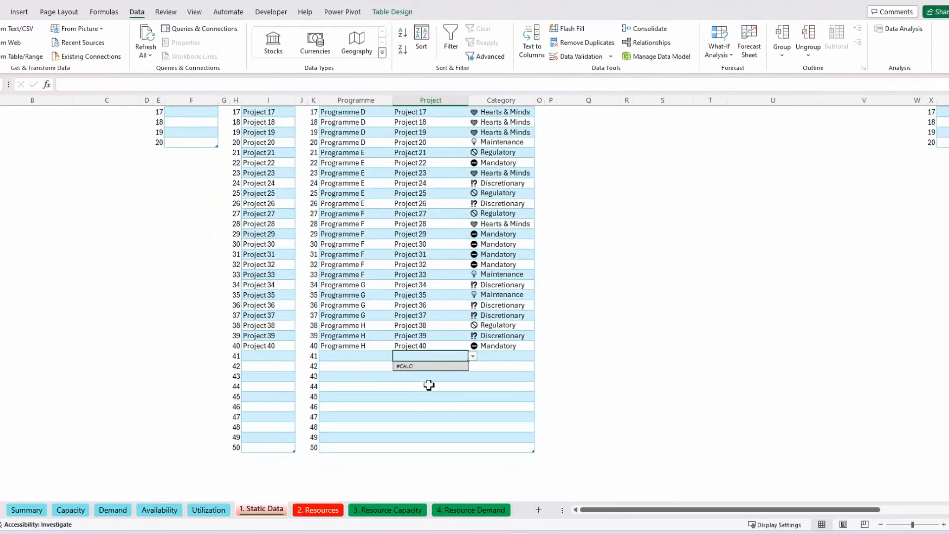
scroll(383, 415, "up", 3)
scroll(448, 379, "up", 3)
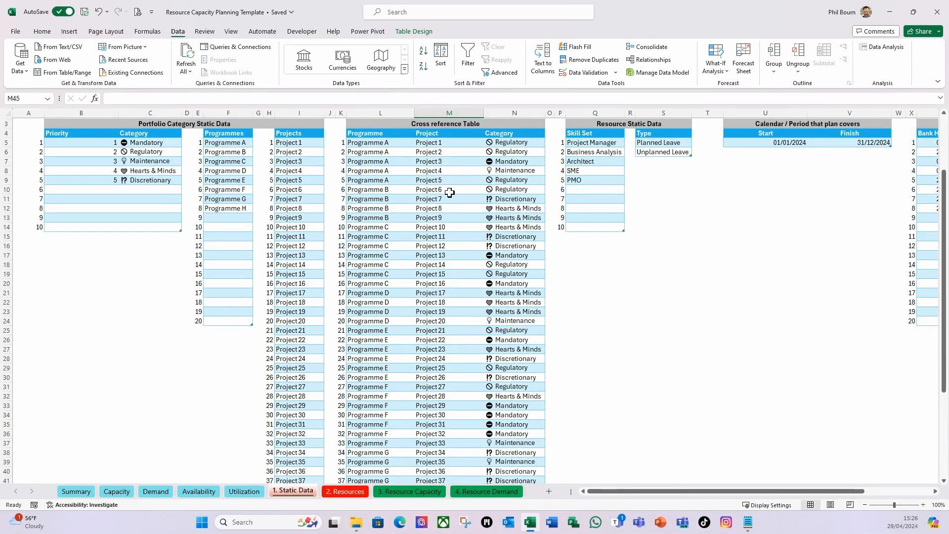
scroll(421, 339, "down", 6)
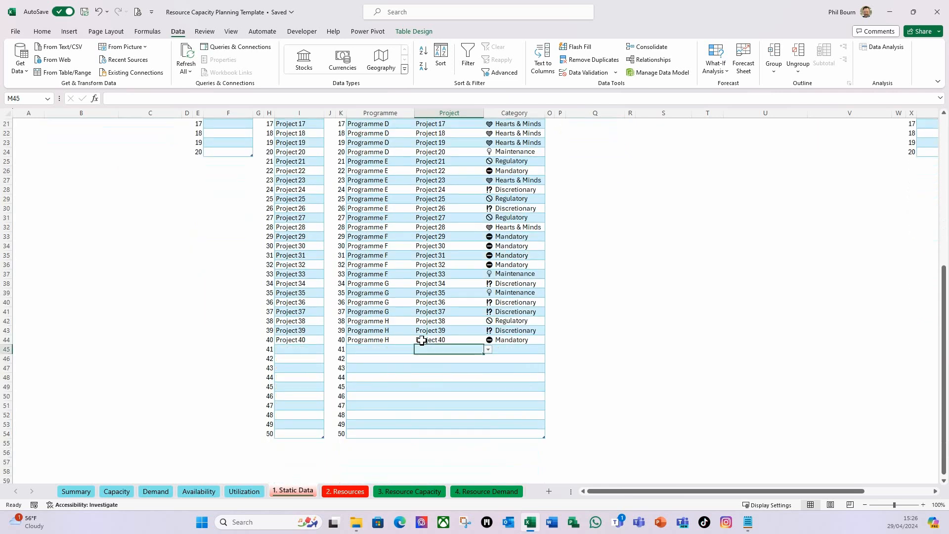
left_click(433, 366)
left_click(437, 351)
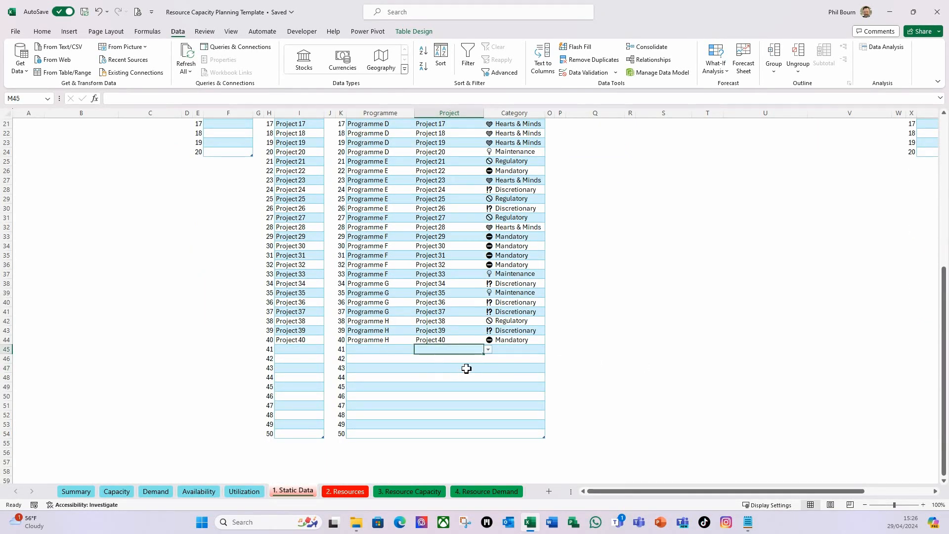
left_click(488, 349)
left_click(459, 352)
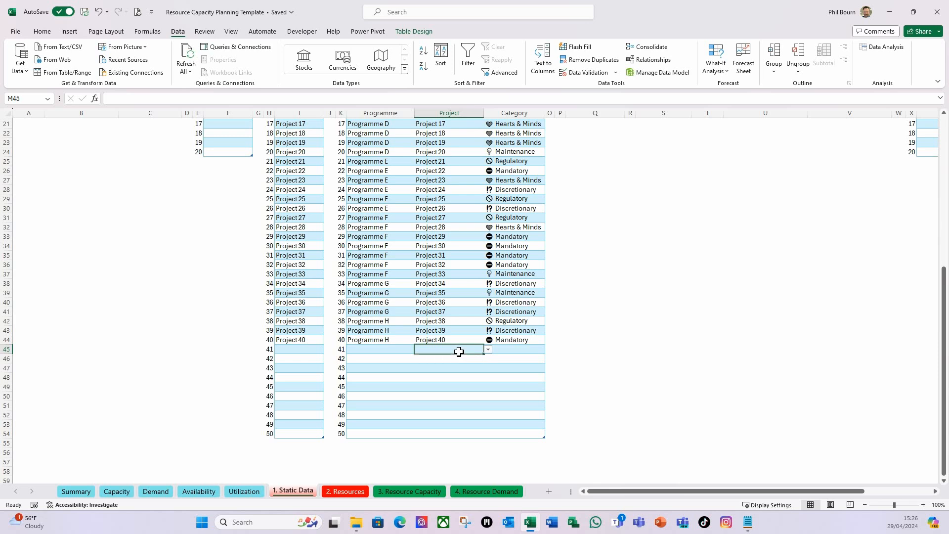
Unhide the Static Data Support sheet
right_click(306, 496)
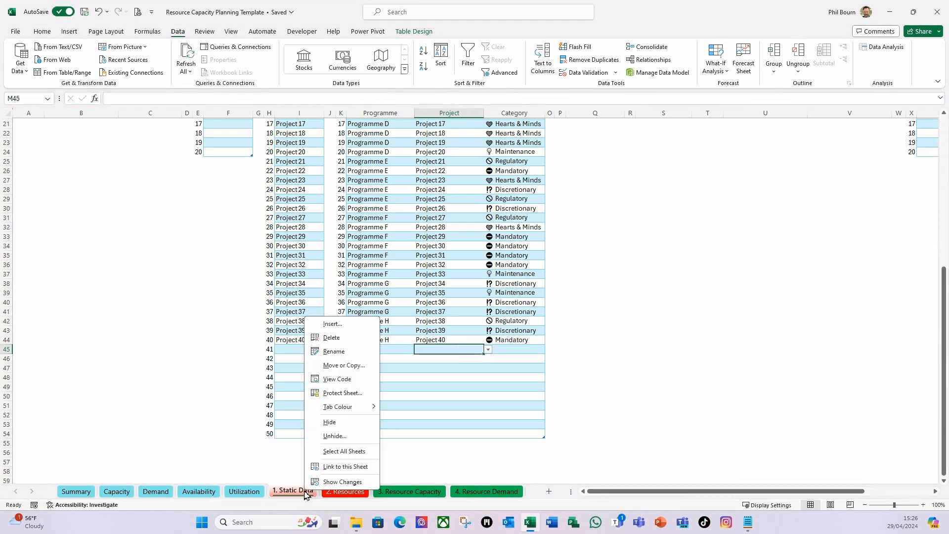
left_click(329, 436)
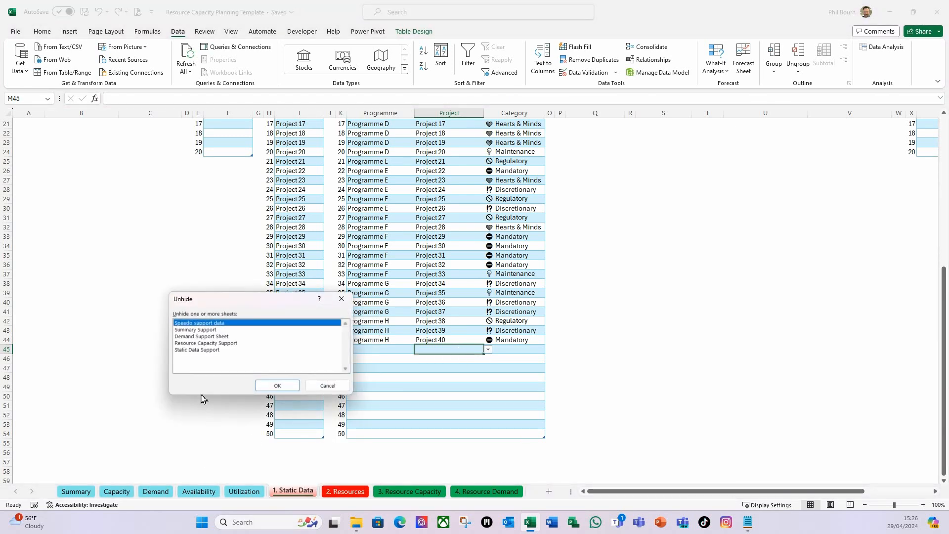
left_click(203, 350)
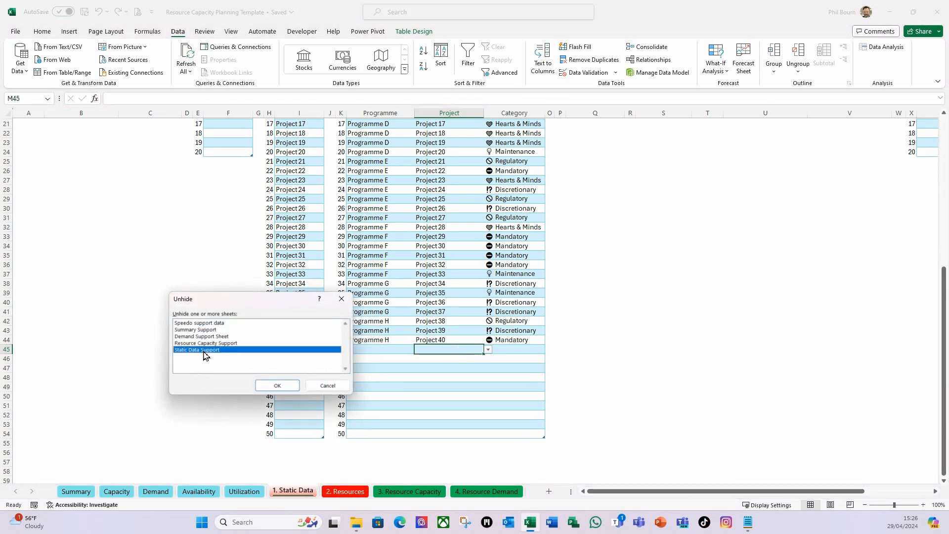
left_click(278, 386)
Add an empty-text fallback to the Project Dropdown formula in G3, making it =FILTER(D3:D52,E3:E52="N","")
left_click(274, 142)
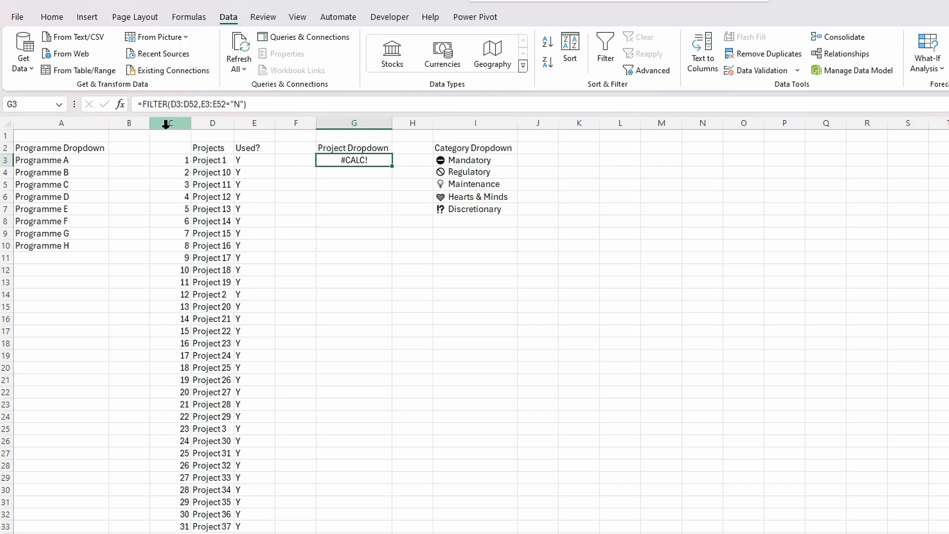
left_click(245, 105)
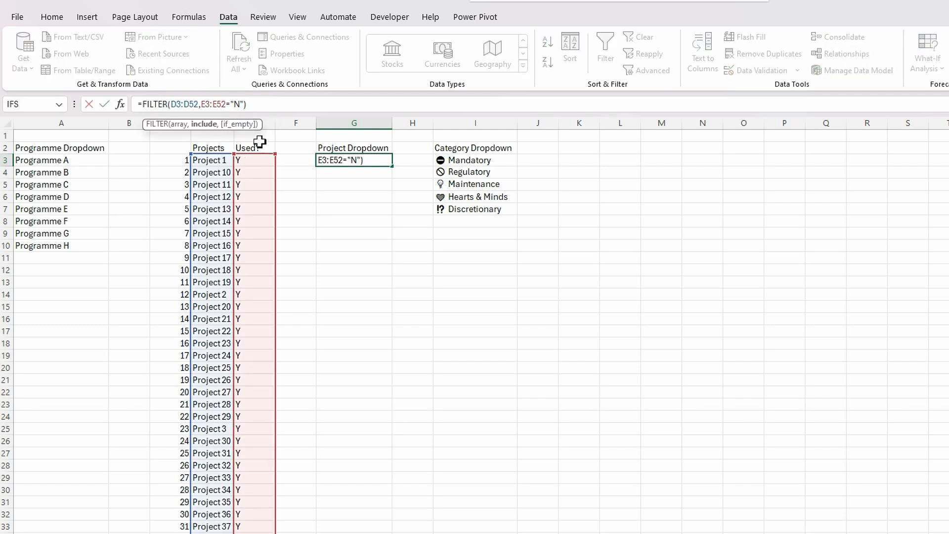
type(",")
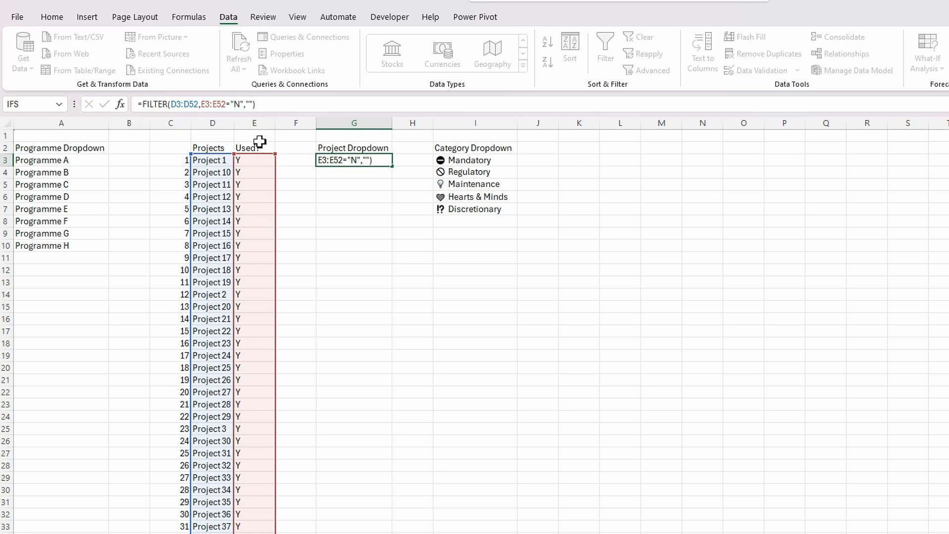
key("Return")
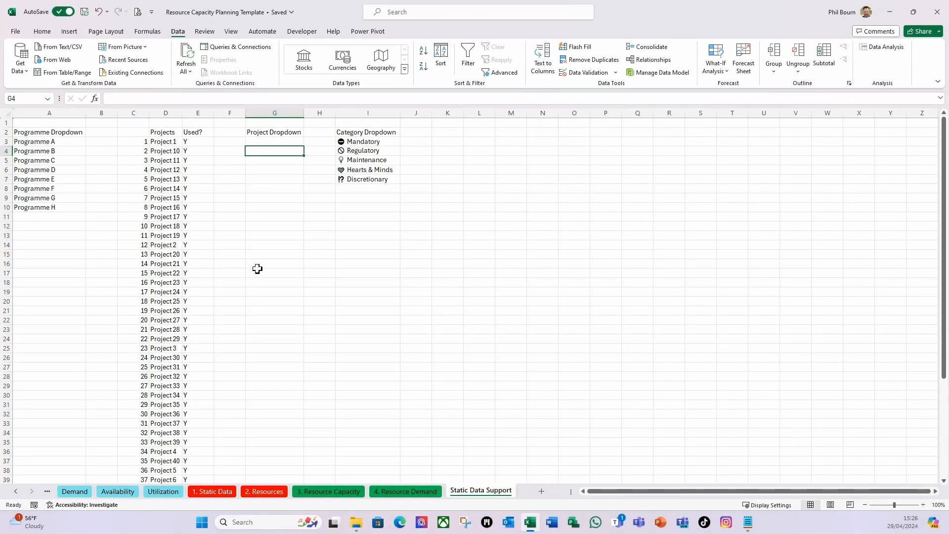
Hide the Static Data Support sheet and return to the Static Data sheet
right_click(479, 496)
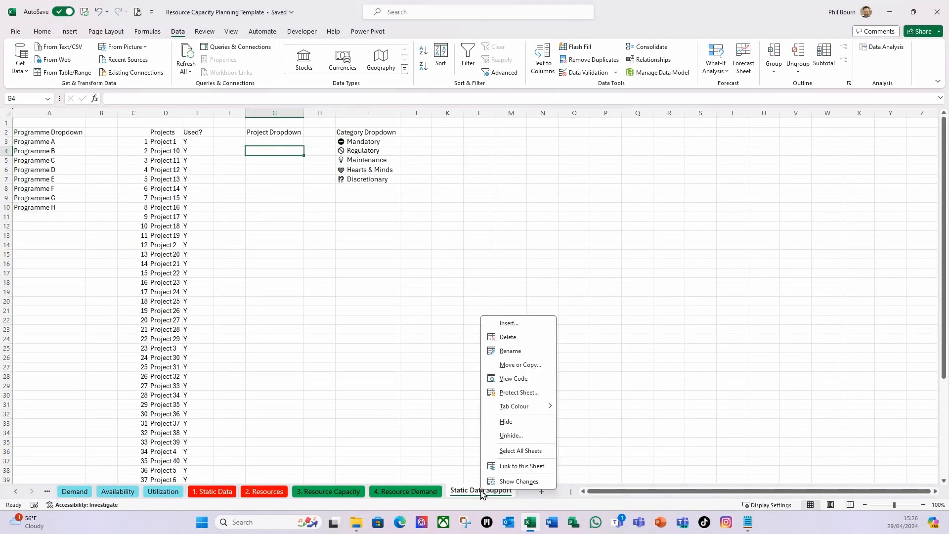
left_click(516, 426)
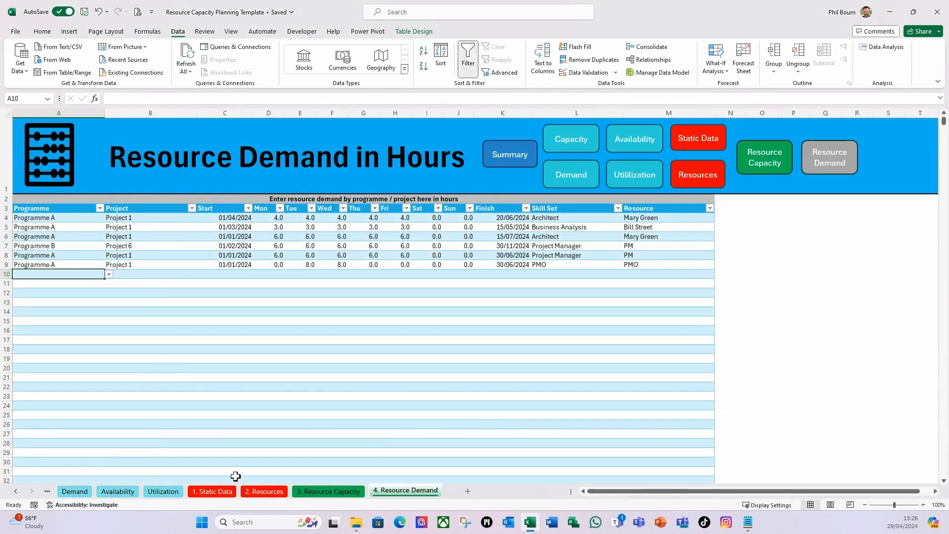
left_click(206, 494)
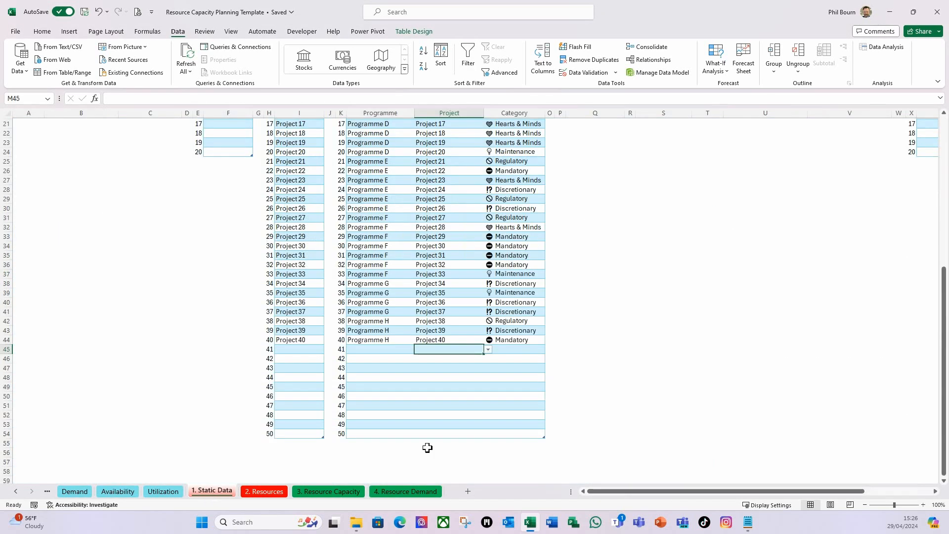
Check the project dropdown in the Cross reference Table's first empty row and review the Project column entries
left_click(488, 349)
left_click(460, 379)
left_click(454, 351)
scroll(393, 436, "up", 4)
scroll(393, 430, "up", 3)
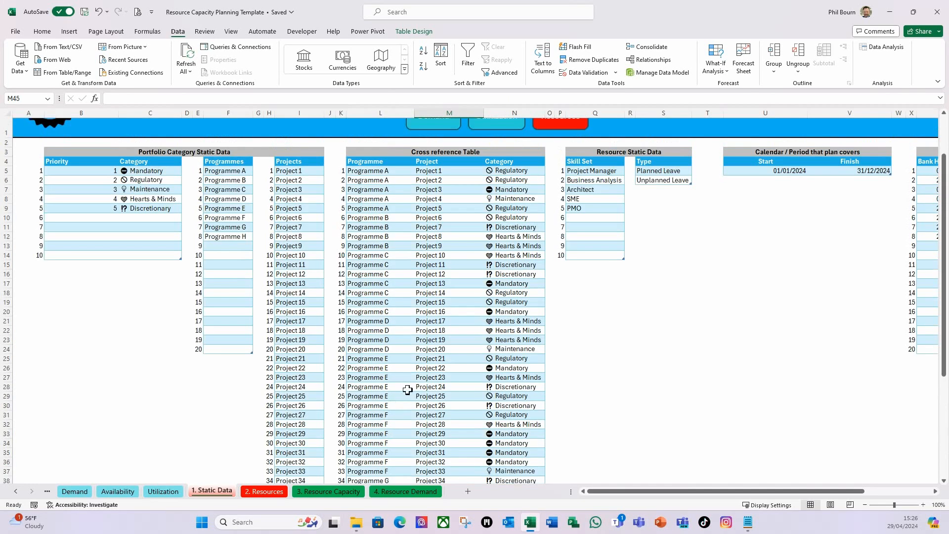
scroll(438, 195, "down", 1)
scroll(438, 197, "down", 6)
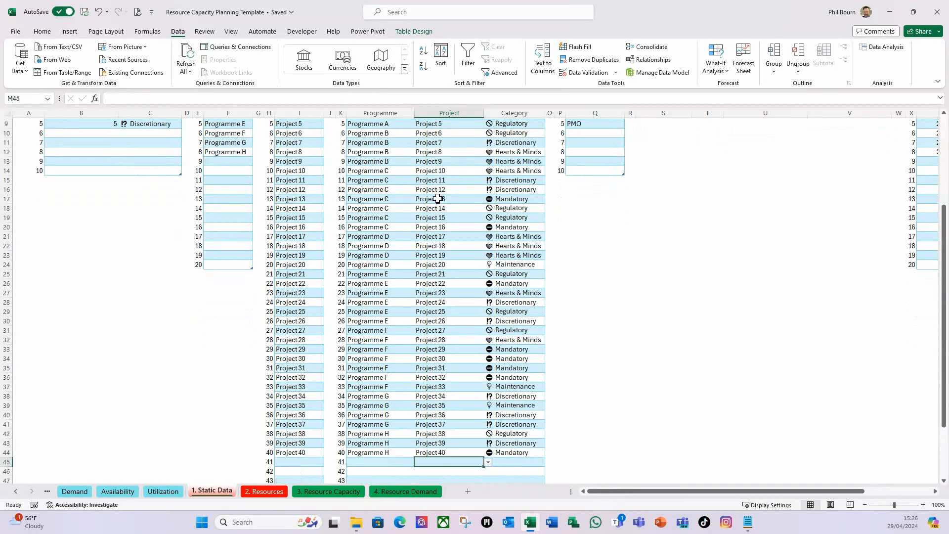
scroll(446, 277, "up", 6)
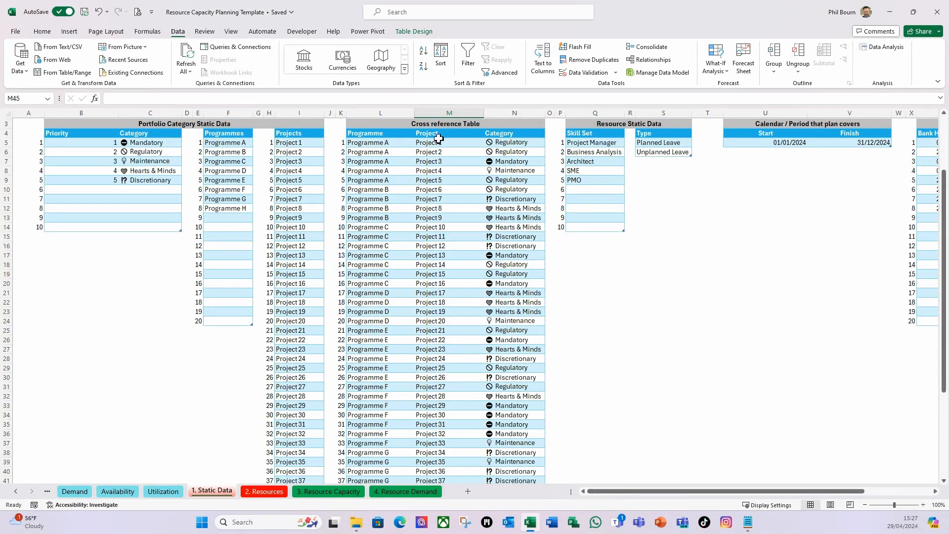
scroll(458, 420, "down", 5)
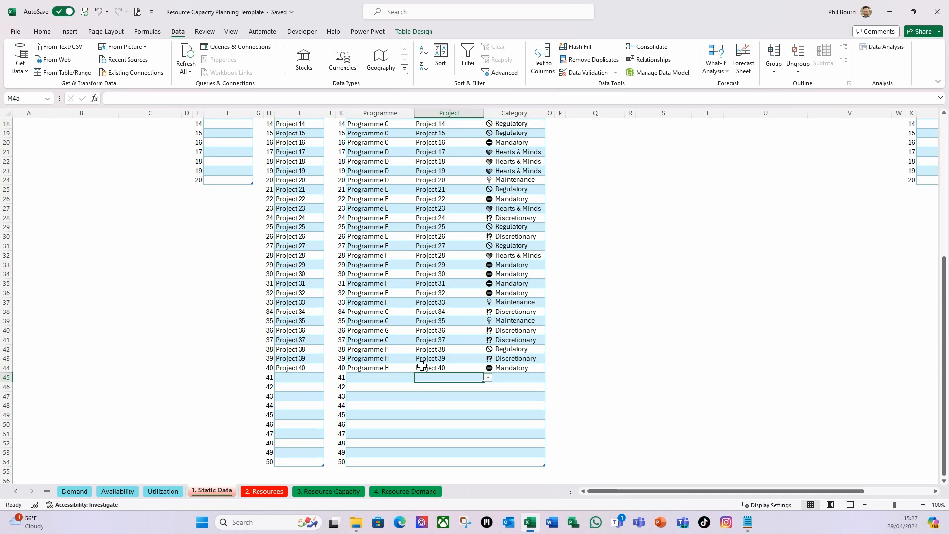
scroll(406, 337, "up", 4)
scroll(463, 402, "up", 2)
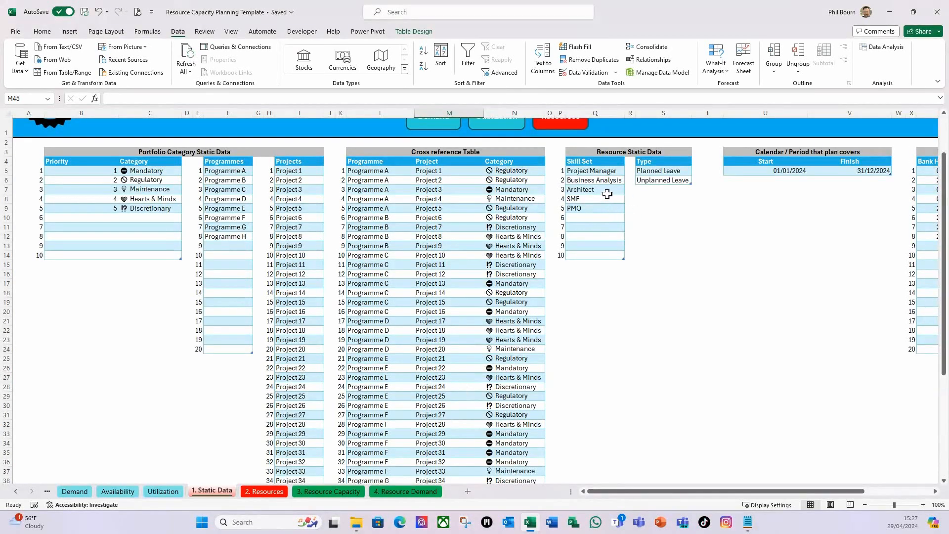
Enter the test formula =COUNTIF(tblSkillSets[Skill Set],Q5)=1 in the empty cell T15
left_click(586, 175)
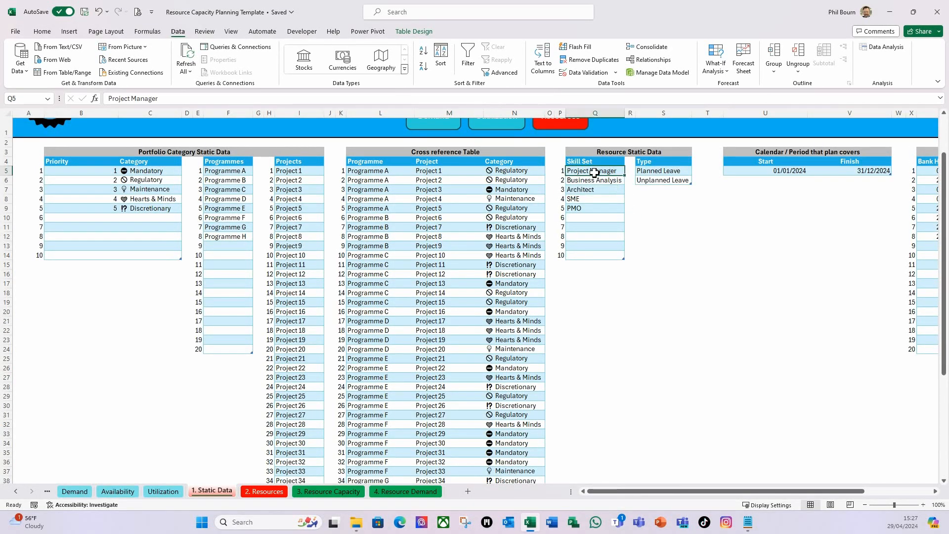
left_click(703, 267)
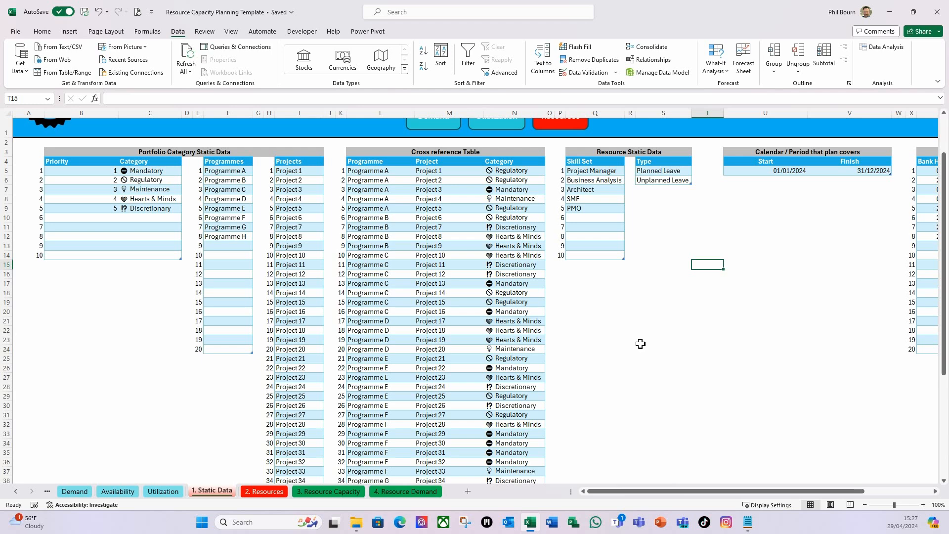
type("=count")
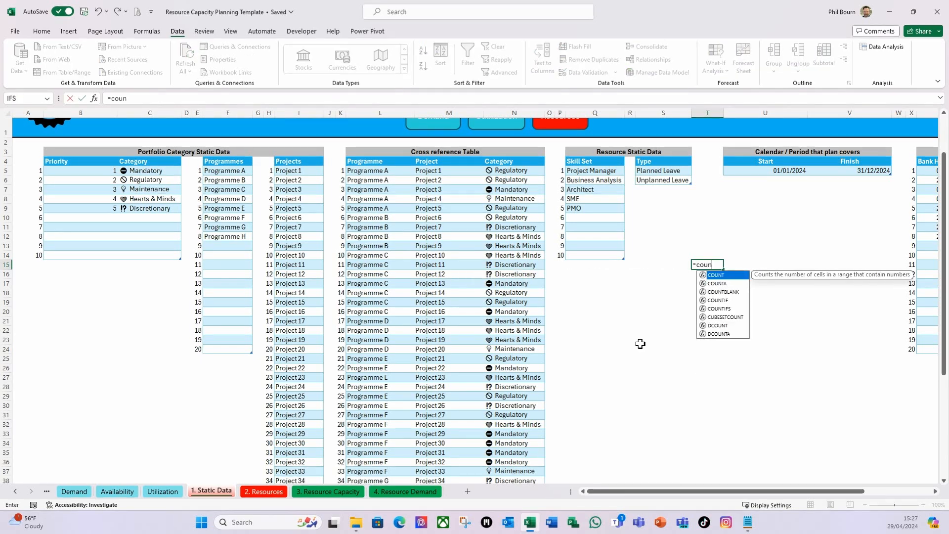
type("if(")
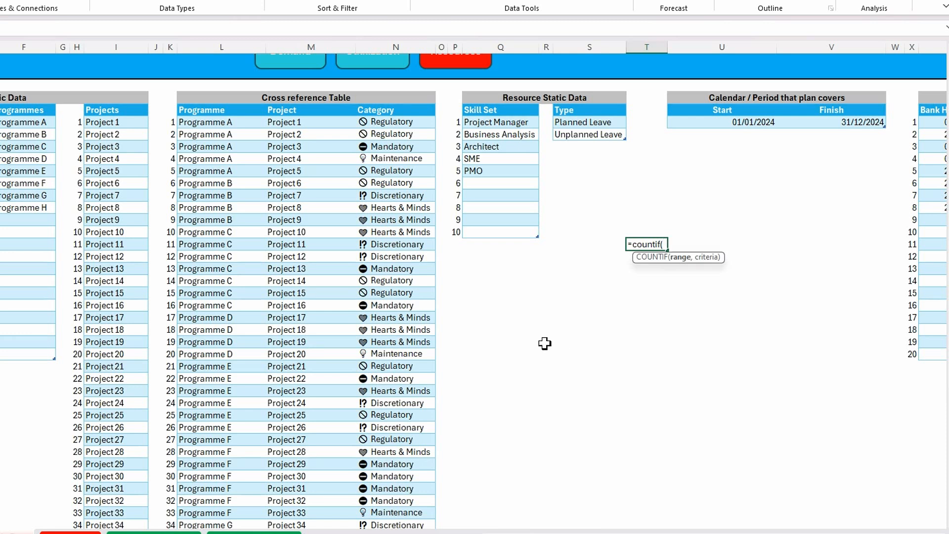
type("tbl")
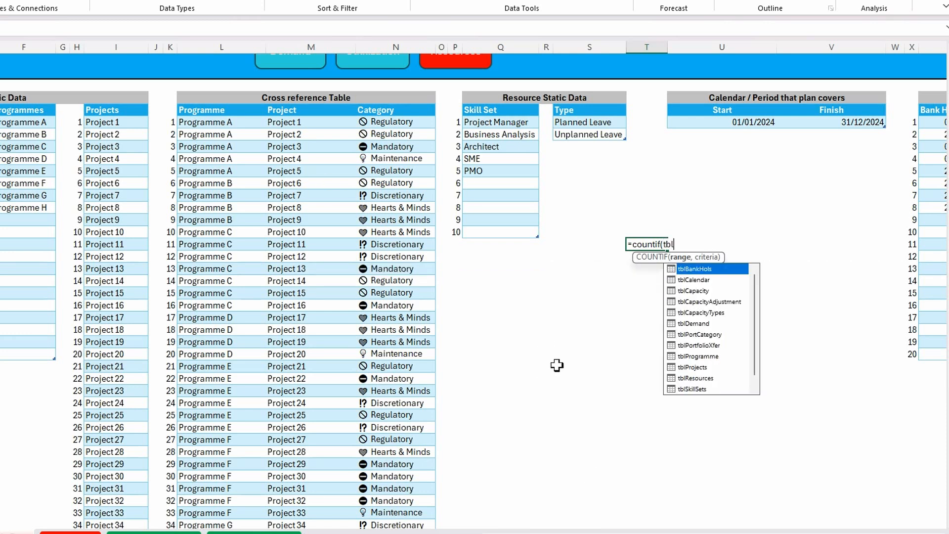
double_click(701, 389)
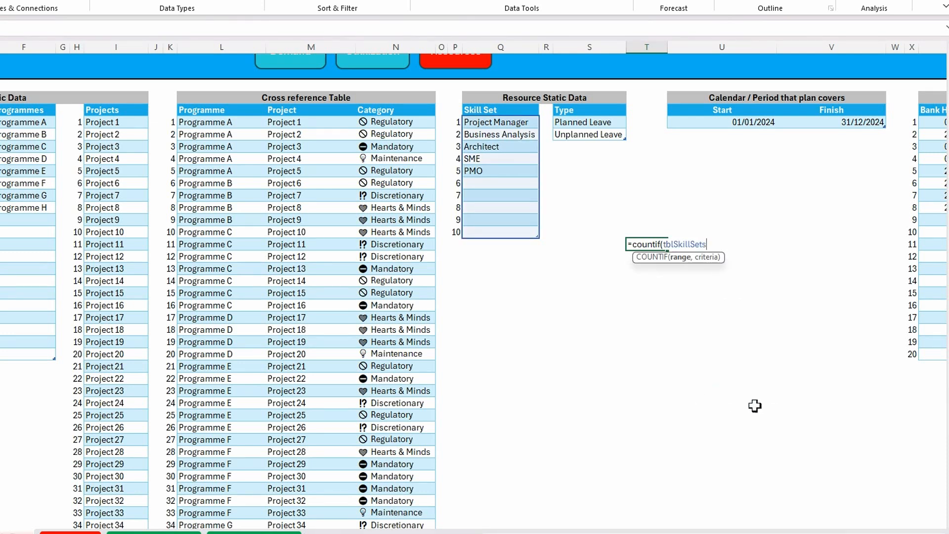
type("[")
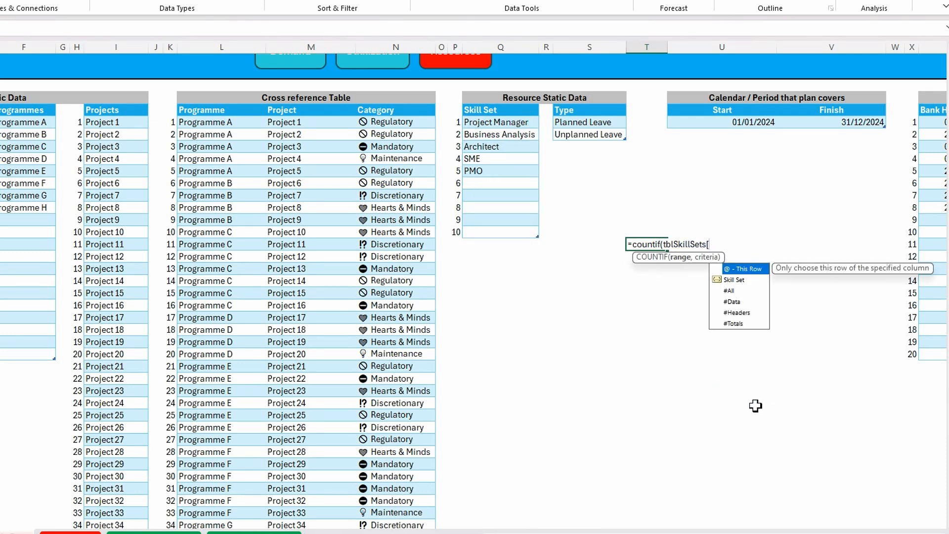
double_click(733, 280)
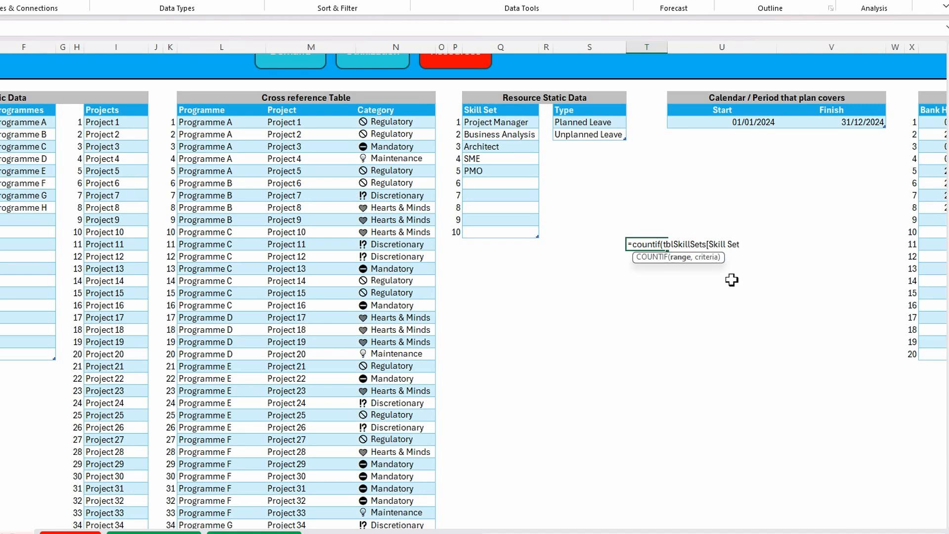
type("]")
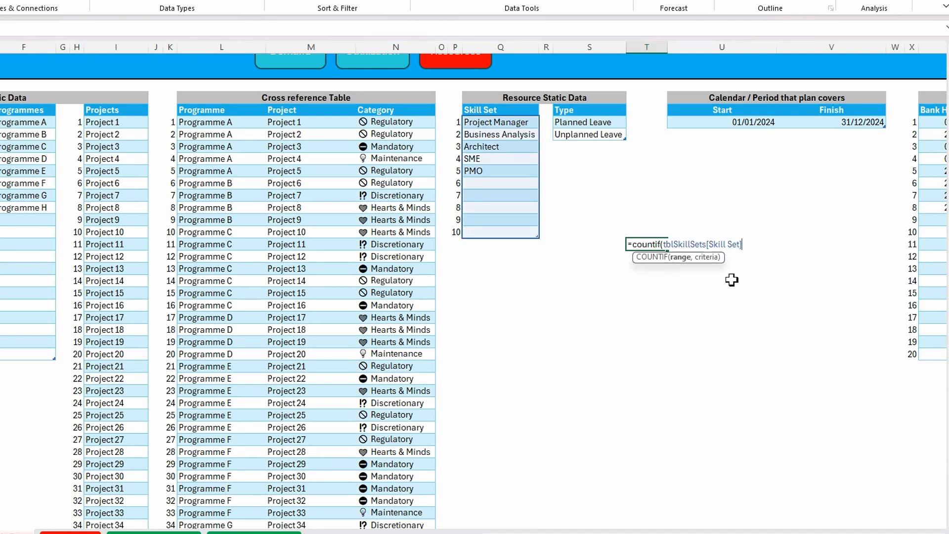
type(",")
type("q5")
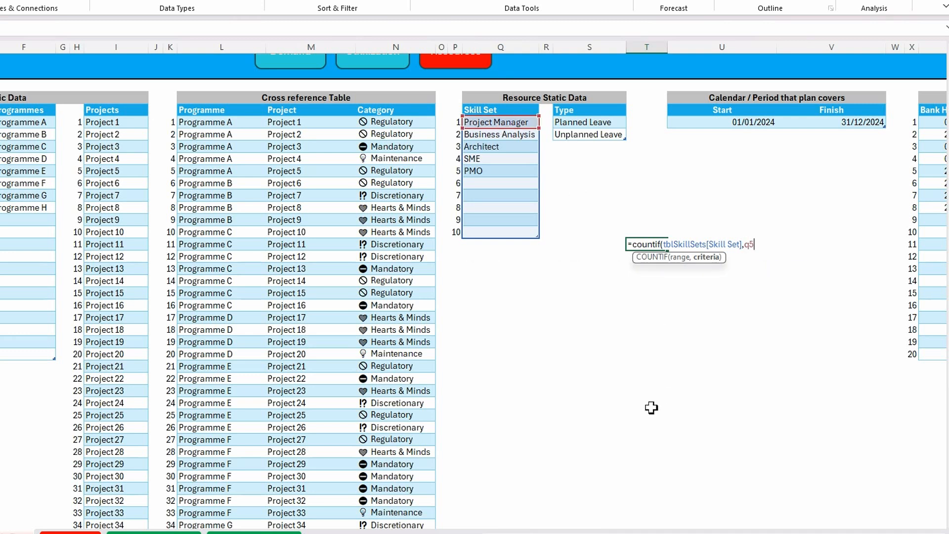
type(")=1")
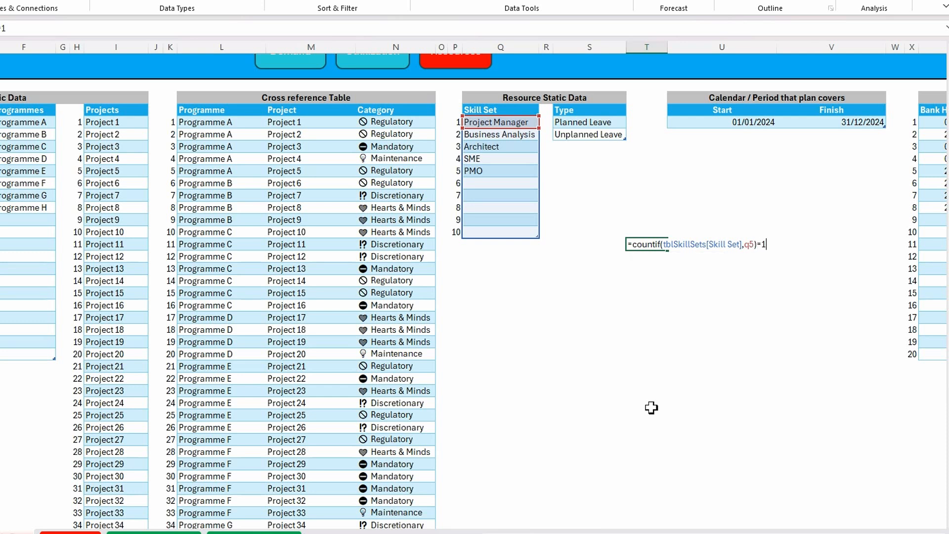
key("Return")
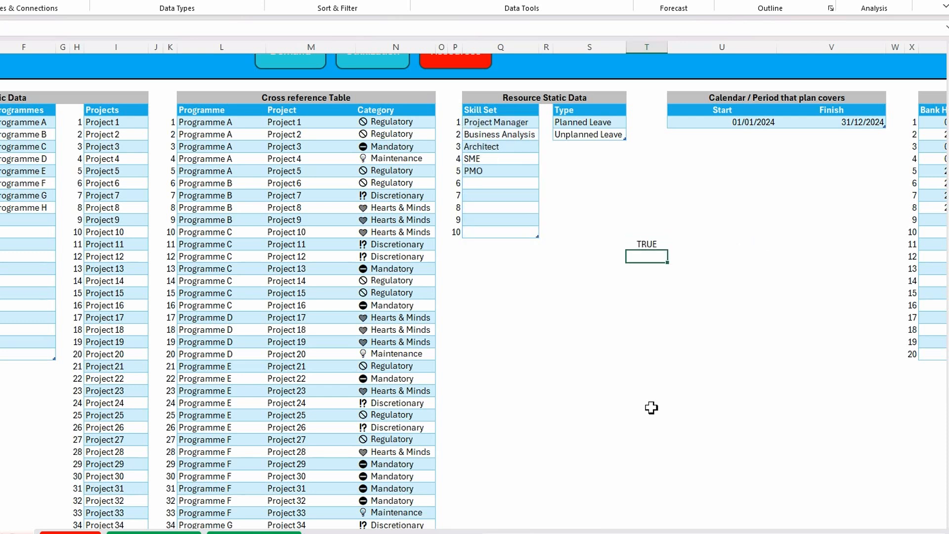
Wrap the table reference in T15's formula in INDIRECT, making it =COUNTIF(INDIRECT("tblSkillSets[Skill Set]"),Q5)=1
left_click(645, 243)
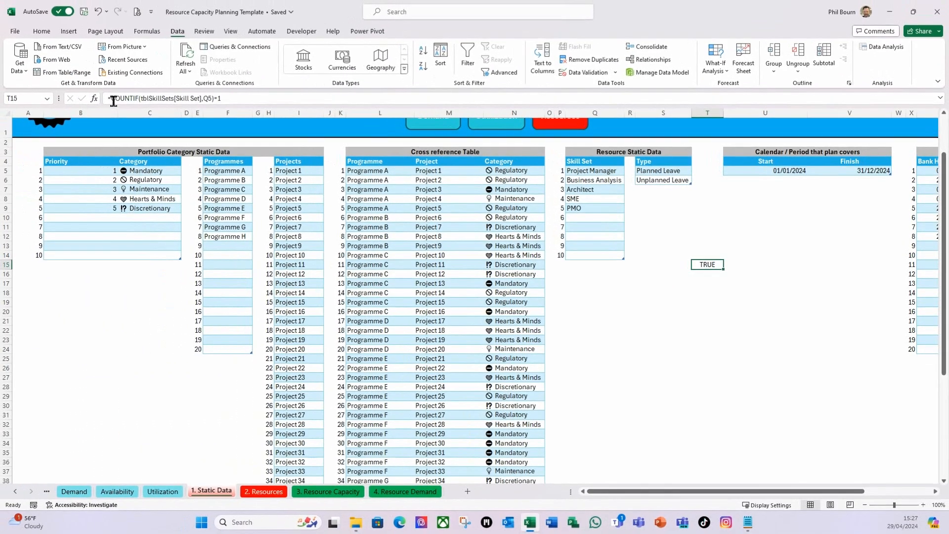
left_click(113, 99)
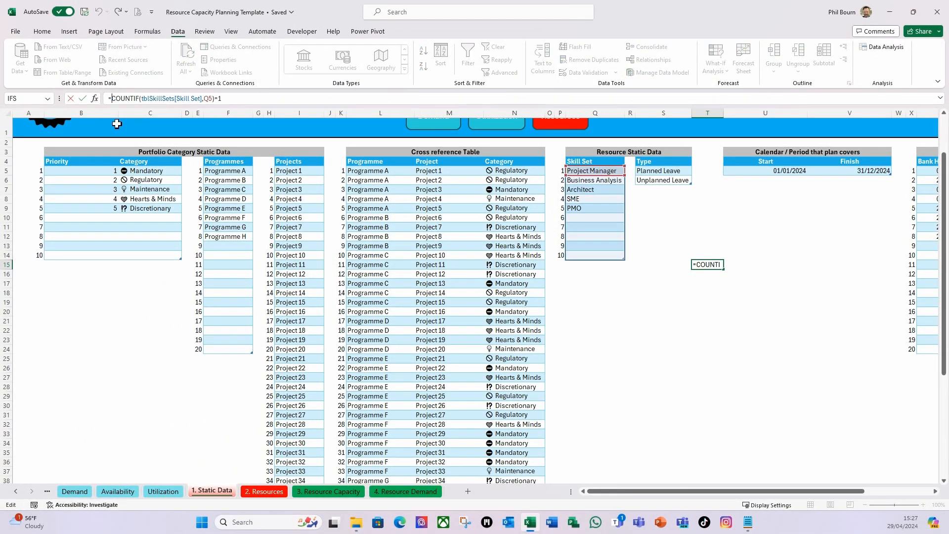
left_click(143, 101)
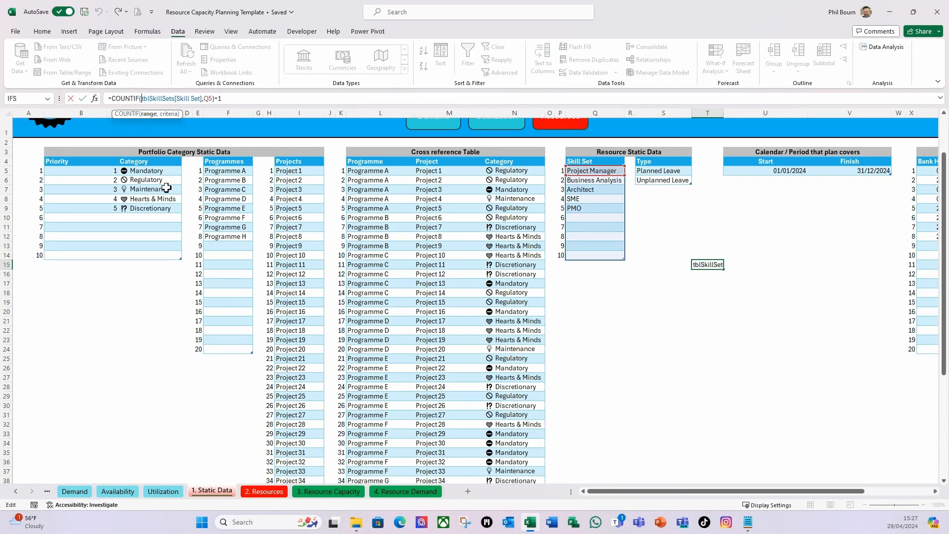
type("indirect(\"")
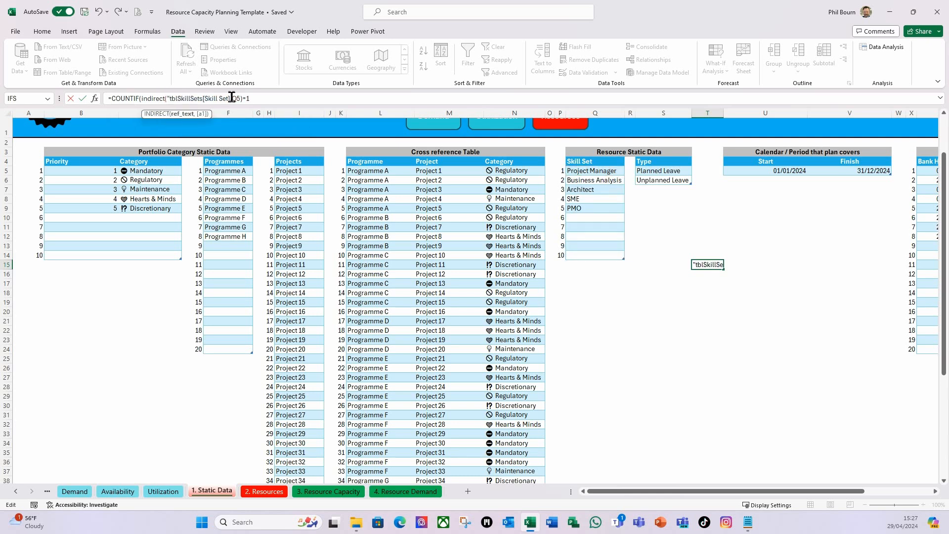
type("\")")
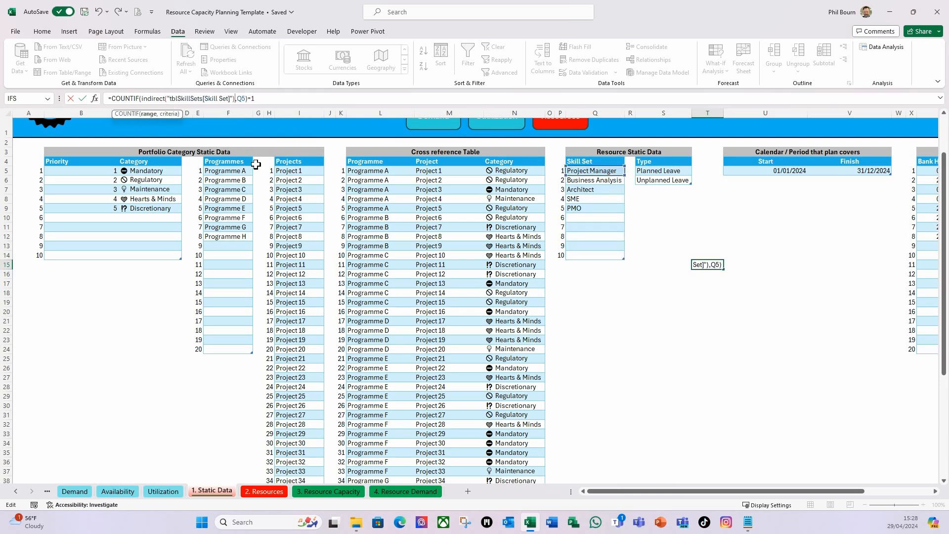
key("Return")
Copy the full formula text from T15 and clear the cell
left_click(707, 266)
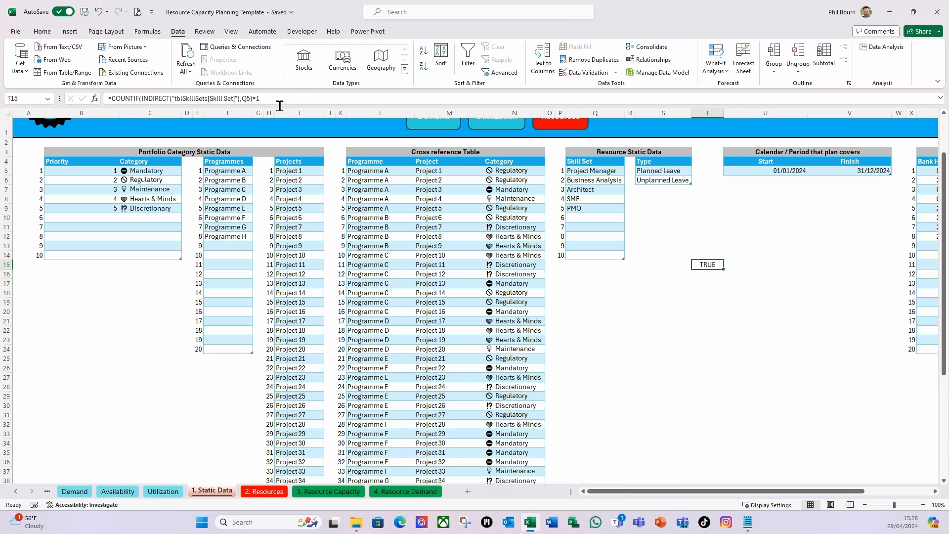
left_click_drag(289, 100, 107, 98)
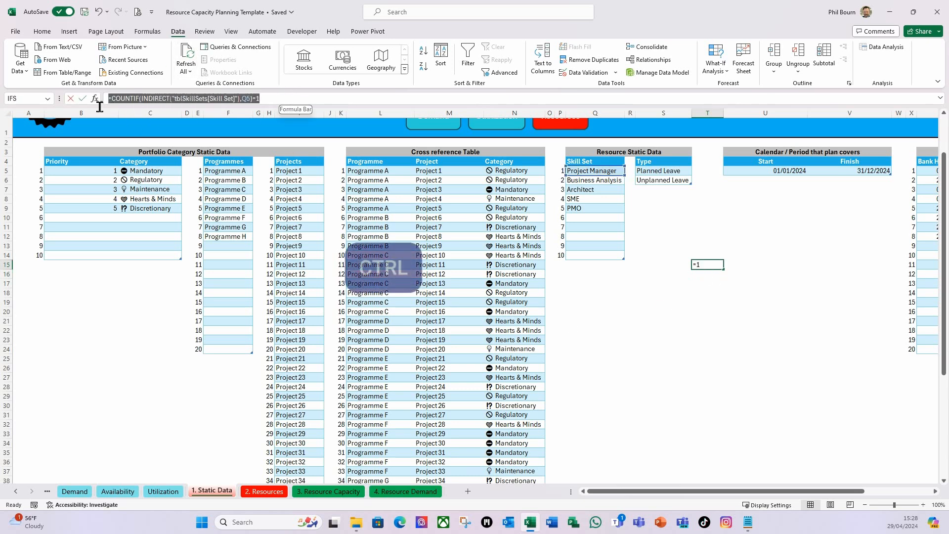
key("ctrl+c")
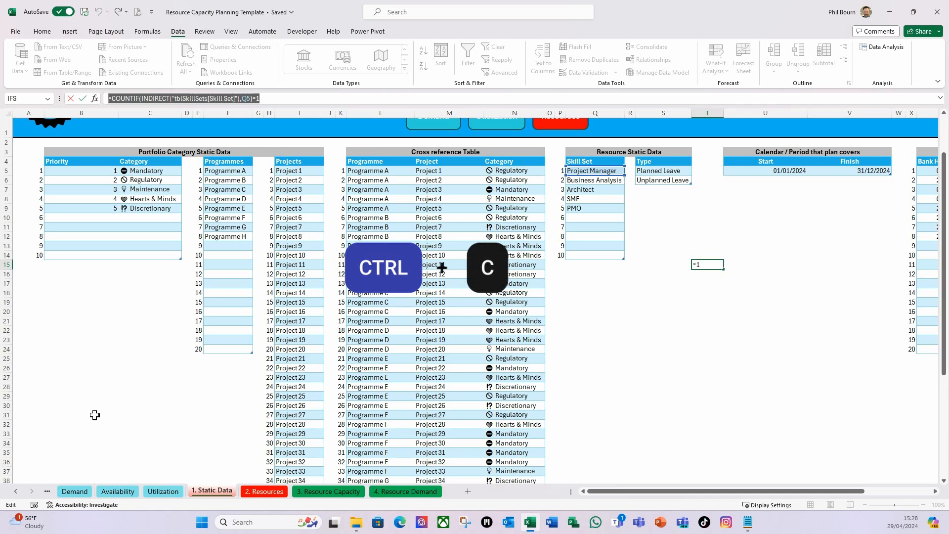
key("Escape")
key("Delete")
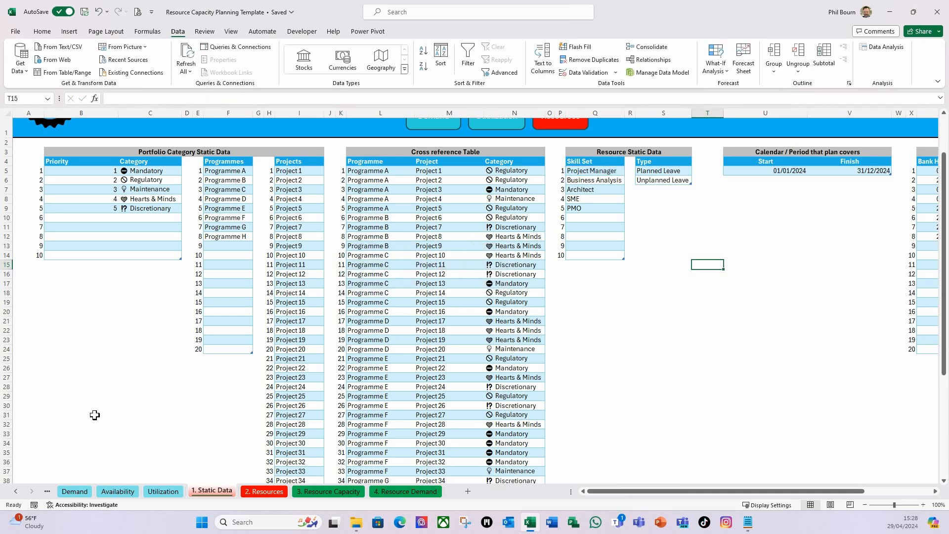
Set Custom data validation on the Skill Set cells Q5:Q14 using the copied formula =COUNTIF(INDIRECT("tblSkillSets[Skill Set]"),Q5)=1
left_click(589, 172)
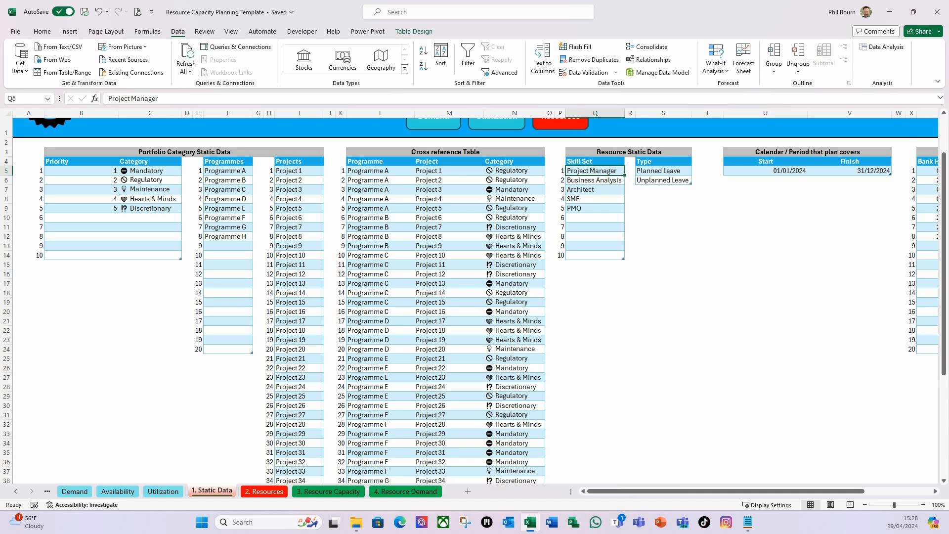
key("ctrl+shift+Down")
key("ctrl+shift+Down")
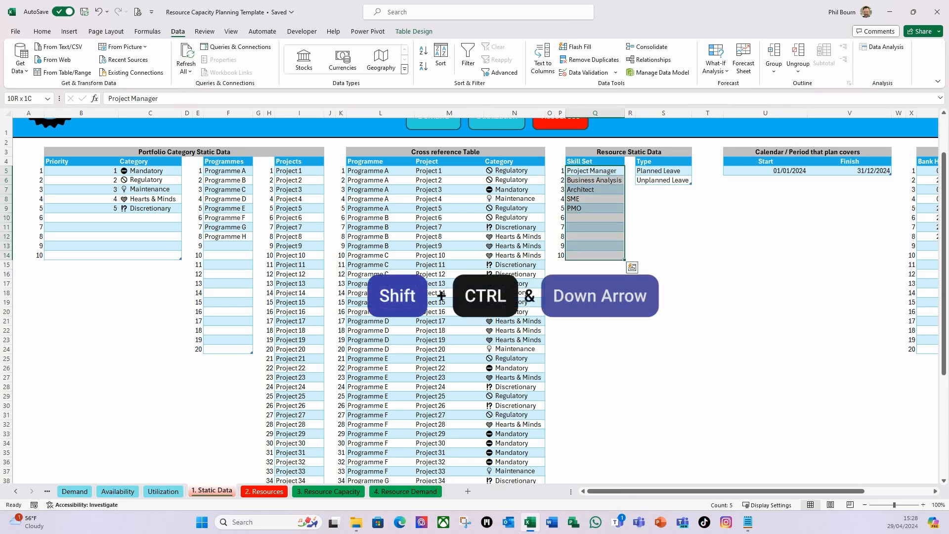
left_click(616, 75)
left_click(613, 89)
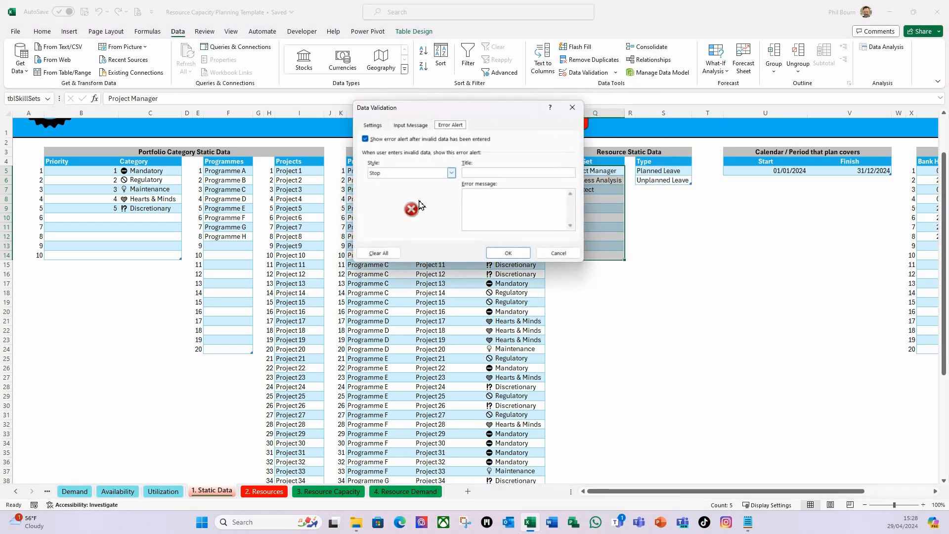
left_click(375, 125)
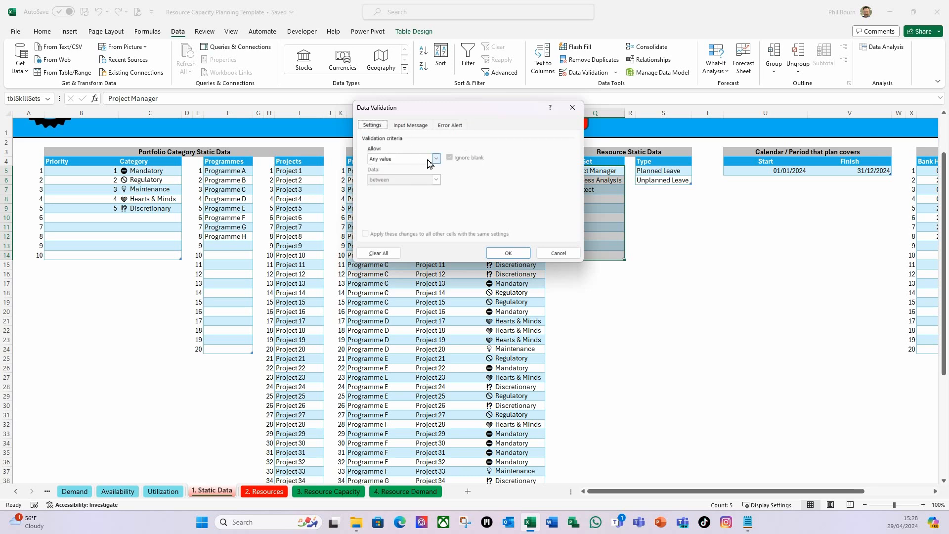
left_click(437, 159)
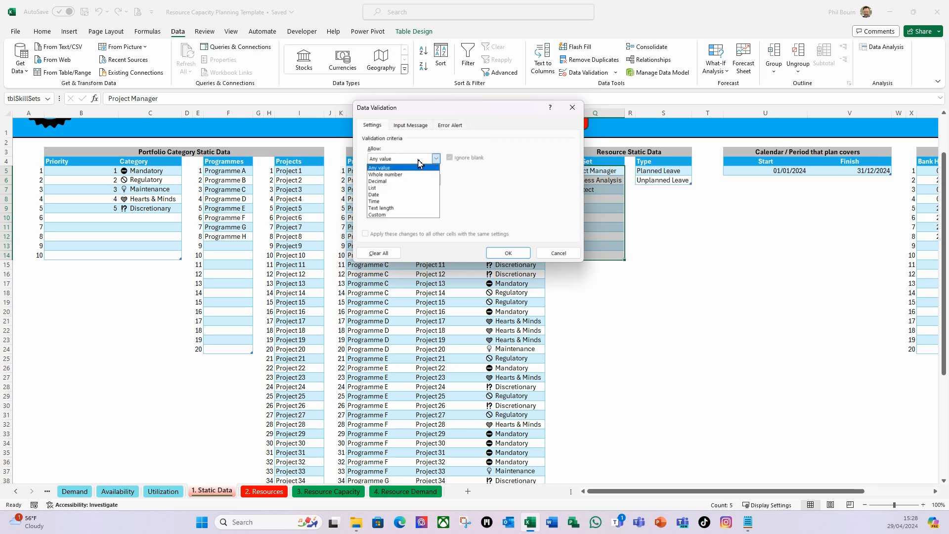
left_click(391, 212)
left_click(389, 201)
key("ctrl+v")
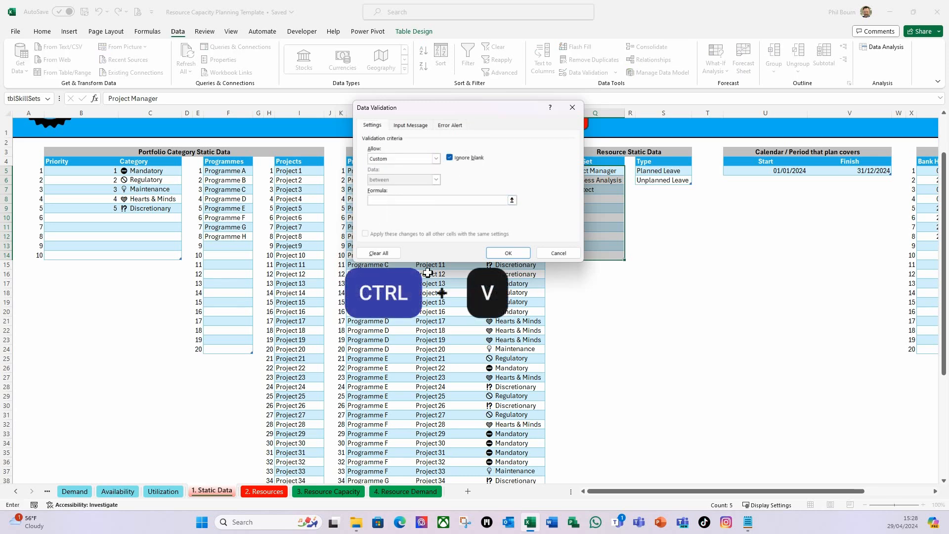
key("ctrl+v")
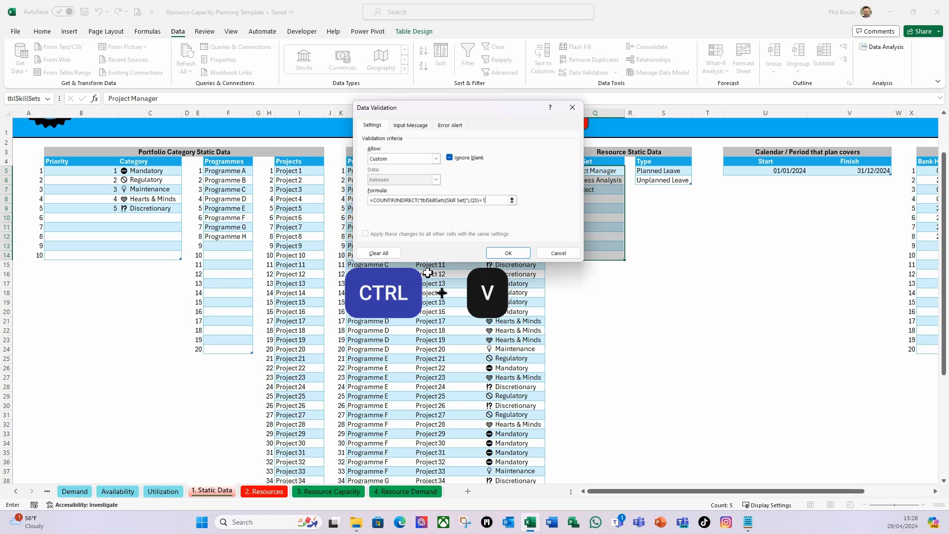
Give the Skill Set validation an error alert titled "Skill Set" with the message "Must be a unique value." and apply the validation
left_click(450, 126)
left_click_drag(505, 112, 423, 115)
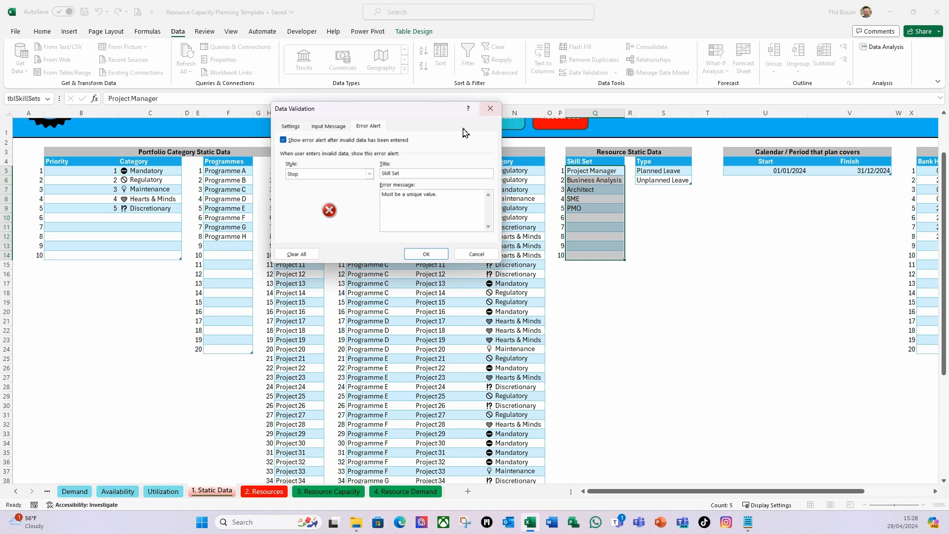
left_click(426, 253)
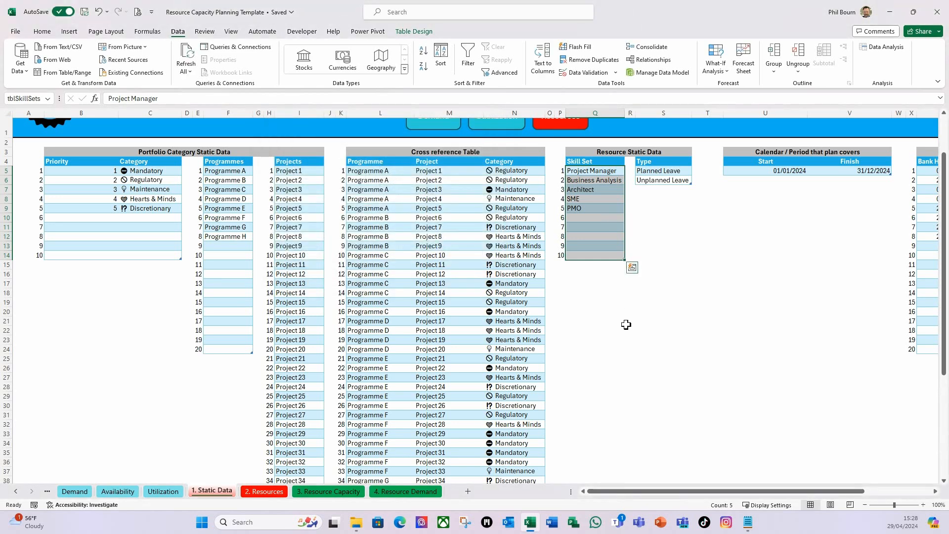
Add a Duplicate Values conditional formatting rule to the Skill Set cells with Light Red Fill with Dark Red Text
left_click(43, 33)
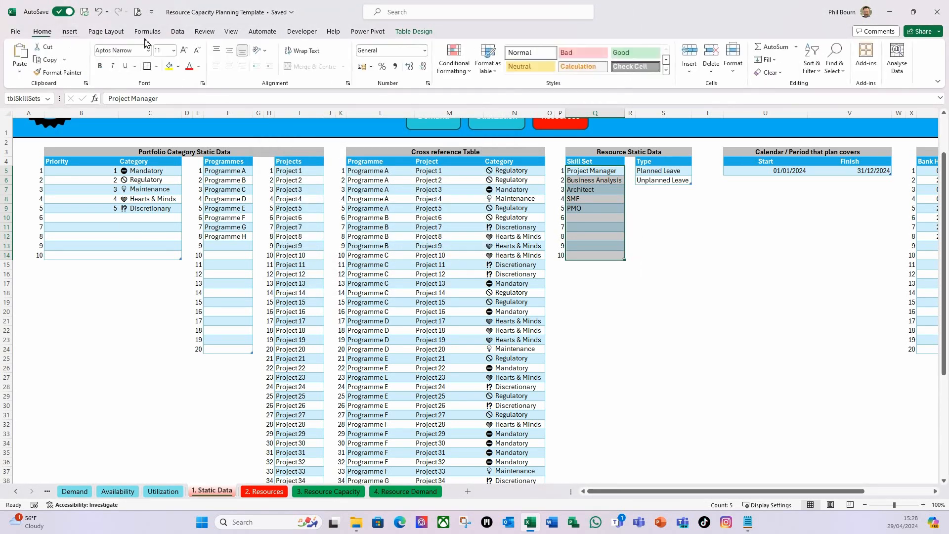
left_click(469, 71)
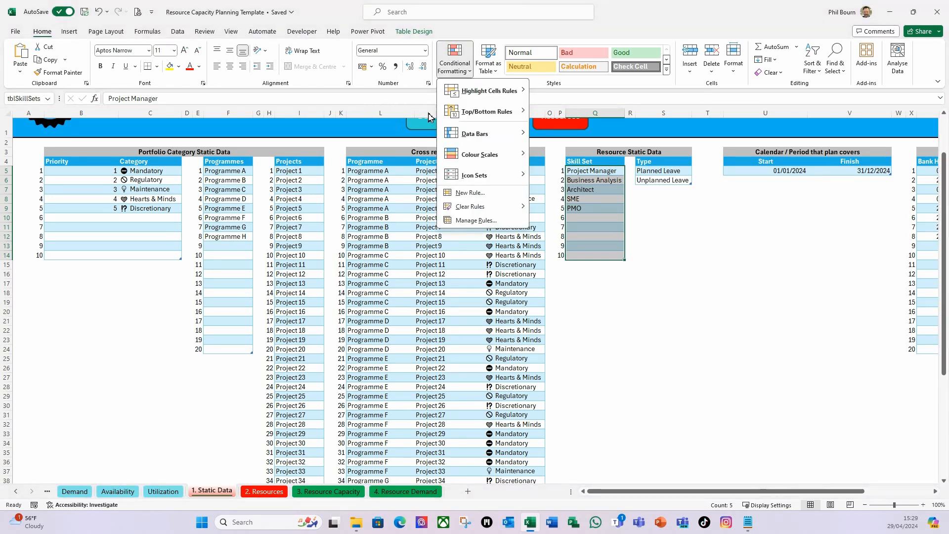
mouse_move(470, 97)
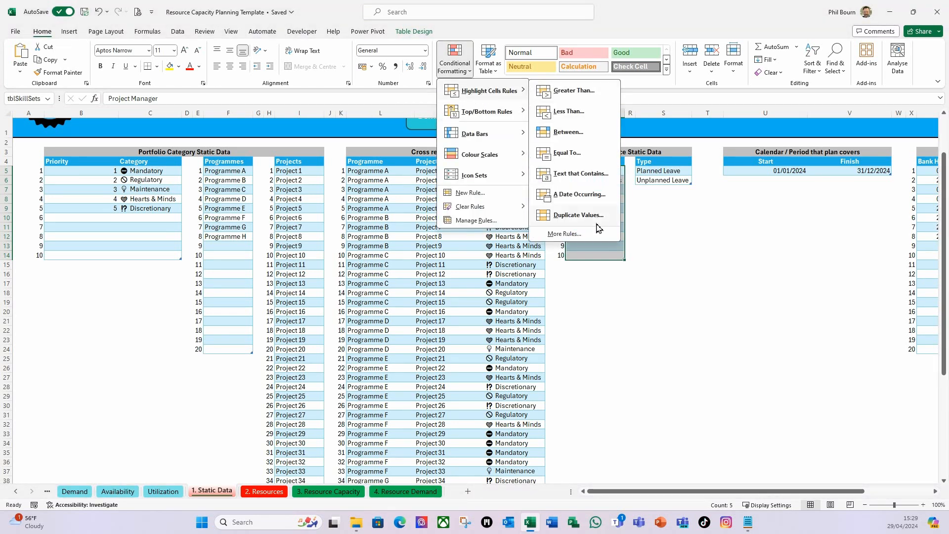
left_click(574, 215)
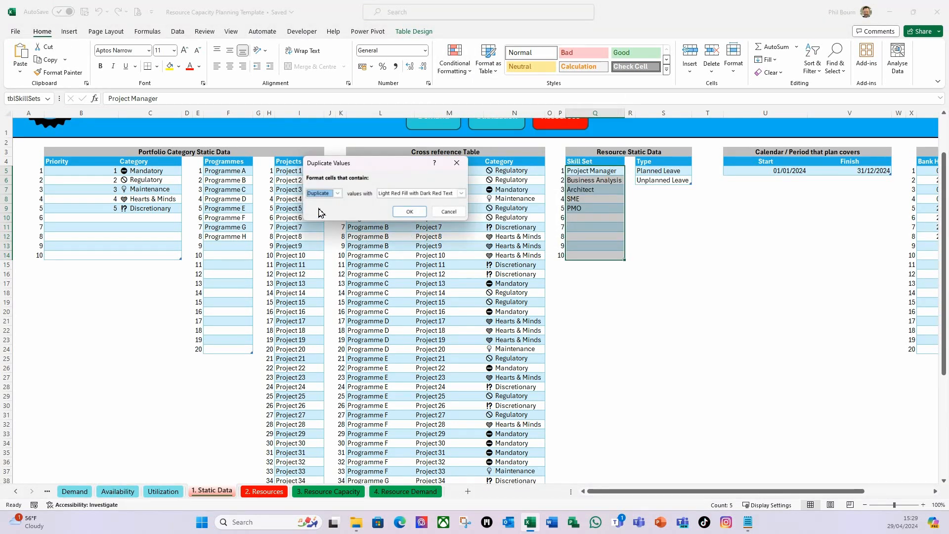
left_click(410, 212)
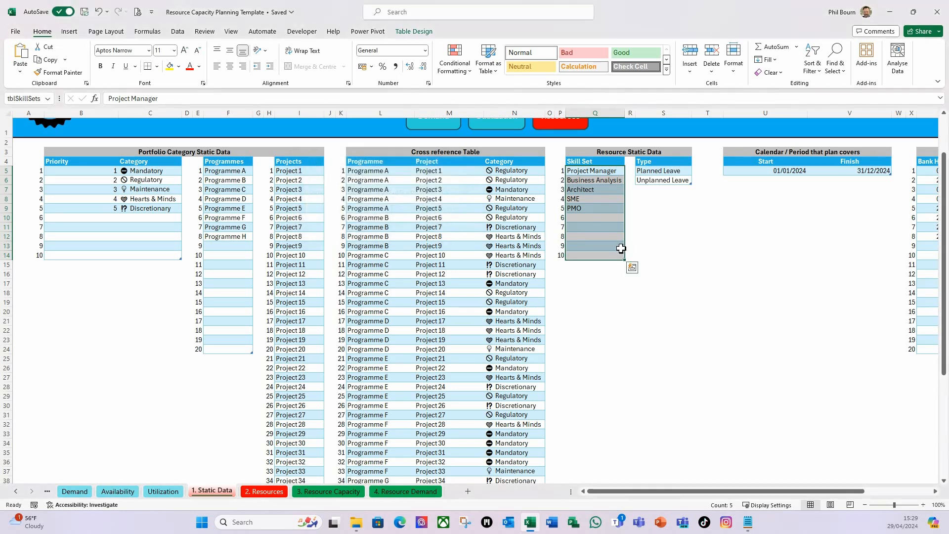
Test the Skill Set validation by entering the duplicate value PMO in Q10, and cancel the entry
left_click(578, 242)
left_click(578, 218)
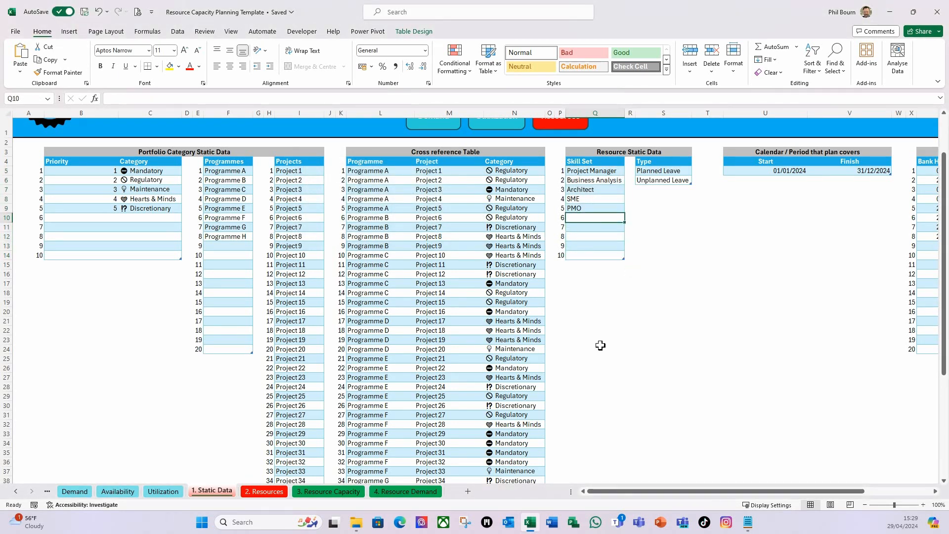
type("PMO")
key("Return")
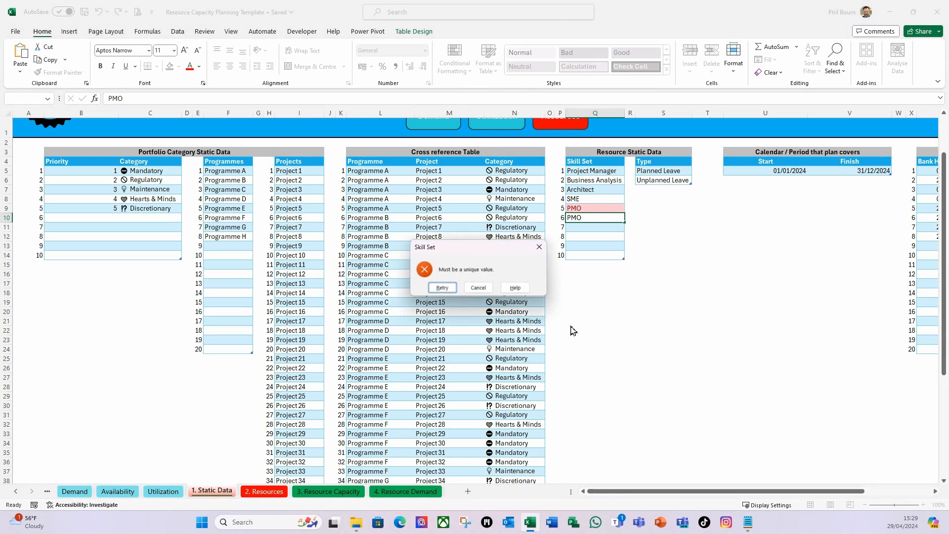
left_click(478, 287)
left_click(593, 227)
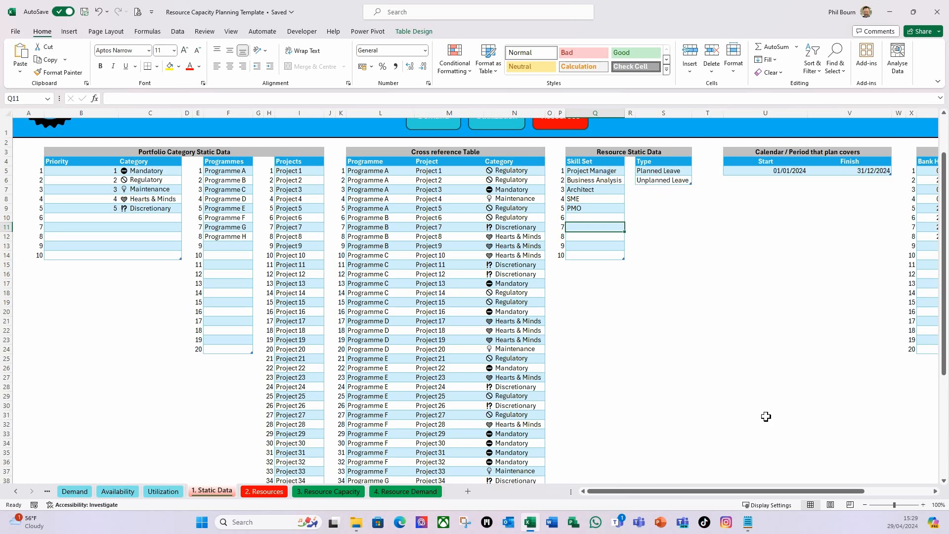
Select the plan's Start date cell U5 and unhide the Static Data Support sheet
left_click_drag(777, 495, 817, 494)
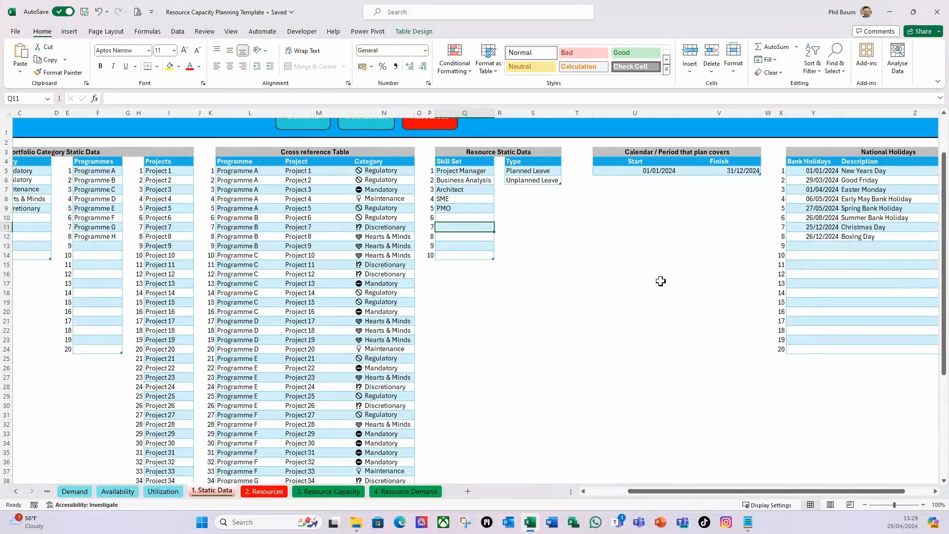
left_click(635, 227)
left_click(634, 170)
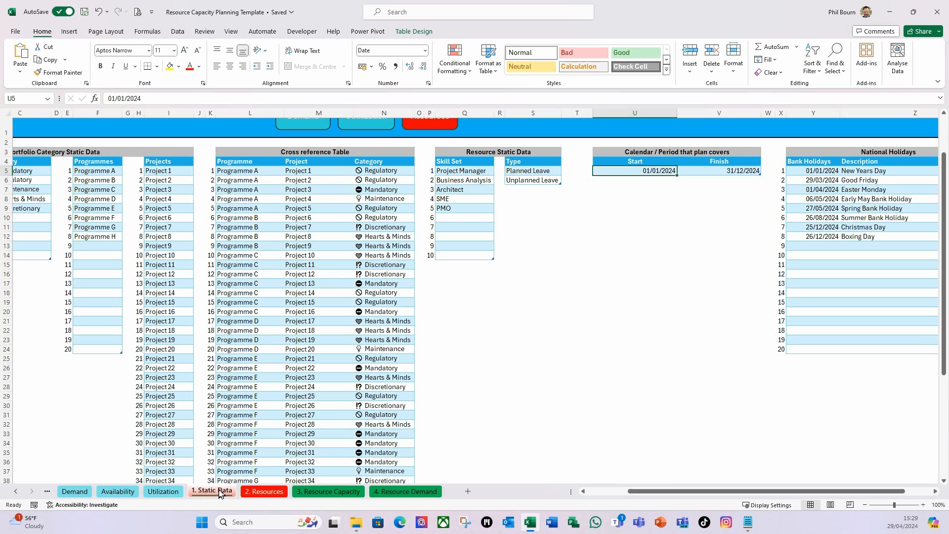
left_click(620, 202)
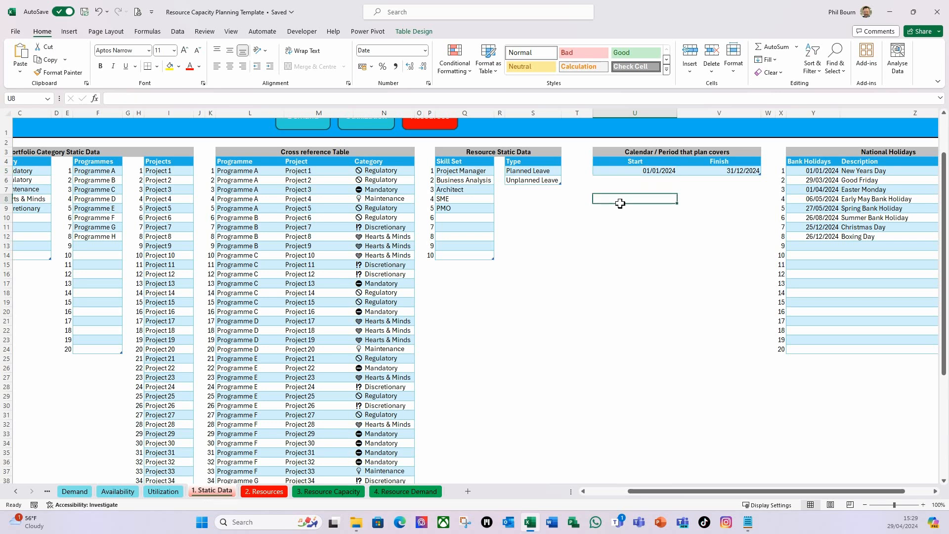
left_click(655, 173)
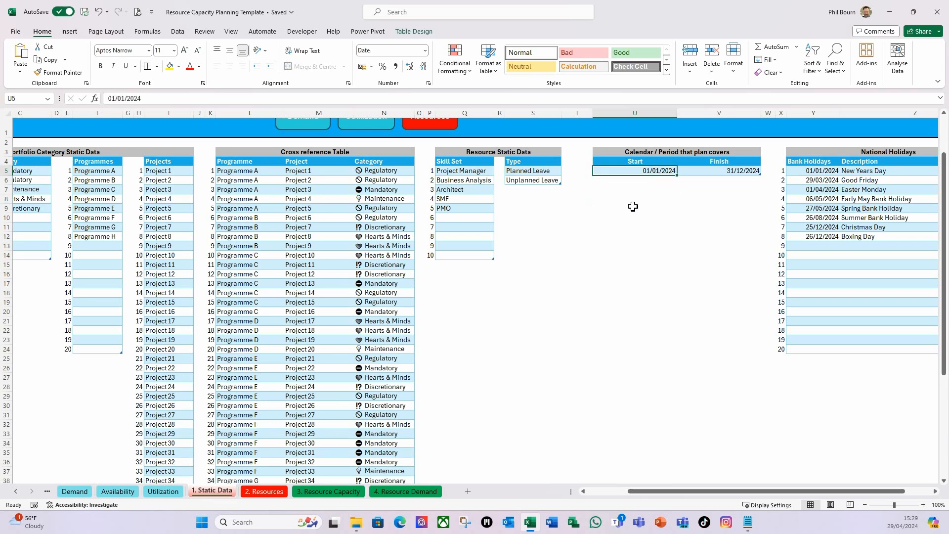
right_click(223, 491)
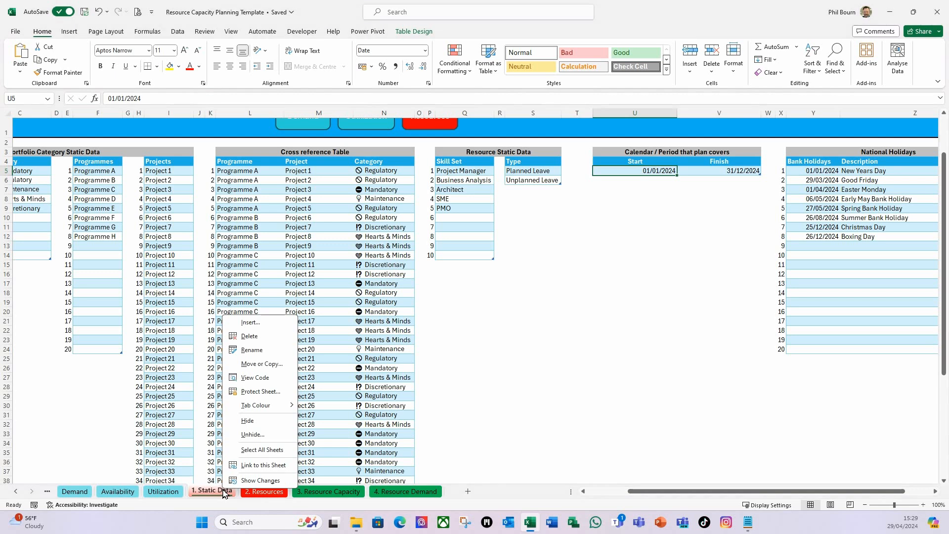
left_click(253, 435)
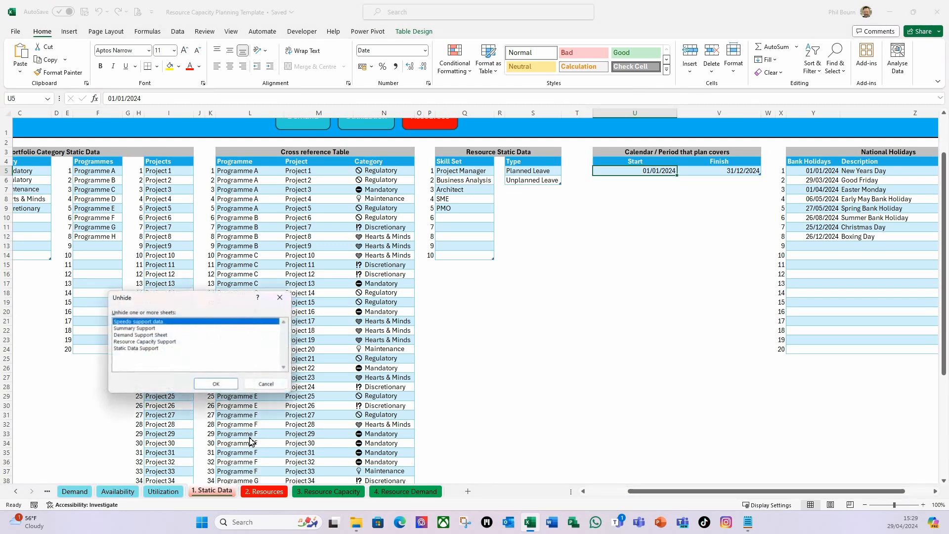
left_click(145, 349)
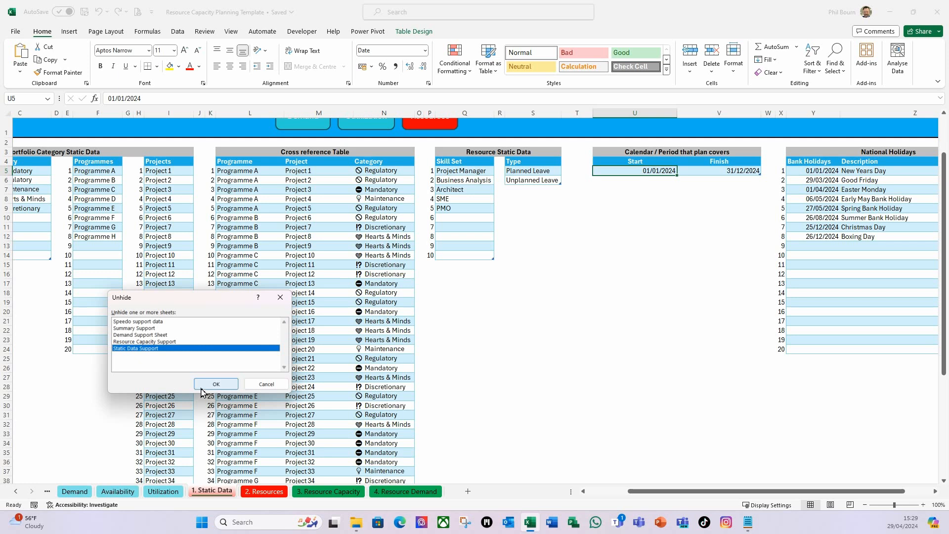
left_click(216, 384)
Add a Validation Date heading in L2 with the date 31/12/2023 in L3, and fit column L to its contents
left_click(329, 192)
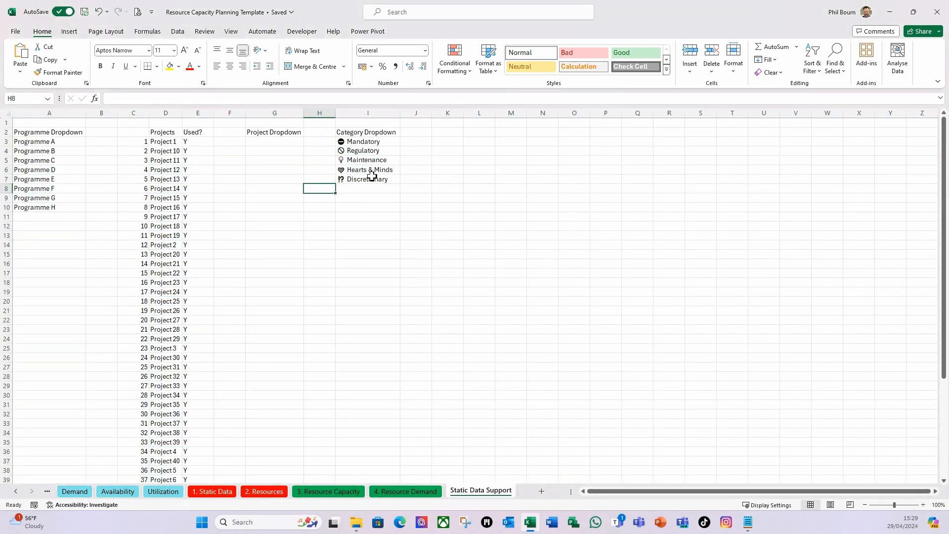
left_click(496, 134)
left_click(479, 132)
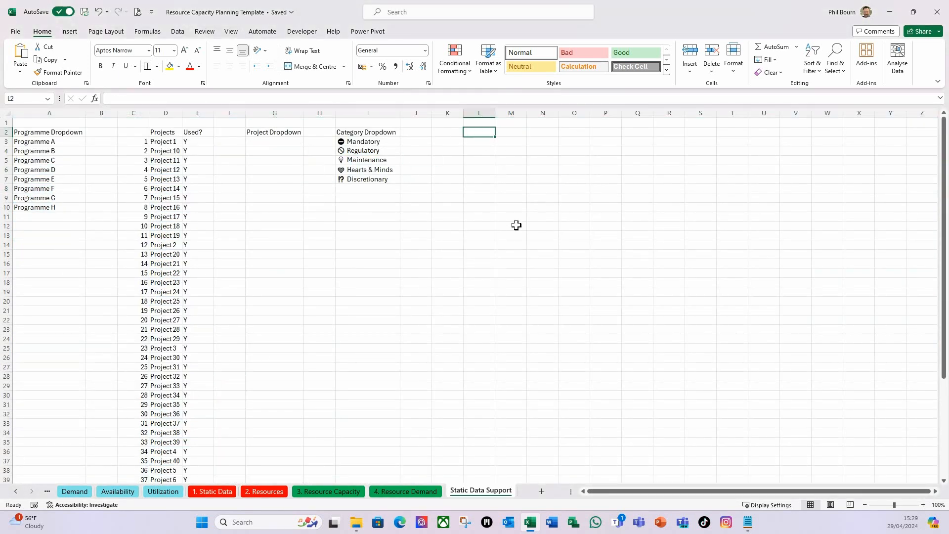
type("Validation Date")
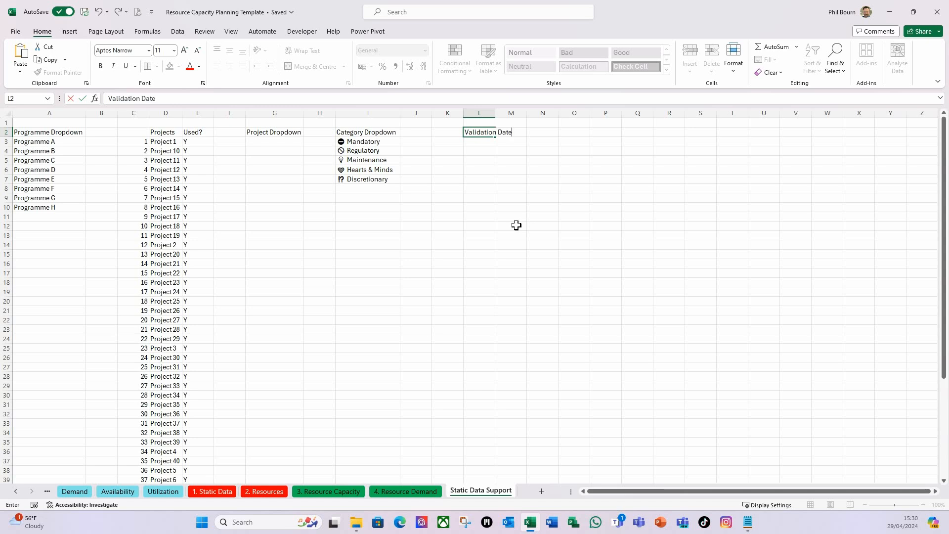
key("Return")
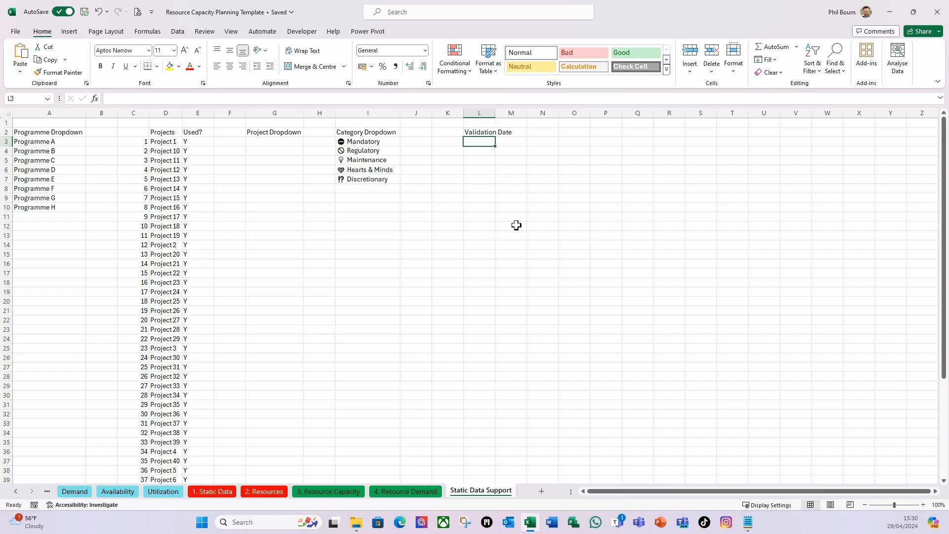
type("31/12/2023")
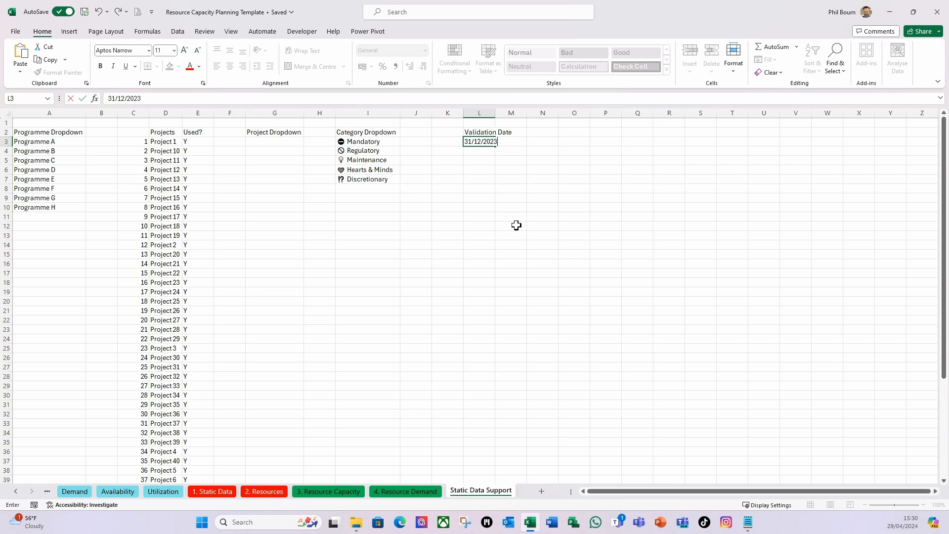
key("Return")
double_click(500, 113)
left_click(494, 143)
left_click(501, 162)
left_click(497, 145)
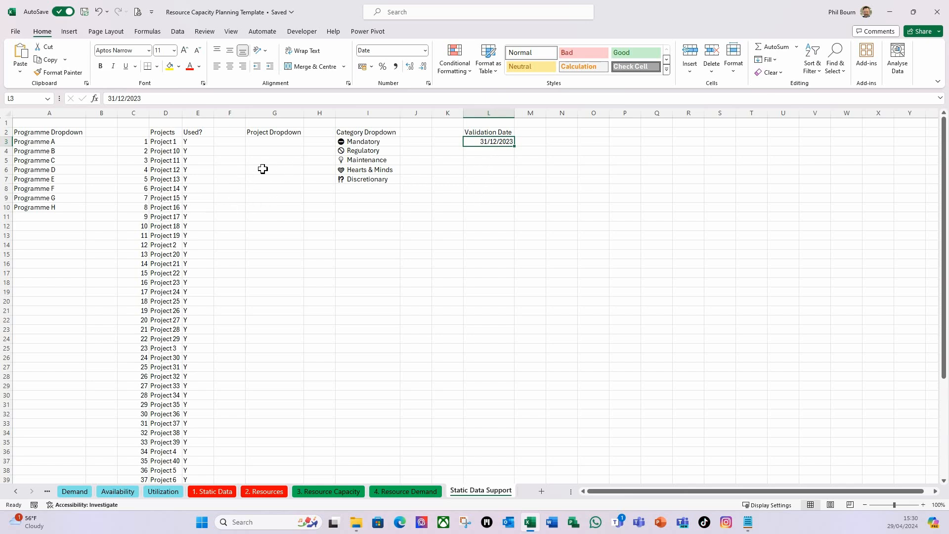
Name the validation date cell L3 rDateCheck
left_click(31, 98)
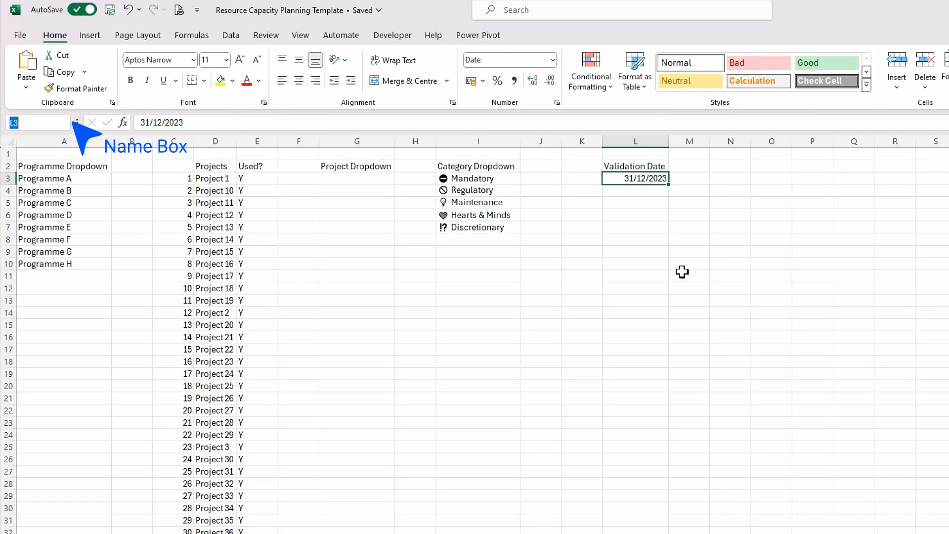
type("r")
type("Date")
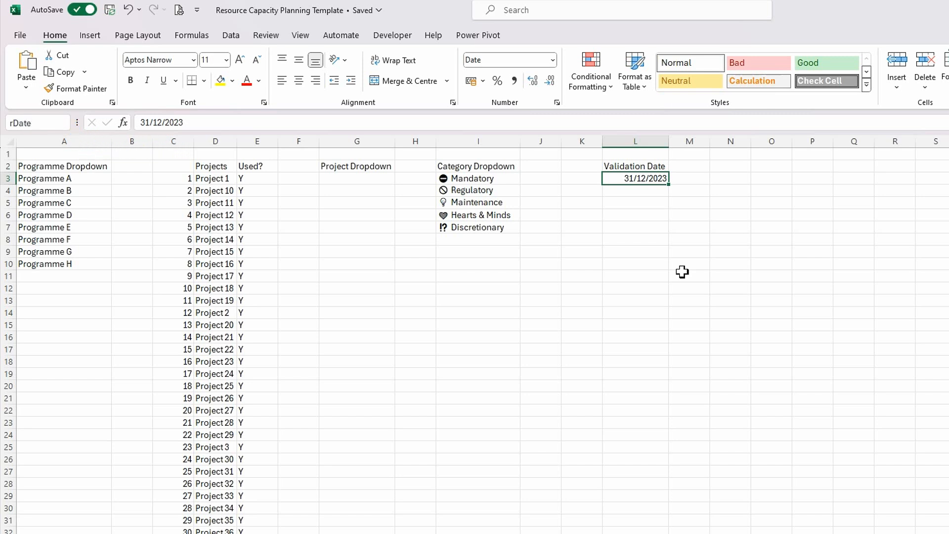
type("Check")
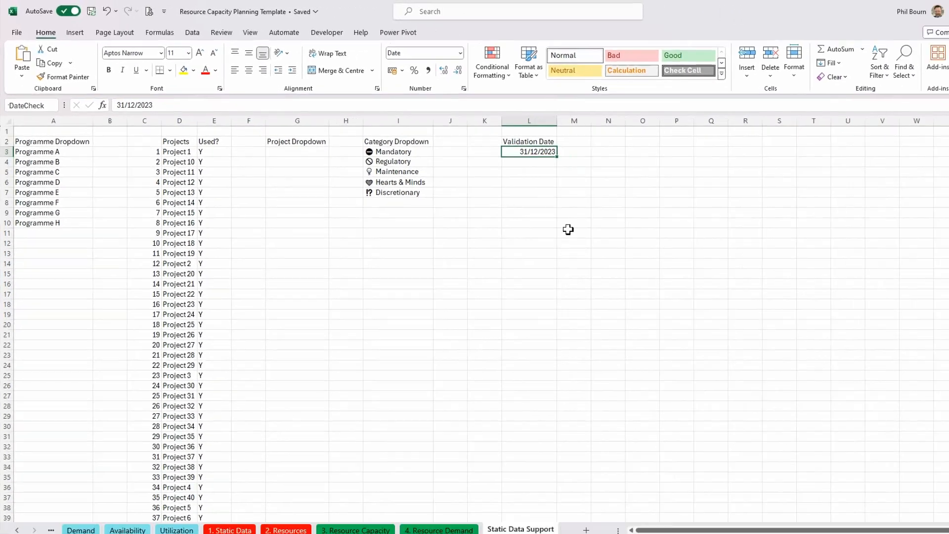
key("Return")
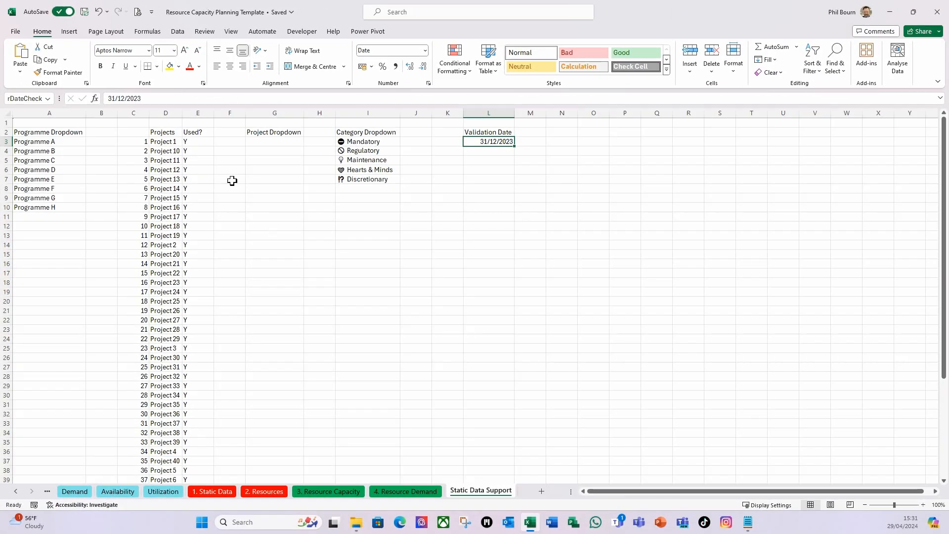
left_click(477, 169)
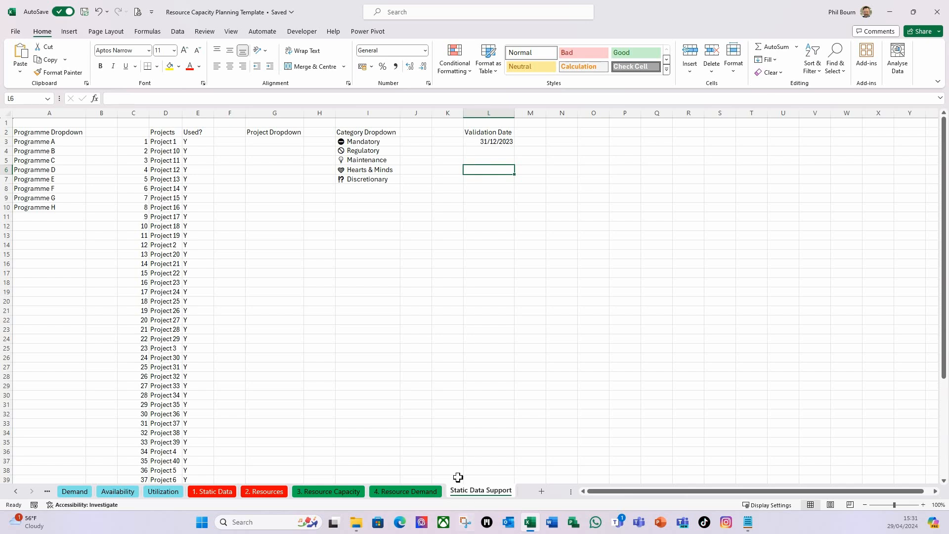
Check the range name assigned to the validation date cell on the Static Data Support sheet
left_click(221, 491)
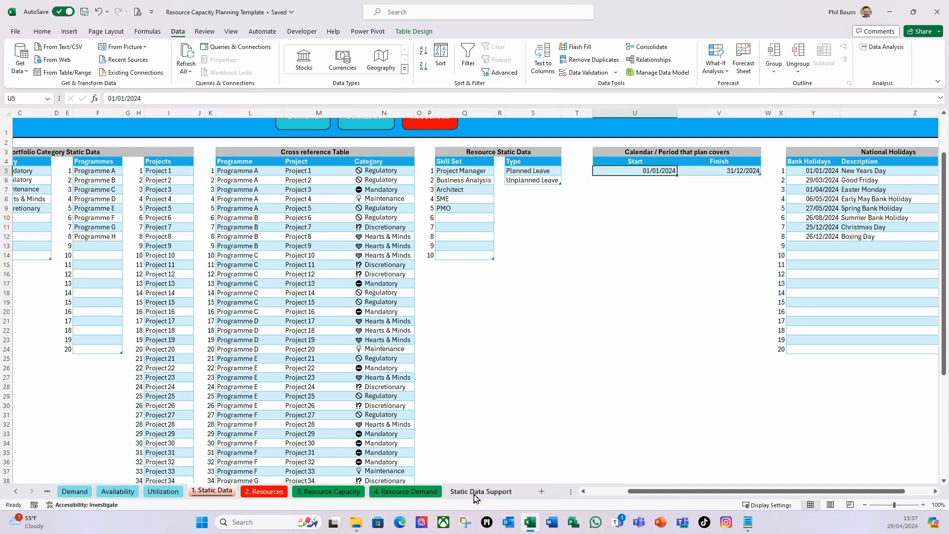
left_click(491, 496)
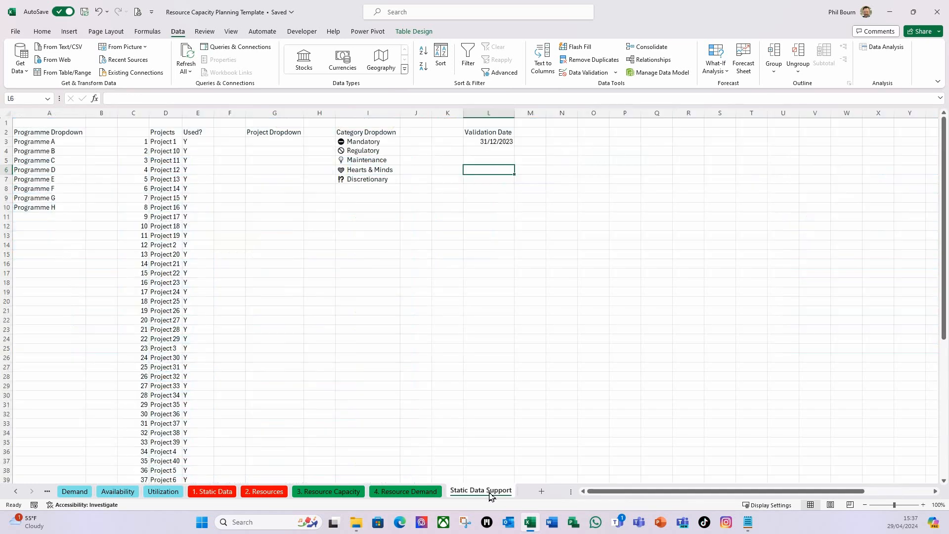
left_click(492, 142)
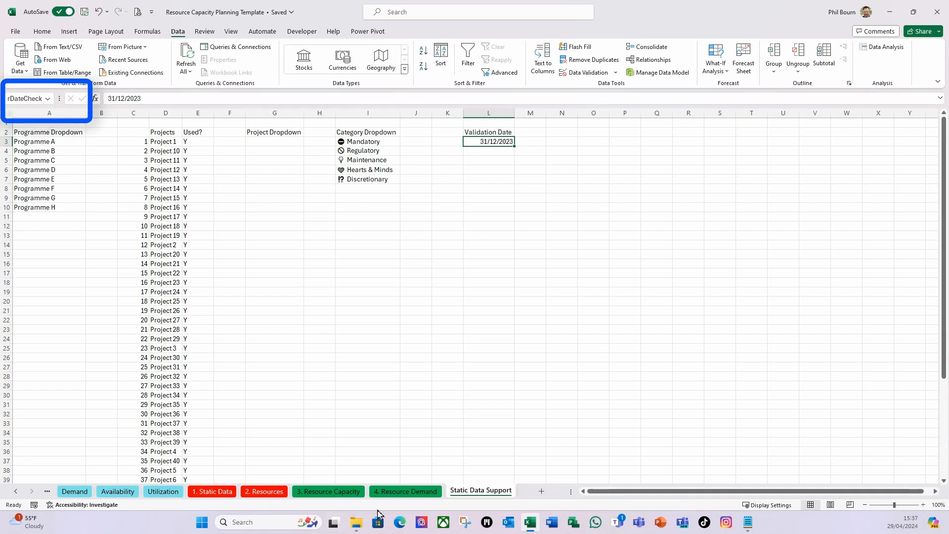
Set Date validation on the Start cell U5 of the Static Data sheet, allowing only dates greater than =rDateCheck
left_click(219, 491)
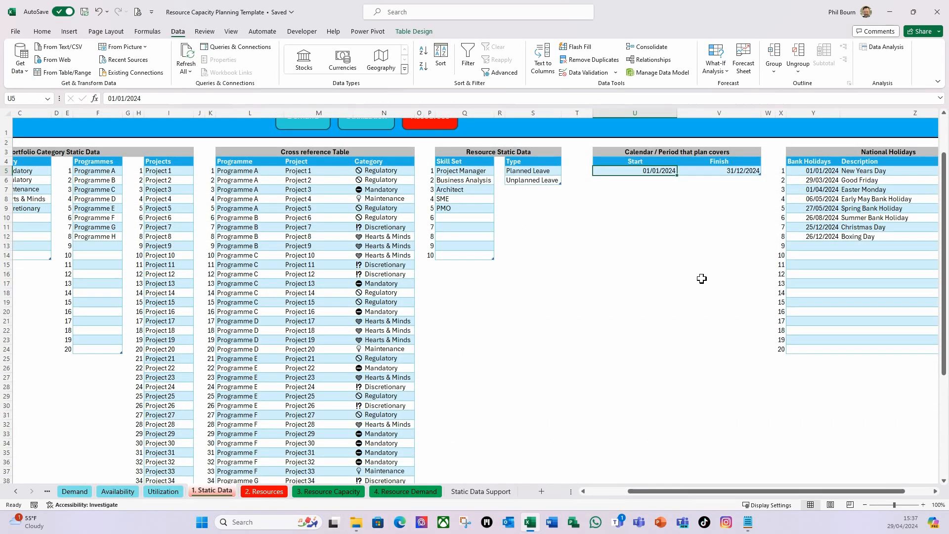
left_click(616, 72)
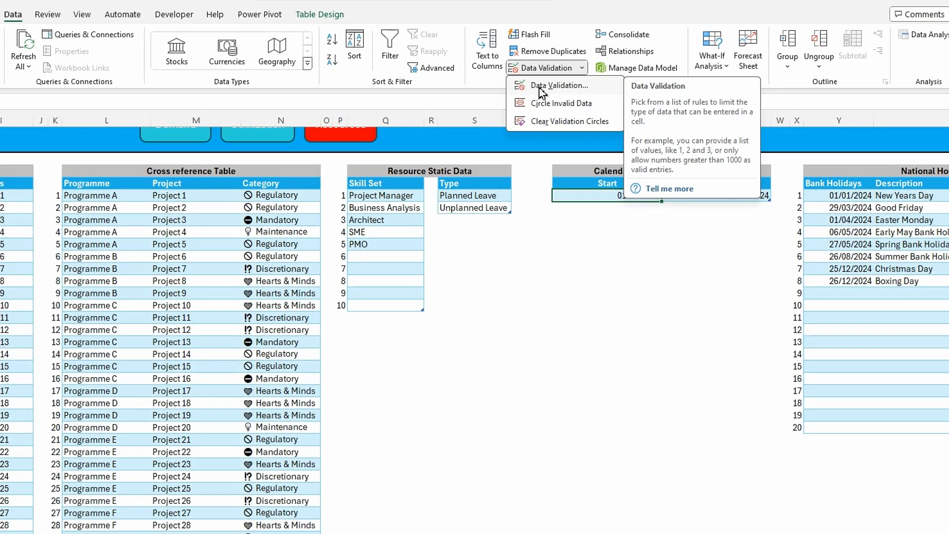
left_click(553, 87)
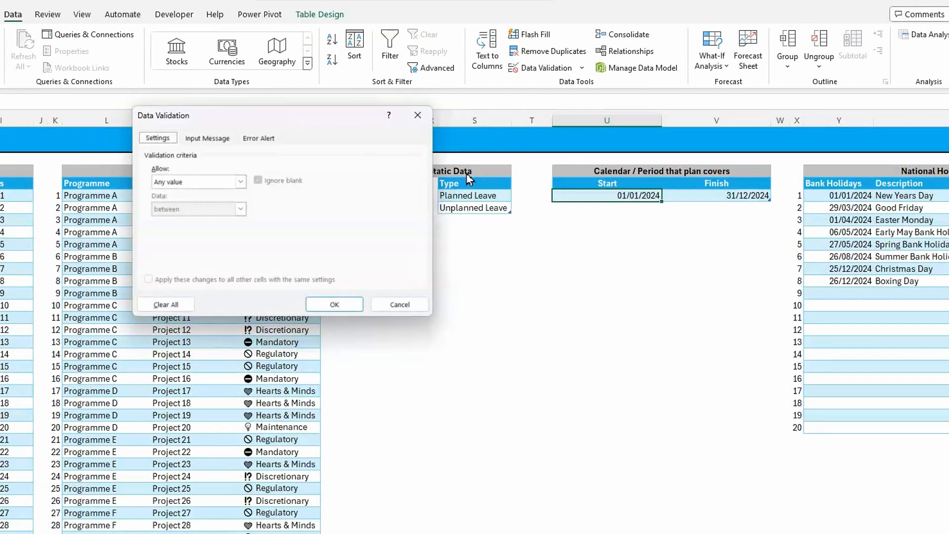
left_click(240, 182)
left_click(174, 226)
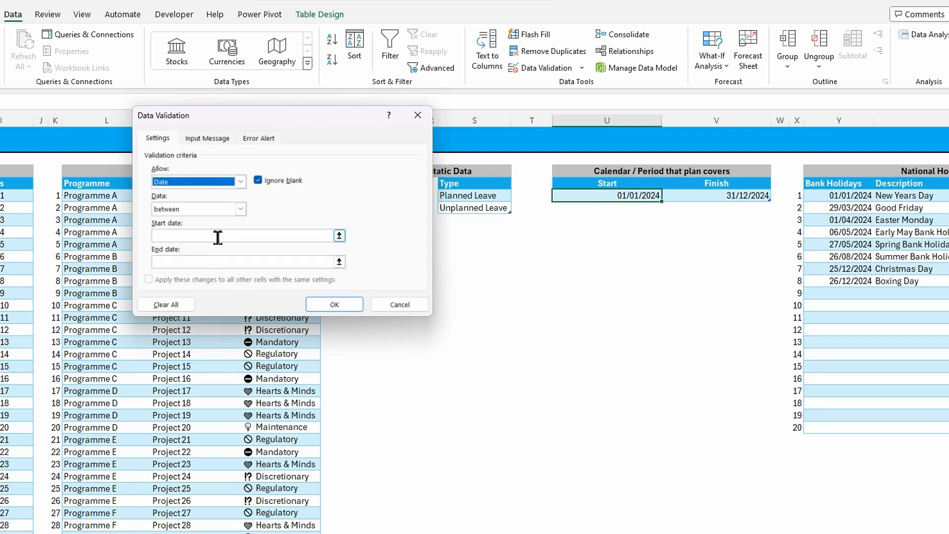
left_click(240, 208)
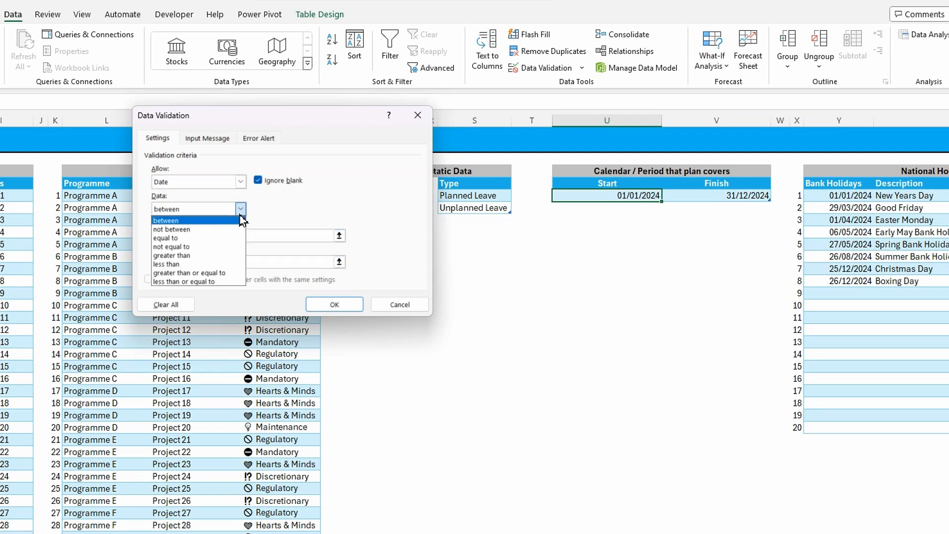
left_click(202, 257)
left_click(169, 235)
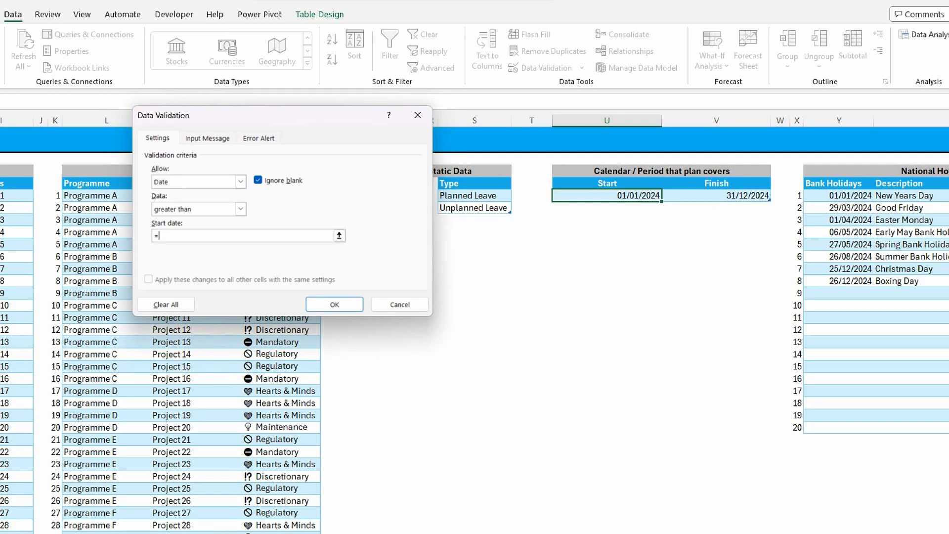
key("F3")
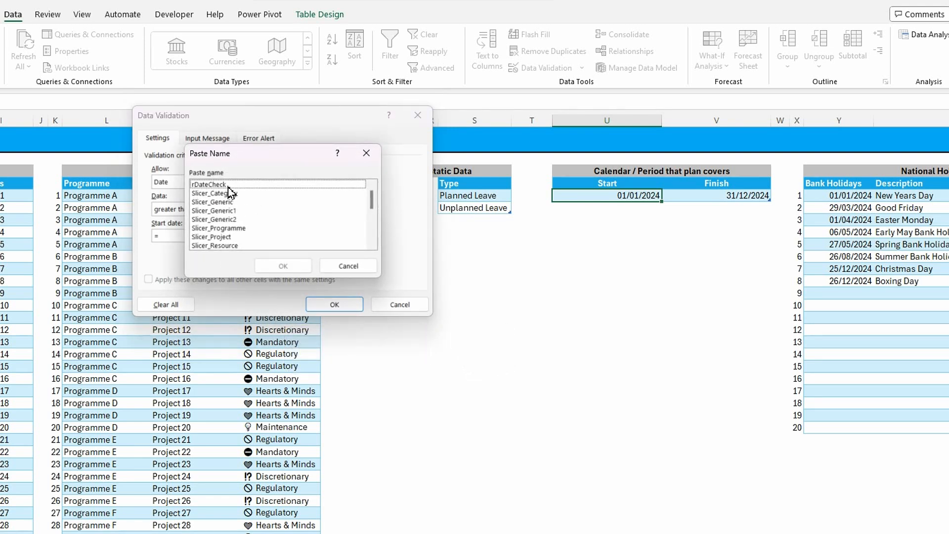
left_click(210, 185)
left_click(297, 269)
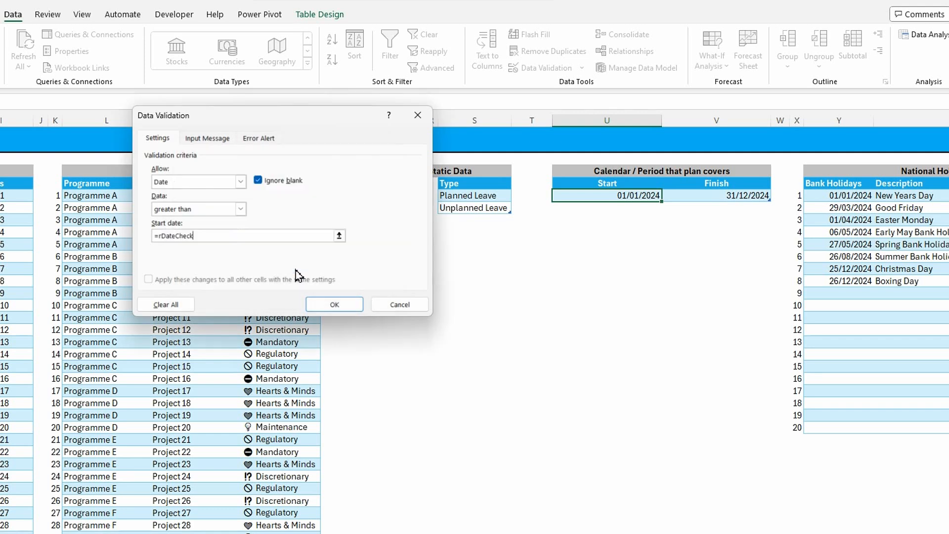
Give the Start date validation an error alert titled "Start" with the message "Must be a valid date." and apply the validation
left_click(262, 139)
left_click(312, 204)
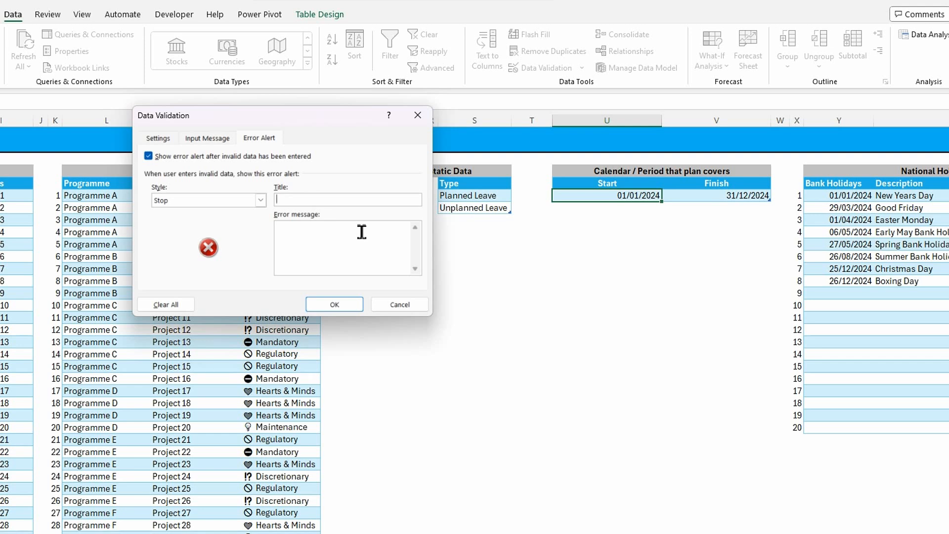
left_click(346, 232)
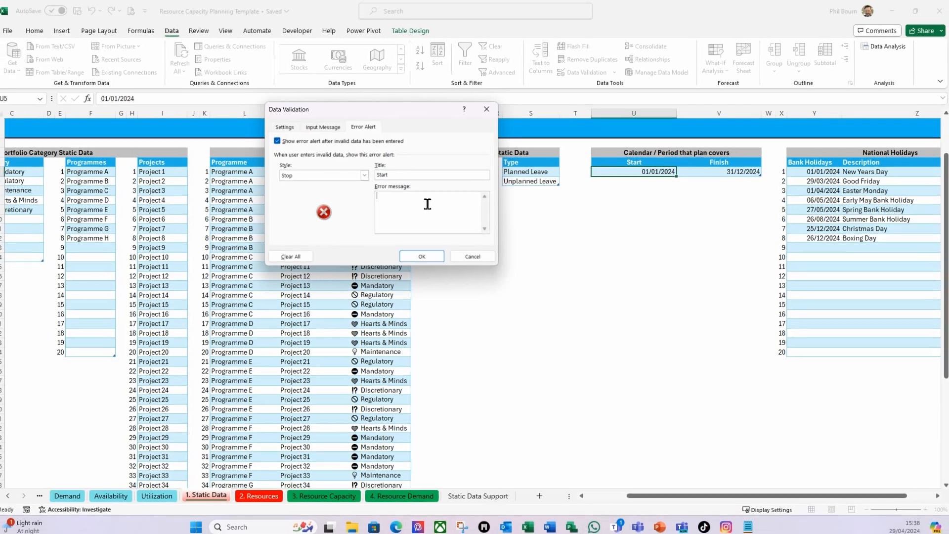
type("Must be a valid date.")
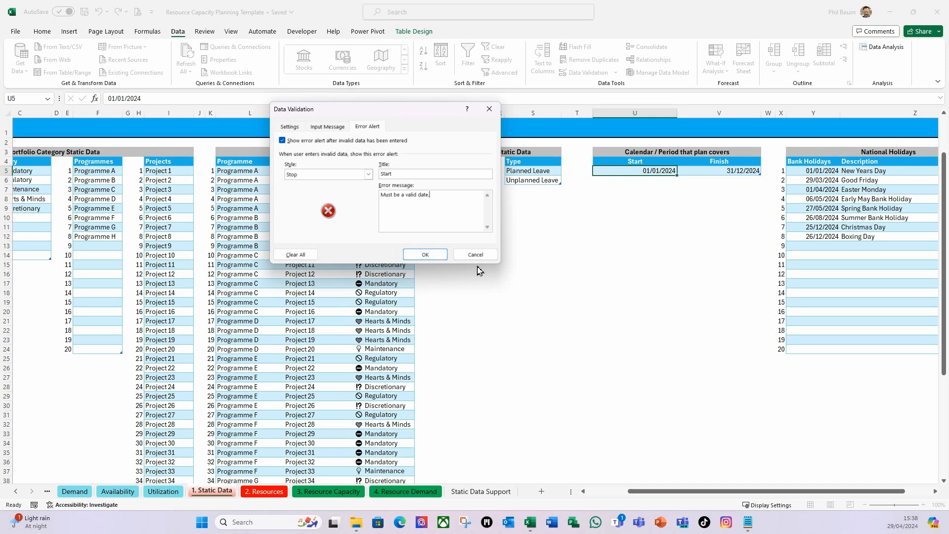
left_click(425, 254)
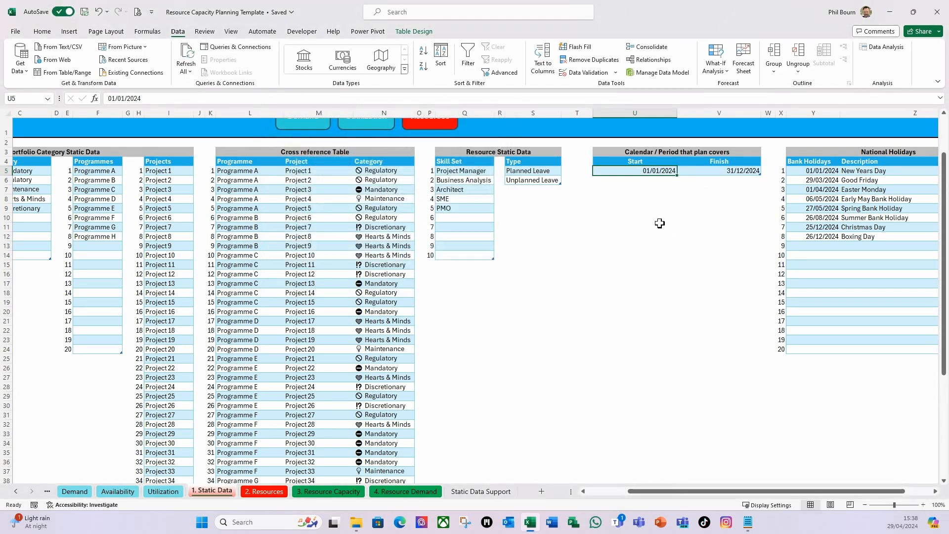
Test the Start date validation by entering the text "wECU" in cell U5, and discard the rejected entry
left_click(707, 171)
left_click(647, 172)
type("wECU")
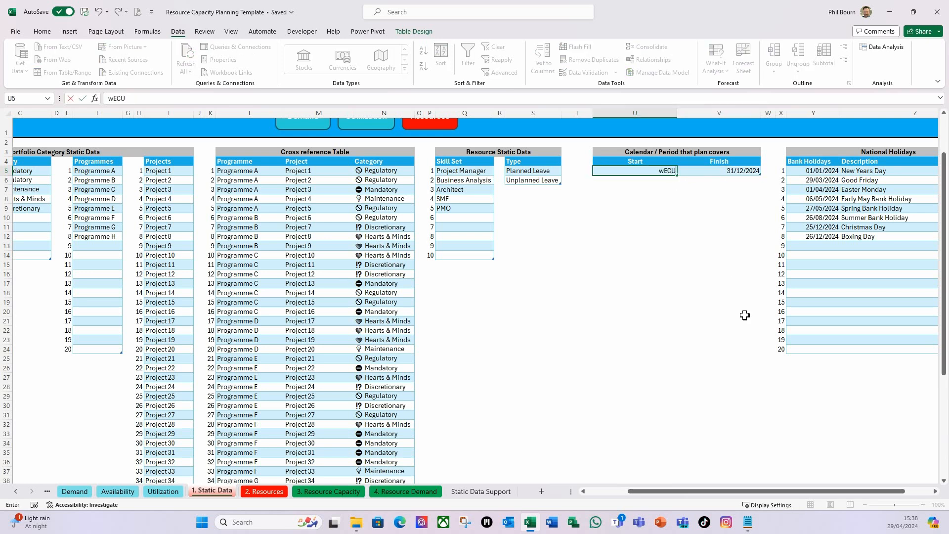
key("Return")
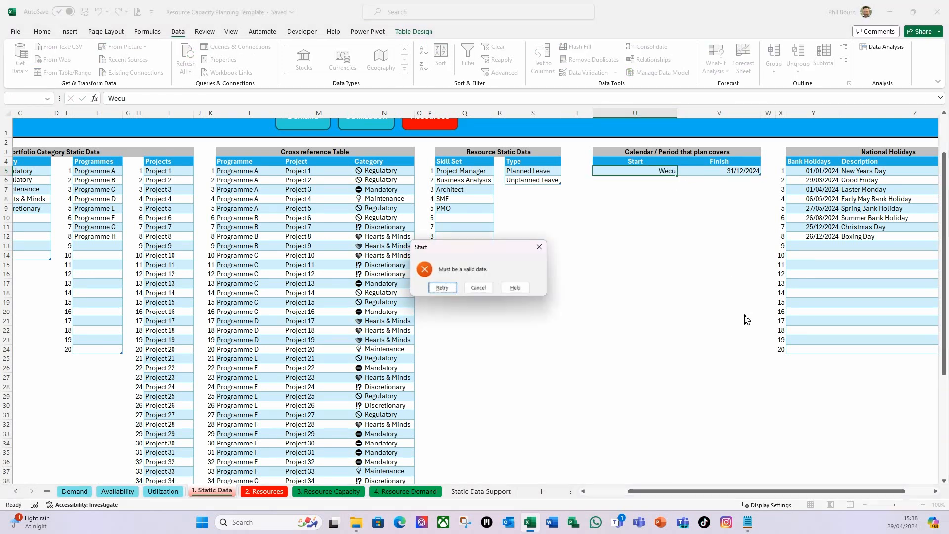
left_click(482, 288)
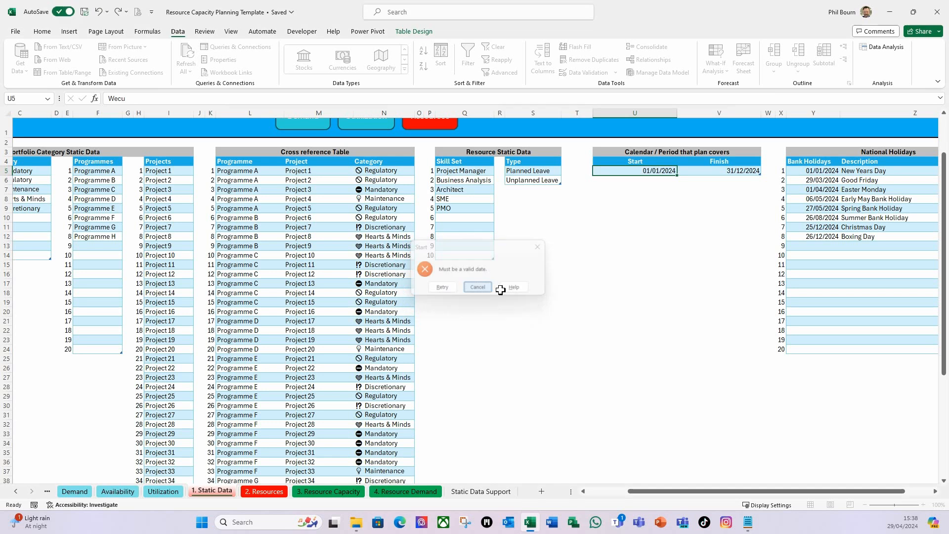
Set Date validation on the Finish cell V5, allowing only dates greater than the Start cell, =U5
left_click(733, 171)
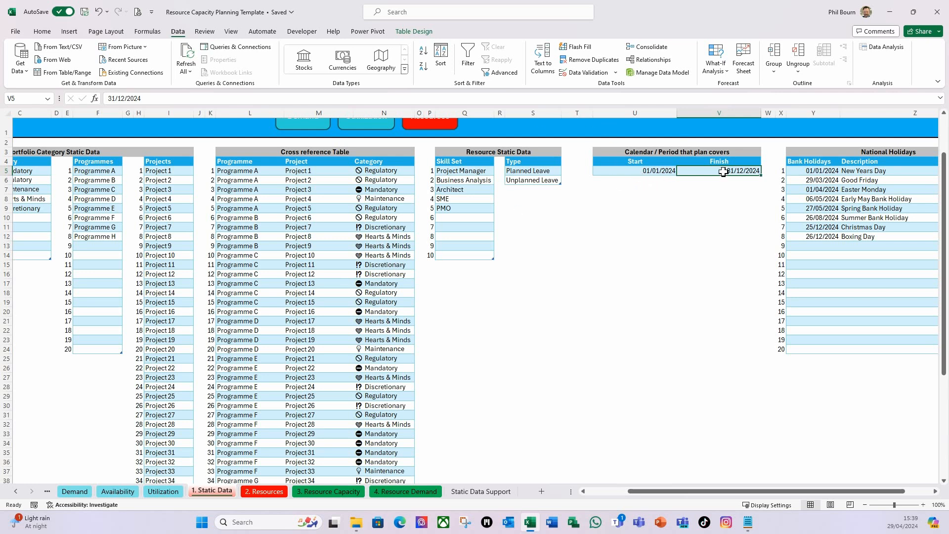
left_click(615, 73)
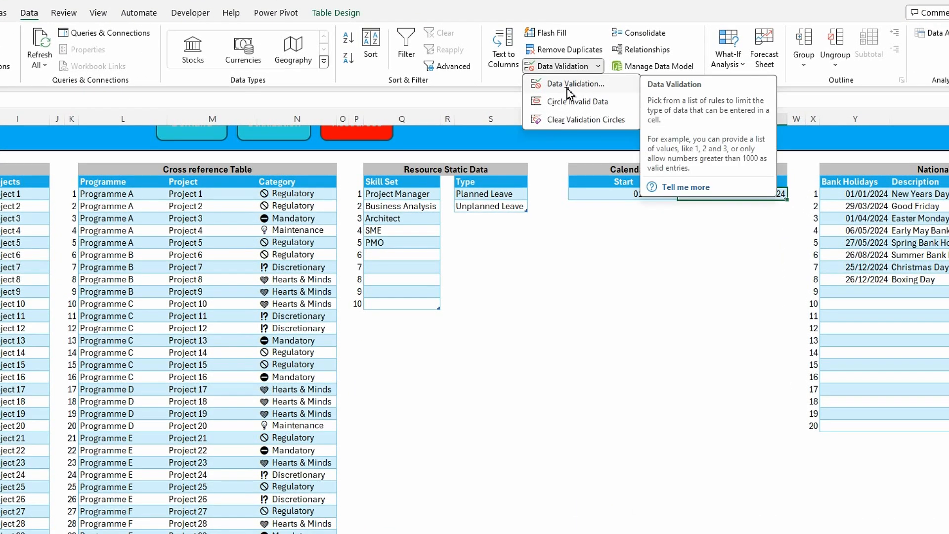
left_click(568, 85)
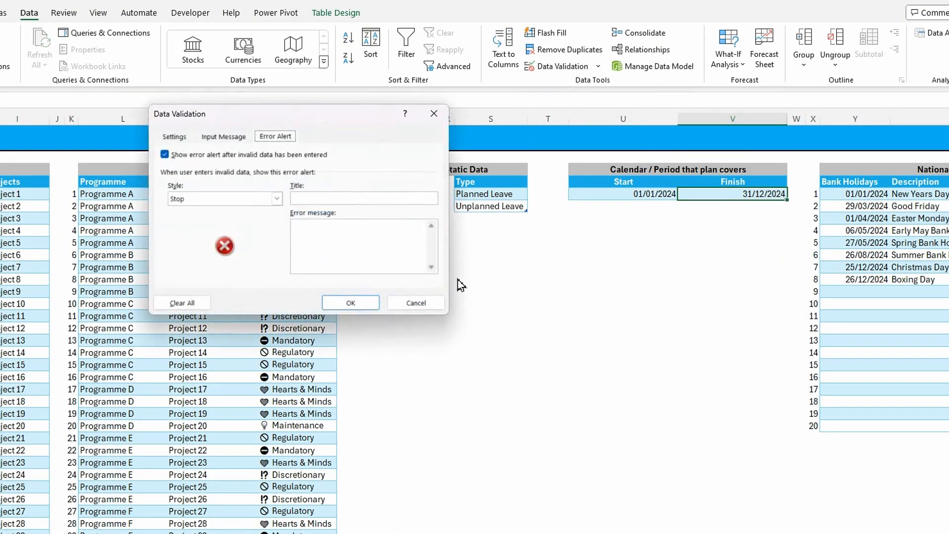
left_click(178, 137)
left_click(256, 180)
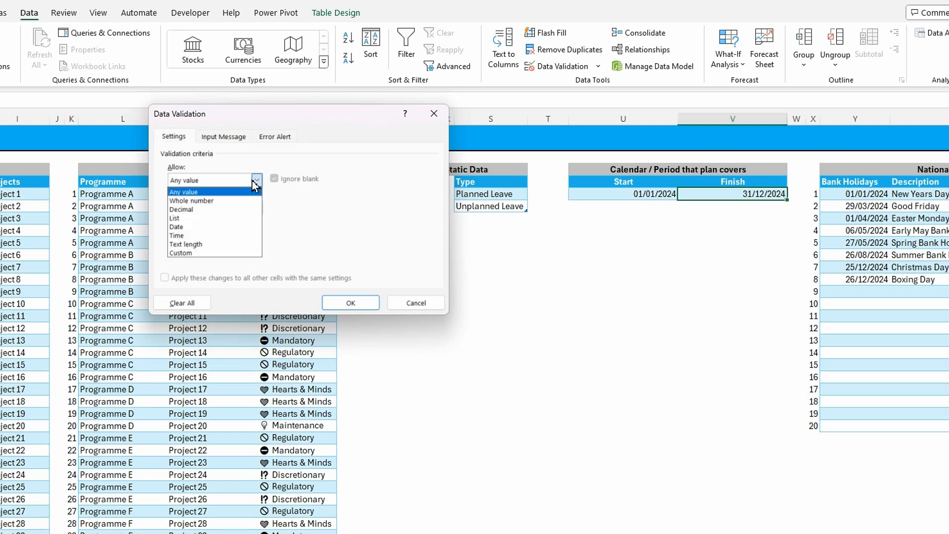
left_click(196, 227)
left_click(257, 208)
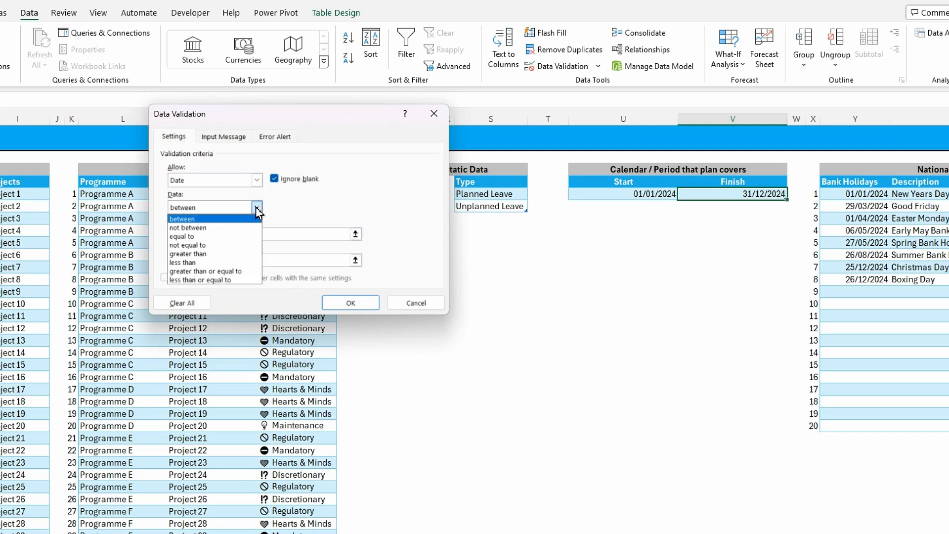
left_click(225, 254)
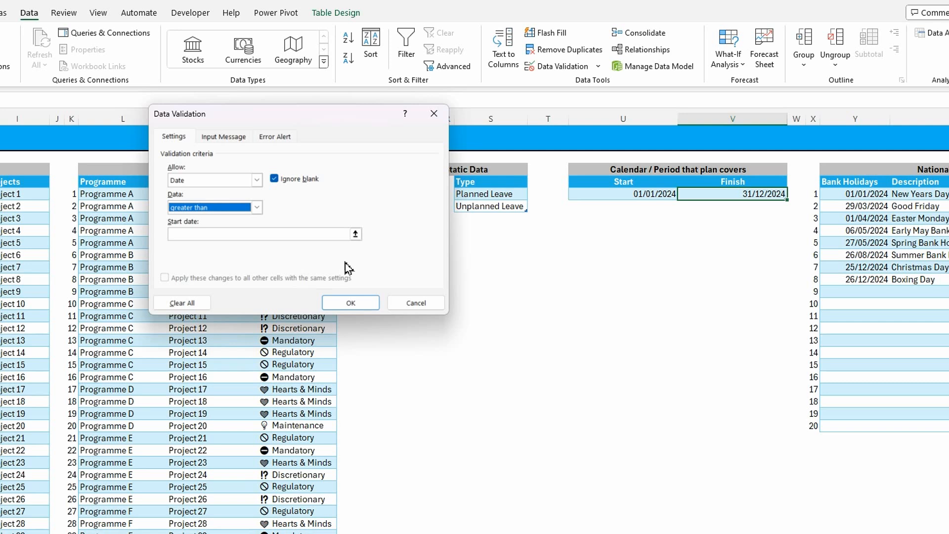
left_click(356, 235)
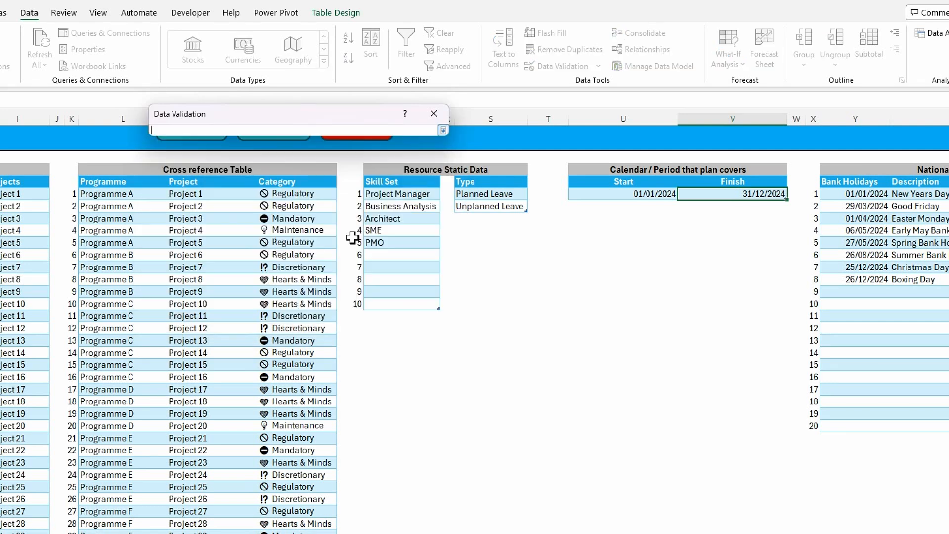
left_click(634, 195)
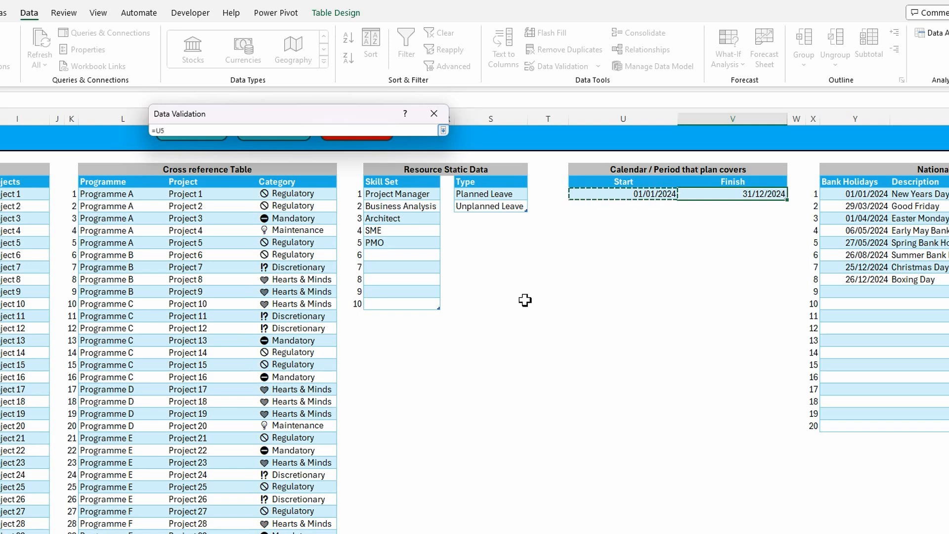
left_click(443, 130)
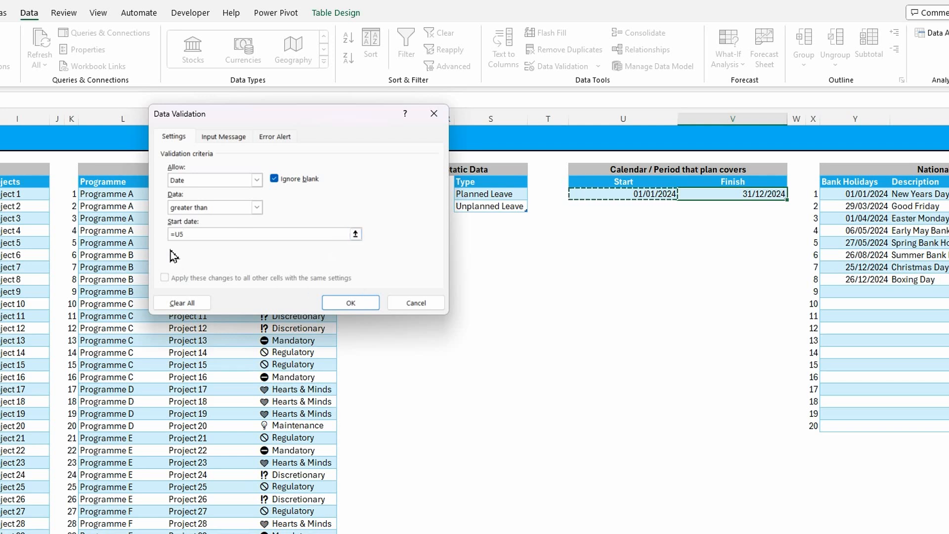
Give the Finish validation an error alert titled "Finish" with the message "Must be a valid date greater than the start date." and apply the validation
left_click(275, 138)
left_click(307, 199)
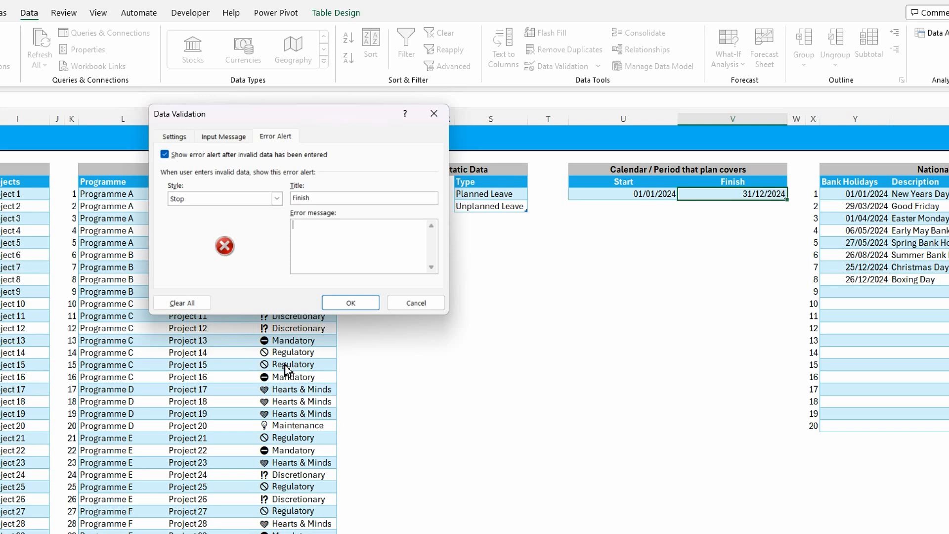
type("Must be a valid")
type("date greater than the start date")
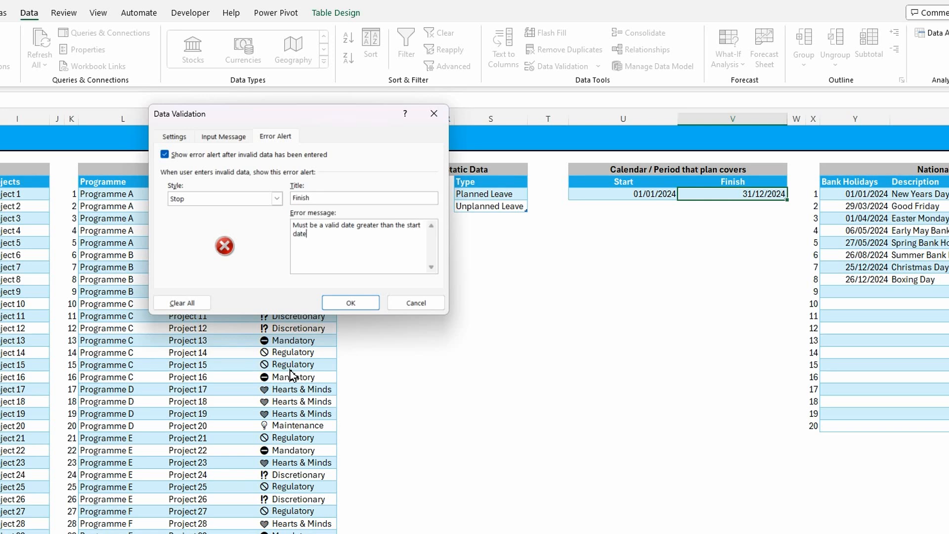
type(".")
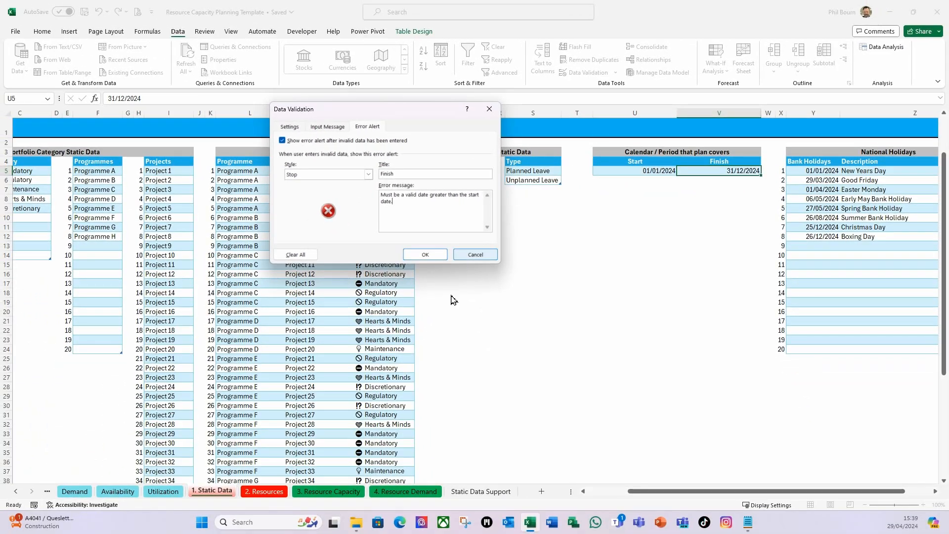
left_click(425, 255)
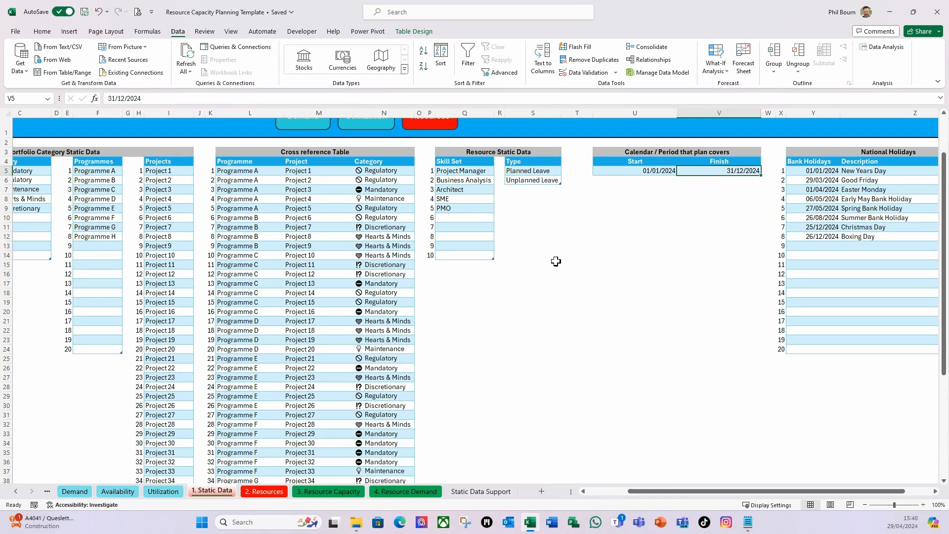
Test the Finish date validation by entering 12/12/23 in cell V5, and discard the rejected entry
type("12/12")
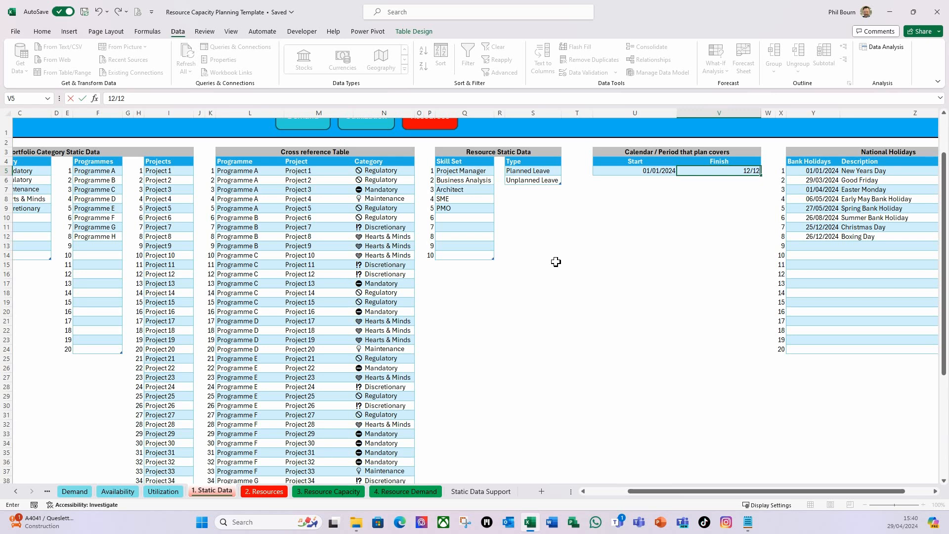
type("/23")
key("Return")
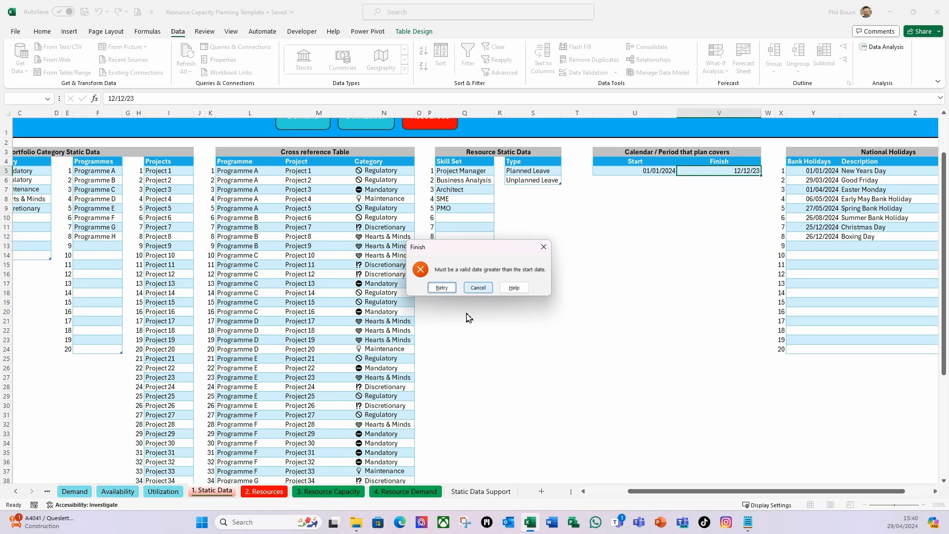
left_click(478, 288)
left_click(703, 218)
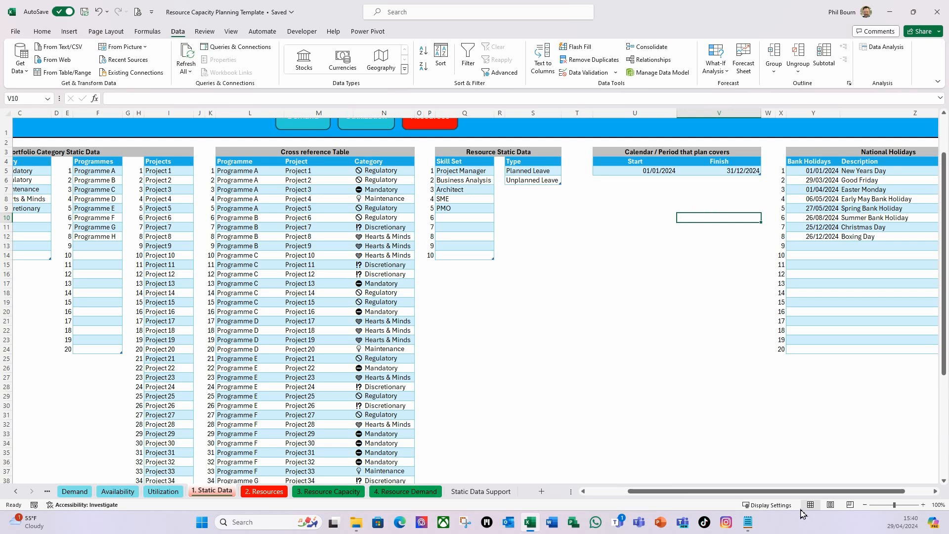
left_click_drag(791, 491, 817, 491)
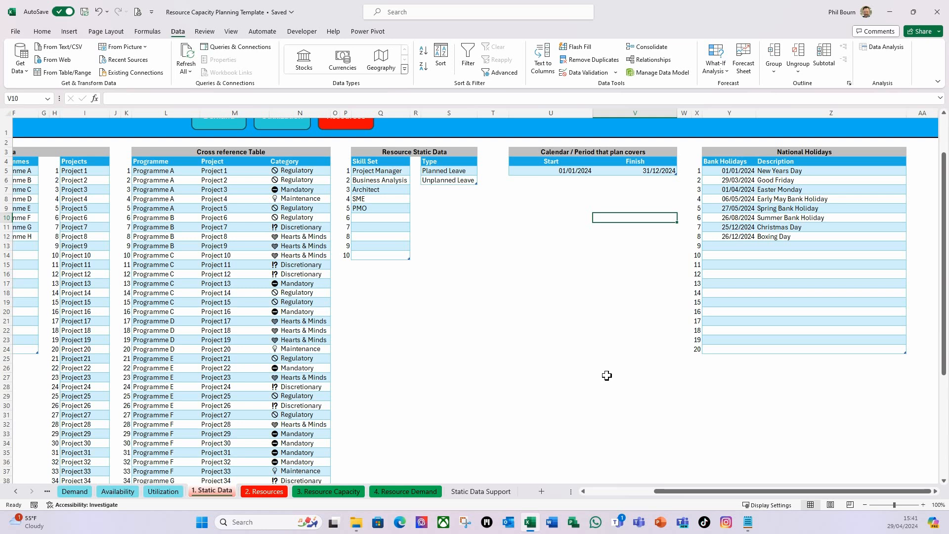
Highlight duplicate dates in the Bank Holidays column, Y5:Y24, with Light Red Fill with Dark Red Text
left_click(736, 172)
left_click_drag(736, 172, 724, 349)
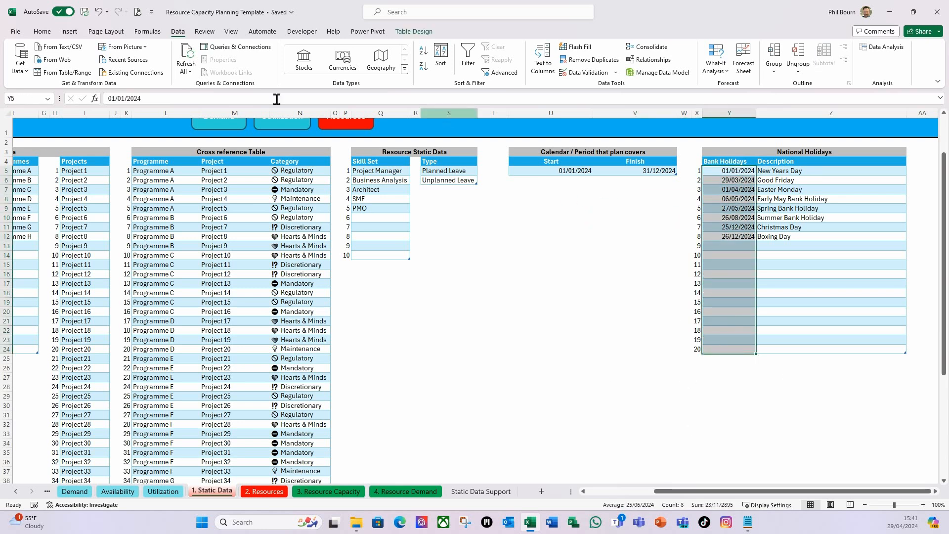
left_click(44, 33)
left_click(468, 75)
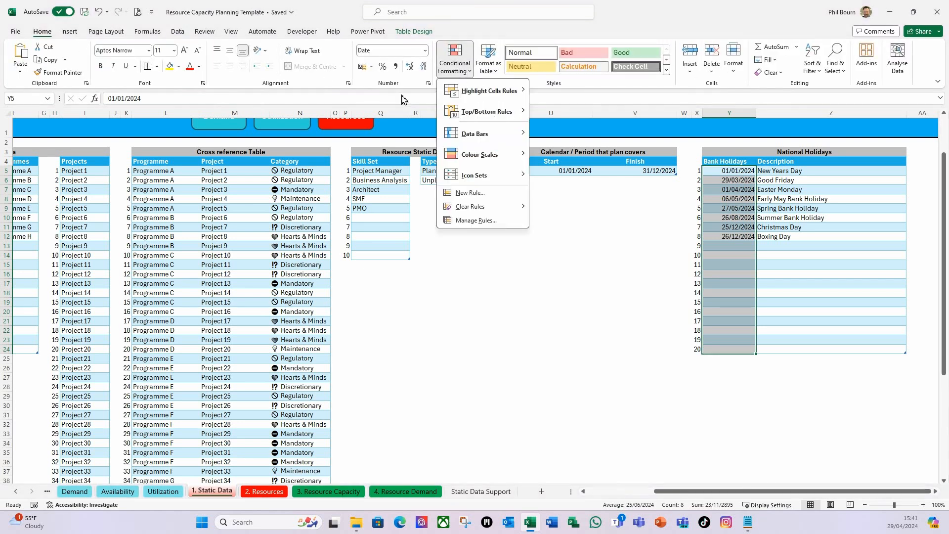
mouse_move(513, 86)
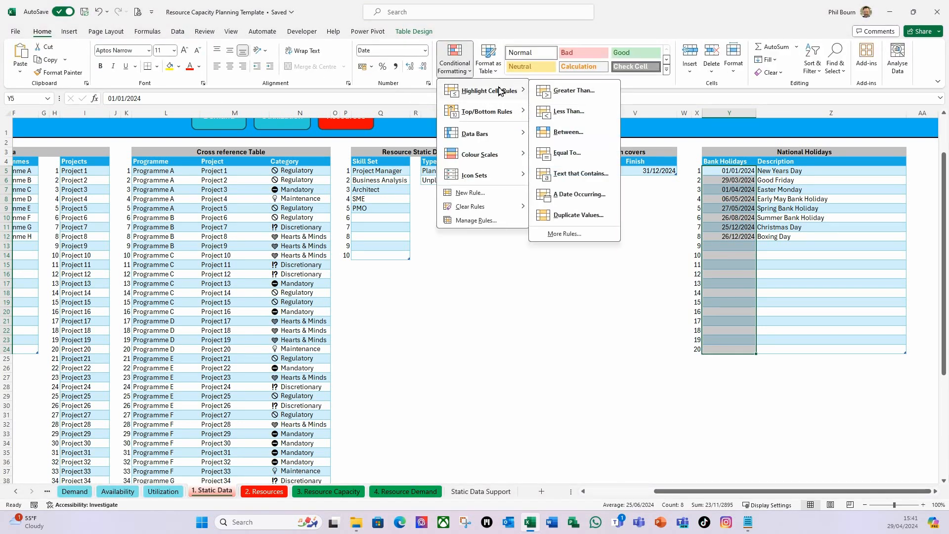
left_click(574, 216)
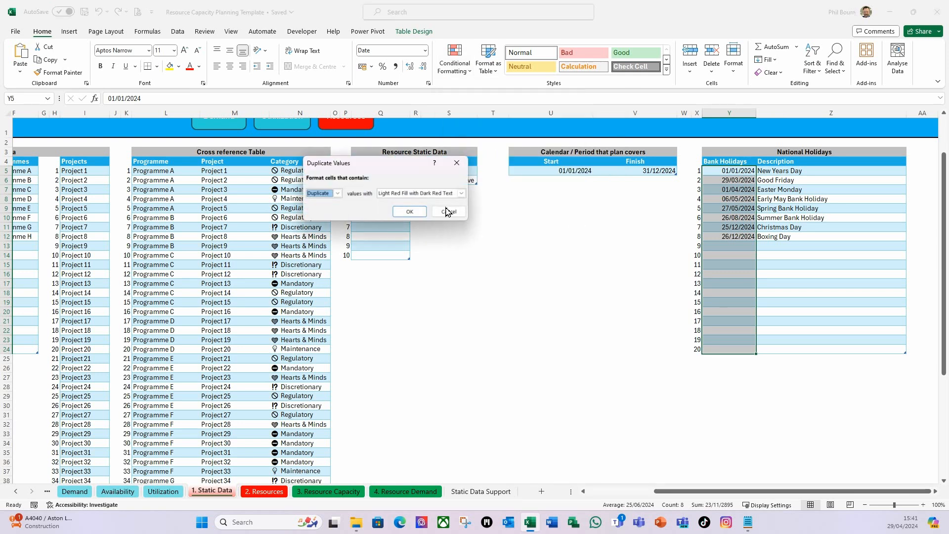
left_click(408, 212)
left_click(630, 242)
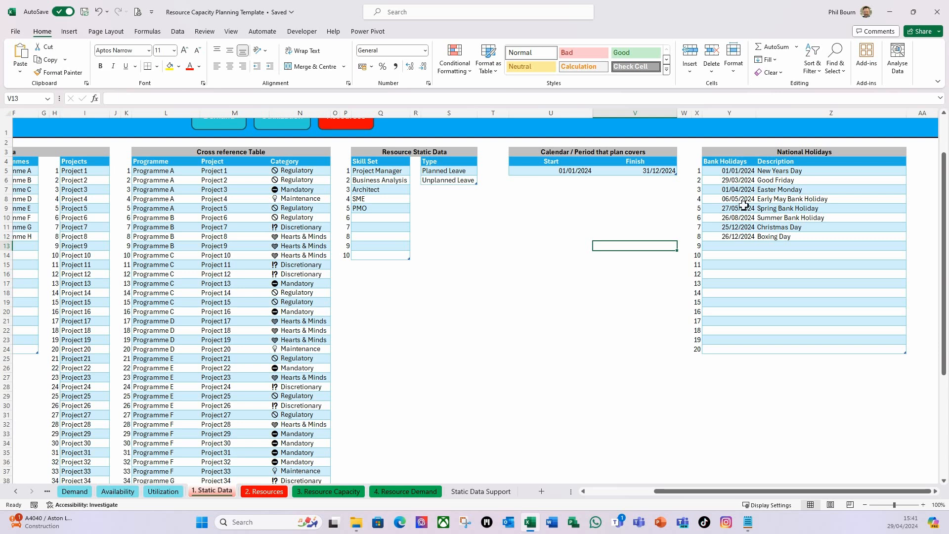
left_click(561, 267)
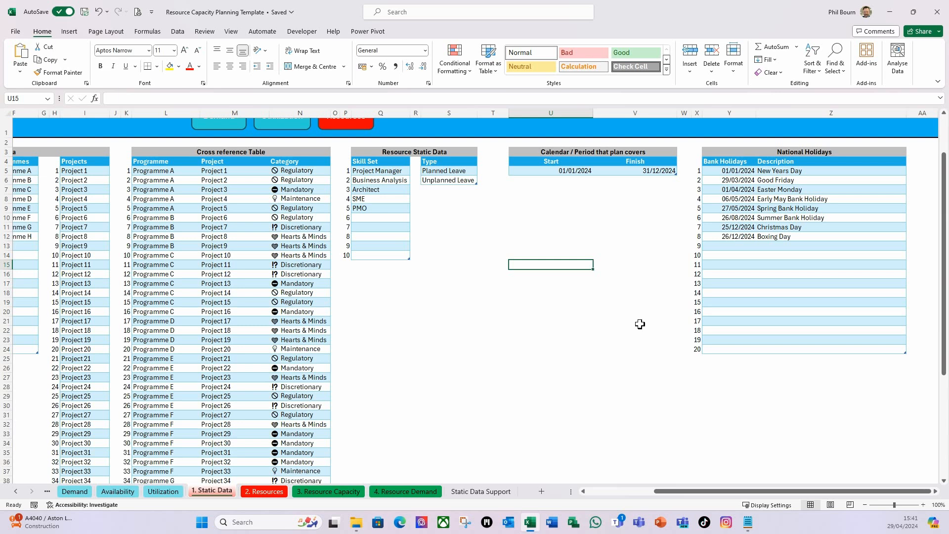
left_click(738, 173)
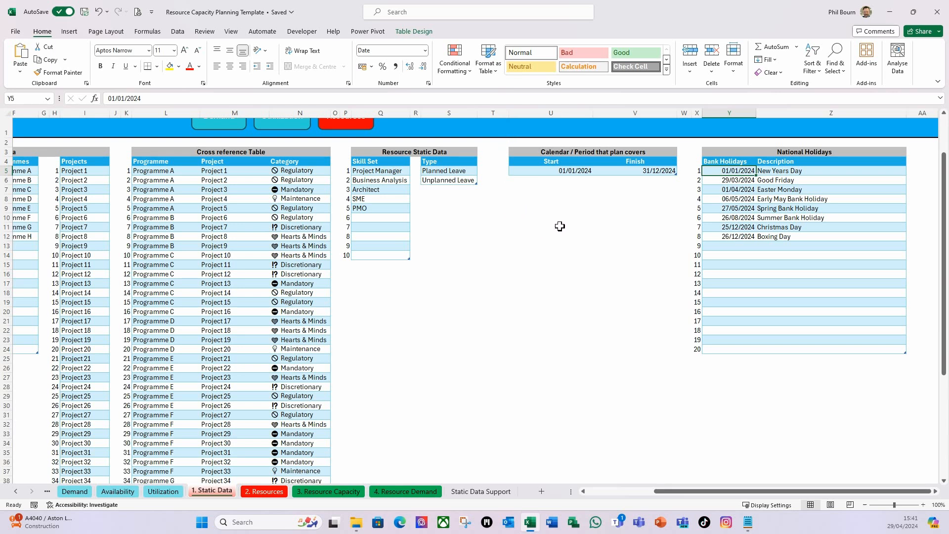
left_click(177, 31)
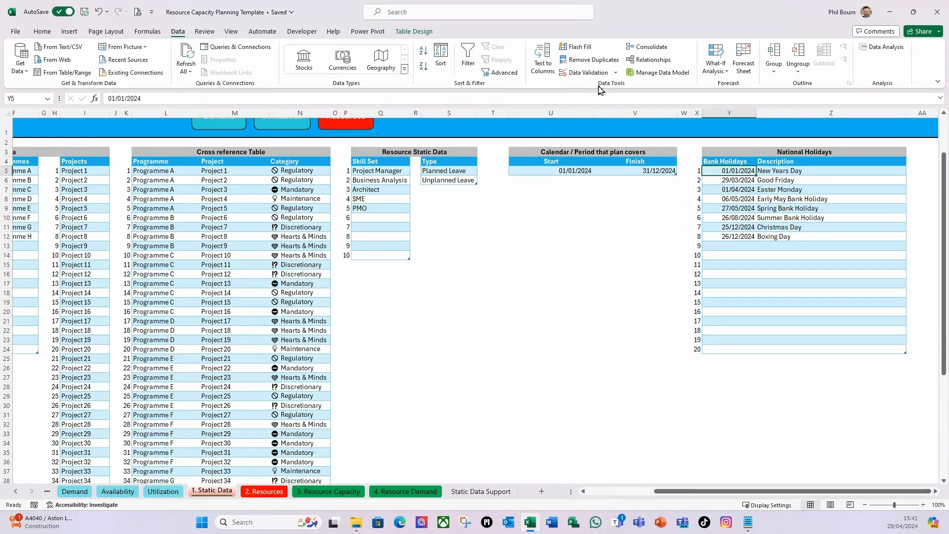
left_click(616, 73)
left_click(602, 90)
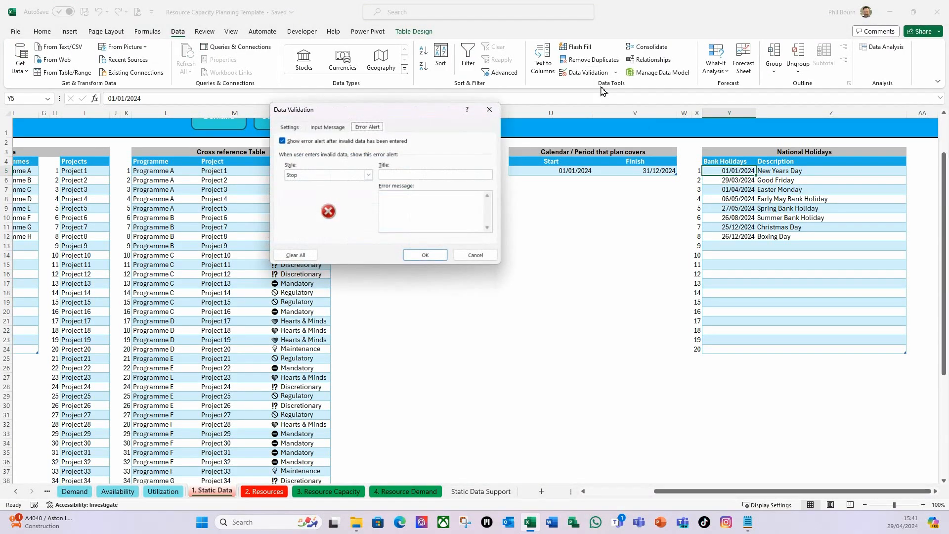
left_click(290, 130)
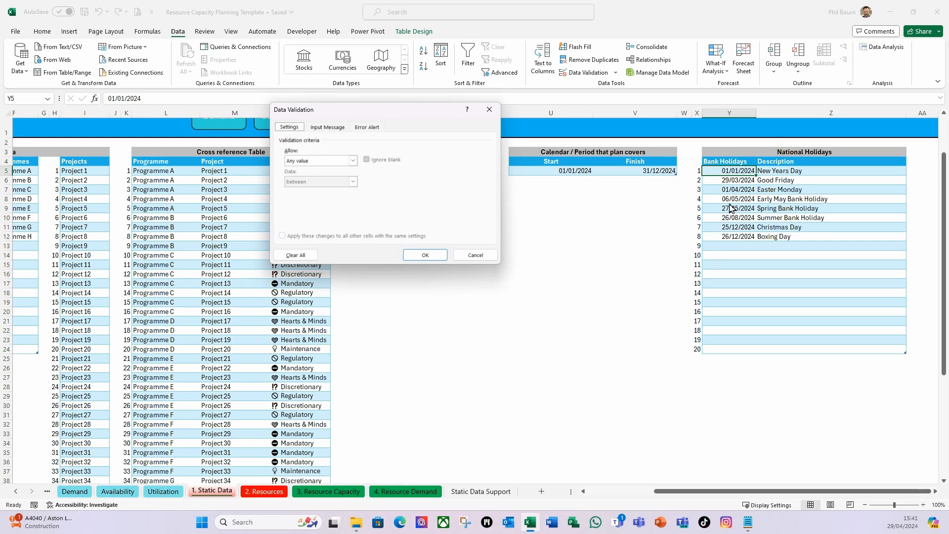
left_click(353, 161)
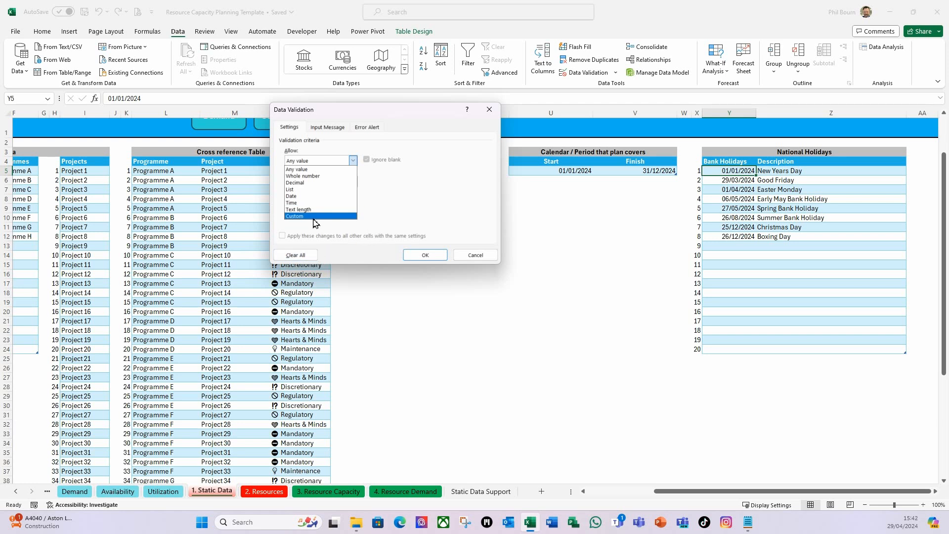
left_click(473, 253)
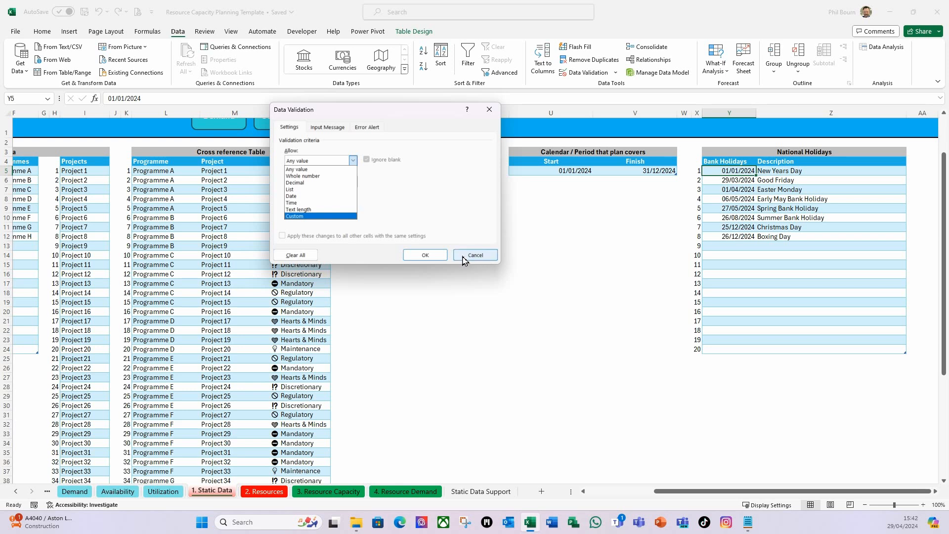
left_click(542, 248)
Enter the uniqueness test =COUNTIF(tblBankHols[Bank Holidays],Y5)=1 in the blank cell U16
left_click(533, 273)
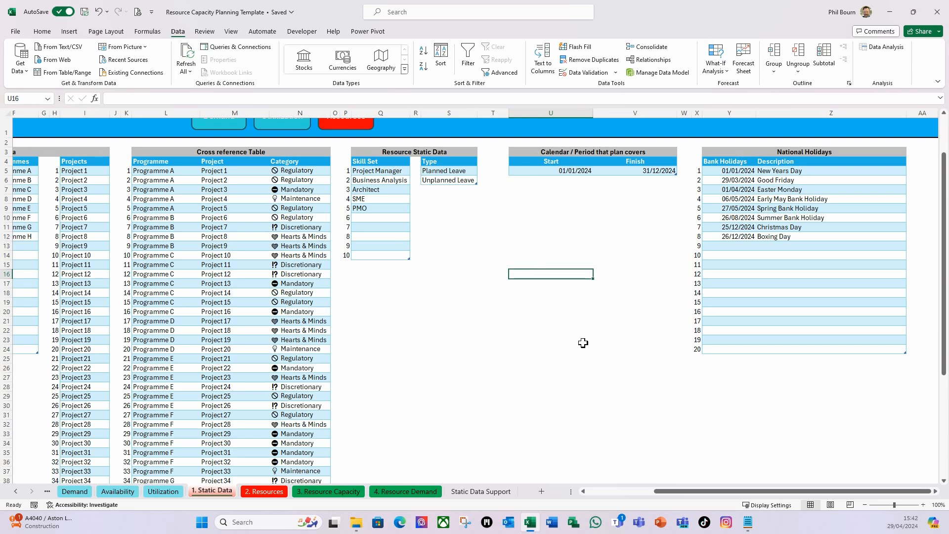
type("=")
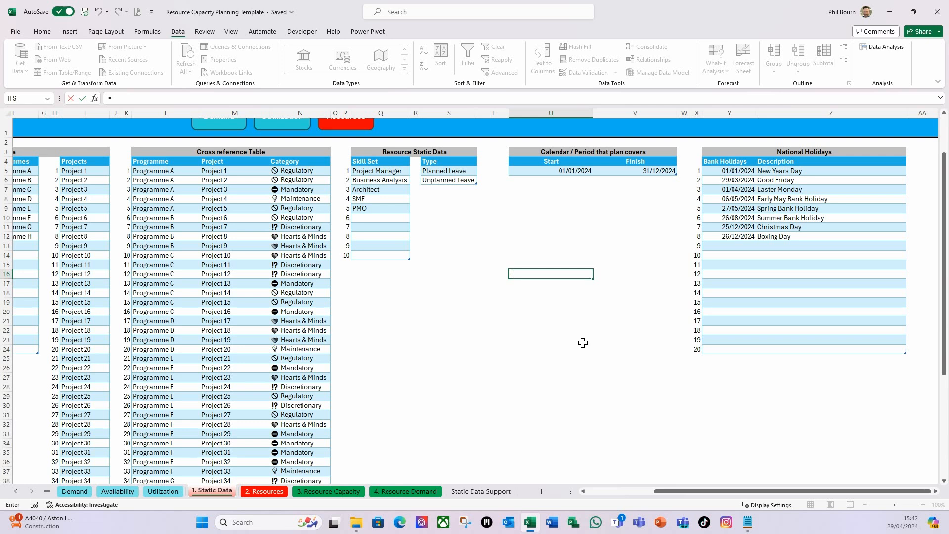
type("coun")
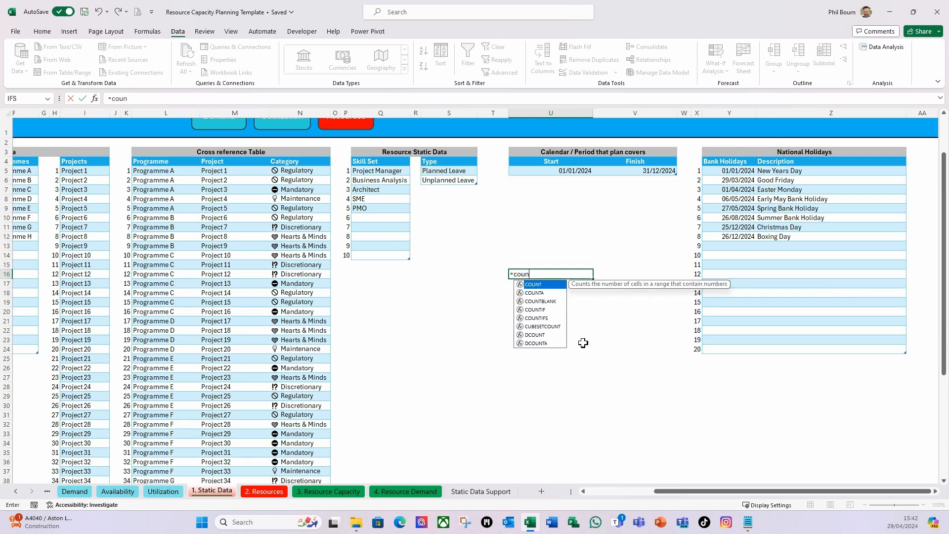
double_click(536, 310)
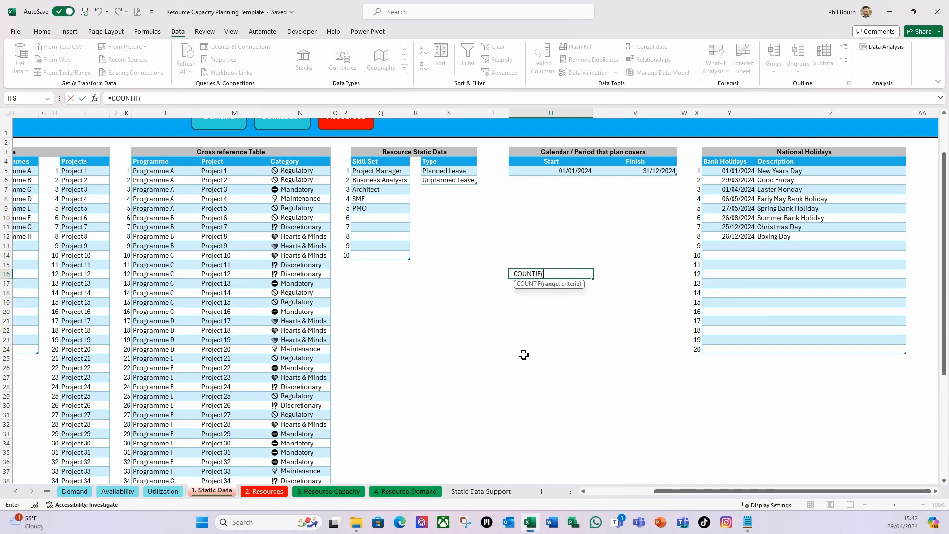
type("tbl")
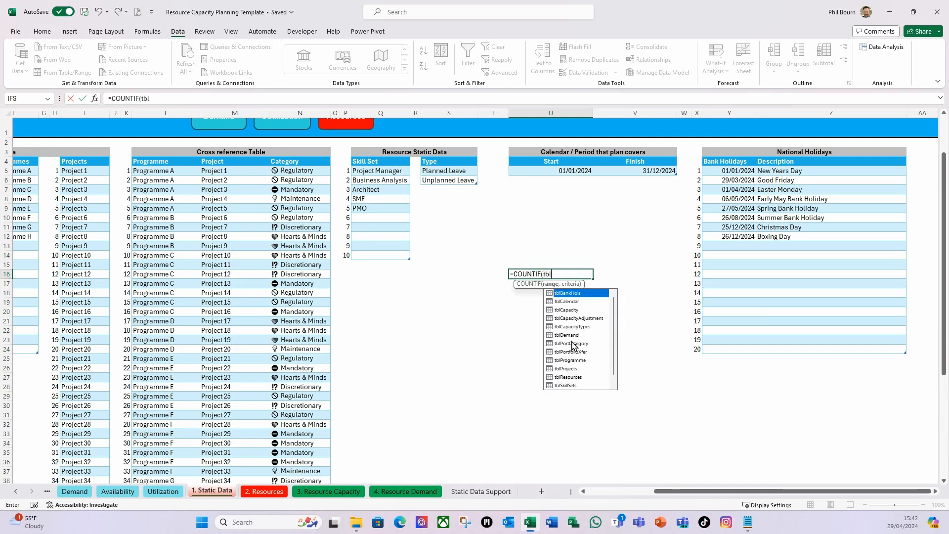
double_click(567, 294)
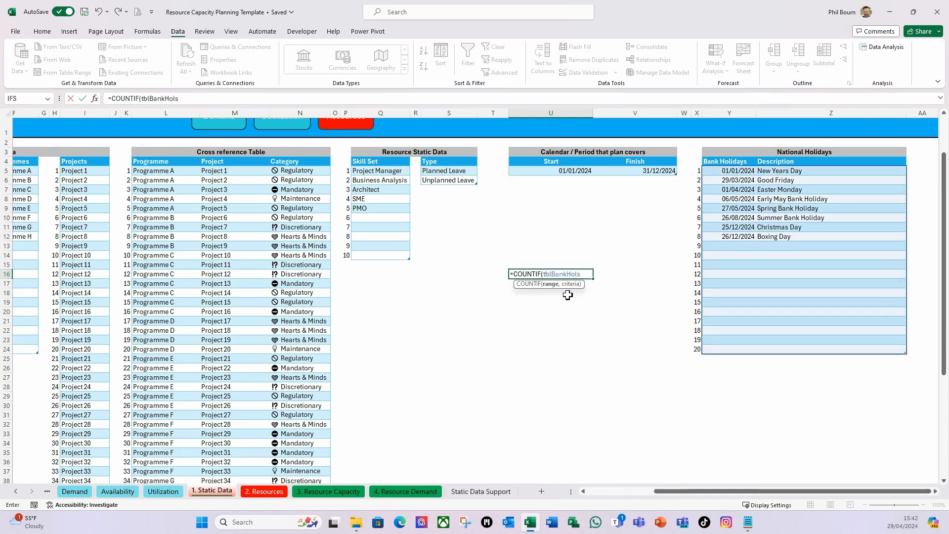
type("[")
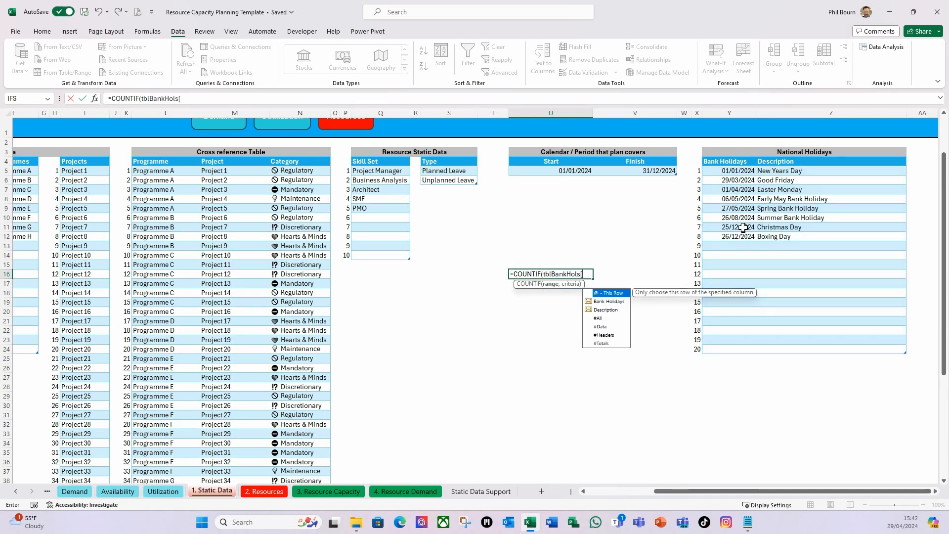
double_click(608, 302)
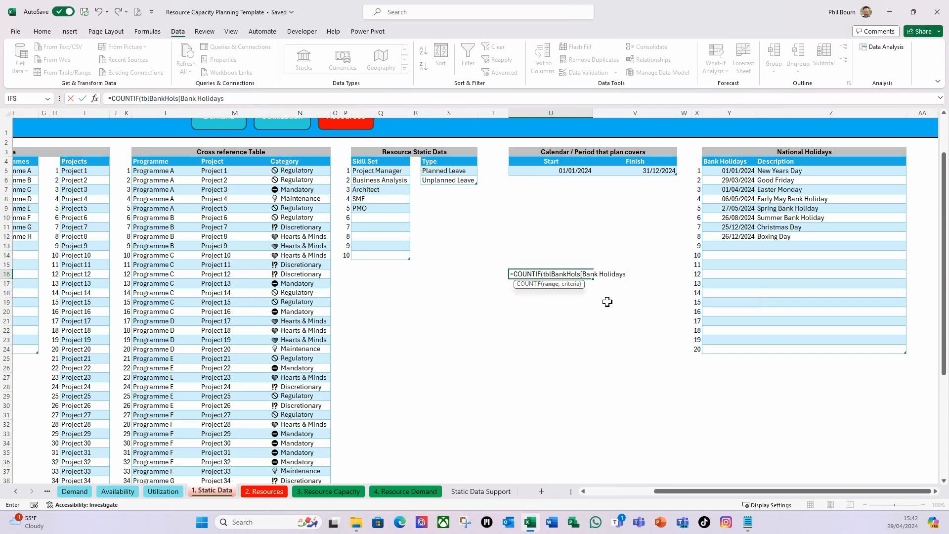
type("]")
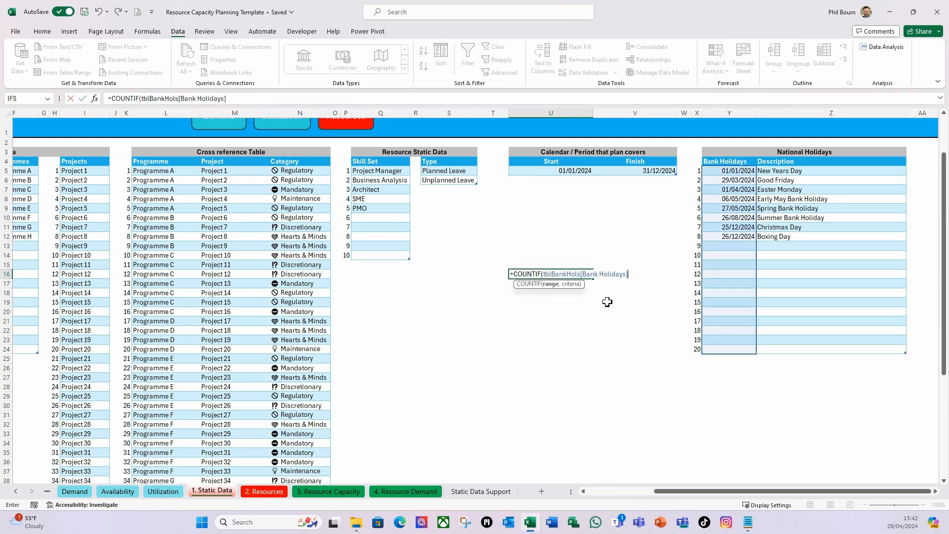
type(",y5")
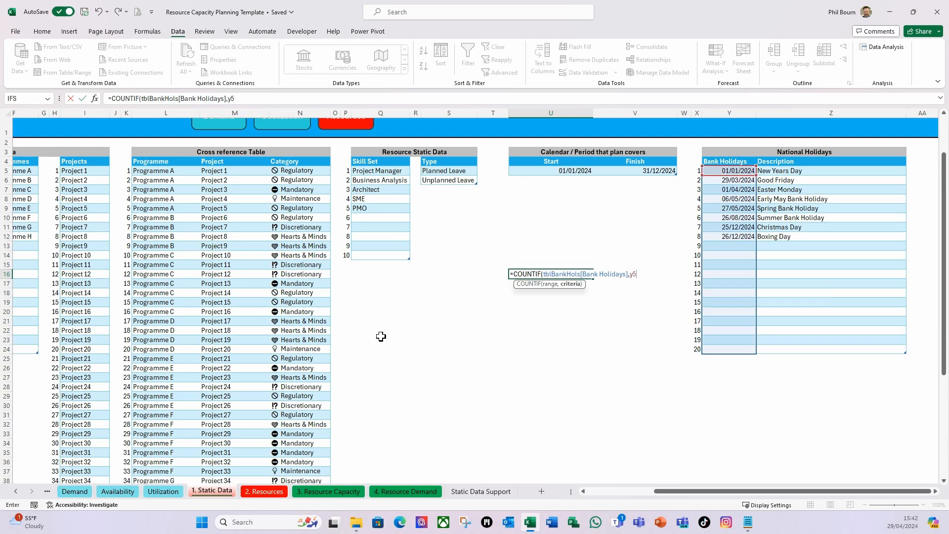
type(")")
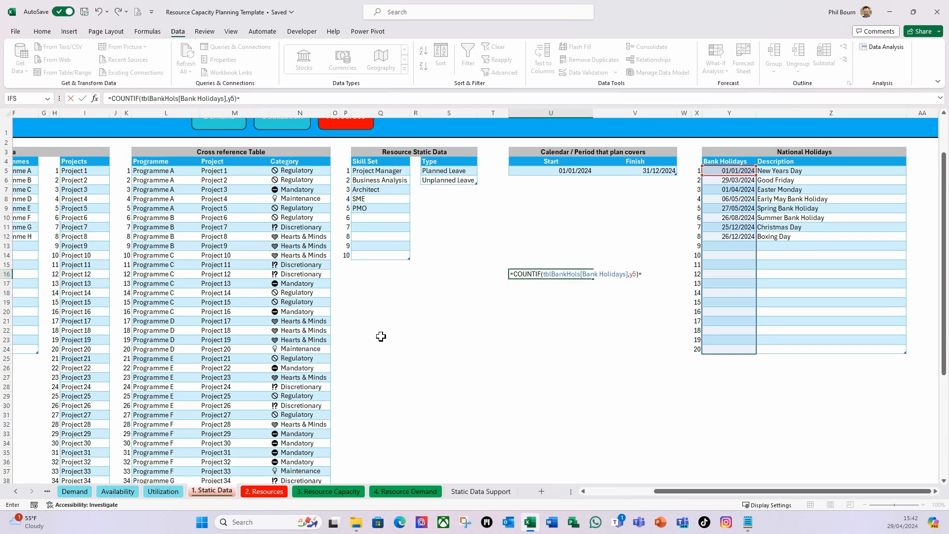
type("=1")
key("Return")
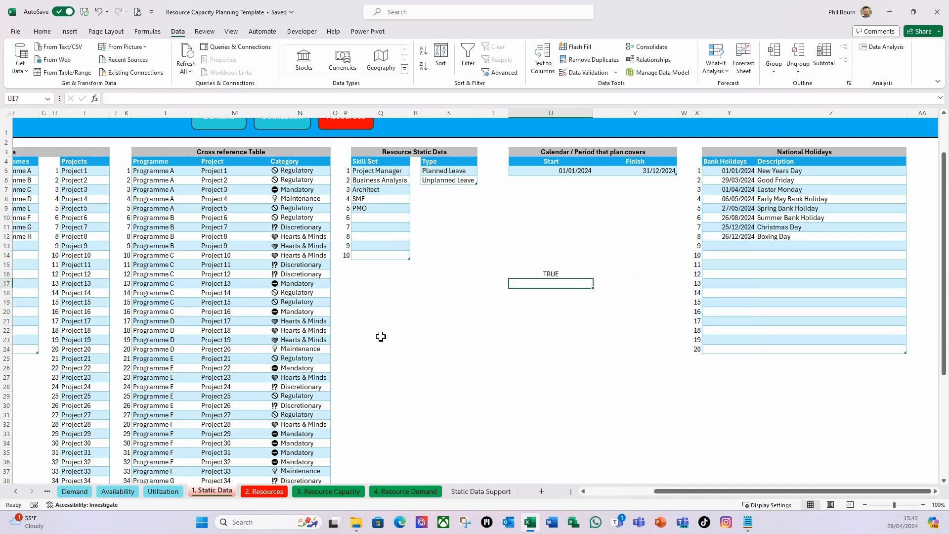
Wrap the table reference in U16 in INDIRECT, making the formula =COUNTIF(INDIRECT("tblBankHols[Bank Holidays]"),Y5)=1
left_click(552, 274)
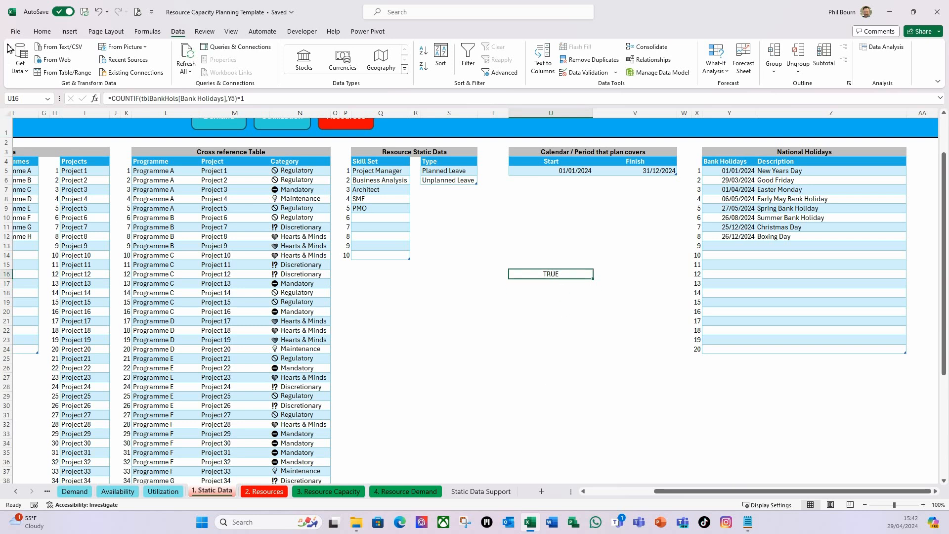
left_click(112, 99)
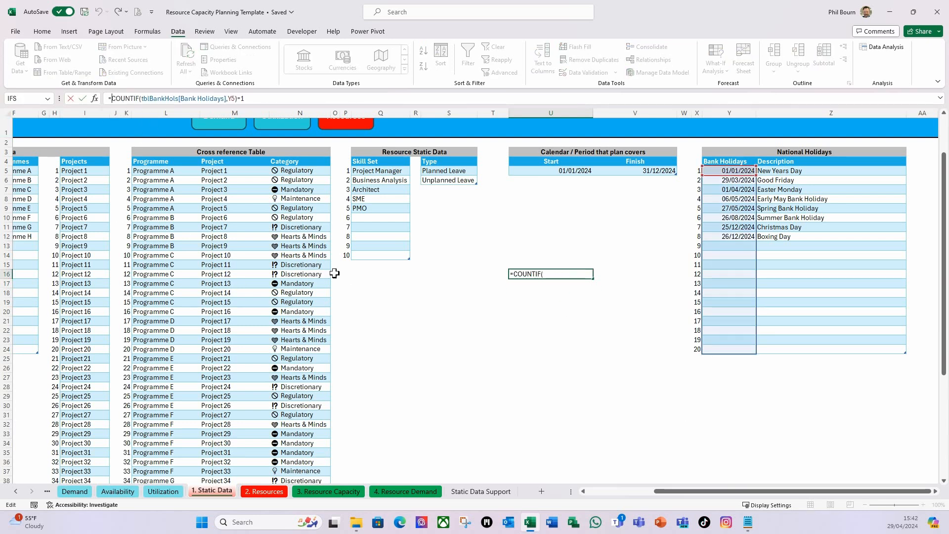
left_click(143, 103)
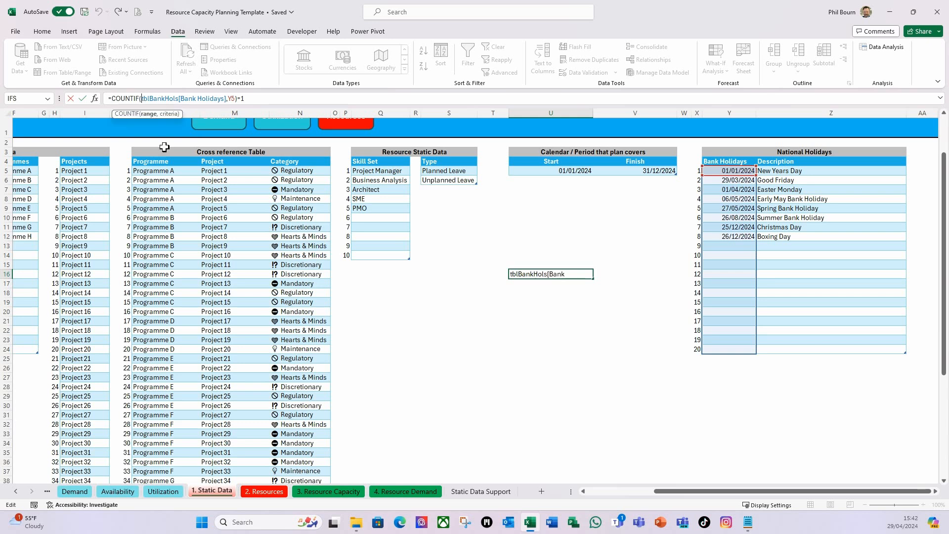
type("indirect")
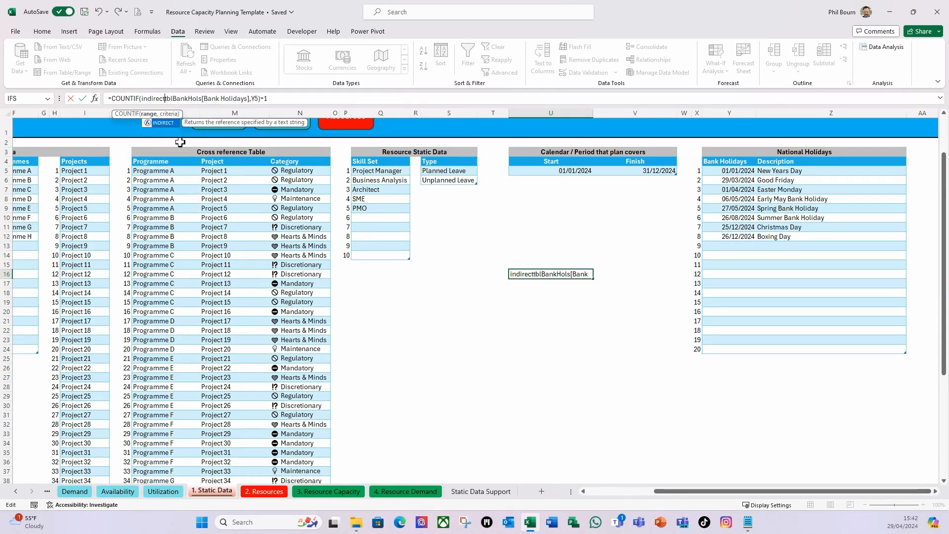
key("Tab")
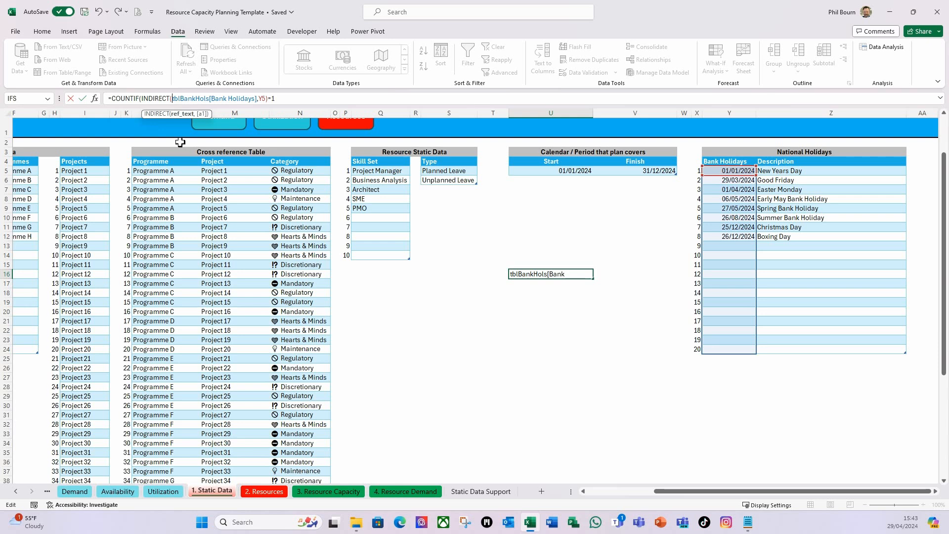
type("\"")
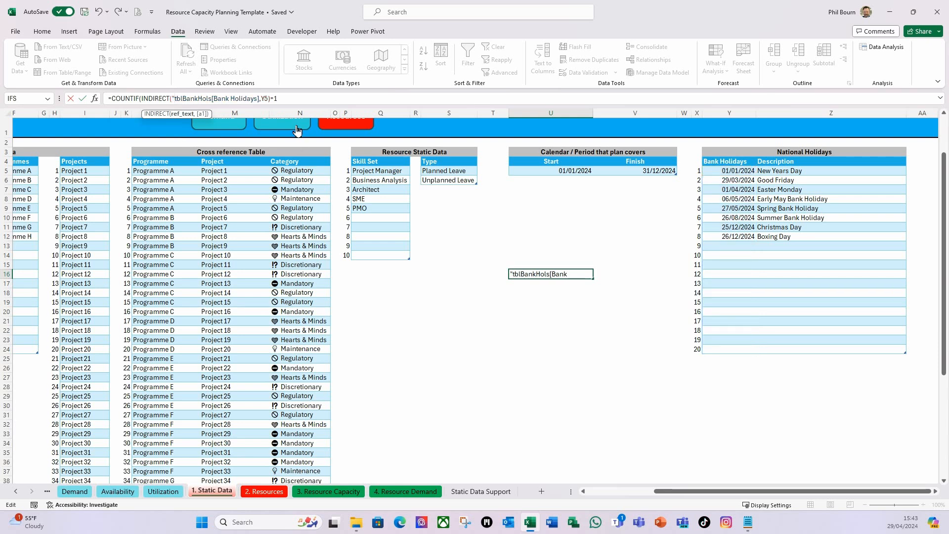
left_click(261, 99)
type("\")")
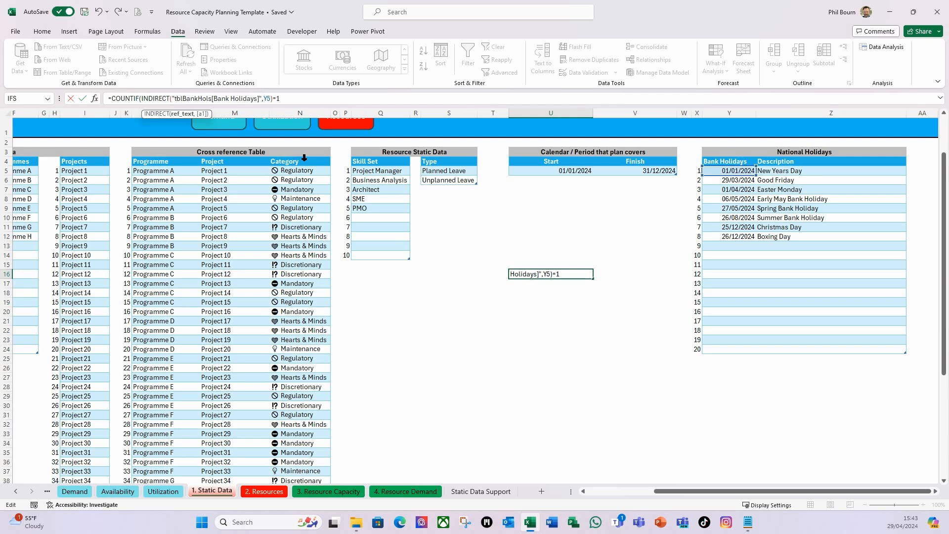
type(",")
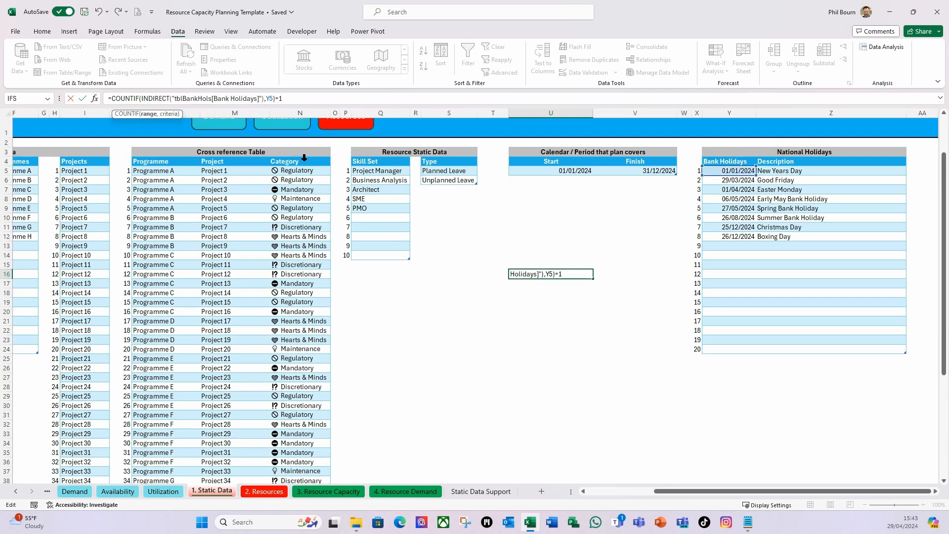
key("Return")
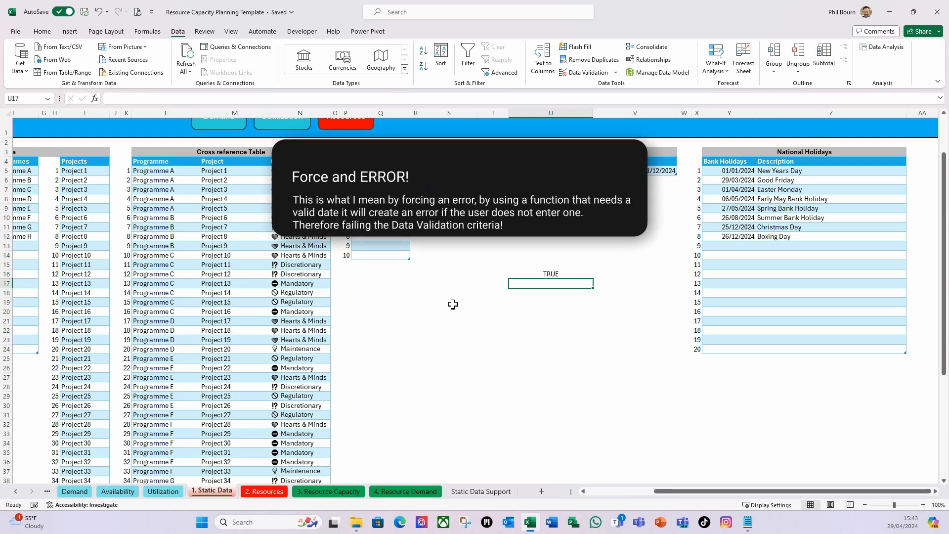
Enter the date-checking formula =WEEKNUM(Y5) in cell U17, directly below the uniqueness test
type("=")
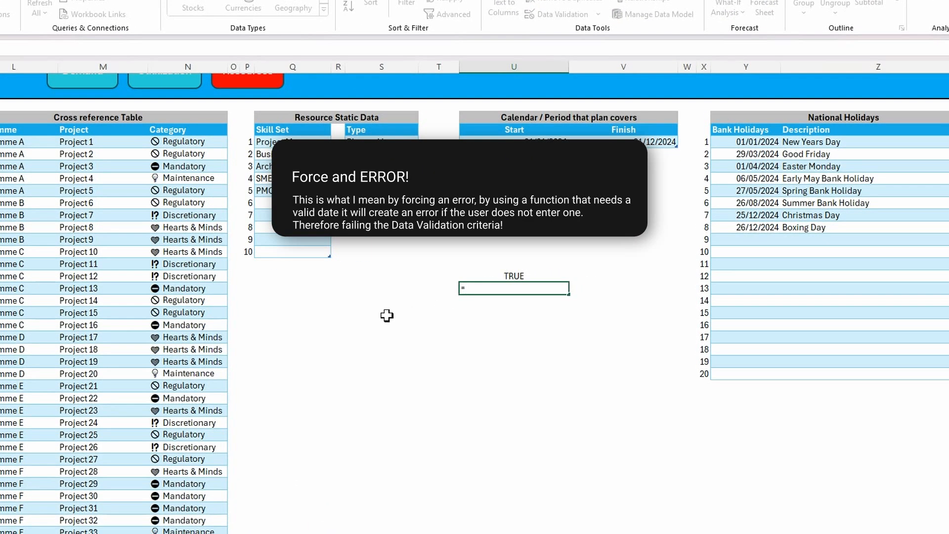
type("we")
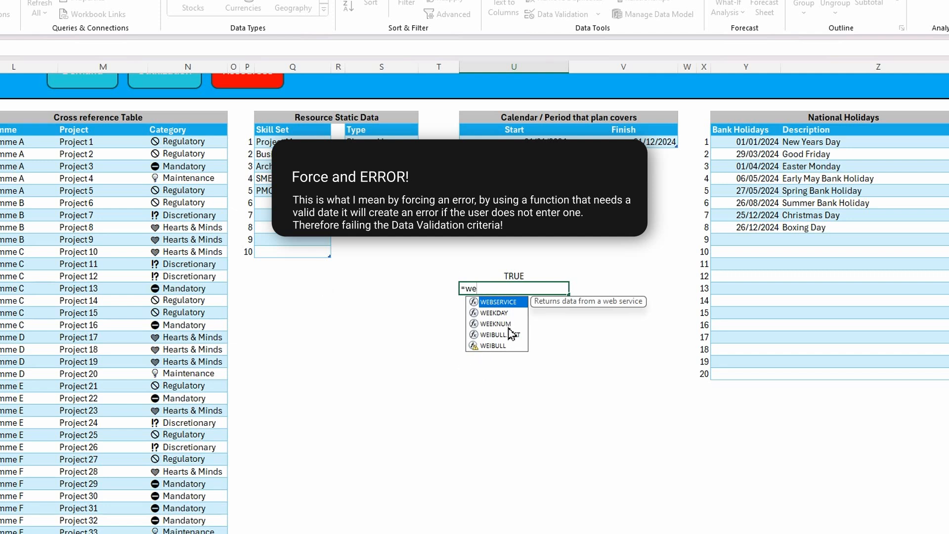
double_click(502, 324)
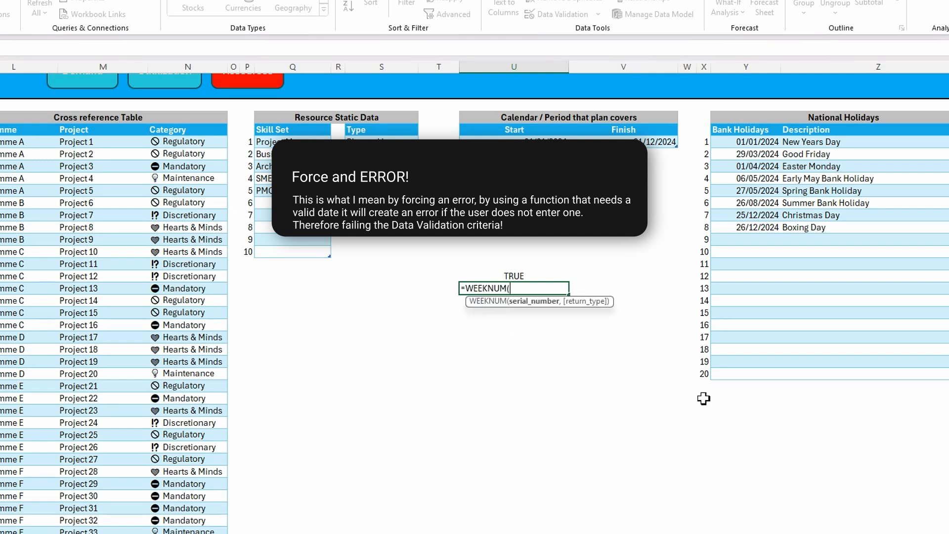
type("y5")
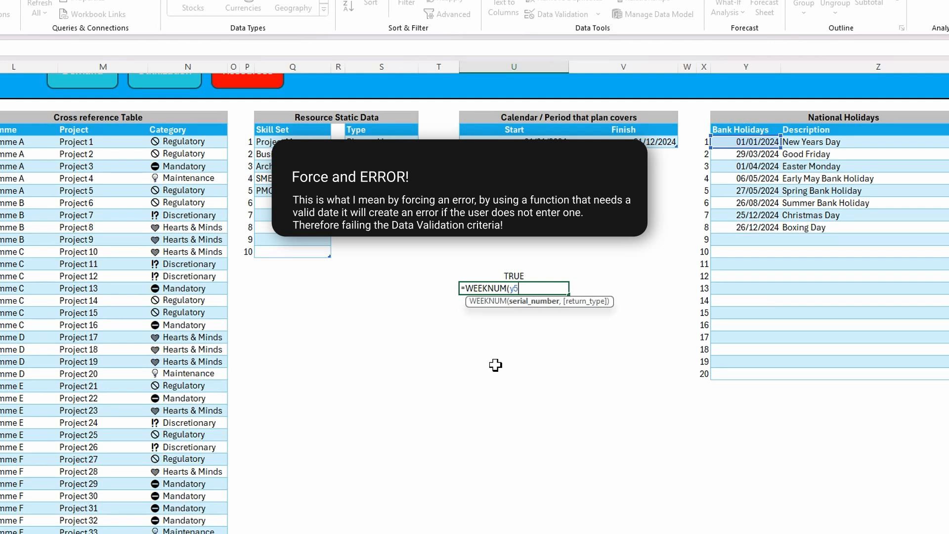
type(")")
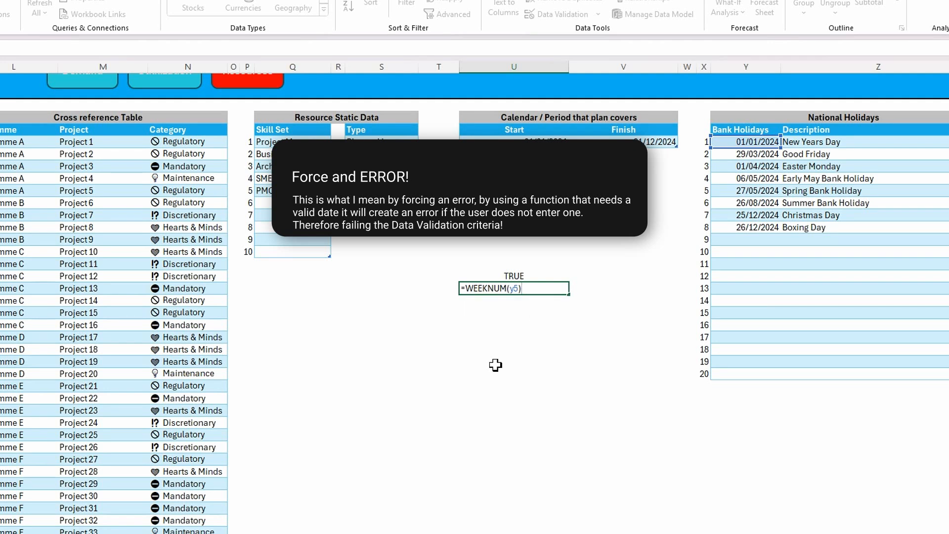
key("Return")
Turn the U17 formula into a true/false test reading =(WEEKNUM(Y5))>0
left_click(522, 289)
left_click(97, 48)
type("(")
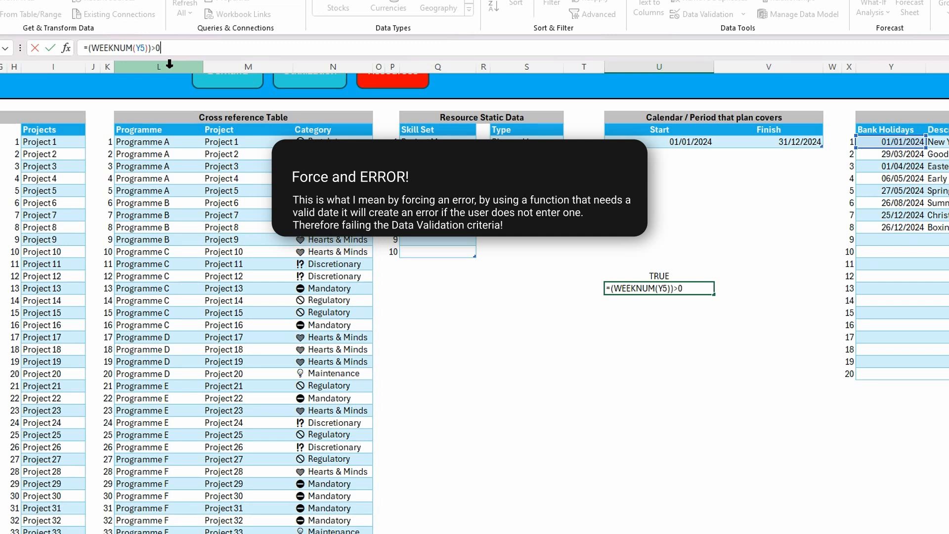
key("Return")
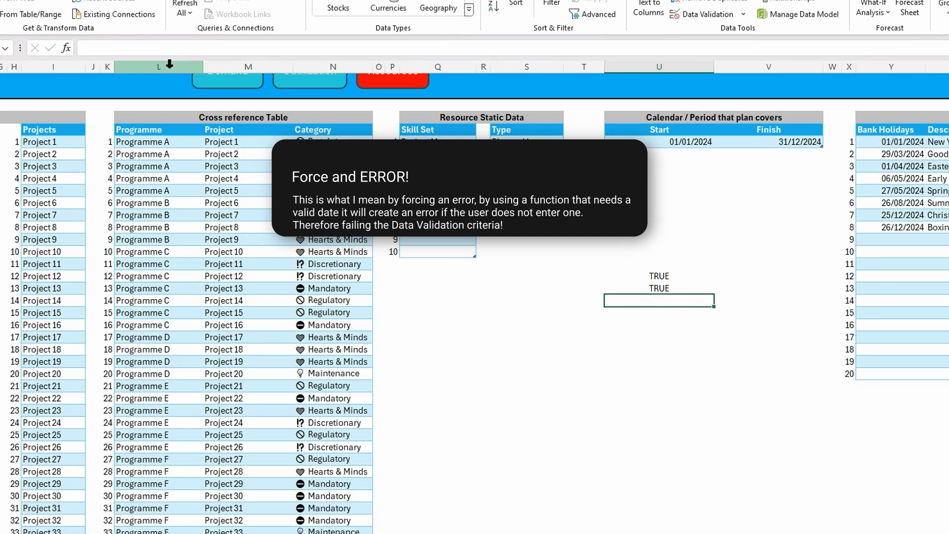
Copy the expression (WEEKNUM(Y5))>0 from the U17 formula without its equals sign, leaving the cell unedited
left_click(664, 289)
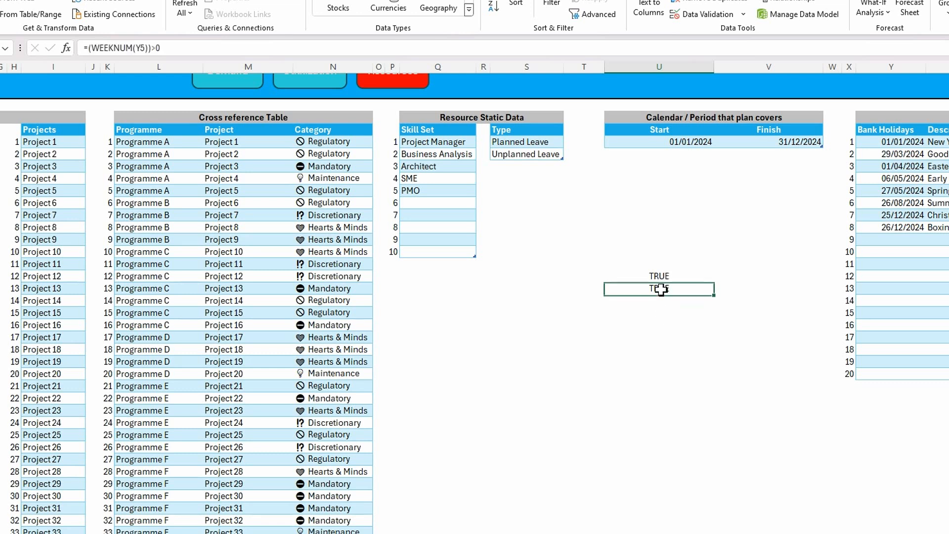
left_click_drag(175, 43, 89, 48)
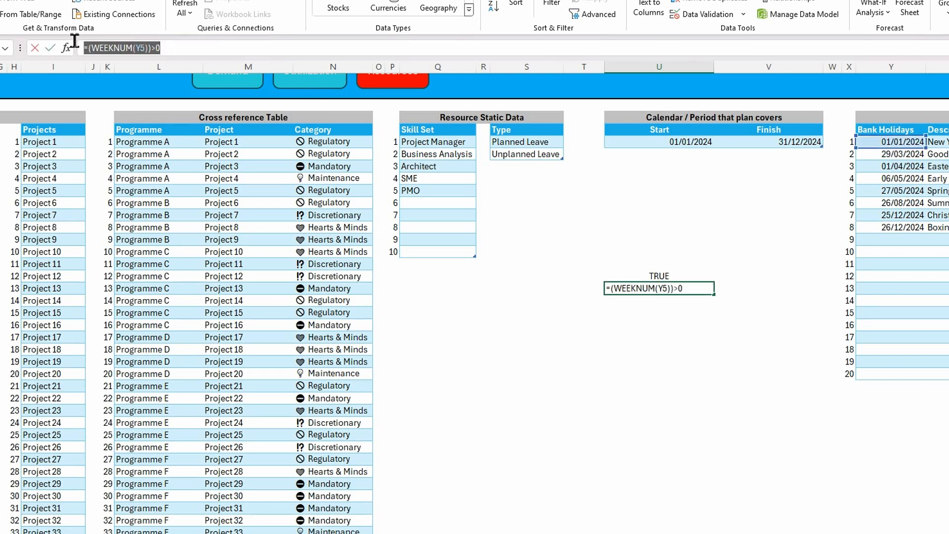
key("ctrl+c")
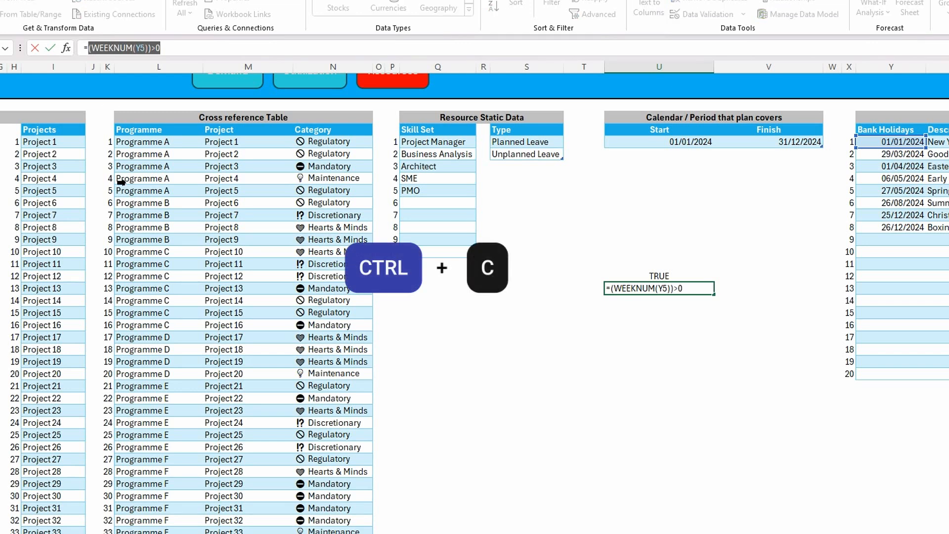
key("Escape")
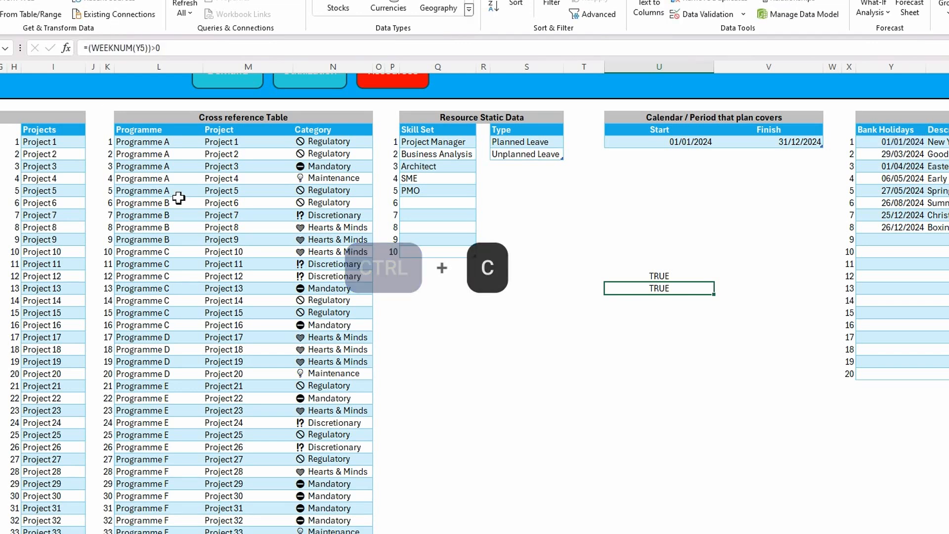
Combine both tests in U16 with AND, making it =AND(COUNTIF(INDIRECT("tblBankHols[Bank Holidays]"),Y5)=1,(WEEKNUM(Y5))>0)
left_click(659, 275)
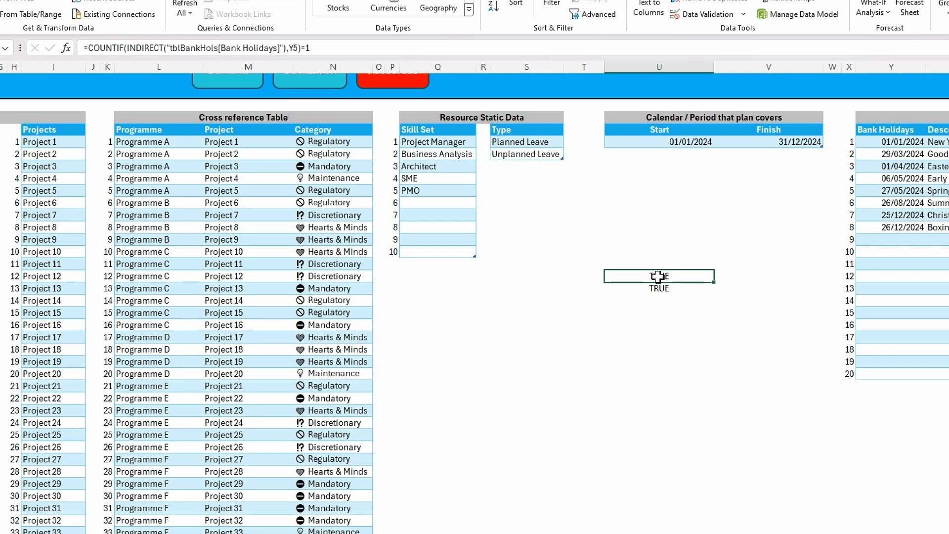
left_click(88, 49)
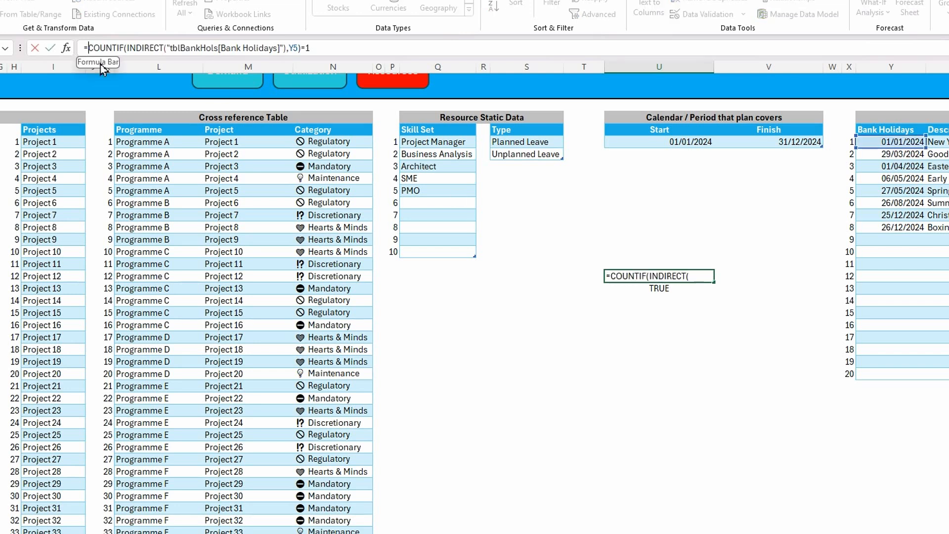
type("and")
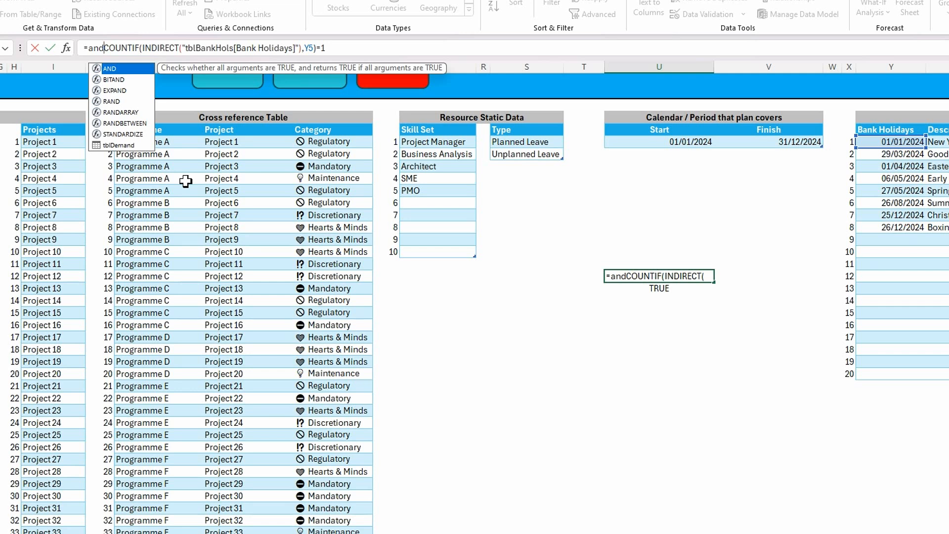
type("(")
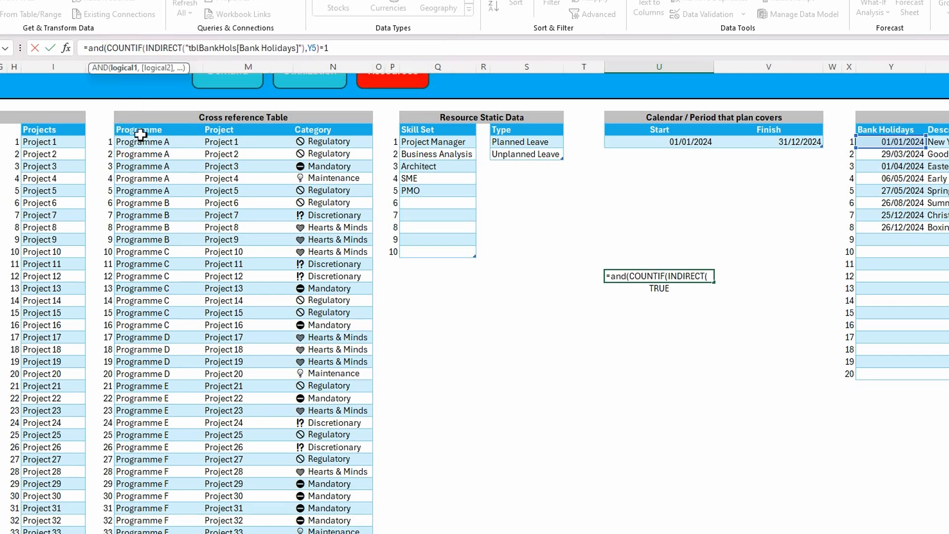
left_click(334, 48)
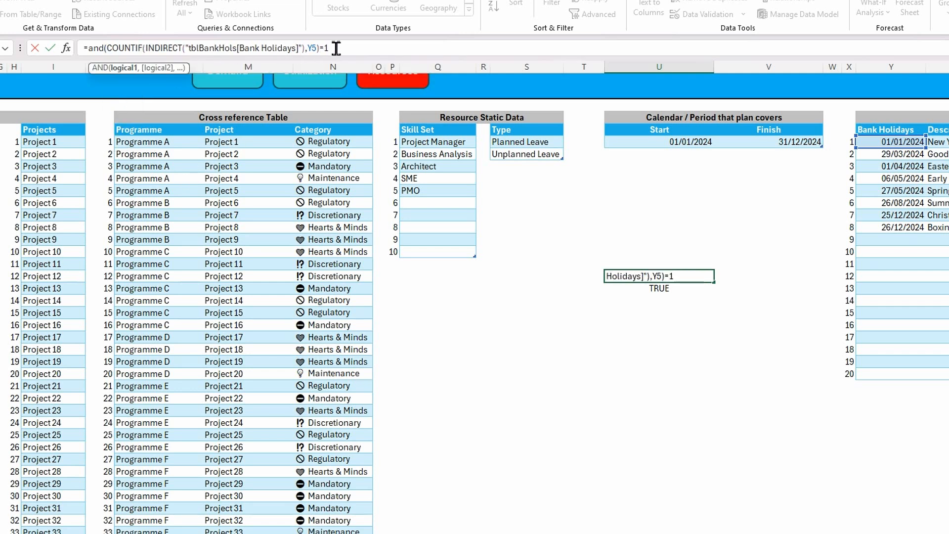
type(",")
key("ctrl+v")
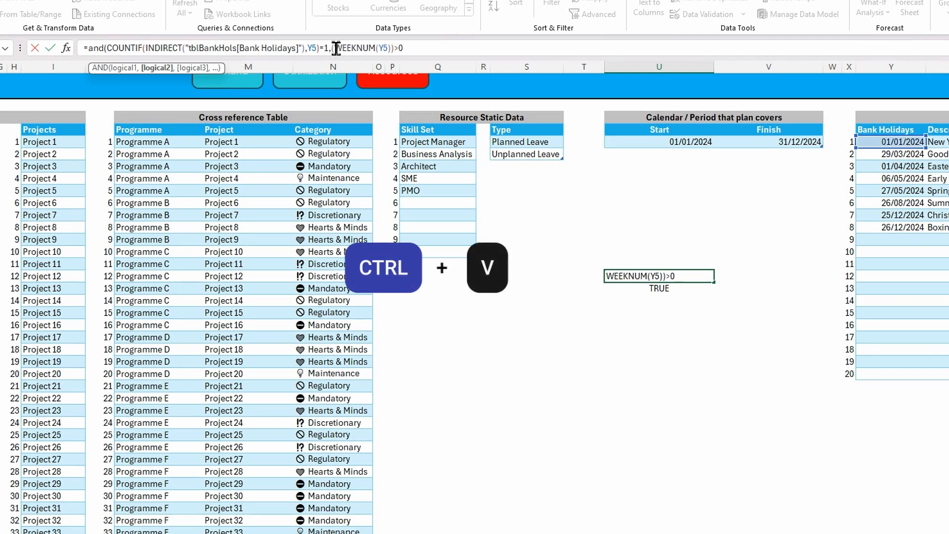
type(")")
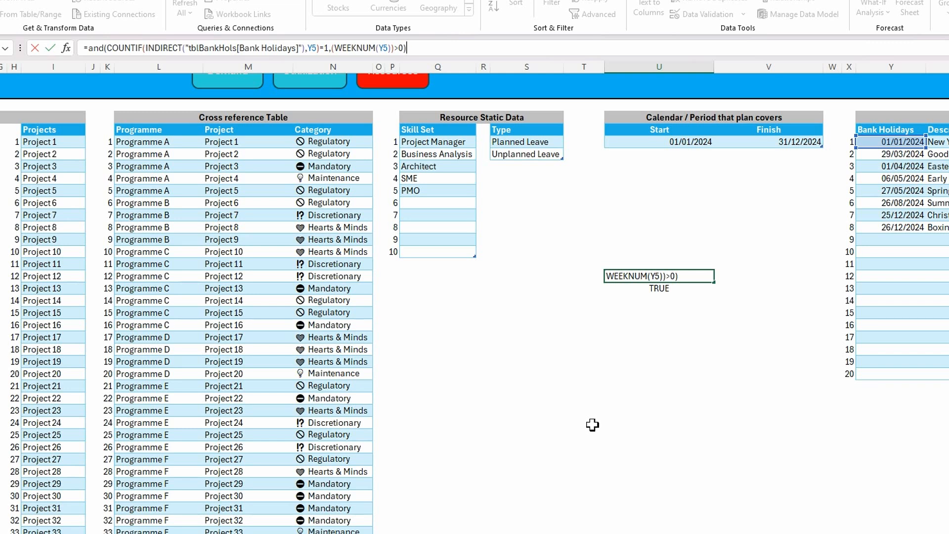
key("Return")
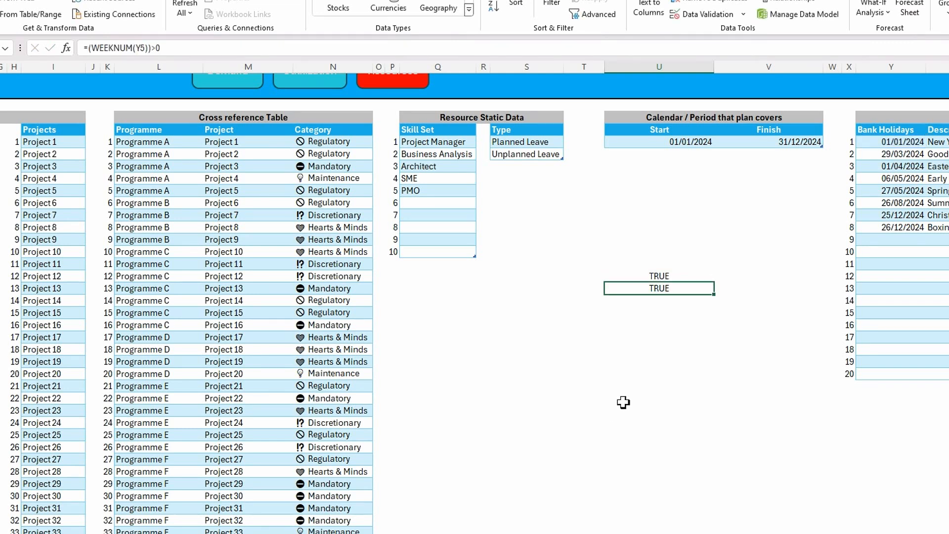
Copy the complete AND formula text from cell U16 and leave the cell unedited
double_click(663, 274)
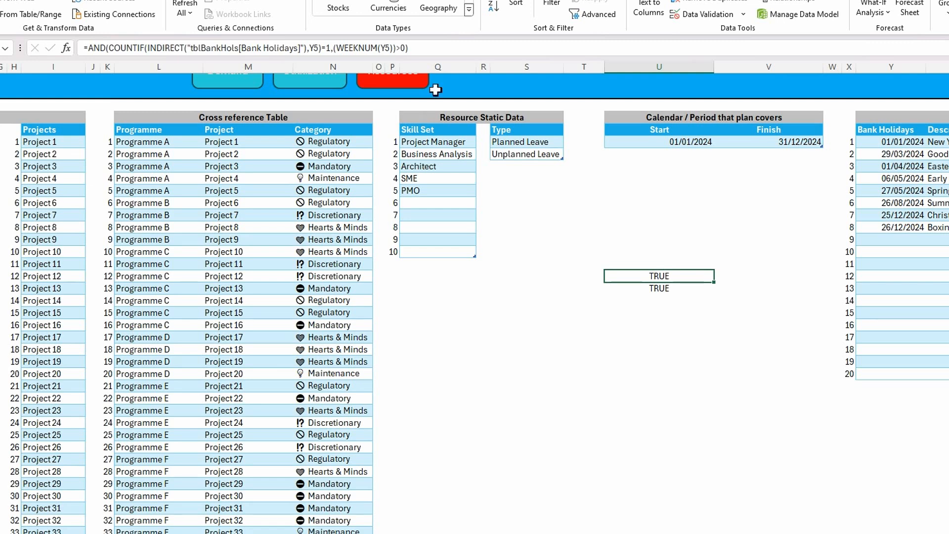
left_click_drag(421, 48, 200, 48)
left_click_drag(137, 29, 60, 29)
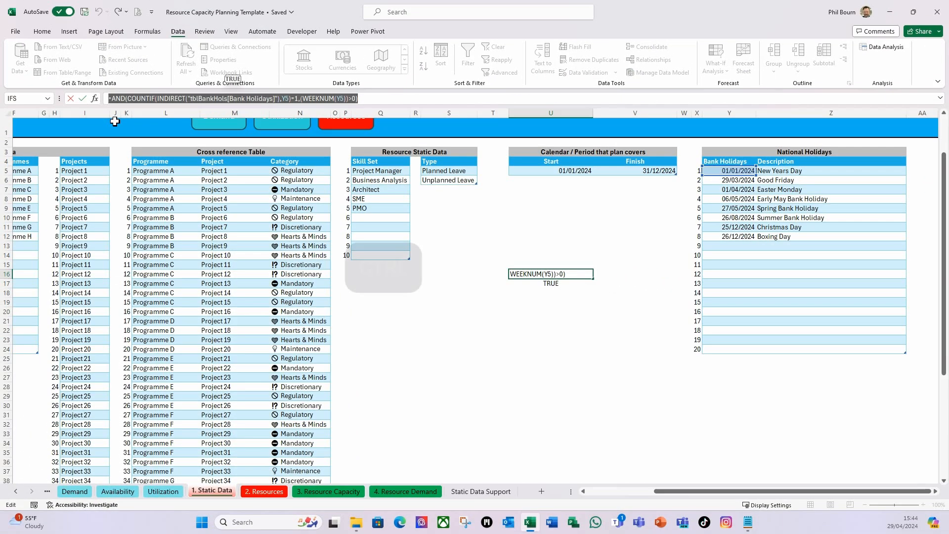
key("ctrl+c")
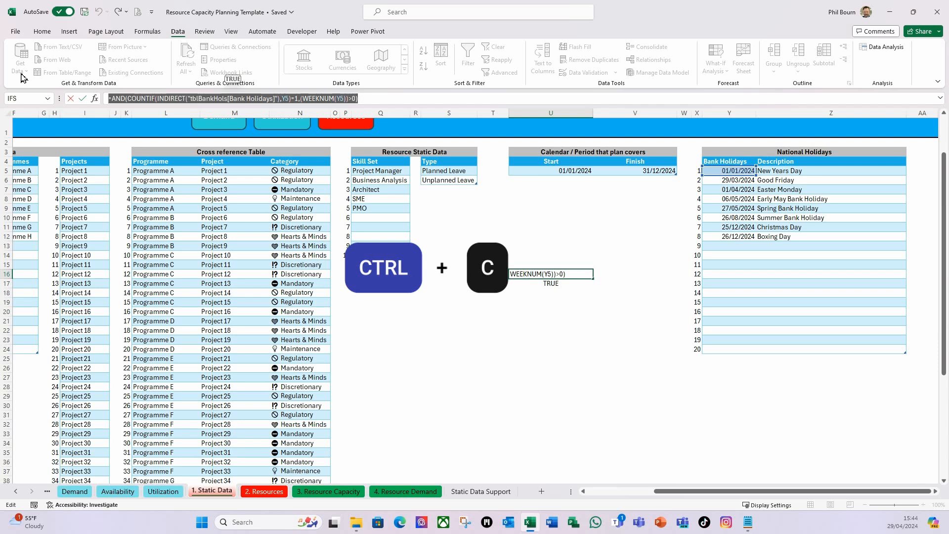
key("Escape")
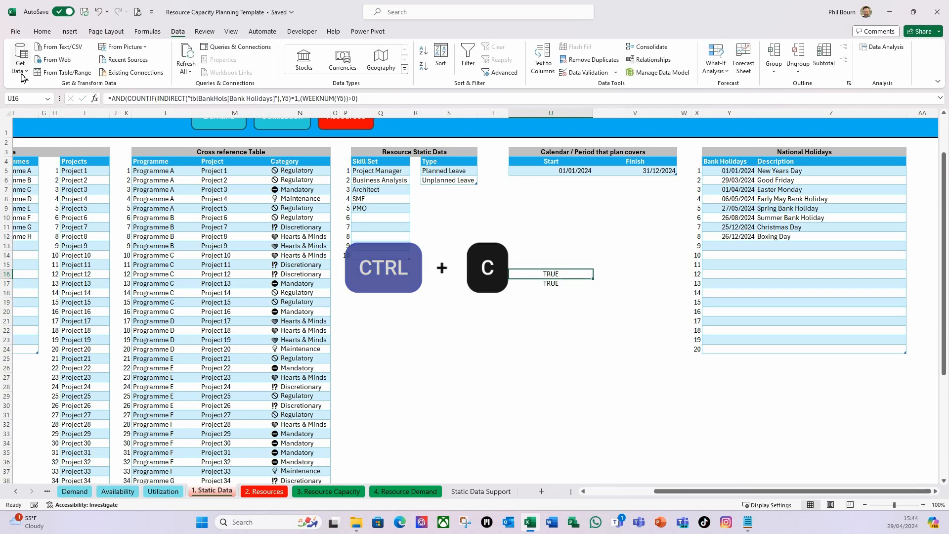
Set up Custom data validation for the Bank Holidays dates Y5:Y24, using the copied AND formula as its criterion
left_click(733, 172)
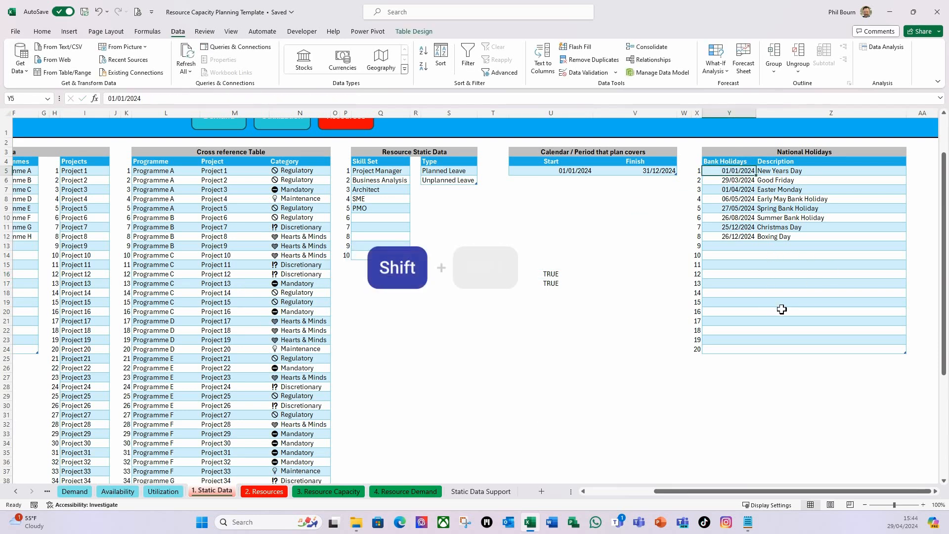
key("ctrl+shift+Down")
key("ctrl+shift+Down")
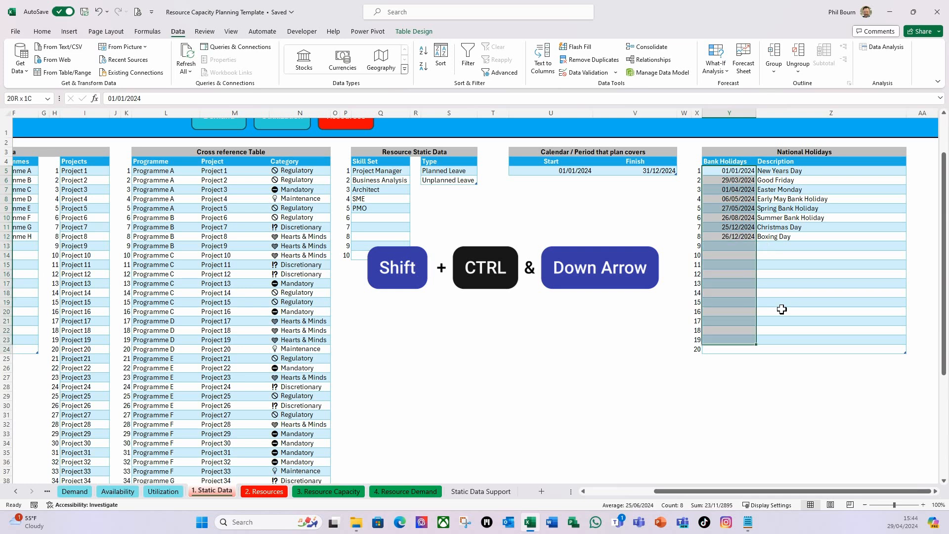
left_click(615, 72)
left_click(618, 87)
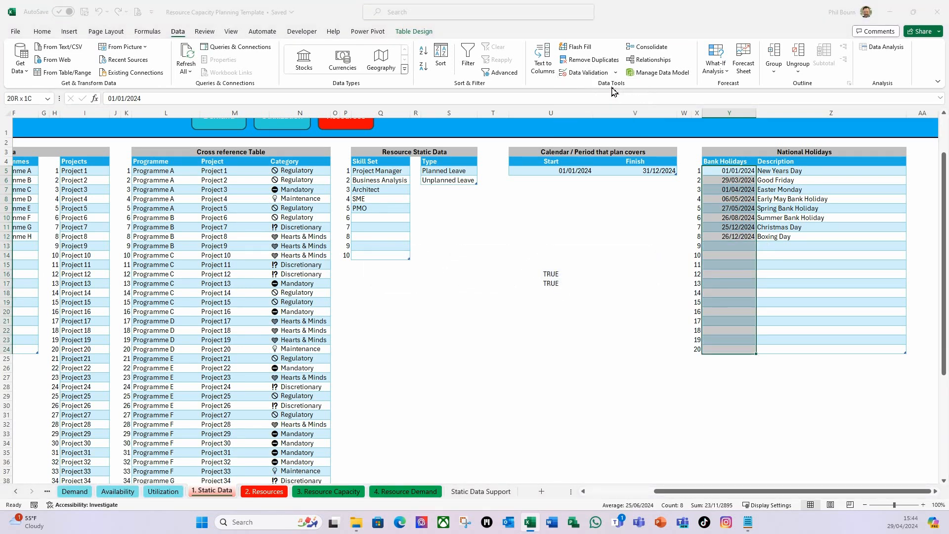
left_click(353, 161)
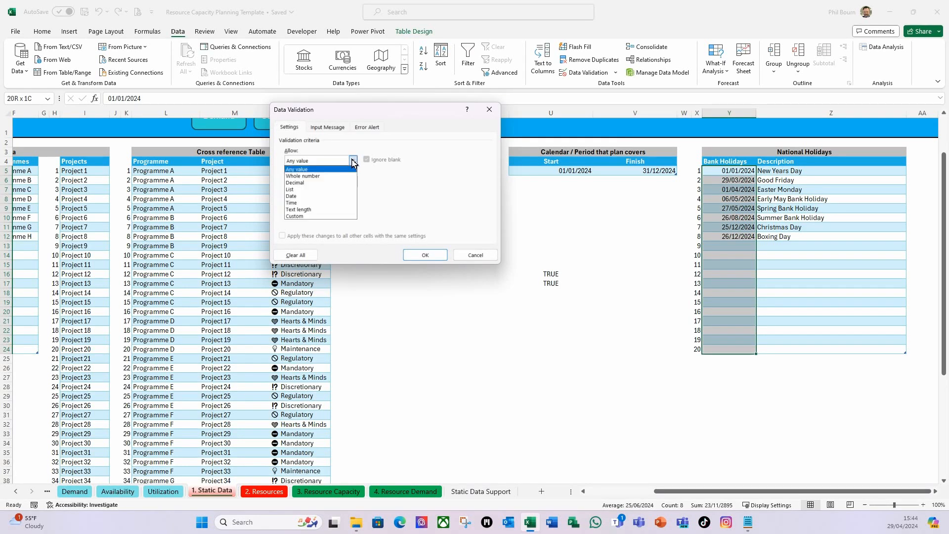
left_click(299, 217)
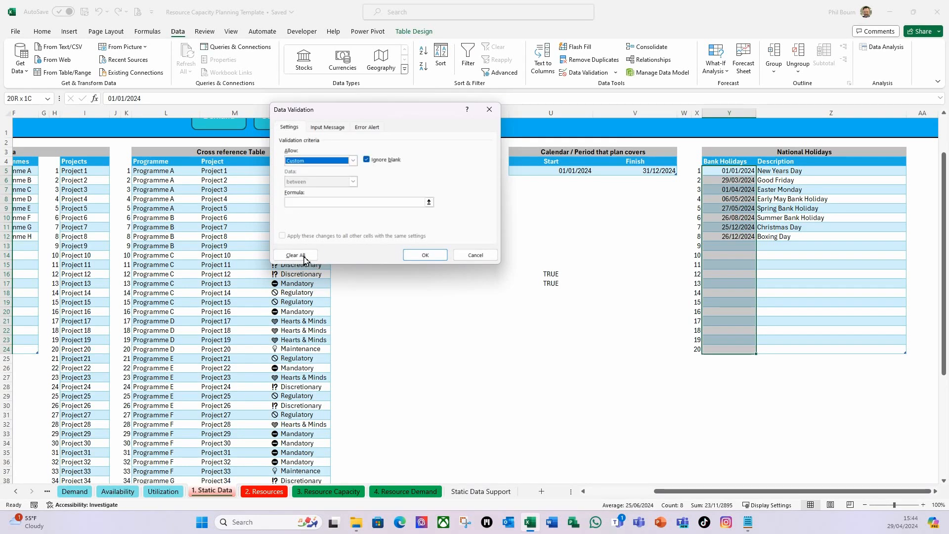
left_click(302, 203)
key("ctrl+v")
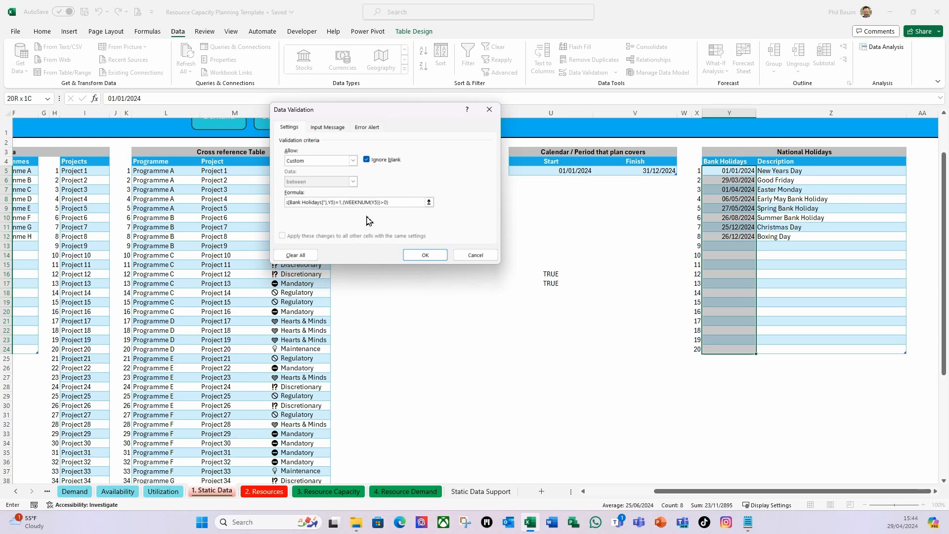
Give the validation an error alert titled Bank Holidays with the message "Must be a unique value and valid date." and apply it
left_click(373, 127)
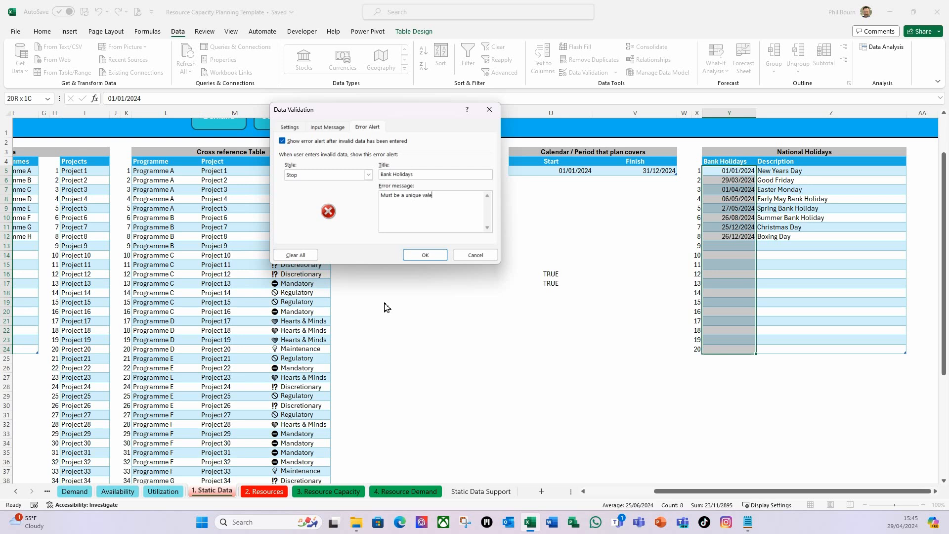
key("BackSpace")
type("v")
left_click(425, 255)
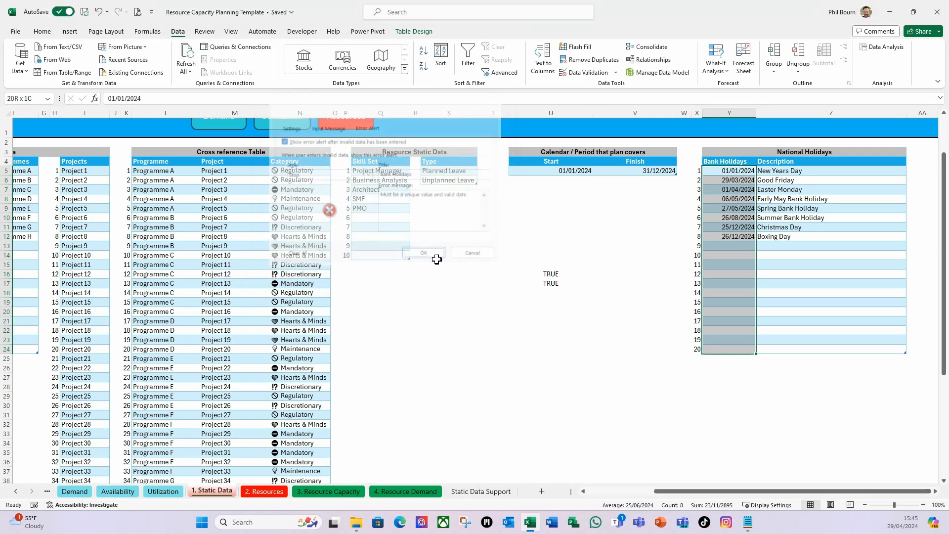
Test the Bank Holidays validation by entering the text web in cell Y13, and discard the rejected entry
left_click(723, 247)
type("web")
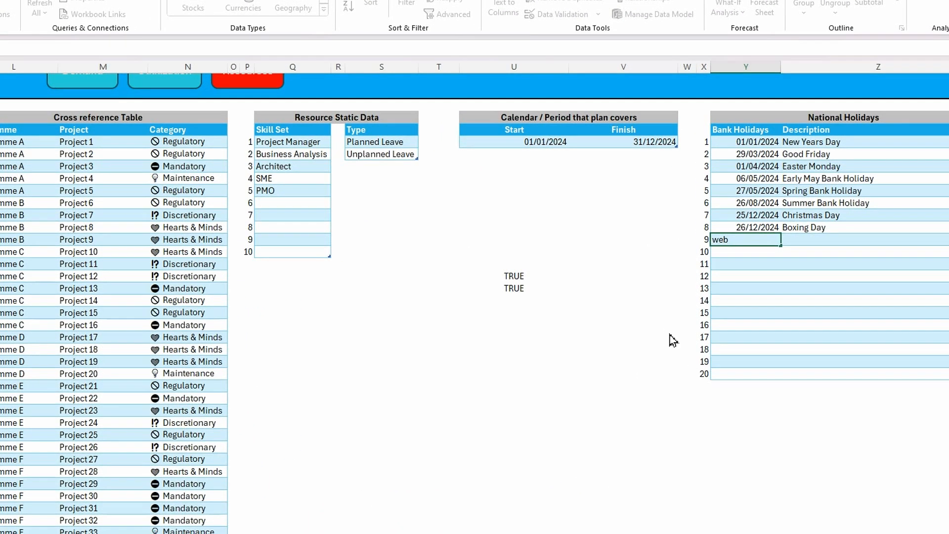
key("Return")
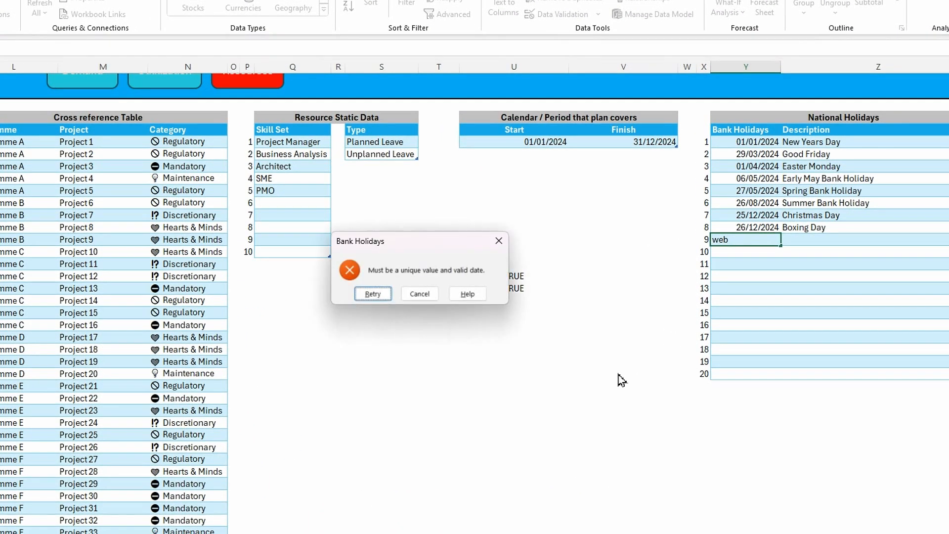
left_click_drag(446, 245, 502, 186)
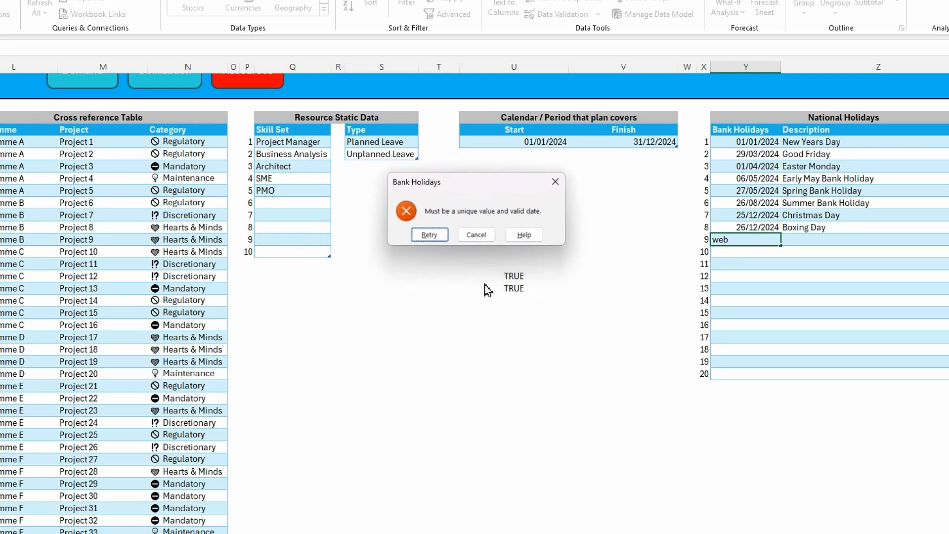
left_click(476, 235)
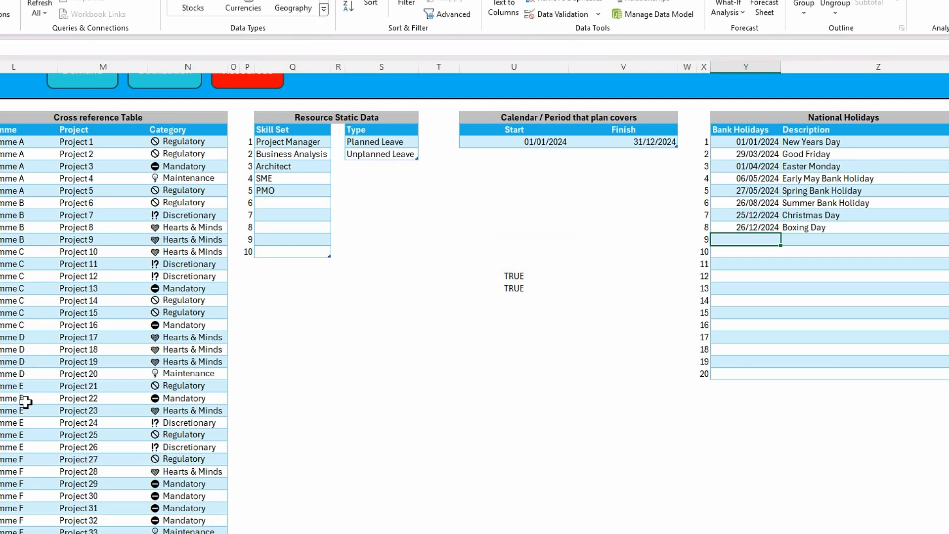
Test the Bank Holidays validation with a duplicate by entering 01/01/24 in cell Y13, and discard the entry
type("01/01")
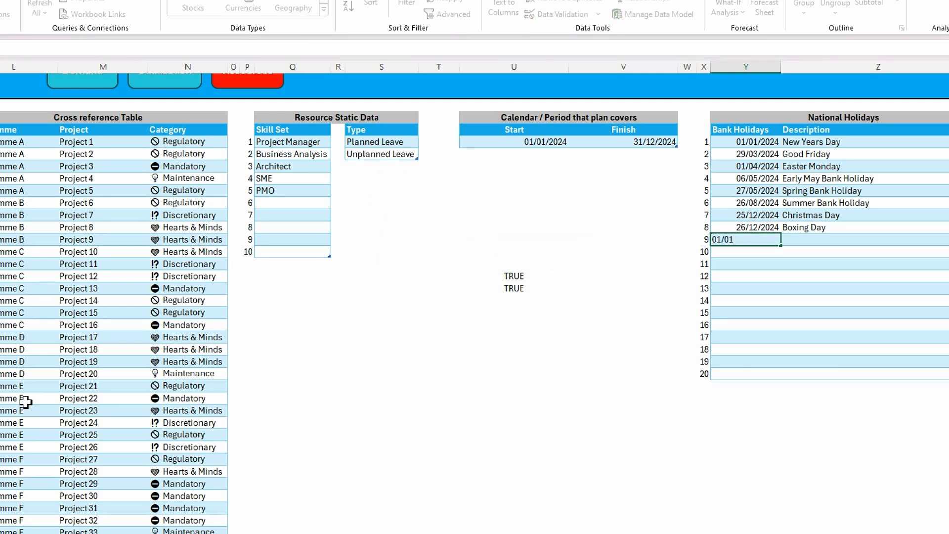
type("/24")
key("Return")
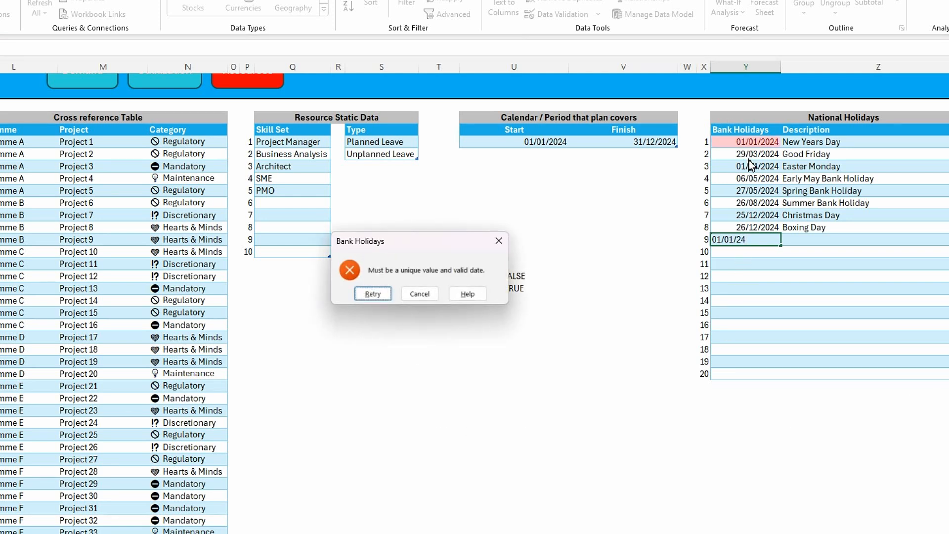
left_click(421, 294)
Examine the AND formula in cell U16 that combines the COUNTIF uniqueness check with the WEEKNUM date check
key("Left")
key("Left")
key("Left")
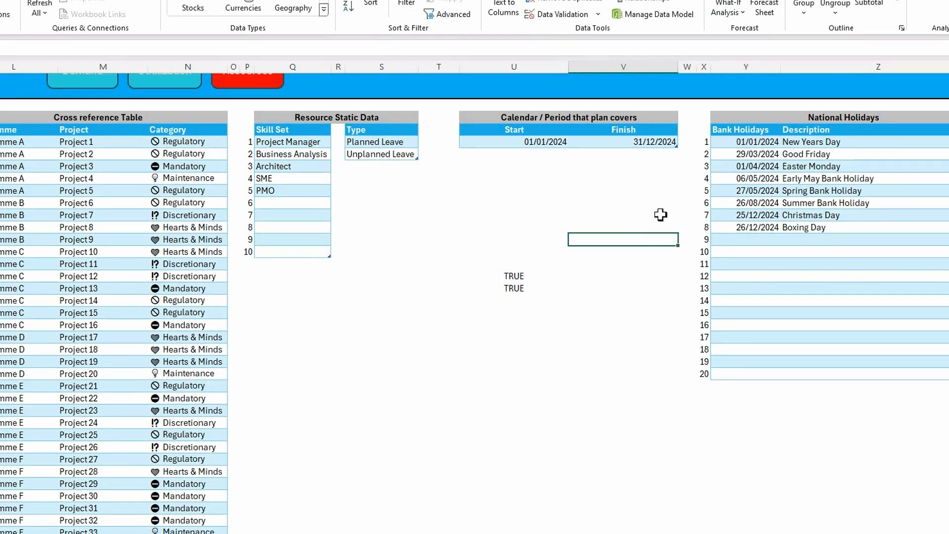
left_click(525, 276)
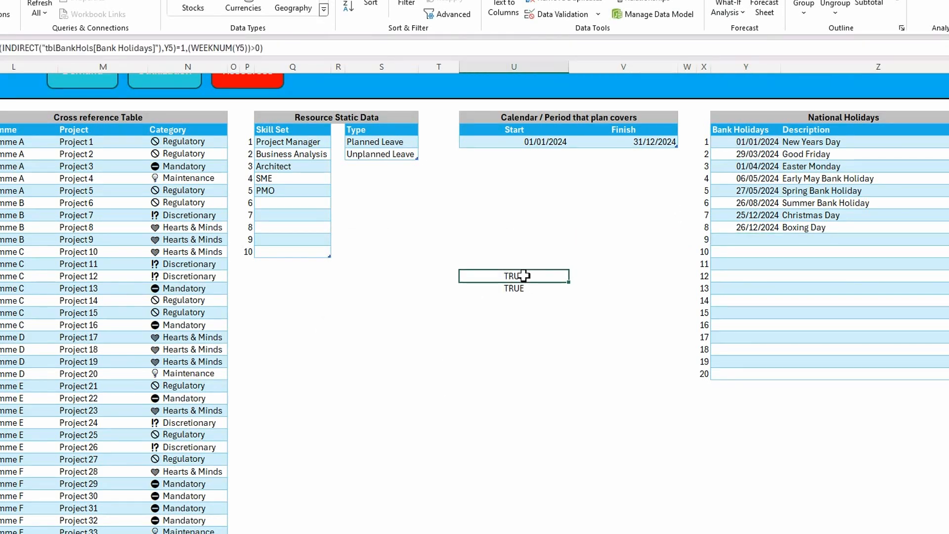
scroll(38, 166, "left", 2)
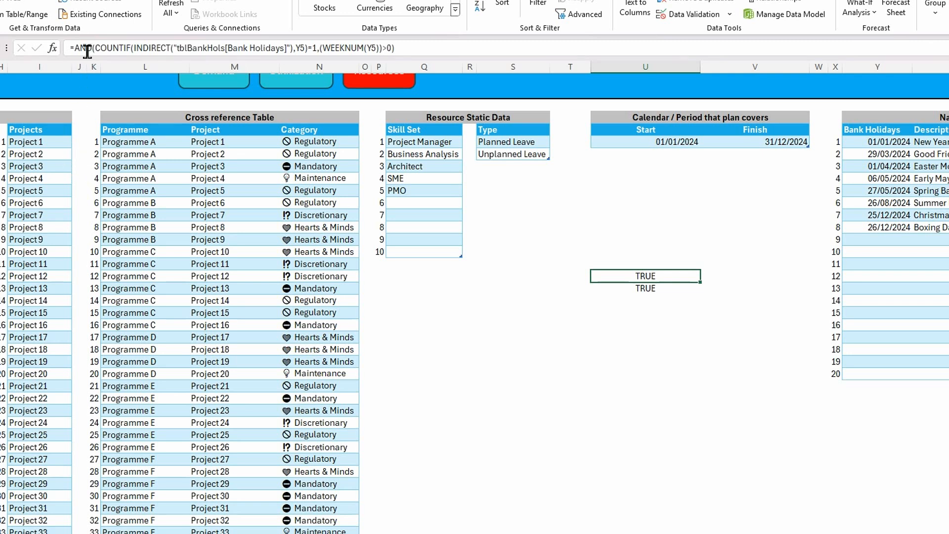
left_click(410, 47)
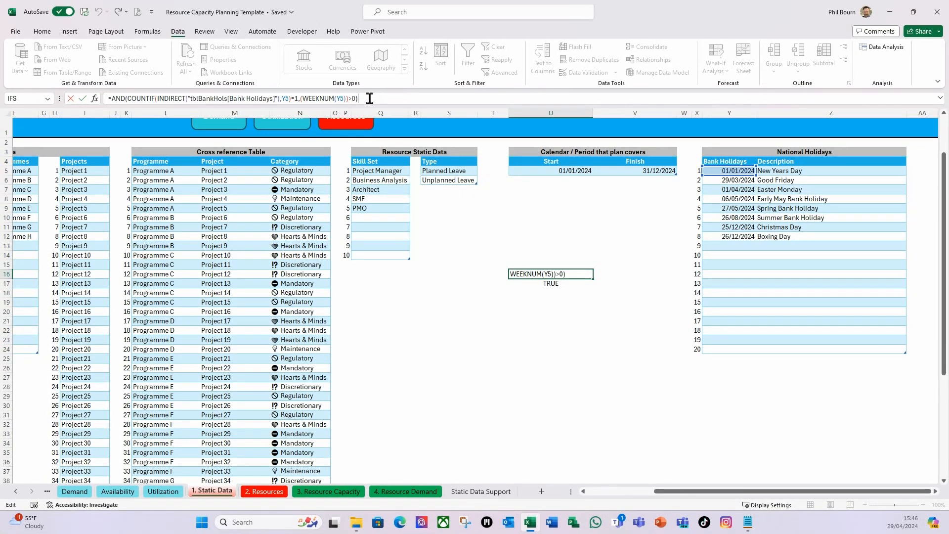
left_click(491, 330)
Delete the two helper formulas in cells U16 and U17
left_click(551, 274)
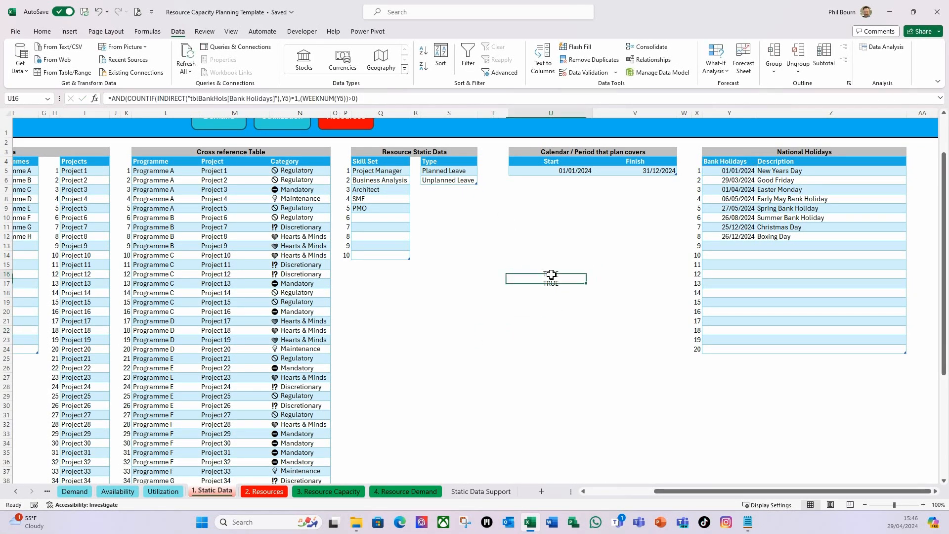
key("Delete")
key("Down")
key("Delete")
key("Down")
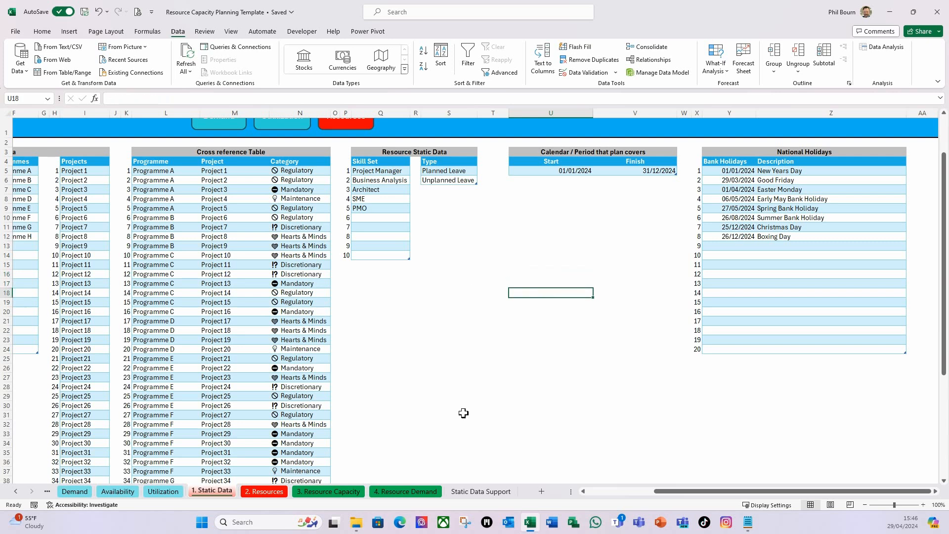
Look across the Static Data tables, then switch to the 2. Resources sheet and look over its resource table
left_click_drag(701, 492, 563, 509)
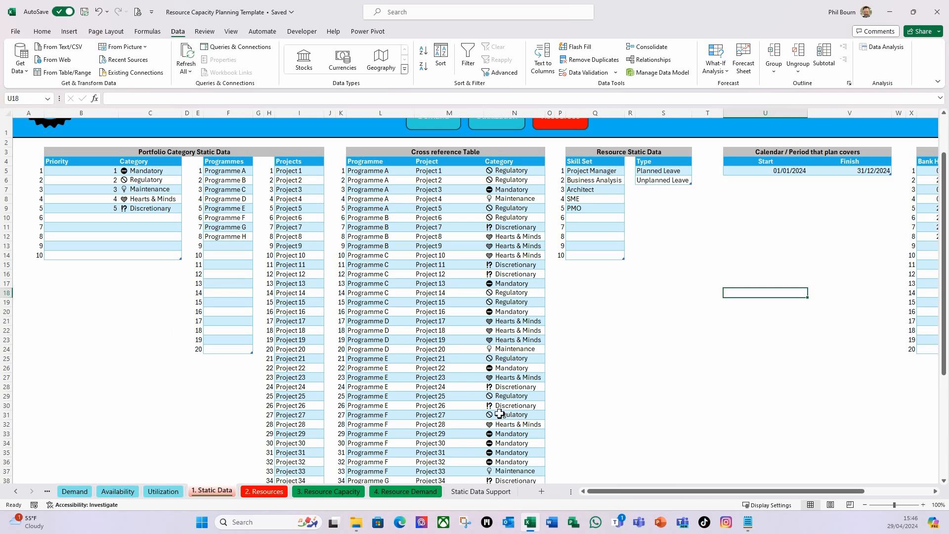
left_click_drag(622, 495, 689, 495)
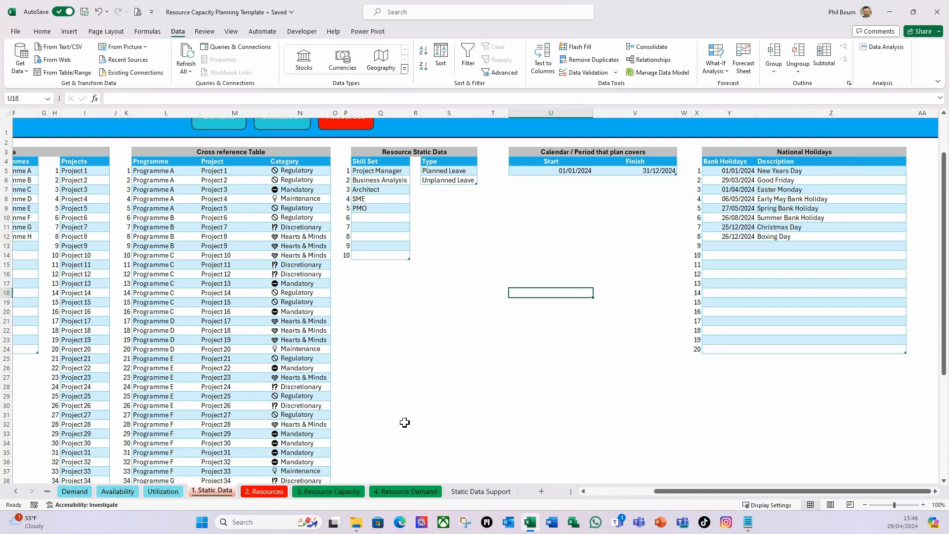
left_click(264, 492)
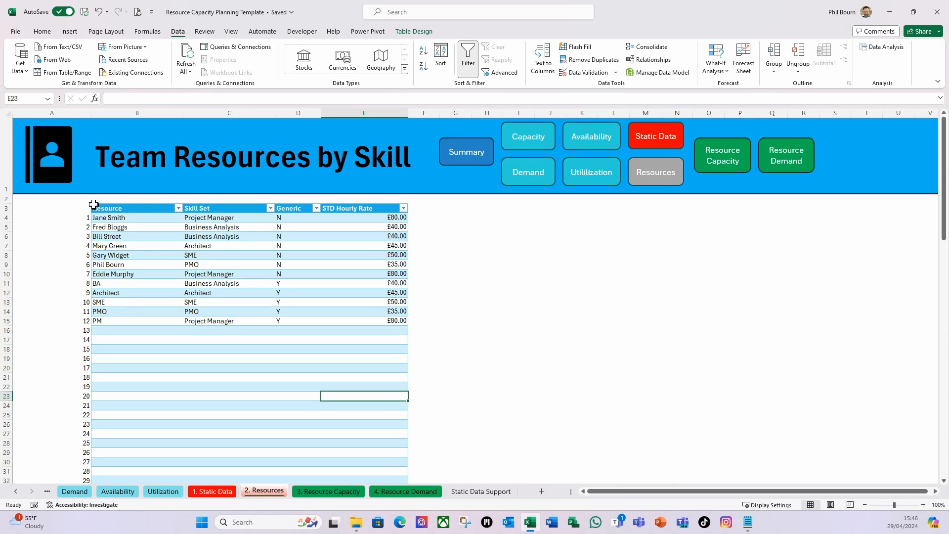
scroll(232, 349, "down", 1)
scroll(233, 350, "up", 1)
Start a COUNTIF formula in cell H5 with tblResources[Resource] as its range
left_click(499, 228)
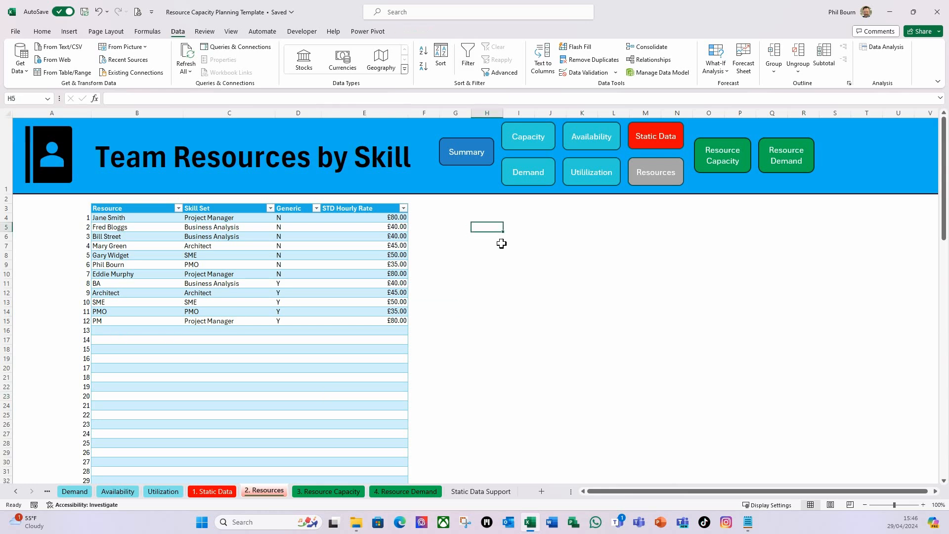
type("=")
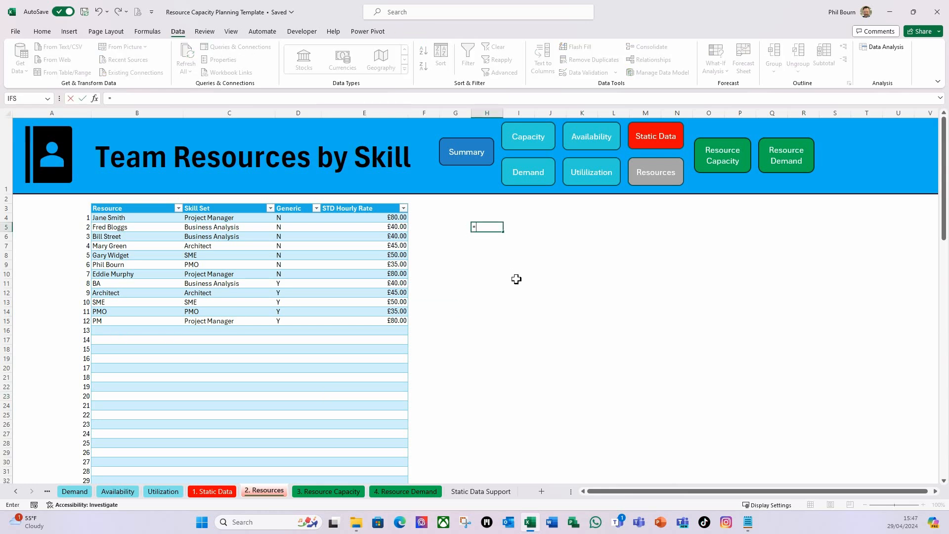
type("coun")
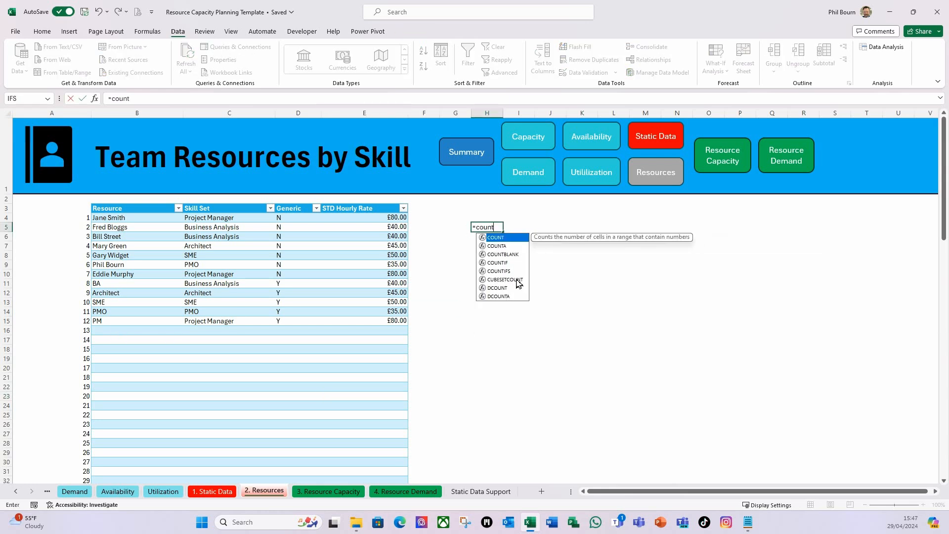
type("t")
double_click(498, 262)
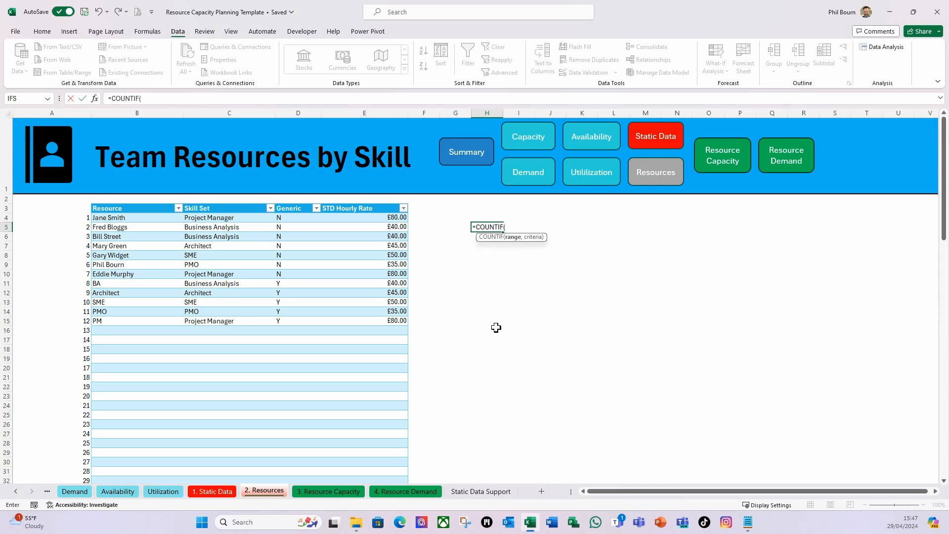
type("tb")
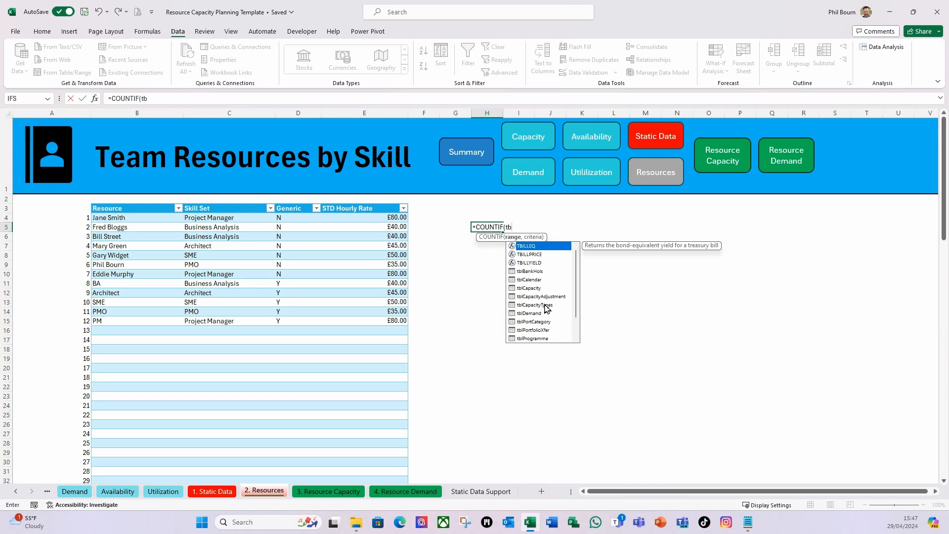
scroll(552, 293, "down", 1)
double_click(538, 331)
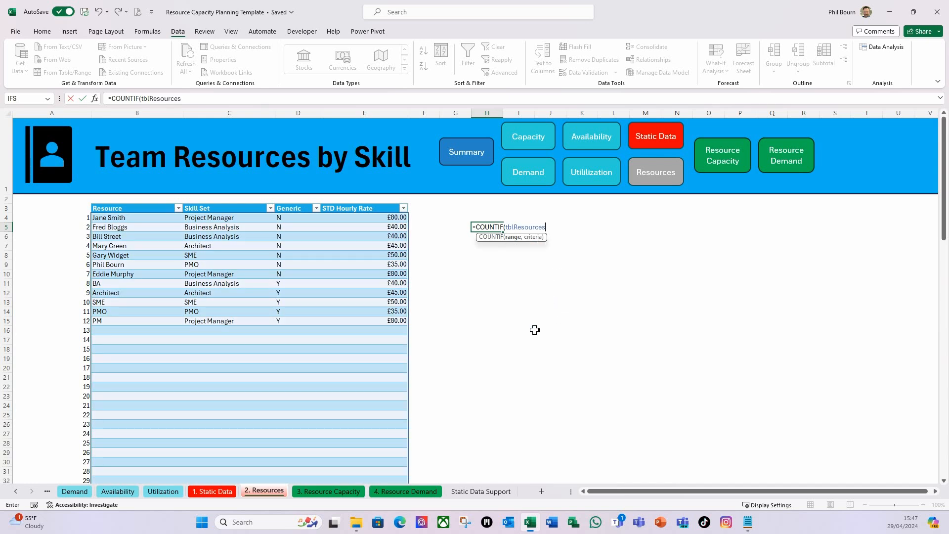
type("[")
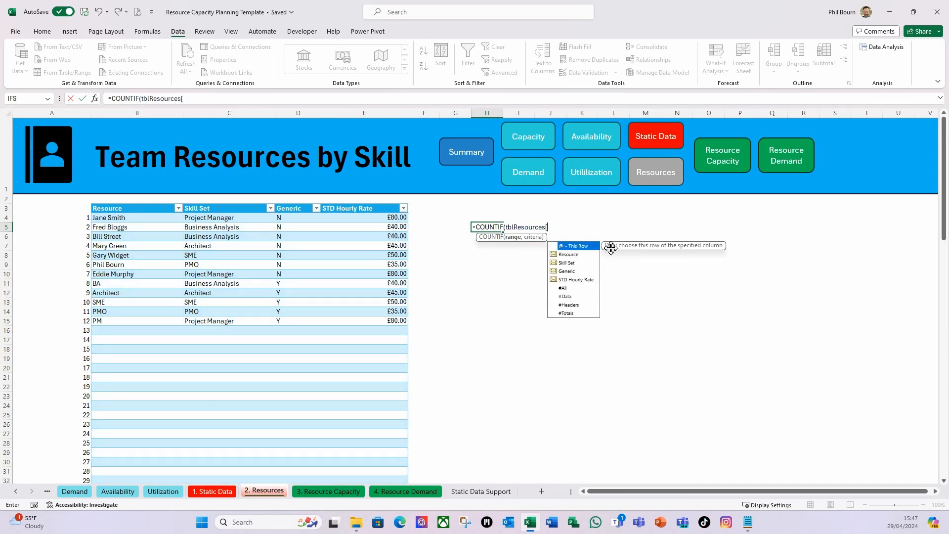
double_click(572, 255)
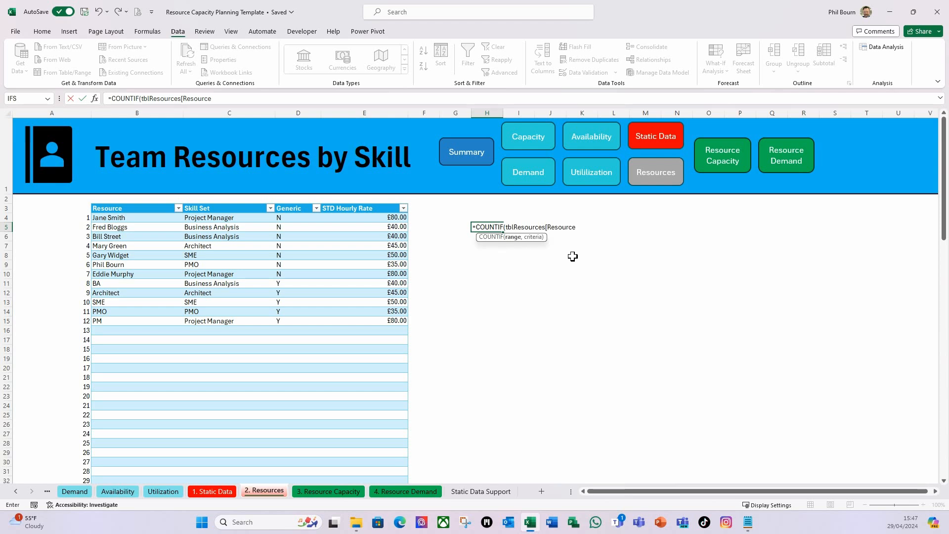
type("],")
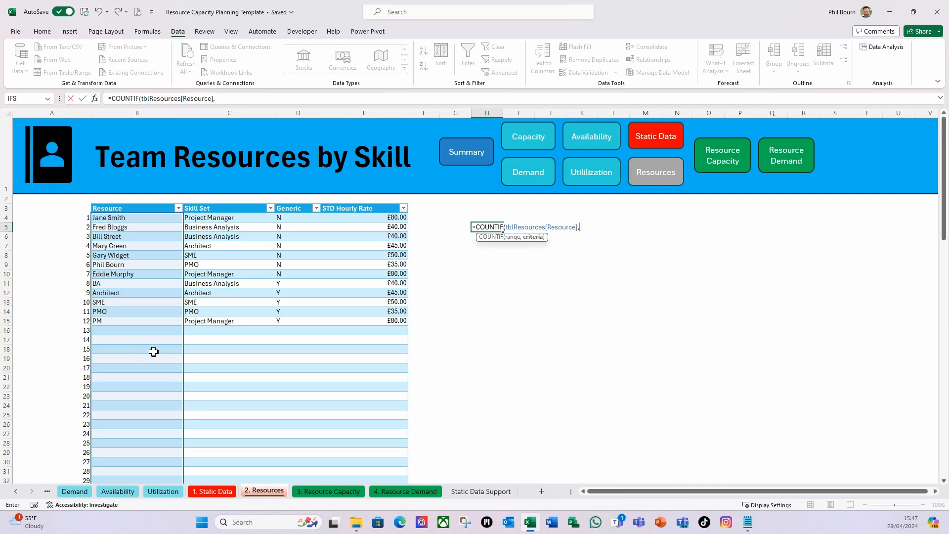
type("b4")
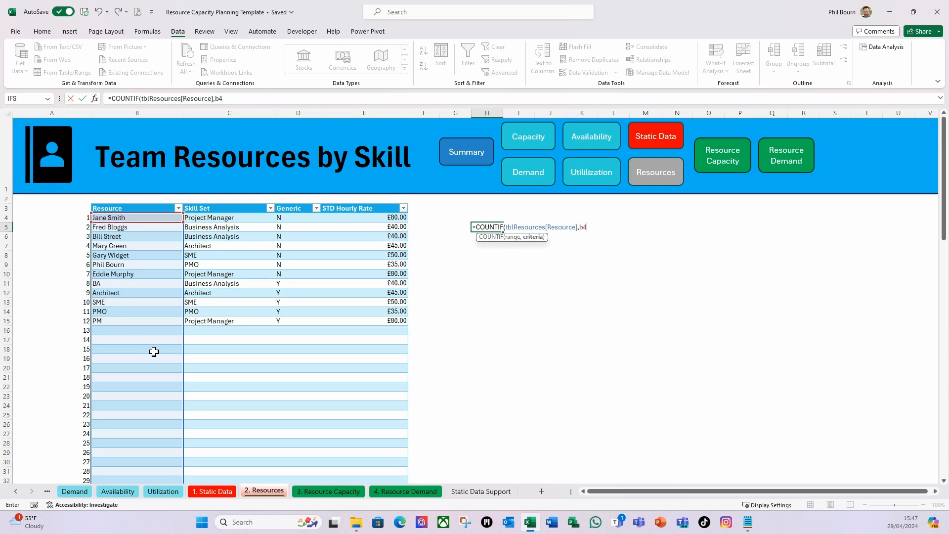
type(")")
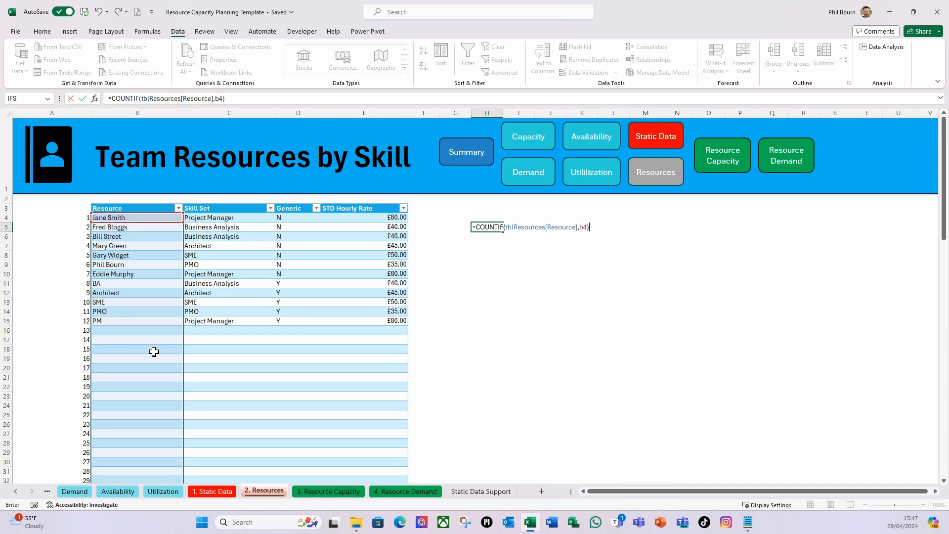
type("=1")
Complete the COUNTIF formula in H5 with B4 as the criterion, test it against 1, and enter it
key("Return")
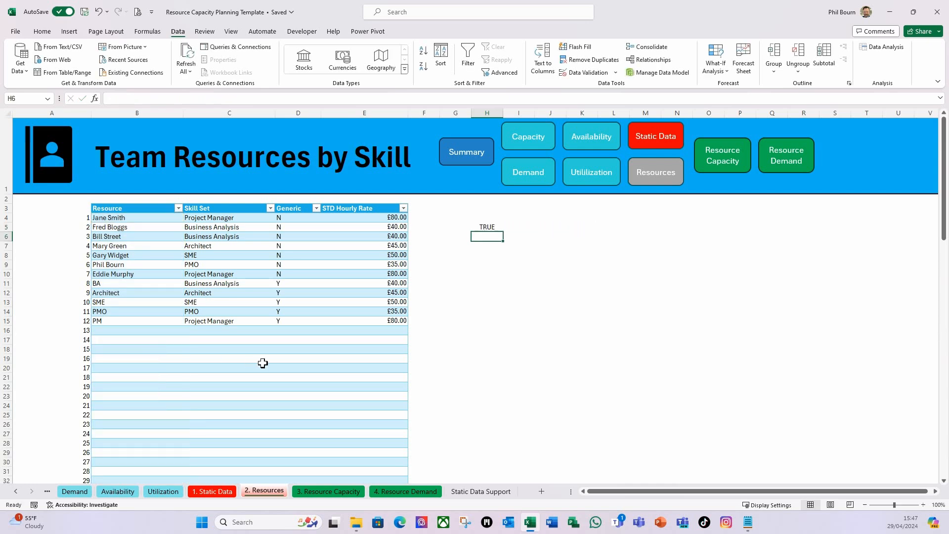
Wrap the table reference in H5 in INDIRECT so the formula reads =COUNTIF(INDIRECT("tblResources[Resource]"),B4)=1
left_click(488, 228)
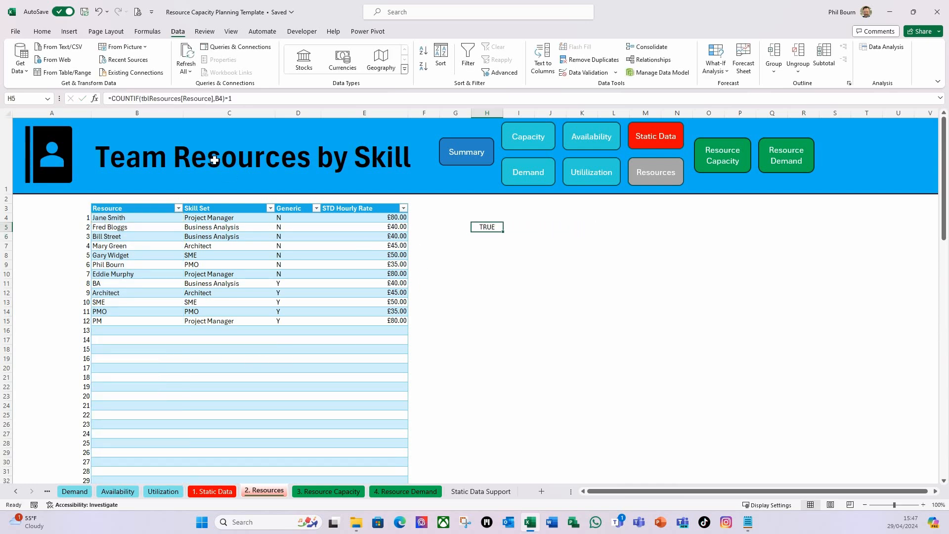
left_click(142, 98)
type("indirect")
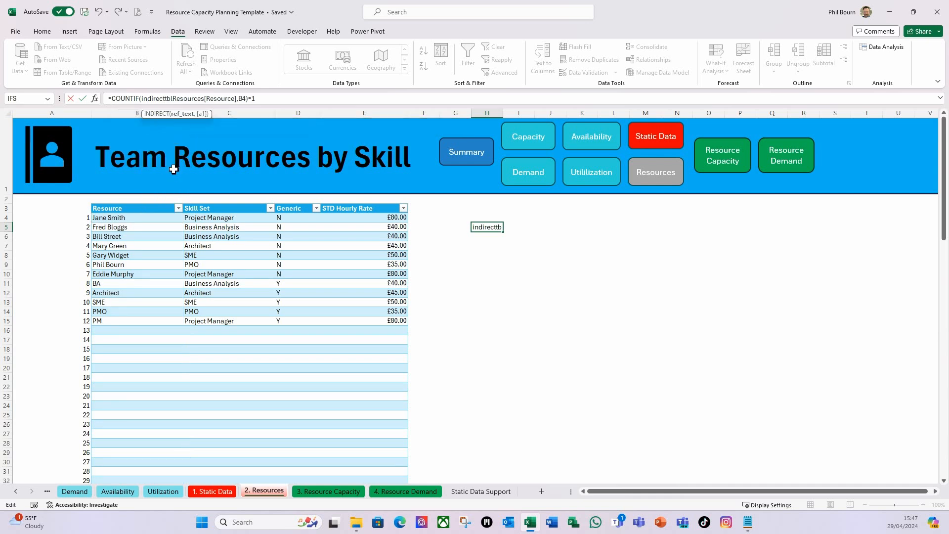
key("Tab")
type("\"")
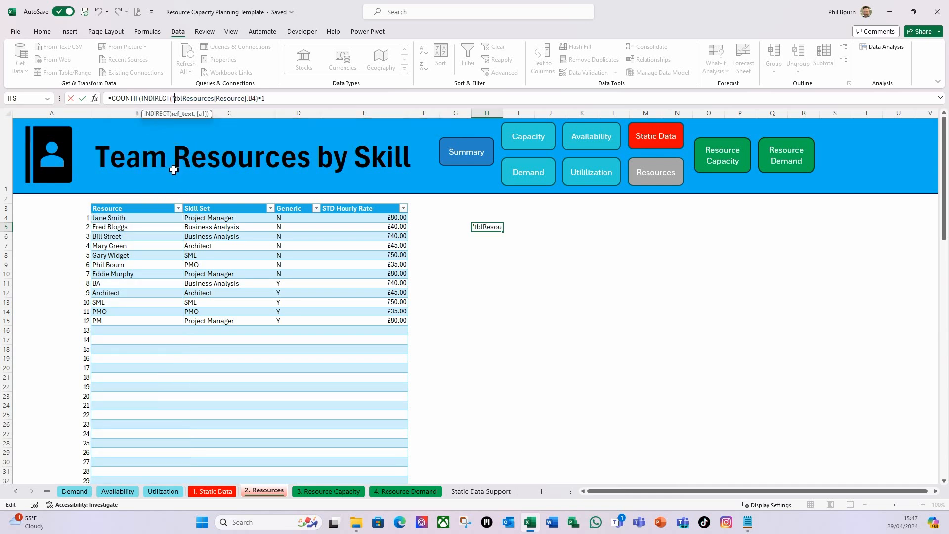
left_click(247, 99)
type("\"")
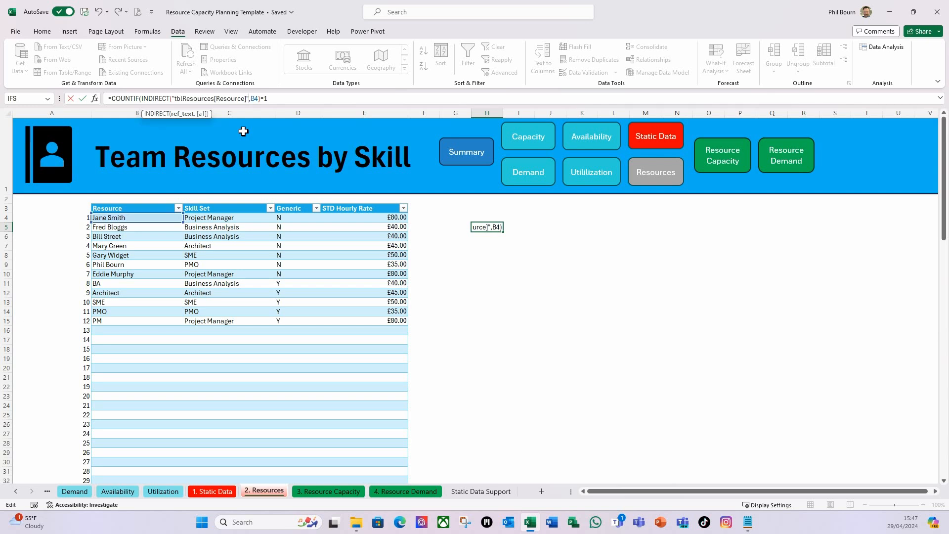
type(")")
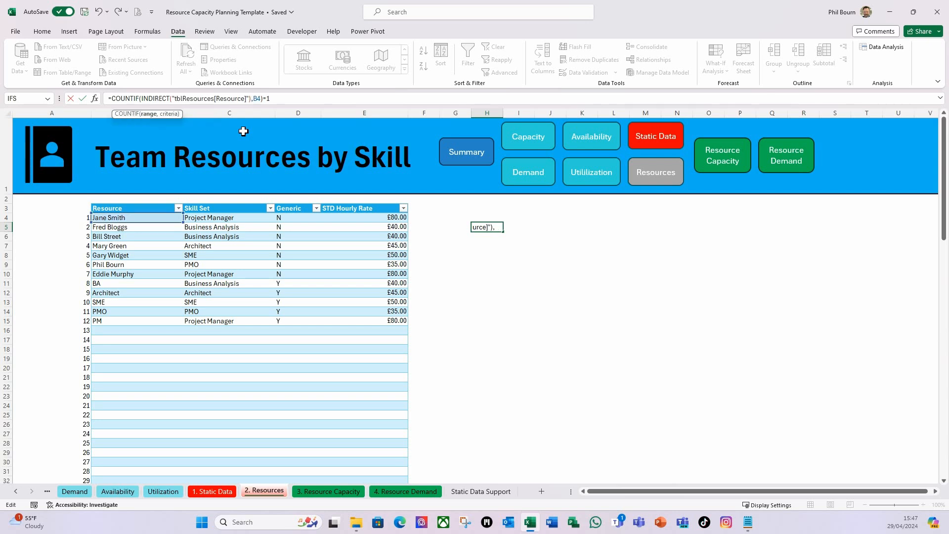
key("Return")
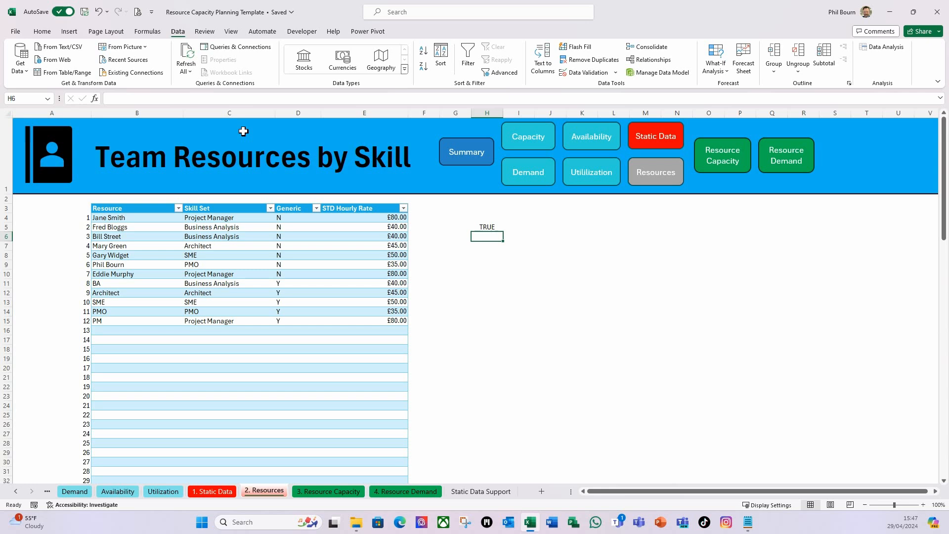
Copy the complete COUNTIF formula text from cell H5, then clear that helper cell
left_click(492, 226)
left_click(282, 101)
key("ctrl+a")
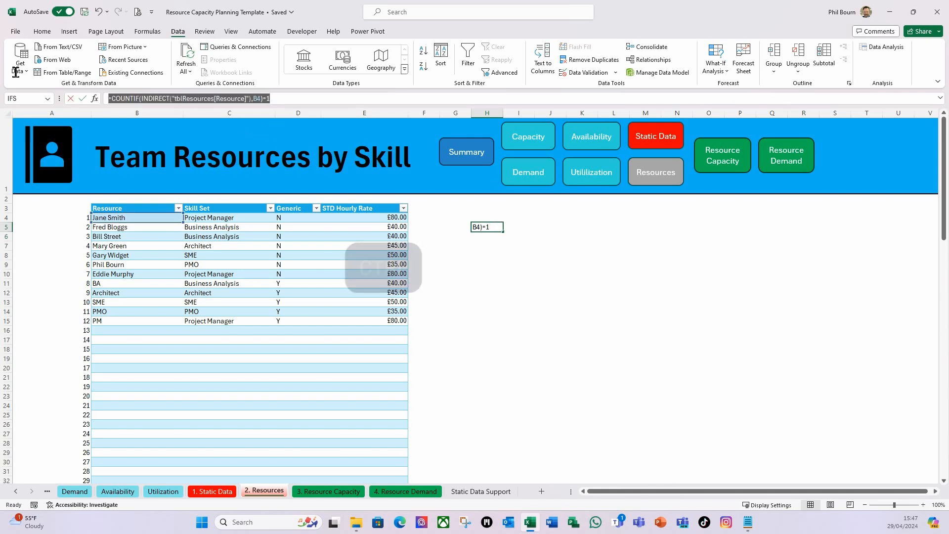
key("ctrl+c")
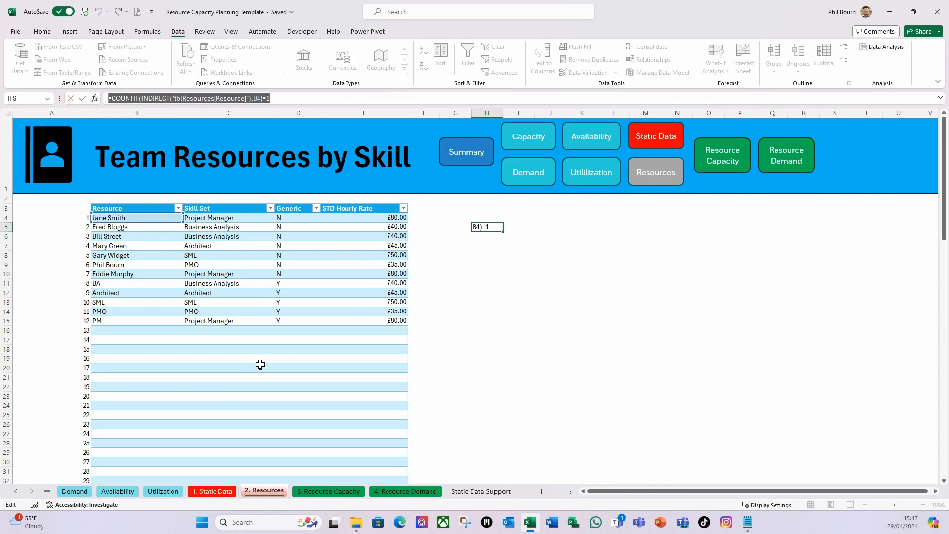
key("Escape")
key("Delete")
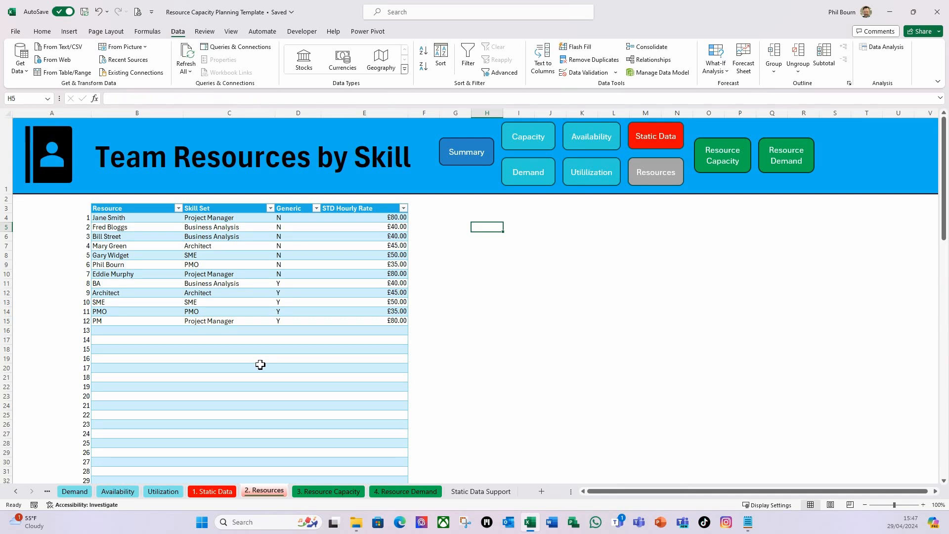
Give the whole Resource column, B4 to B103, a custom data validation rule using the copied COUNTIF formula
left_click(134, 221)
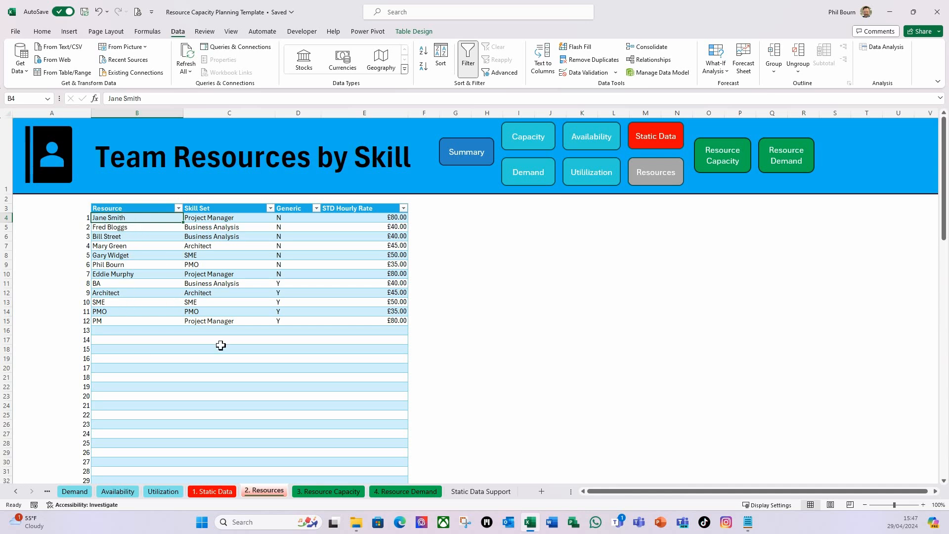
key("shift")
key("ctrl+shift+Down")
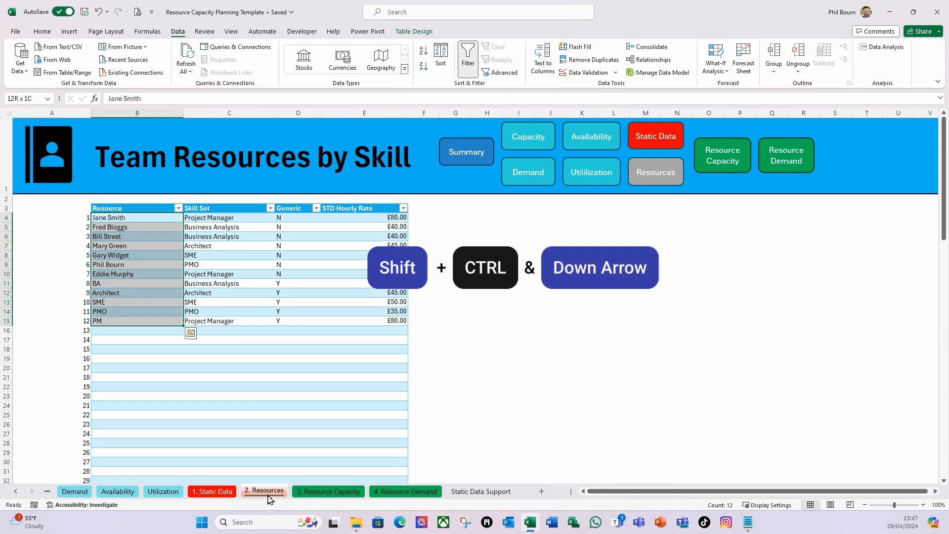
key("ctrl+shift+Down")
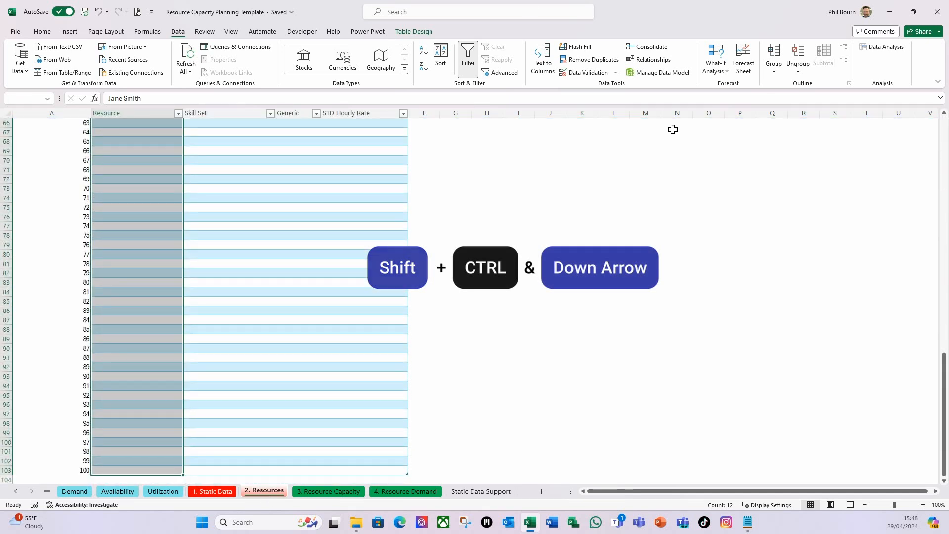
left_click(616, 74)
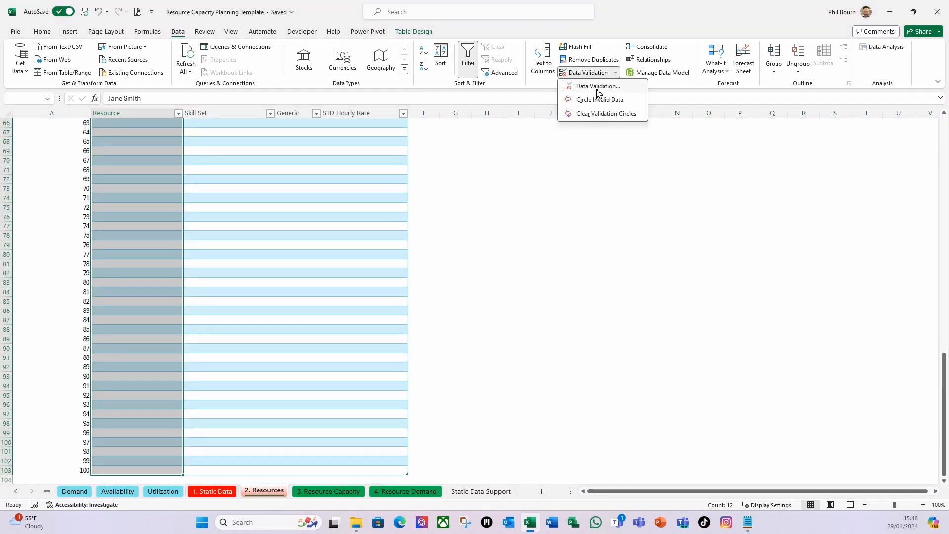
left_click(598, 87)
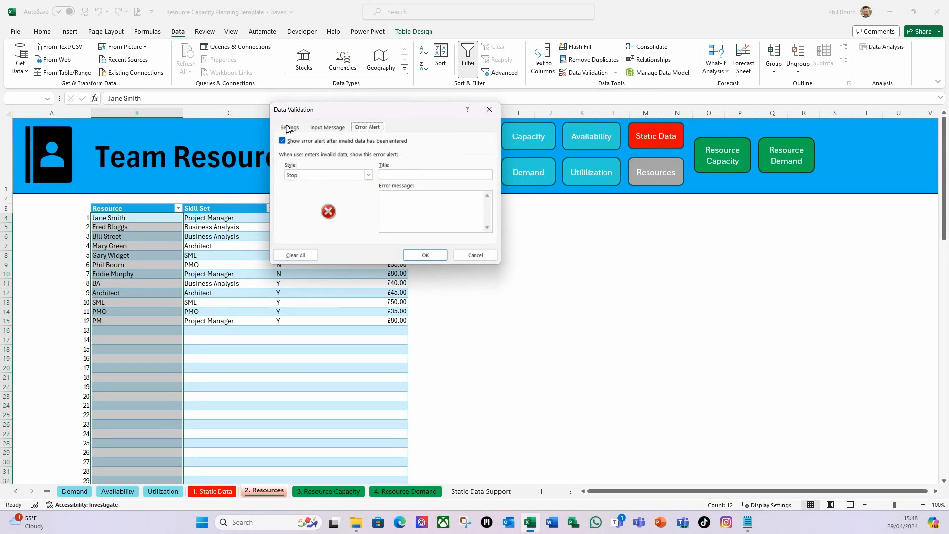
left_click(290, 129)
left_click(353, 160)
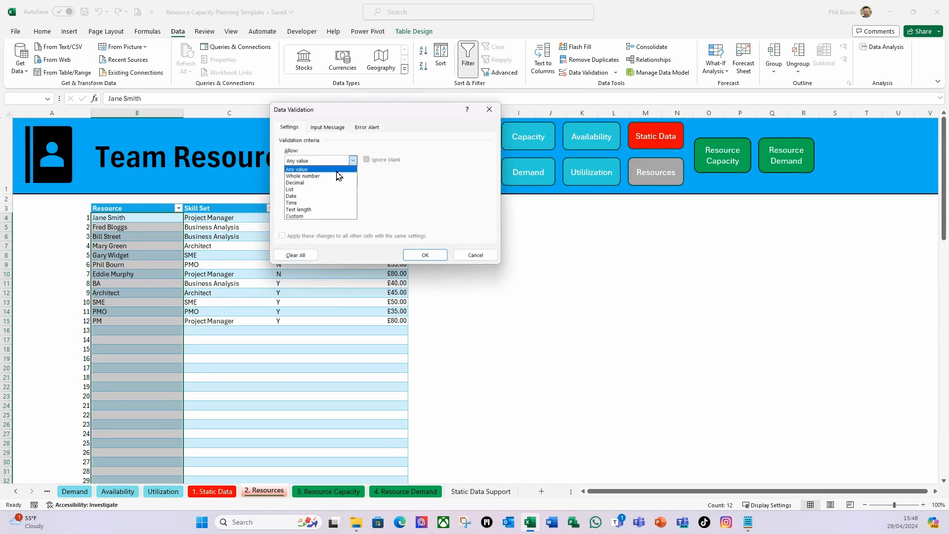
left_click(303, 216)
left_click(293, 203)
key("ctrl+v")
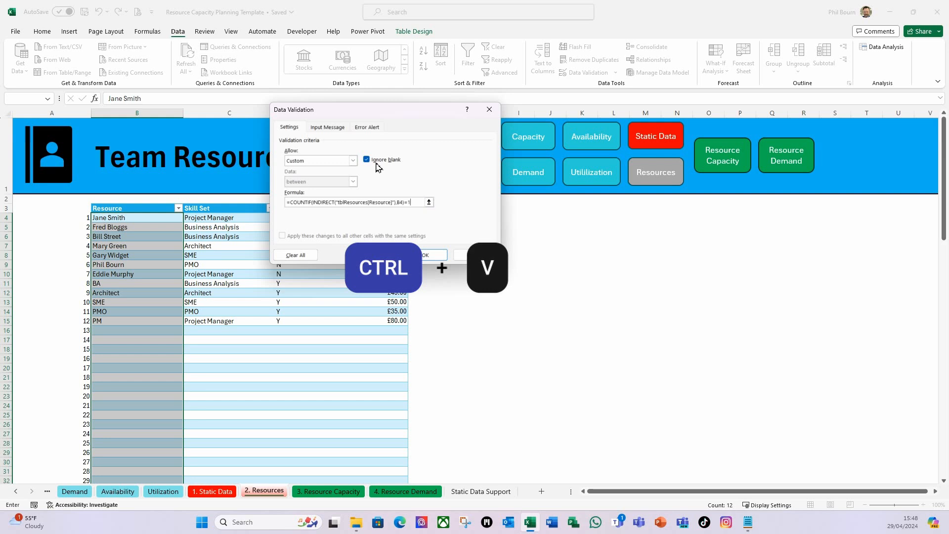
Add a Stop error alert titled "Resources" with the message "Must be a unique value." and apply the validation
left_click(372, 128)
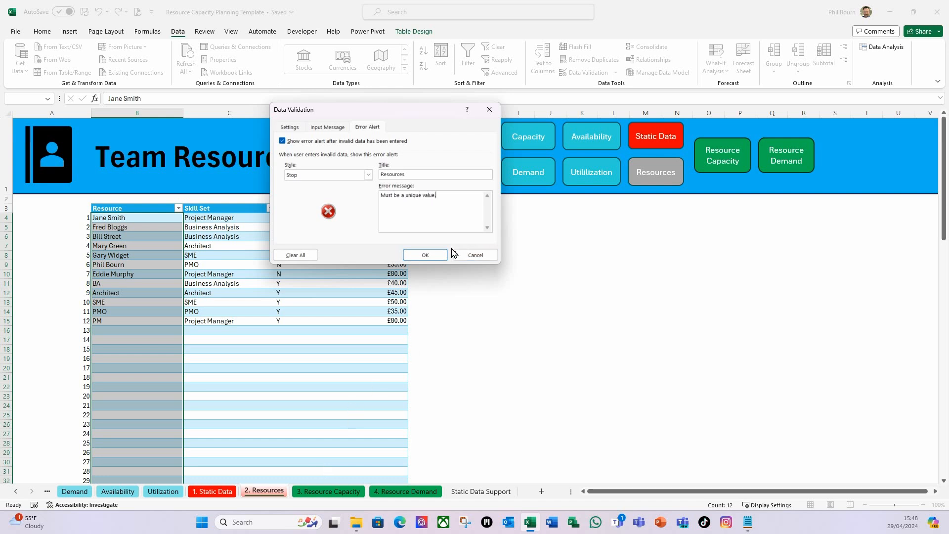
left_click(431, 255)
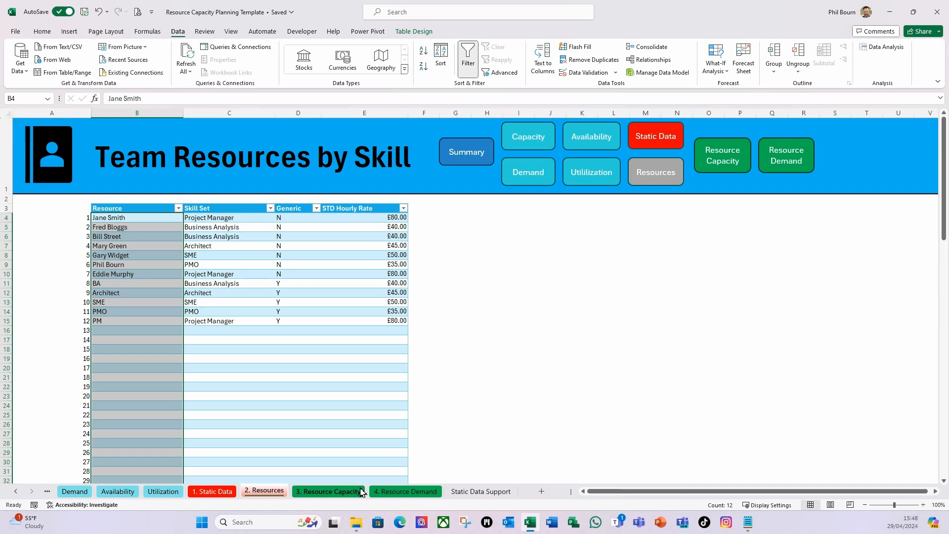
Add conditional formatting that highlights duplicate values in the Resource column
left_click(42, 32)
left_click(466, 74)
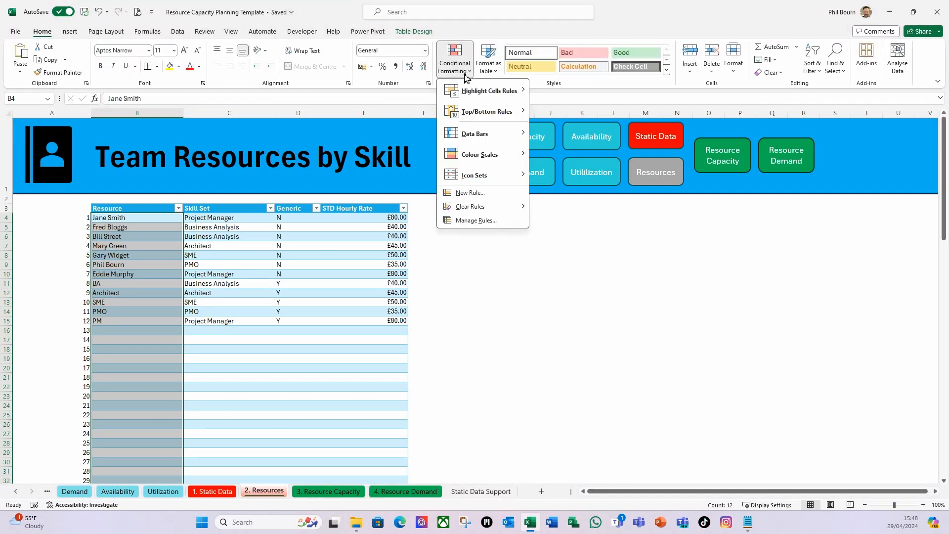
mouse_move(465, 95)
left_click(556, 219)
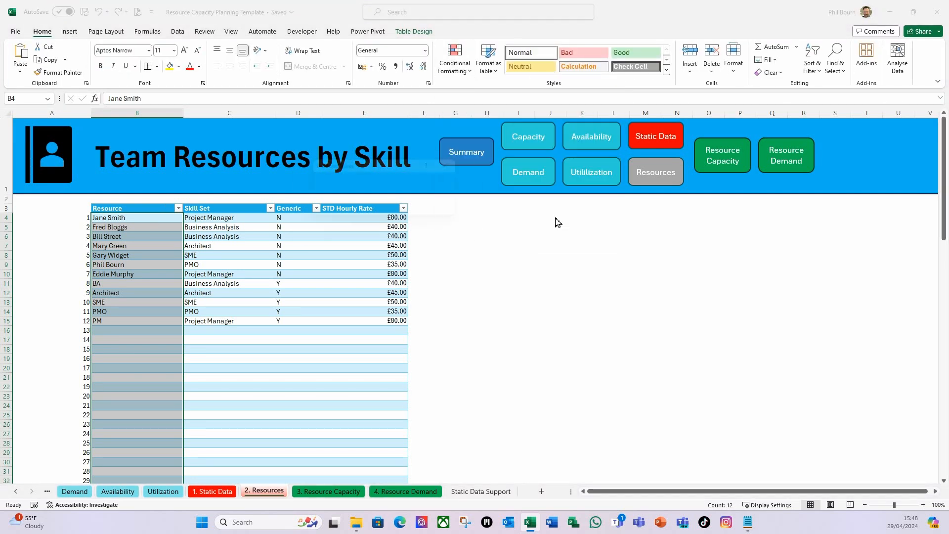
left_click(410, 212)
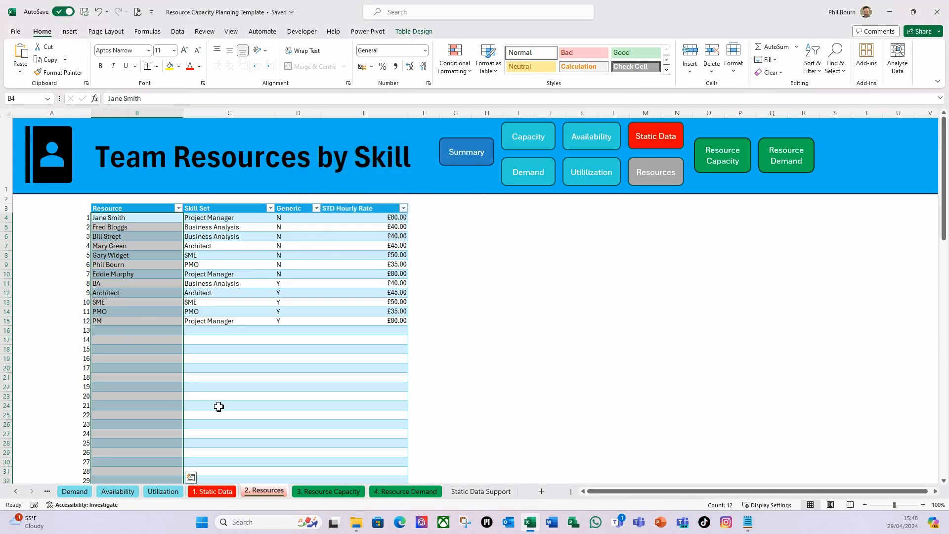
Test the uniqueness rule by trying "PM" and "pm" in the first empty Resource cell, B16, cancelling each entry
left_click(115, 369)
left_click(110, 331)
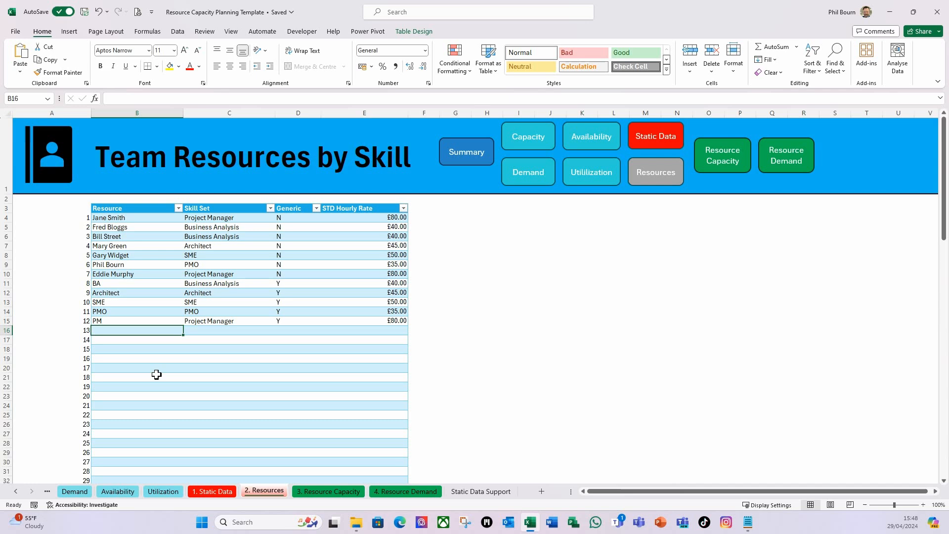
type("PM")
key("Return")
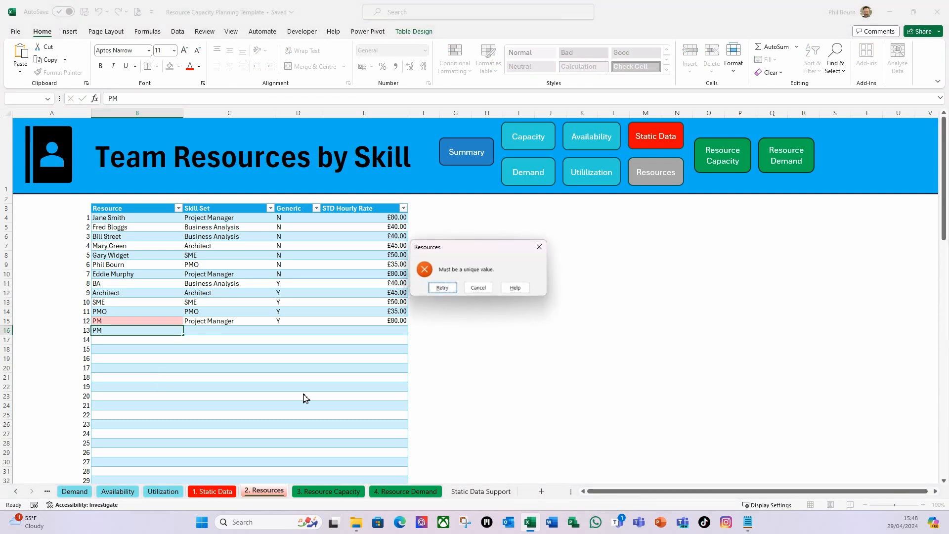
left_click(482, 287)
type("pm")
key("Return")
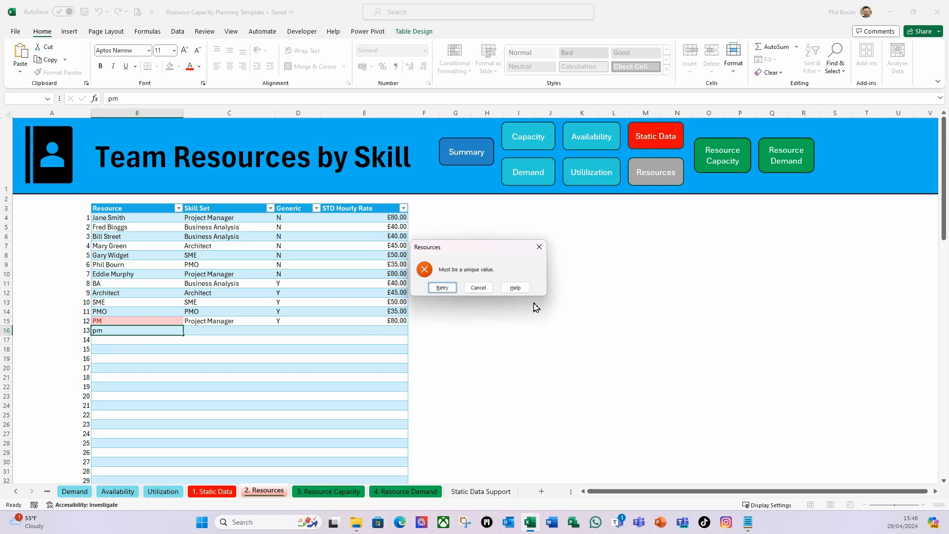
left_click(477, 289)
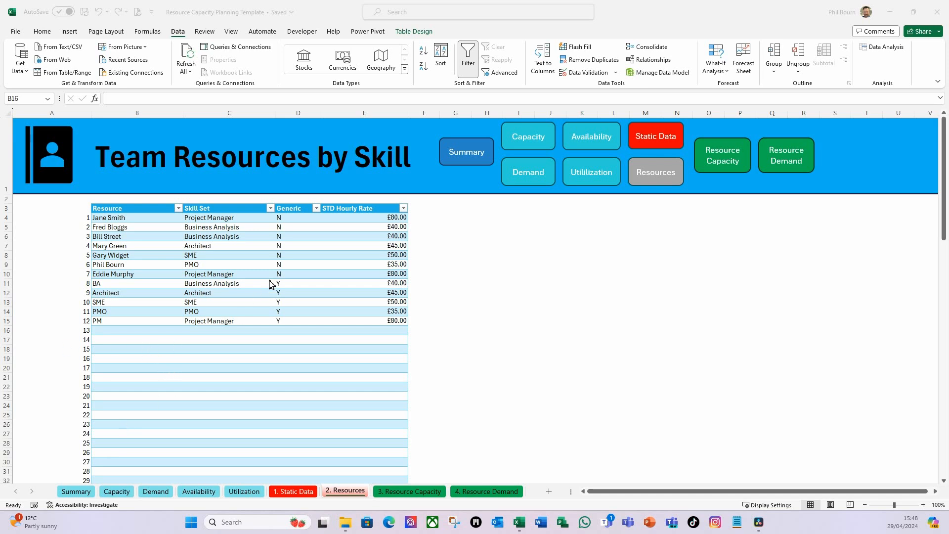
Set data validation on the whole STD Hourly Rate column to allow decimals greater than or equal to 0
left_click(364, 218)
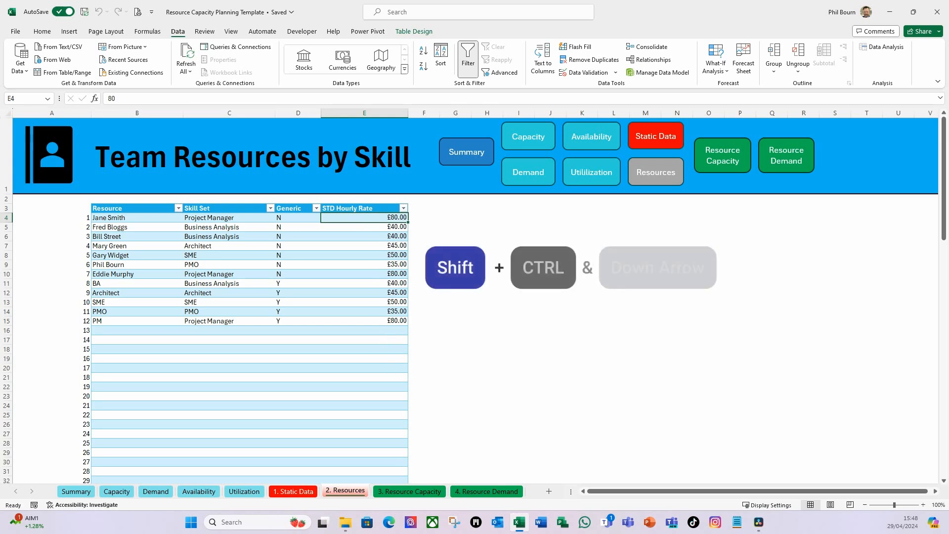
key("ctrl+shift+Down")
key("ctrl+shift+Down")
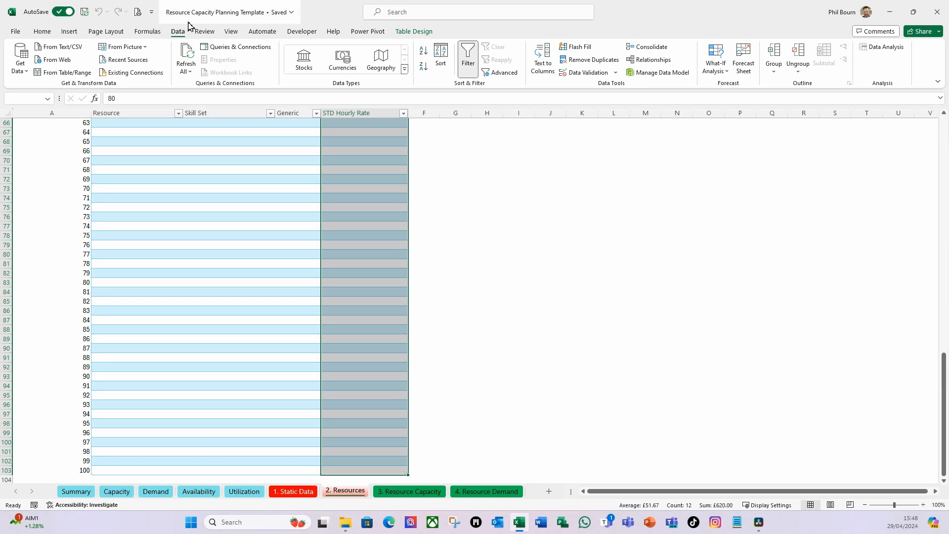
left_click(615, 73)
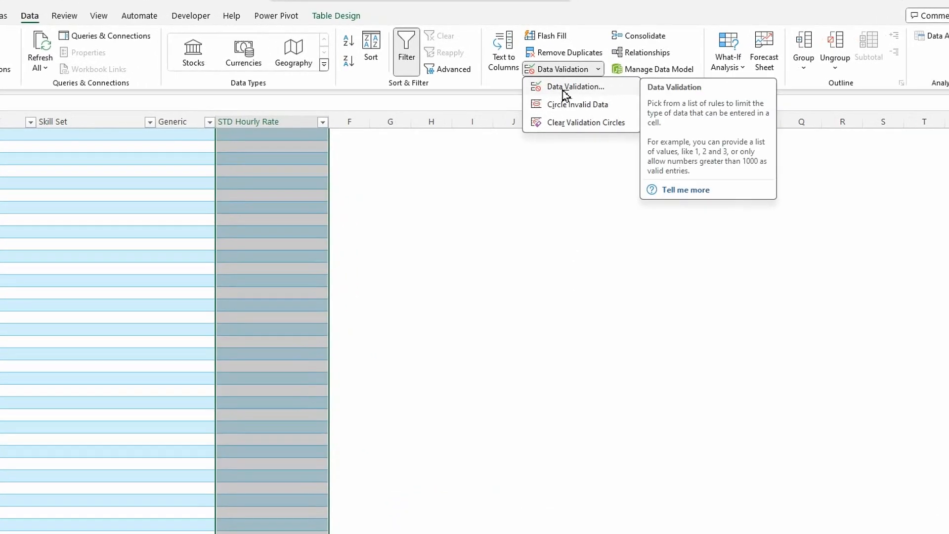
left_click(593, 89)
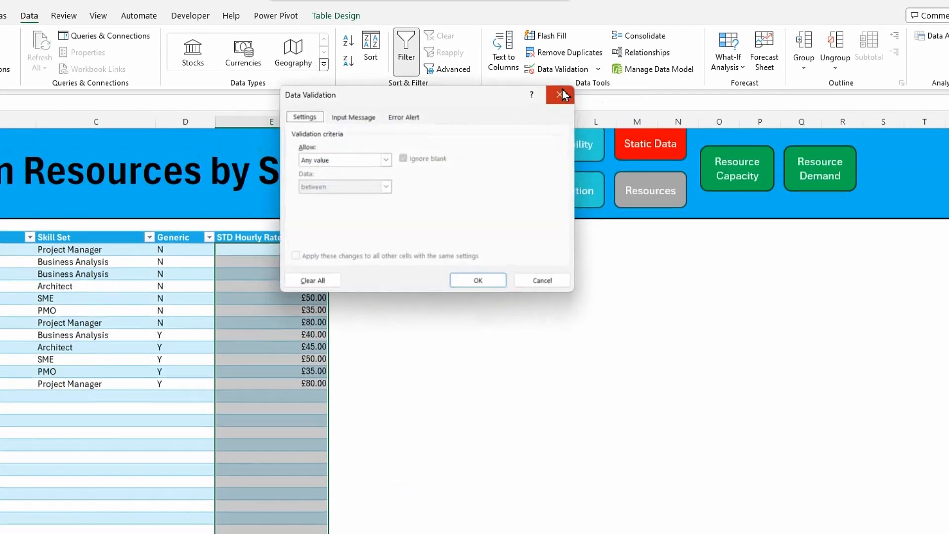
left_click(385, 159)
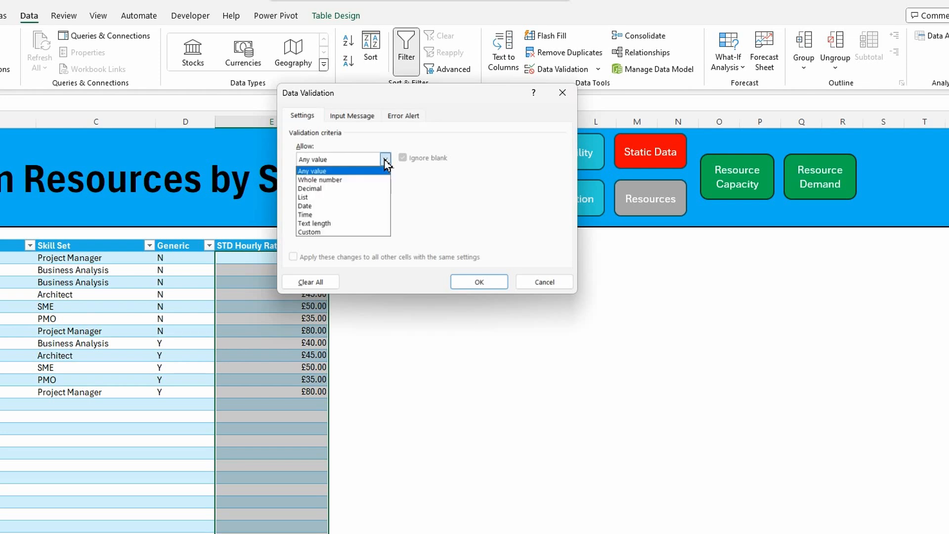
left_click(304, 191)
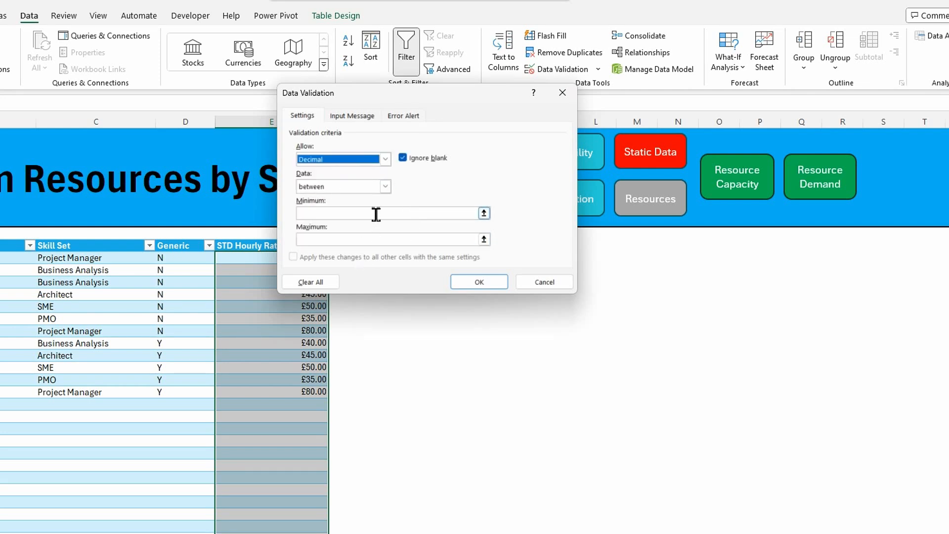
left_click(385, 186)
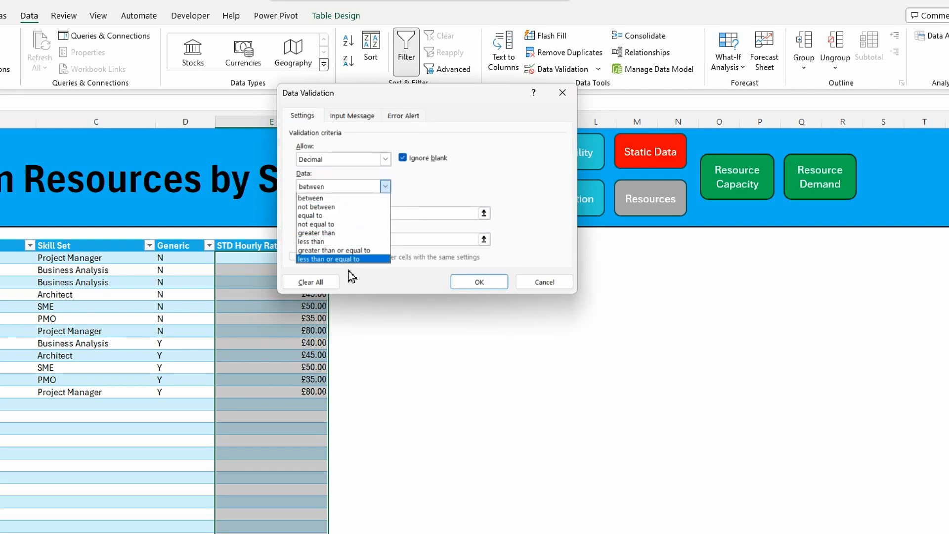
left_click(329, 250)
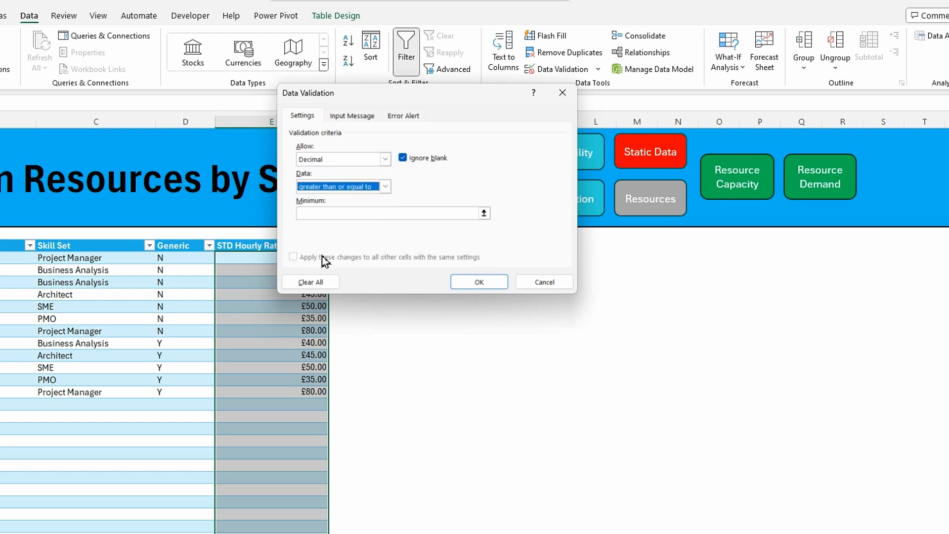
left_click(317, 213)
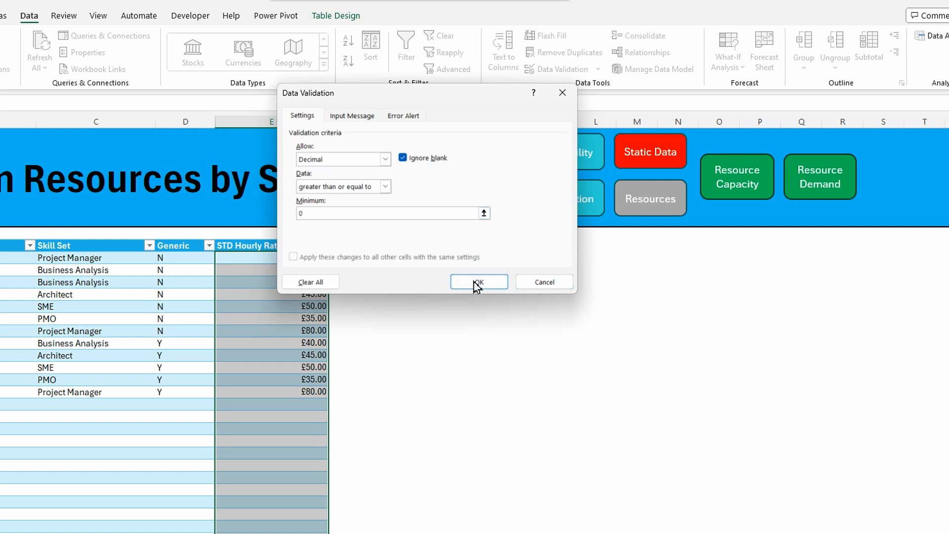
Add an error alert titled "Hourly Rate" with the message "Must be a valid number" and apply the validation
left_click(403, 116)
left_click(439, 176)
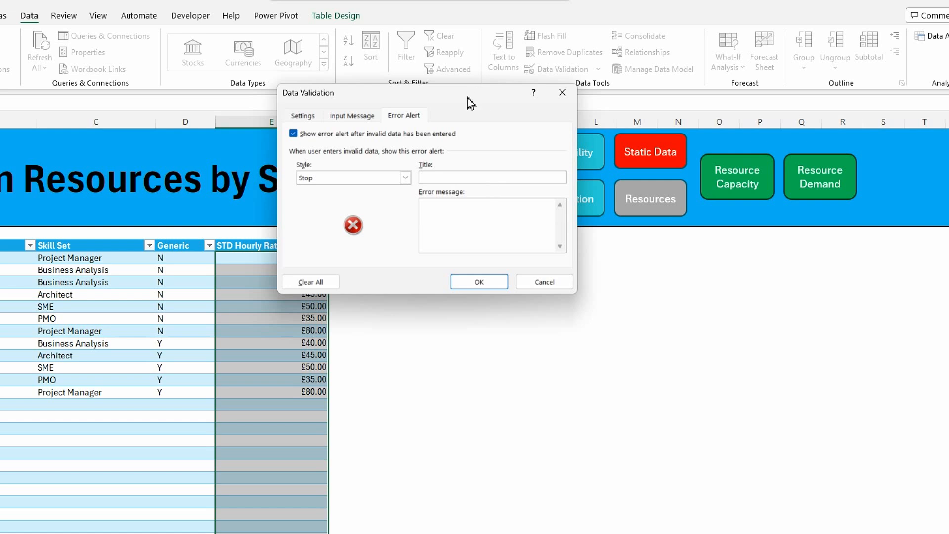
left_click_drag(467, 97, 600, 90)
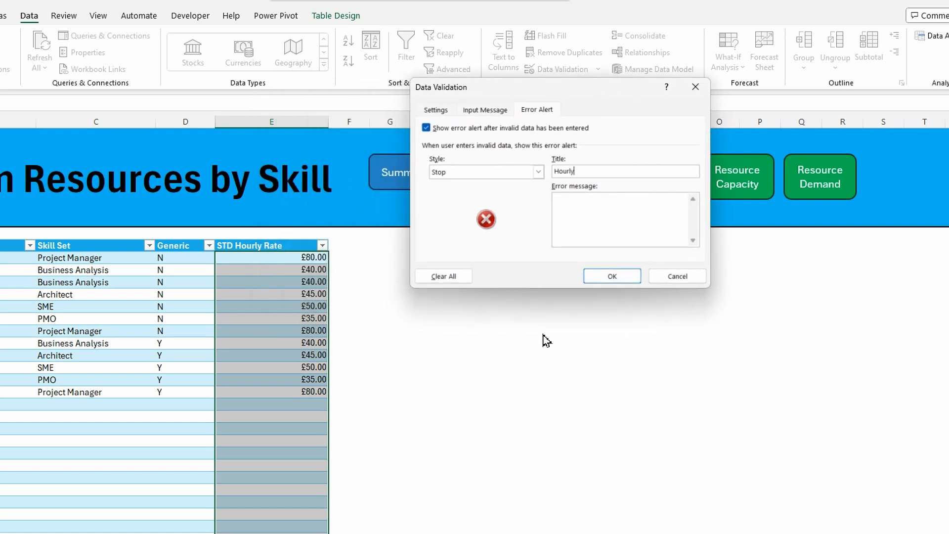
left_click(587, 210)
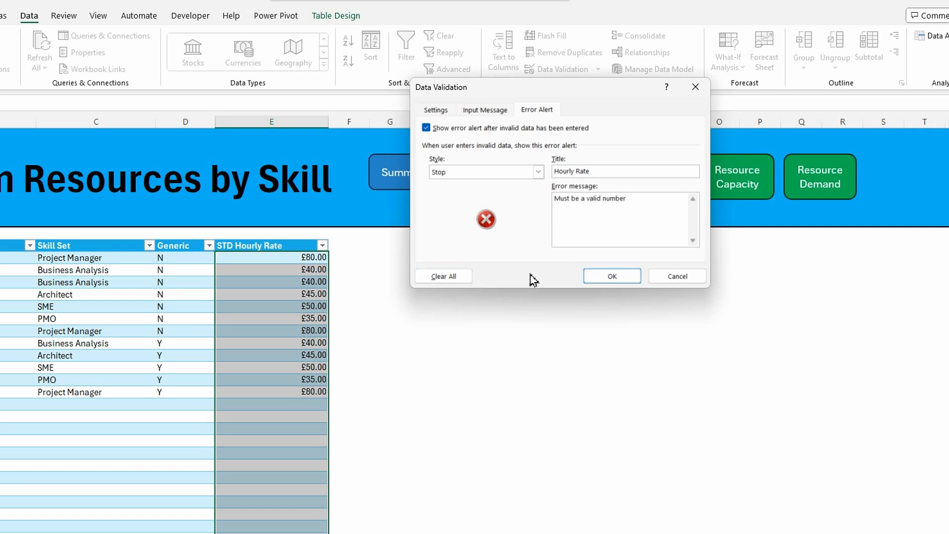
left_click(612, 277)
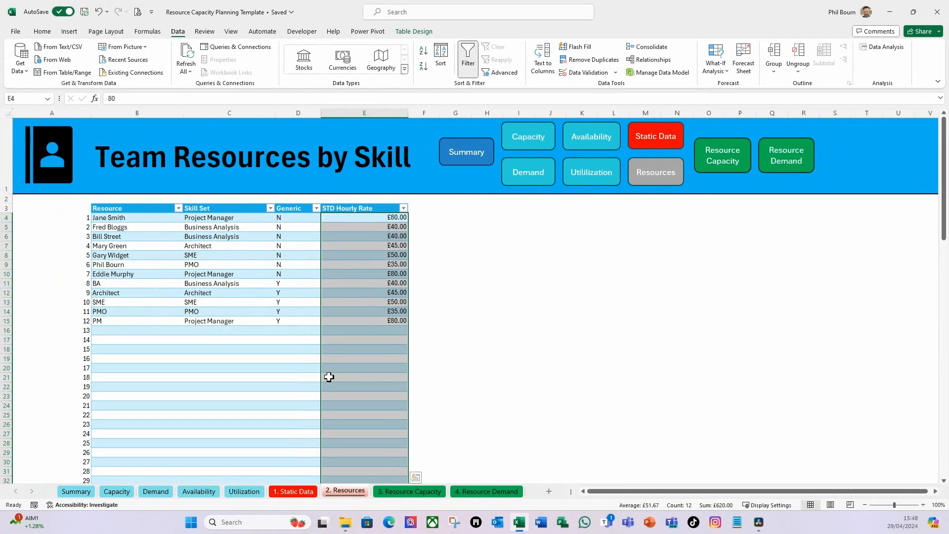
left_click(300, 232)
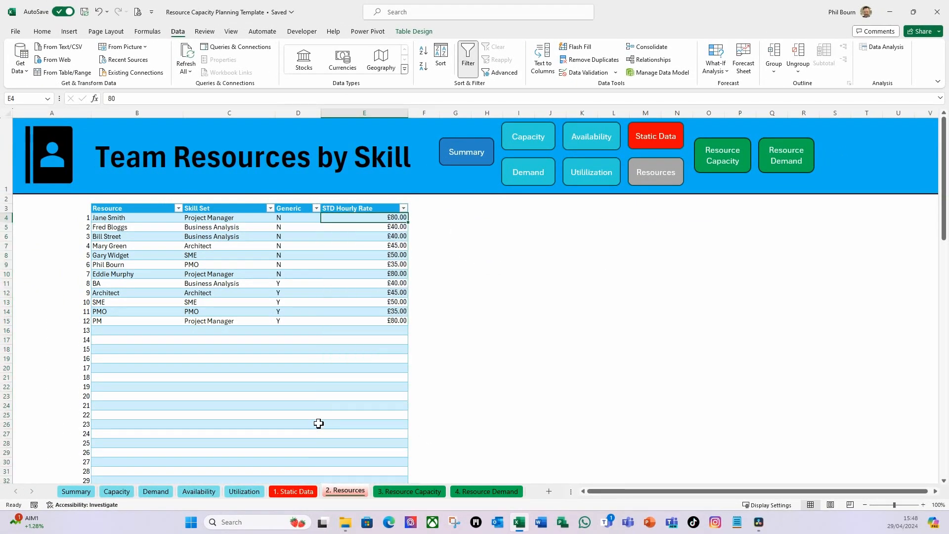
left_click(130, 330)
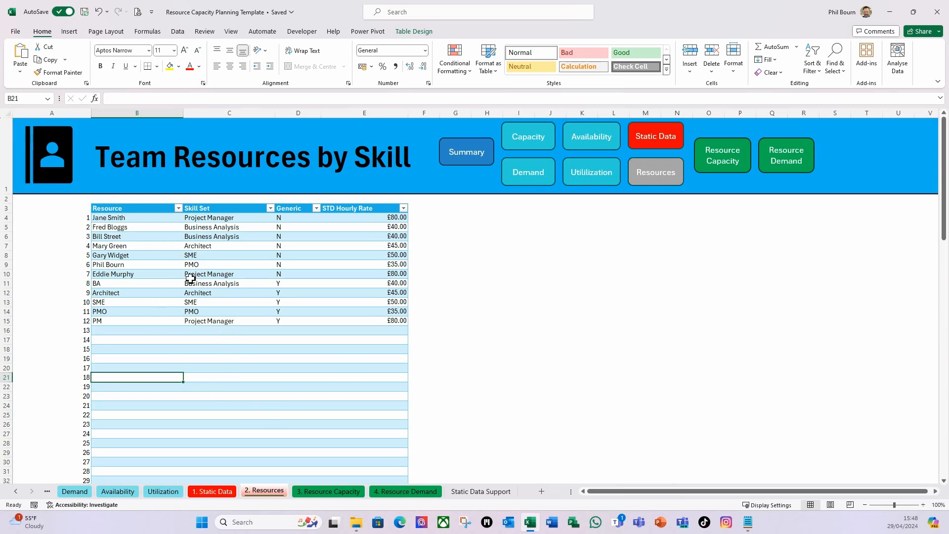
Switch to the Resource Capacity sheet and examine the resource choices offered in its first empty Resource cell, B10
left_click(320, 493)
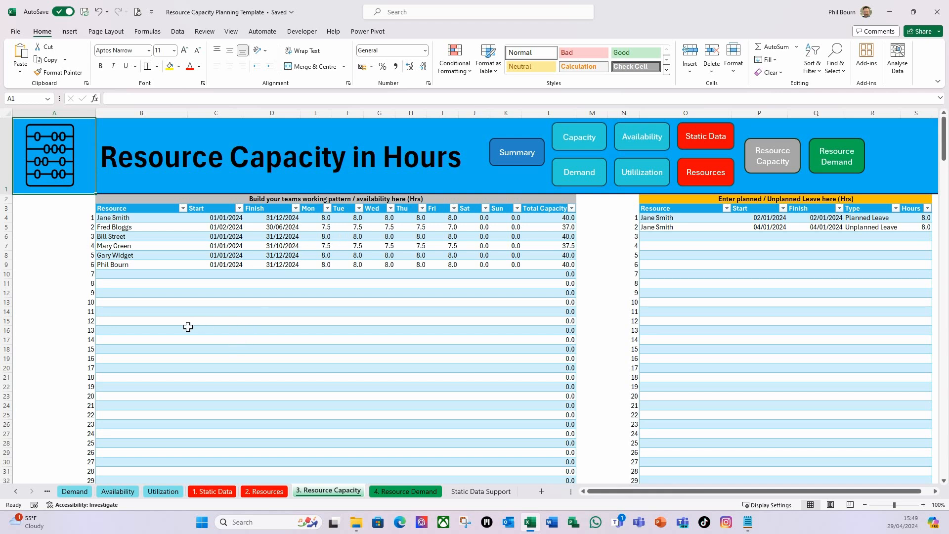
left_click(112, 274)
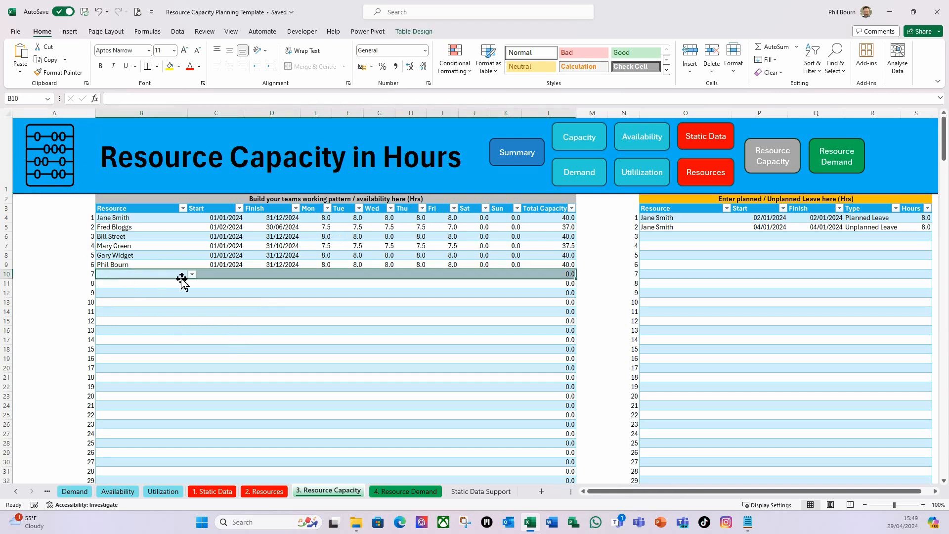
left_click(193, 275)
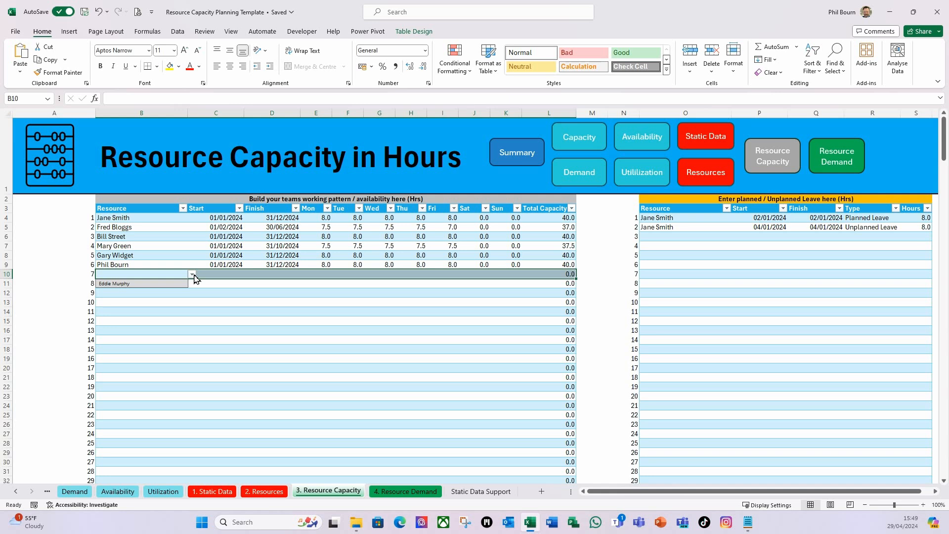
left_click(134, 275)
left_click_drag(137, 314, 137, 302)
left_click(134, 264)
left_click(133, 274)
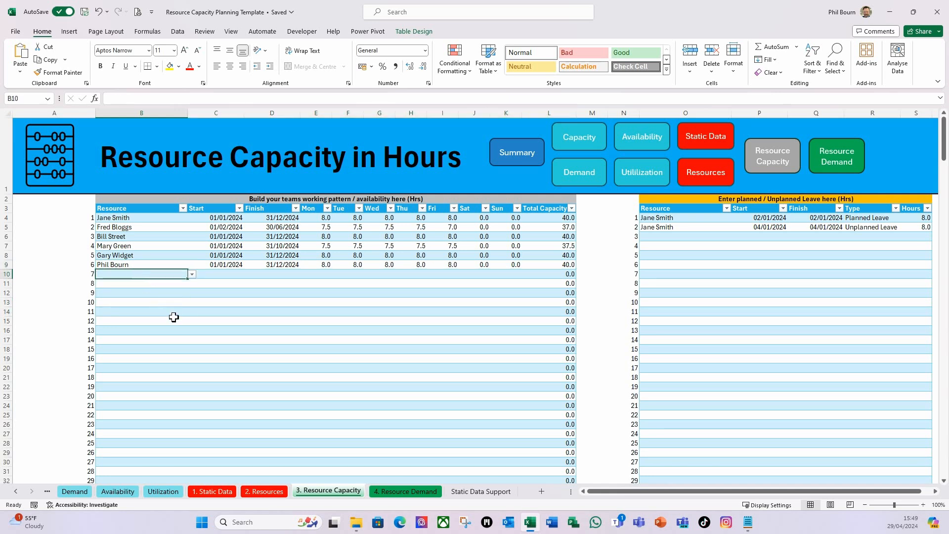
Hide the Static Data Support sheet and unhide the Resource Capacity Support sheet
right_click(483, 491)
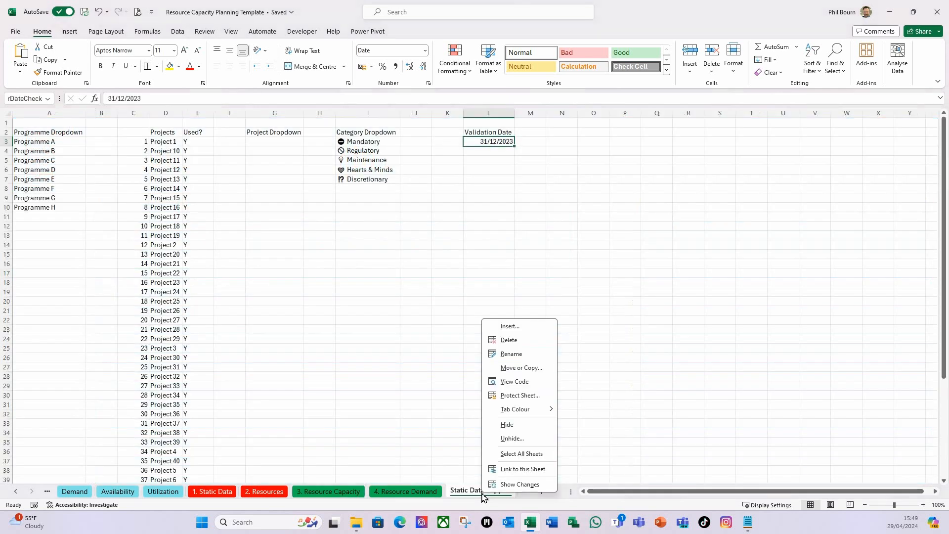
left_click(509, 424)
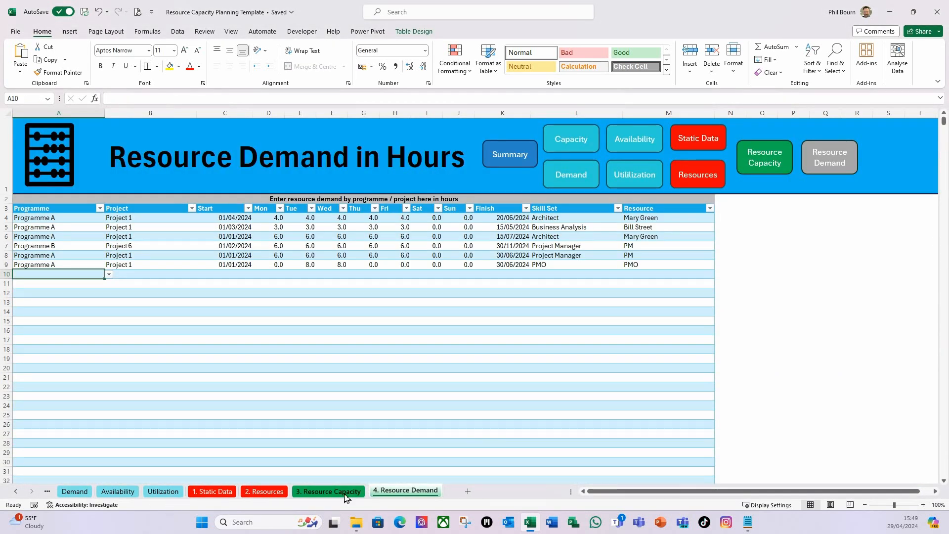
left_click(329, 491)
right_click(346, 496)
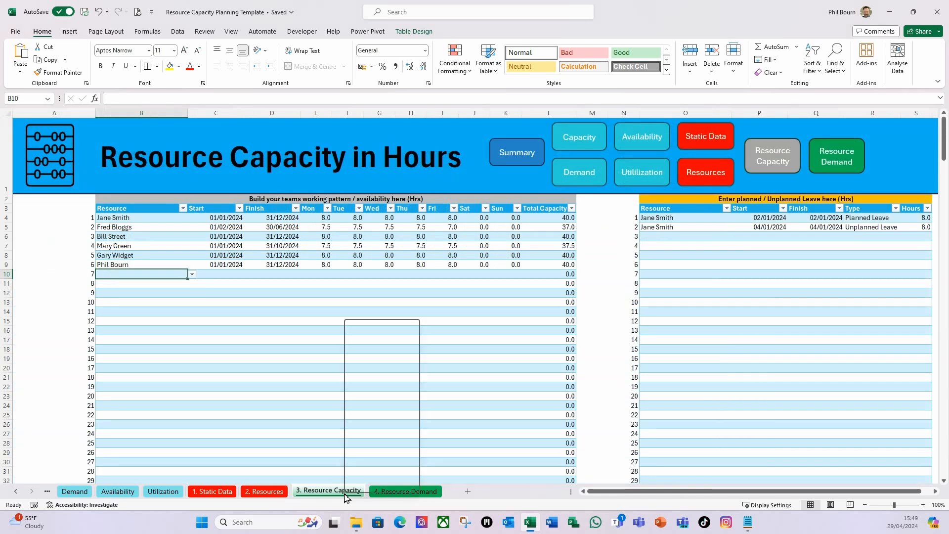
left_click(374, 439)
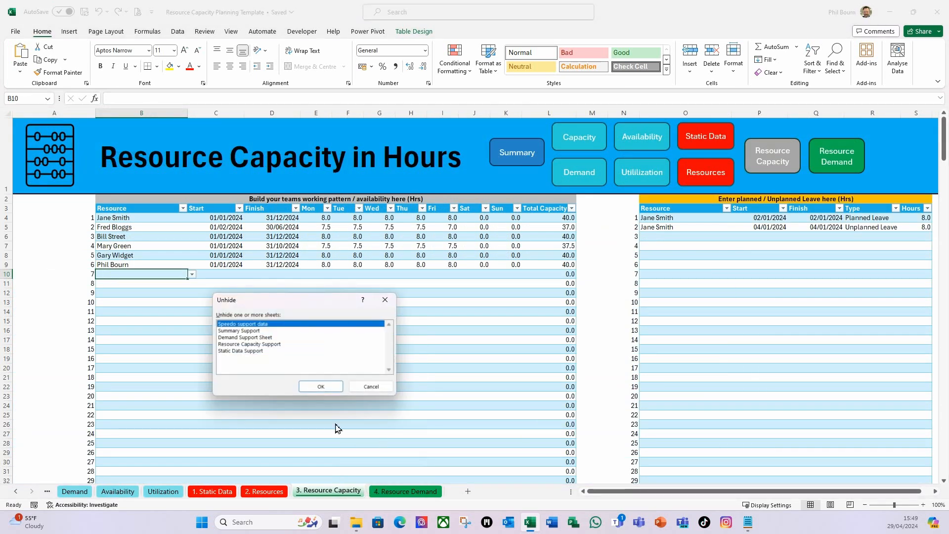
left_click(249, 344)
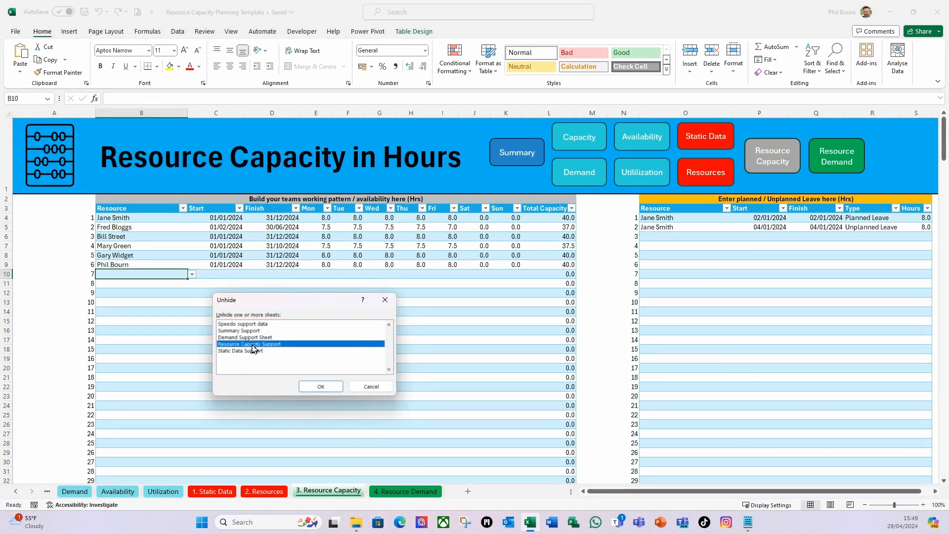
left_click(319, 386)
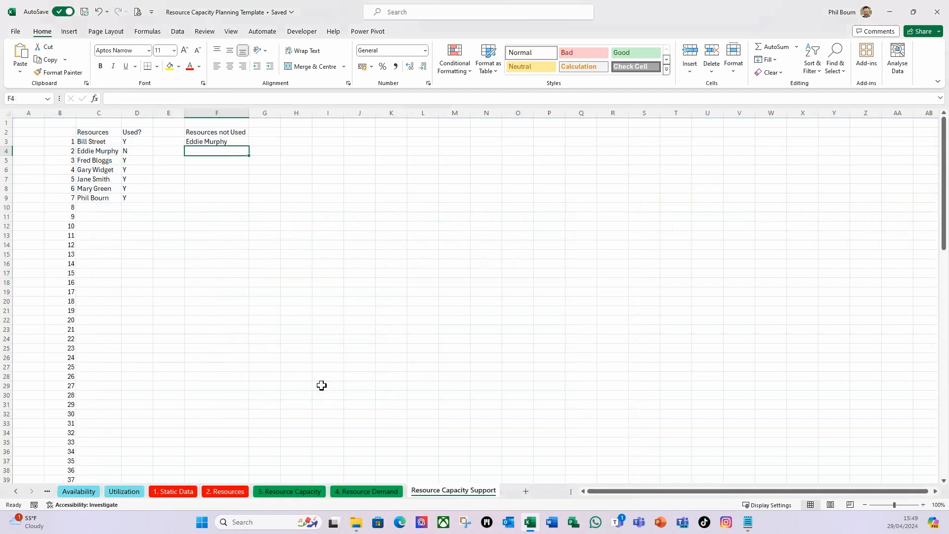
Add the optional if_empty argument to the FILTER formula in F3 under Resources not Used
left_click(216, 143)
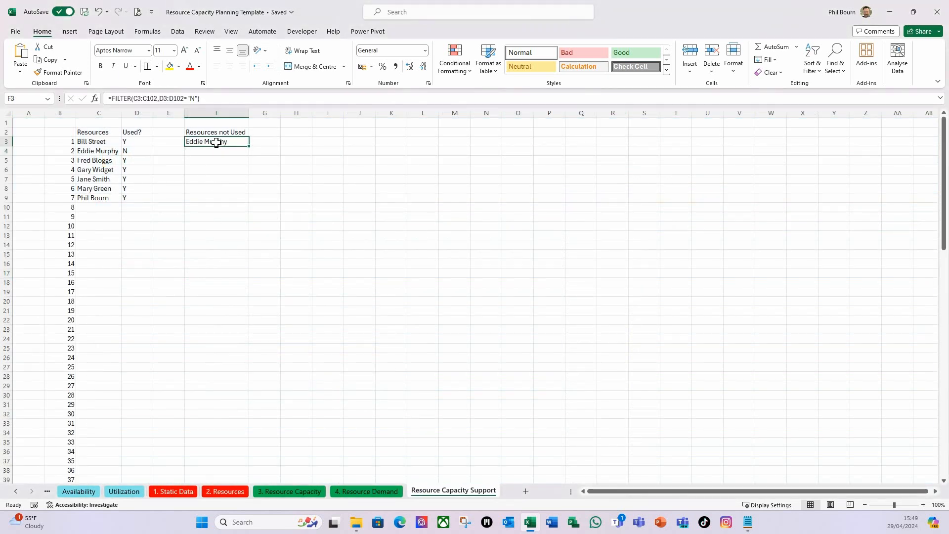
left_click(200, 99)
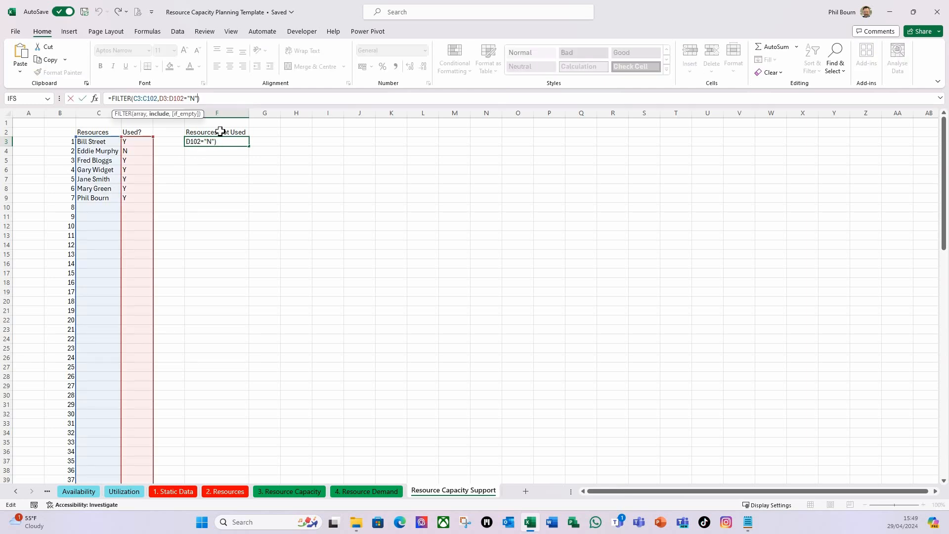
type(",")
key("Return")
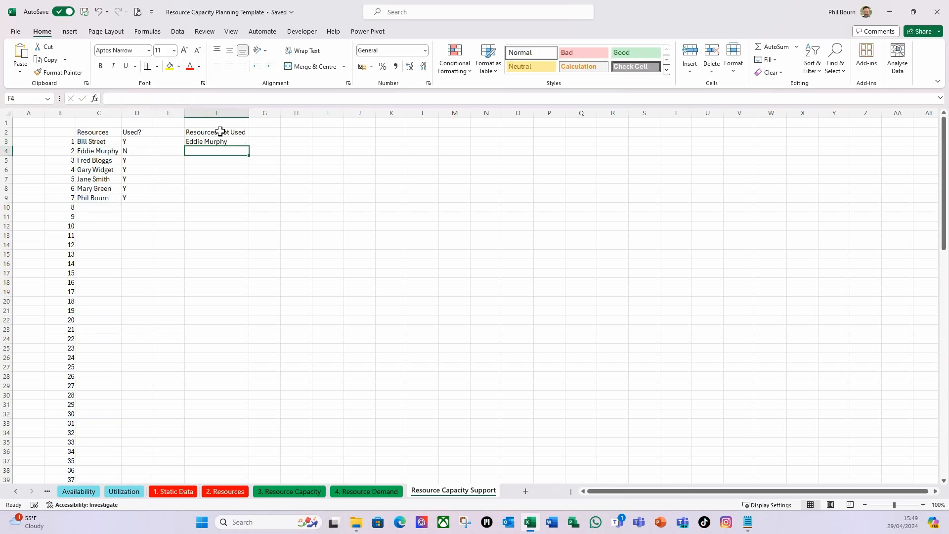
Hide the Resource Capacity Support sheet and return to the first empty Resource cell, B10, on the Resource Capacity sheet
right_click(466, 490)
left_click(494, 423)
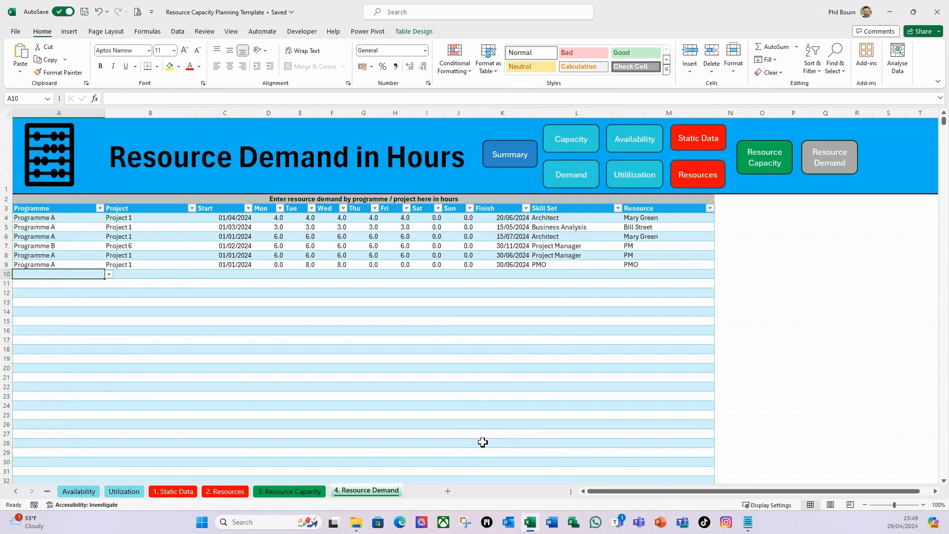
left_click(298, 492)
left_click(123, 284)
left_click(128, 277)
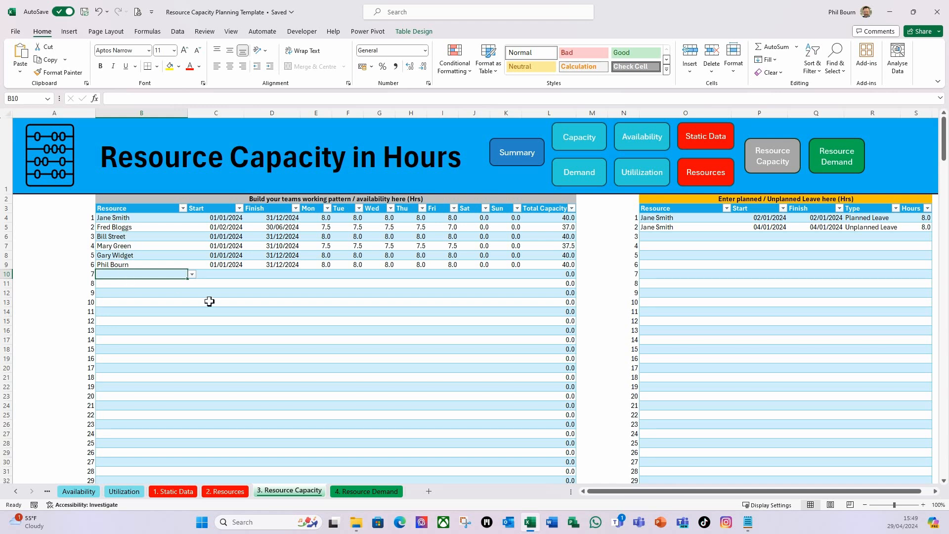
left_click(217, 214)
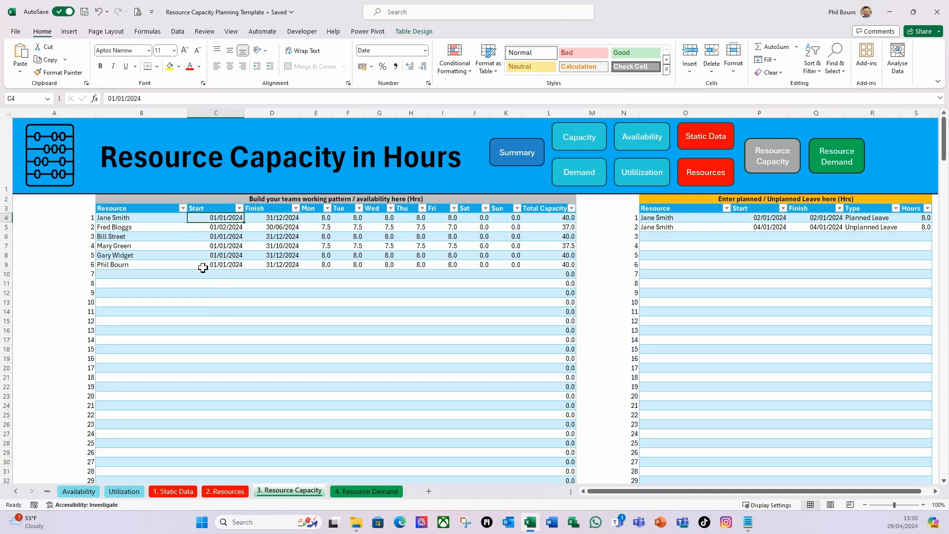
left_click(193, 310)
left_click(210, 218)
left_click(213, 266)
Set data validation on the whole Start column of the working pattern table, from C4 down to row 103, to allow dates
left_click(220, 217)
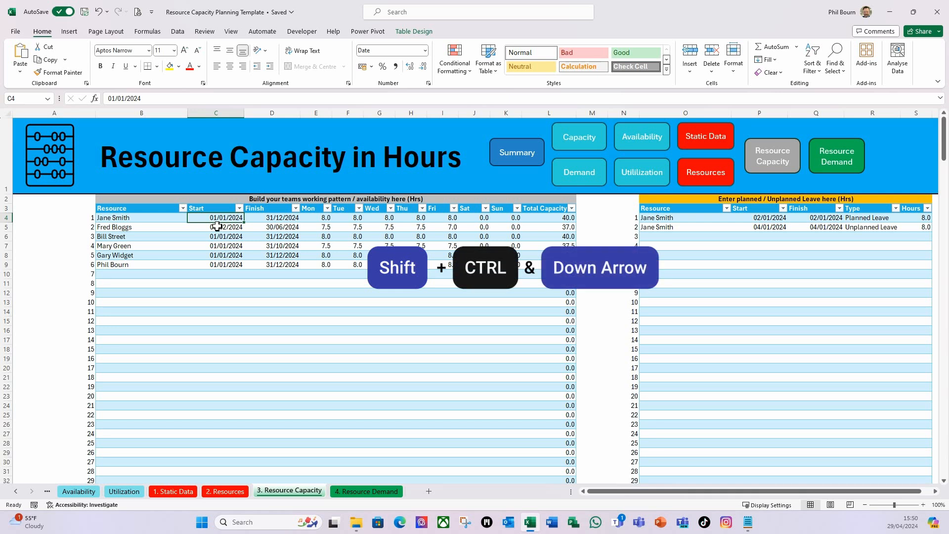
key("ctrl+shift+Down")
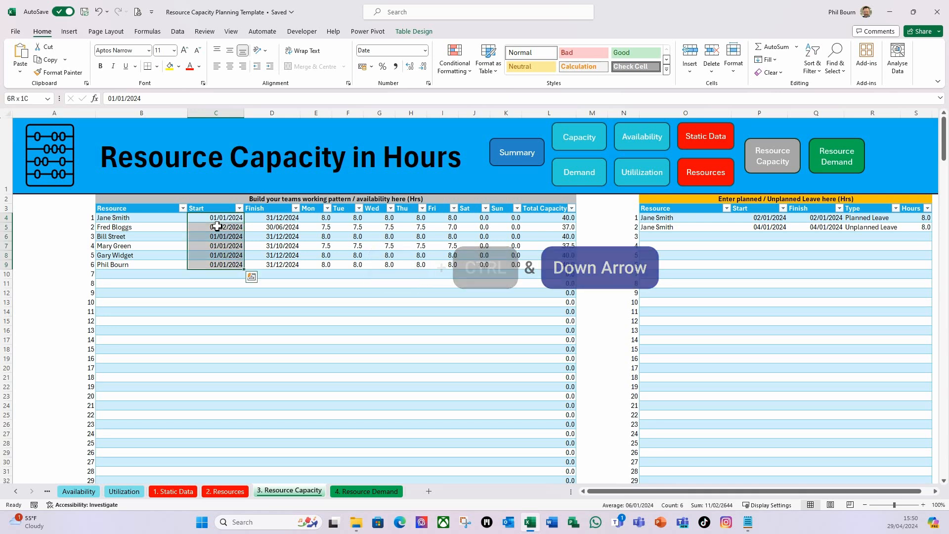
key("ctrl+shift+Down")
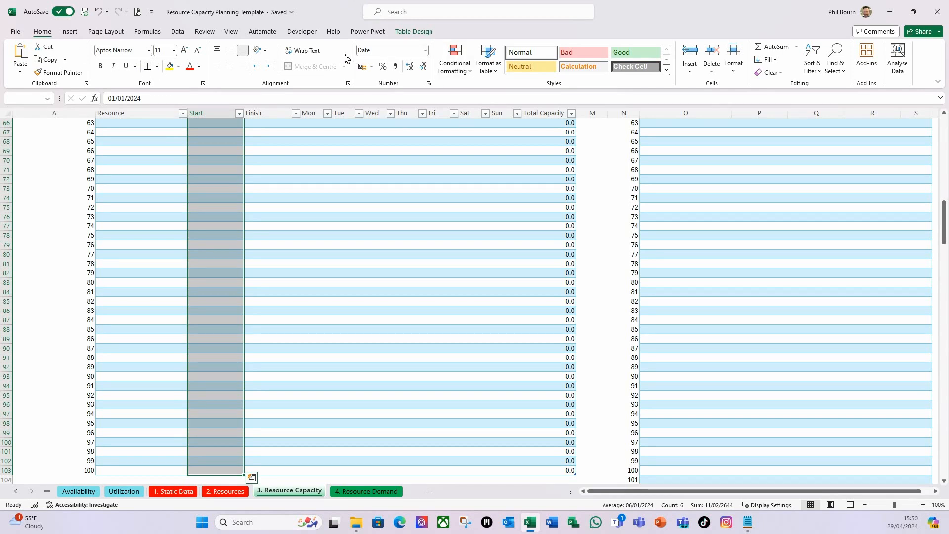
left_click(179, 33)
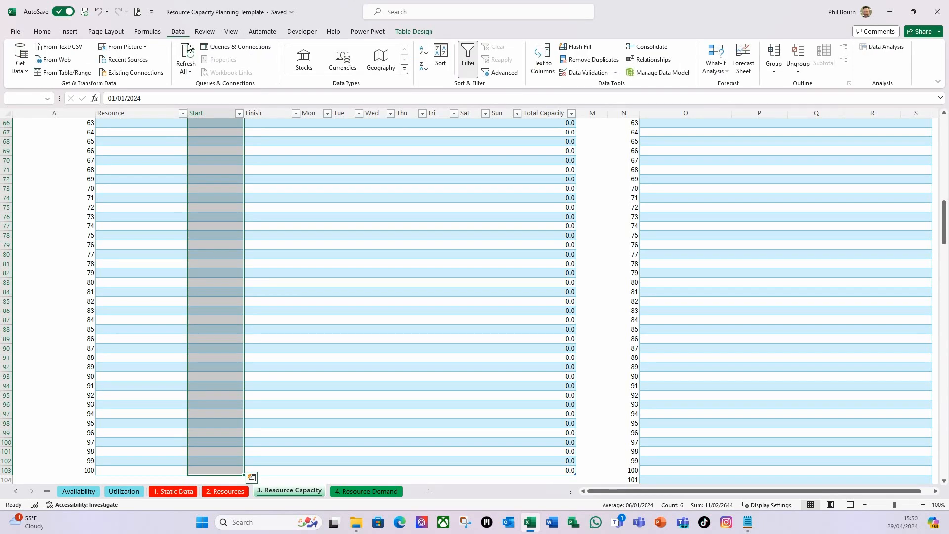
left_click(615, 74)
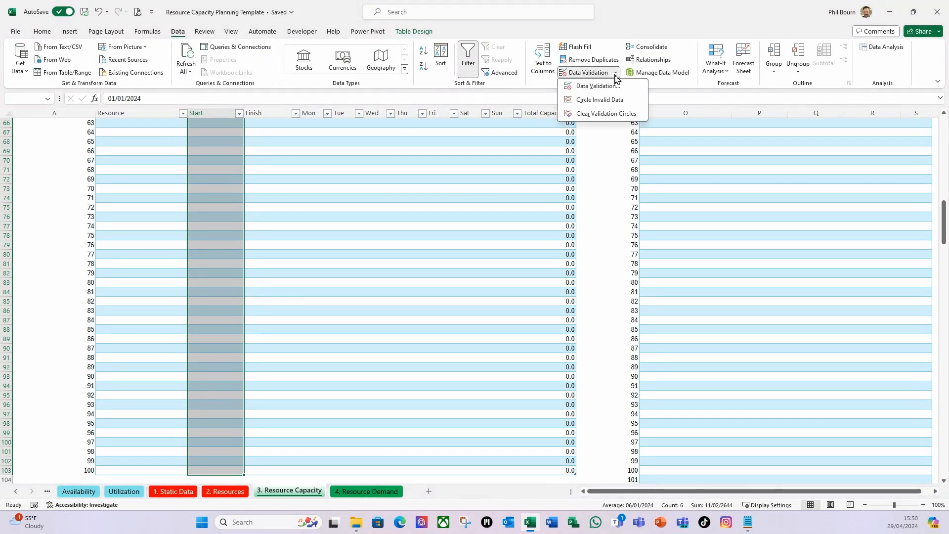
left_click(602, 91)
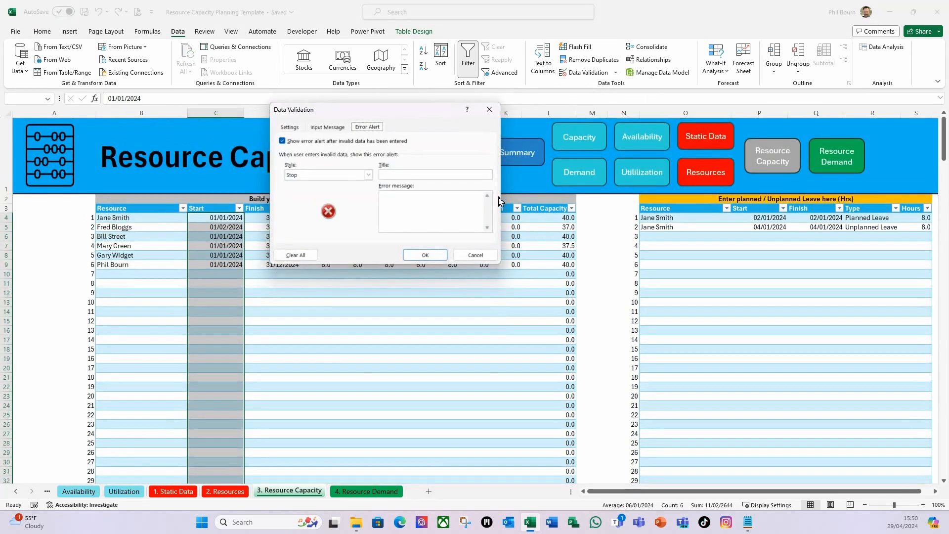
left_click(289, 128)
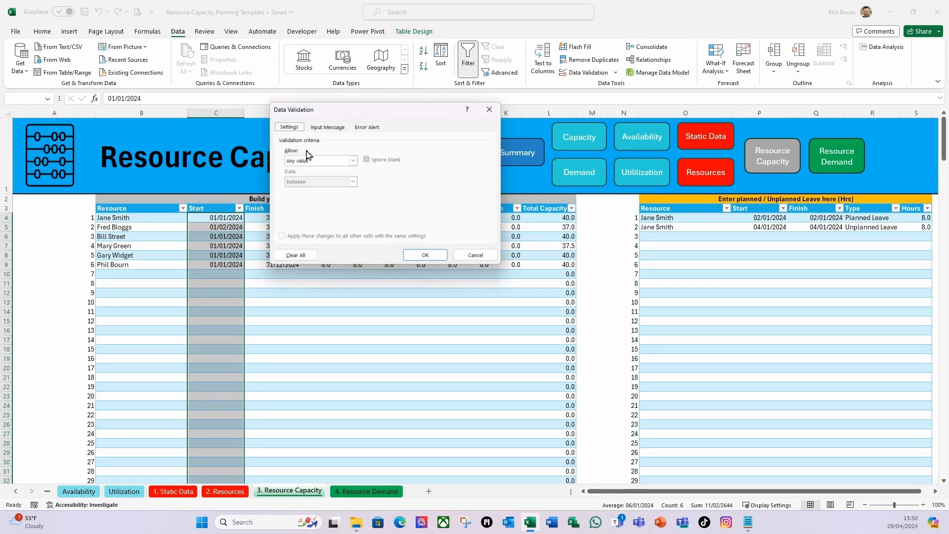
left_click(353, 161)
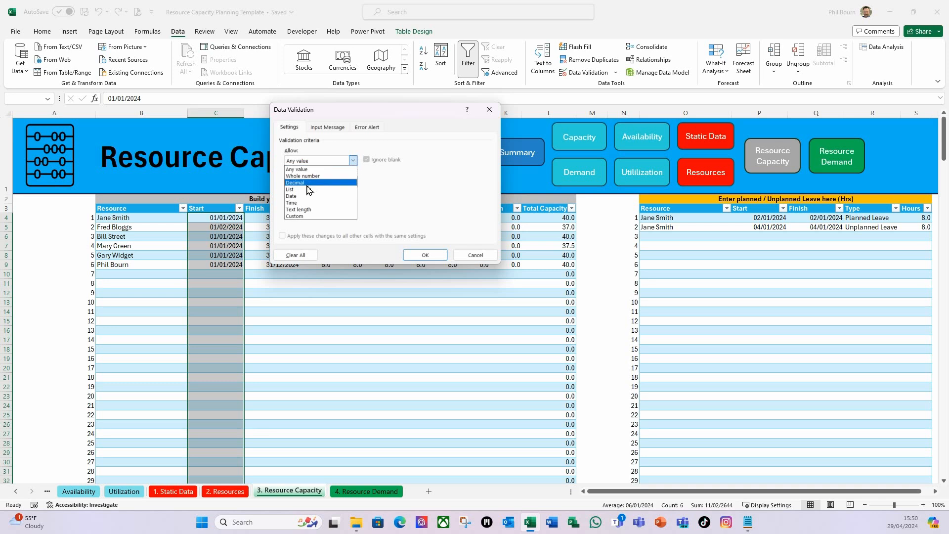
left_click(297, 199)
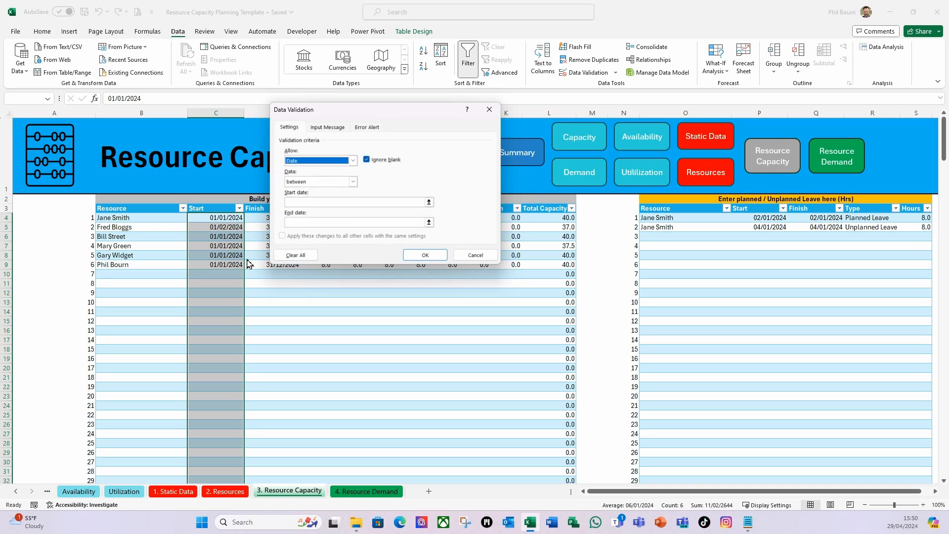
Require dates greater than =rDateCheck, add a Stop alert titled "Start" with the message "Must be a valid date." and apply the validation
left_click(353, 182)
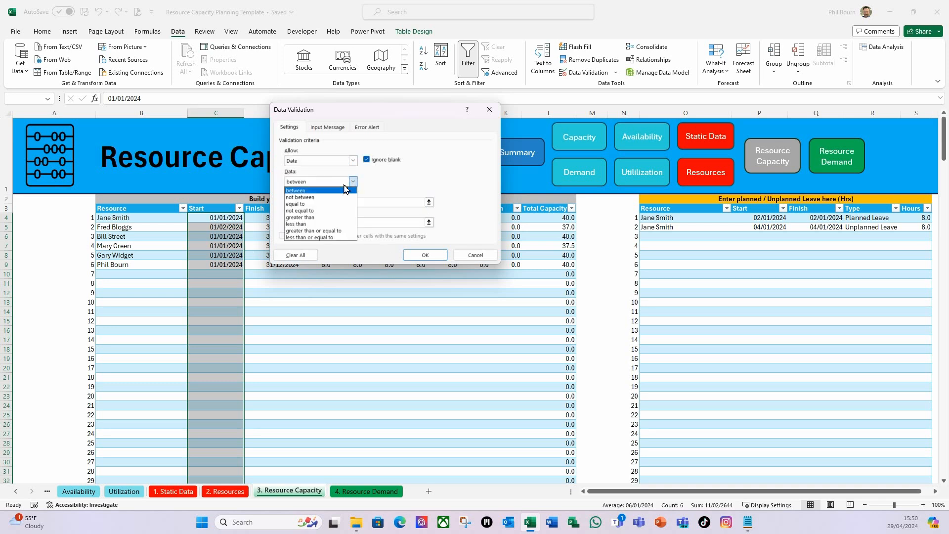
left_click(309, 218)
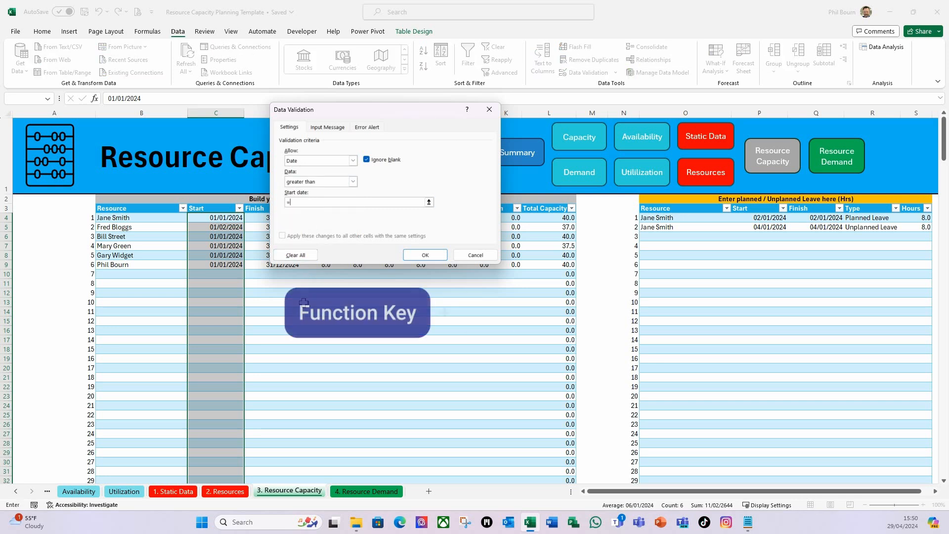
key("F3")
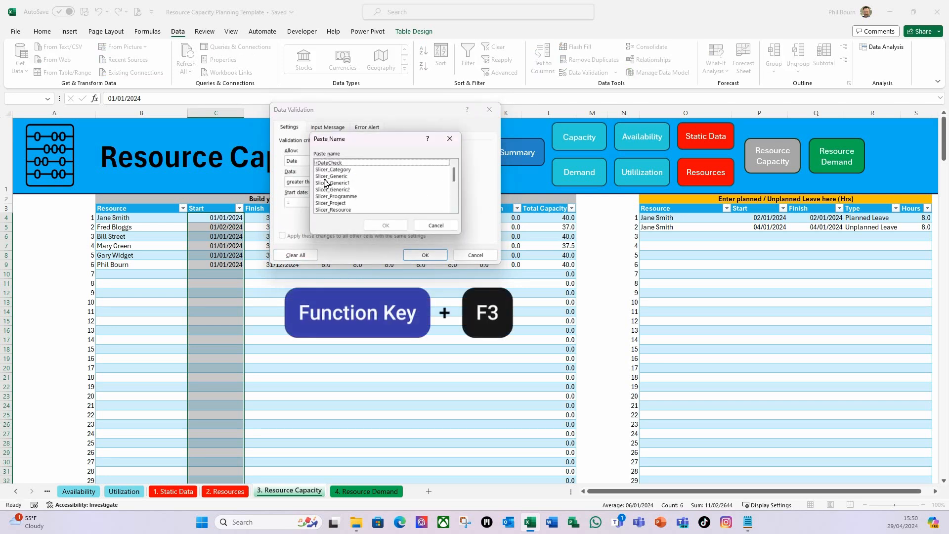
left_click(328, 164)
left_click(383, 225)
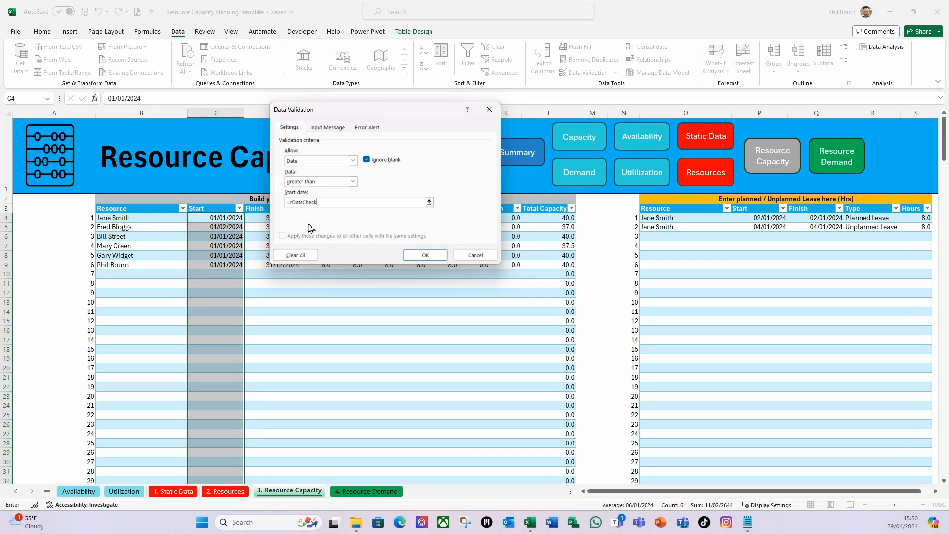
left_click(376, 129)
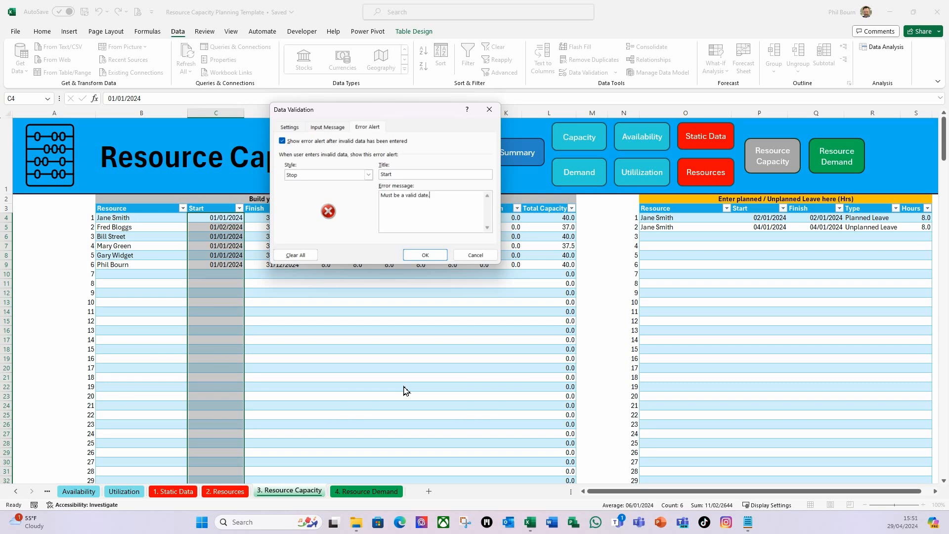
left_click(425, 256)
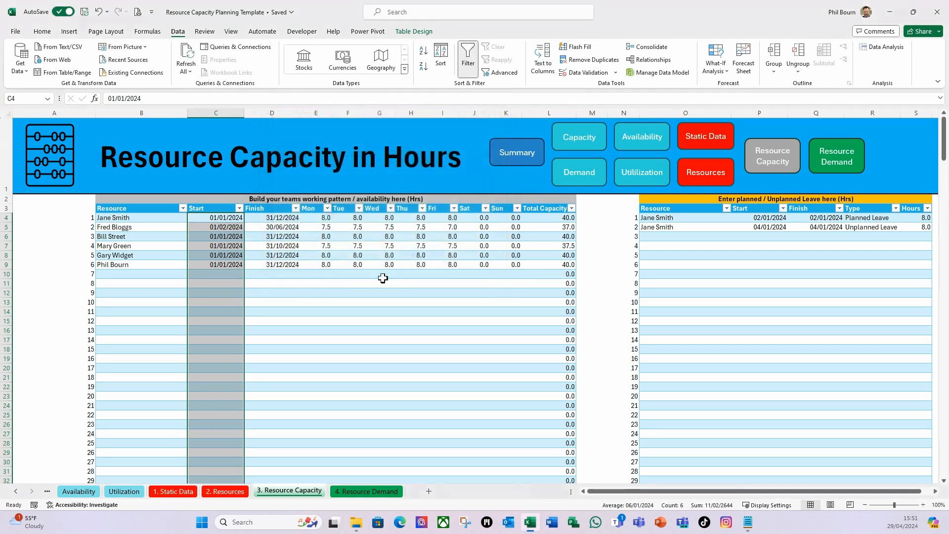
Set data validation on the whole Finish column of the working pattern table, from D4 down to row 103, to allow dates
left_click(279, 218)
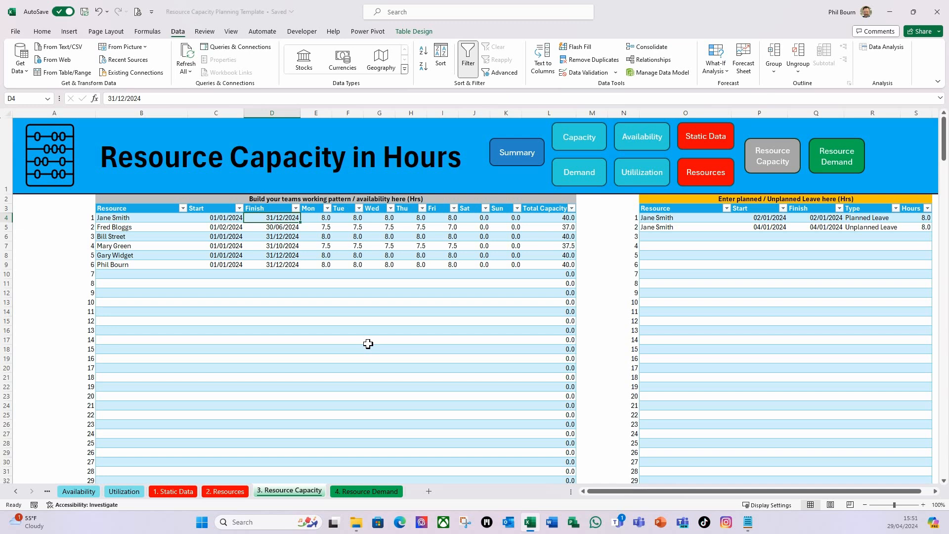
key("shift")
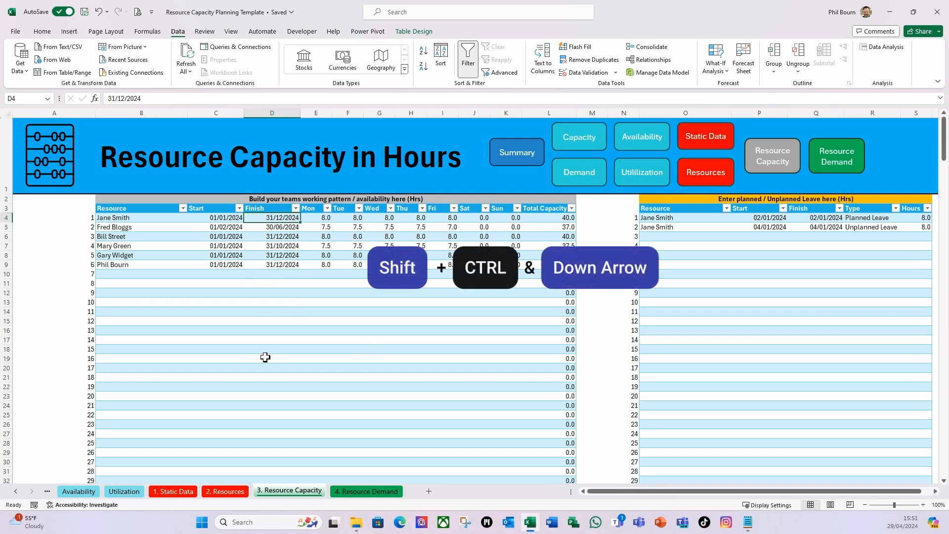
key("ctrl+shift+Down")
key("ctrl+shift+Down")
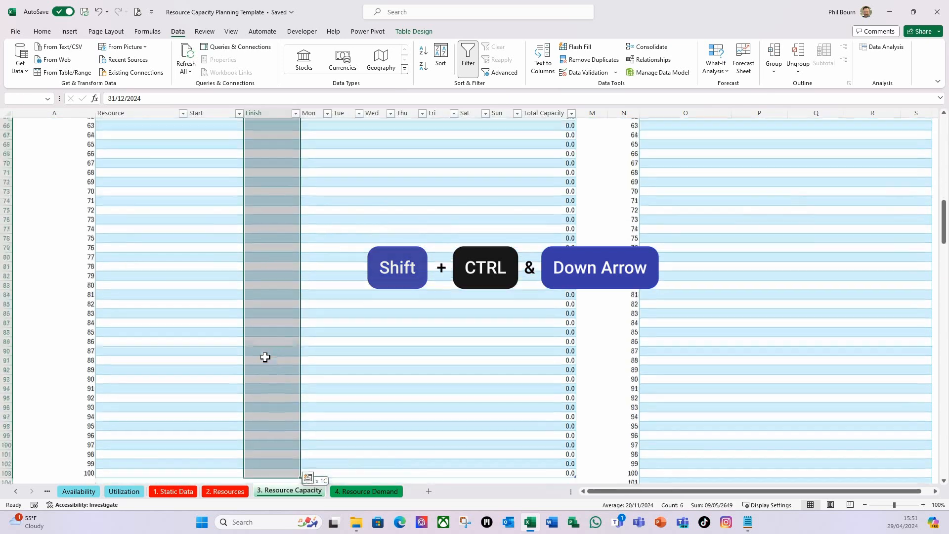
left_click(616, 72)
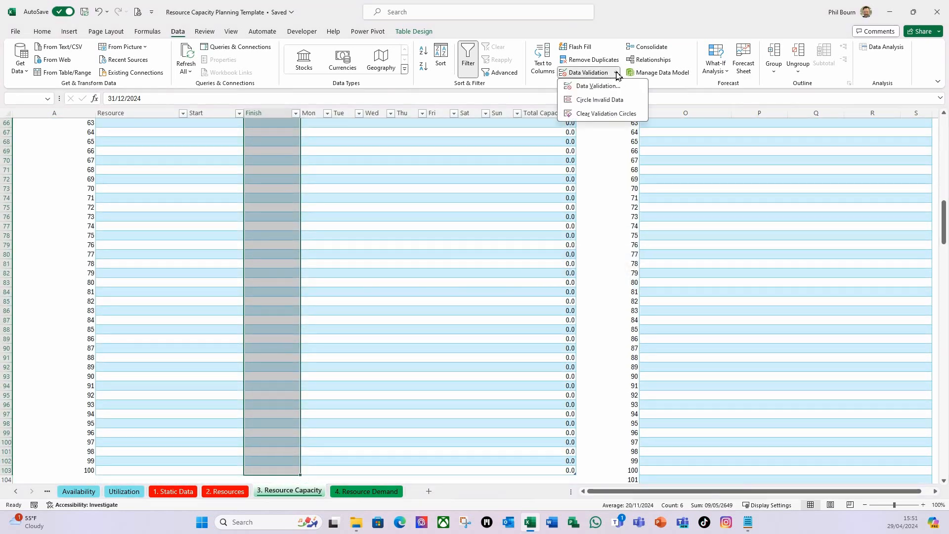
left_click(597, 86)
left_click(287, 128)
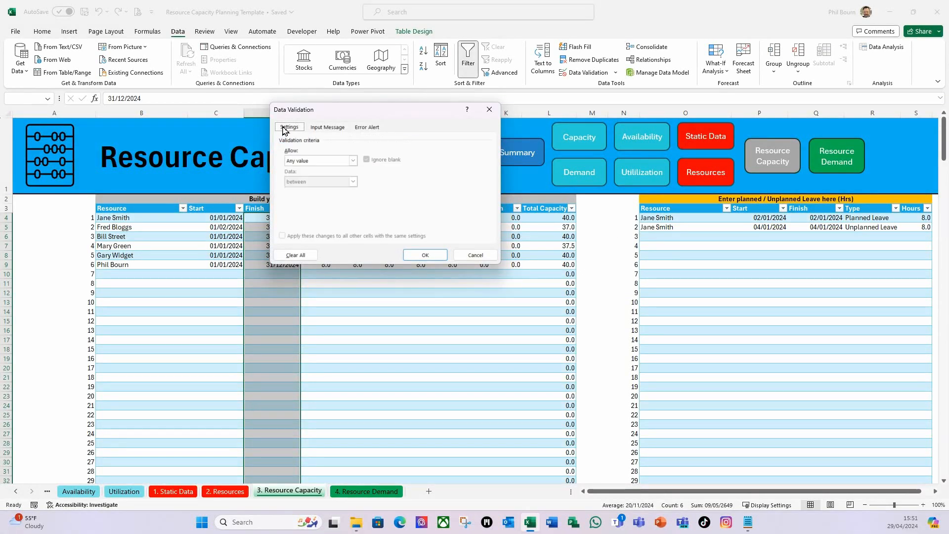
left_click(353, 161)
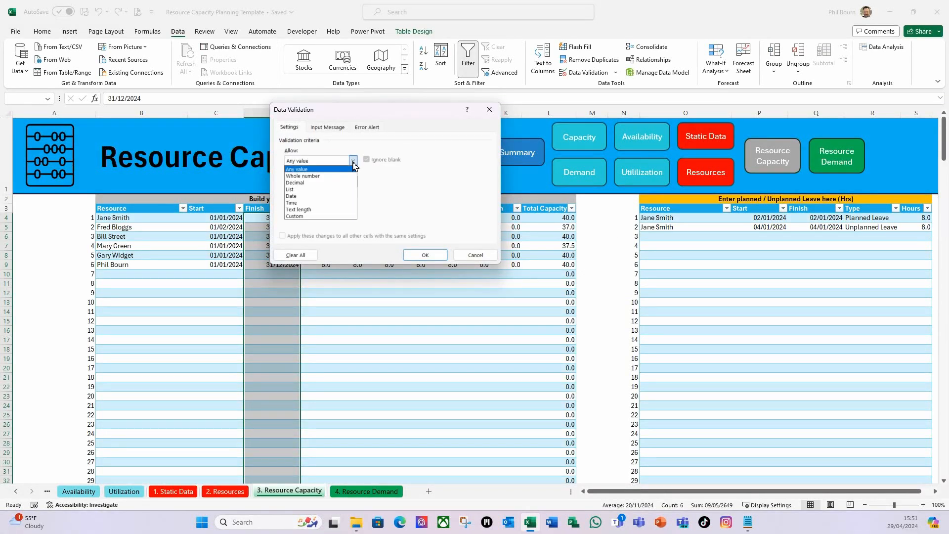
left_click(301, 196)
Require the Finish dates to be greater than or equal to the Start date, using =C4 as the reference
left_click(353, 181)
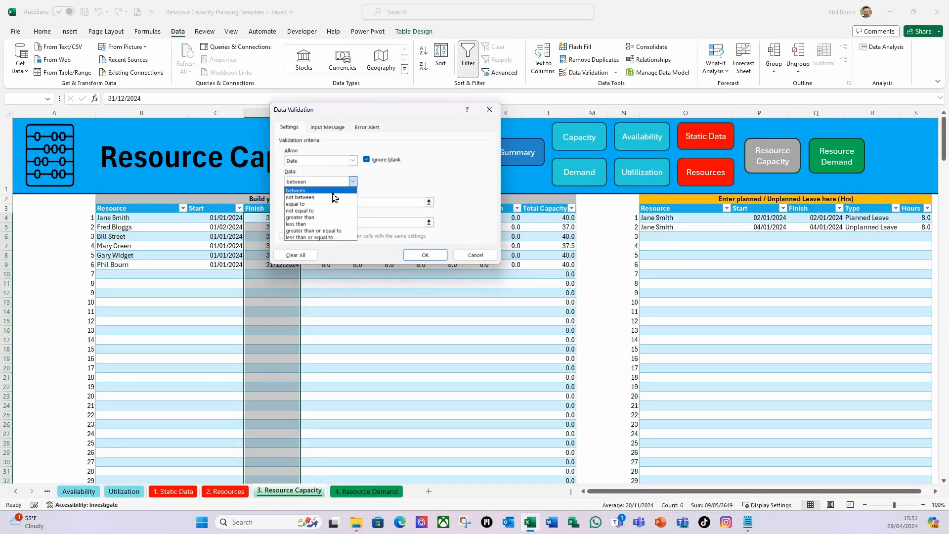
left_click(314, 231)
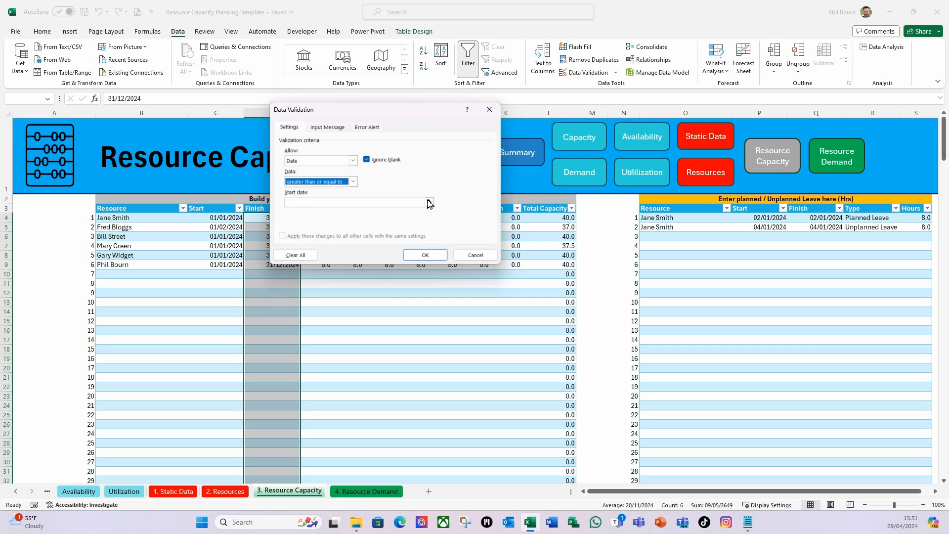
left_click_drag(426, 110, 482, 104)
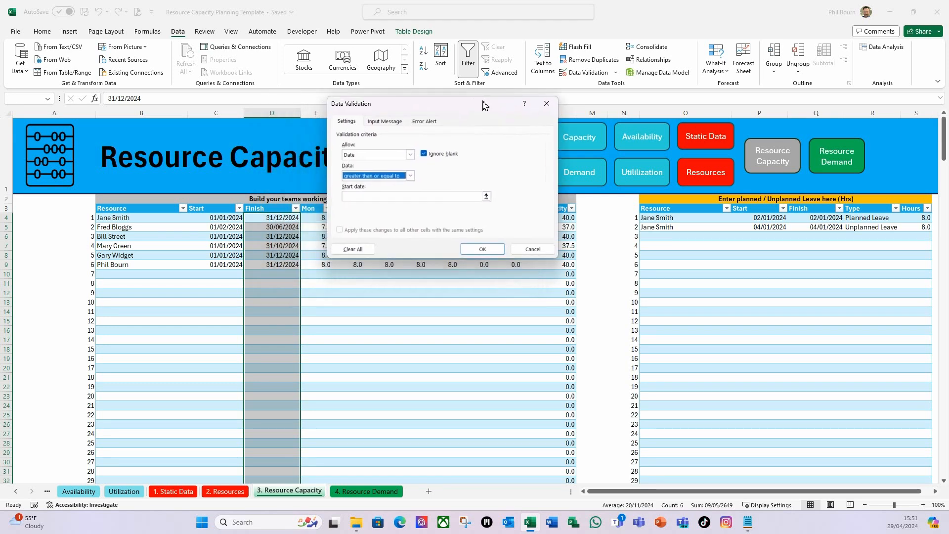
left_click(486, 196)
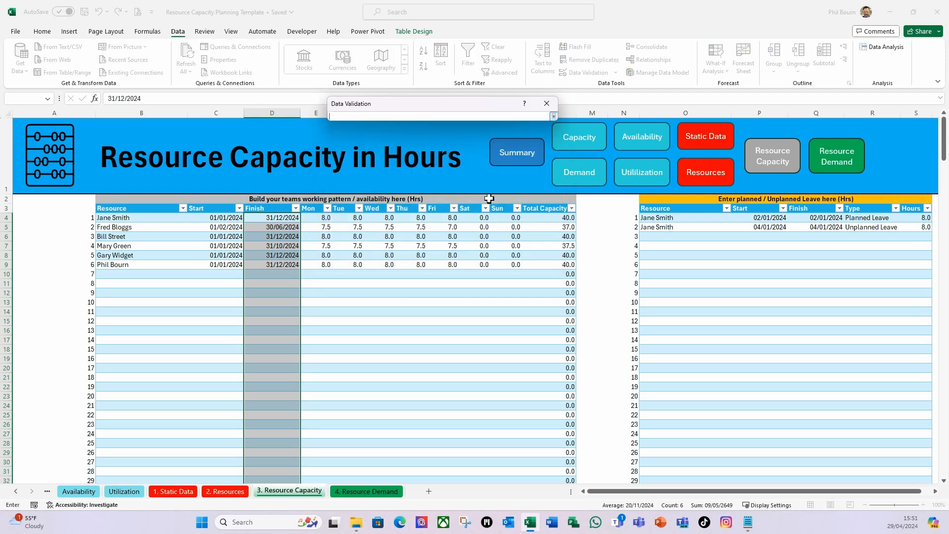
left_click(217, 218)
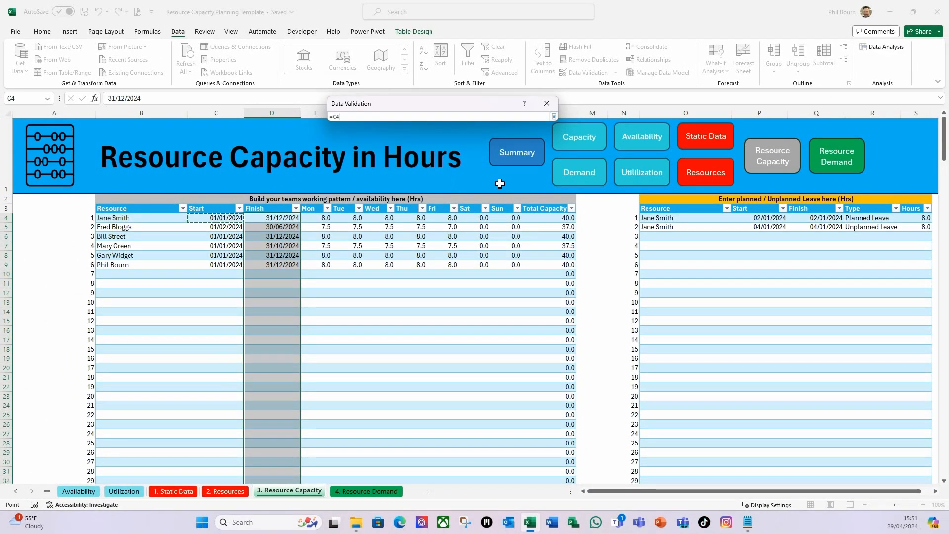
left_click(554, 117)
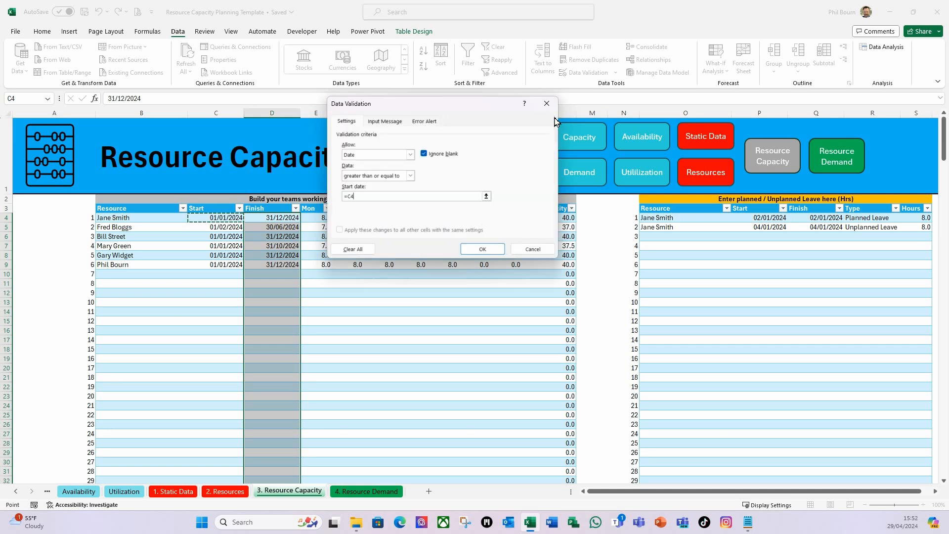
Add a Stop alert titled "Finish" with the message "Must be a valid date greater than or equal to the Start date." and apply the validation
left_click(429, 124)
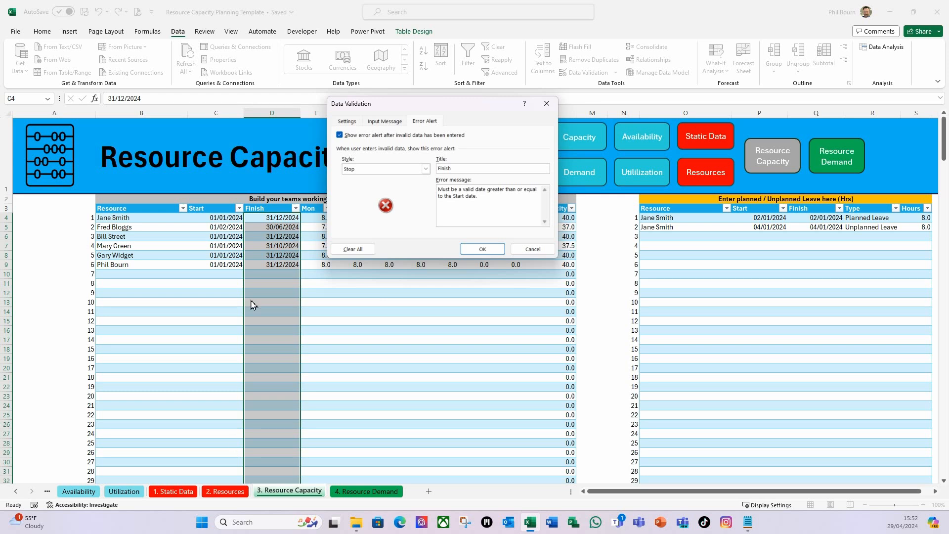
left_click(483, 250)
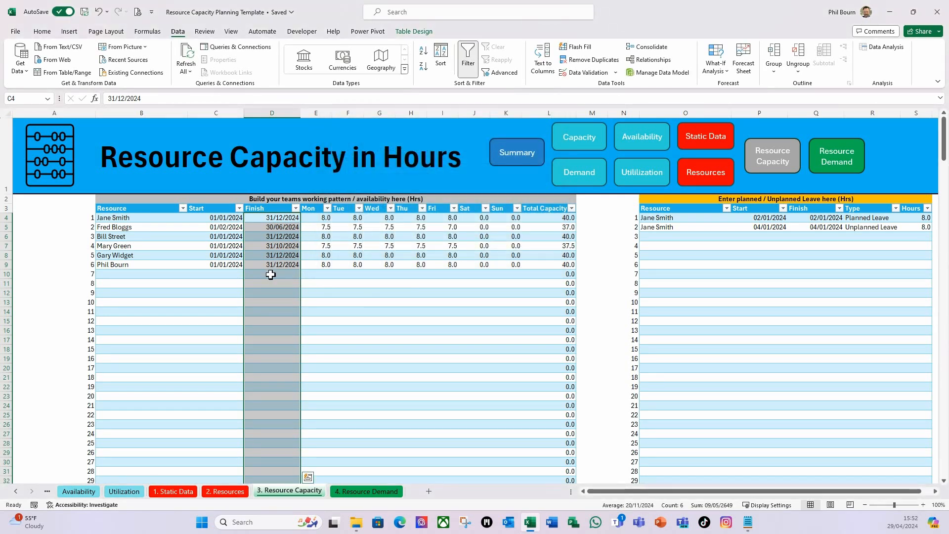
left_click(271, 274)
key("Up")
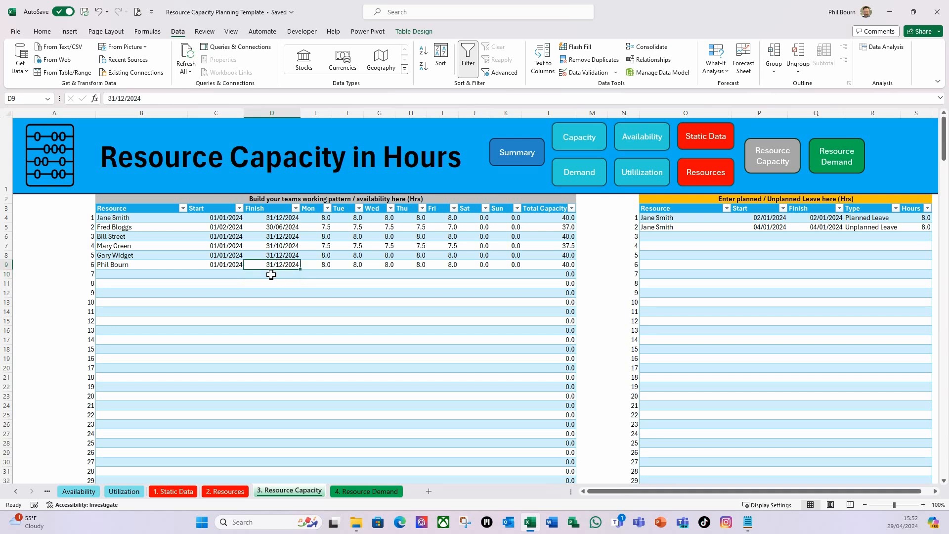
left_click(270, 350)
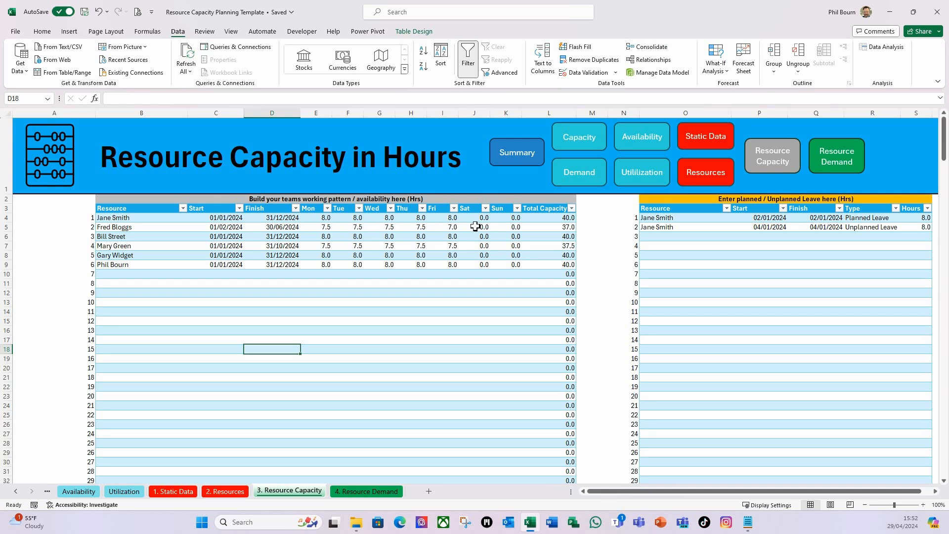
Set data validation on the Mon to Sun hours cells of the working pattern table, E4 through K103, to allow decimal numbers
left_click(313, 221)
key("shift+Right")
key("shift+Right")
key("shift+Right")
key("shift+Right")
key("shift+Right")
key("shift+Right")
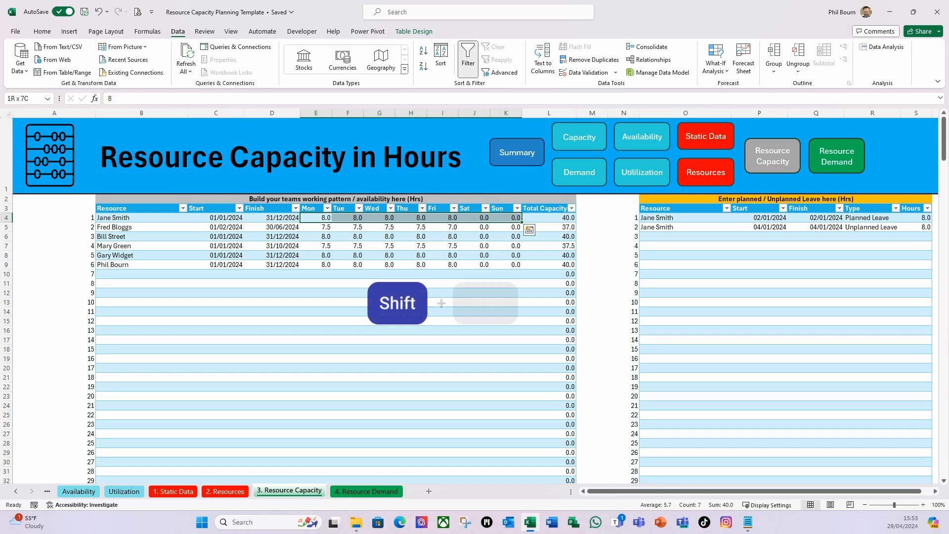
key("ctrl+shift+Down")
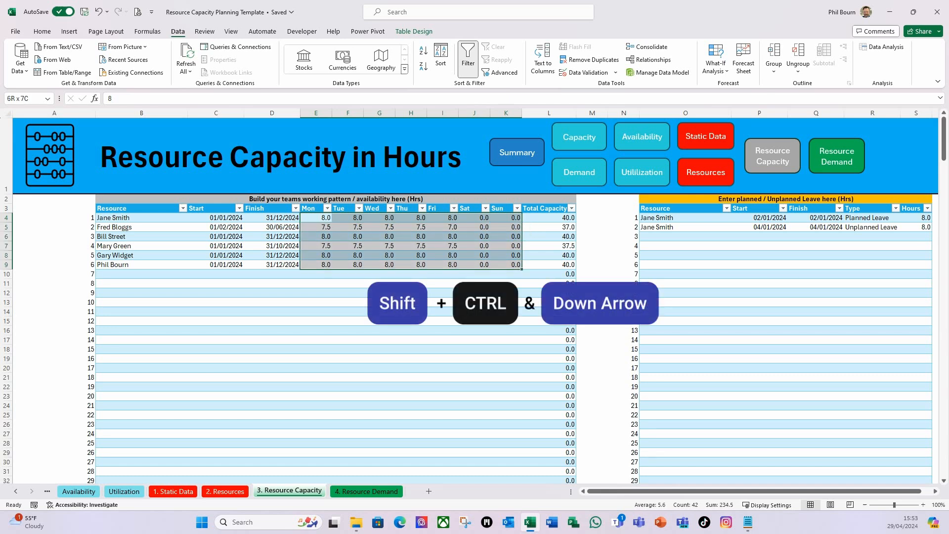
key("ctrl+shift+Down")
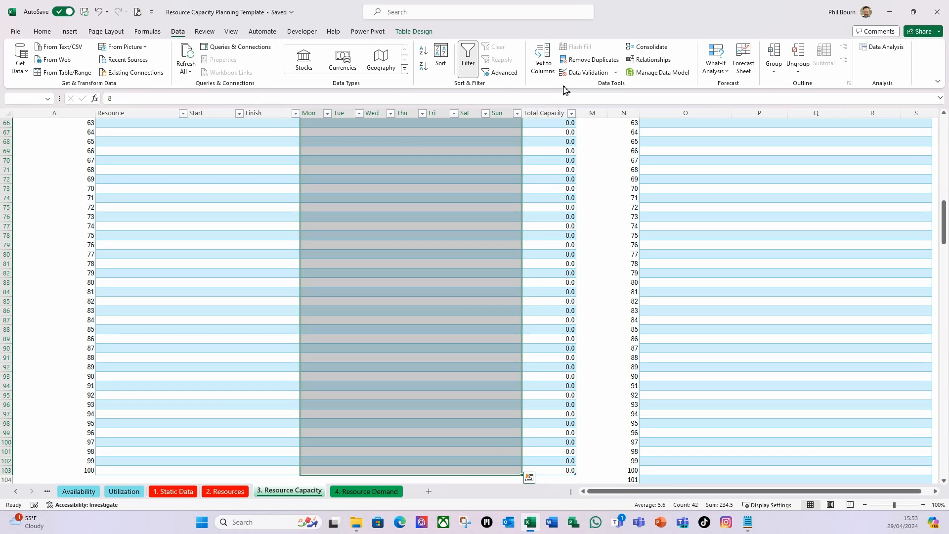
left_click(615, 73)
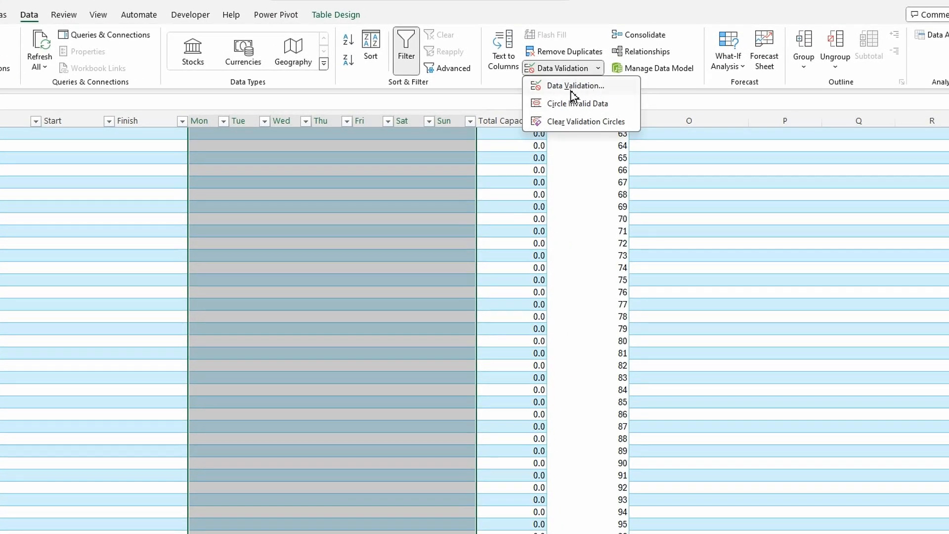
left_click(574, 89)
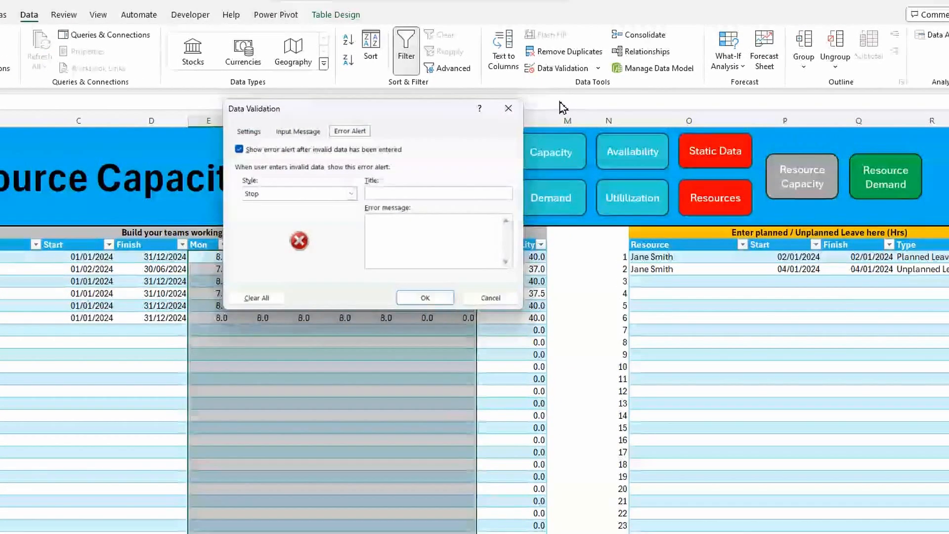
left_click(249, 131)
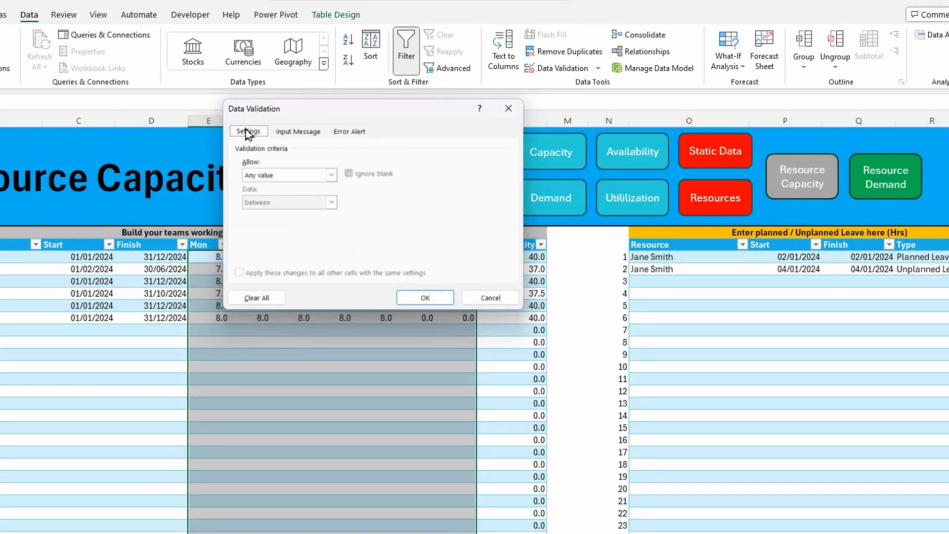
left_click(331, 175)
left_click(255, 203)
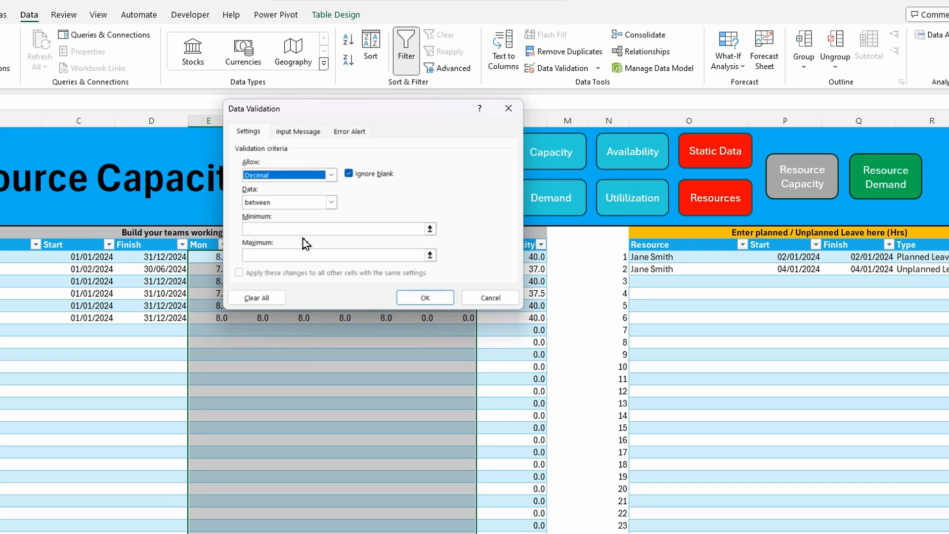
Require the daily hours to be greater than or equal to a minimum of 0
left_click(331, 202)
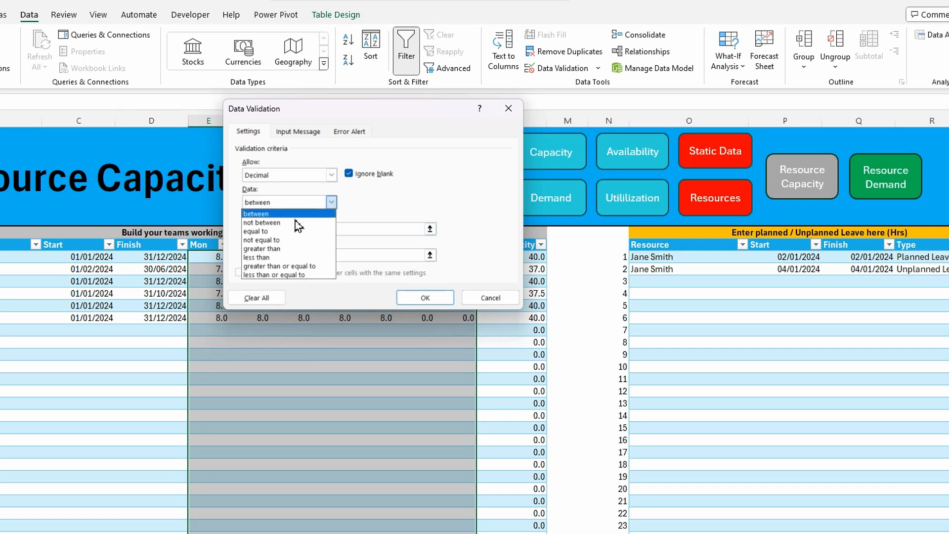
left_click(275, 266)
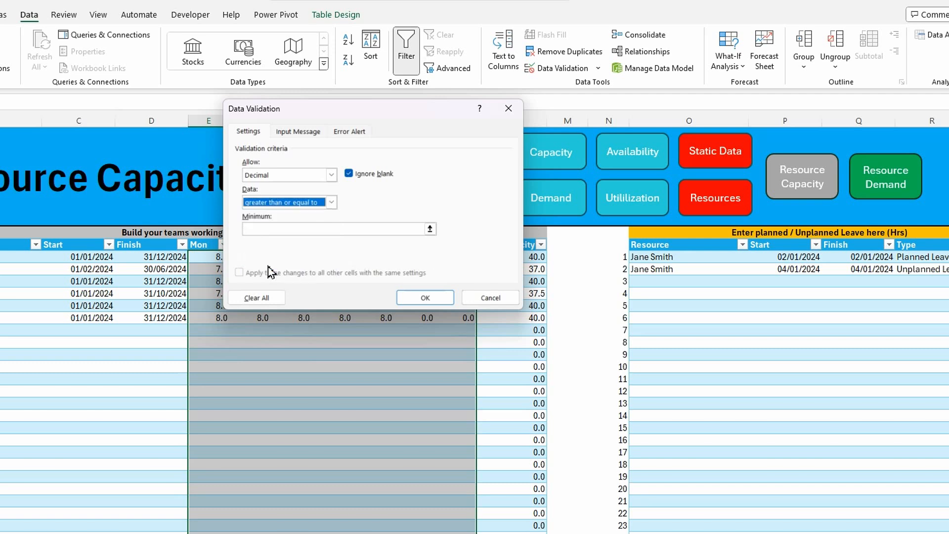
left_click(269, 230)
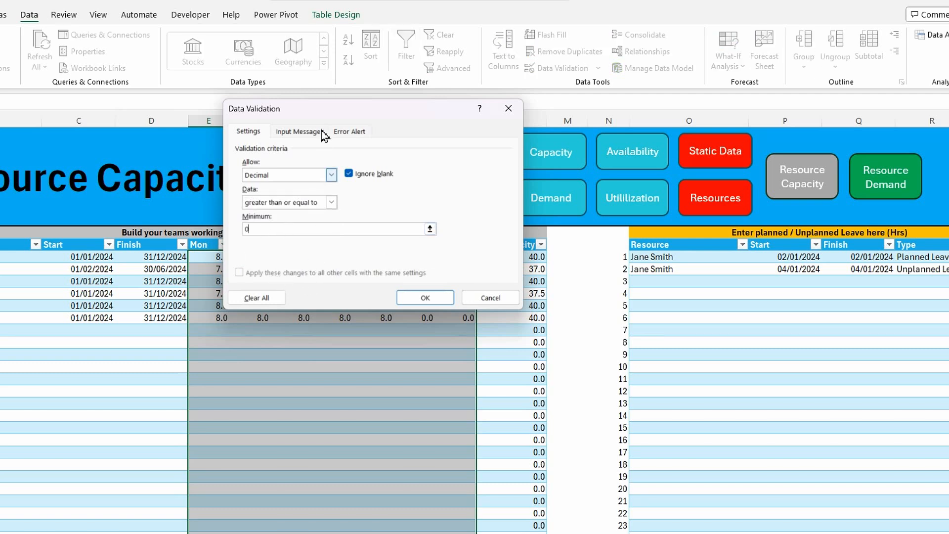
Add a Stop alert titled "Capacity Hours" with the message "Must be a valid number." and apply the validation
left_click(348, 131)
left_click_drag(399, 110, 454, 105)
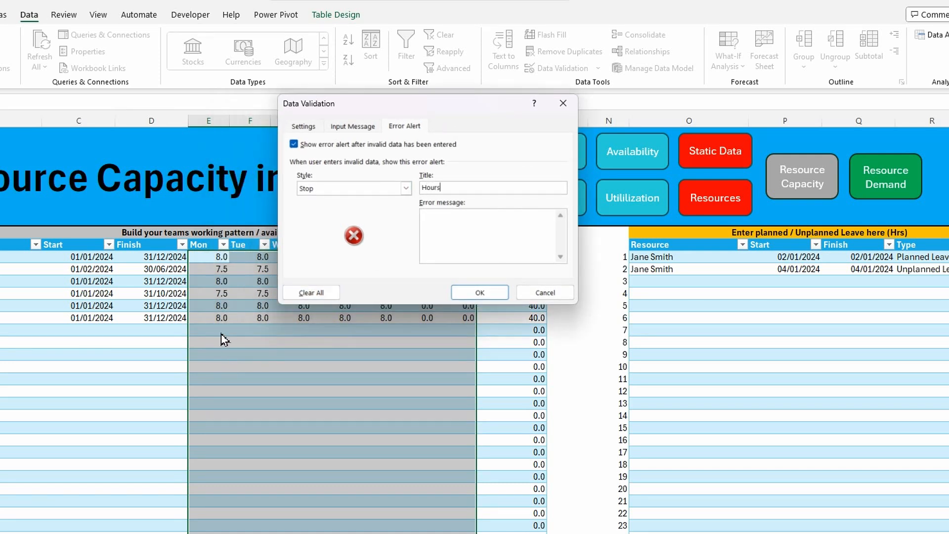
left_click(433, 242)
left_click(426, 220)
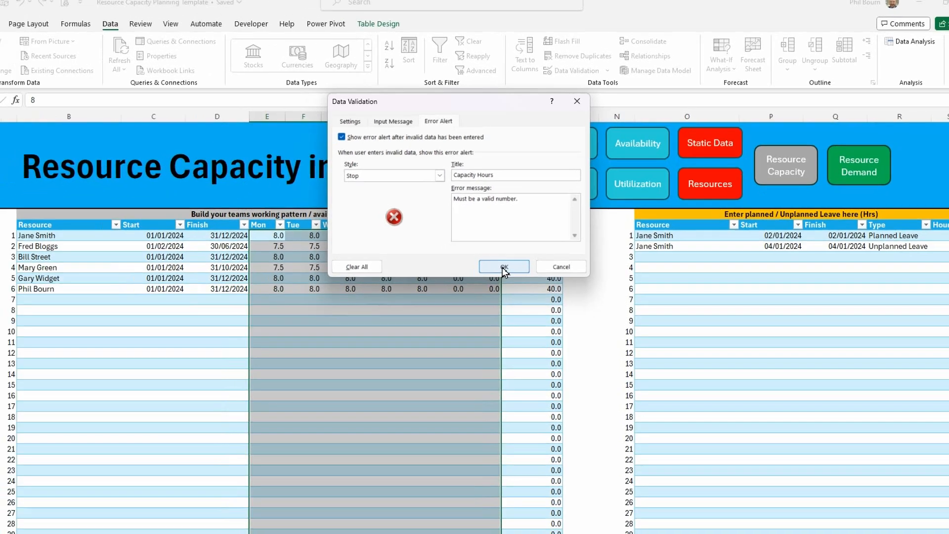
left_click(477, 292)
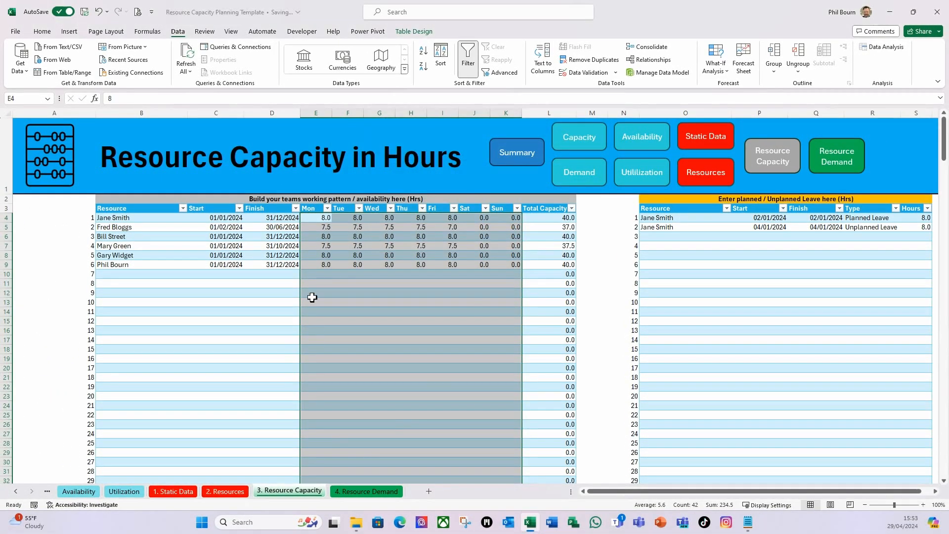
Test the hours validation by entering the text "sdc" in Monday cell E10, and cancel the entry
left_click(318, 275)
type("sdc")
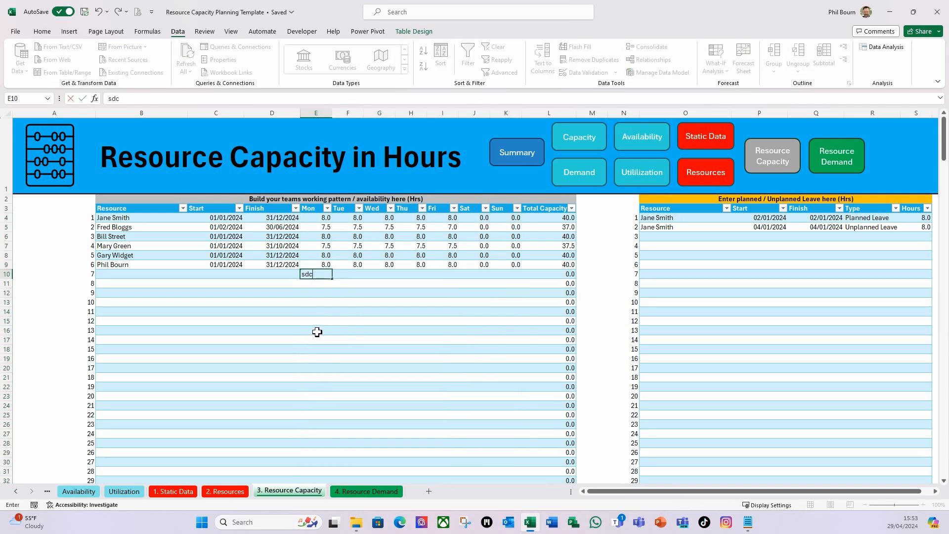
key("Return")
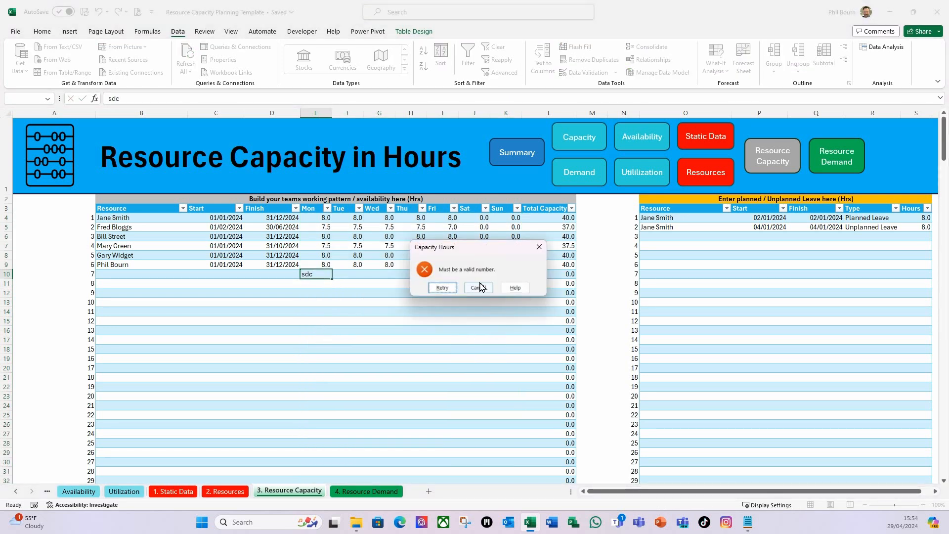
left_click(478, 288)
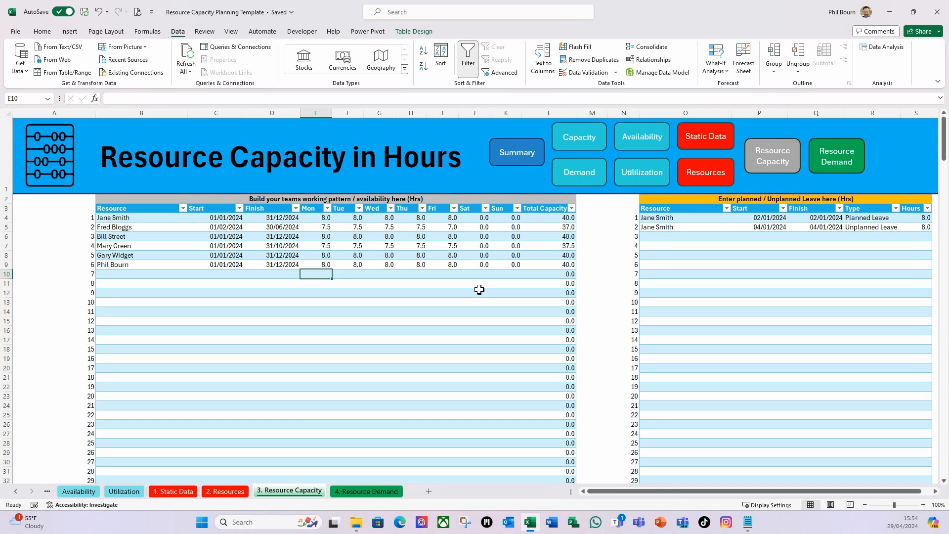
Test the hours validation with the number 7 in E10, and clear the cell again
type("7")
key("Tab")
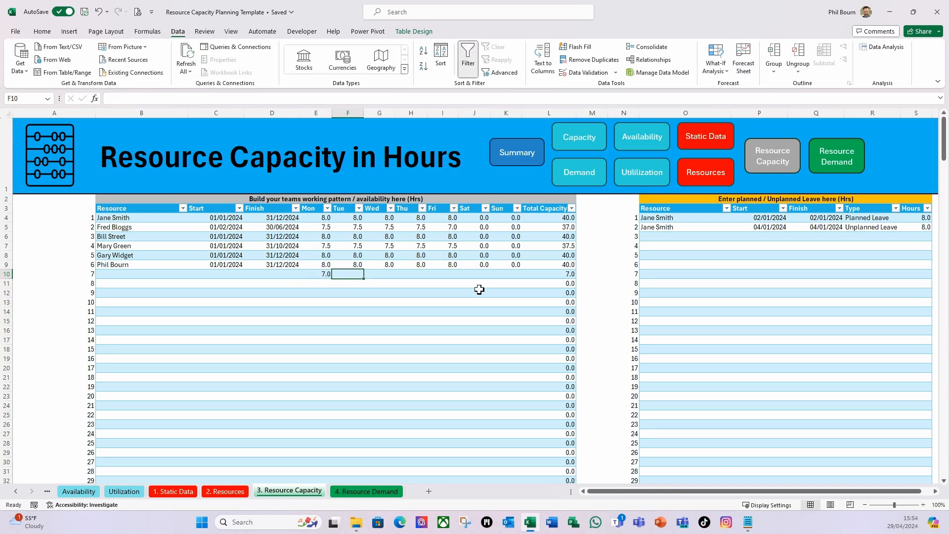
left_click(323, 273)
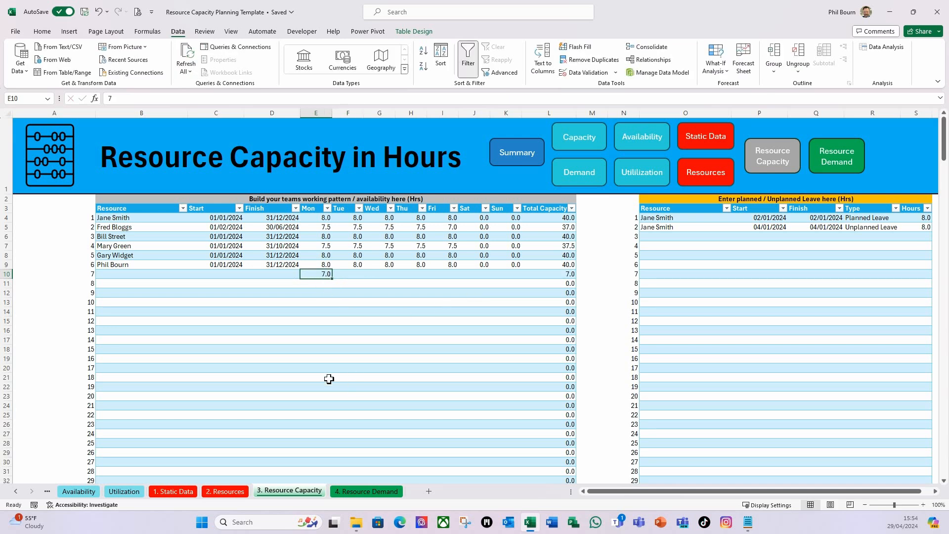
left_click(456, 321)
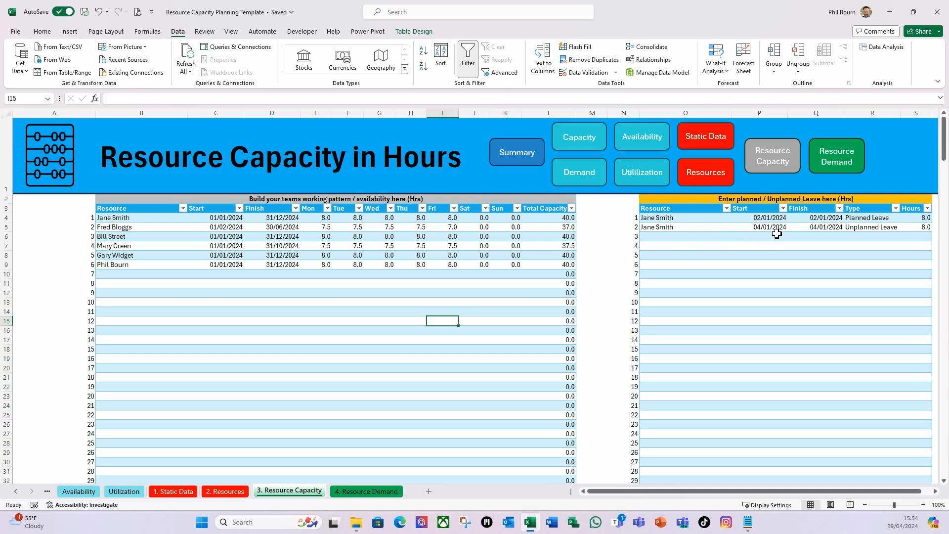
Narrow column T beside the planned/unplanned leave table so it acts as a thin spacer before column U
left_click_drag(693, 496, 757, 499)
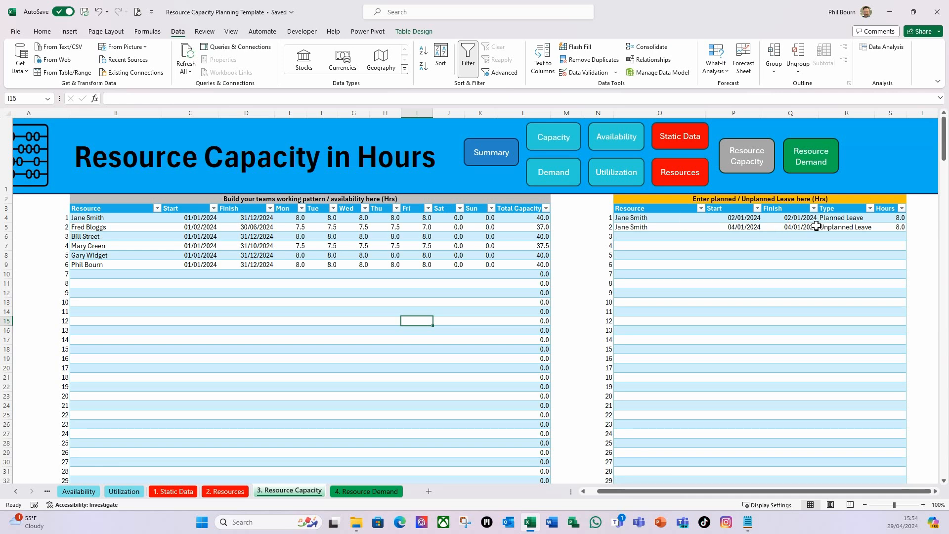
left_click(915, 218)
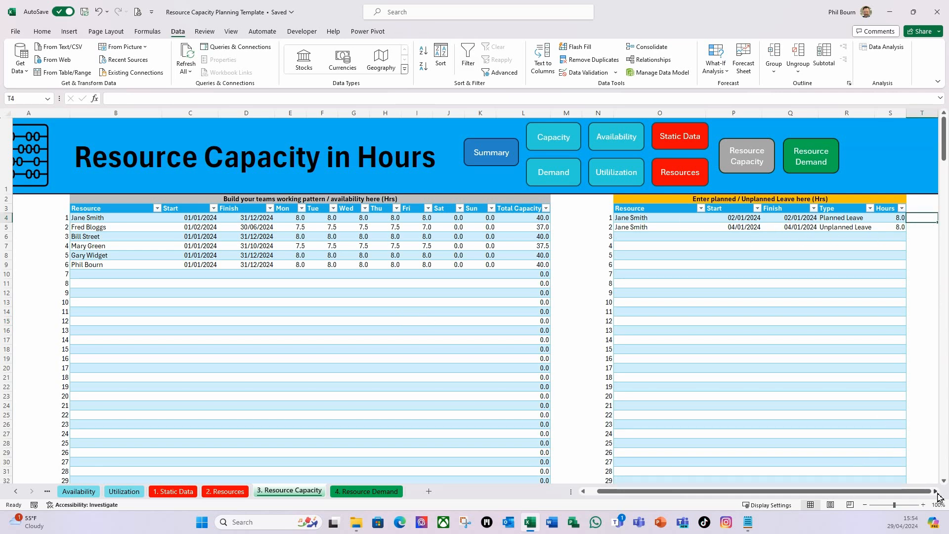
scroll(938, 495, "right", 8)
left_click(695, 218)
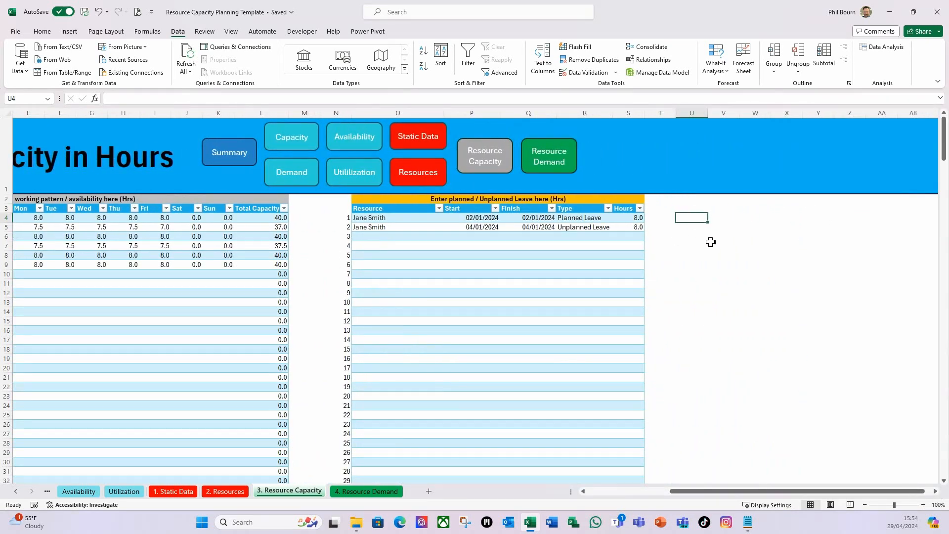
left_click_drag(676, 113, 651, 113)
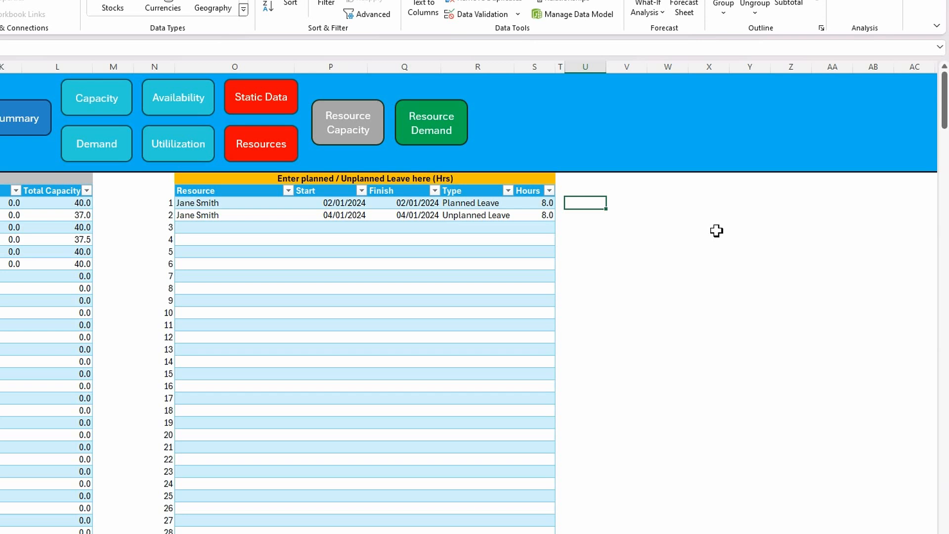
In U4, enter a CONCAT formula joining the leave table row's Resource through Finish cells: =CONCAT(tblCapacityAdjustment[@[Resource]:[Finish]])
type("=con")
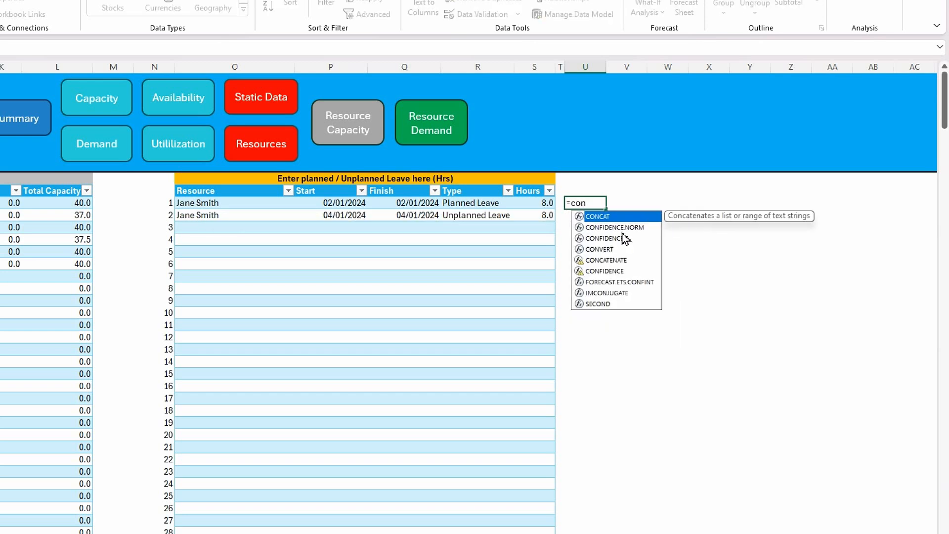
double_click(598, 217)
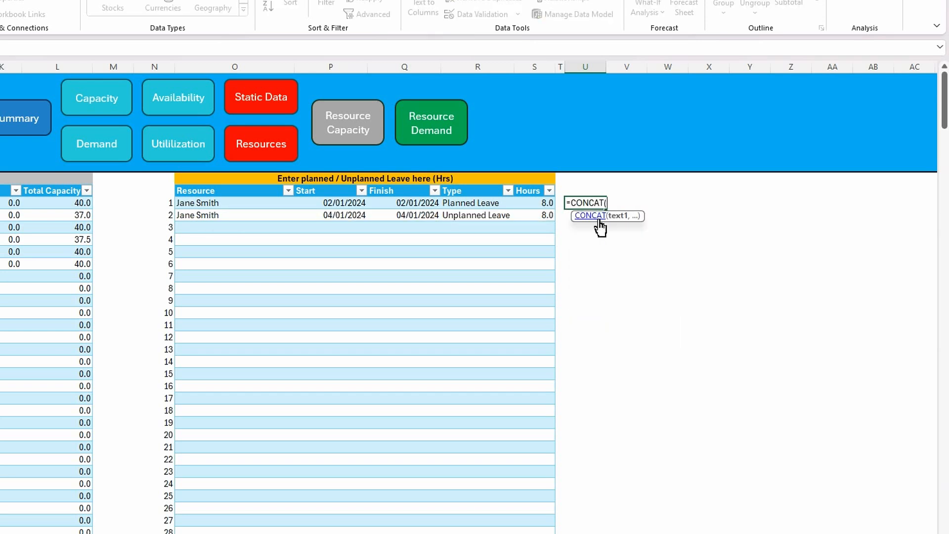
left_click(192, 204)
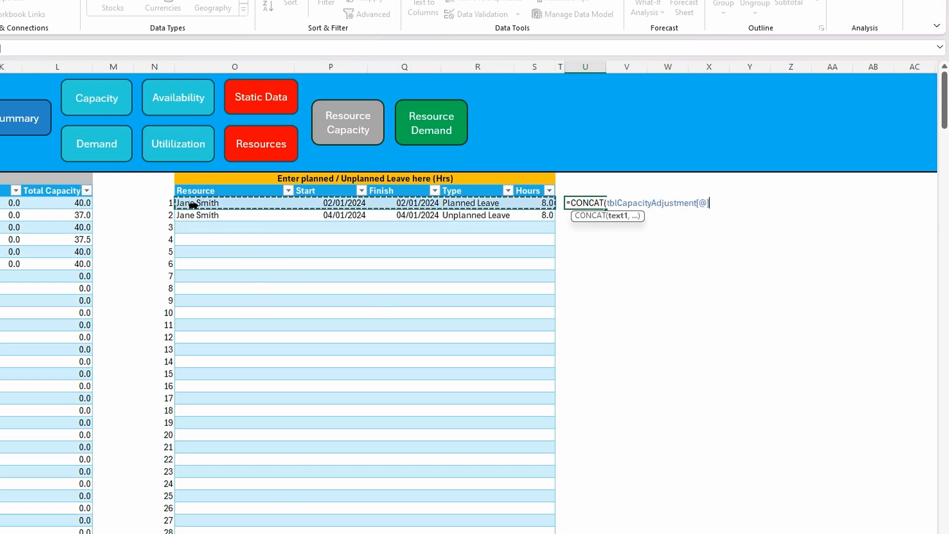
left_click(216, 238)
left_click(207, 204)
left_click(205, 236)
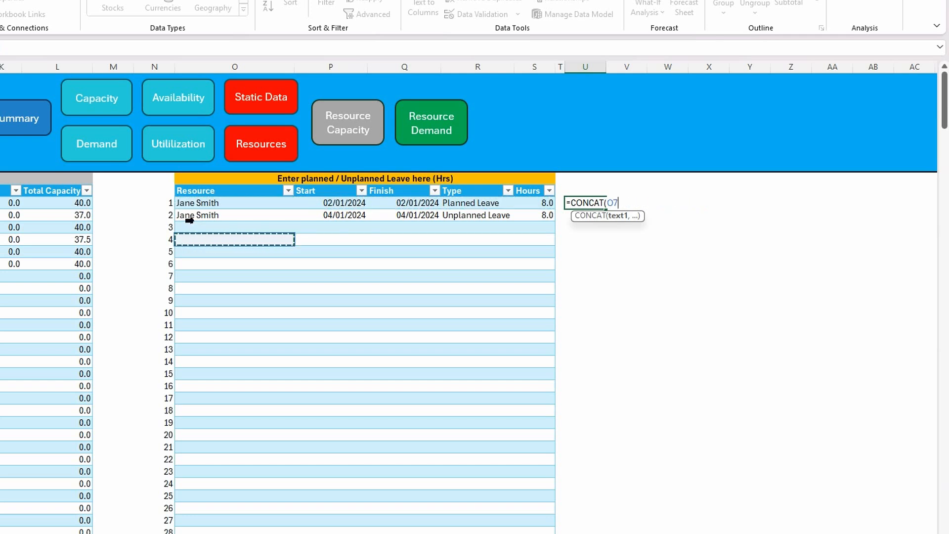
left_click(200, 202)
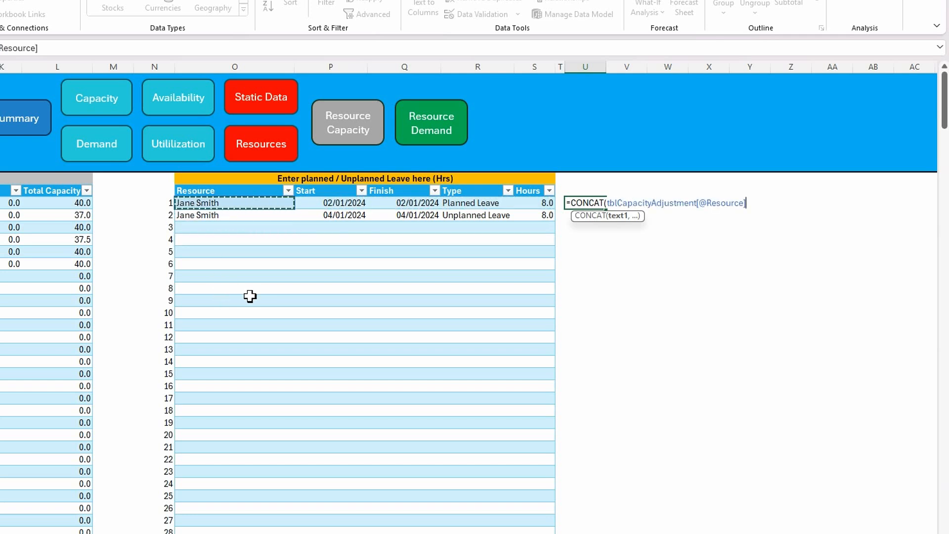
key("shift+Right")
key("shift+Right")
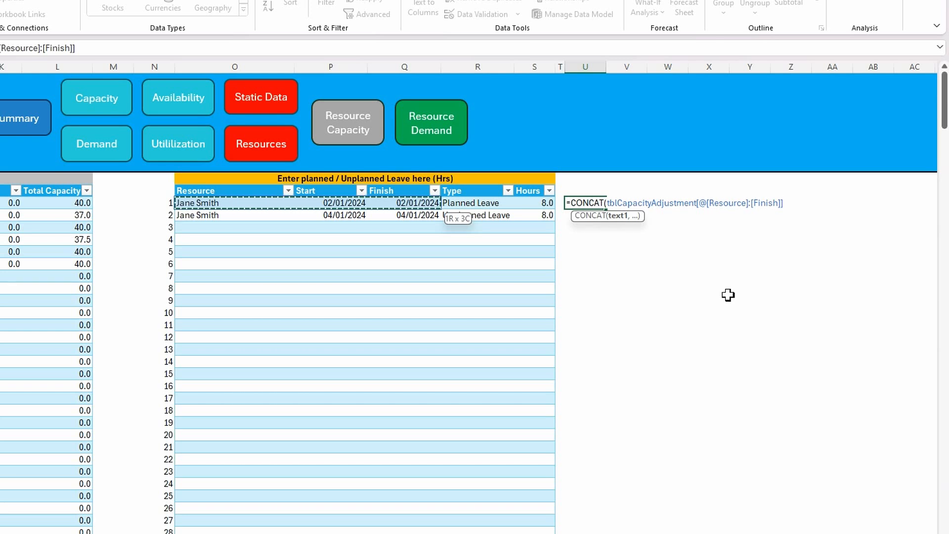
type(")")
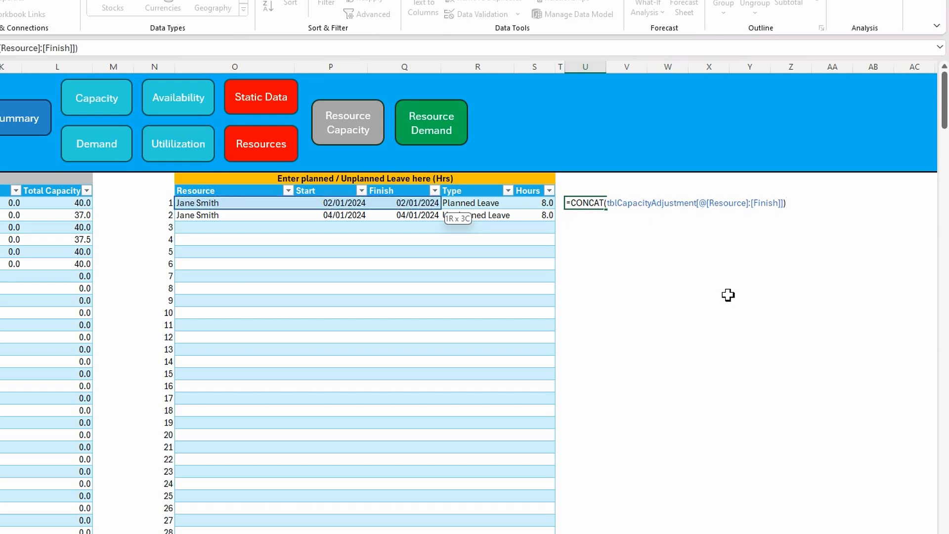
key("Return")
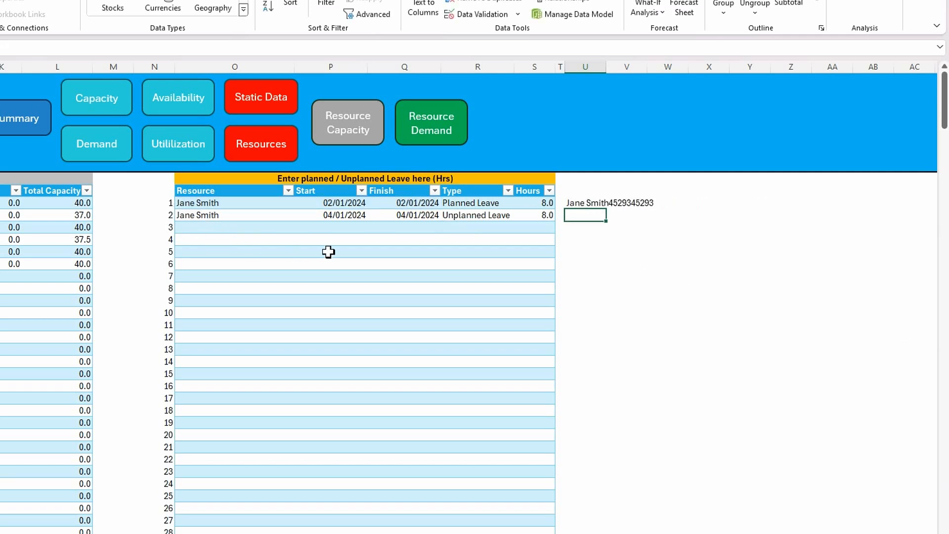
Fill the CONCAT formula from U4 down column U to the leave table's last row, numbered 300
left_click(584, 205)
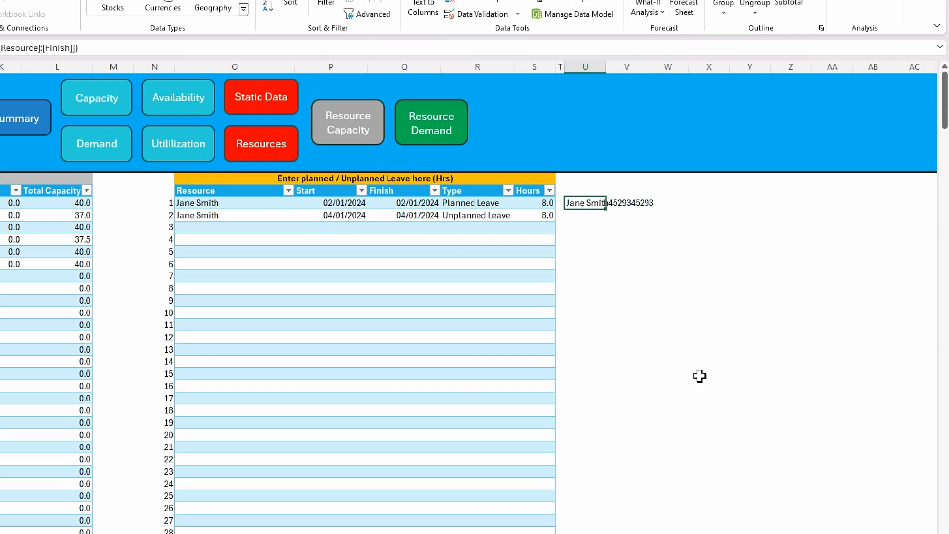
key("shift+Page_Down")
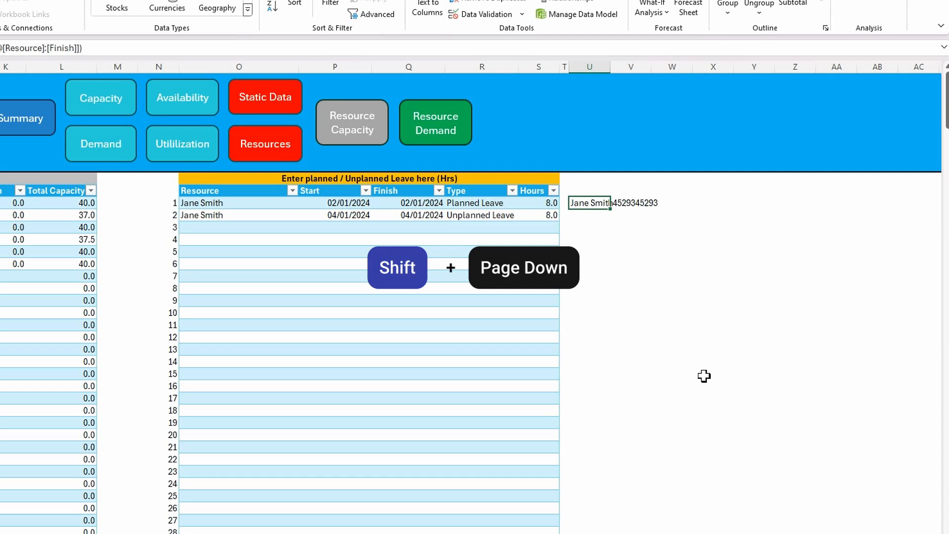
key("shift+Page_Down")
key("shift+Page_Down")
key("shift+Page_Down")
key("shift+Page_Down")
key("shift+Page_Down")
key("shift+Page_Down")
key("shift+Page_Down")
key("shift+Page_Down")
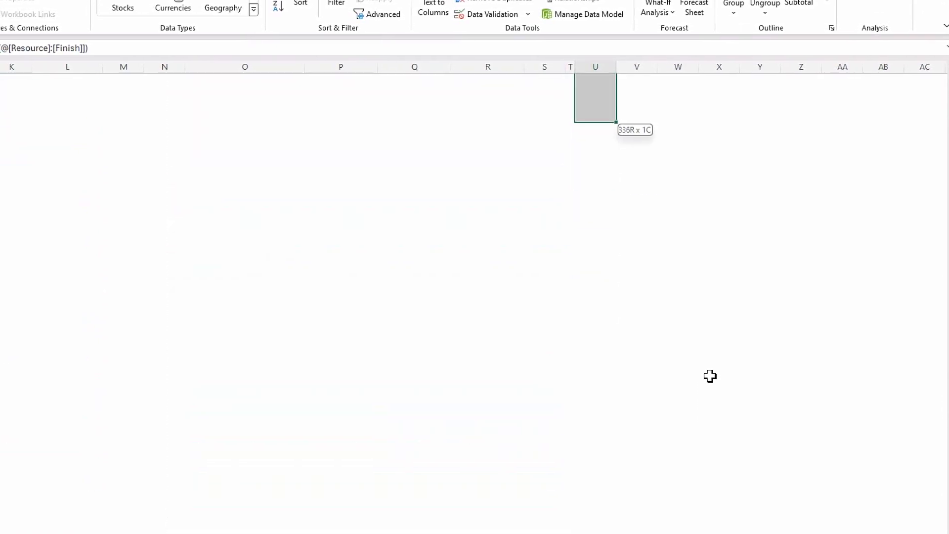
key("shift+Down")
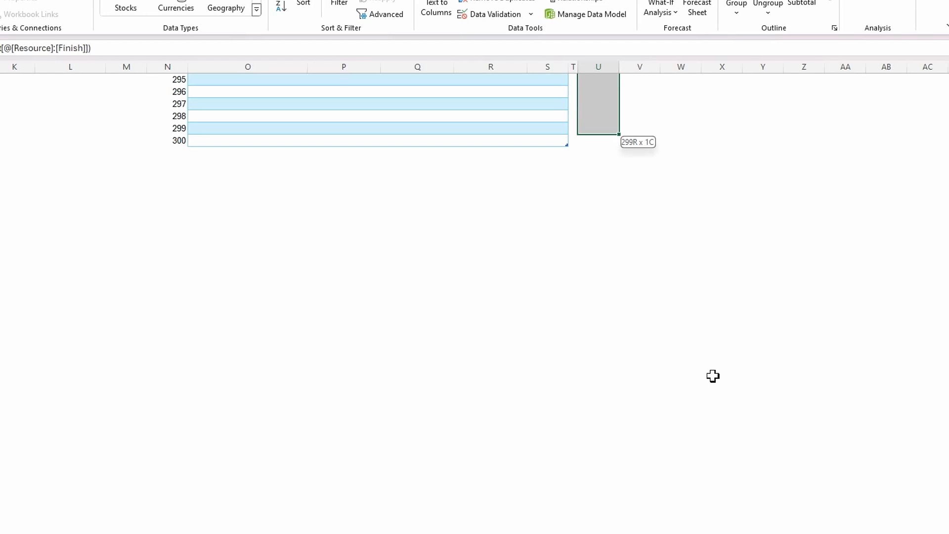
key("ctrl+d")
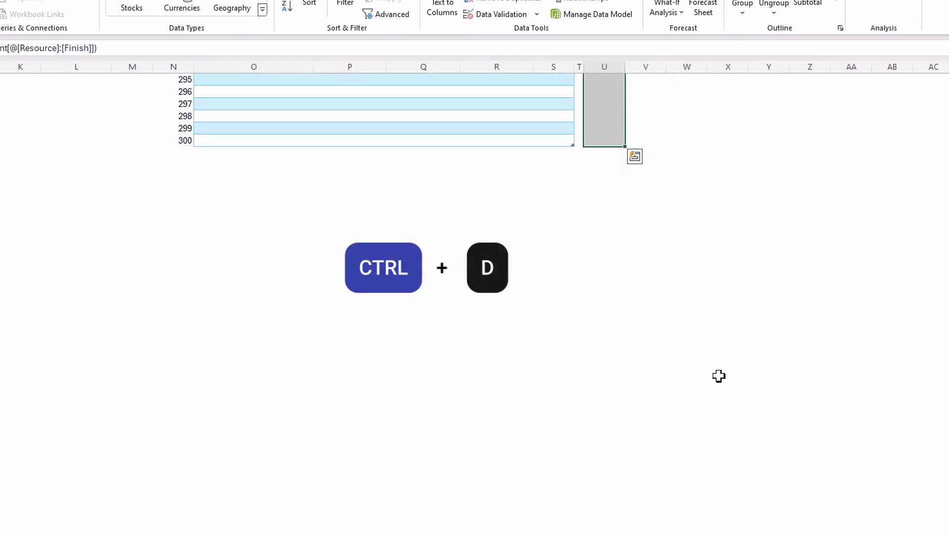
Auto-fit column U so the concatenated resource and date keys fit within its width
scroll(695, 193, "up", 4)
scroll(695, 193, "up", 20)
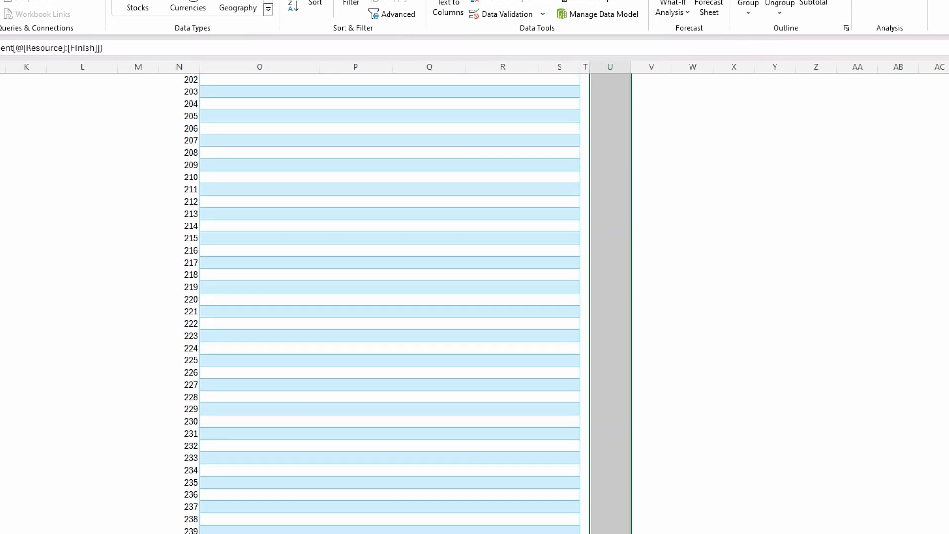
left_click_drag(948, 414, 948, 128)
left_click(640, 250)
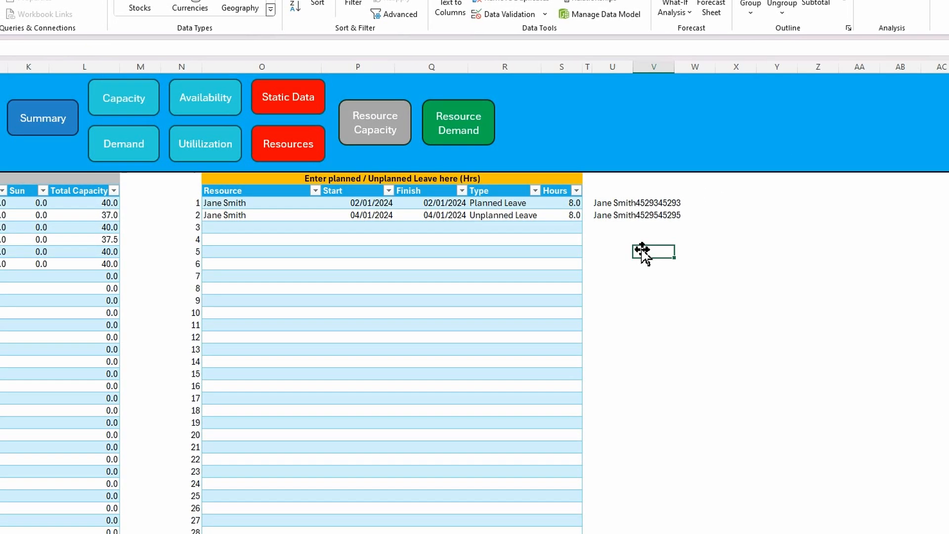
left_click(610, 203)
left_click(657, 204)
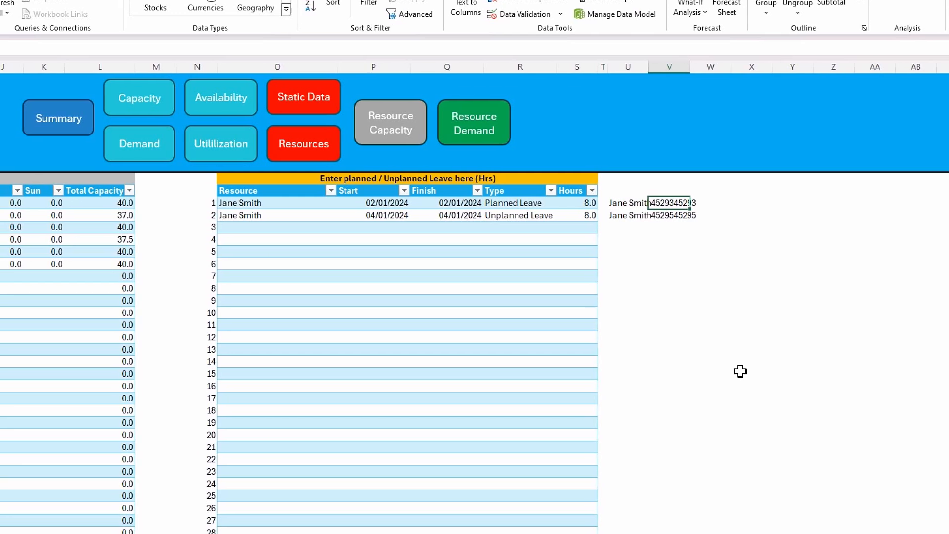
double_click(652, 73)
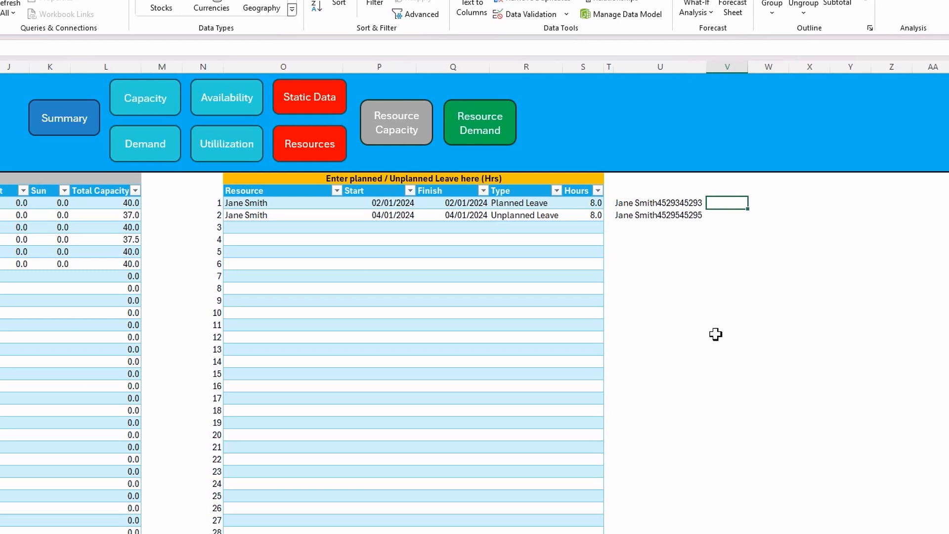
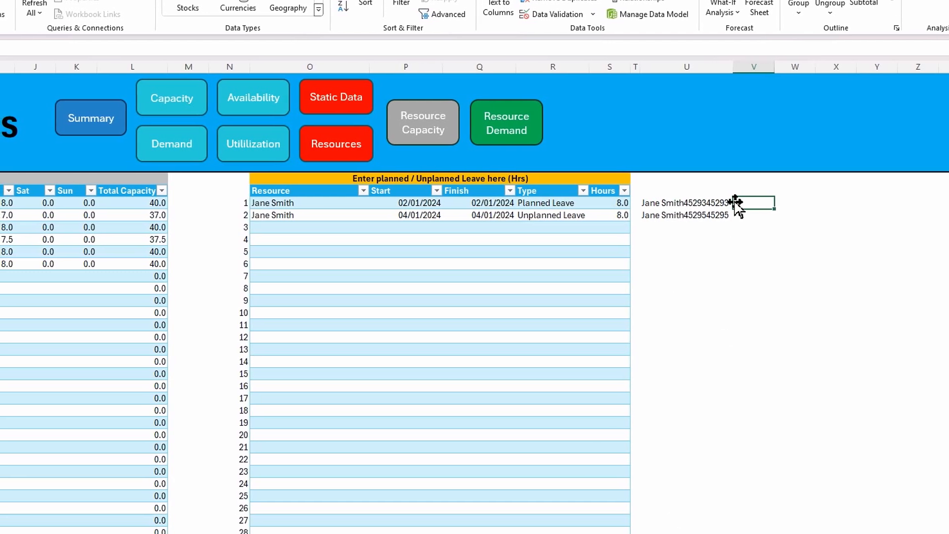
In V4, enter a running duplicate count of the concatenated keys: =COUNTIF($U$4:U4,U4)
type("=counti")
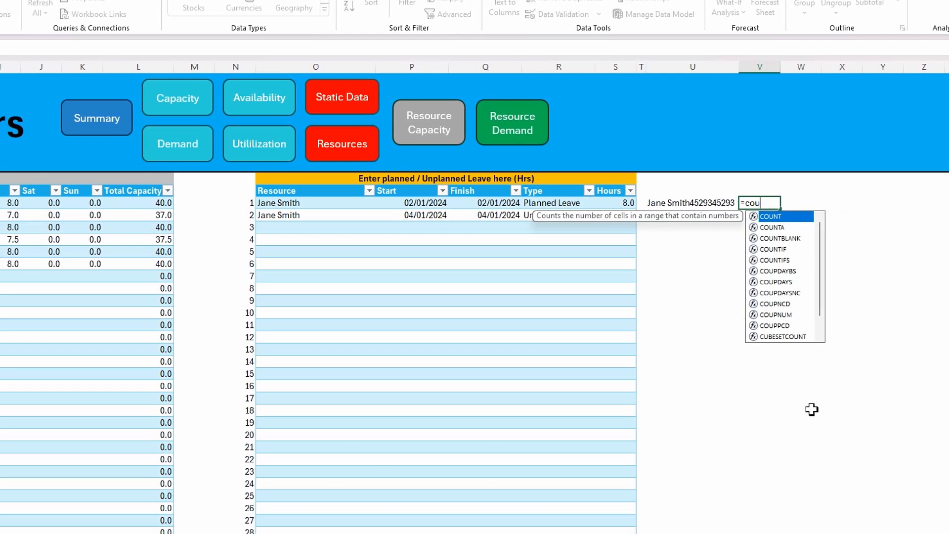
type("f")
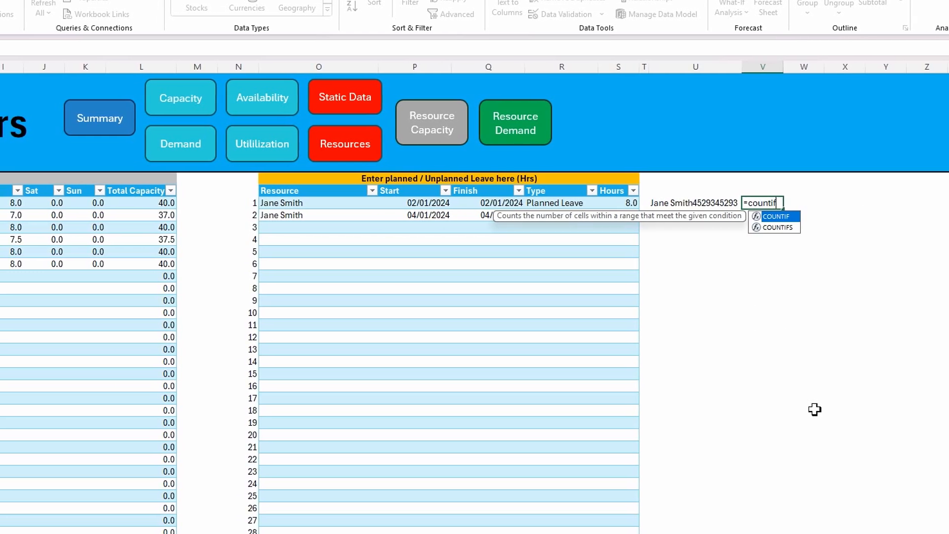
key("Tab")
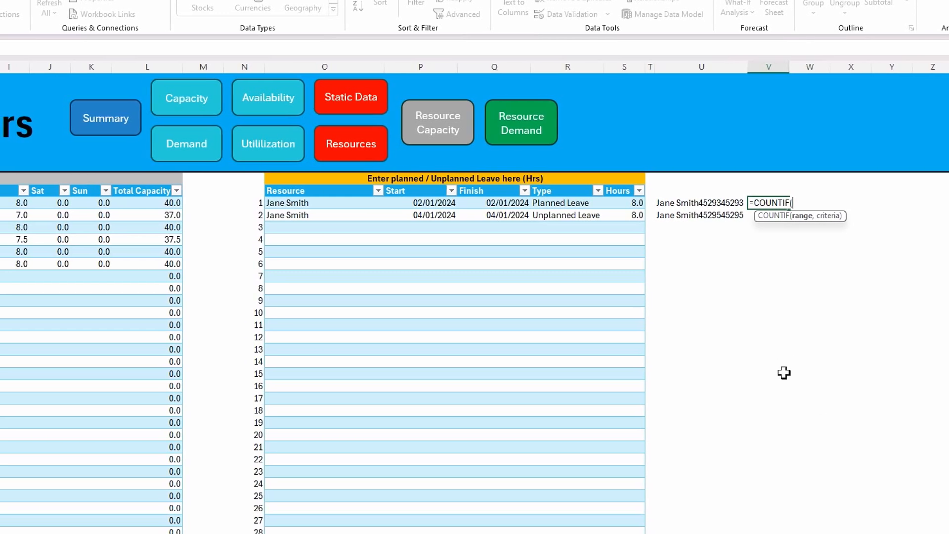
left_click(688, 202)
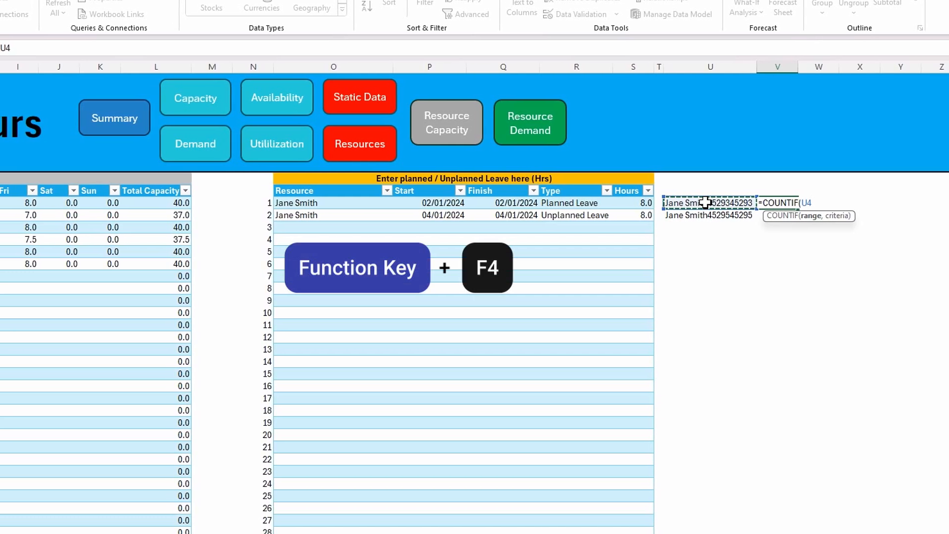
key("F4")
type(":")
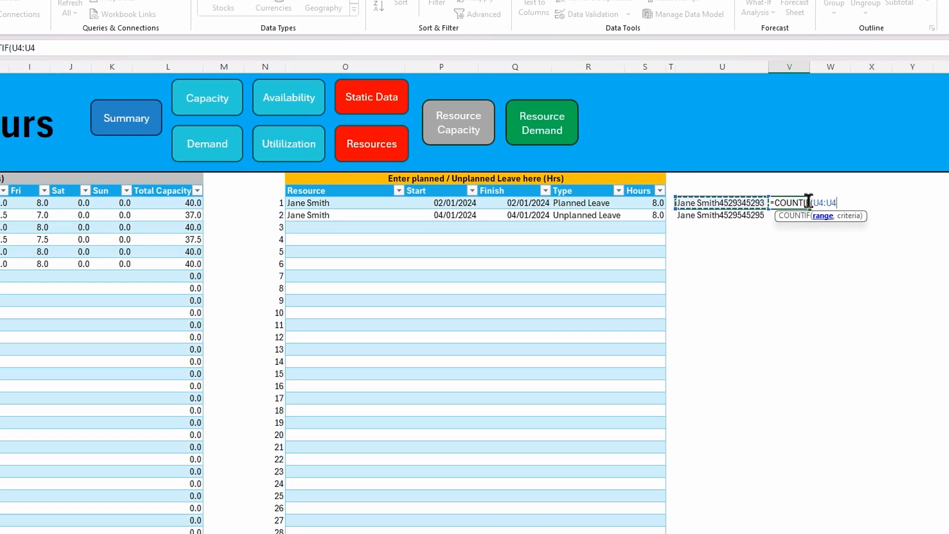
key("BackSpace")
key("BackSpace")
key("BackSpace")
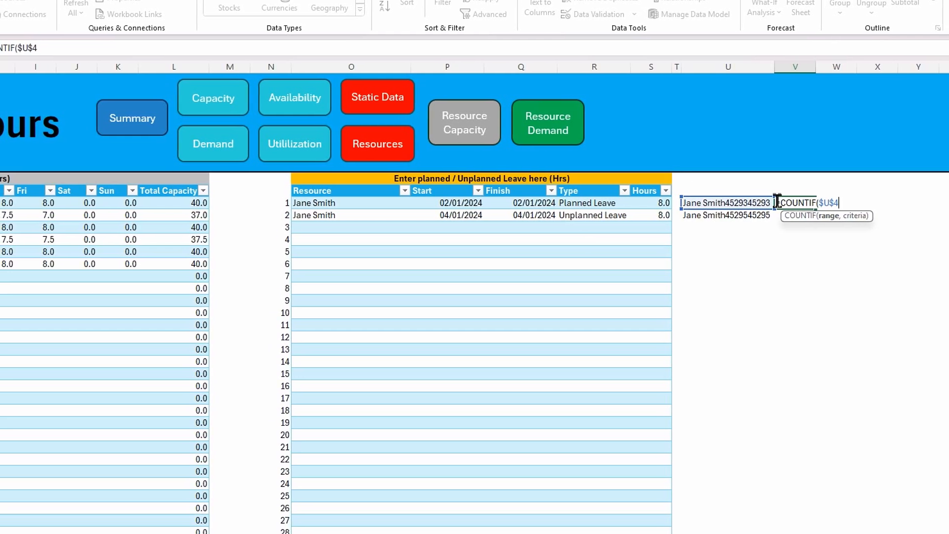
key("F4")
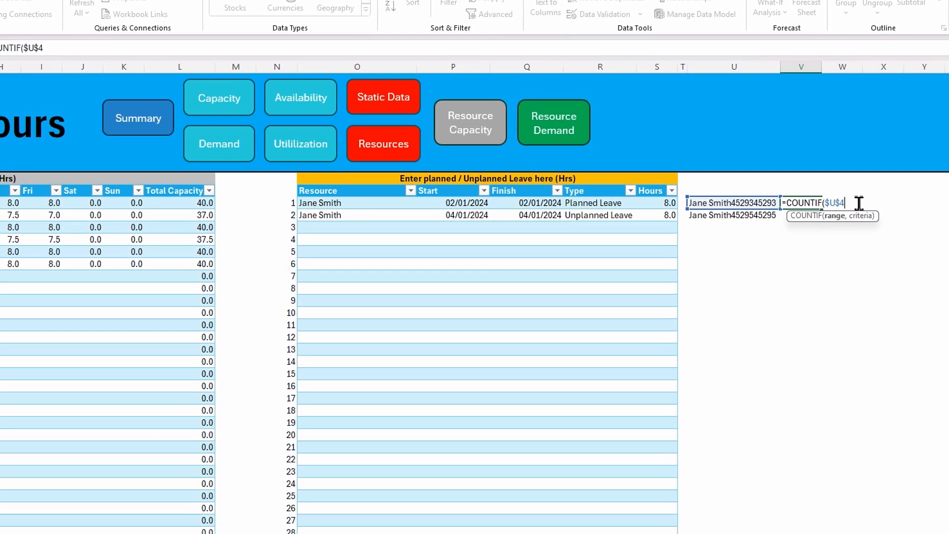
type(":")
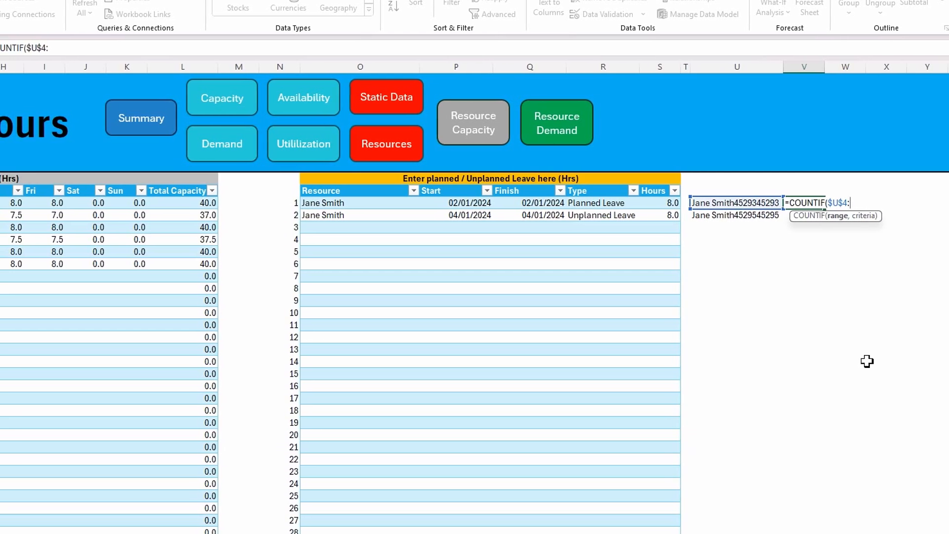
type("U")
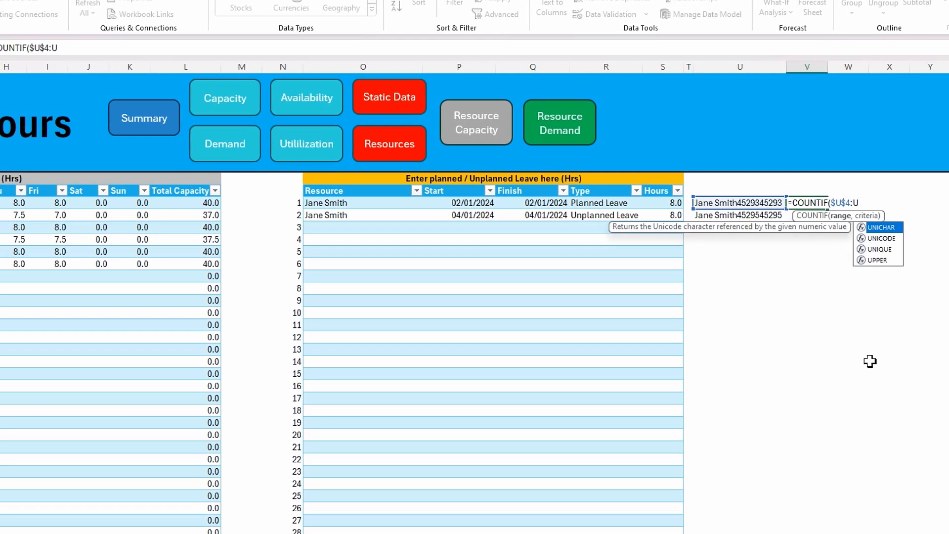
type("4")
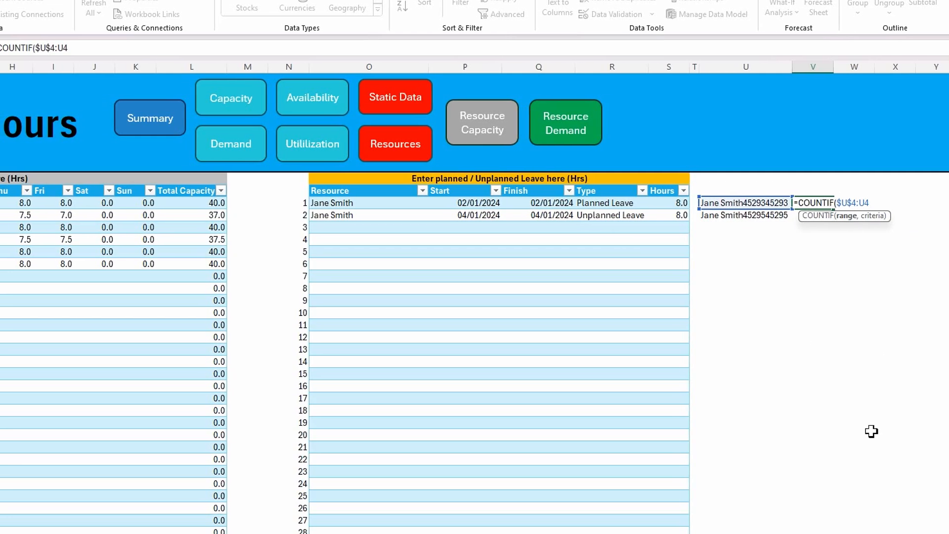
type(",")
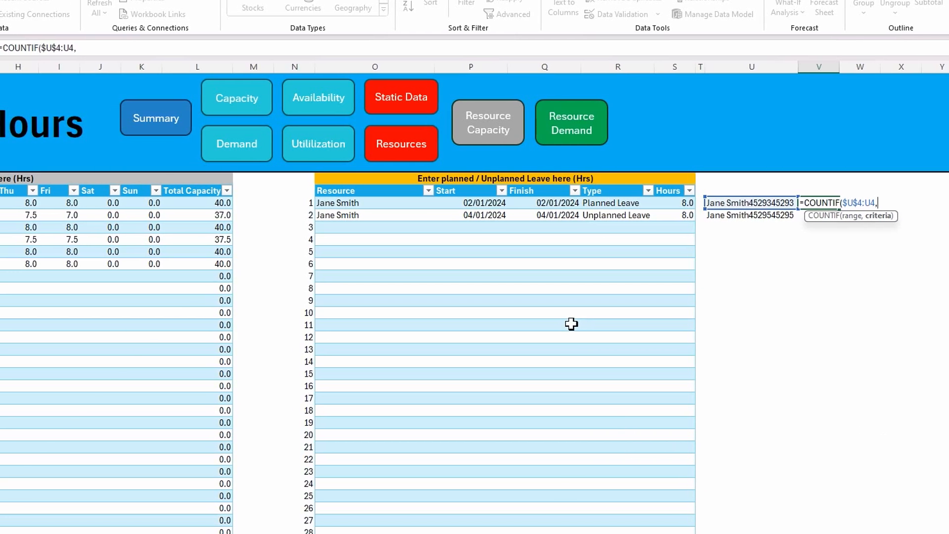
type("u4")
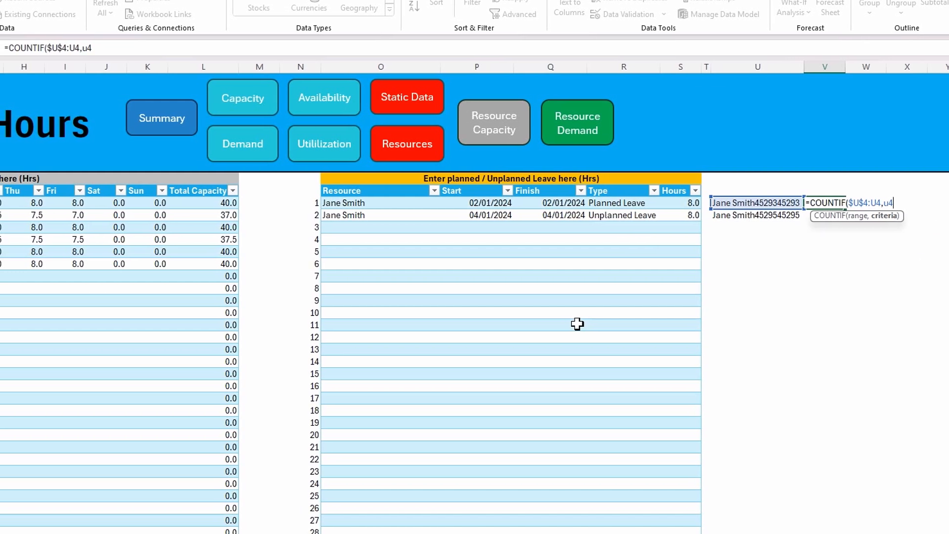
type(")")
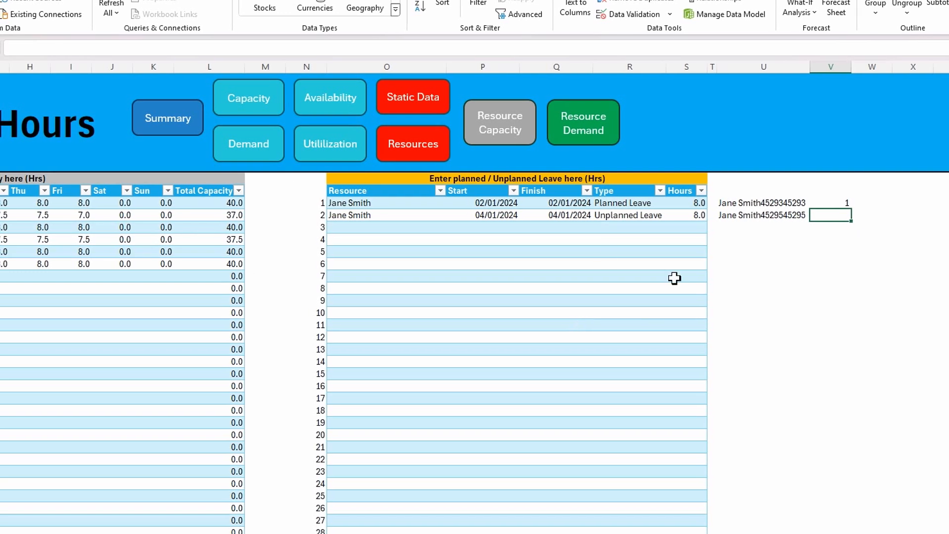
Fill the COUNTIF formula from V4 down column V alongside the leave table and check the rows with blank keys
left_click(837, 203)
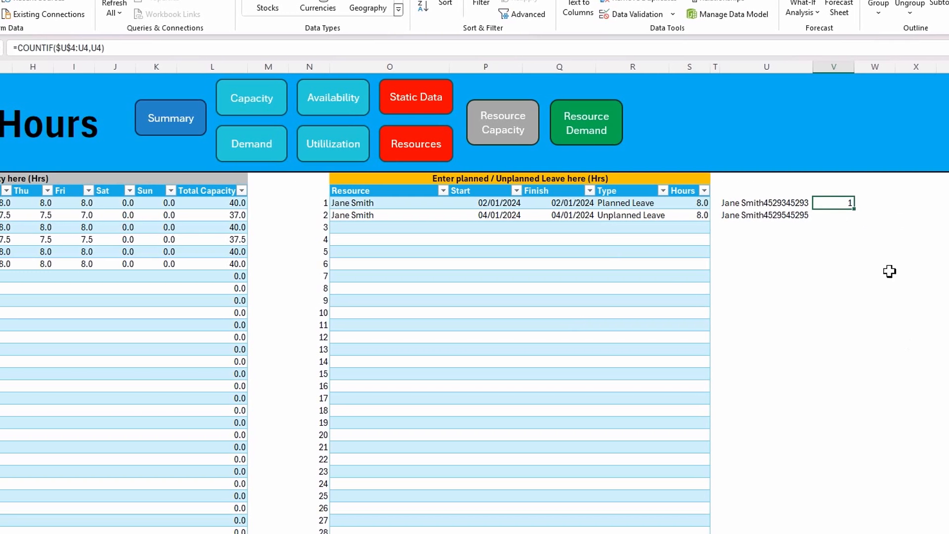
double_click(863, 208)
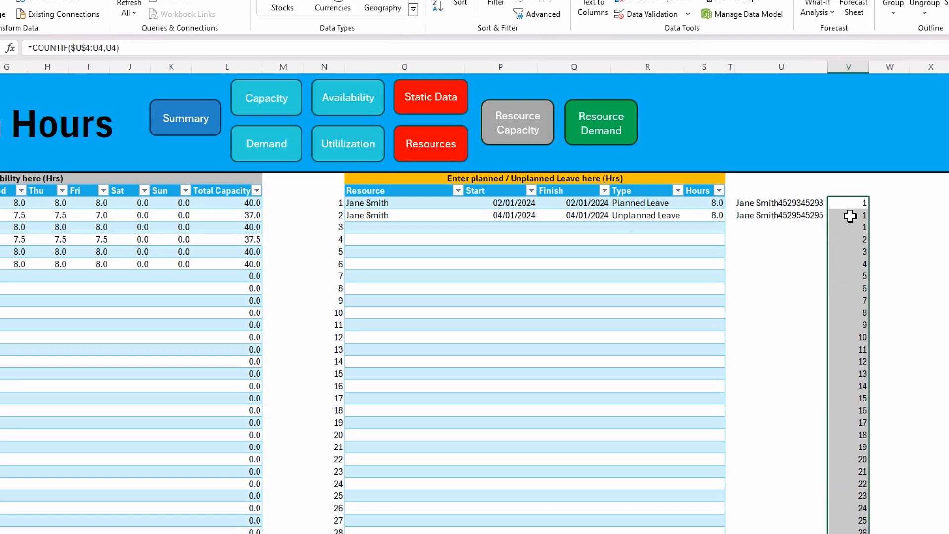
left_click(850, 215)
left_click(817, 228)
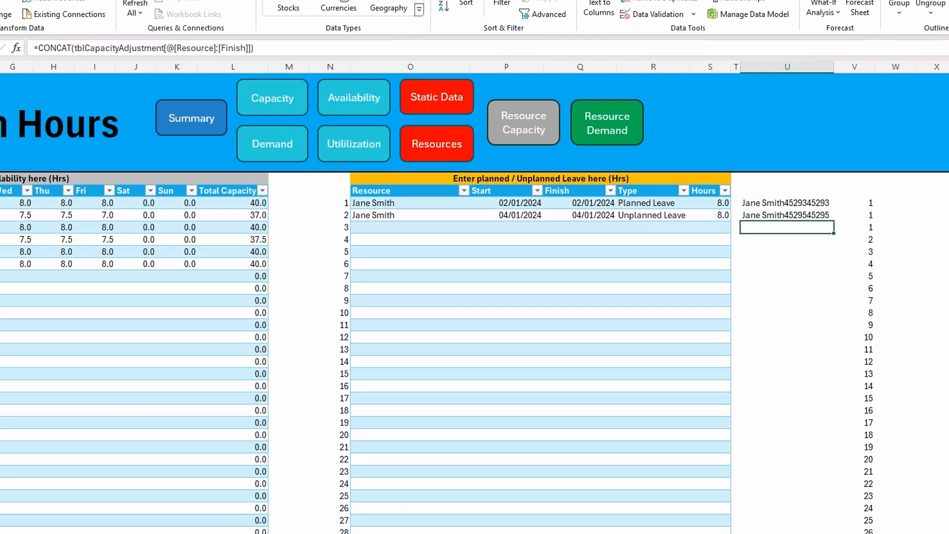
Wrap the COUNTIF in V4 in an IF that returns 0 for blank keys: =IF(U4<>"",COUNTIF($U$4:U4,U4),0)
left_click(860, 203)
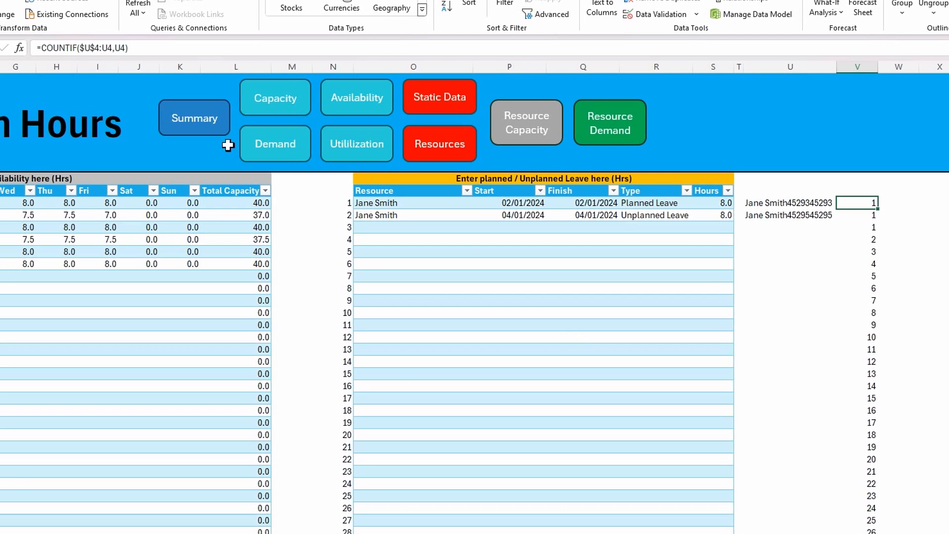
left_click(42, 47)
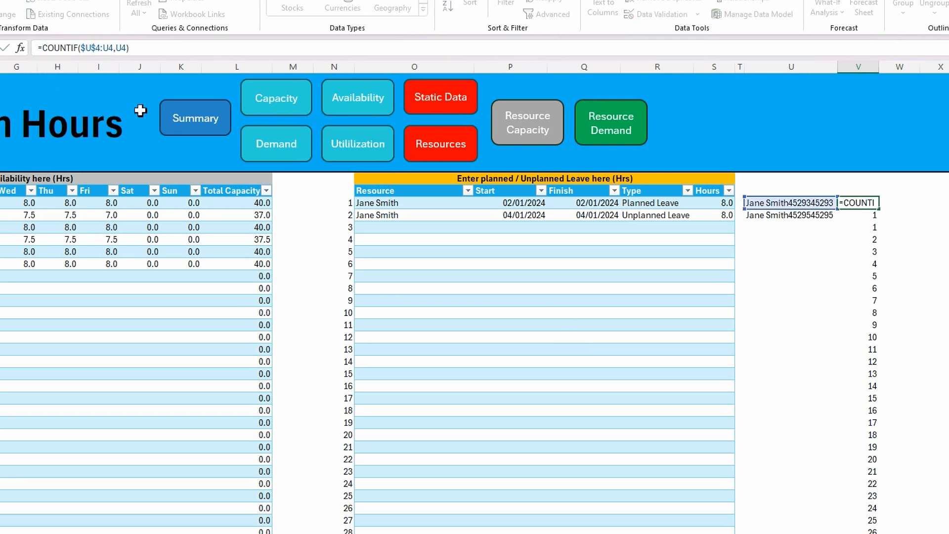
type("if(")
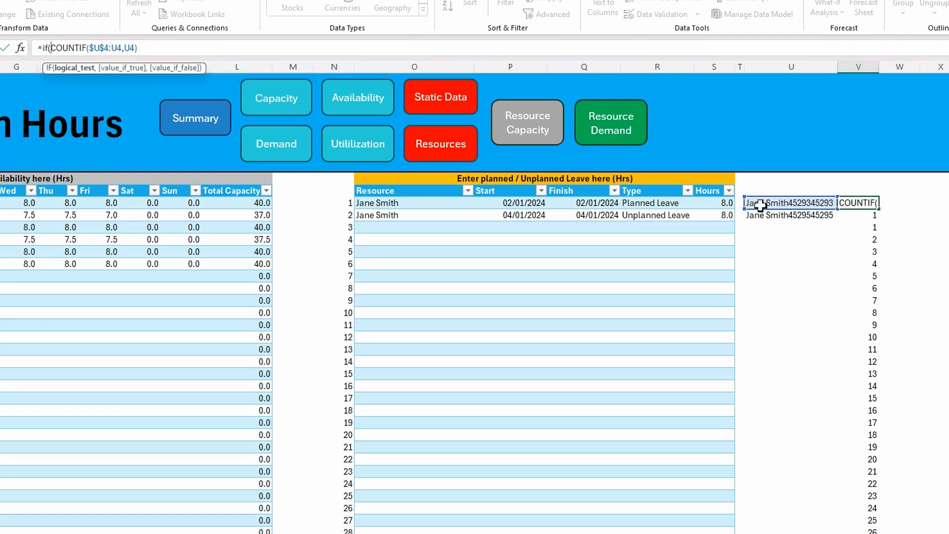
type("u4")
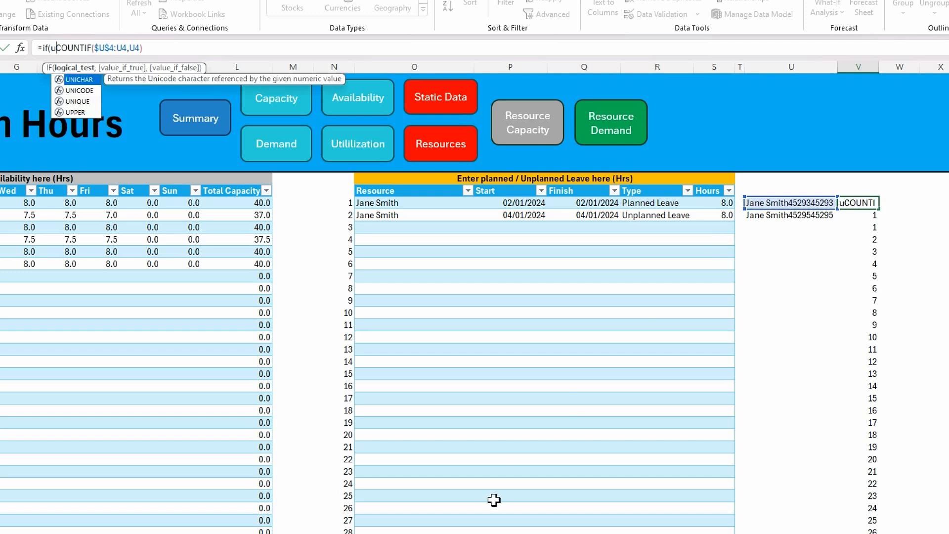
type("<>")
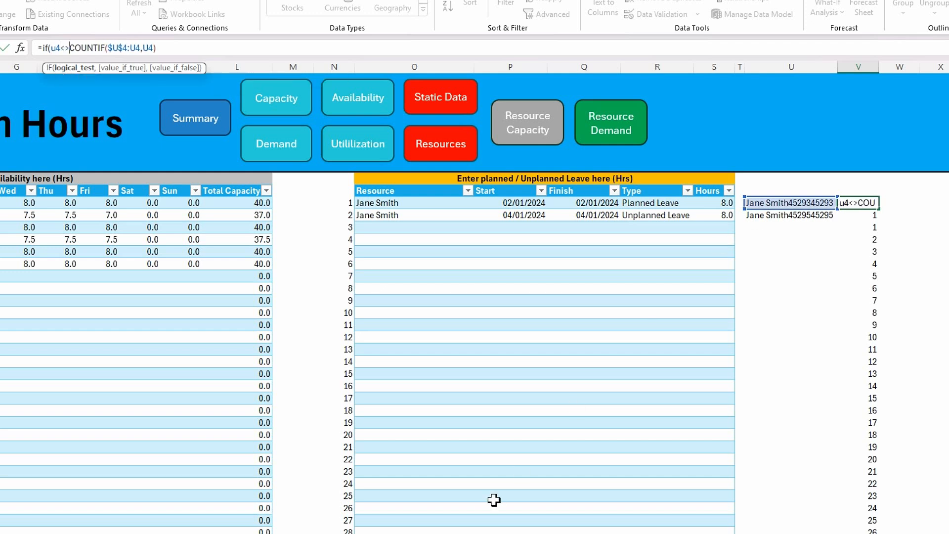
type("\"\"")
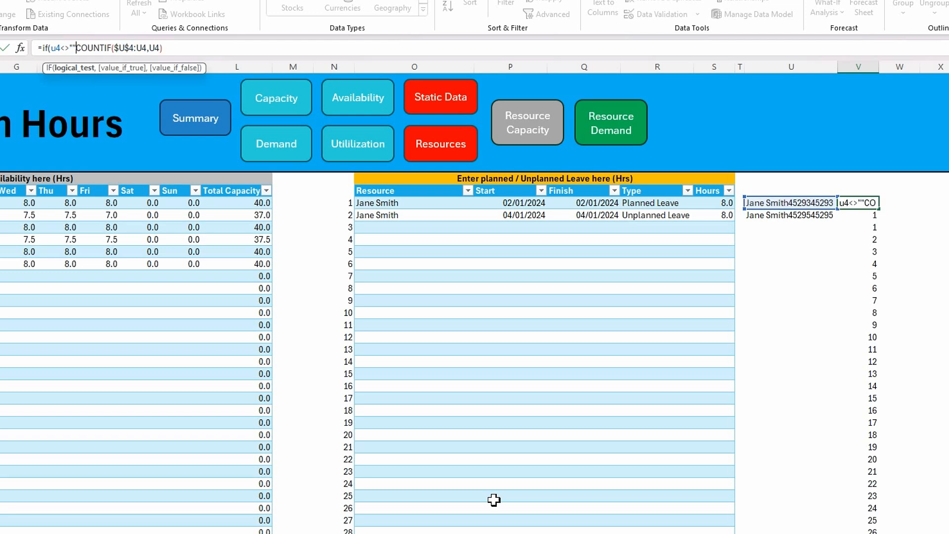
type(",")
left_click(169, 48)
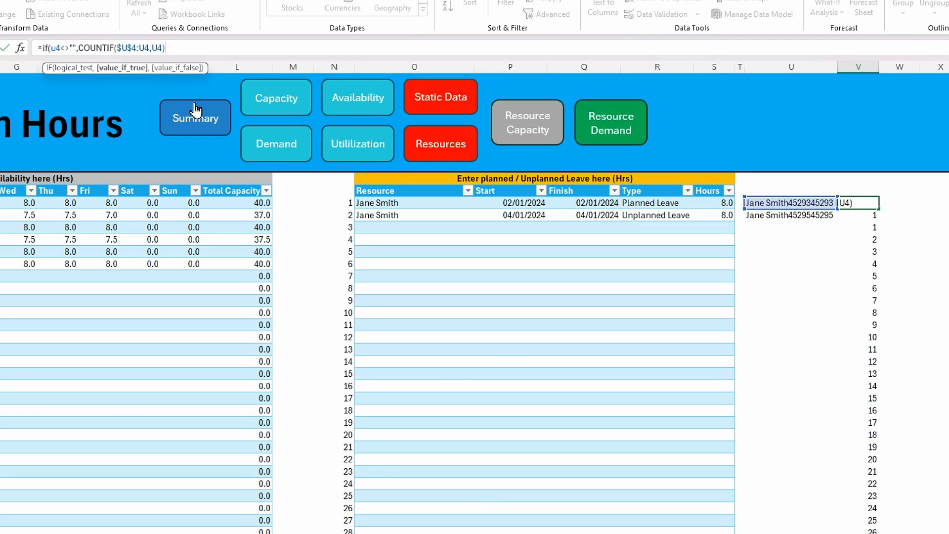
type(",0")
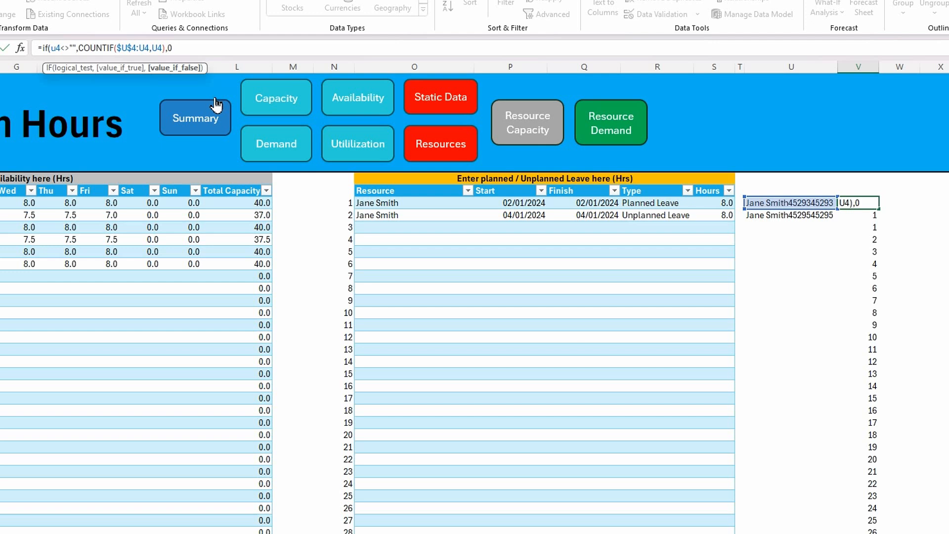
type(")")
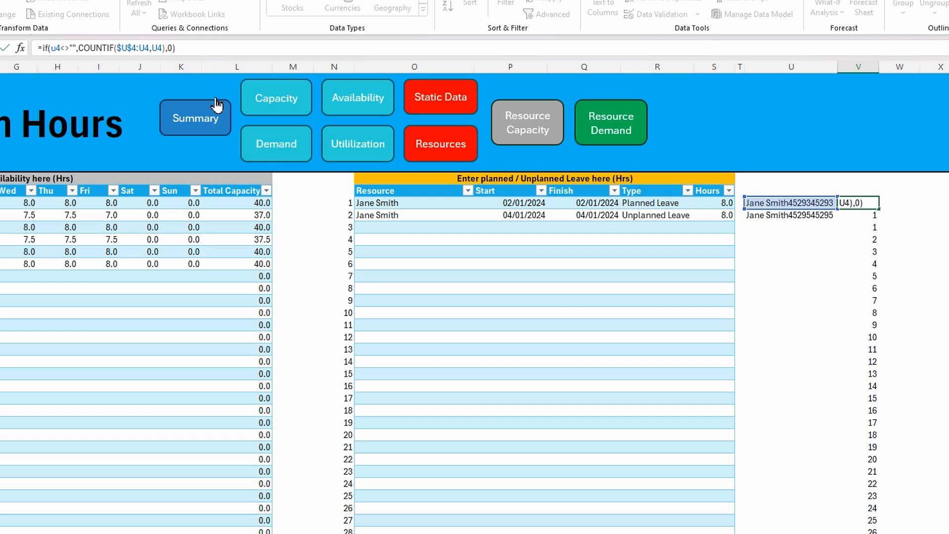
key("Return")
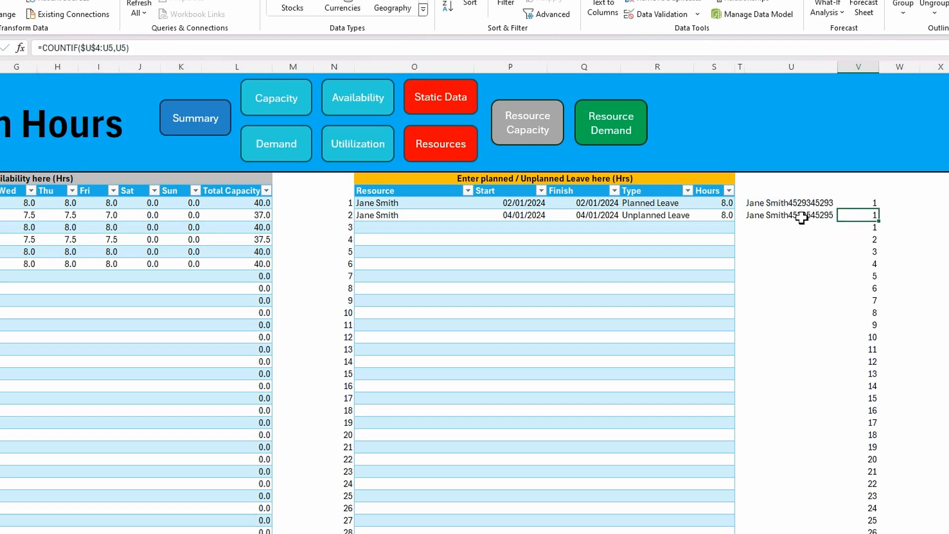
Fill the IF/COUNTIF formula from V4 down column V alongside the leave table and check the filled rows
left_click(868, 203)
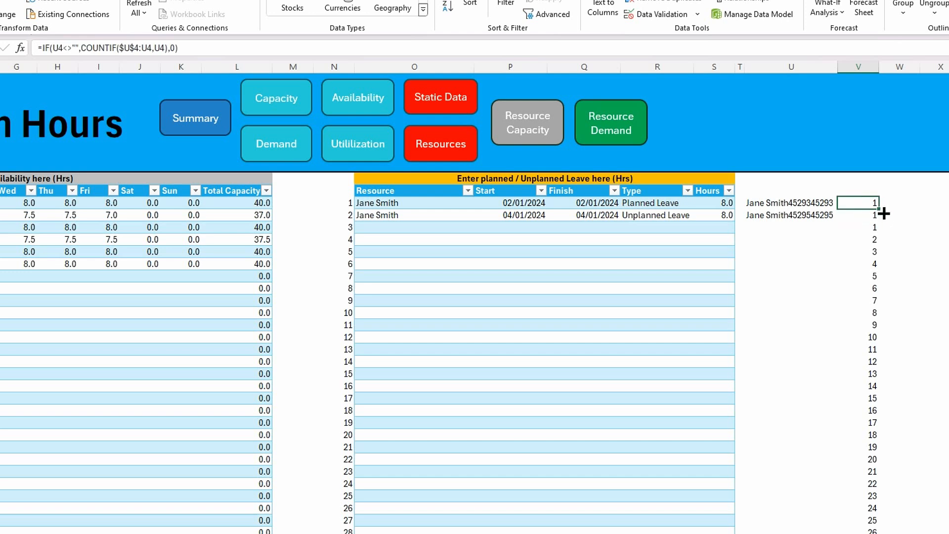
double_click(882, 211)
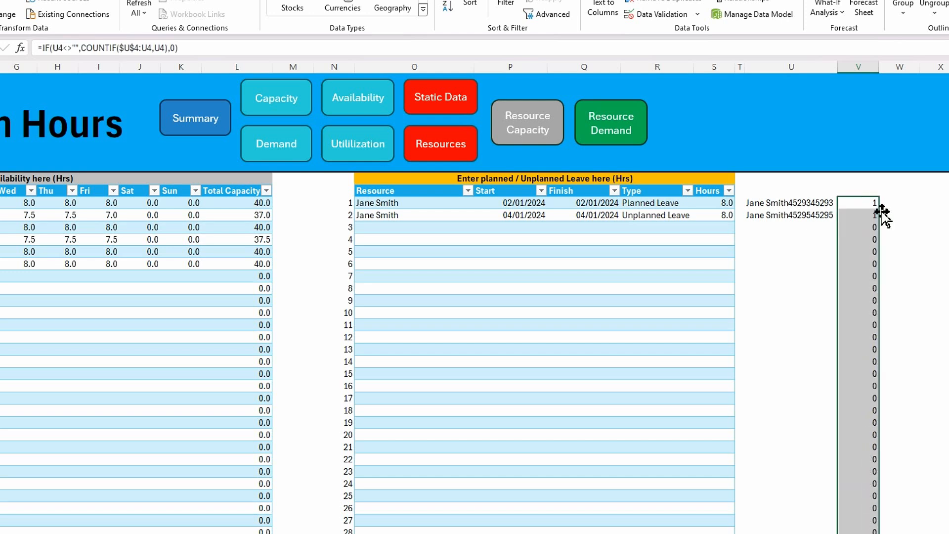
scroll(860, 328, "down", 15)
scroll(859, 328, "down", 13)
scroll(862, 328, "up", 12)
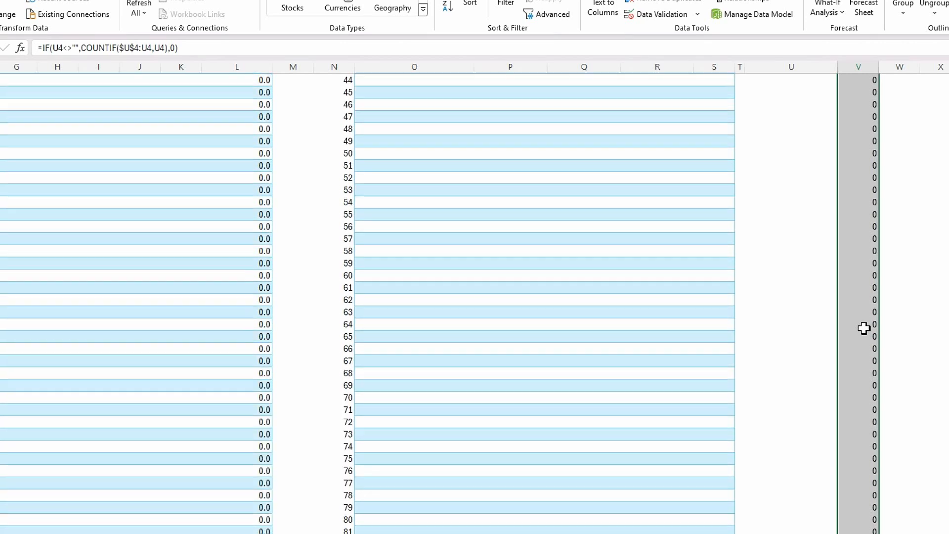
scroll(864, 328, "up", 15)
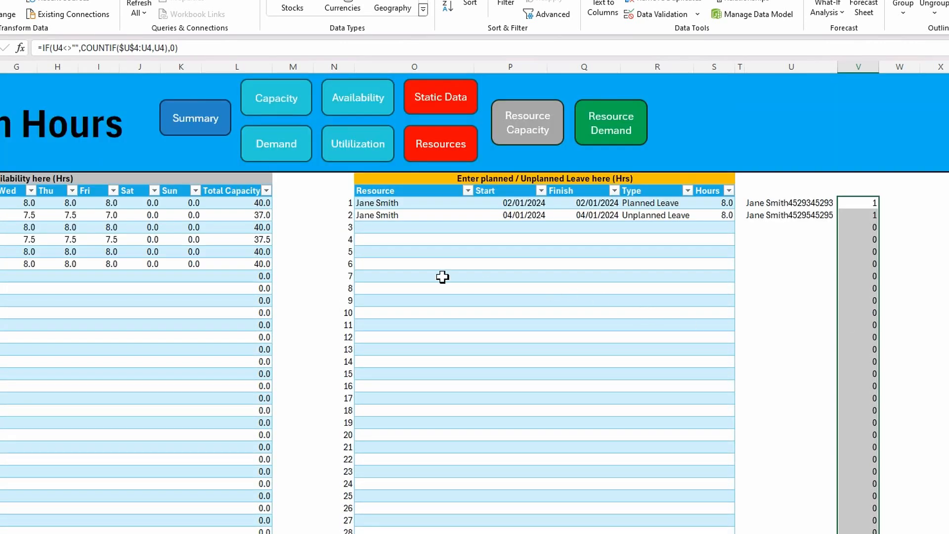
In leave table row 3, enter the first row's resource name again with Start and Finish both 02/01/2024 to test the duplicate count
left_click(378, 226)
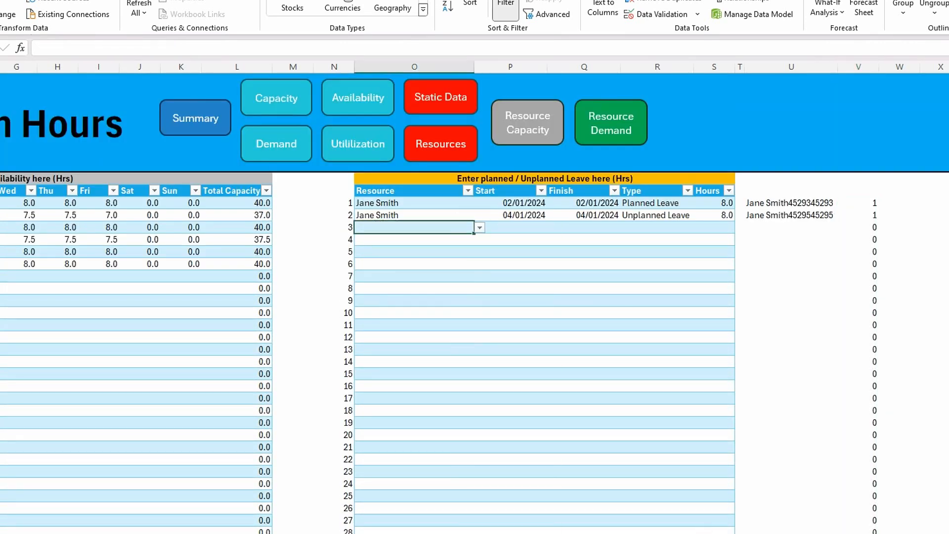
type("jane")
key("Tab")
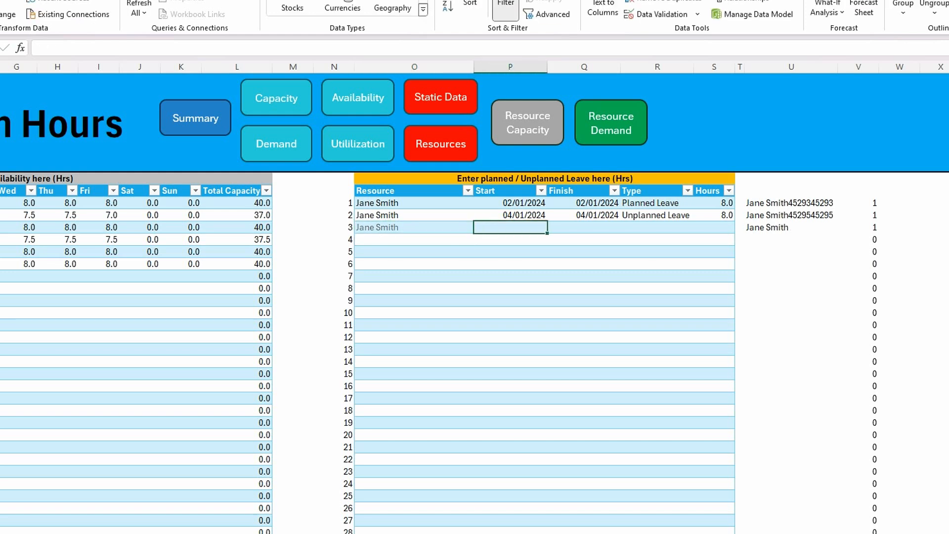
type("02/01/24")
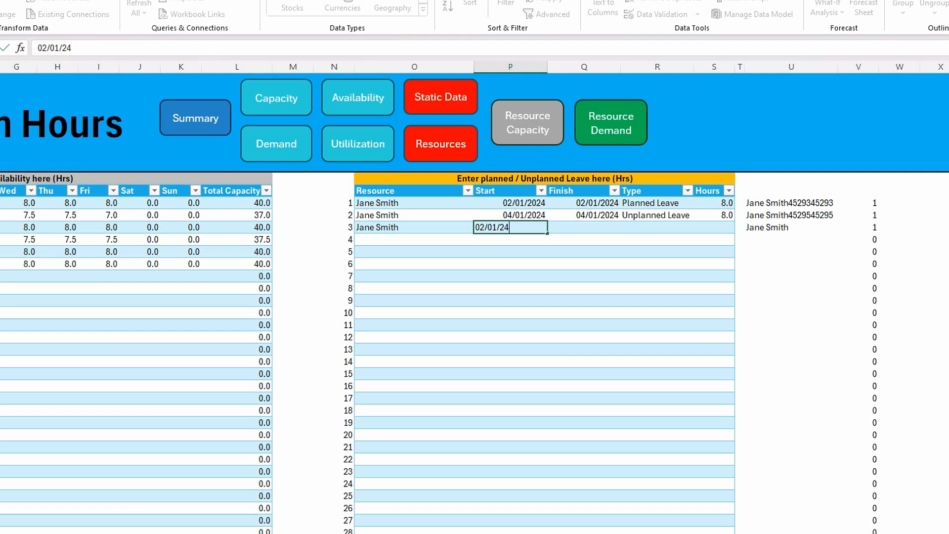
key("Tab")
type("0")
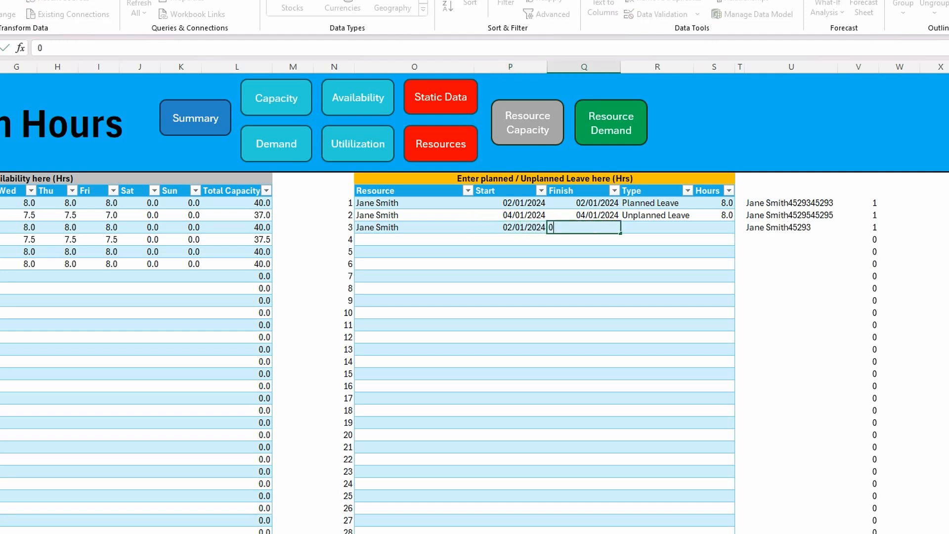
type("2/01/2024")
key("Tab")
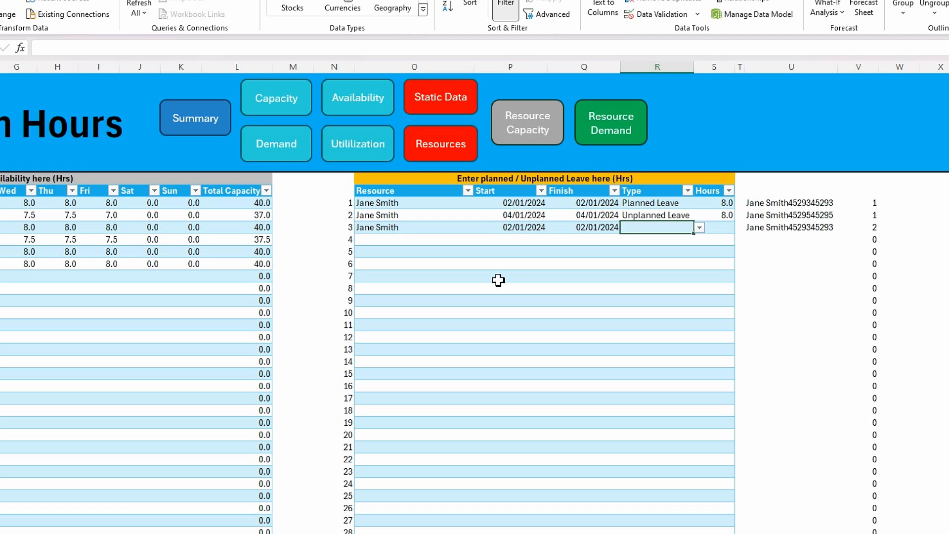
Clear the test duplicate's resource, Start and Finish from leave table row 3, and narrow the concatenated-key column U
left_click(385, 231)
key("F2")
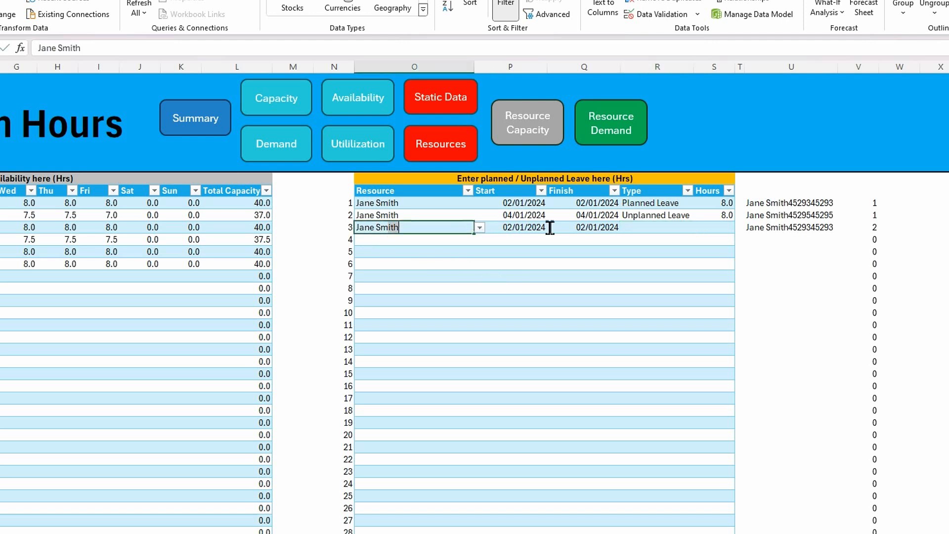
left_click(449, 255)
left_click_drag(397, 231, 583, 228)
key("Delete")
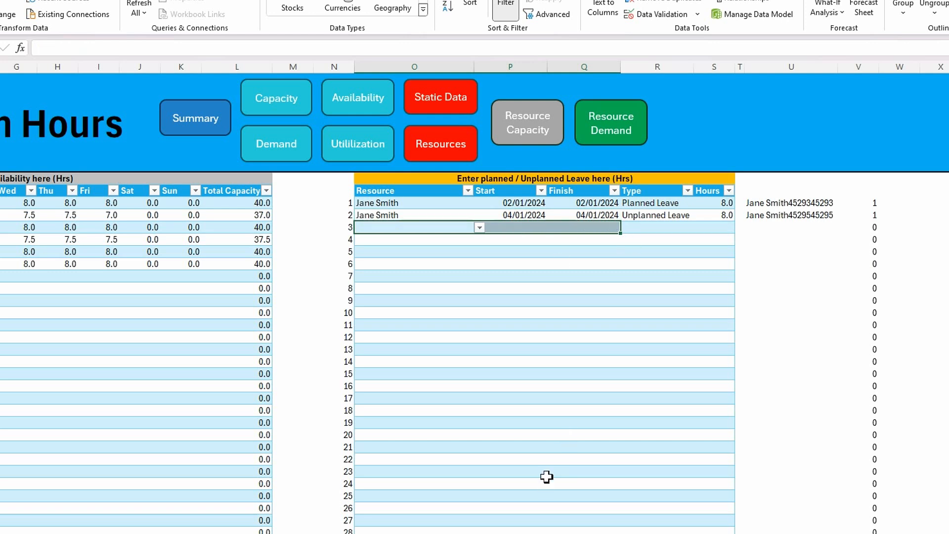
left_click(546, 366)
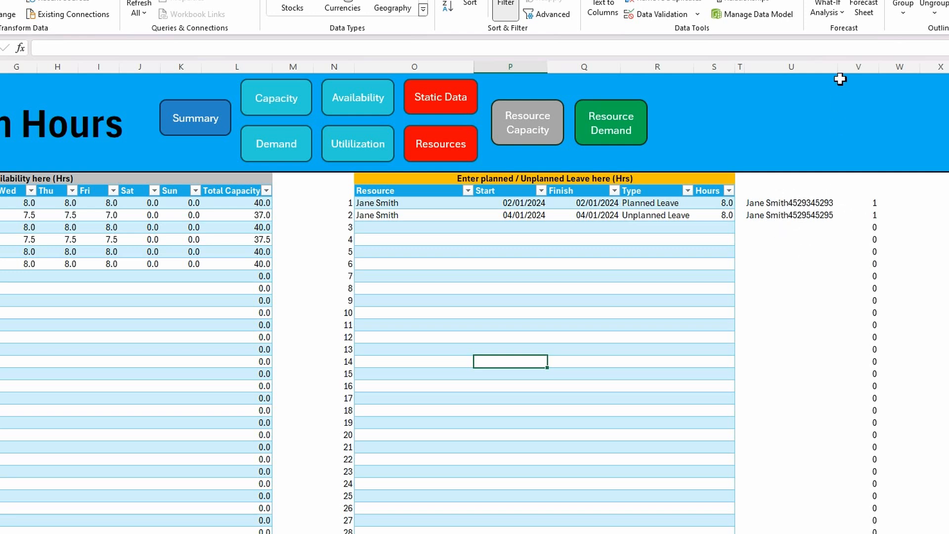
left_click_drag(840, 67, 755, 88)
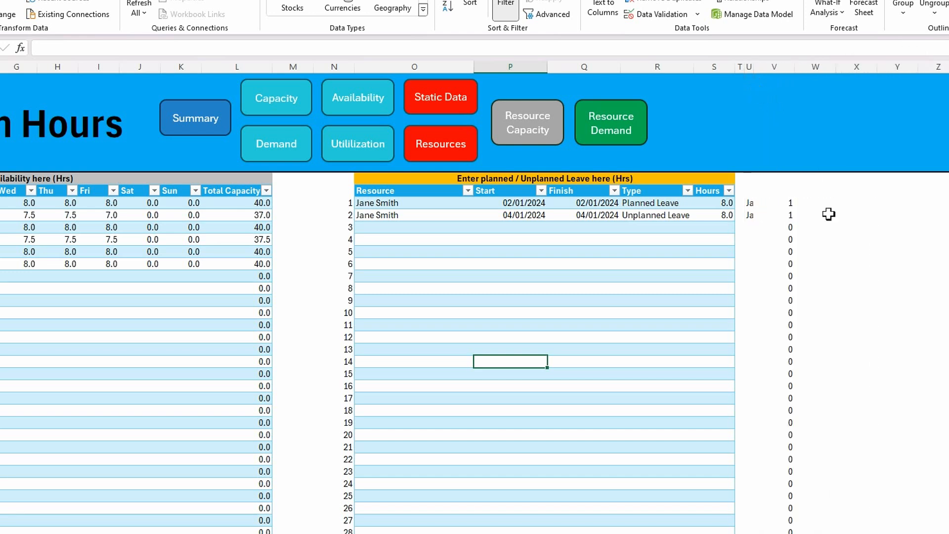
Enter =MAX(V4:V303) in V3 to return the highest running count of the leave entries
left_click(789, 203)
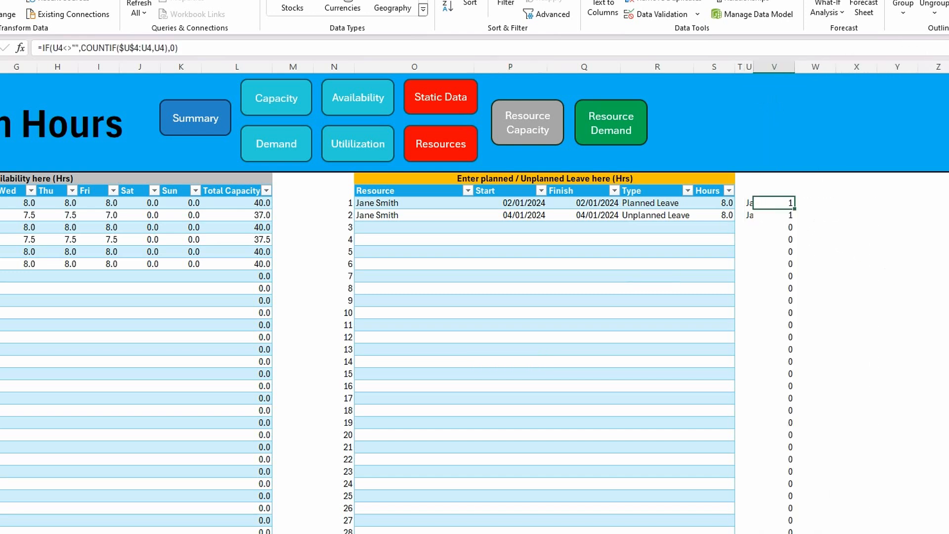
left_click(793, 191)
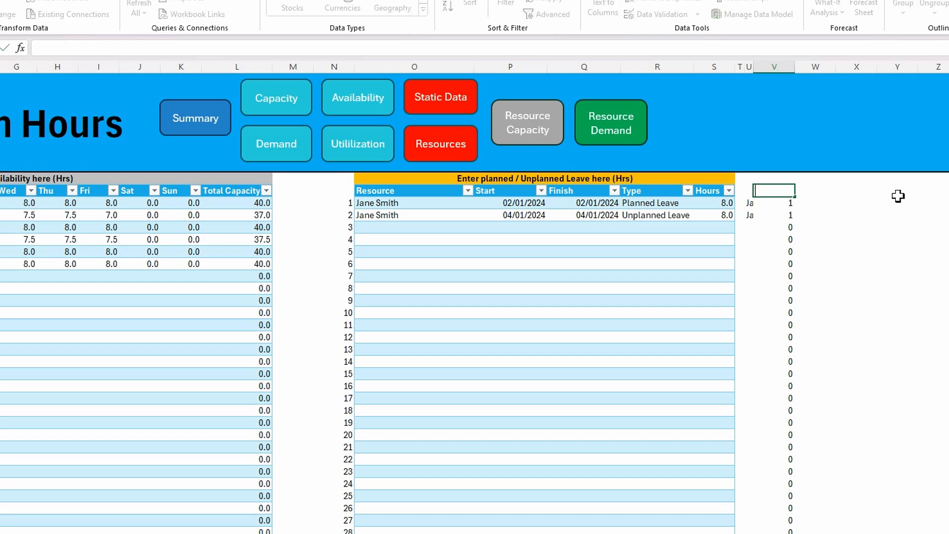
type("max")
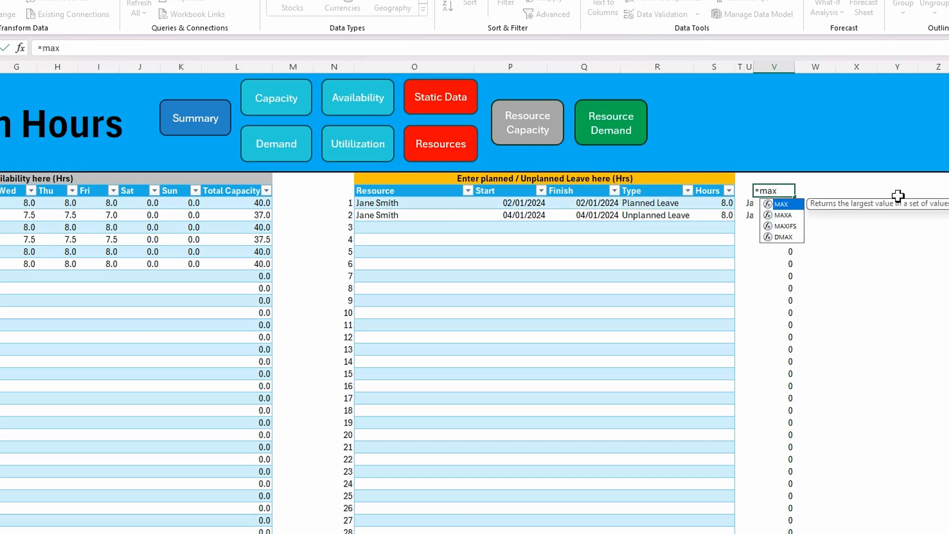
key("Tab")
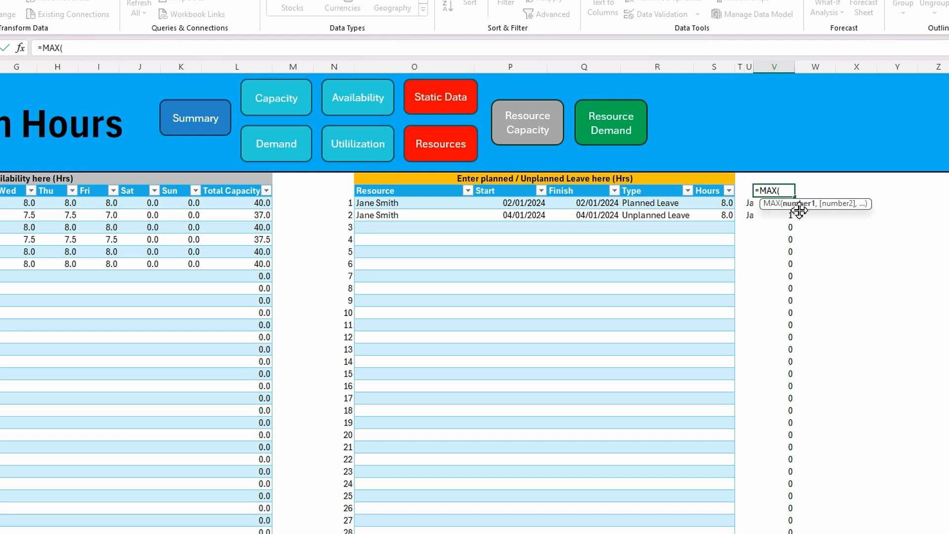
left_click(785, 203)
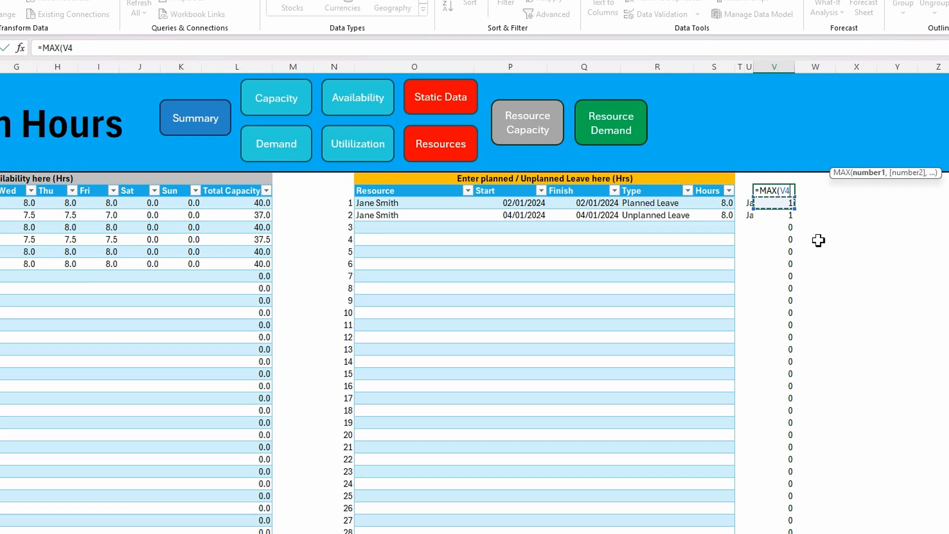
key("ctrl+shift+Down")
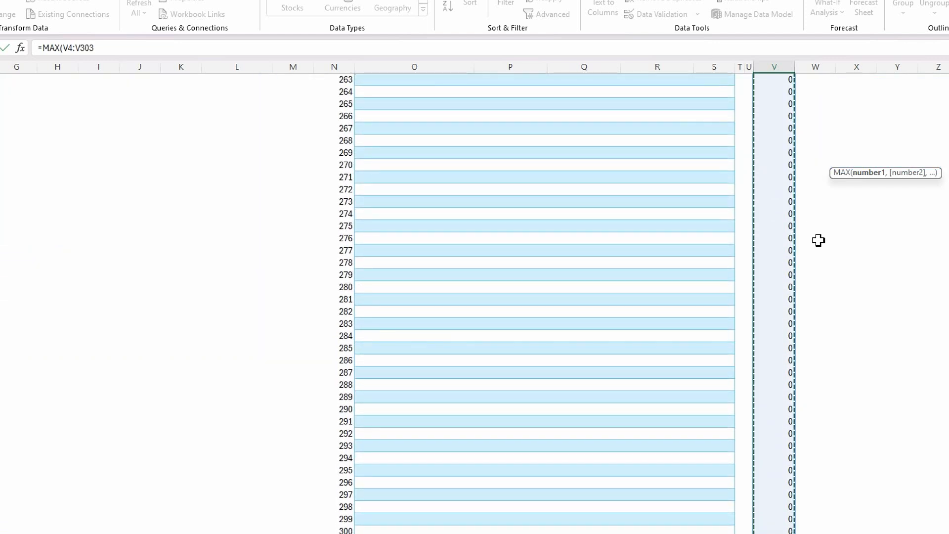
type(")")
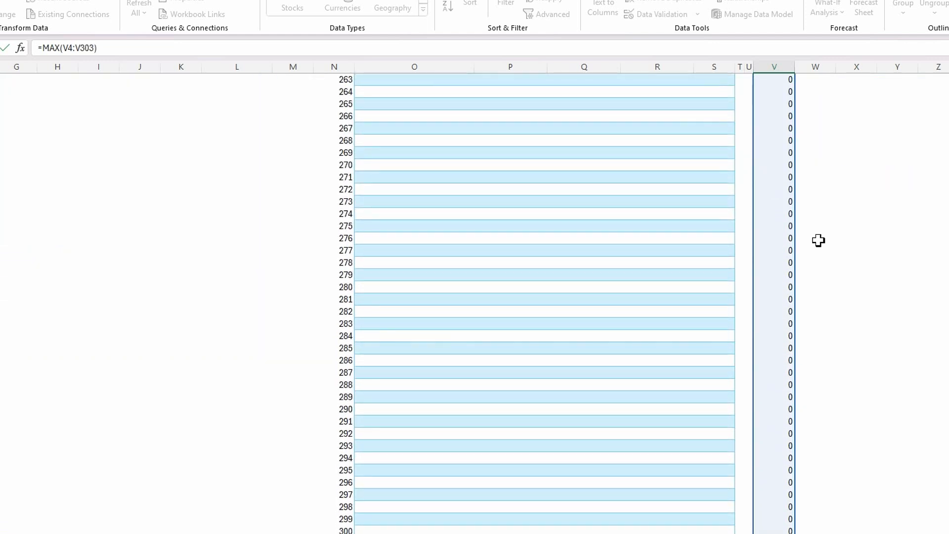
key("Return")
scroll(751, 164, "up", 1)
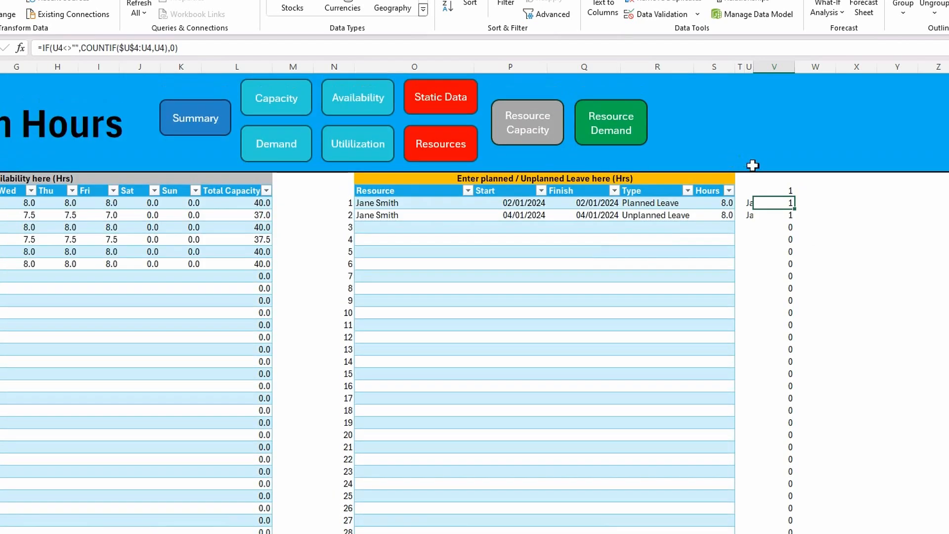
Wrap the MAX formula in V3 in an IF that flags repeated entries: =IF(MAX(V4:V303)>1,"Duplicates","")
left_click(787, 192)
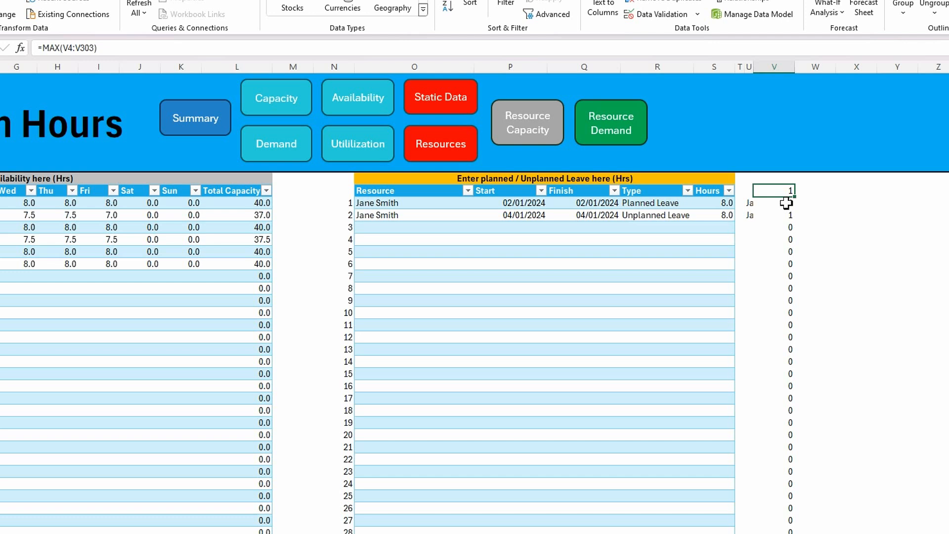
left_click(43, 48)
type("if")
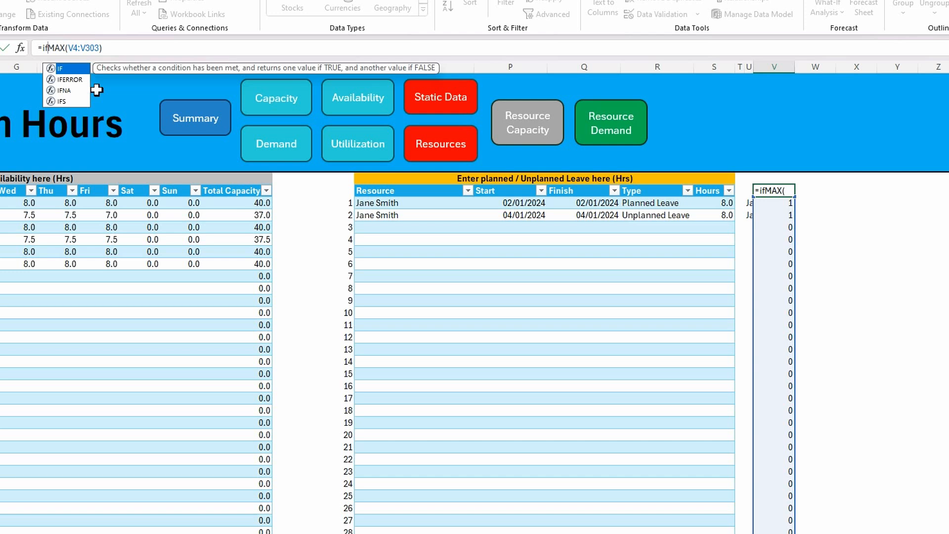
key("Tab")
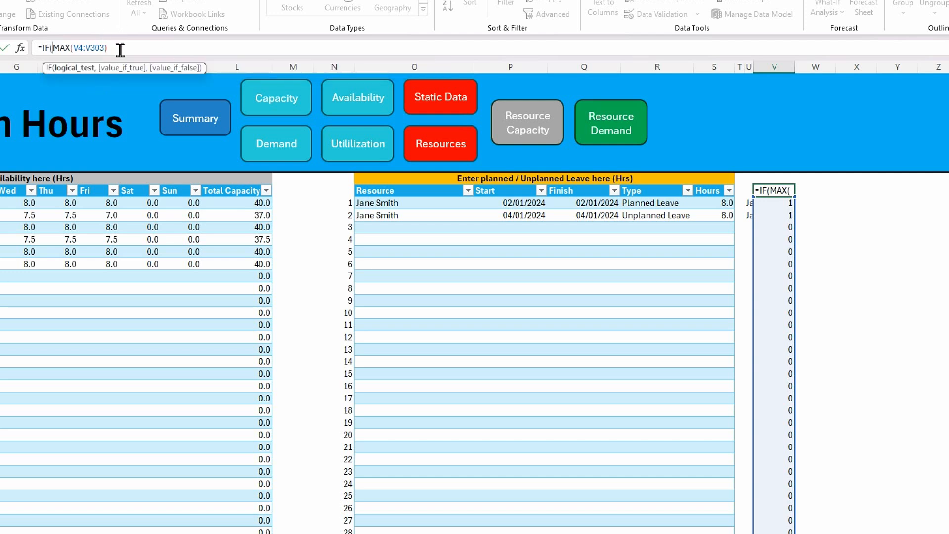
type(">1,\"D")
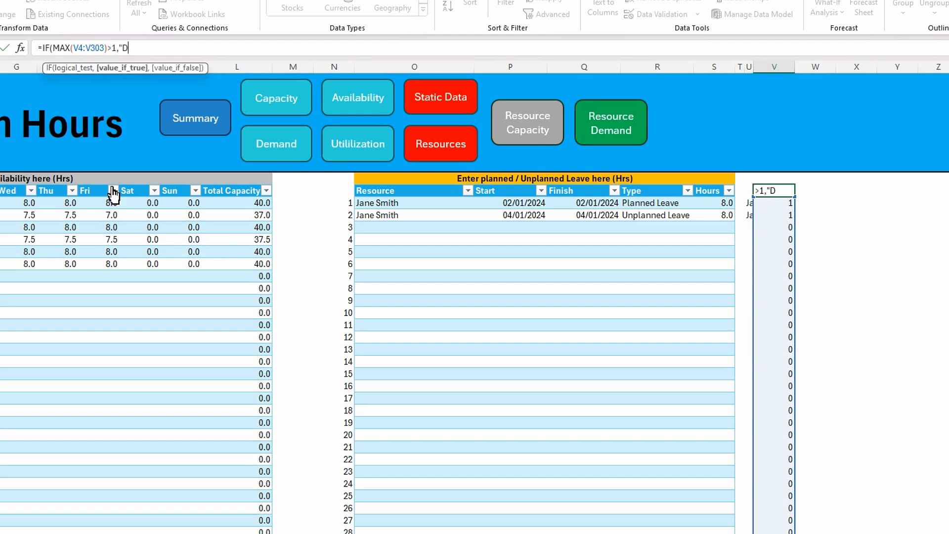
type("uplicates\",")
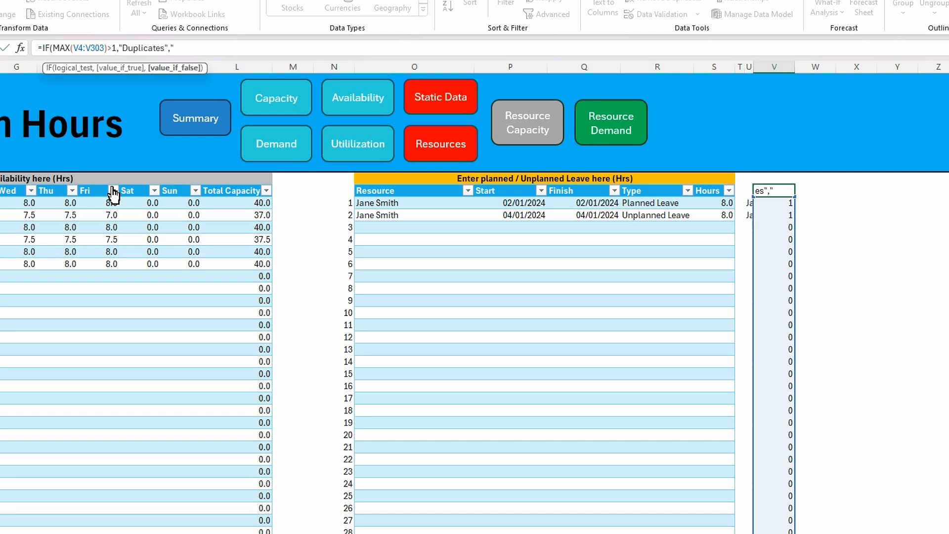
type("\"\")")
key("Return")
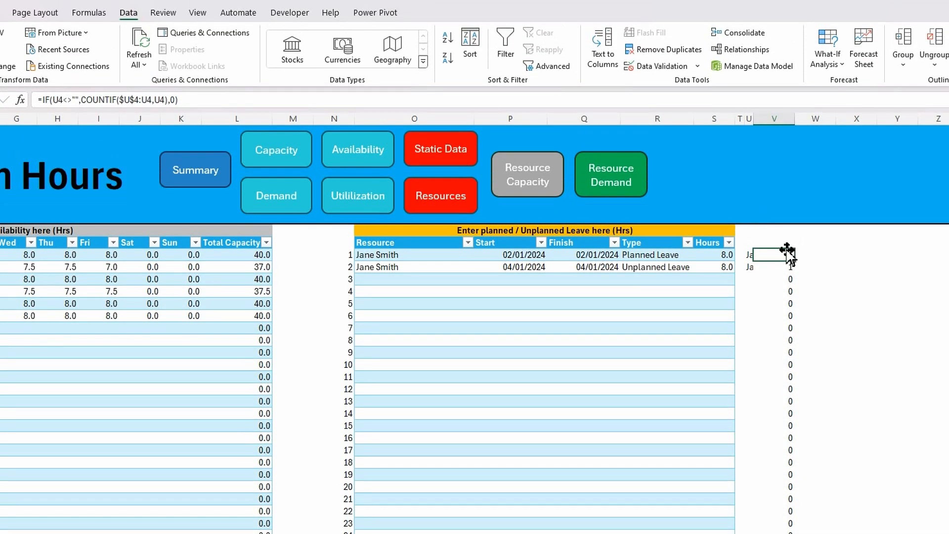
Make the duplicate flag in V3 bold
left_click(783, 190)
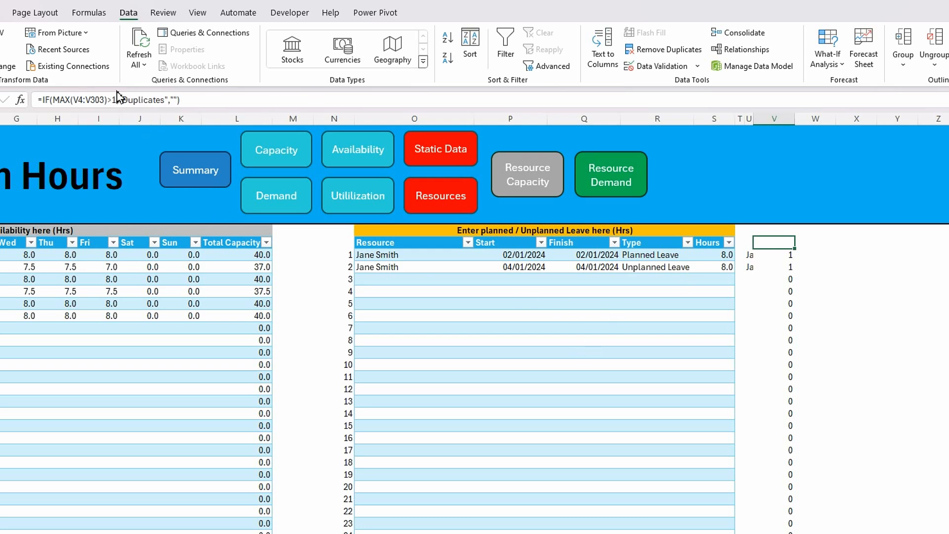
left_click(0, 12)
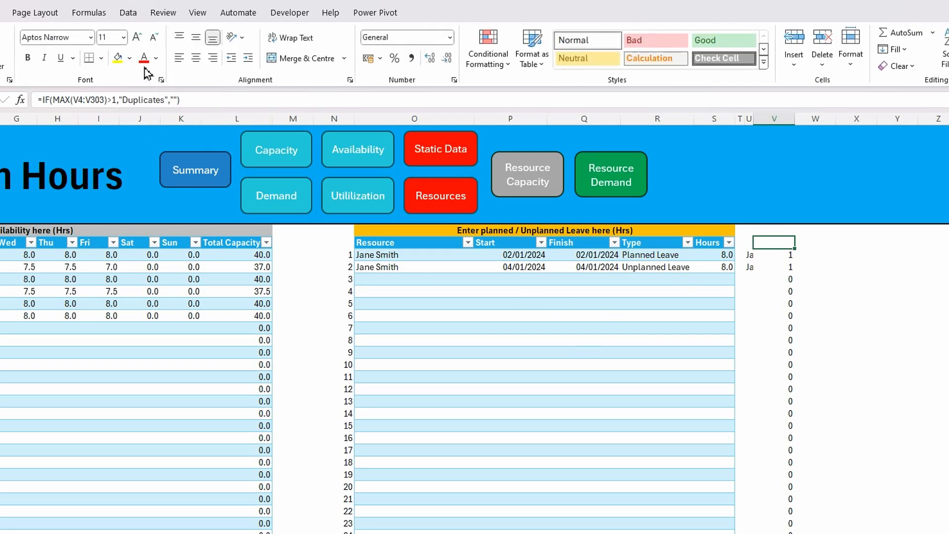
left_click(27, 58)
Start a new formula-based conditional formatting rule for the running counts in V4:V303
left_click(784, 256)
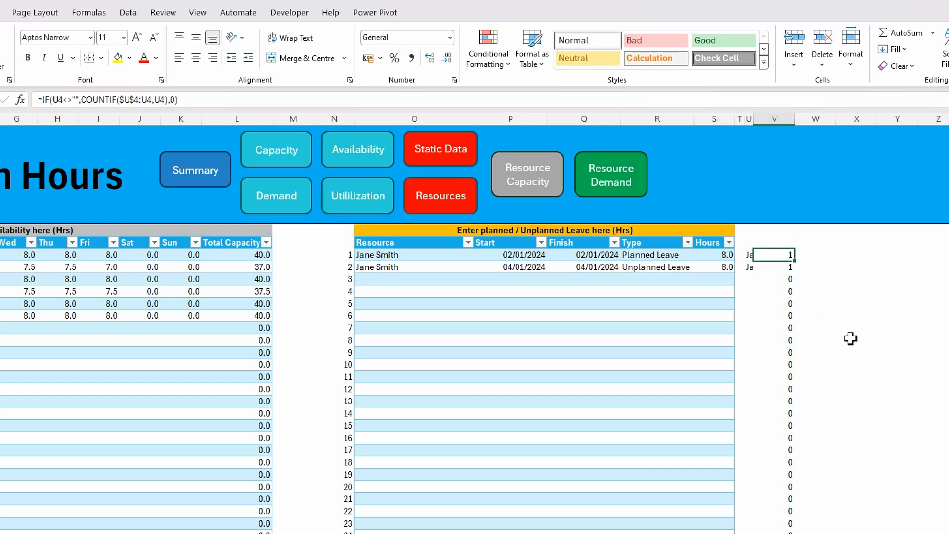
key("ctrl+shift+Down")
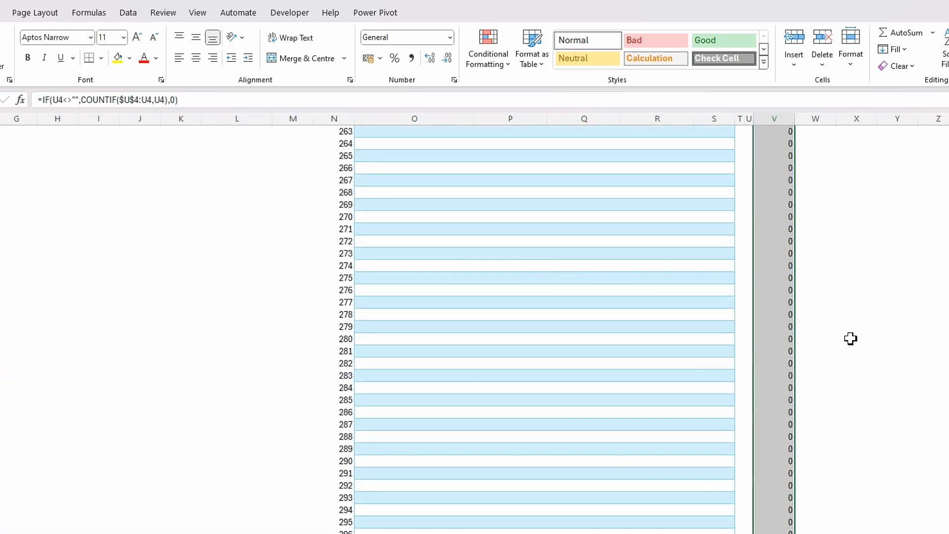
left_click(511, 65)
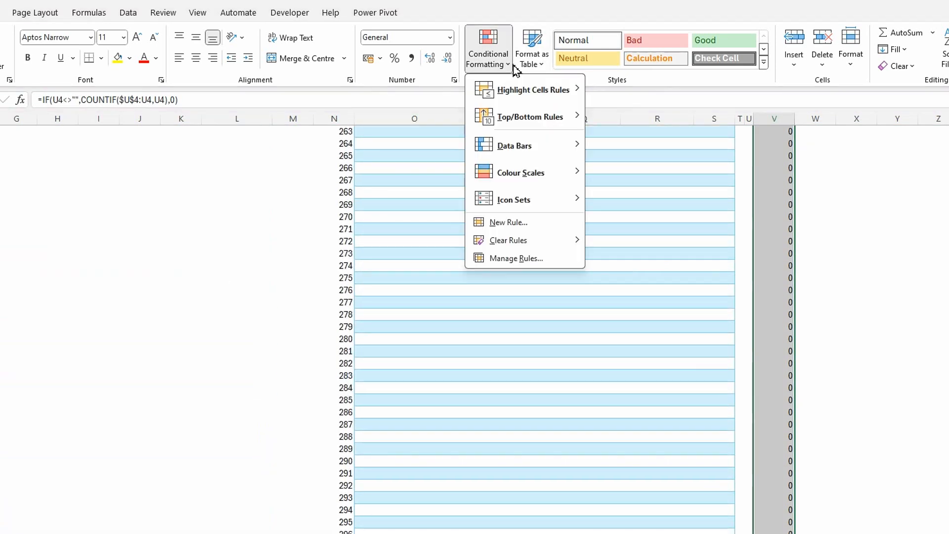
left_click(502, 223)
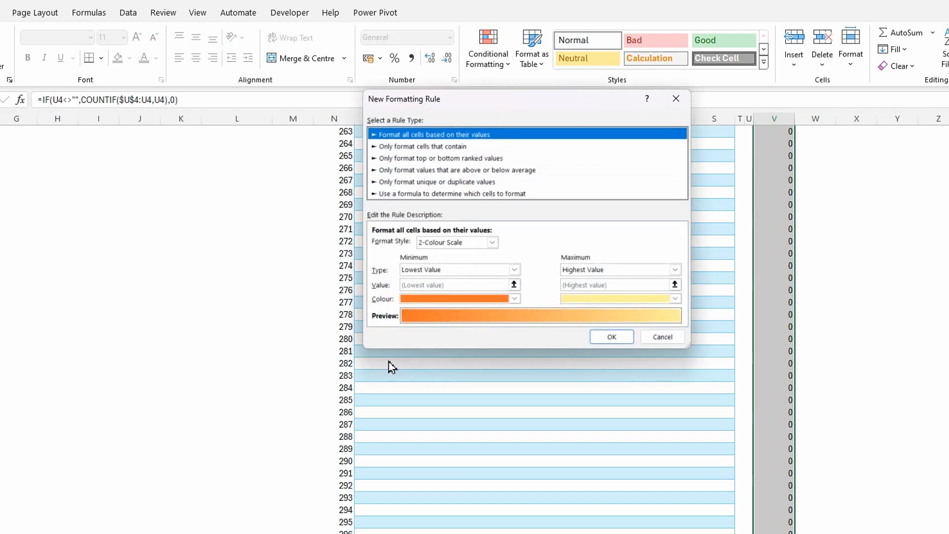
left_click(408, 194)
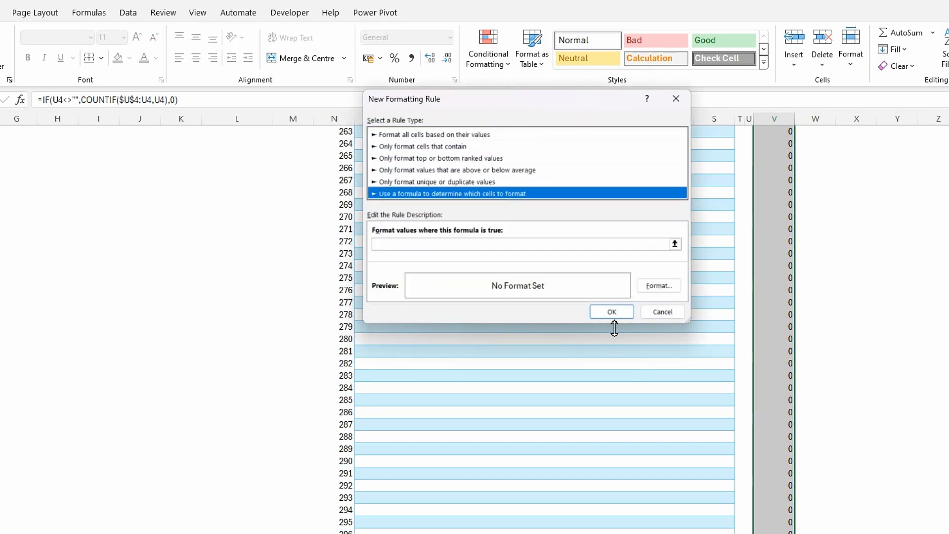
Set the rule's formula to =if(V4>1,true,false), using a relative reference to V4
left_click(385, 244)
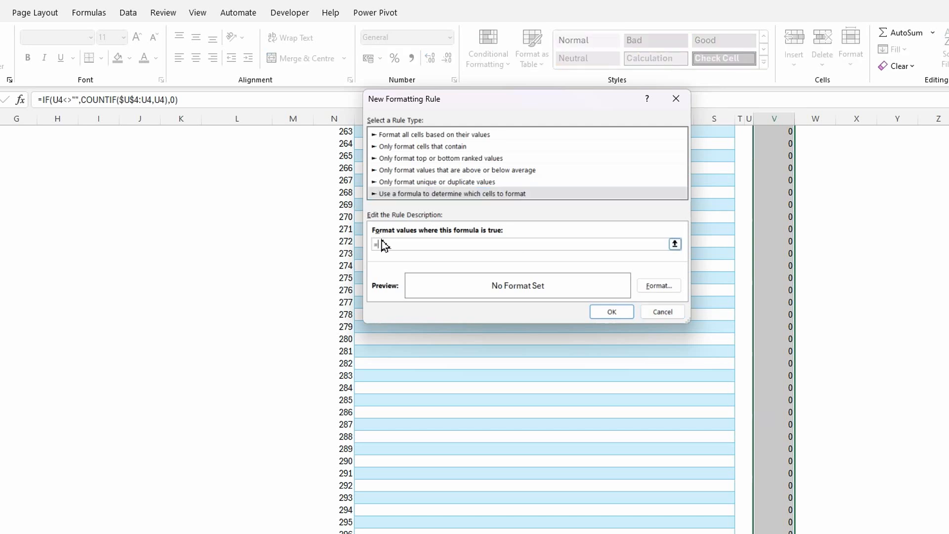
type("=if(")
left_click(675, 244)
scroll(822, 201, "up", 6)
scroll(822, 201, "up", 20)
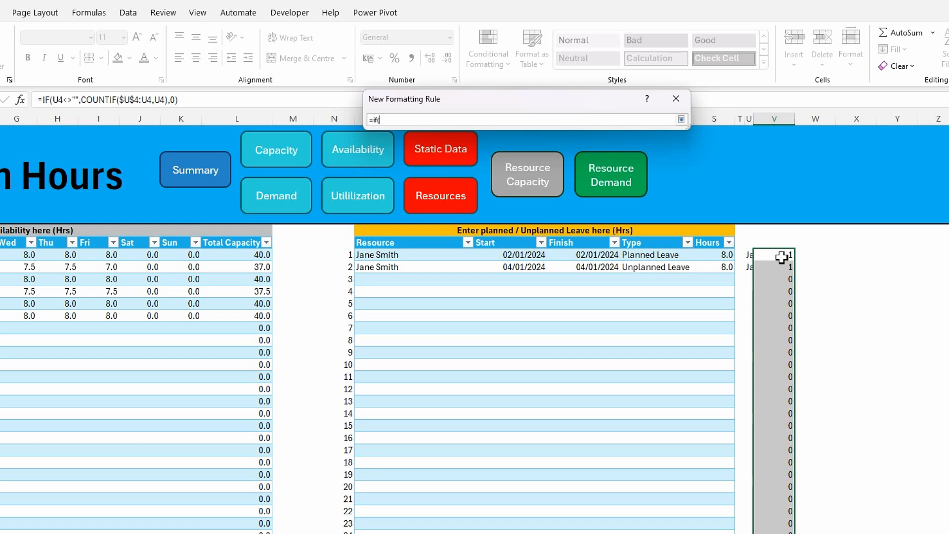
left_click(777, 255)
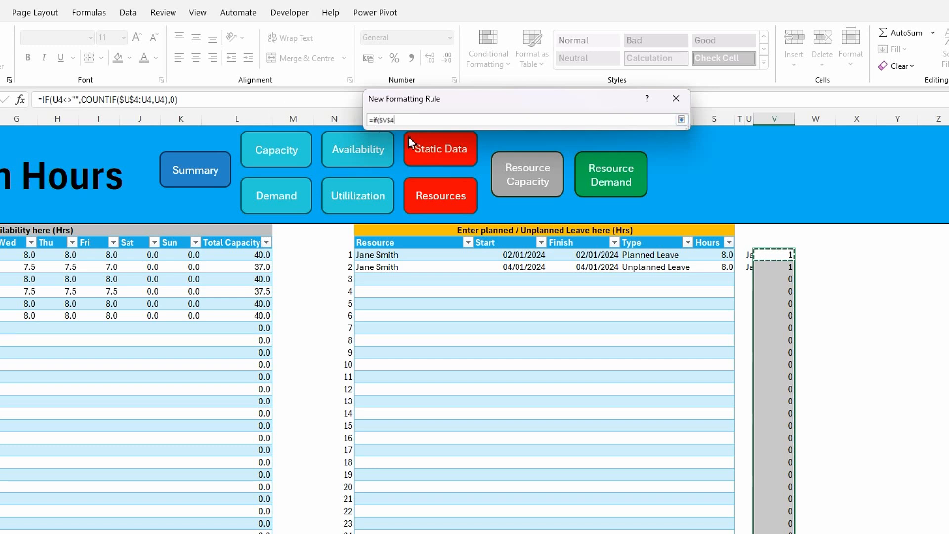
key("F4")
key("F4")
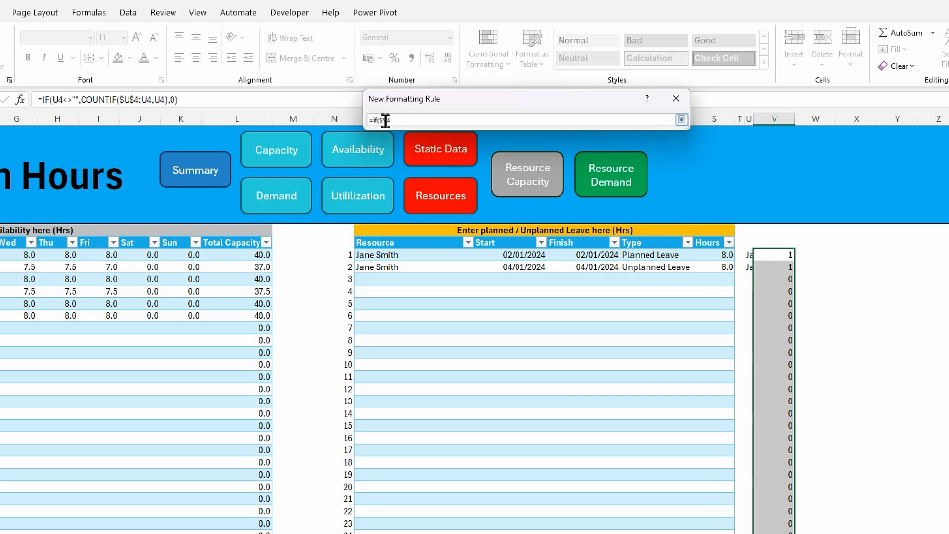
key("BackSpace")
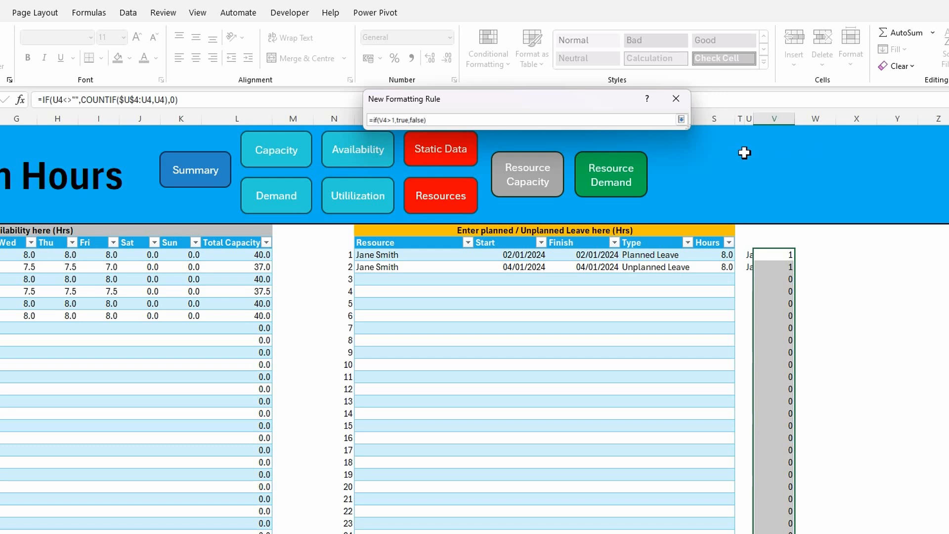
key("Return")
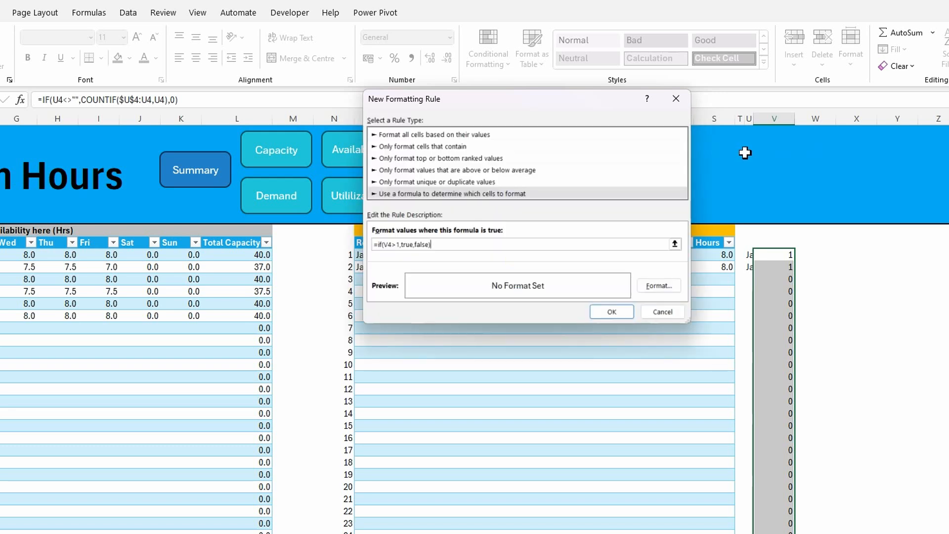
Give the formatting rule a bright red fill and apply it to the running counts
left_click(658, 286)
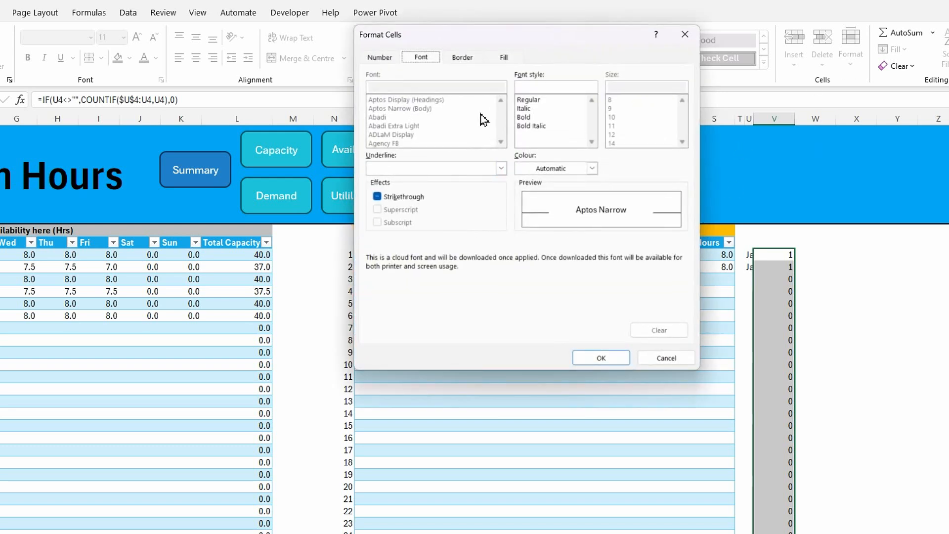
left_click(464, 59)
left_click(502, 57)
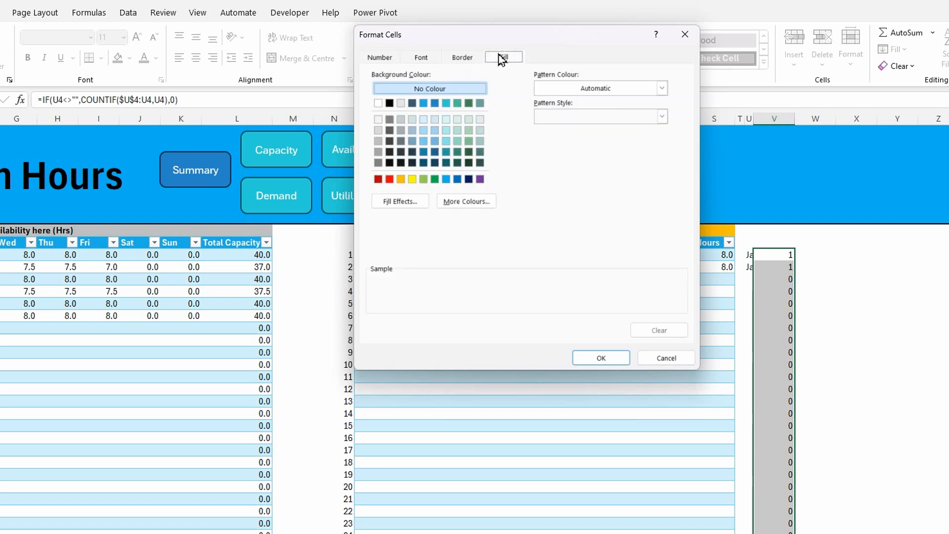
left_click(389, 179)
left_click(604, 360)
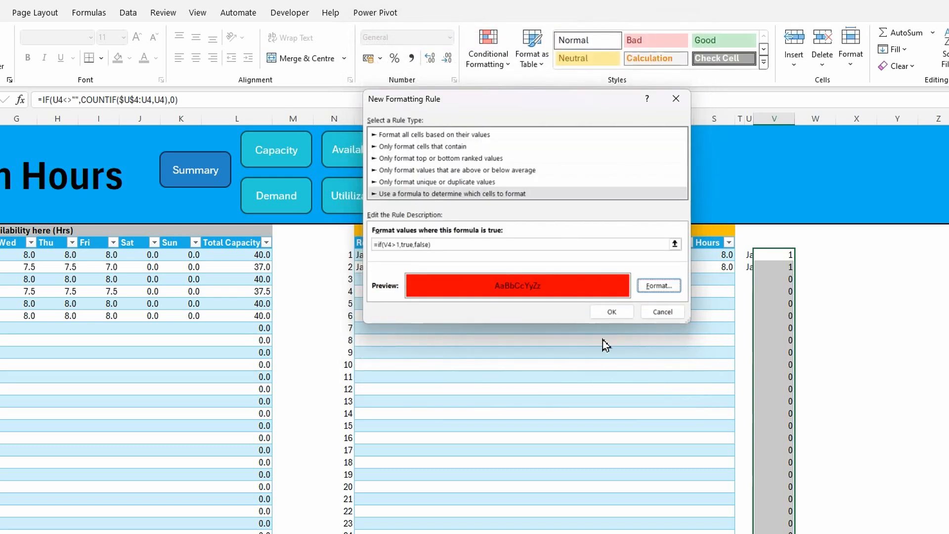
left_click(612, 312)
left_click(782, 320)
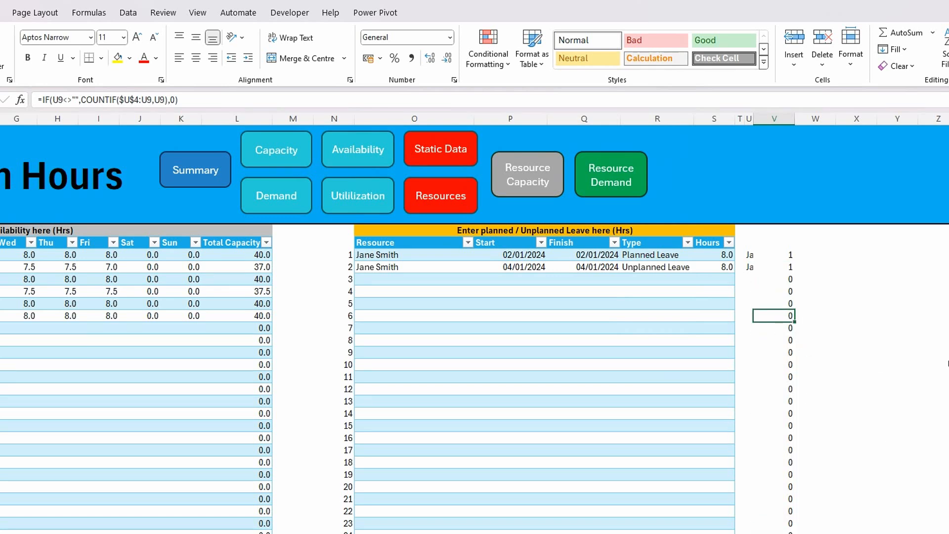
Enter a duplicate test leave record in row 3, repeating row 1's resource with start and finish dates of 02/01/2024
left_click(391, 279)
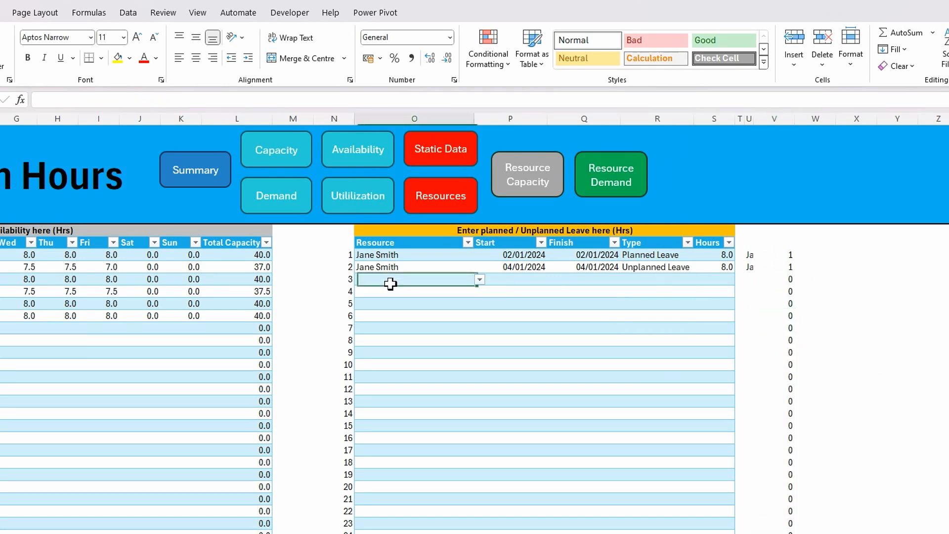
type("Jane")
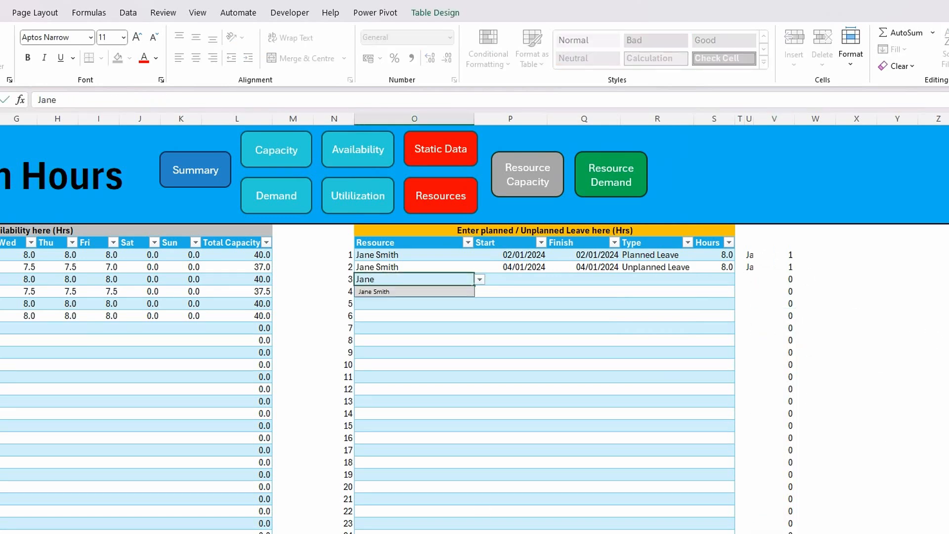
key("Tab")
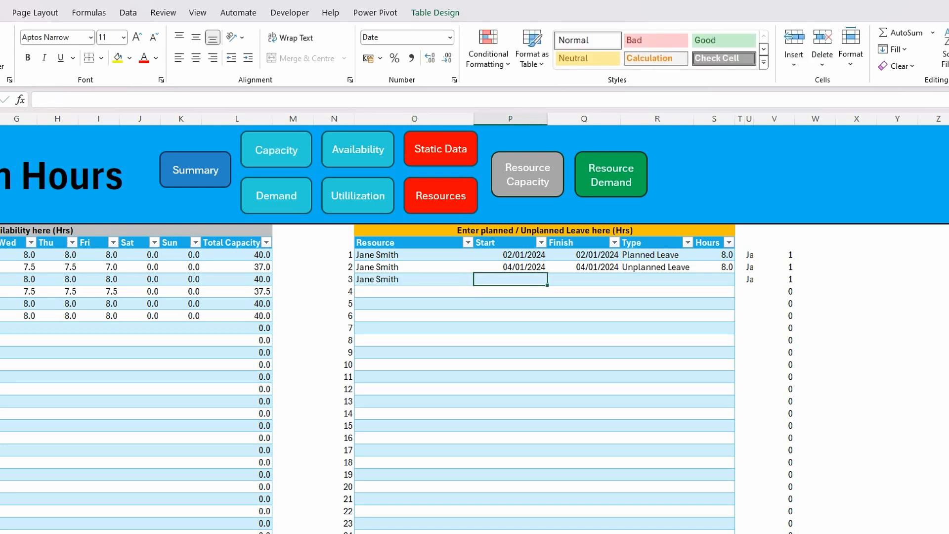
type("02/01/24")
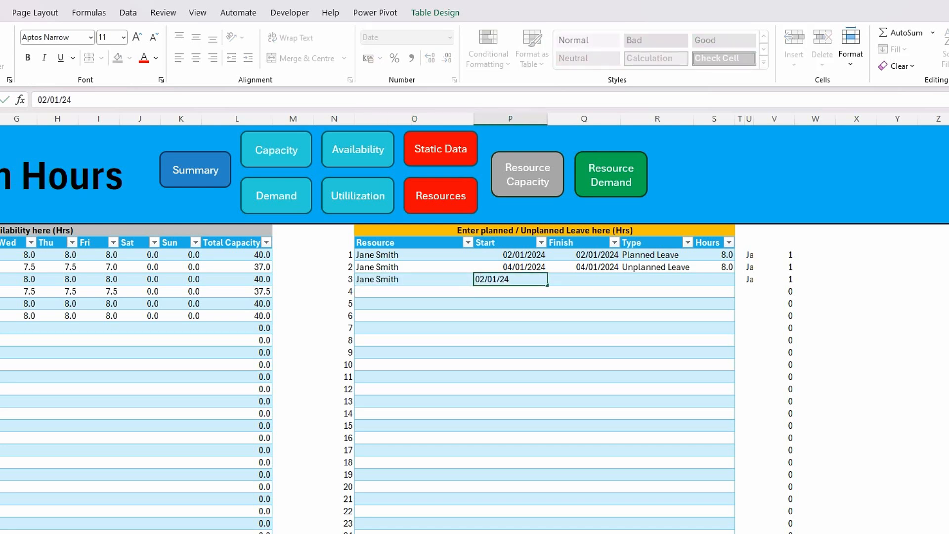
key("Tab")
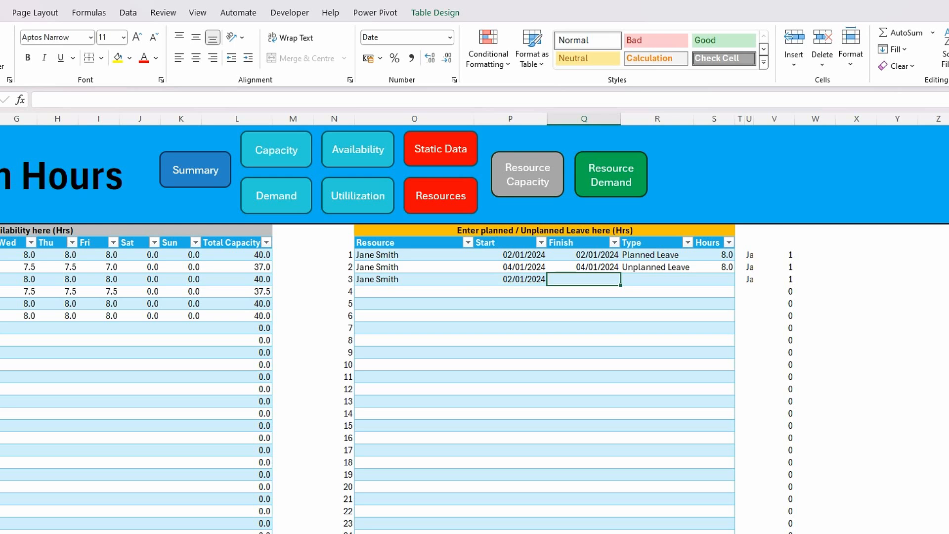
type("02/01/24")
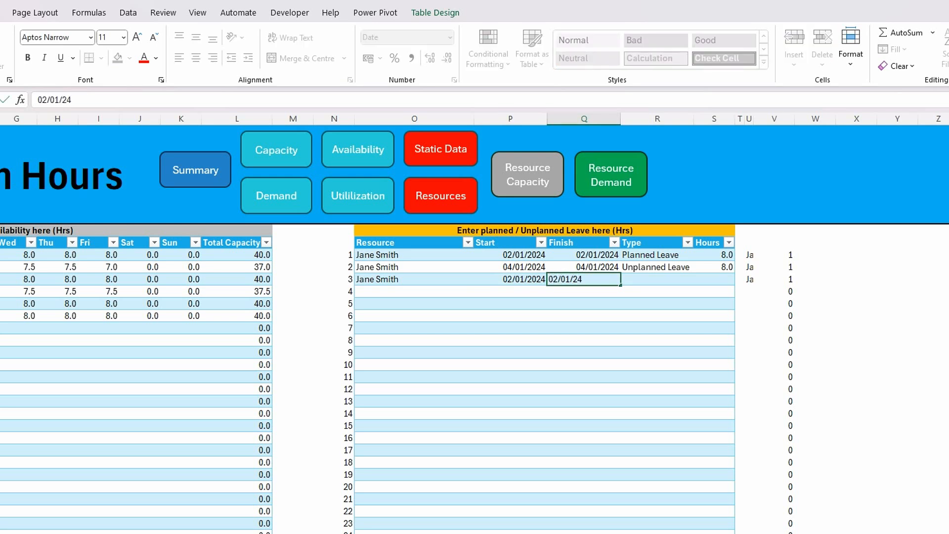
key("Tab")
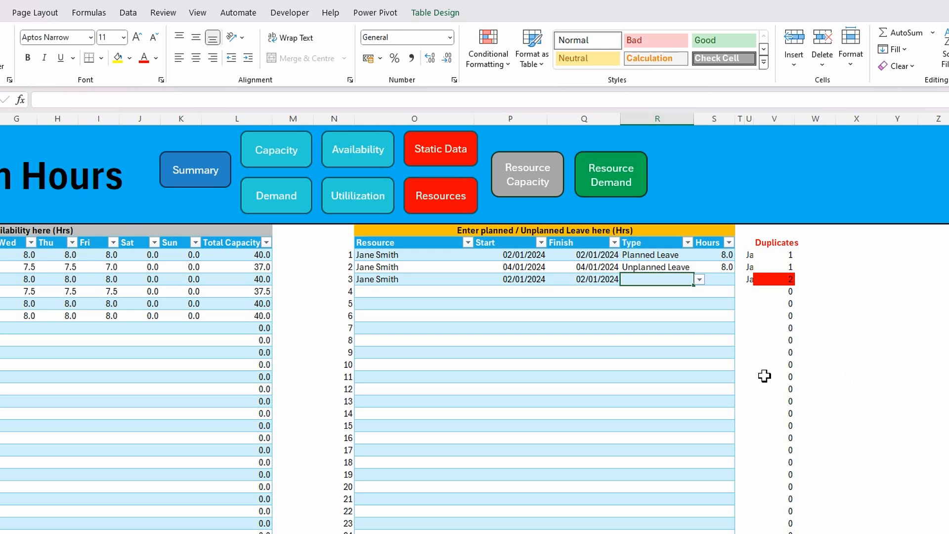
Hide the helper text and running counts in columns U and V from row 4 down with the custom number format ;;;
left_click(752, 255)
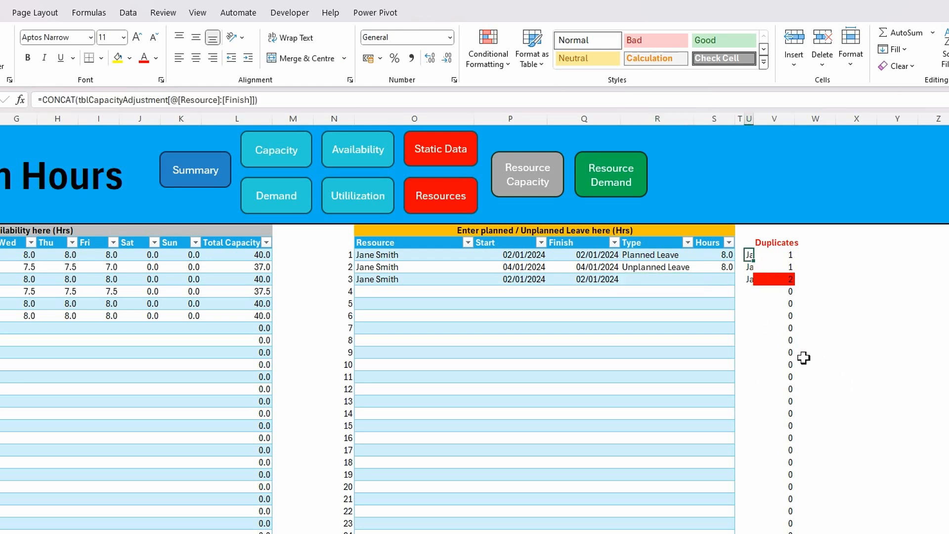
key("shift+Right")
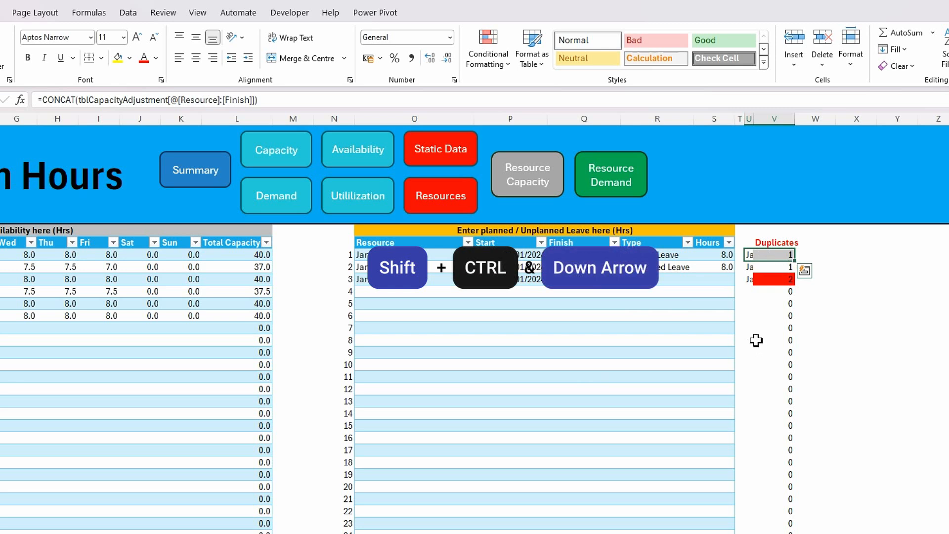
key("ctrl+shift+Down")
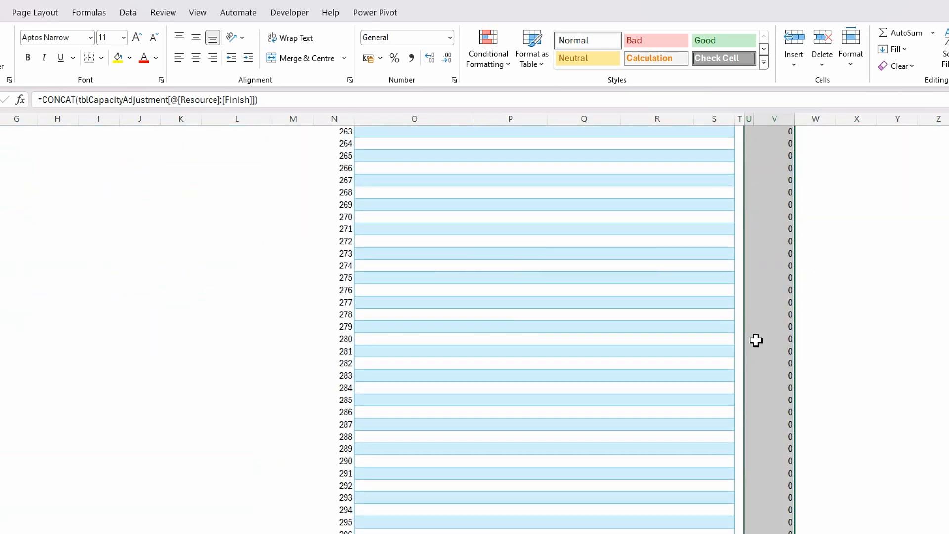
key("ctrl+1")
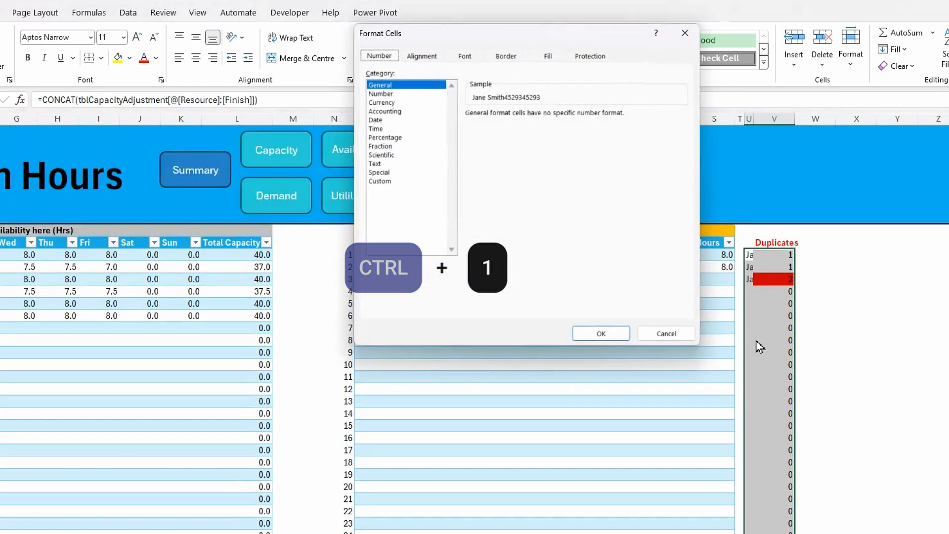
left_click(384, 182)
left_click_drag(505, 126, 435, 127)
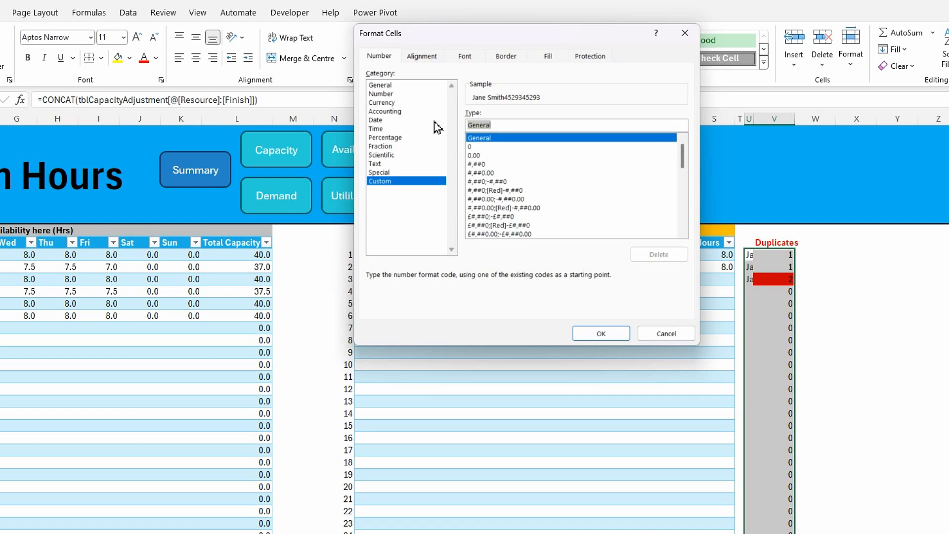
type(";;;")
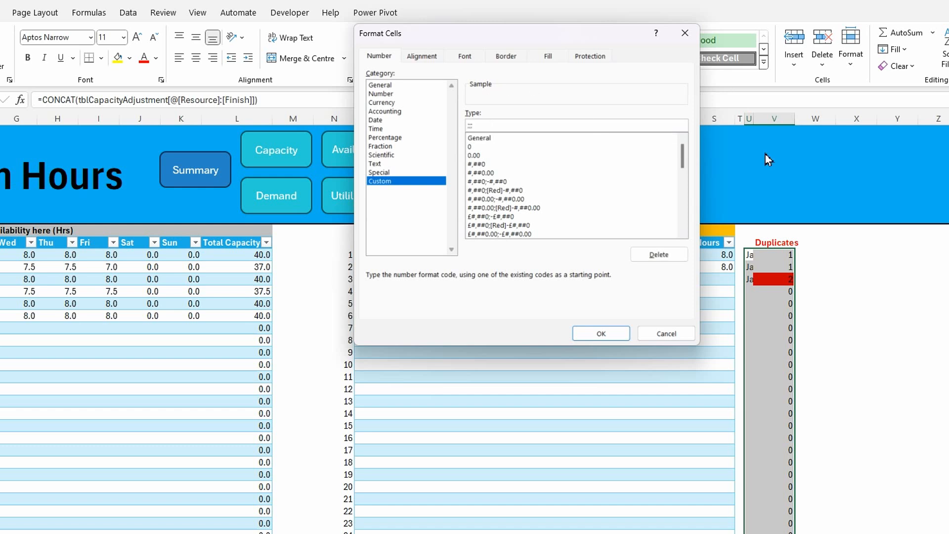
left_click(601, 333)
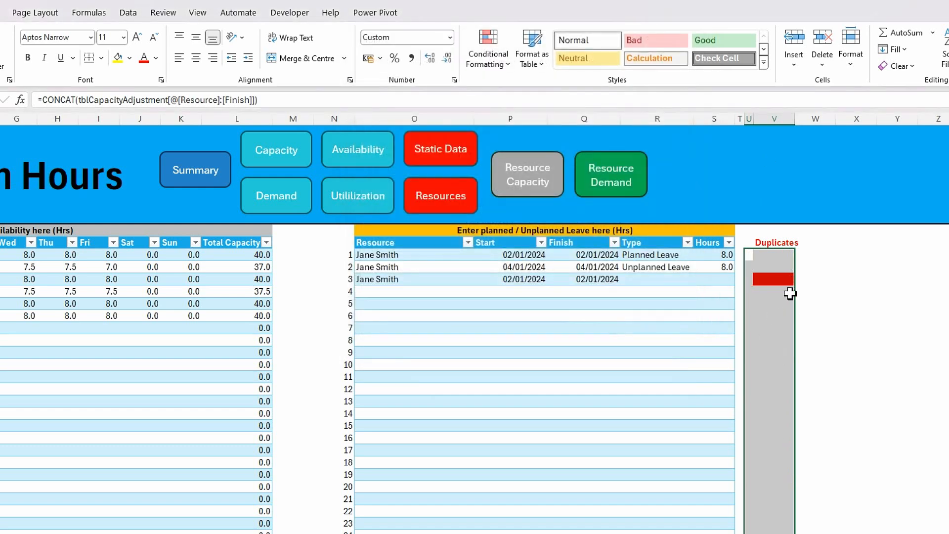
Narrow column V to a slim strip beside the leave table and check the layout down the sheet
left_click_drag(794, 118, 770, 122)
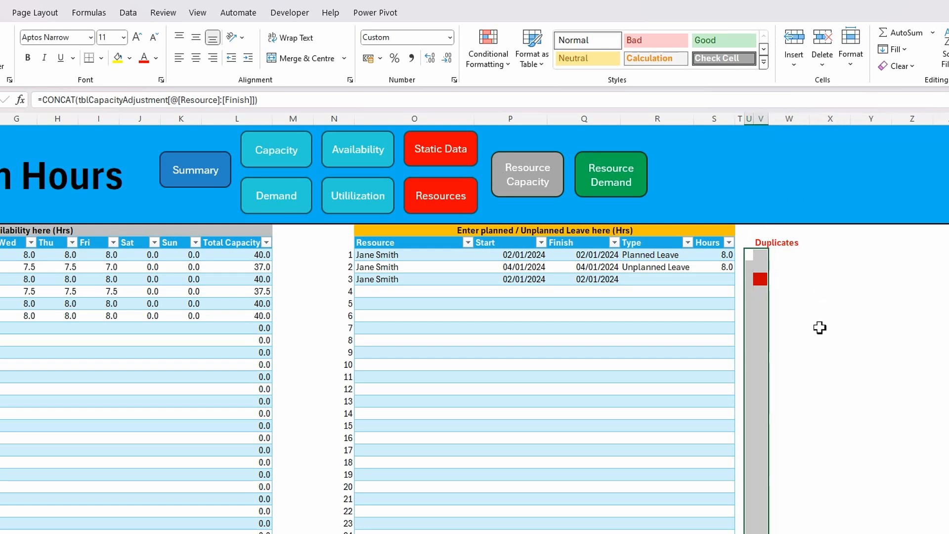
left_click(822, 326)
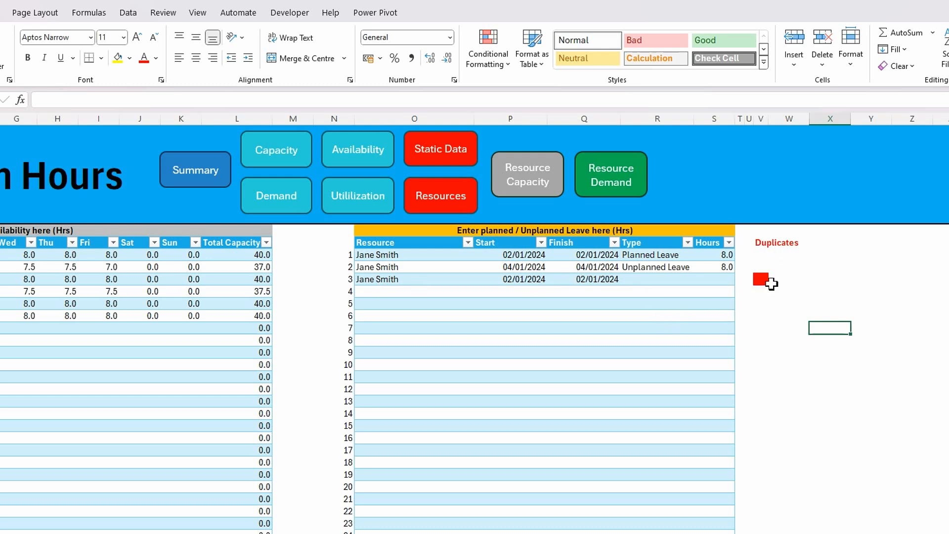
scroll(777, 299, "down", 1)
scroll(763, 252, "up", 1)
scroll(764, 253, "down", 3)
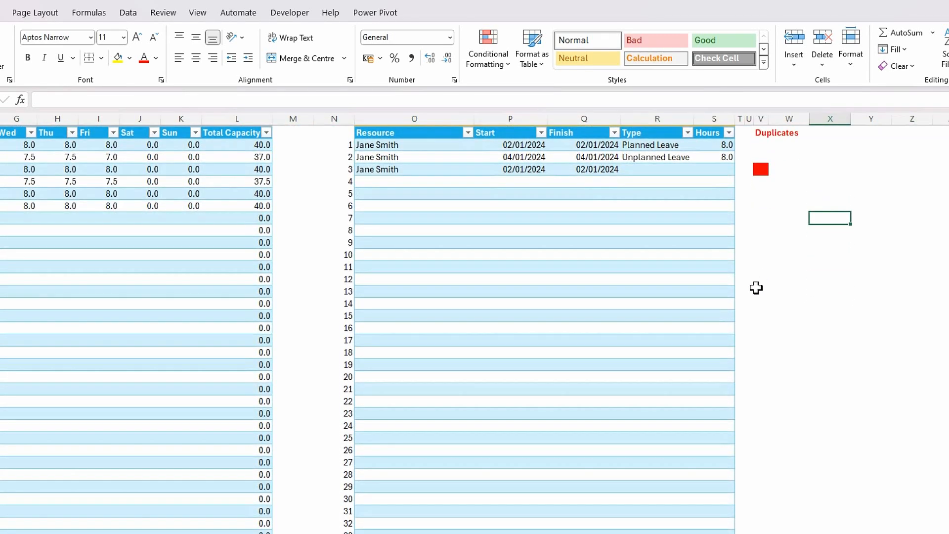
scroll(466, 318, "up", 3)
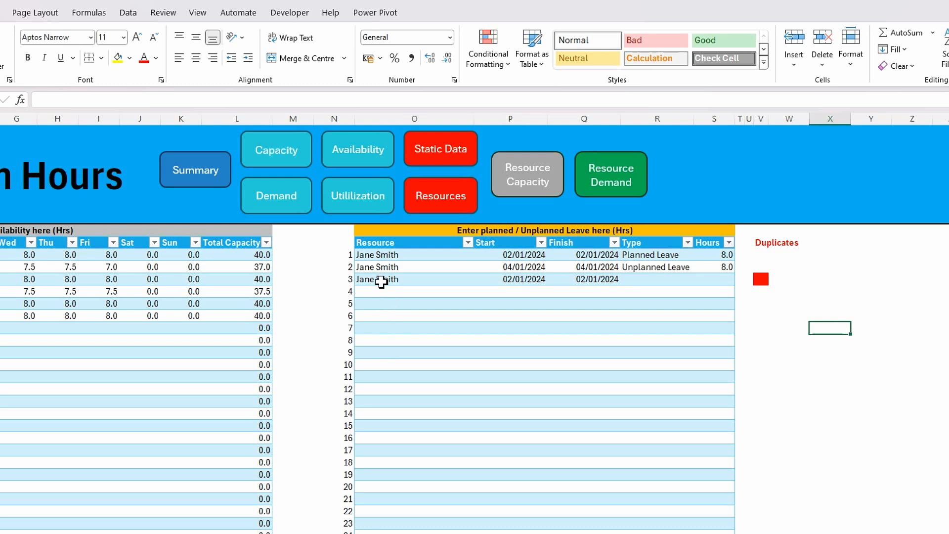
Clear the resource, start and finish values from the third row of the leave table
left_click(381, 280)
key("shift+Right")
key("shift+Right")
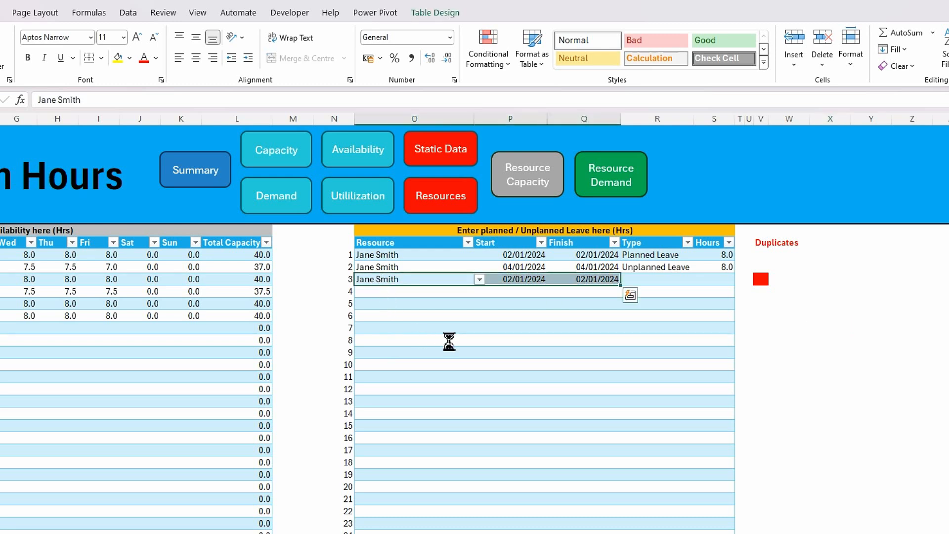
key("Delete")
left_click(496, 388)
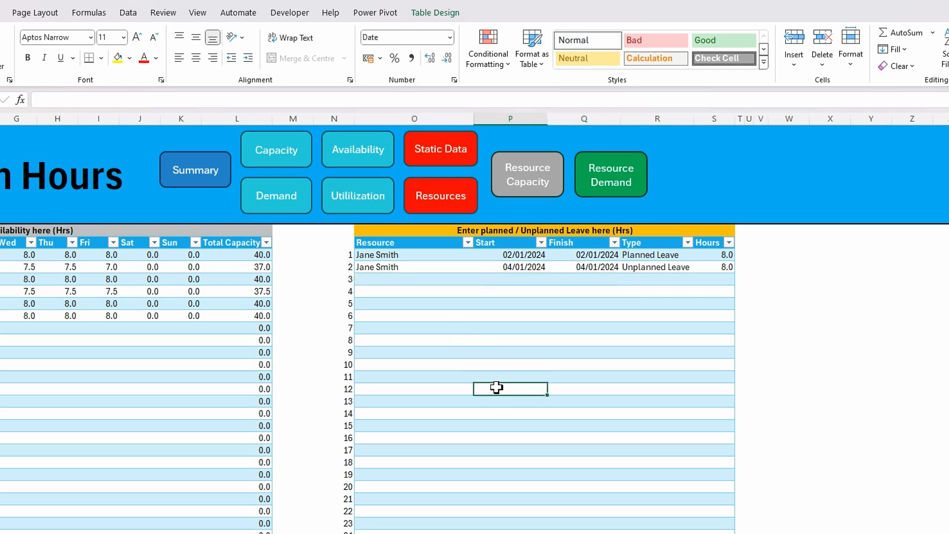
left_click(385, 280)
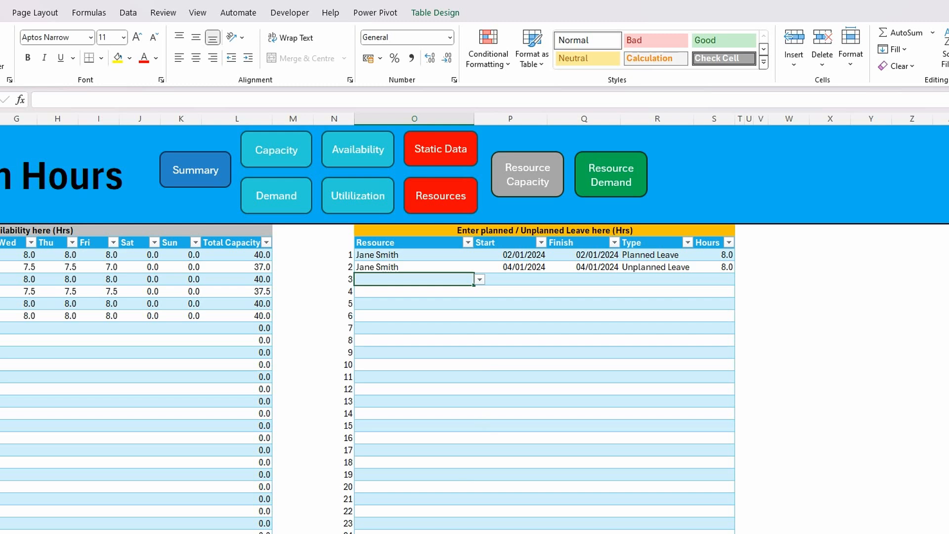
left_click(397, 326)
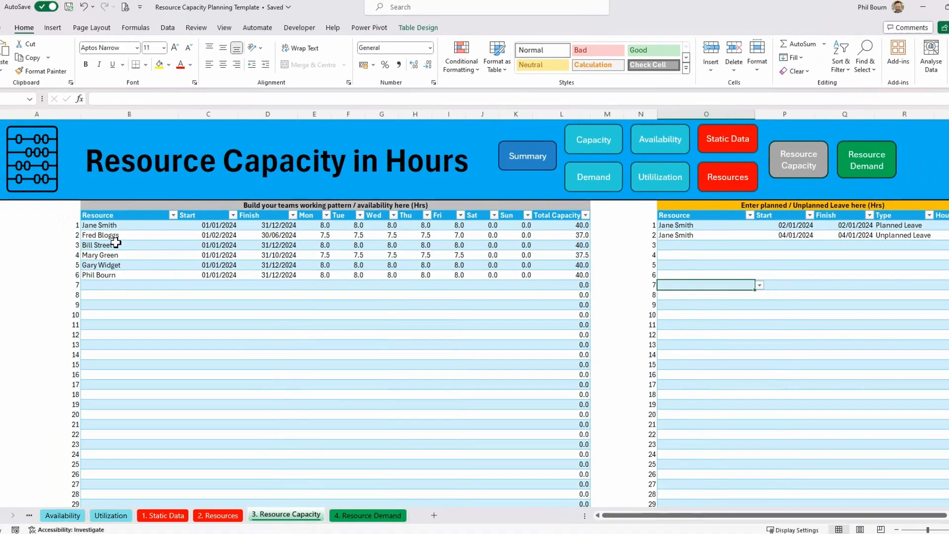
left_click(121, 217)
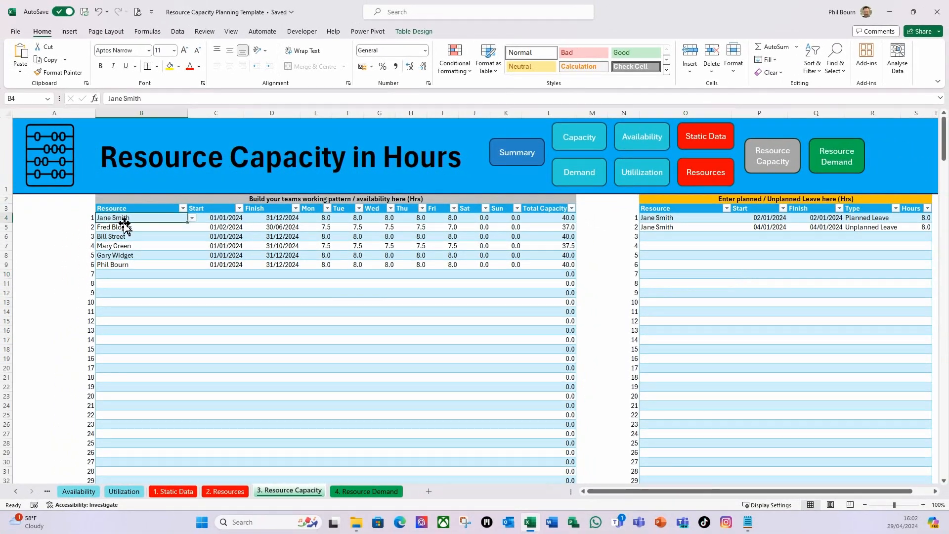
Switch to the 4. Resource Demand sheet
left_click(358, 494)
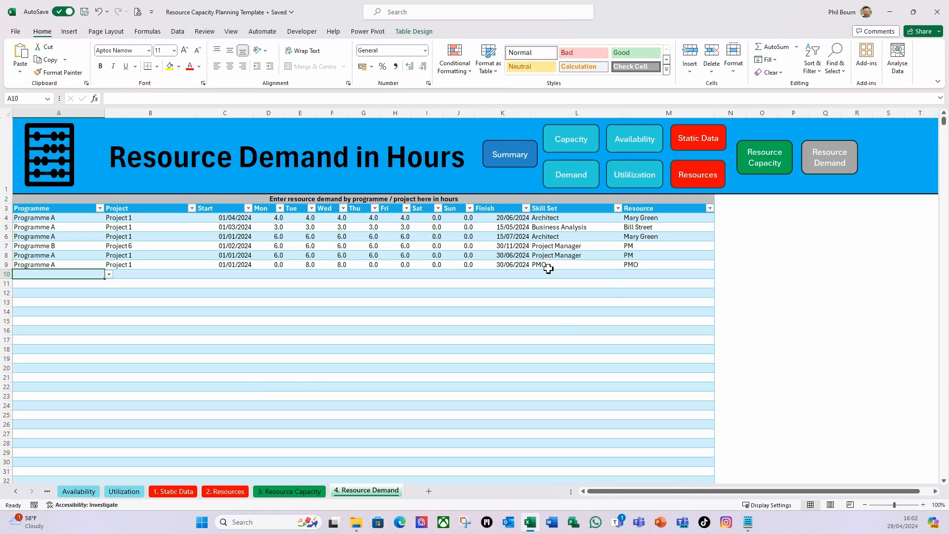
right_click(368, 493)
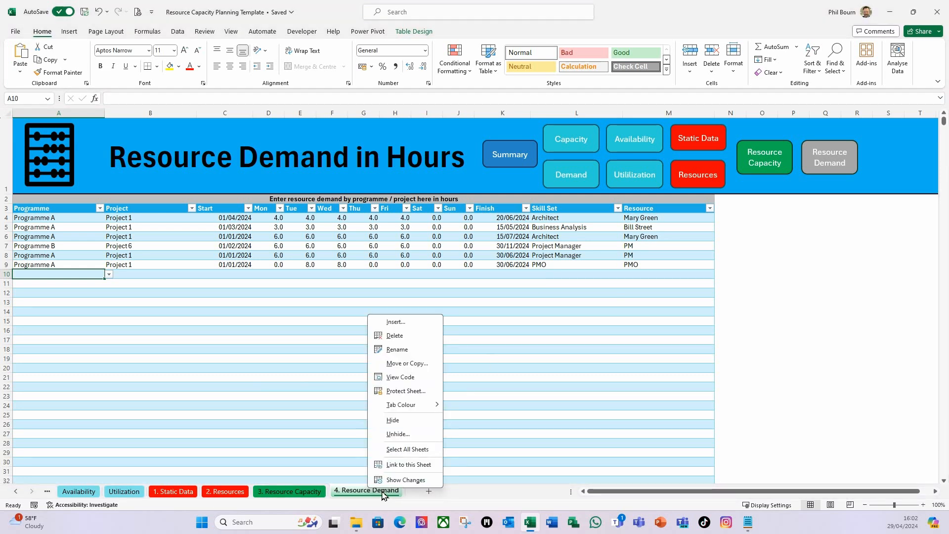
left_click(558, 267)
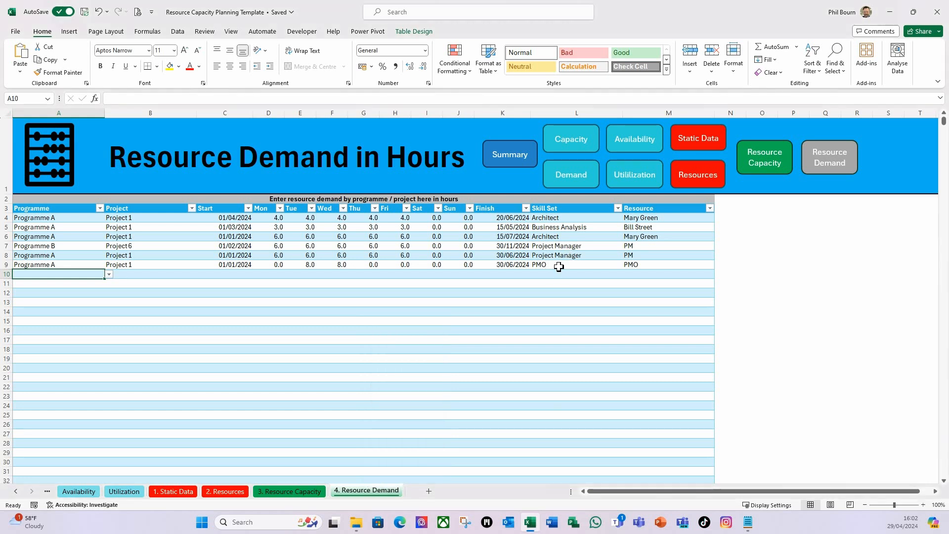
left_click(559, 267)
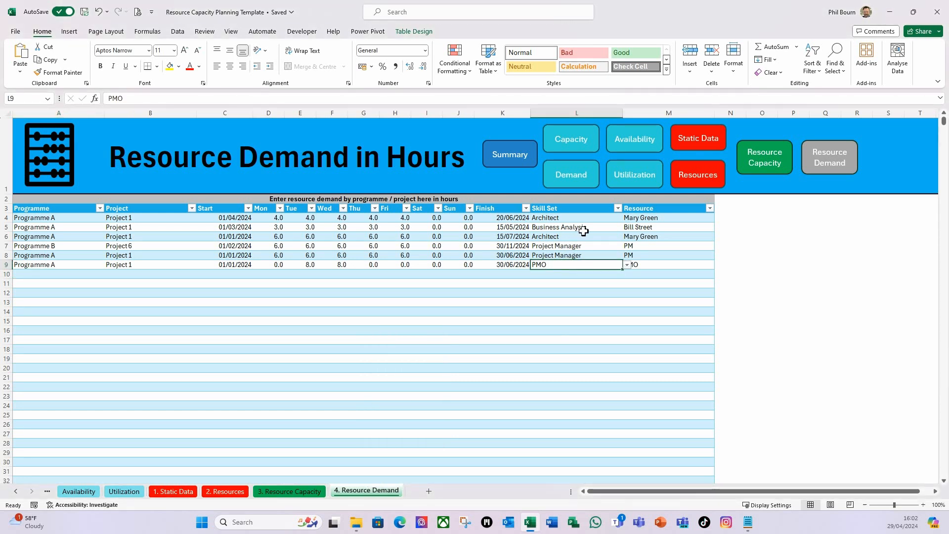
Restrict the Start column from C4 down to the table's last row to date values with data validation
left_click(226, 218)
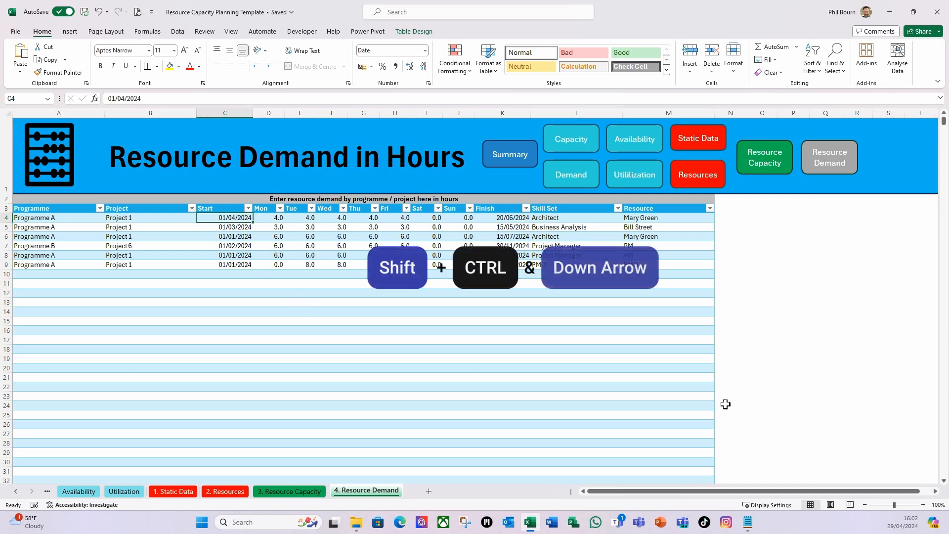
key("ctrl+shift+Down")
key("ctrl+shift+Down")
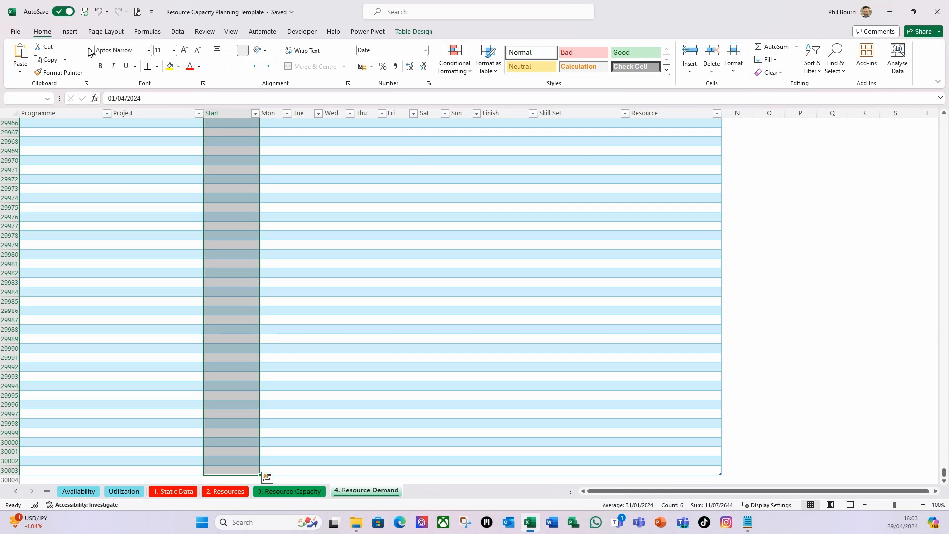
left_click(177, 33)
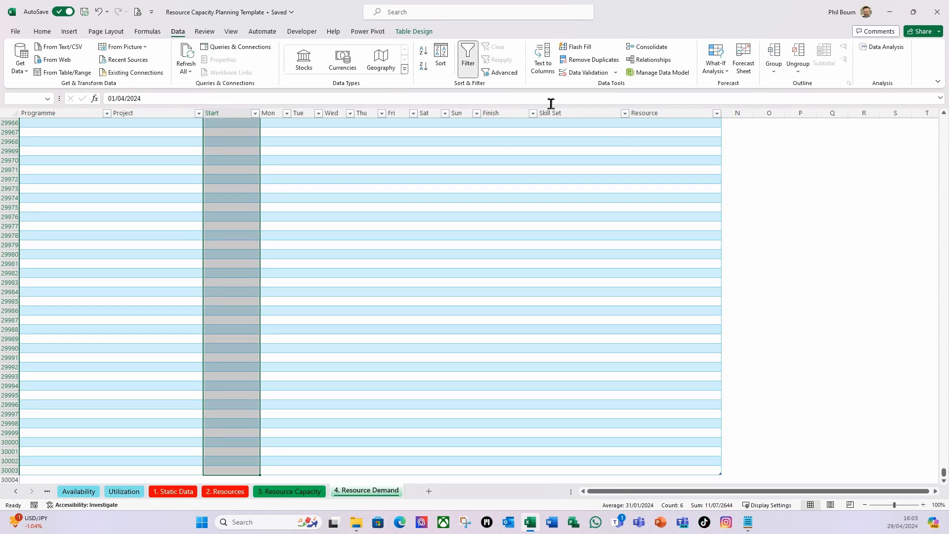
left_click(616, 73)
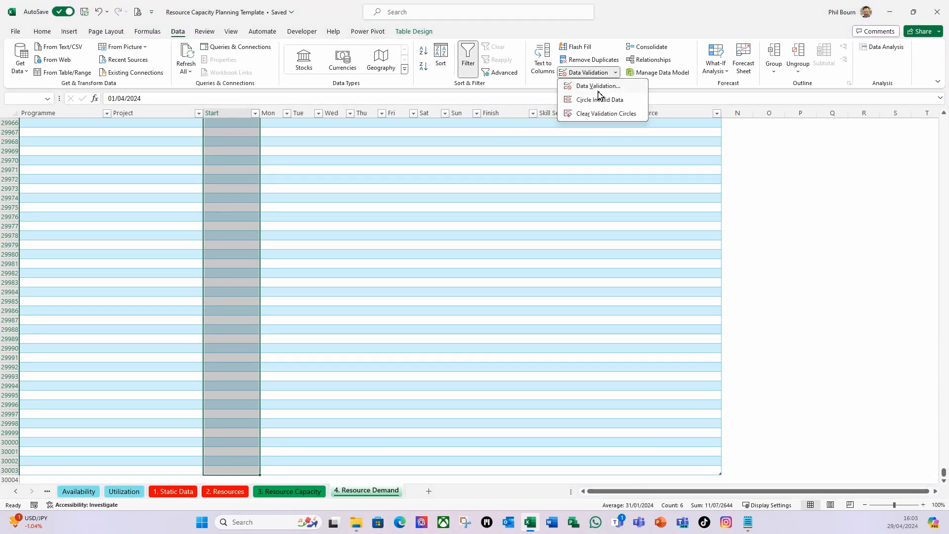
left_click(600, 86)
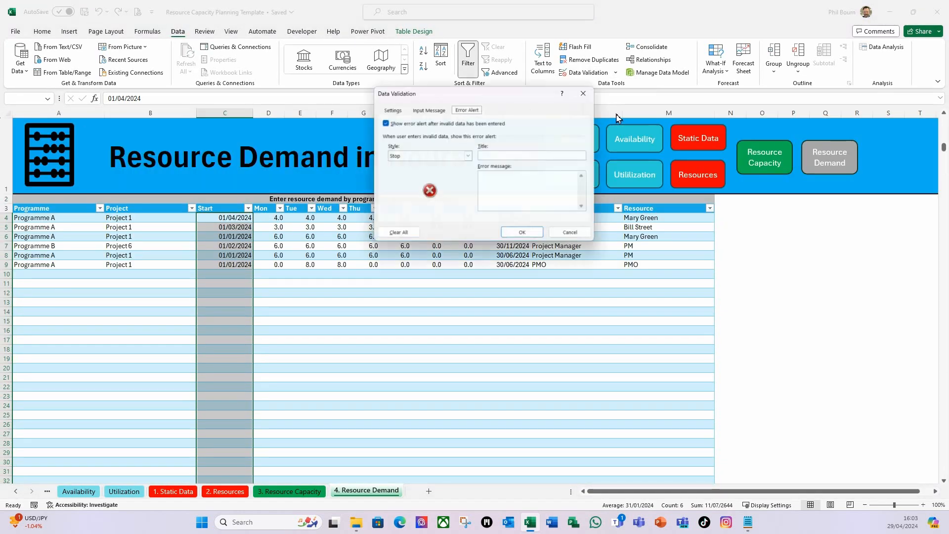
left_click(389, 108)
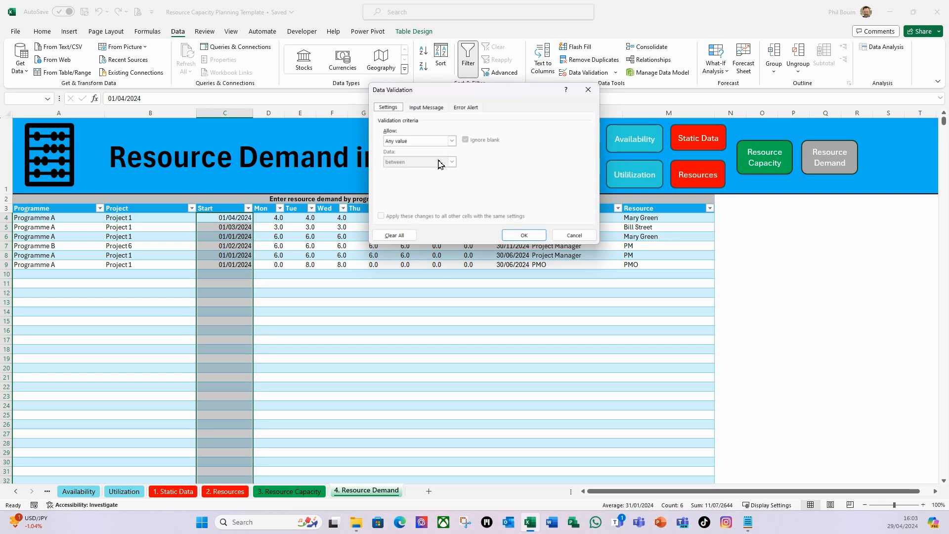
left_click(451, 141)
left_click(395, 177)
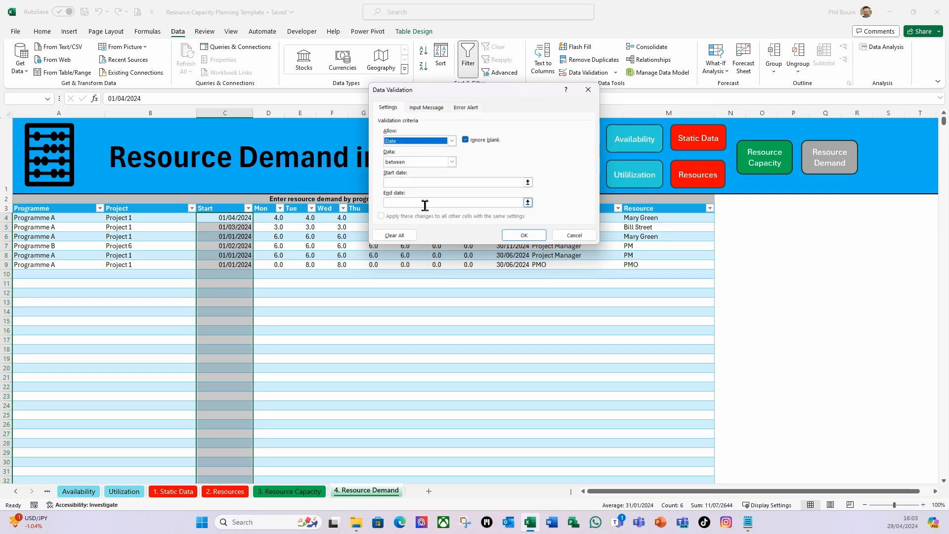
Require the start dates to be greater than the named range, using =rDateCheck as the validation's start date
left_click(451, 162)
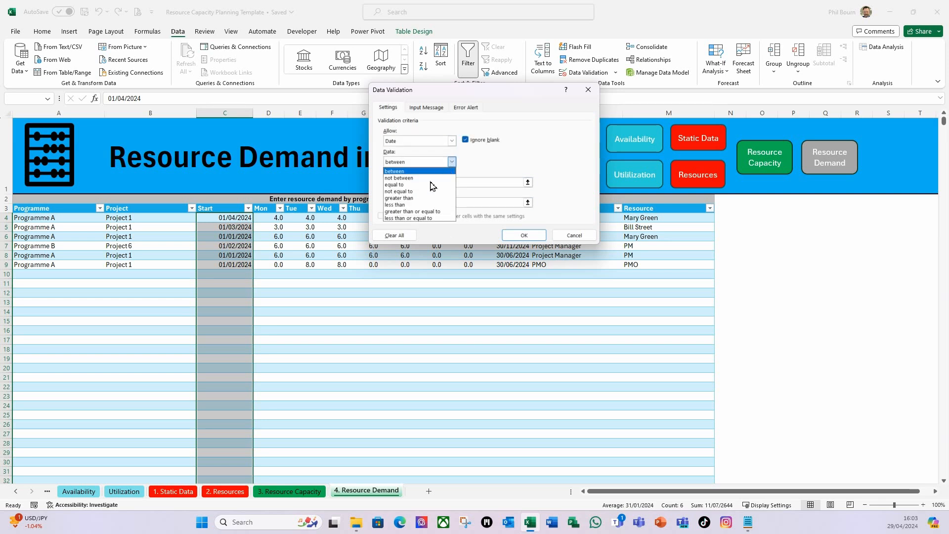
left_click(406, 199)
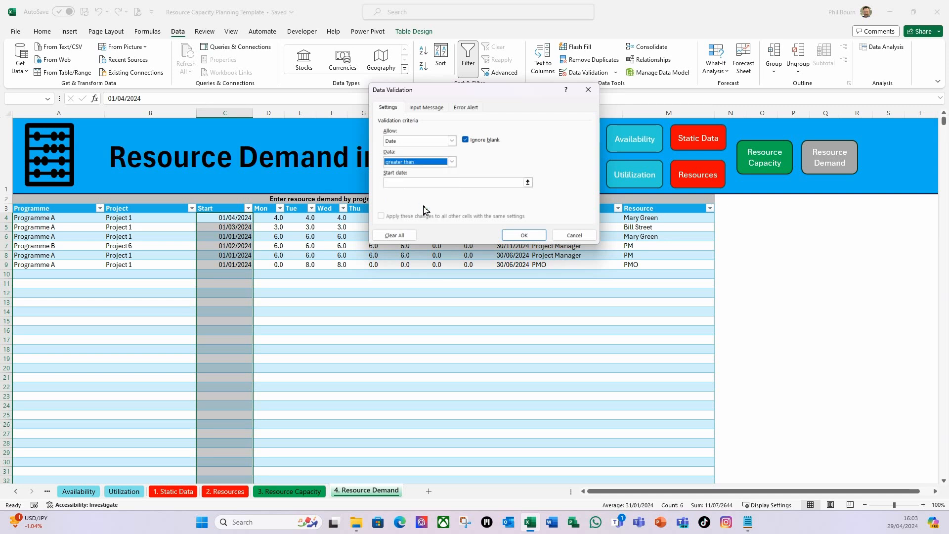
left_click(413, 182)
type("=")
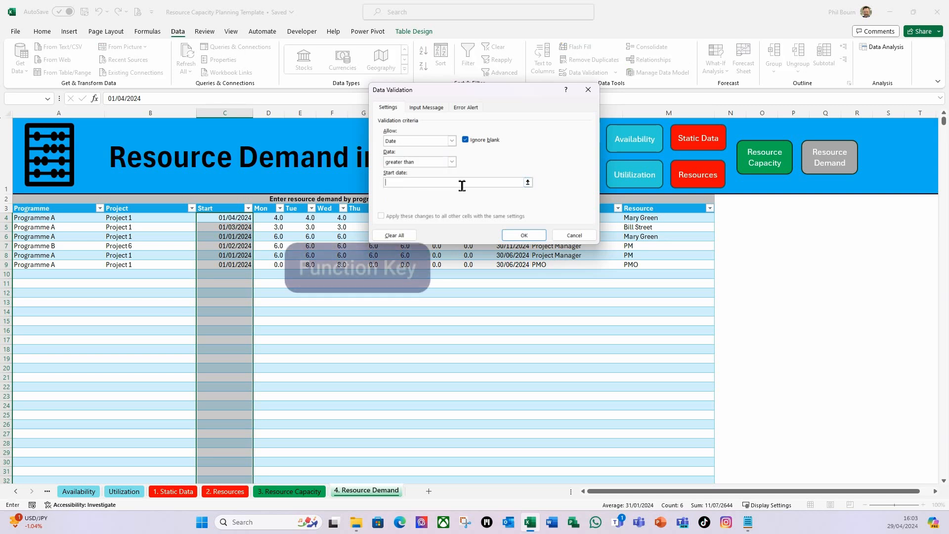
key("F3")
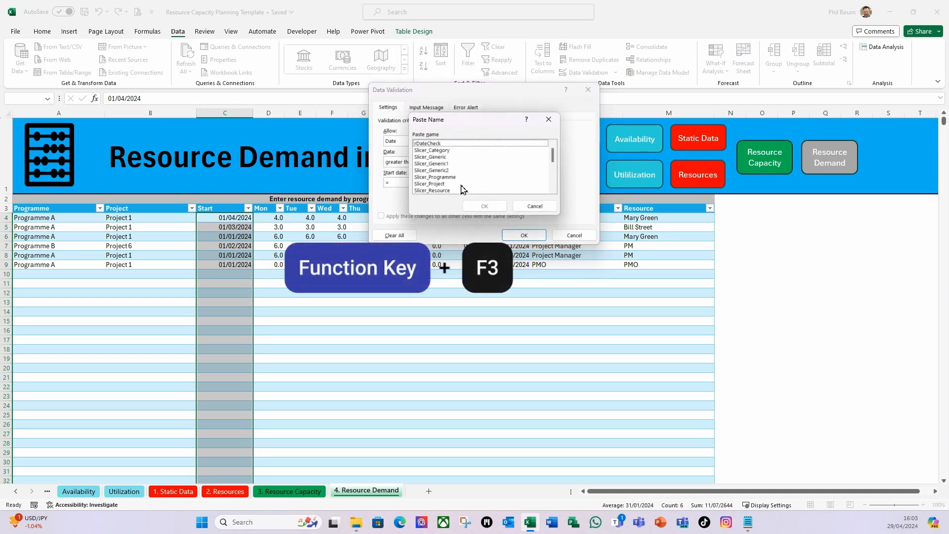
left_click(423, 144)
left_click(485, 205)
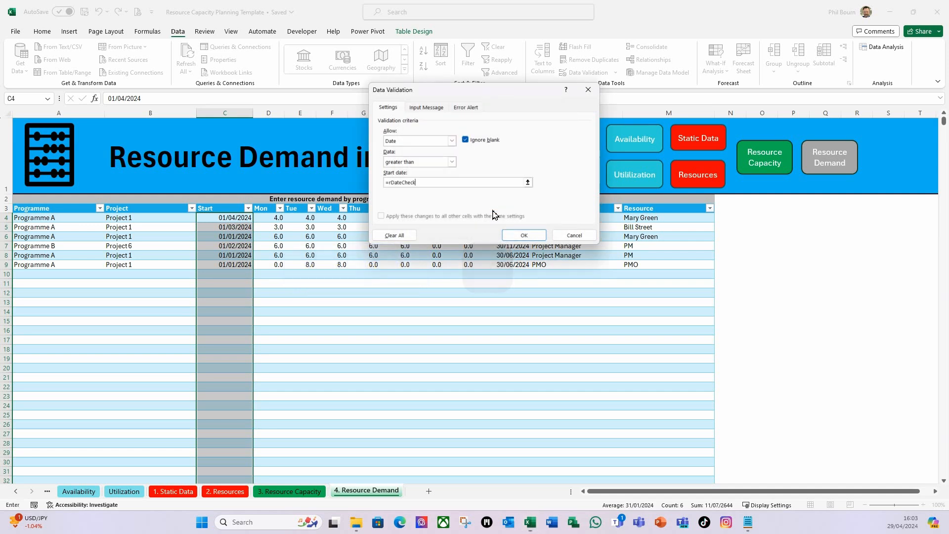
Give the Start column's validation a Stop error alert with a title and message, and apply the rule
left_click(467, 107)
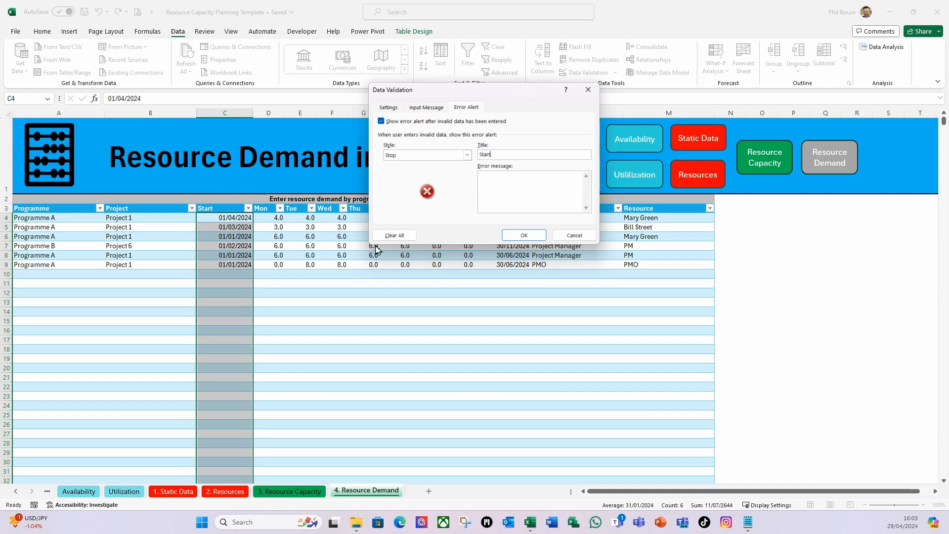
left_click(488, 182)
left_click(523, 236)
Restrict the Mon to Sun demand hours from row 4 down to the table's last row to decimal values with data validation
left_click(274, 221)
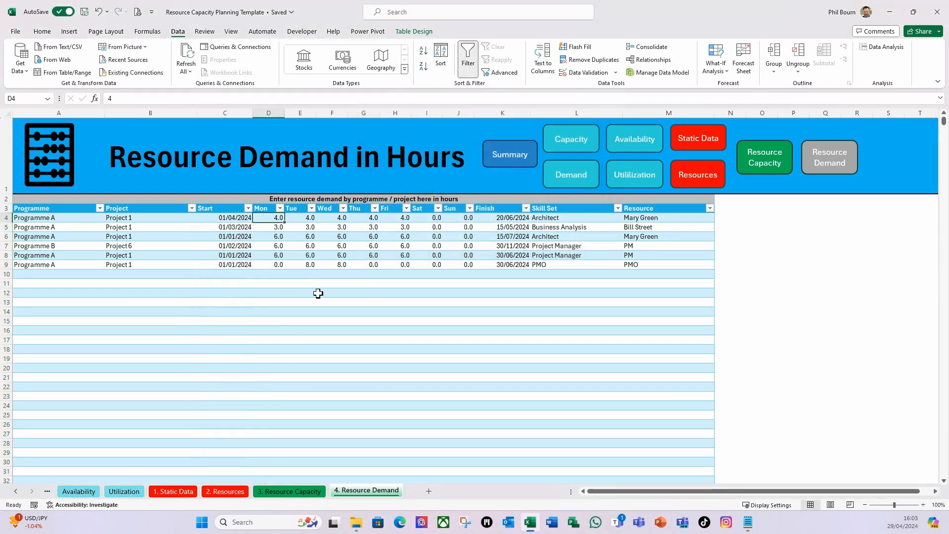
key("shift+Right")
key("shift+Right")
key("shift+Right")
key("shift+Right")
key("shift+Right")
key("shift+Right")
key("shift+Right")
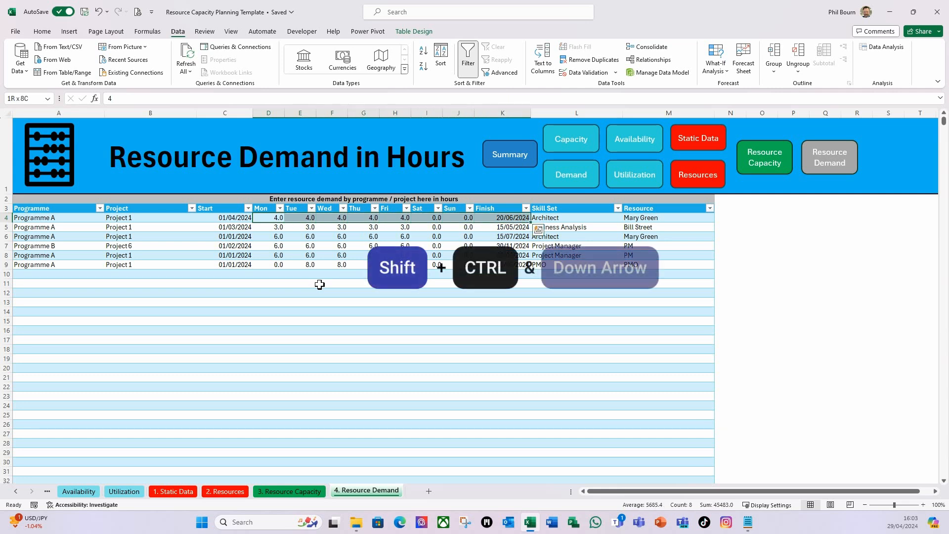
key("shift+Left")
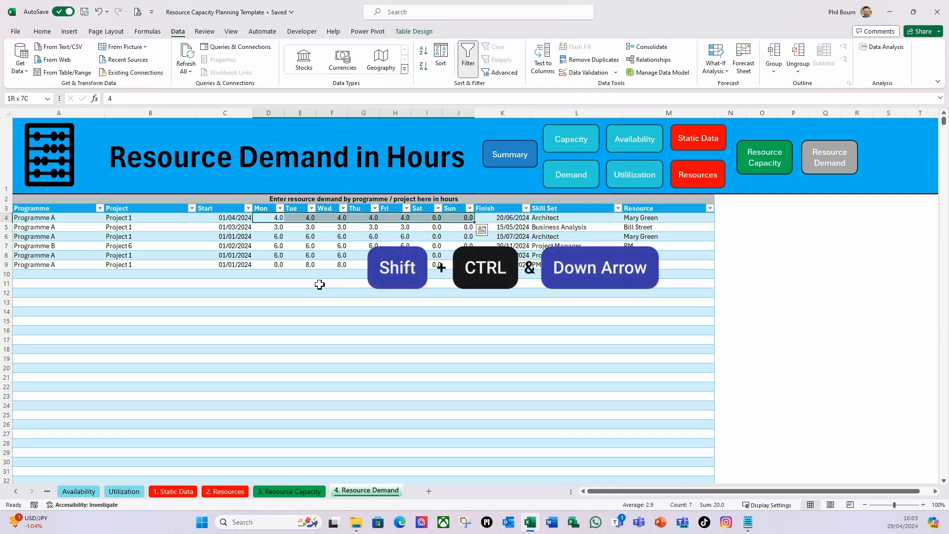
key("ctrl+shift+Down")
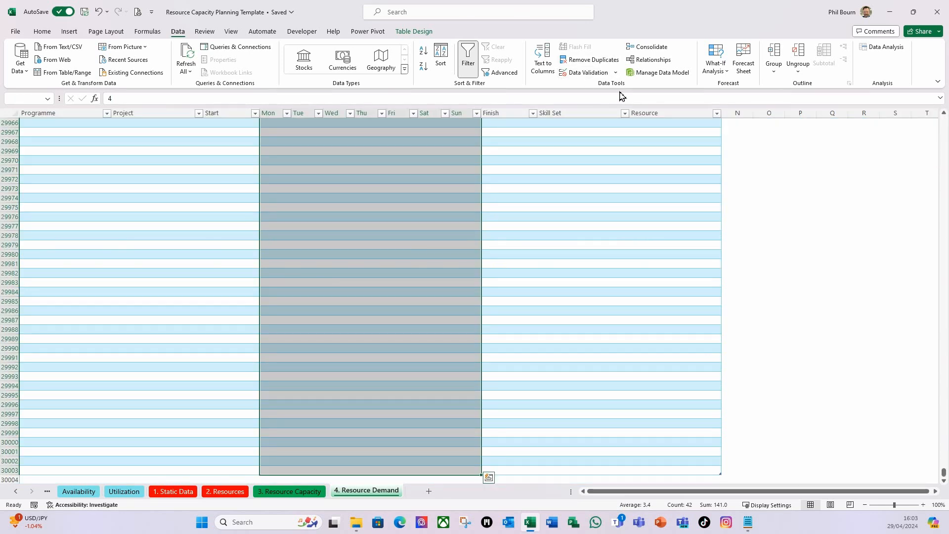
left_click(616, 73)
left_click(587, 96)
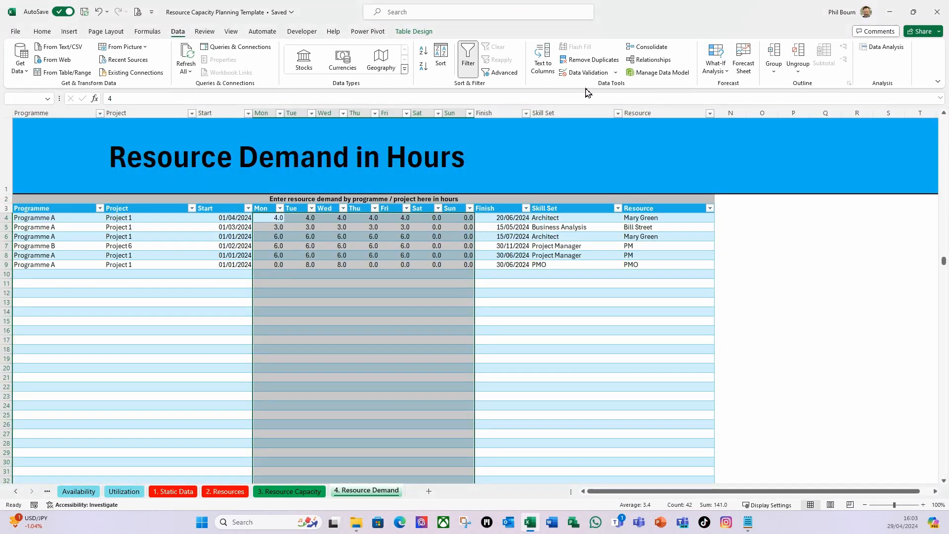
left_click(395, 108)
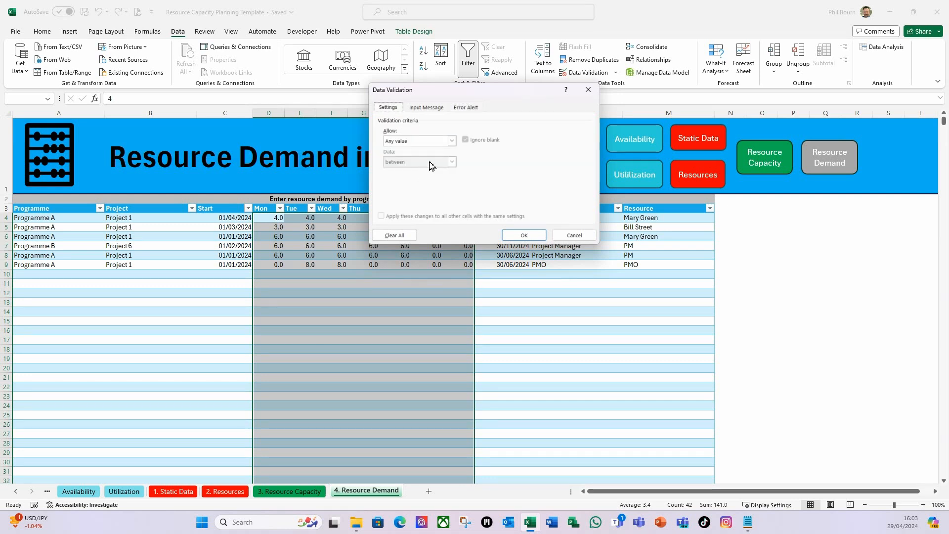
left_click(451, 142)
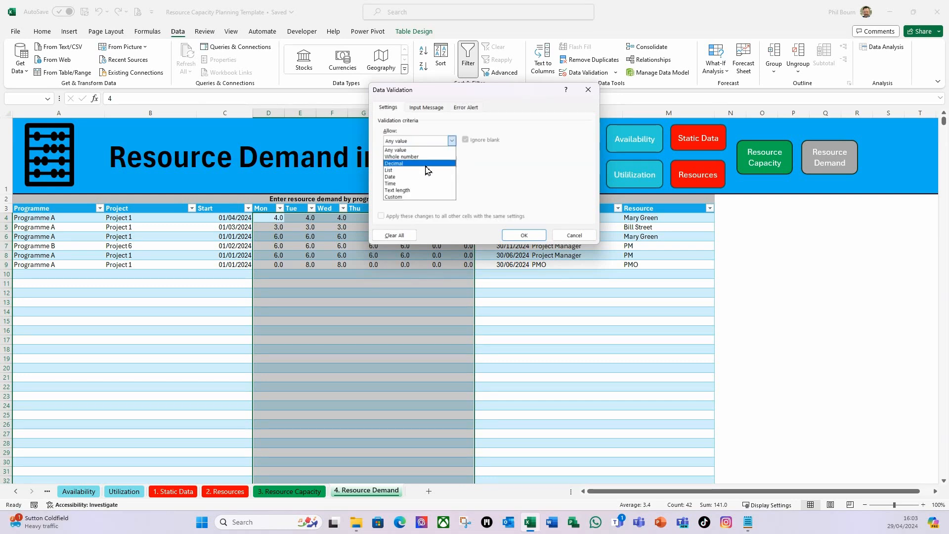
left_click(426, 165)
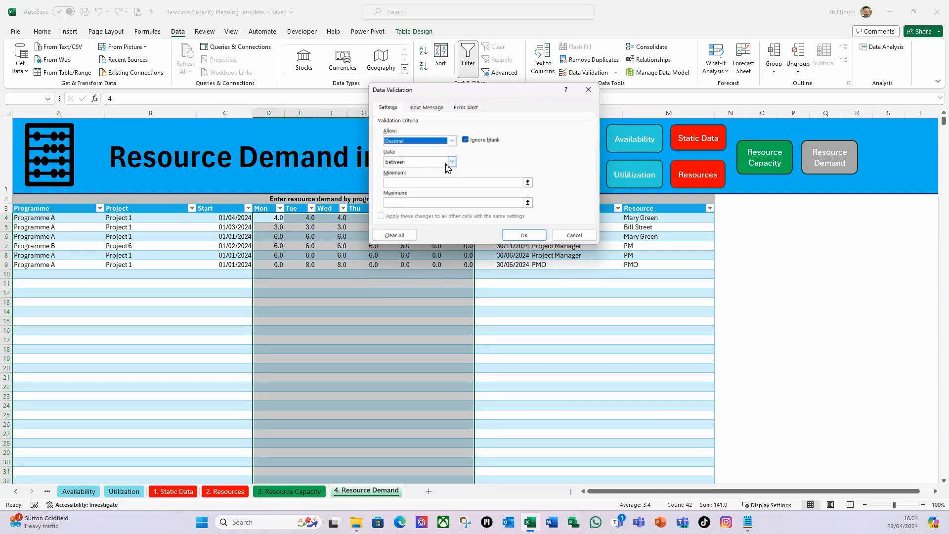
Require the daily demand hours to be greater than or equal to a minimum of 0
left_click(453, 164)
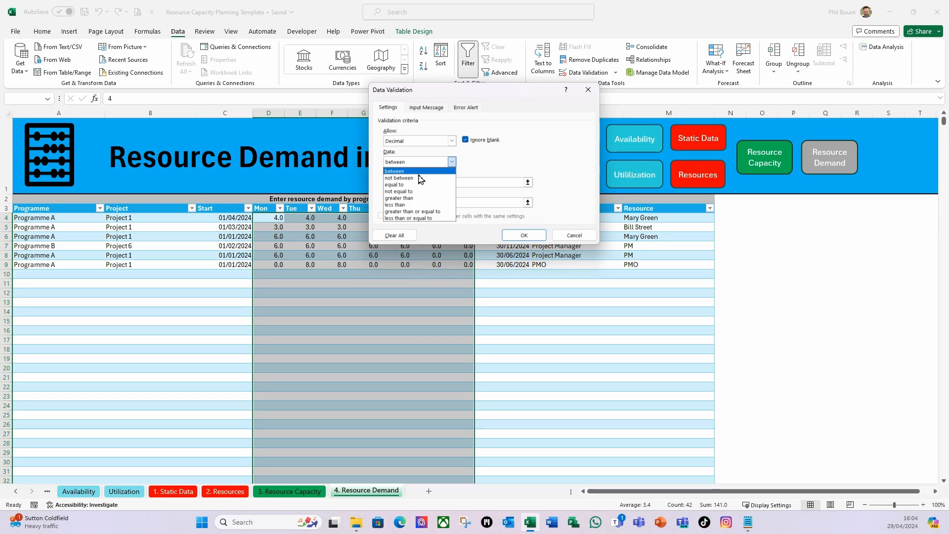
left_click(415, 213)
left_click(403, 182)
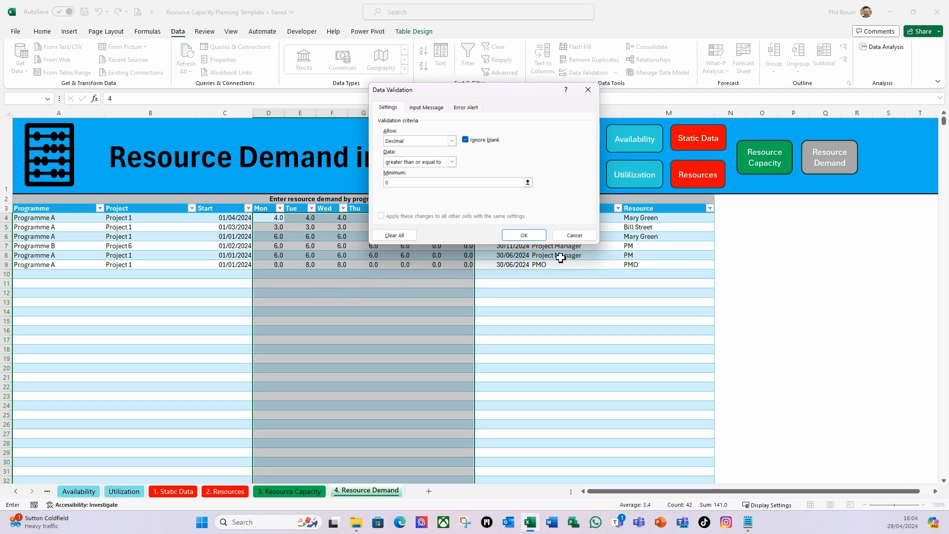
Add a Stop error alert titled "Demand Hours" with the message "Must be a valid number." and apply the hours validation
left_click(465, 107)
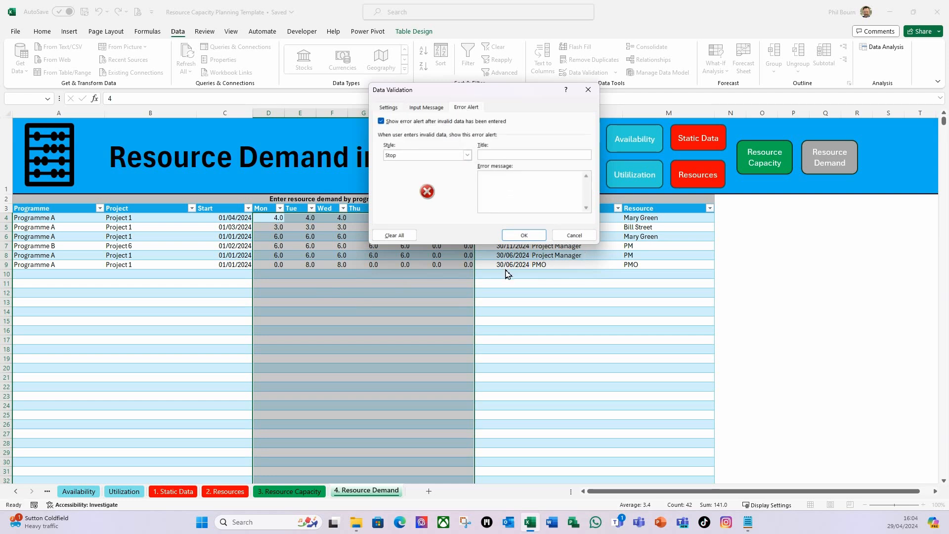
type("Demand Hours")
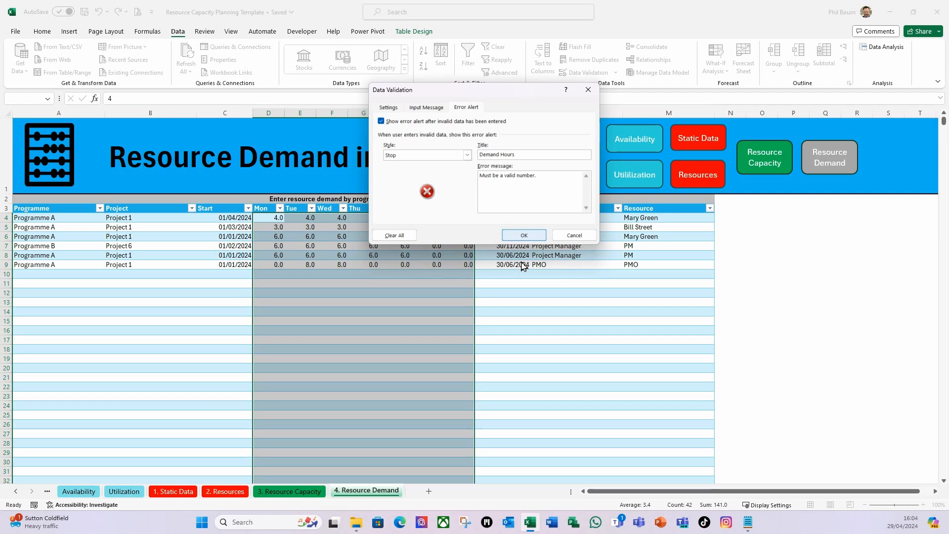
left_click(524, 235)
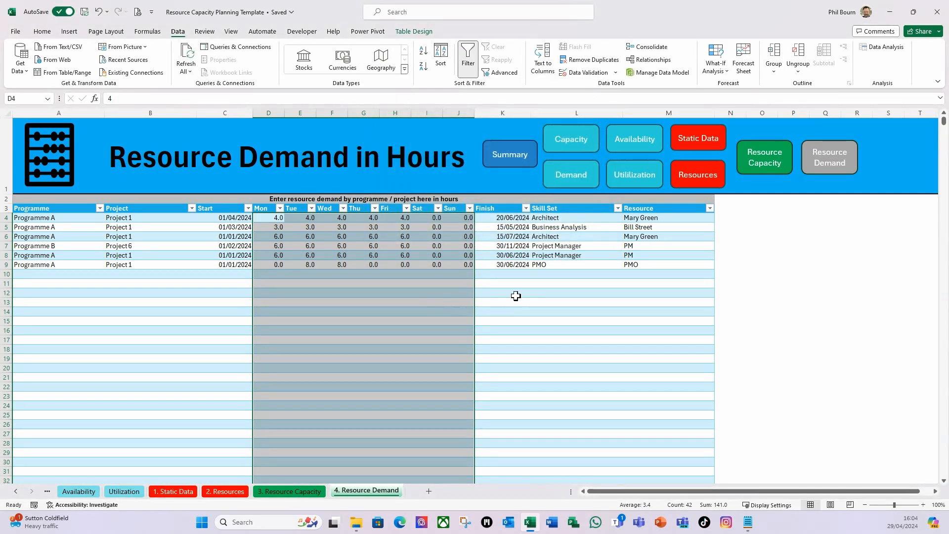
Restrict the Finish column from K4 down to the table's last row to date values with data validation
left_click(510, 218)
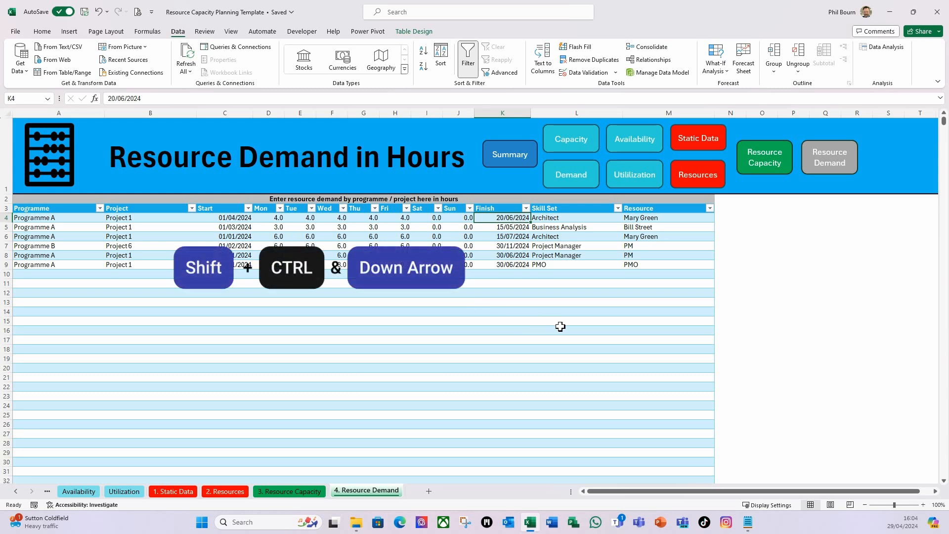
key("ctrl+shift+Down")
key("ctrl+shift+Down")
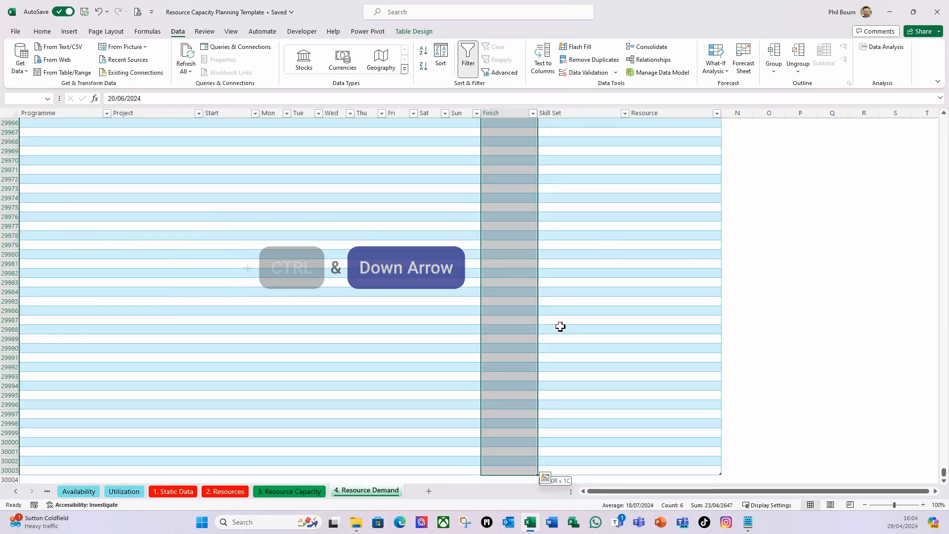
left_click(615, 73)
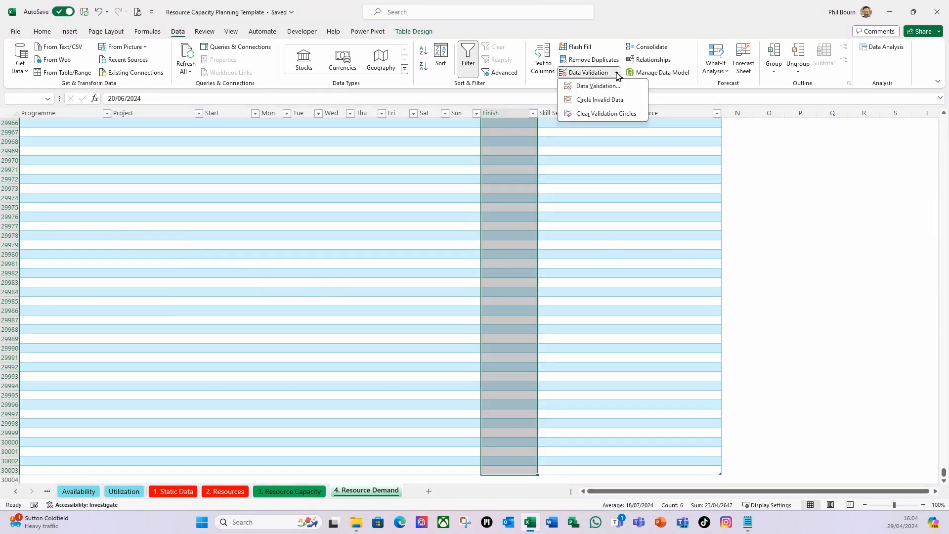
left_click(592, 86)
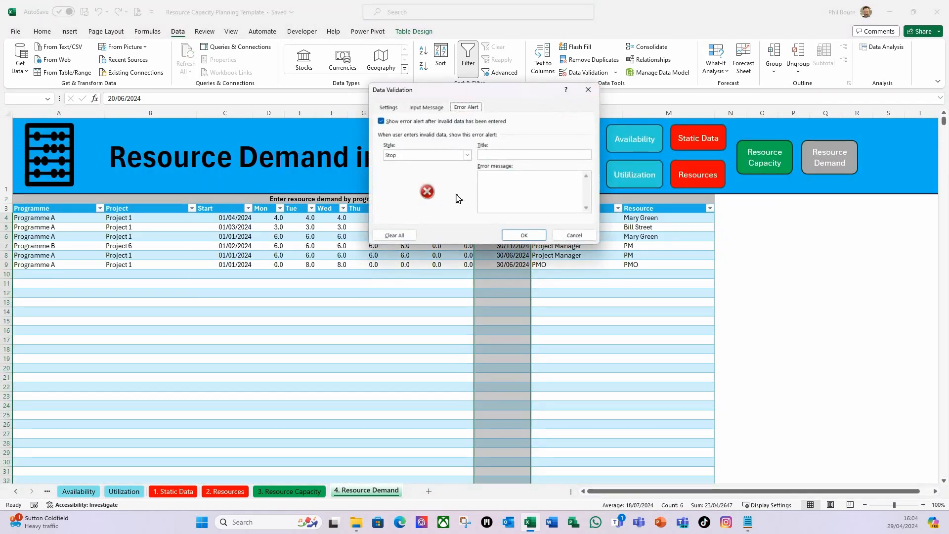
left_click(389, 108)
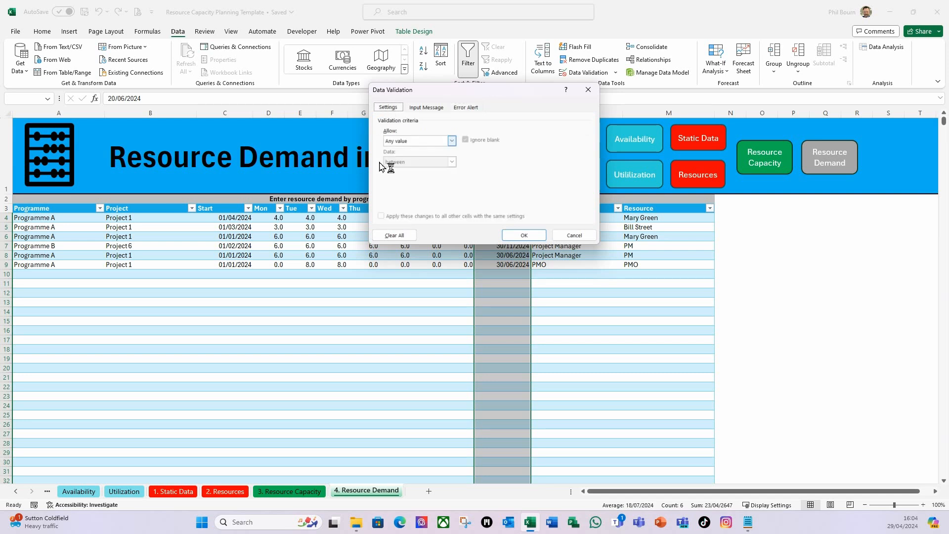
left_click(452, 141)
left_click(392, 177)
Require the Finish dates to be greater than or equal to the start date in =C4
left_click(451, 162)
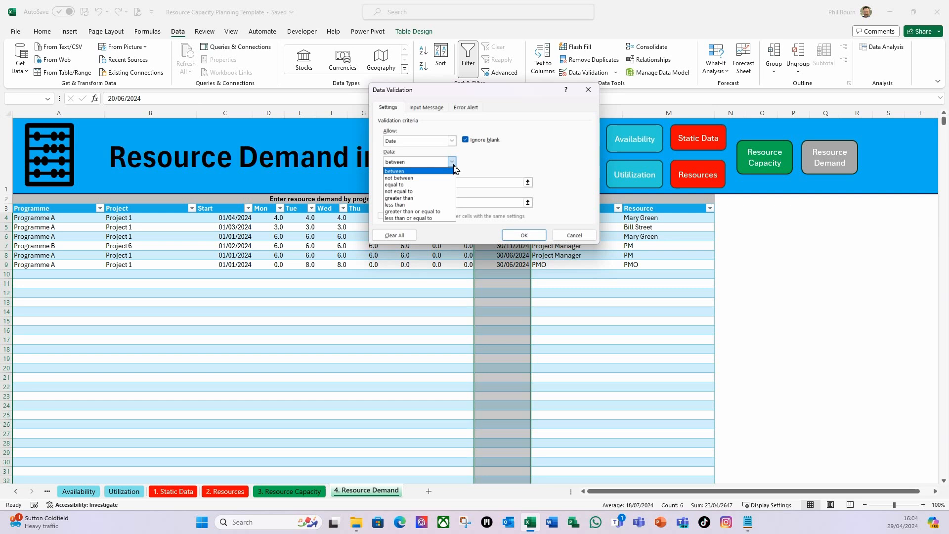
left_click(413, 212)
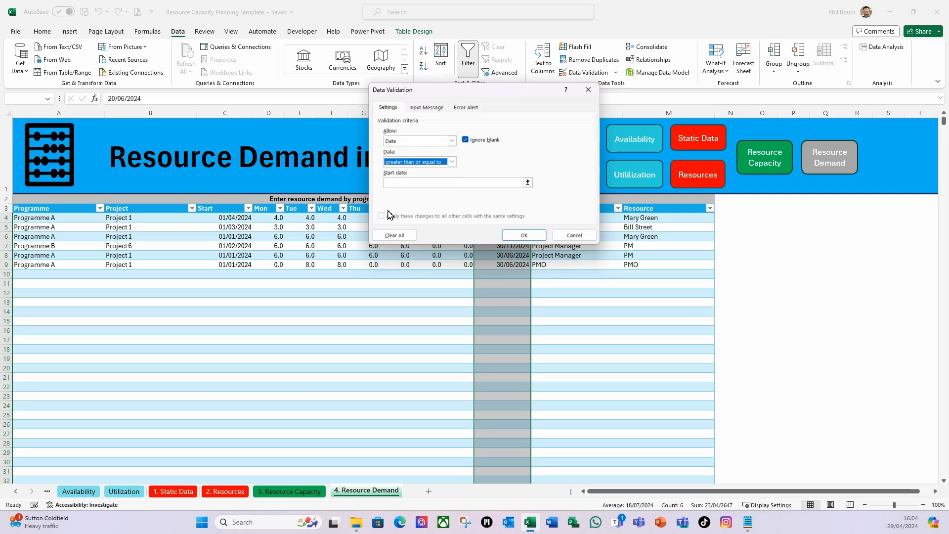
left_click(528, 183)
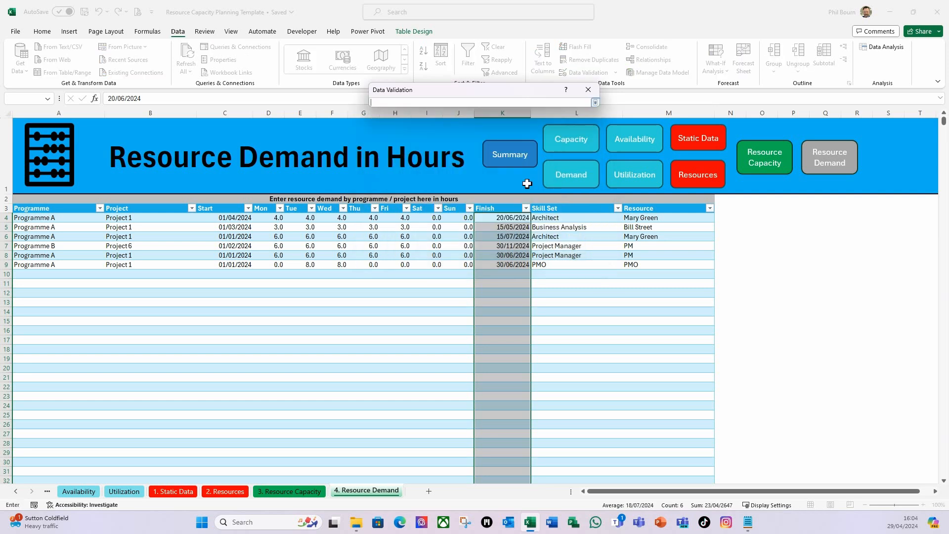
left_click(232, 218)
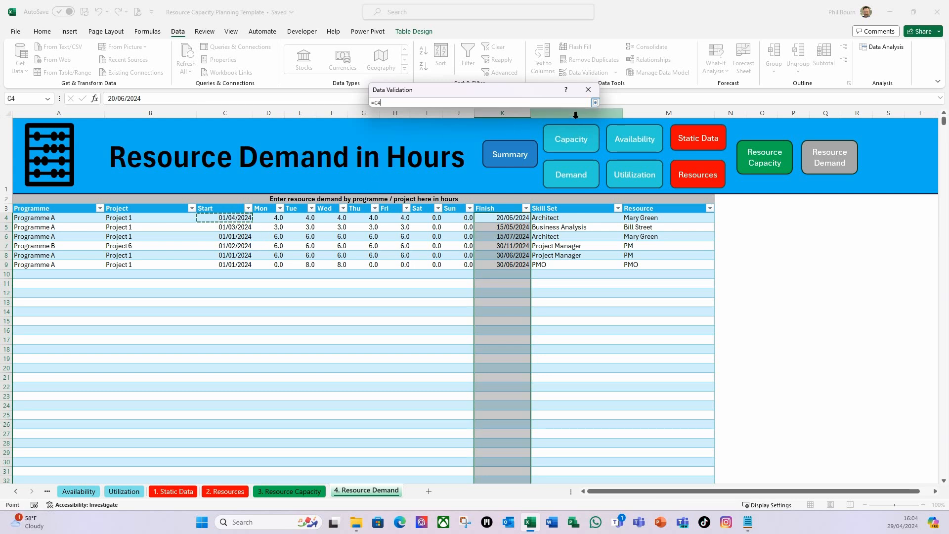
key("Return")
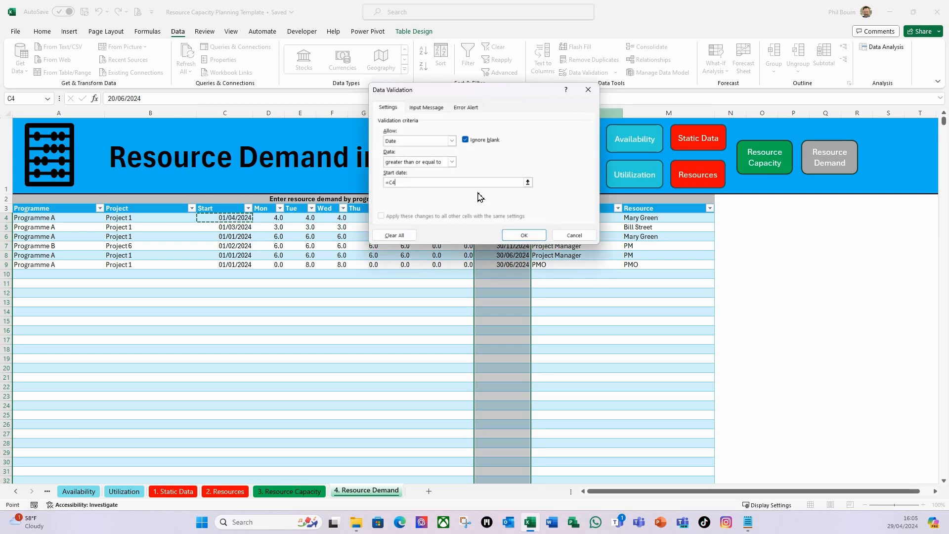
Add a Stop error alert titled "Finish" with the message "Must be a valid date greater than or equal to the Start date." and apply the validation
left_click(469, 108)
left_click(496, 157)
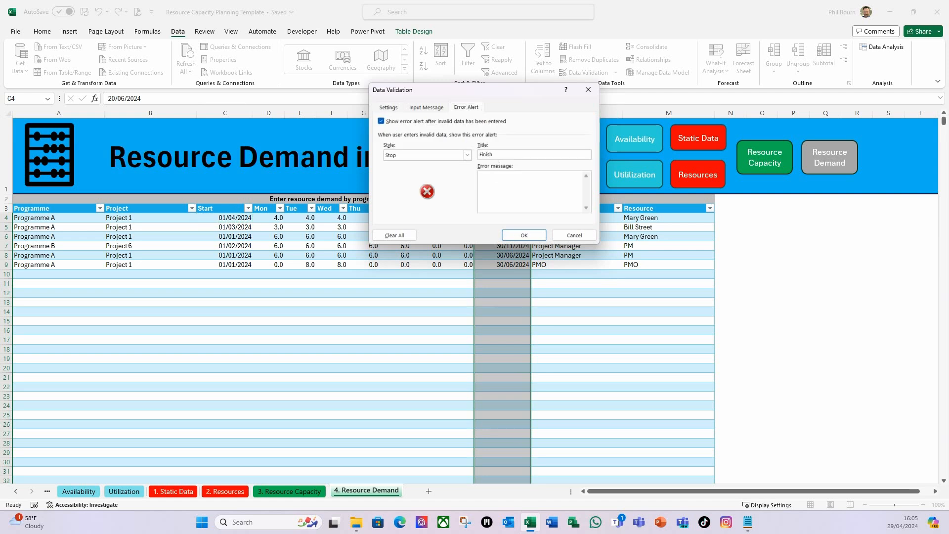
type("Must be a valid date greater than or equal to the Start date.")
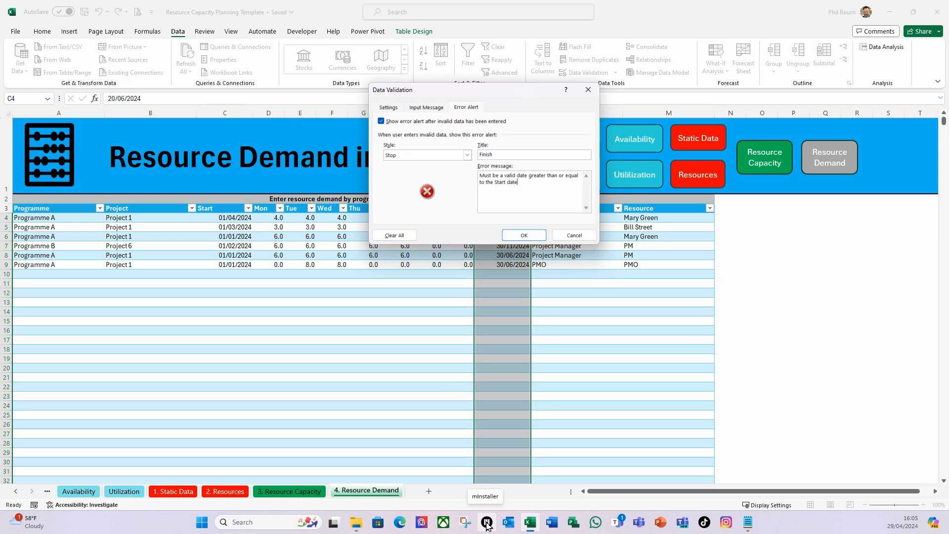
left_click(524, 235)
left_click(431, 293)
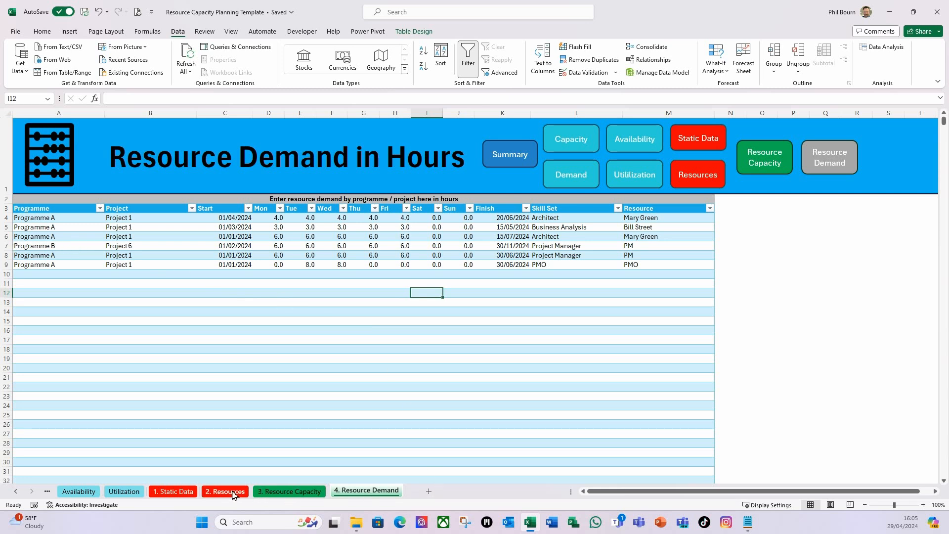
On the Resource Capacity sheet, restrict the leave table's Hours column from S4 down to its last row to decimal values with data validation
left_click(277, 491)
left_click_drag(727, 496, 747, 496)
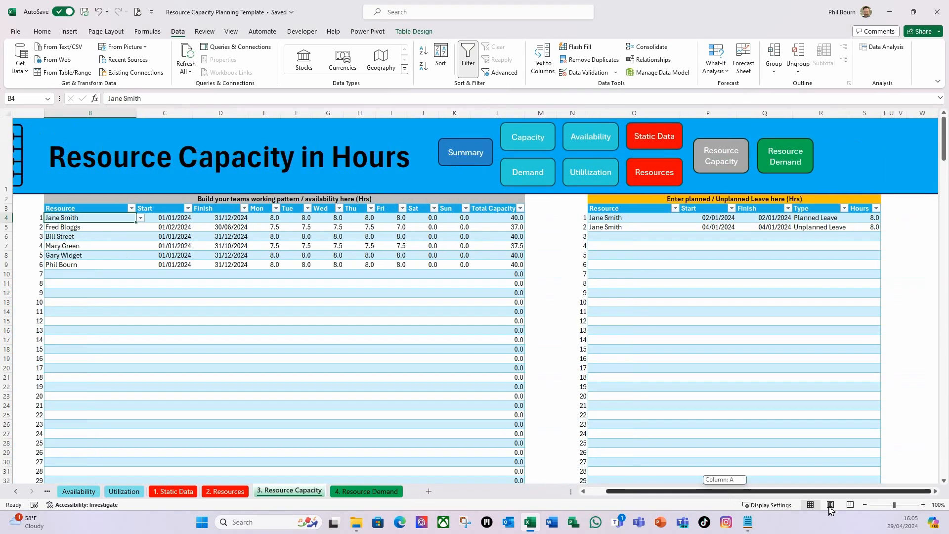
left_click(864, 217)
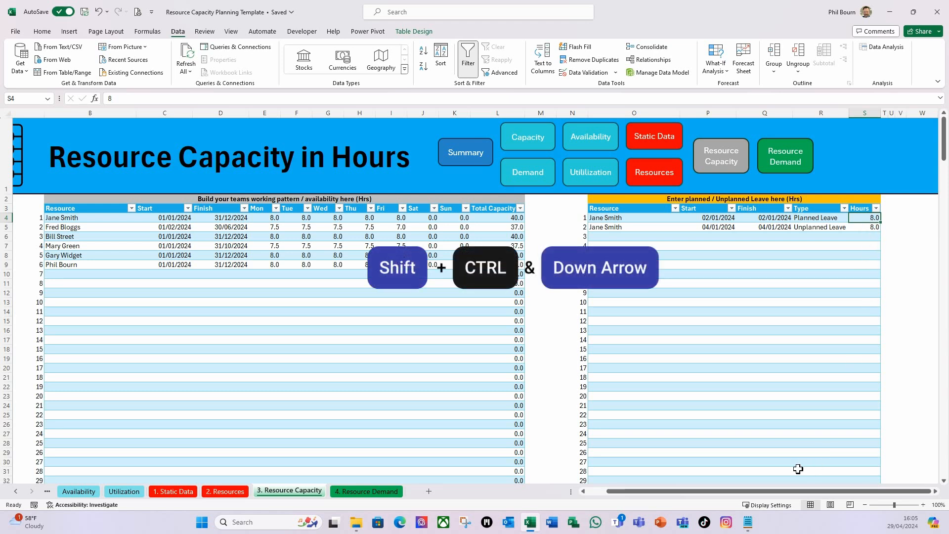
key("ctrl+shift+Down")
key("ctrl+shift+Down")
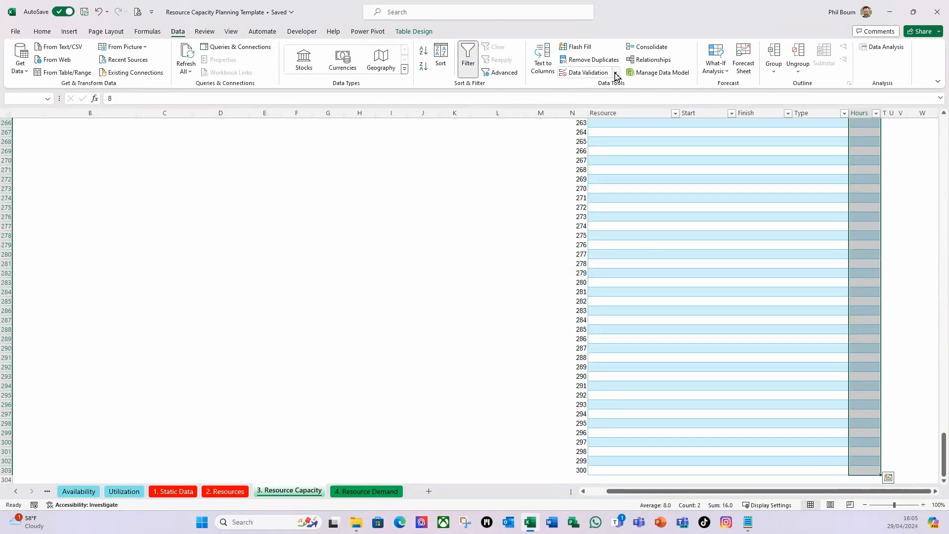
left_click(616, 73)
left_click(599, 87)
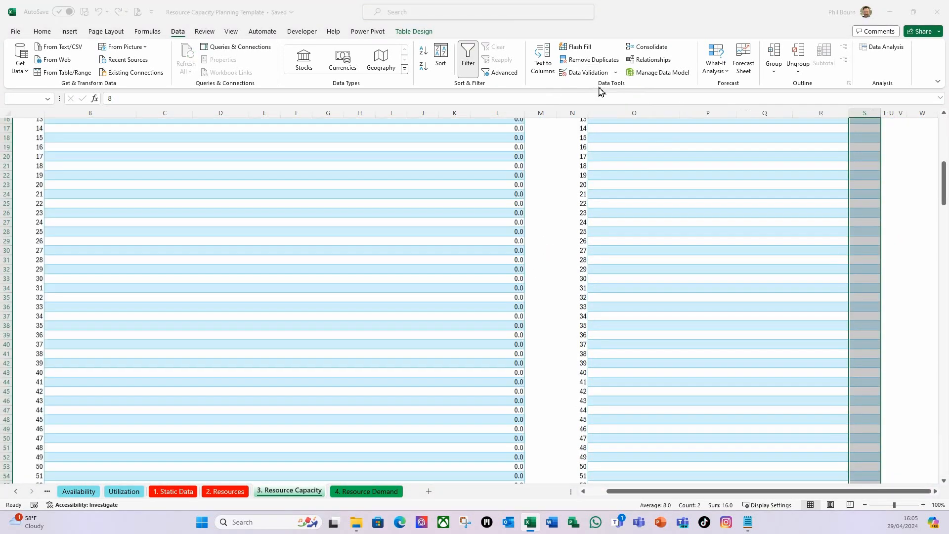
left_click(388, 108)
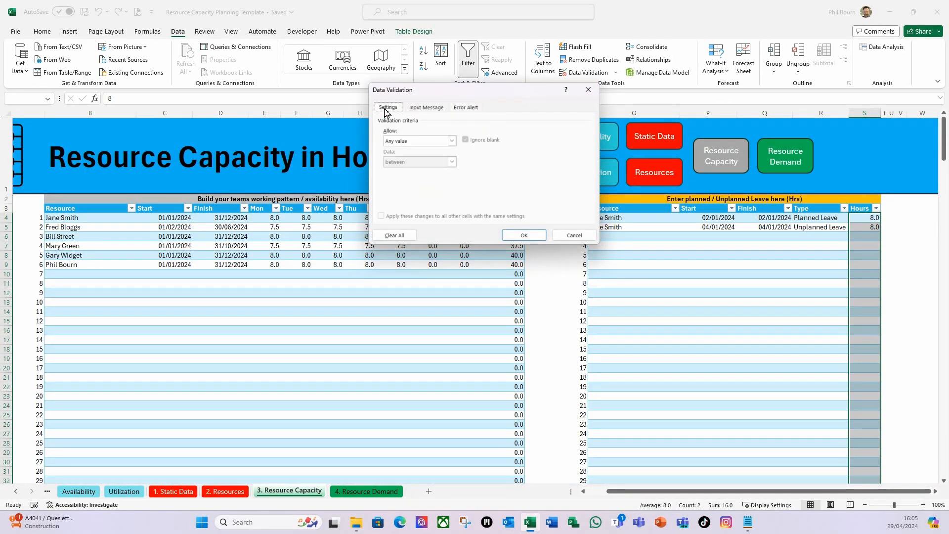
left_click(451, 142)
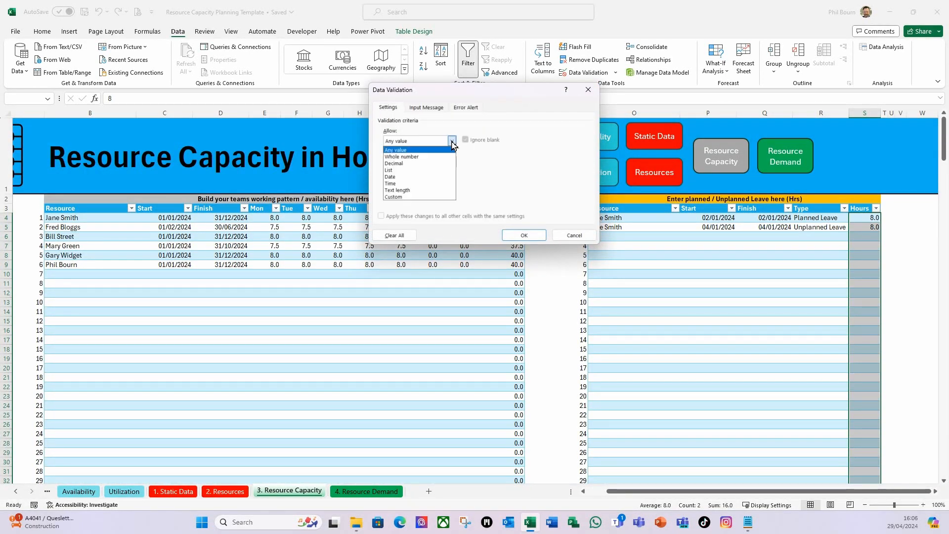
left_click(394, 163)
left_click(451, 163)
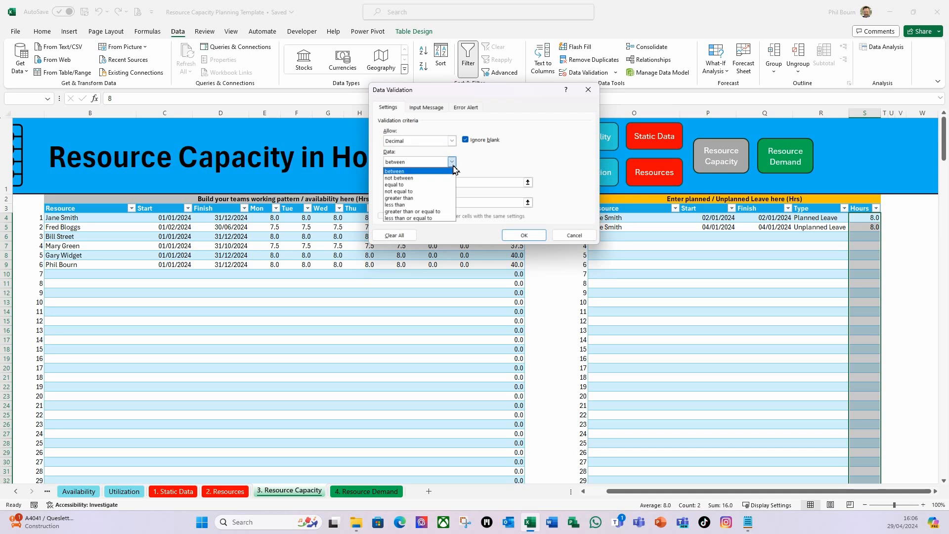
left_click(406, 212)
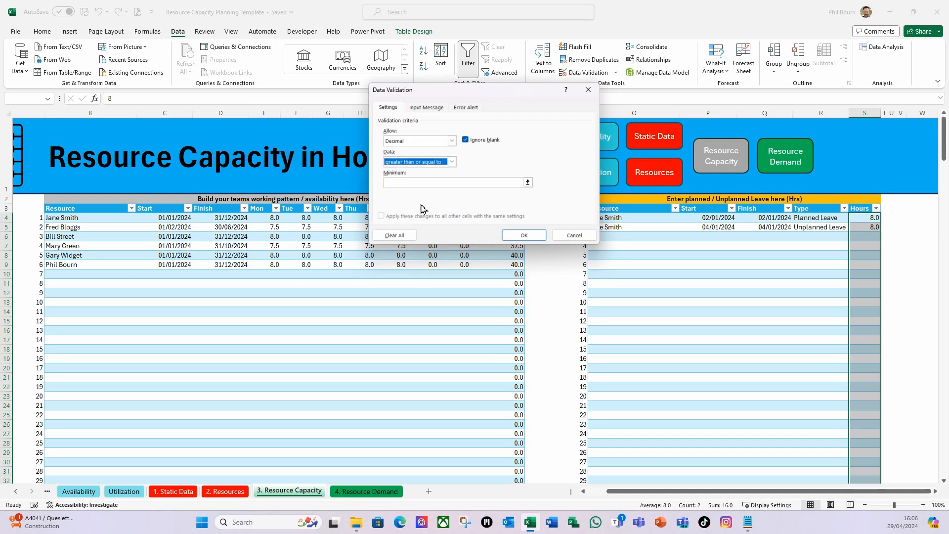
left_click(409, 183)
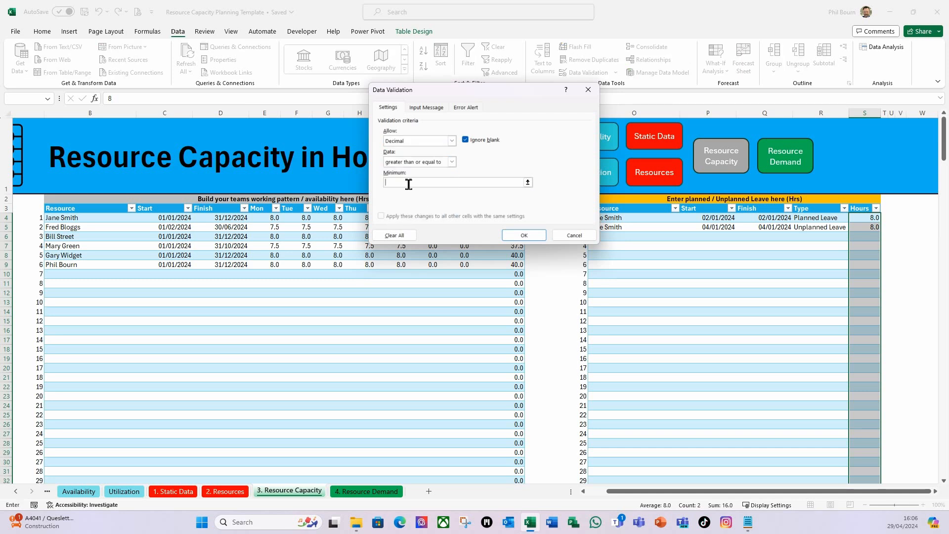
Require the leave hours to be greater than a minimum of 0
left_click(452, 162)
left_click(405, 198)
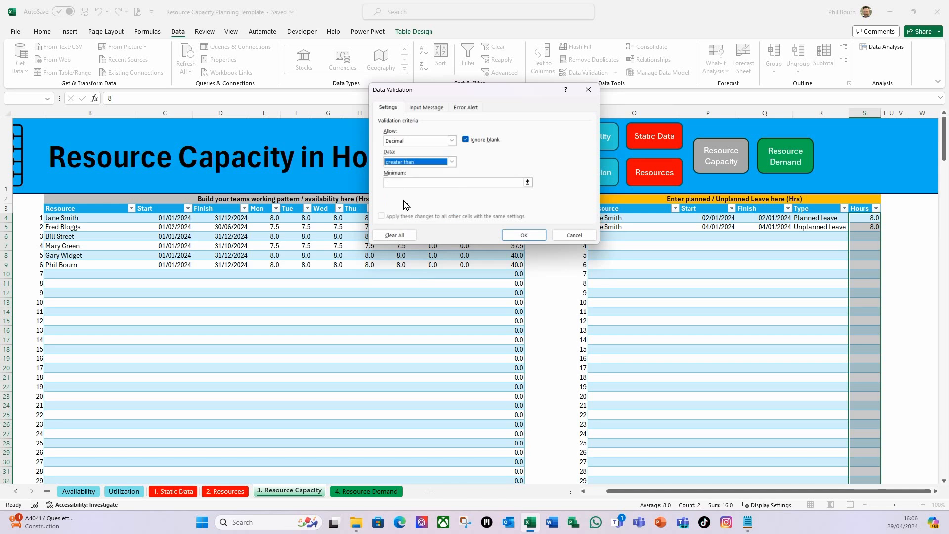
left_click(399, 182)
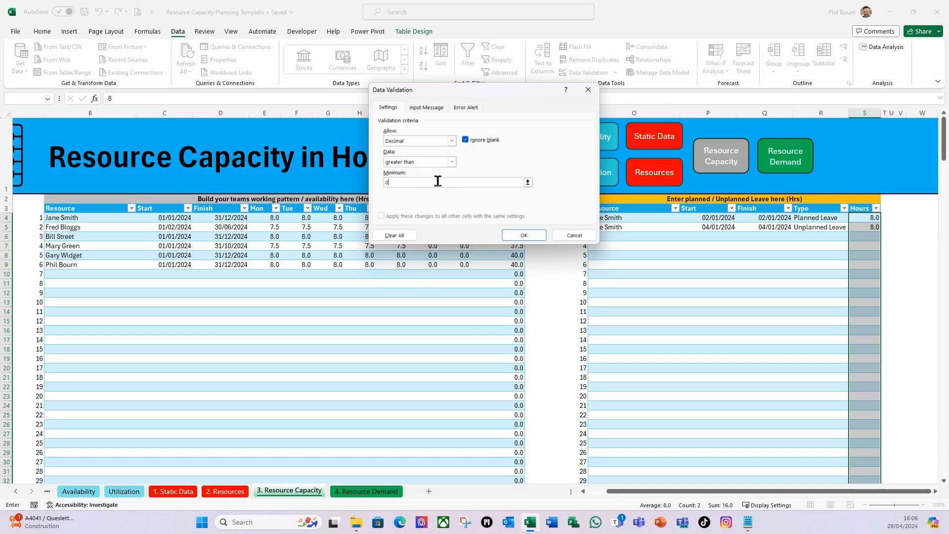
Add a Stop error alert titled "Hours" with the message "Must be a valid number." and apply the leave hours validation
left_click(469, 109)
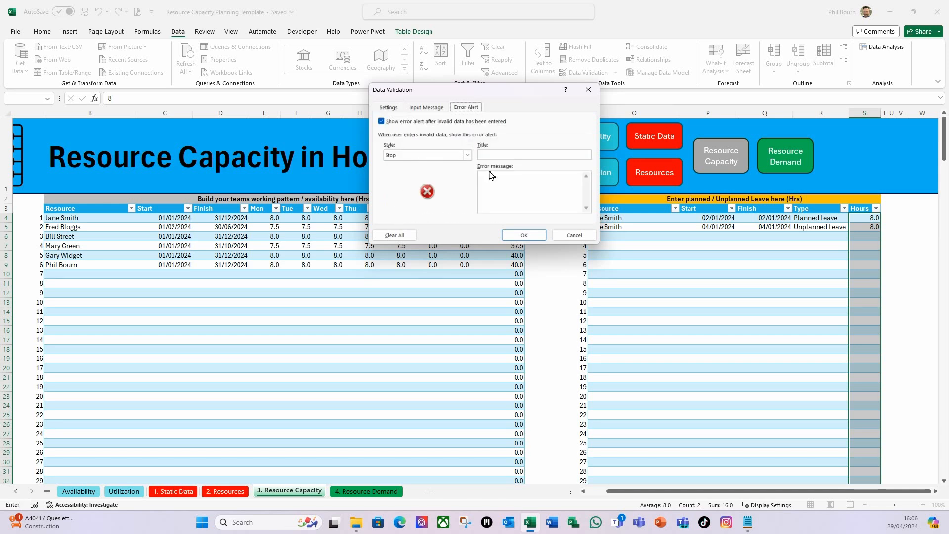
left_click(490, 156)
left_click(497, 179)
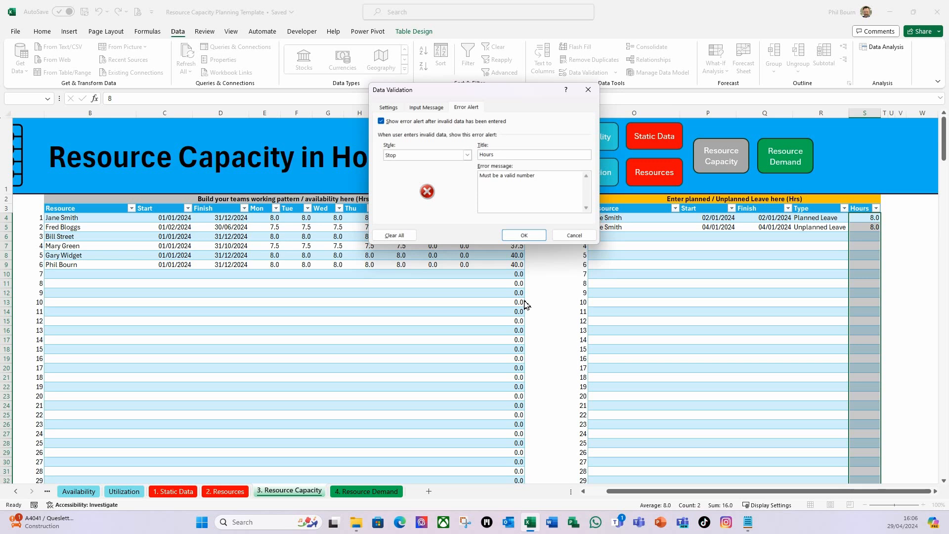
left_click(524, 235)
left_click(666, 237)
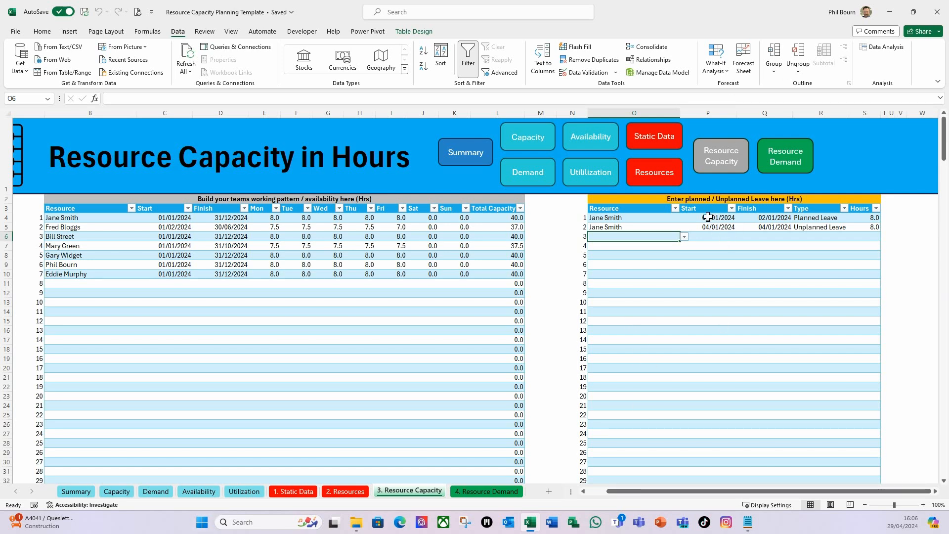
left_click(708, 217)
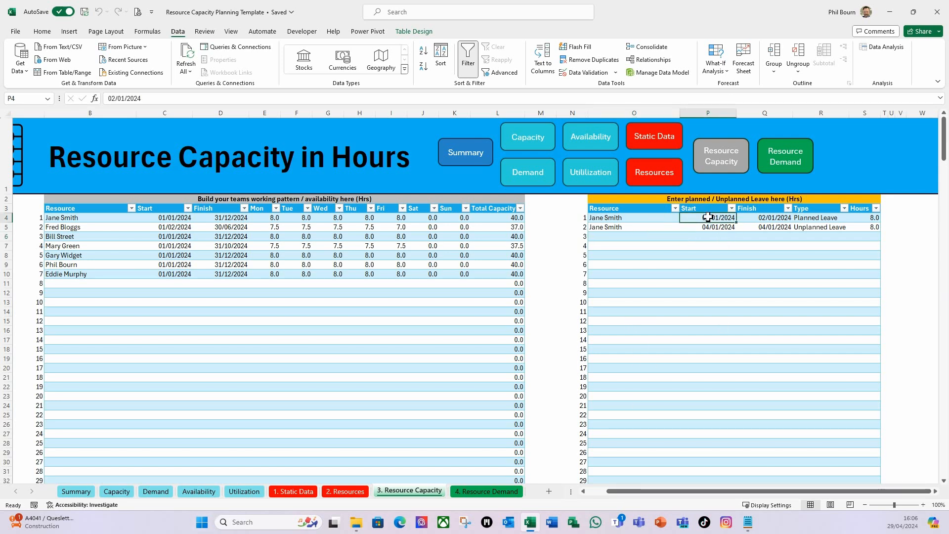
left_click(614, 73)
left_click(586, 87)
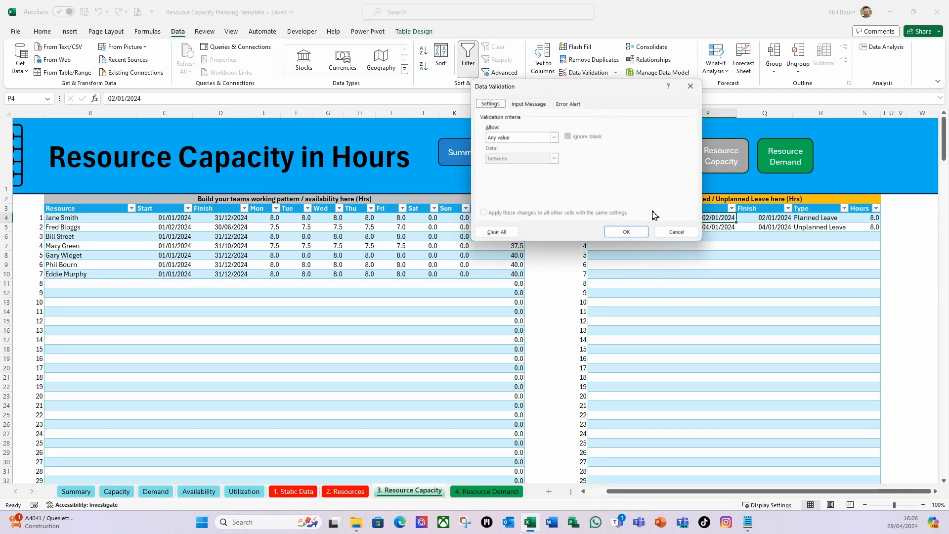
left_click(675, 233)
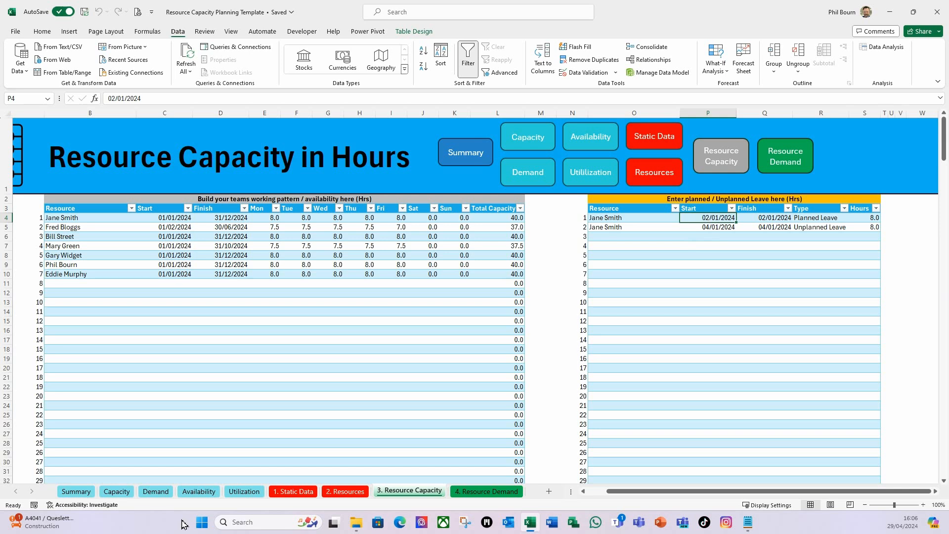
Restrict the leave table's Start column from P4 down to the last row to date values with data validation
key("ctrl+shift+Down")
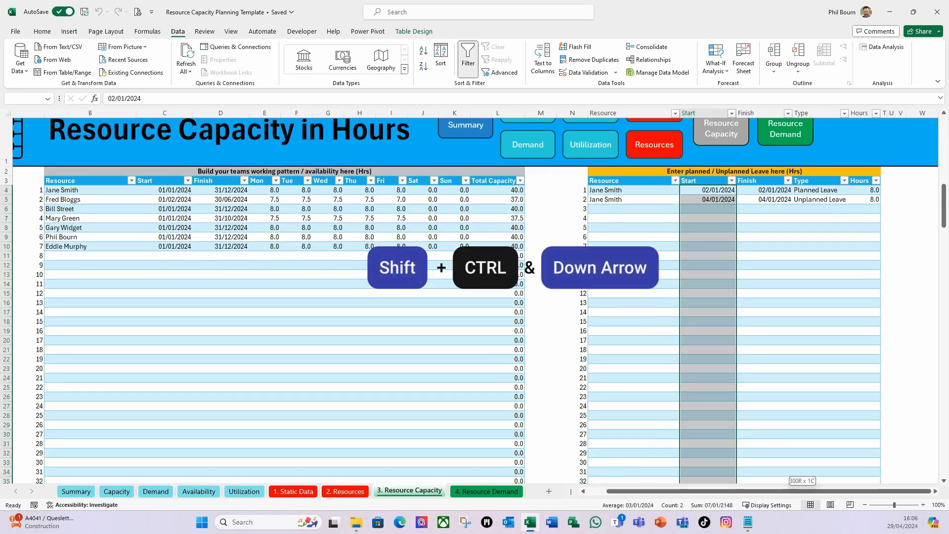
left_click(616, 73)
left_click(590, 85)
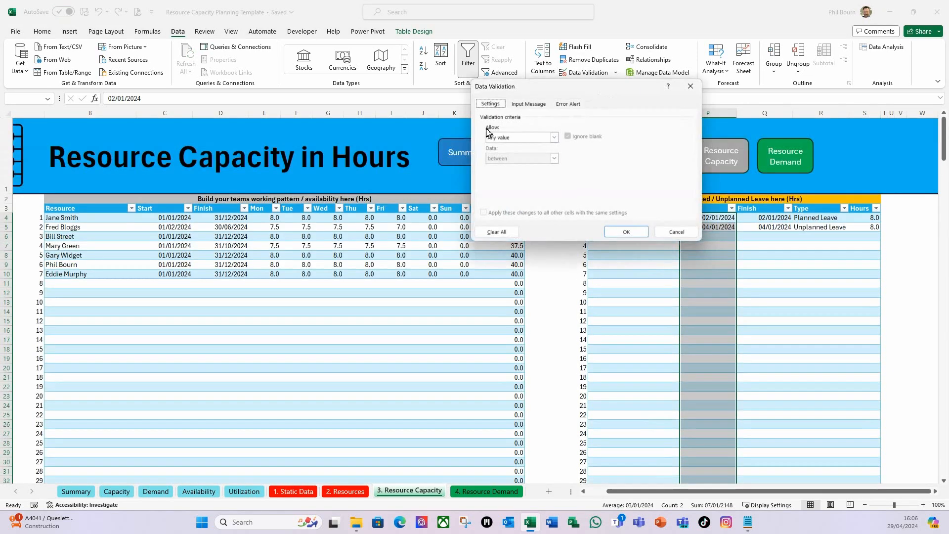
left_click(553, 138)
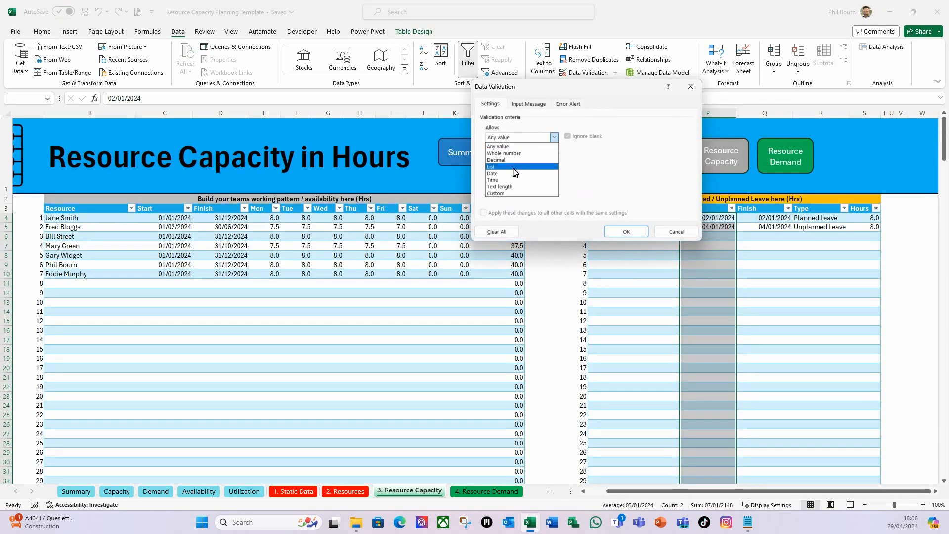
left_click(514, 173)
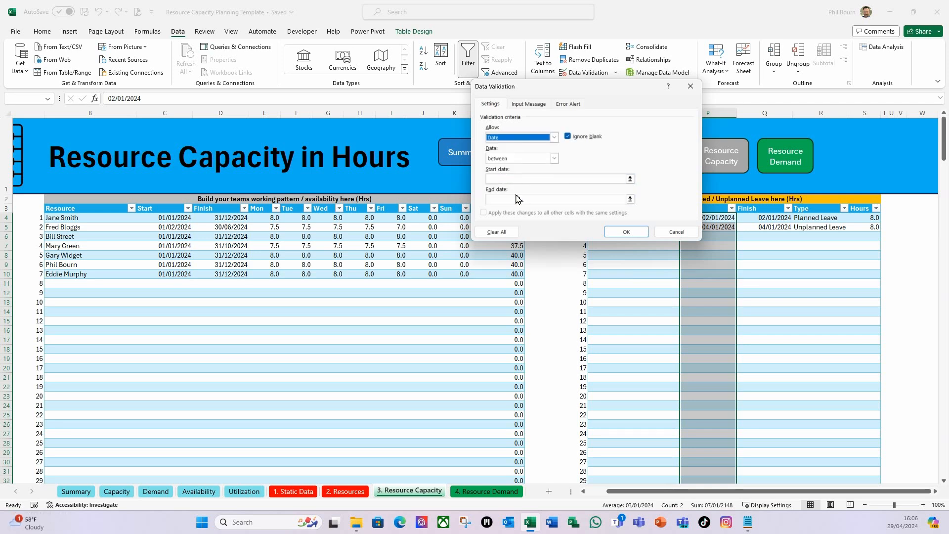
Require the leave start dates to be greater than the named range rDateCheck
left_click(554, 158)
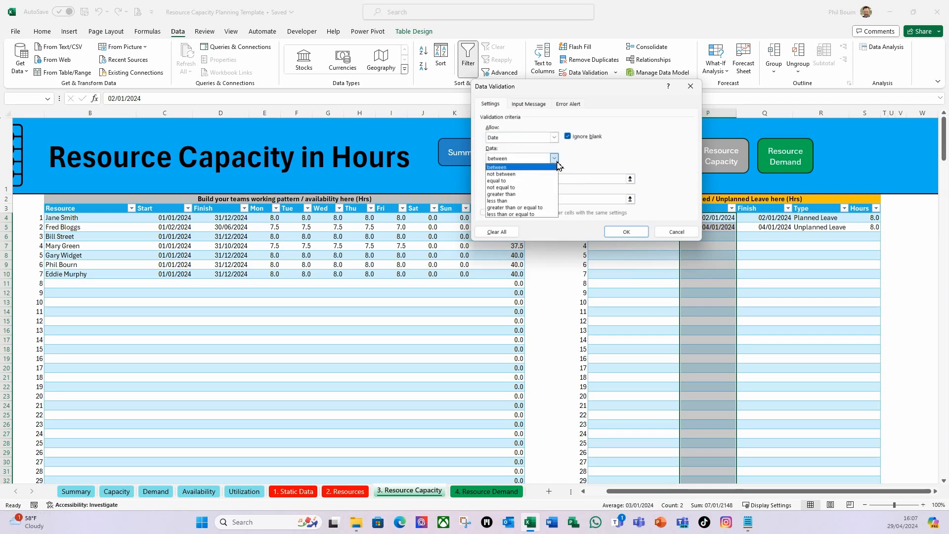
left_click(520, 196)
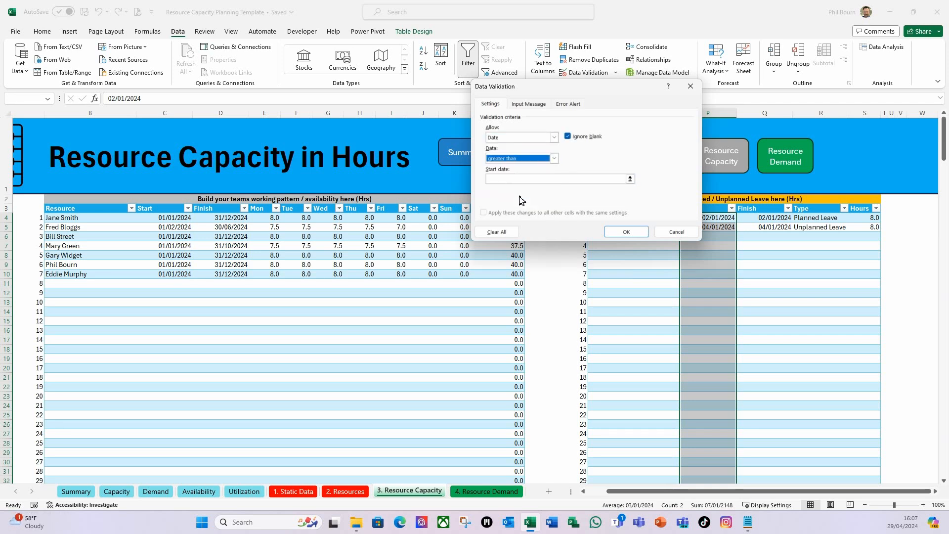
left_click(512, 182)
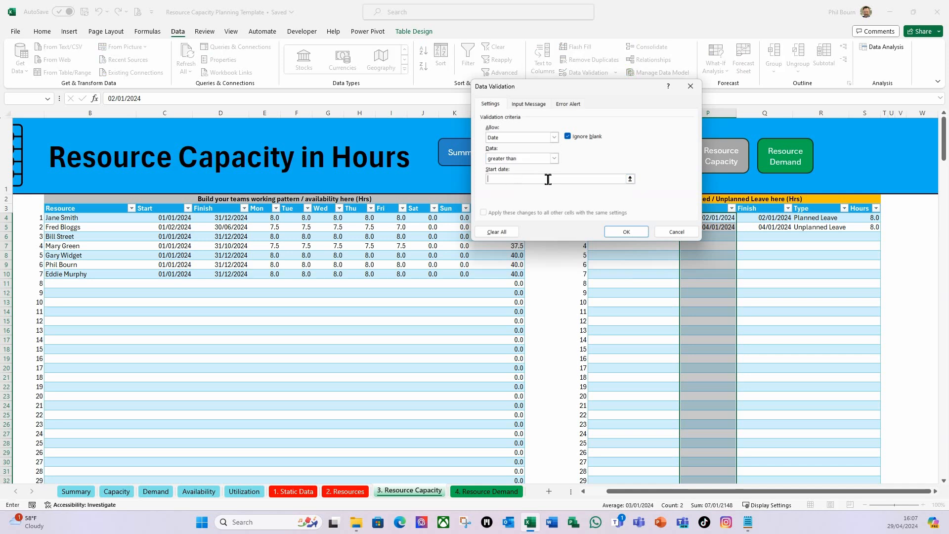
key("F3")
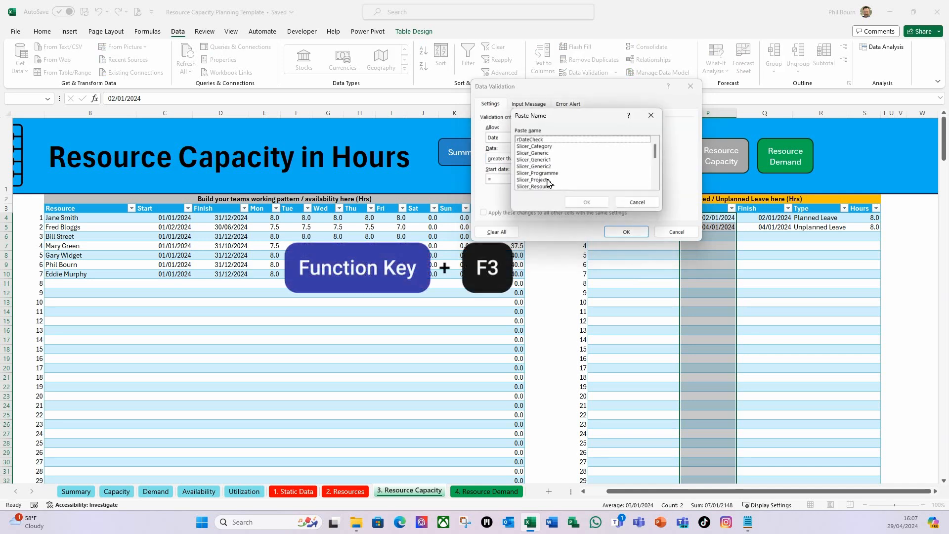
left_click(531, 139)
left_click(588, 202)
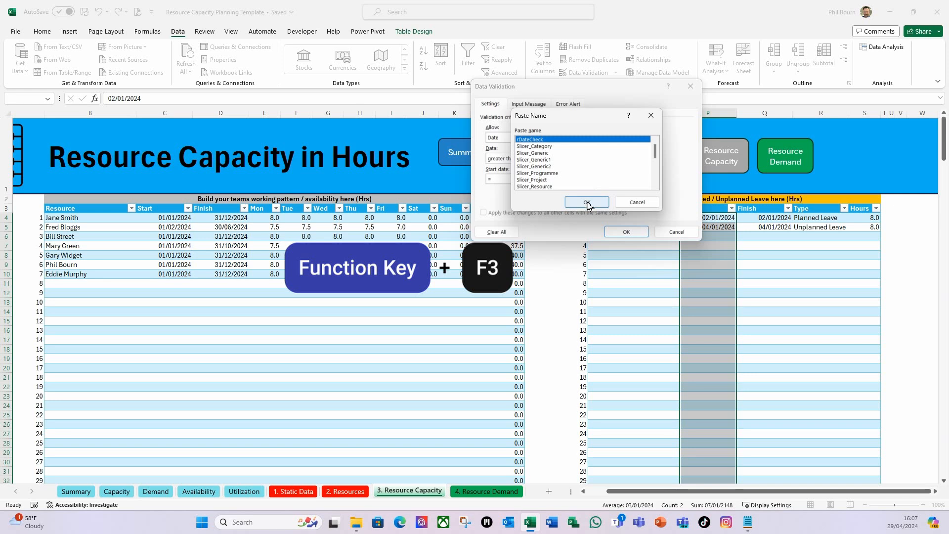
Add a Stop error alert titled "Start" with a message beginning "Must be" and apply the leave start date validation
left_click(569, 104)
left_click(603, 151)
type("Start")
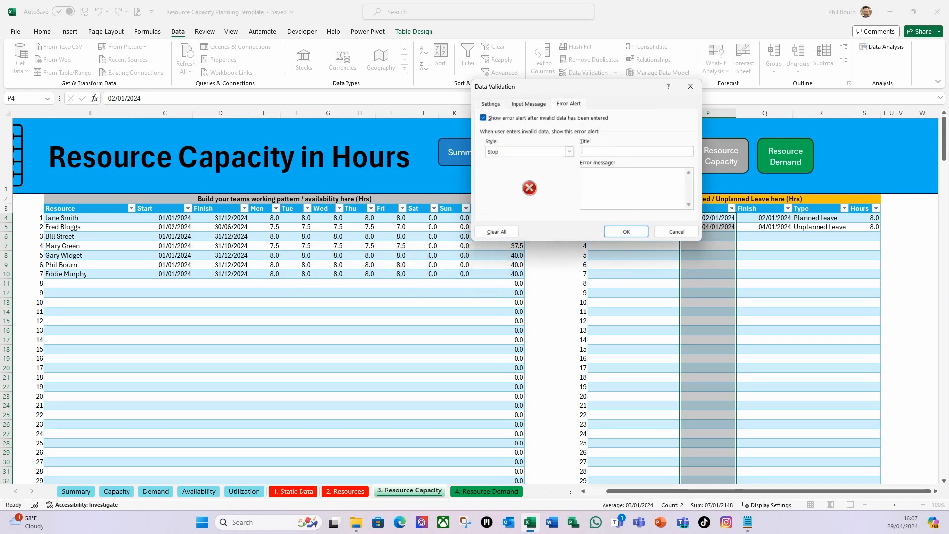
left_click(602, 186)
type("Must be a valid date.")
left_click(624, 232)
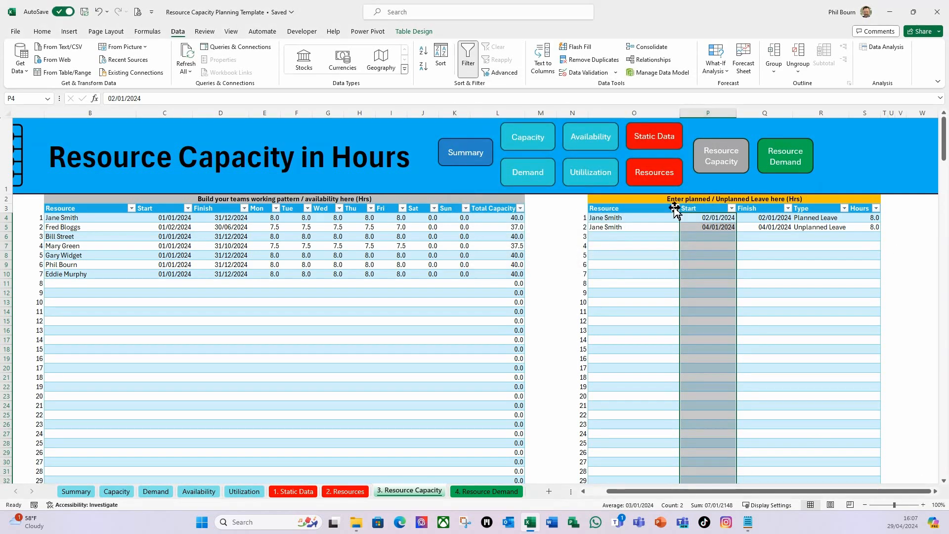
Restrict the leave table's Finish column from Q4 down to the last row to date values with data validation
left_click(767, 219)
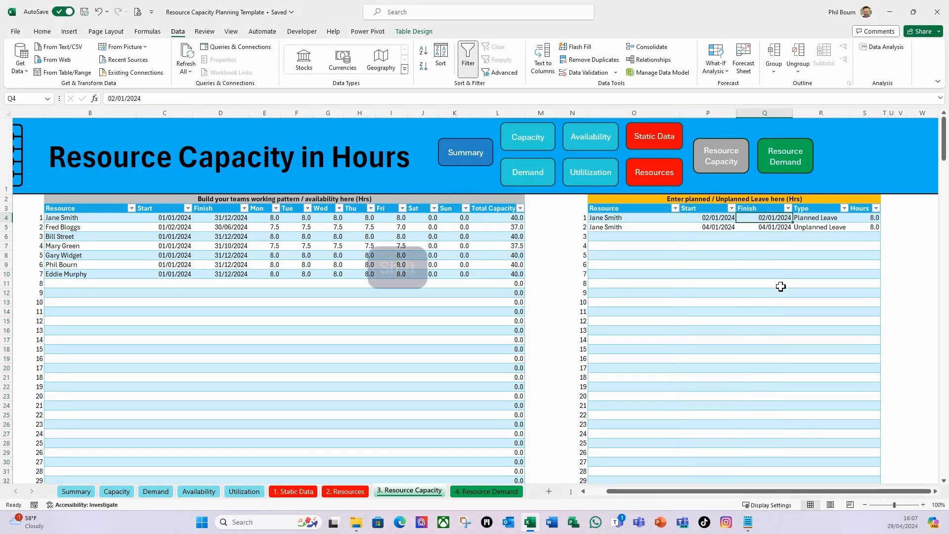
key("ctrl+shift+Down")
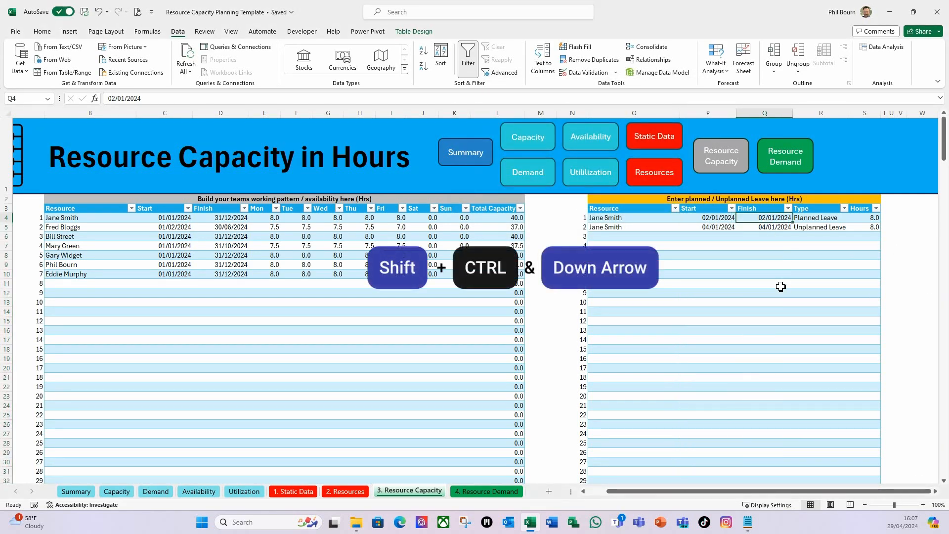
key("ctrl+shift+Down")
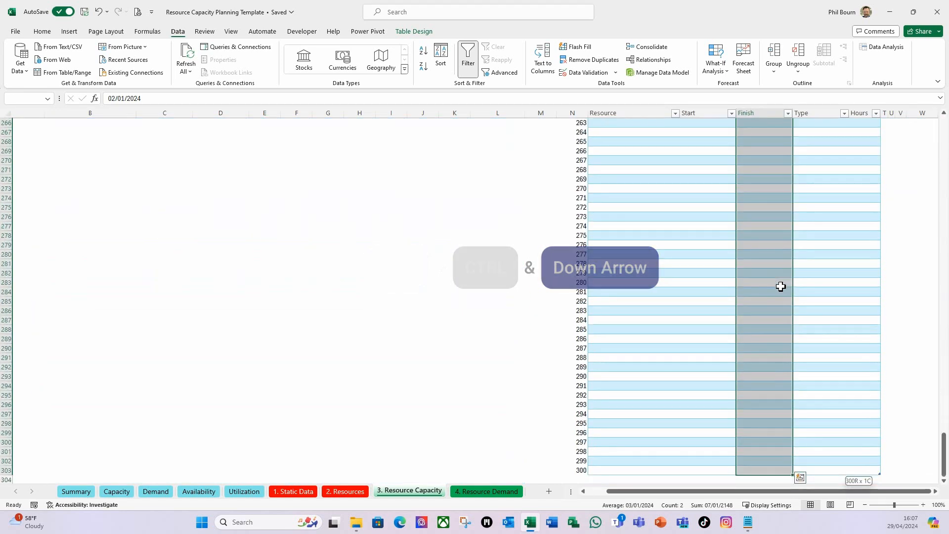
left_click(616, 73)
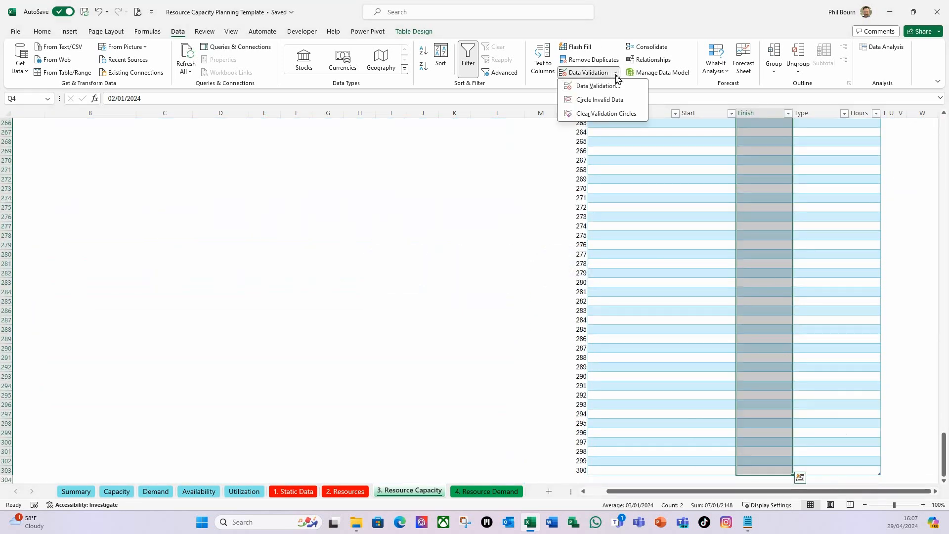
left_click(595, 85)
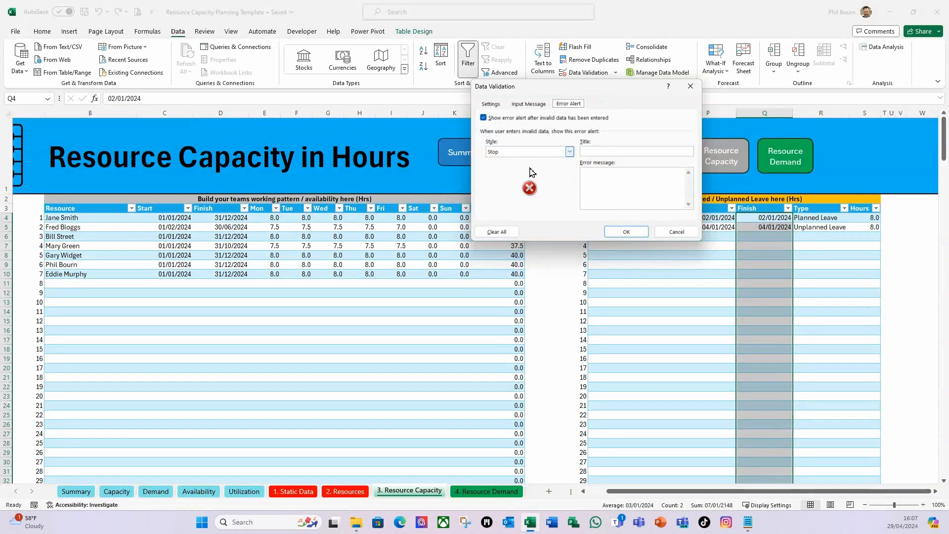
left_click(491, 104)
left_click(554, 137)
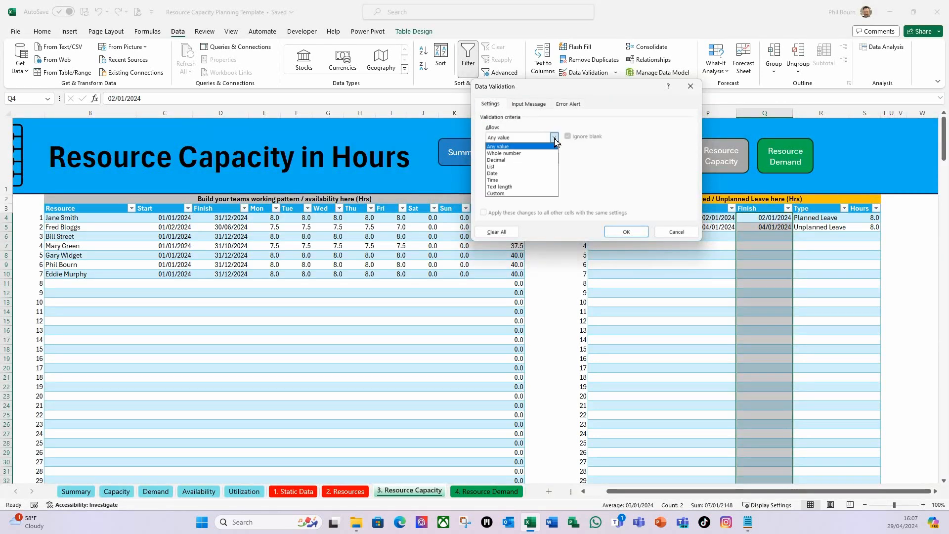
left_click(497, 173)
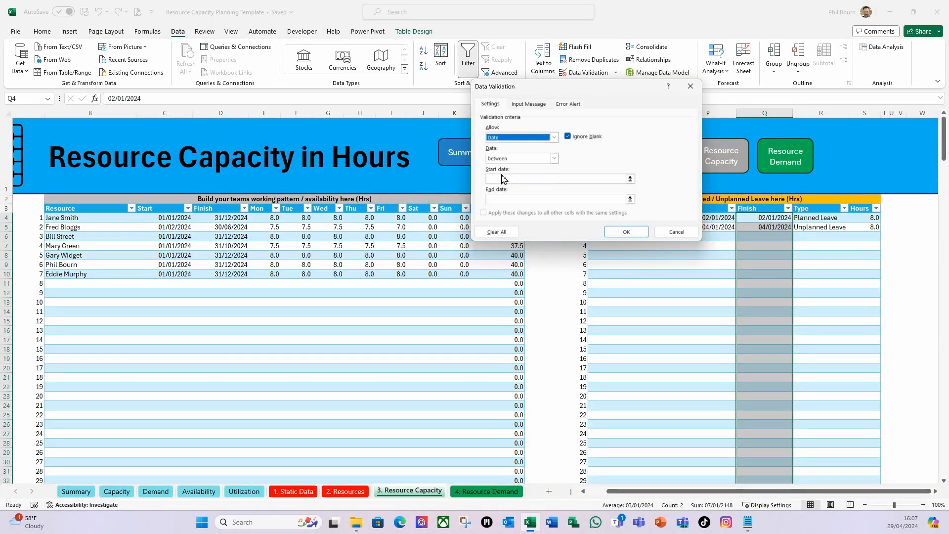
Require the leave finish dates to be greater than or equal to the start date in the same row, using =P4
left_click(554, 159)
left_click(503, 210)
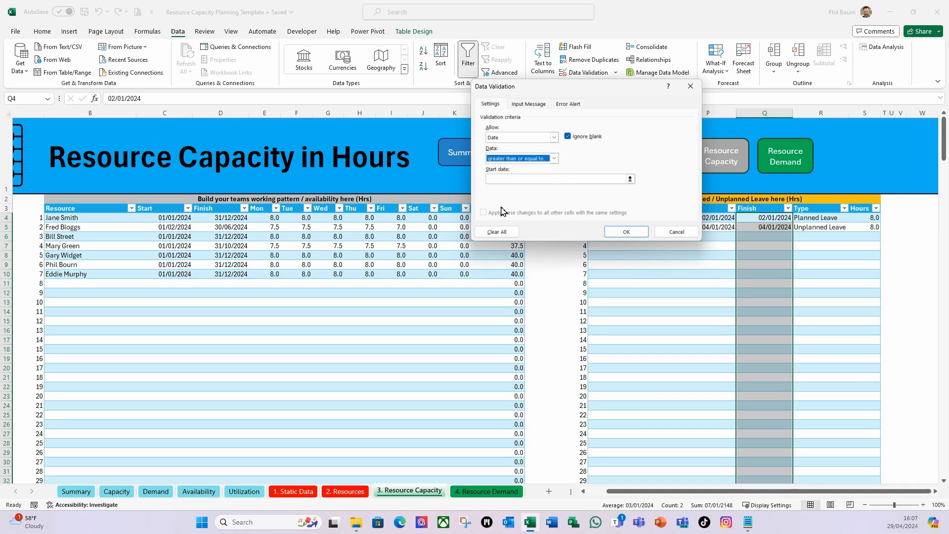
left_click(630, 178)
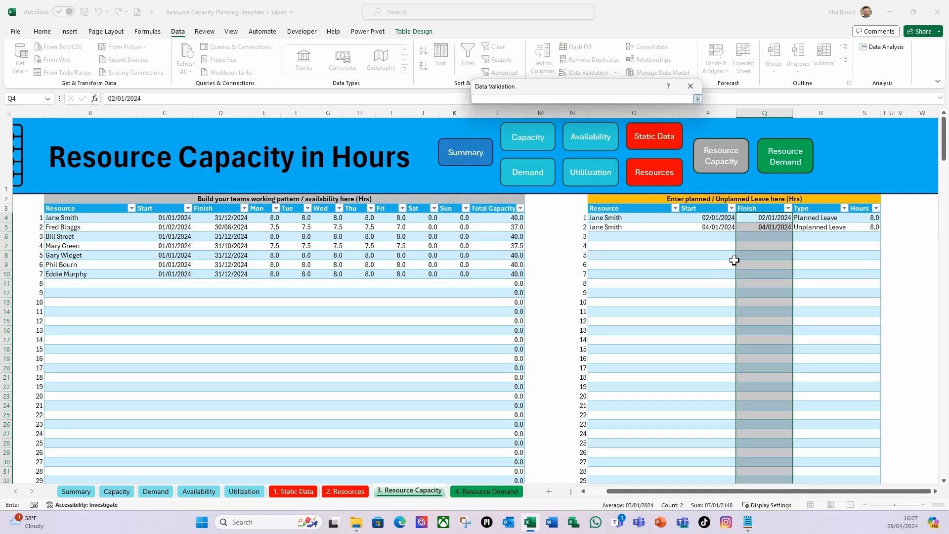
left_click(716, 217)
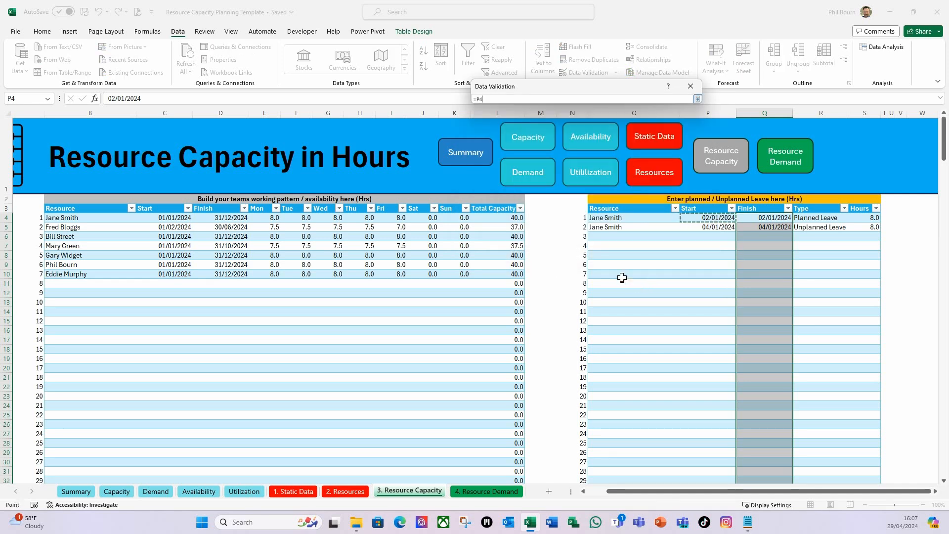
left_click(698, 100)
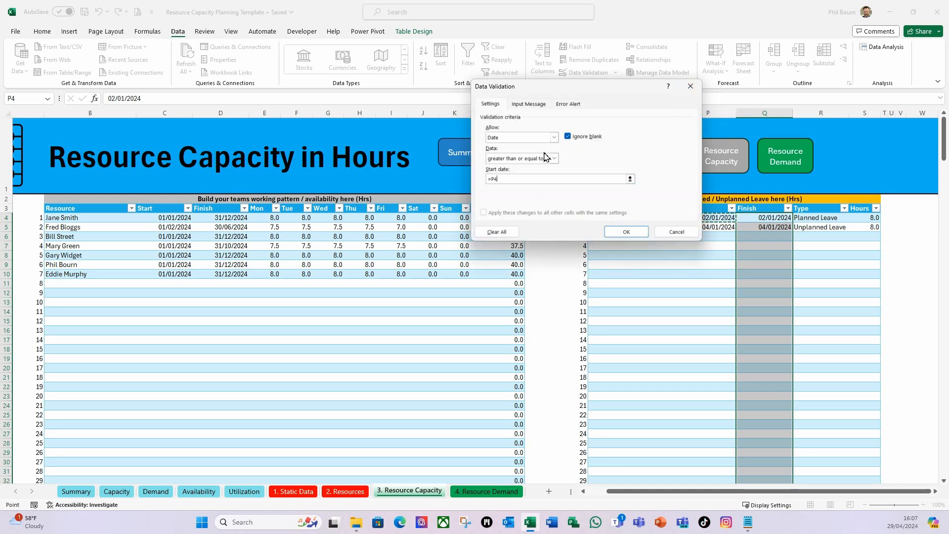
Add a Stop error alert titled "Finish" with a message beginning "Must be a valid date and greater than or equal" and apply the validation
left_click(568, 104)
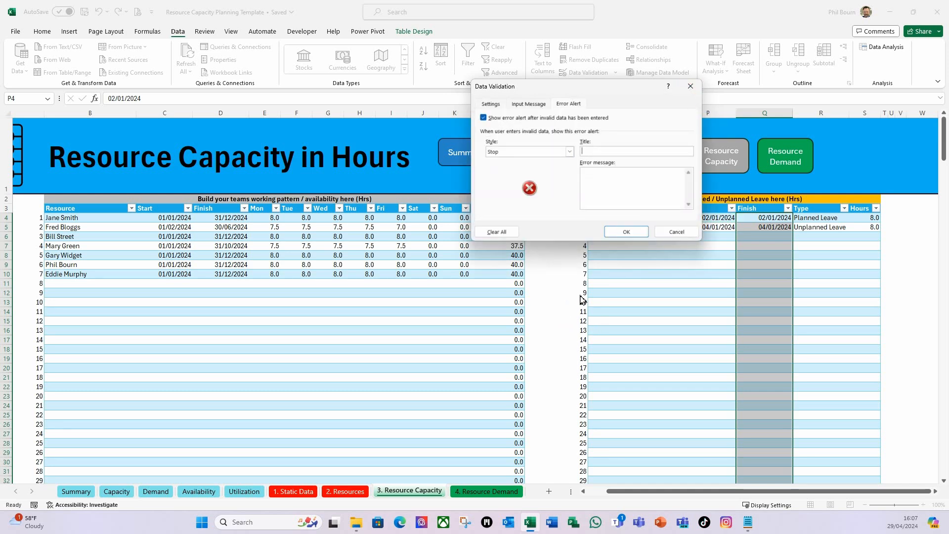
left_click(587, 173)
type("a")
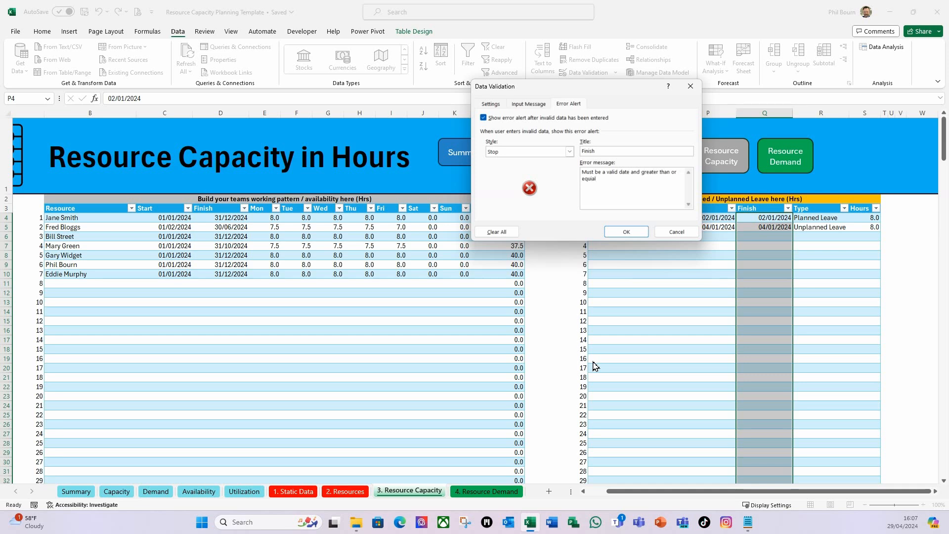
type("l")
left_click(636, 233)
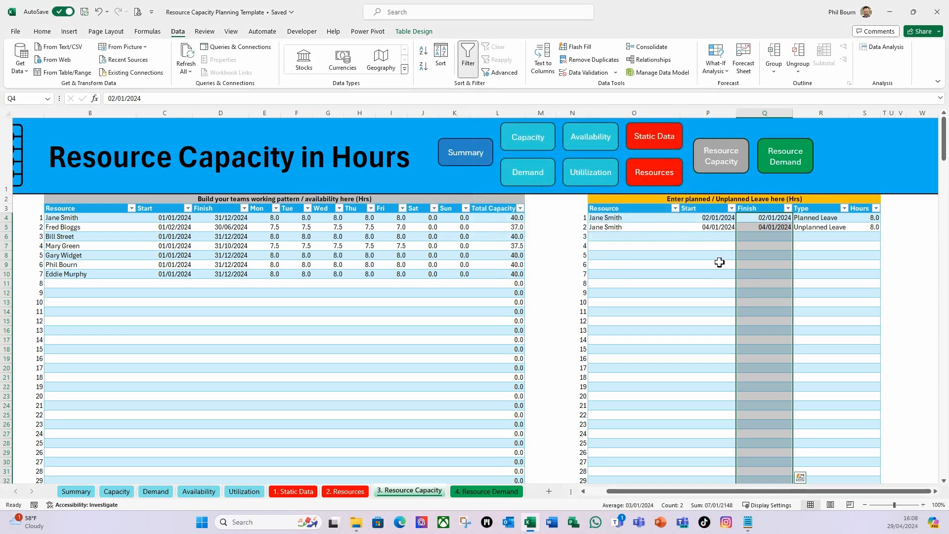
left_click(719, 263)
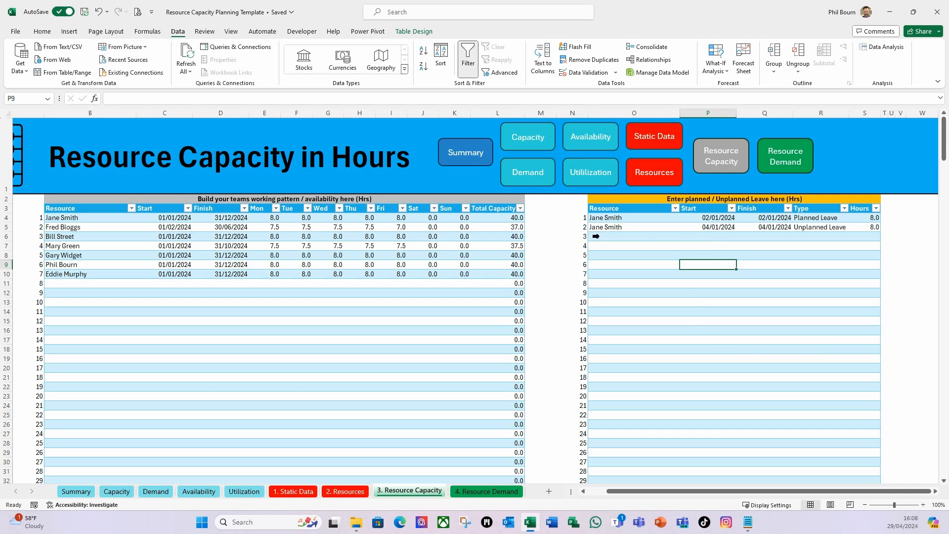
left_click(613, 237)
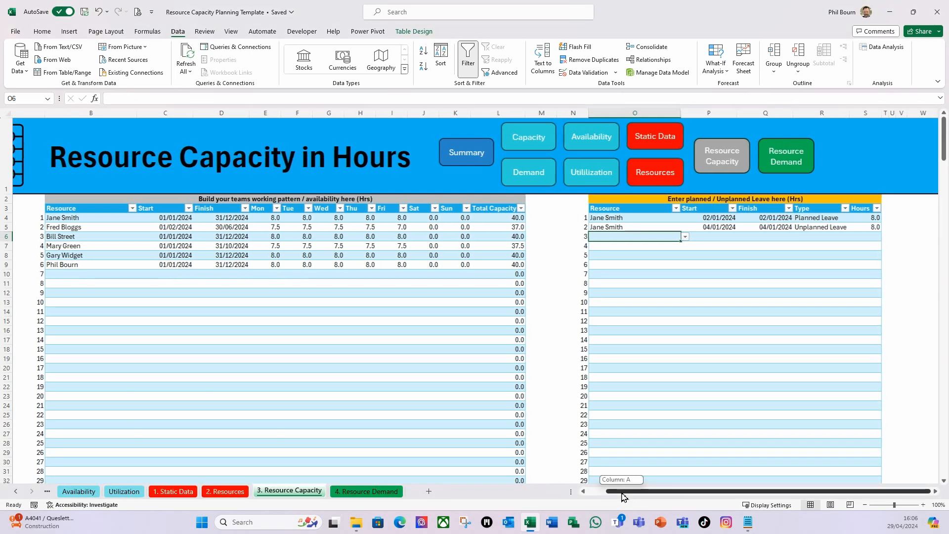
left_click_drag(621, 494, 580, 496)
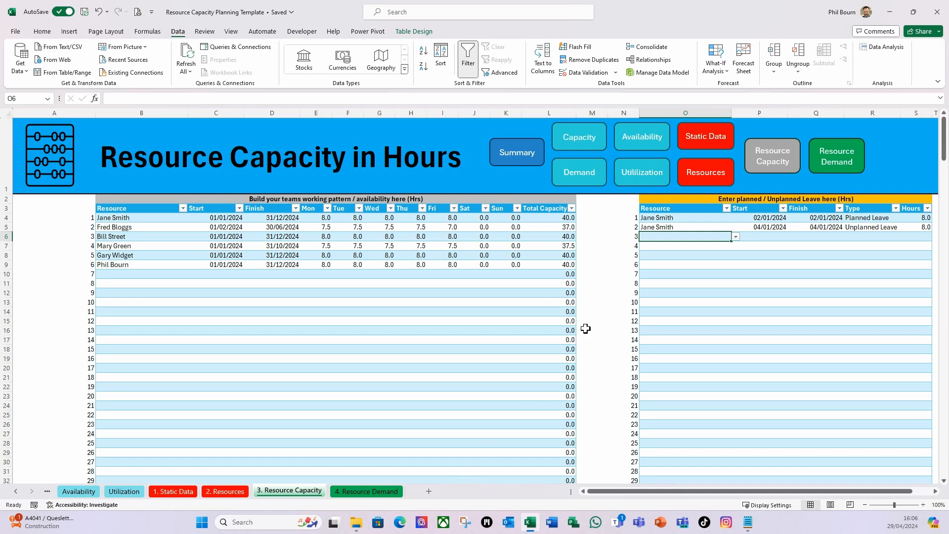
left_click(603, 253)
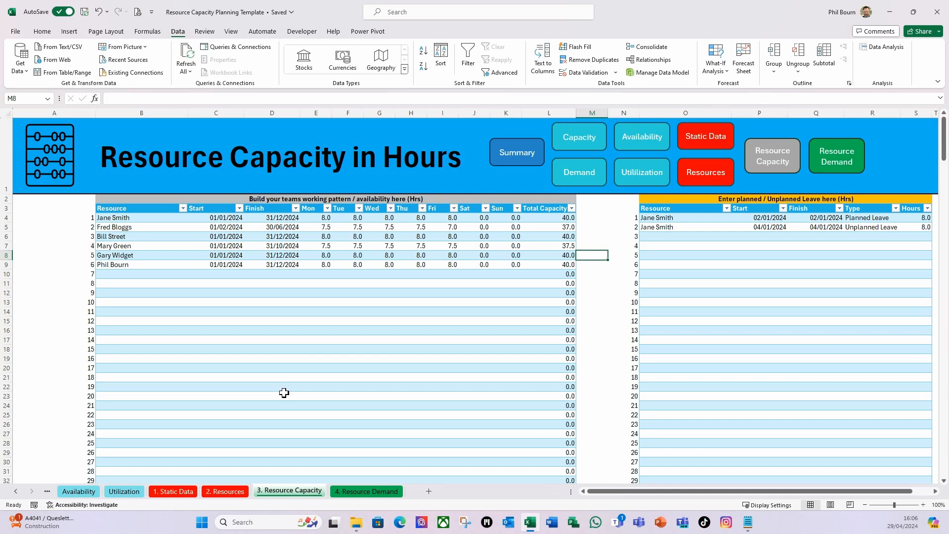
Switch to the 1. Static Data sheet and go to the header area above the calendar period table
left_click(174, 491)
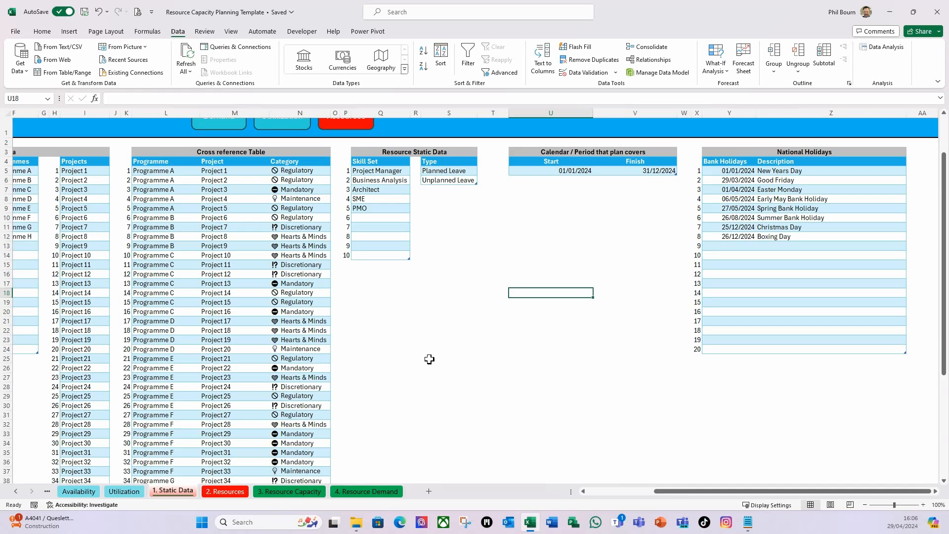
scroll(431, 355, "up", 2)
left_click(613, 305)
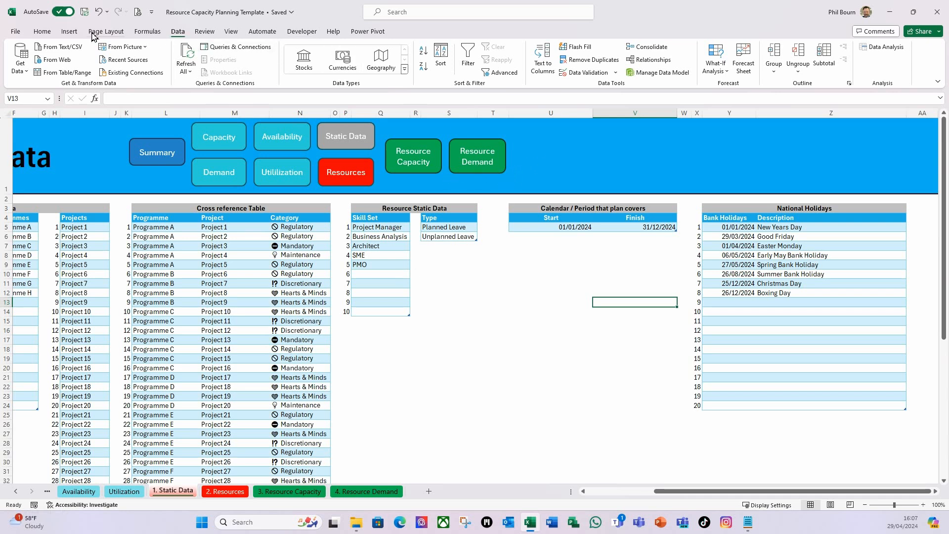
left_click(72, 32)
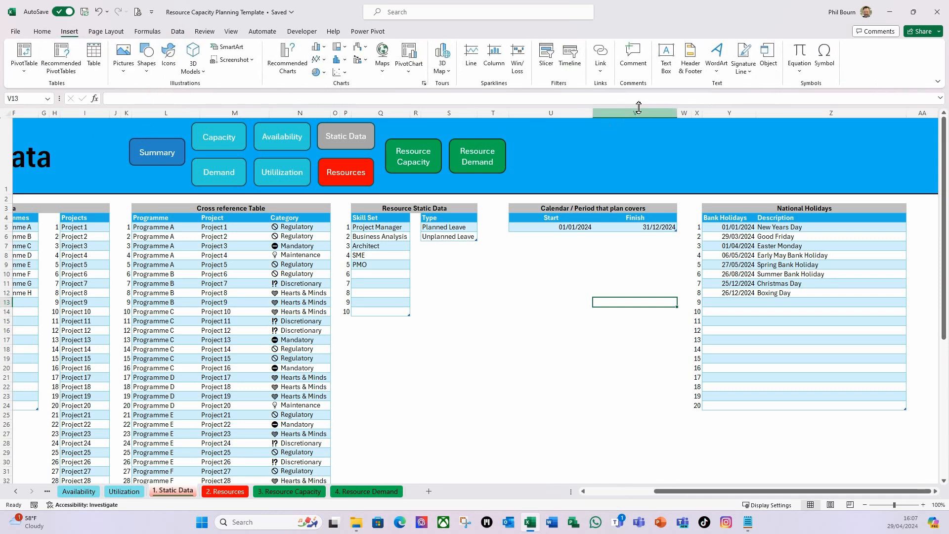
left_click(667, 66)
left_click_drag(542, 135, 607, 167)
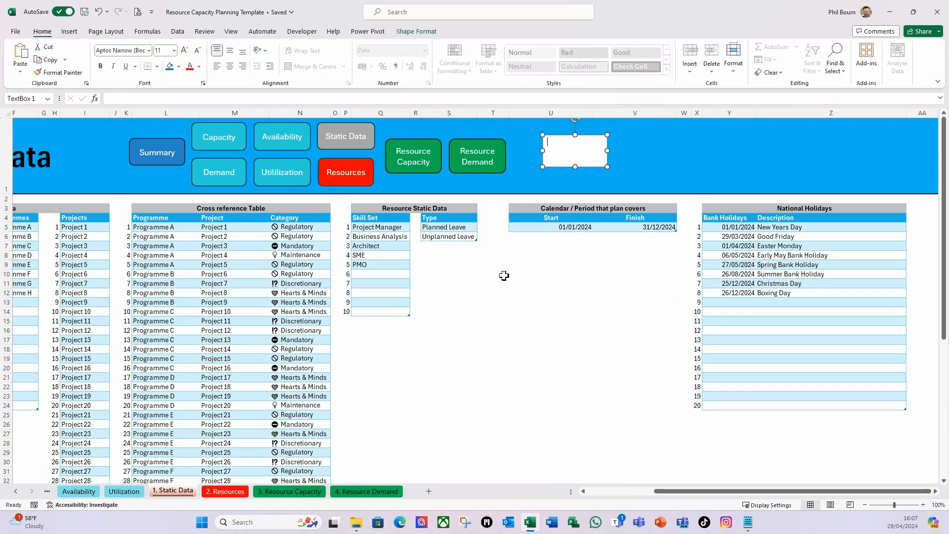
key("ctrl+z")
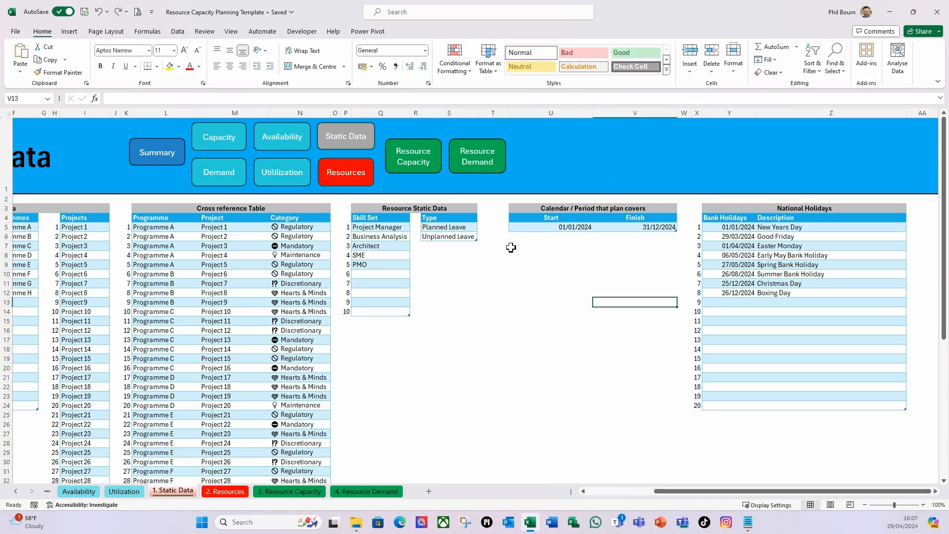
Duplicate the Resource Demand navigation button and place the copy in the blue header above the calendar period table
right_click(506, 172)
key("Escape")
key("ctrl+d")
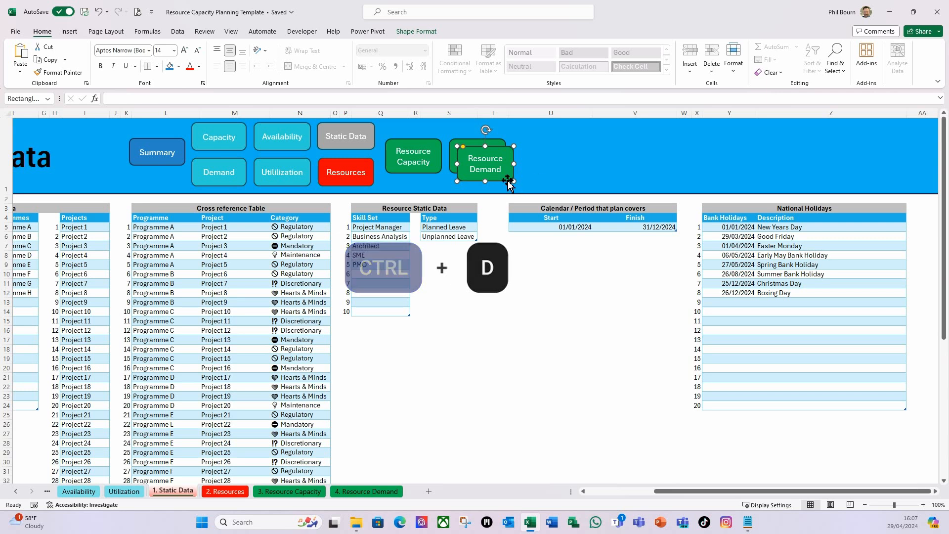
left_click_drag(511, 180, 597, 158)
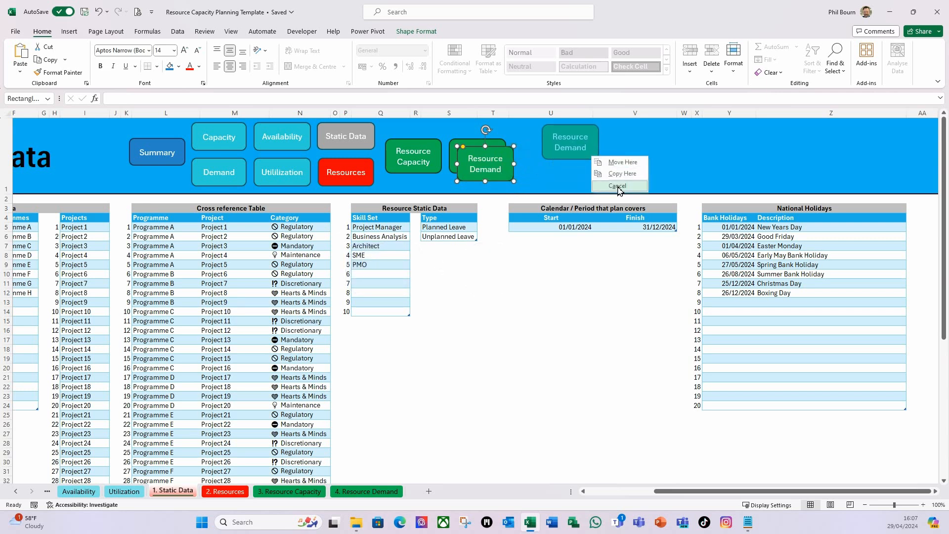
key("Escape")
left_click_drag(508, 177, 586, 153)
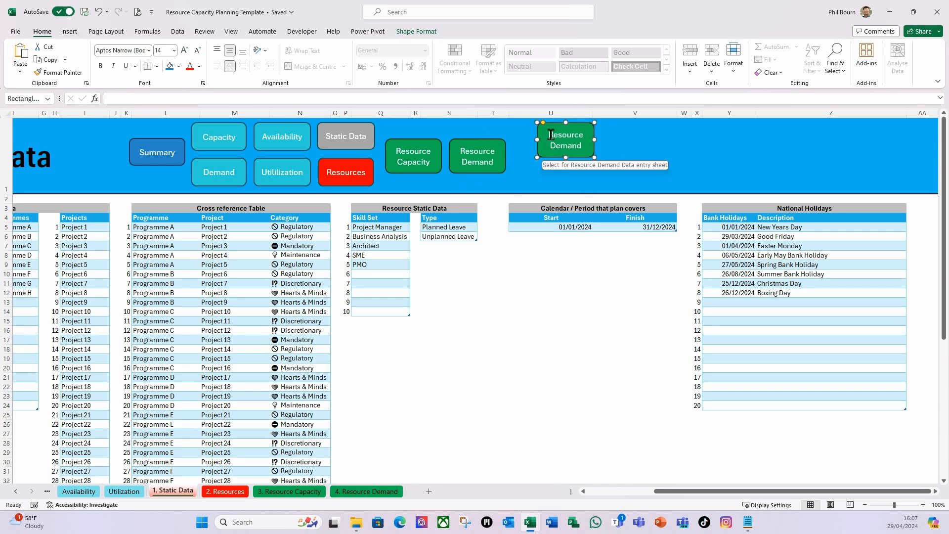
Relabel the copied button "Protect" and remove its hyperlink
left_click_drag(549, 135, 587, 146)
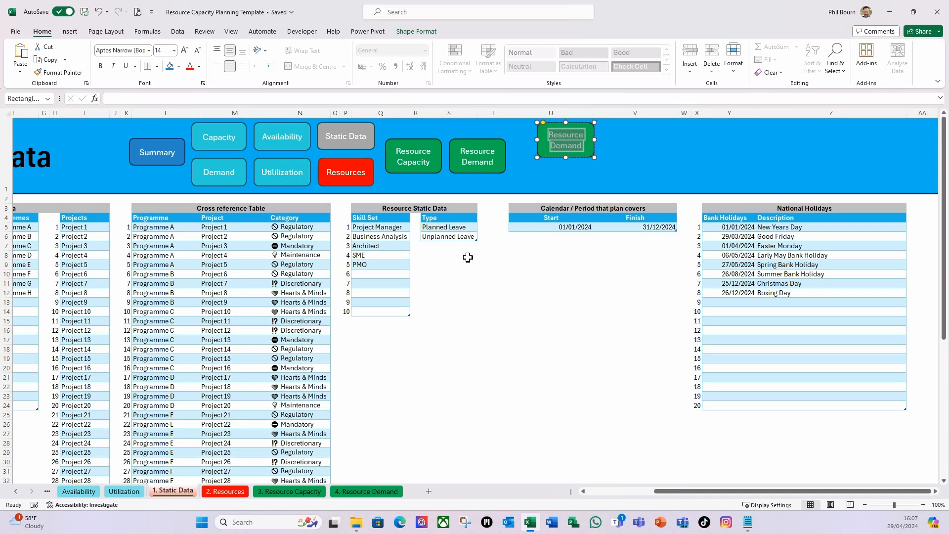
type("Protec")
type("tect")
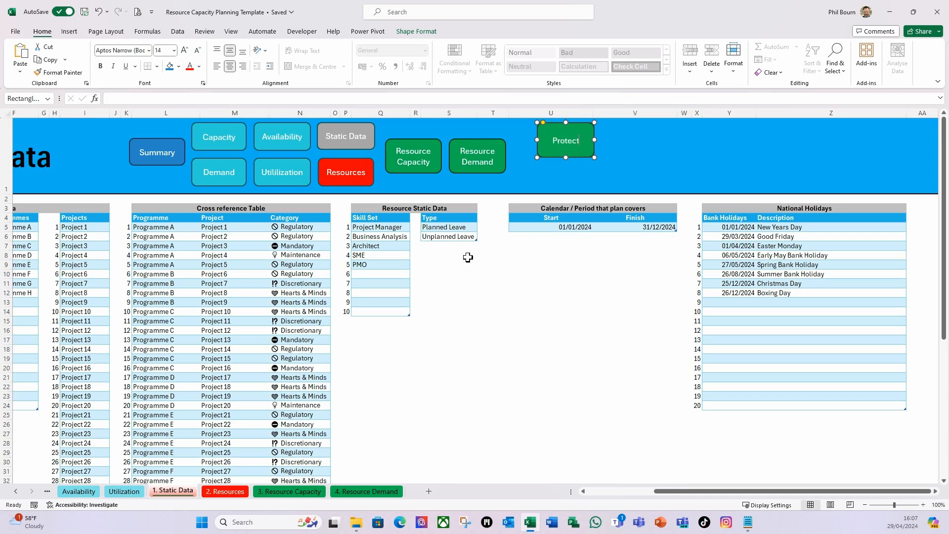
right_click(589, 158)
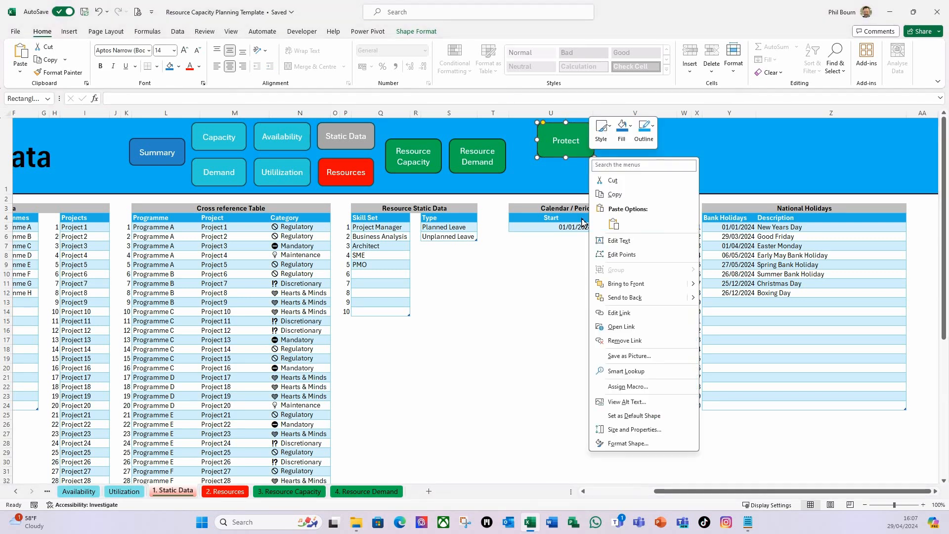
left_click(611, 340)
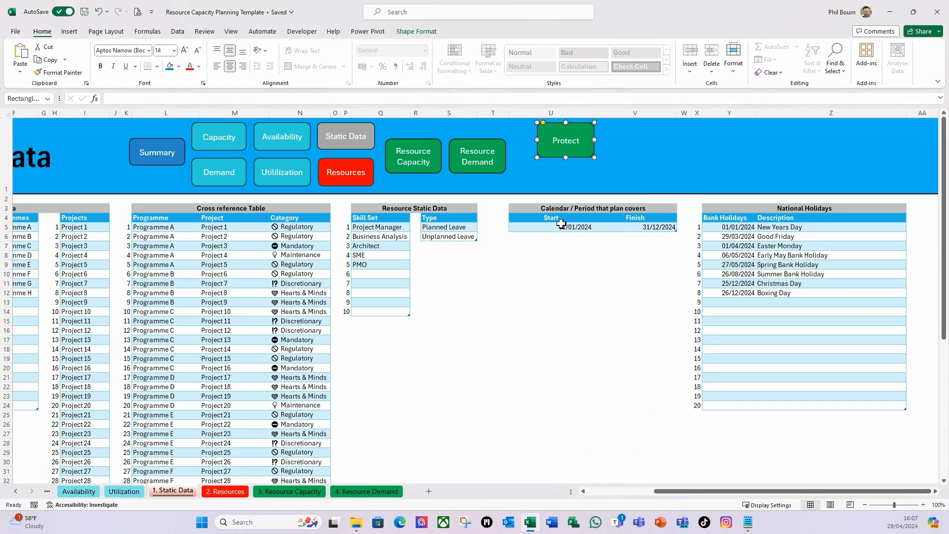
Reduce the Protect button's height to about 1.28 cm and give it the dark green coloured-fill shape style
left_click_drag(583, 163, 583, 170)
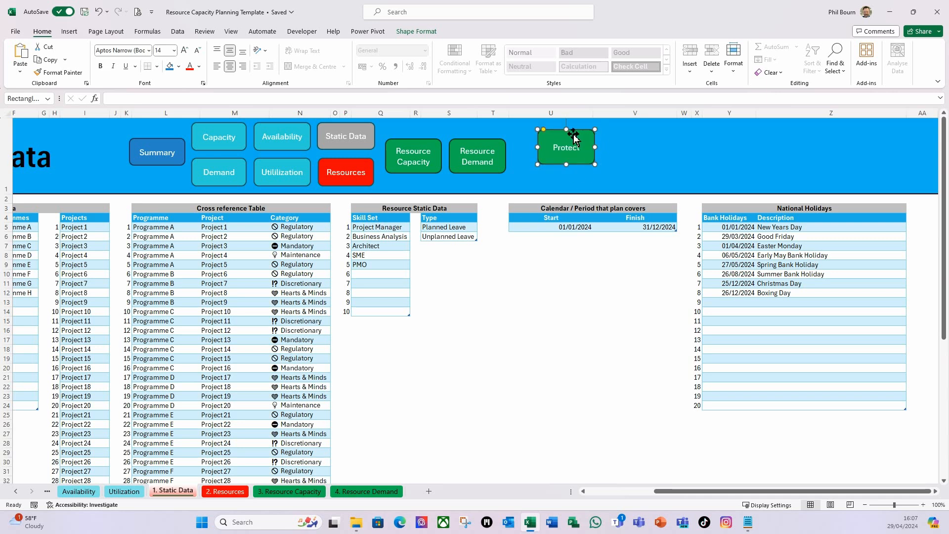
left_click_drag(566, 130, 573, 156)
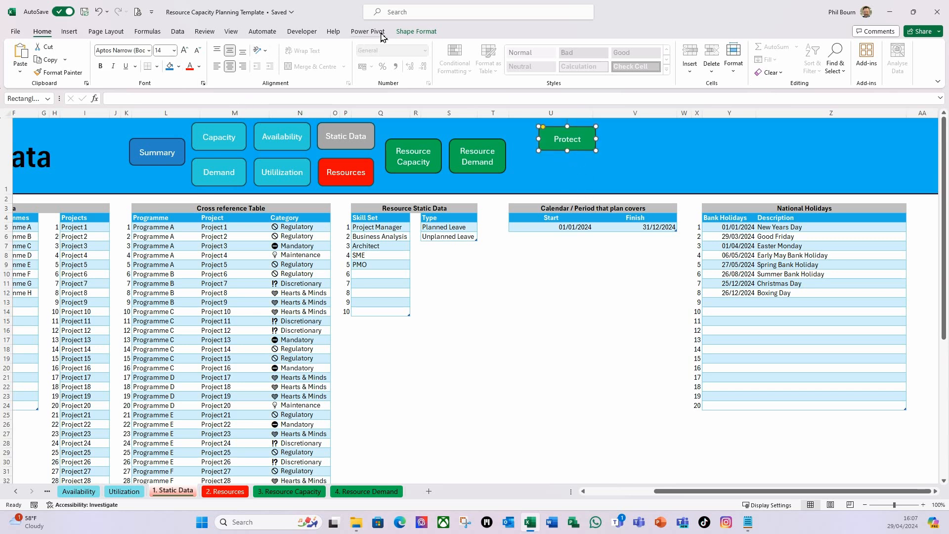
left_click(409, 31)
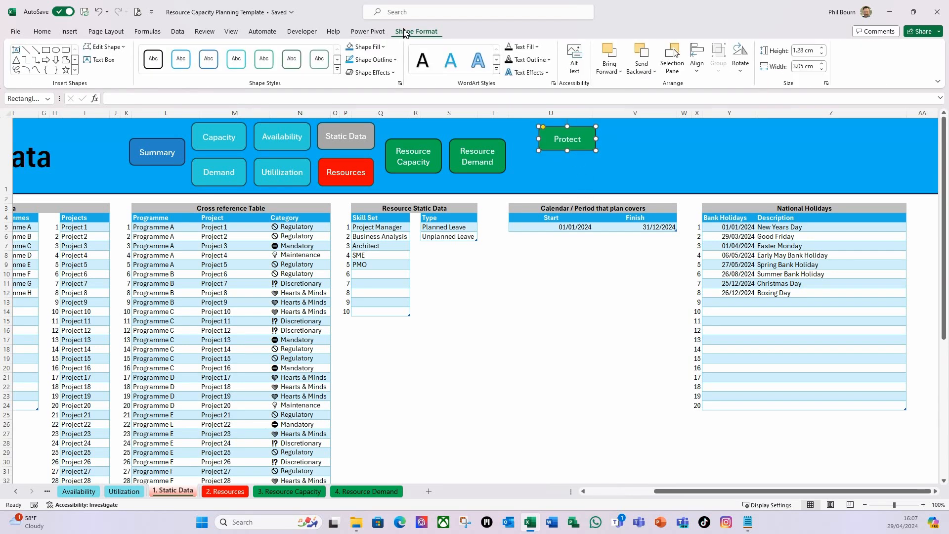
left_click(337, 59)
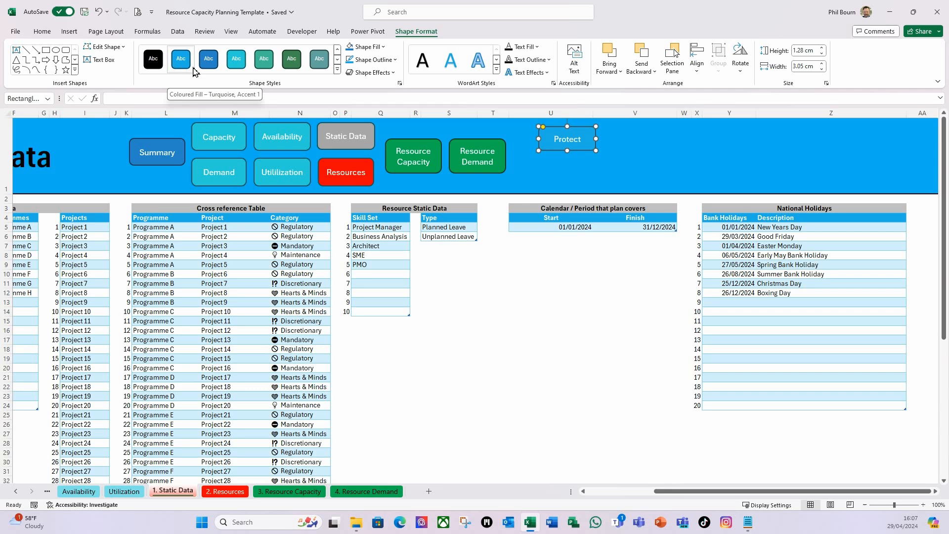
left_click(291, 69)
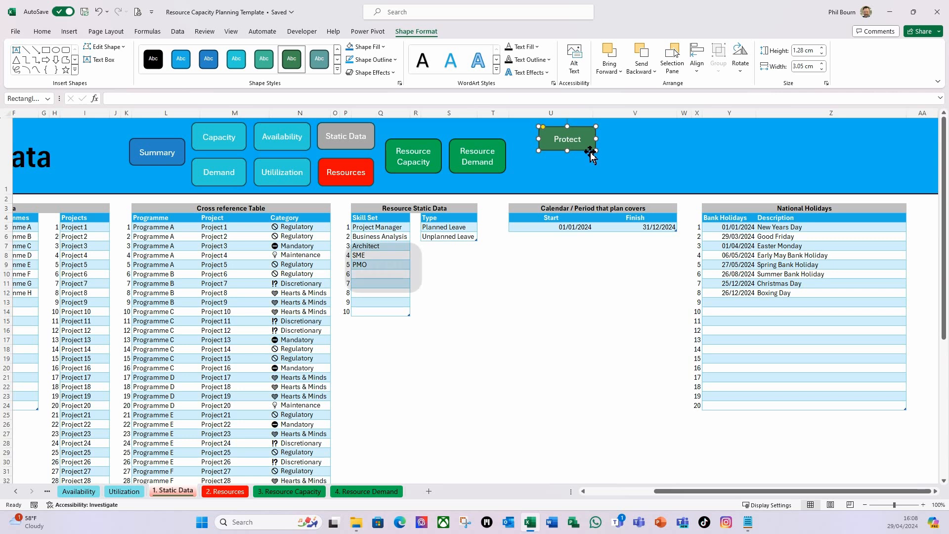
Duplicate the Protect button and place the copy directly beneath the original in the blue header
key("ctrl+d")
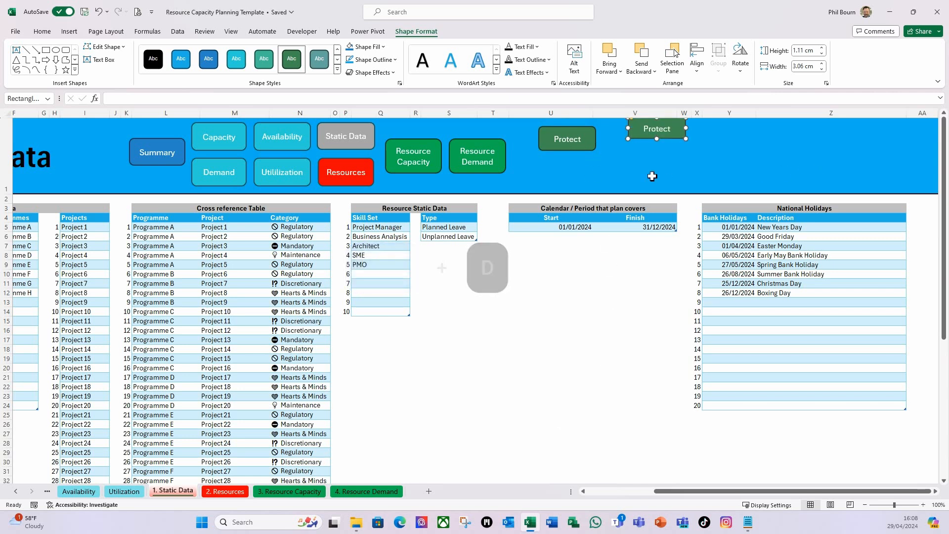
left_click_drag(648, 144, 558, 181)
left_click(611, 265)
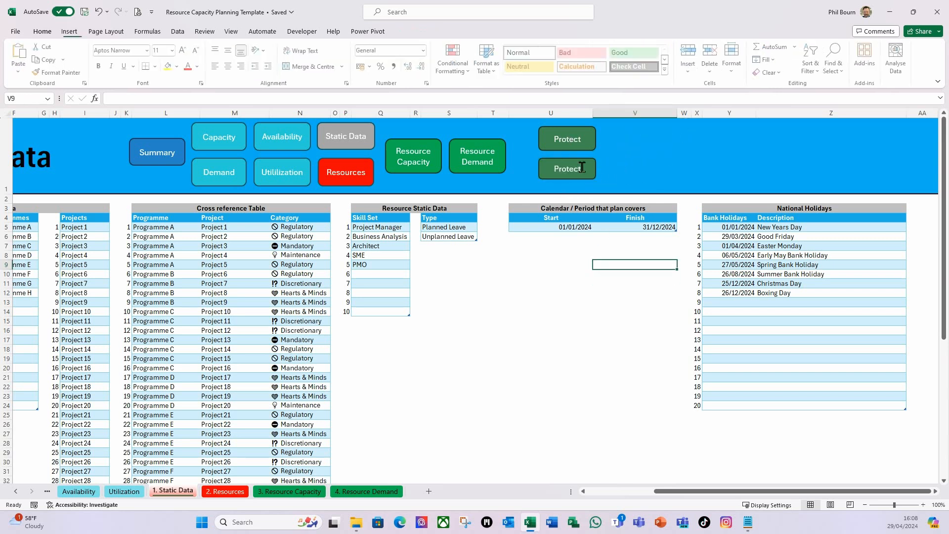
Set the height of the lower Protect button to 1.26 cm
left_click(581, 144)
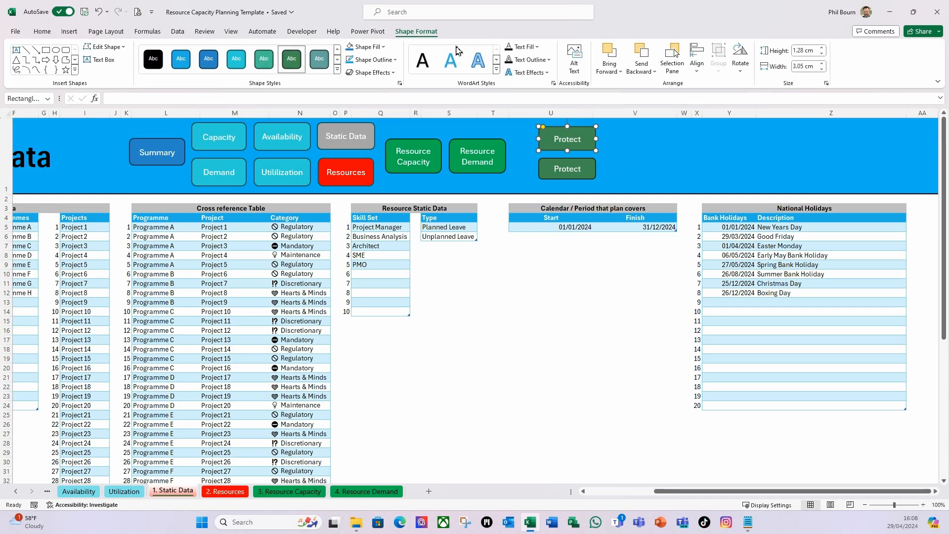
left_click(585, 175)
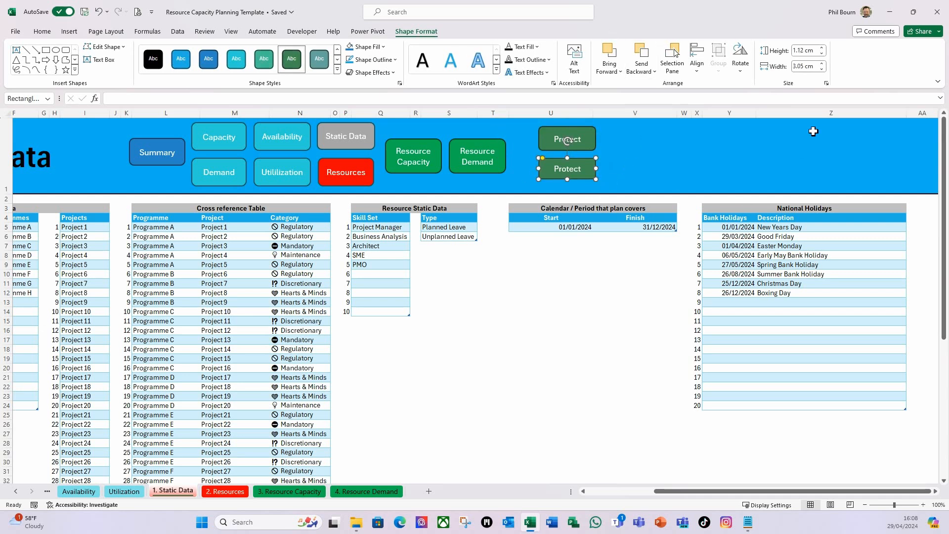
left_click(822, 49)
left_click(821, 48)
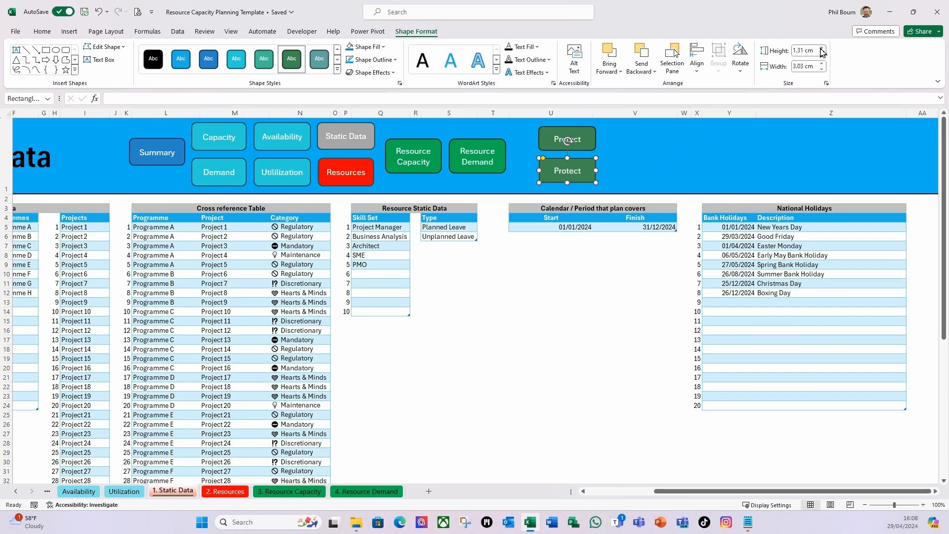
left_click(812, 50)
type("1.26")
key("Tab")
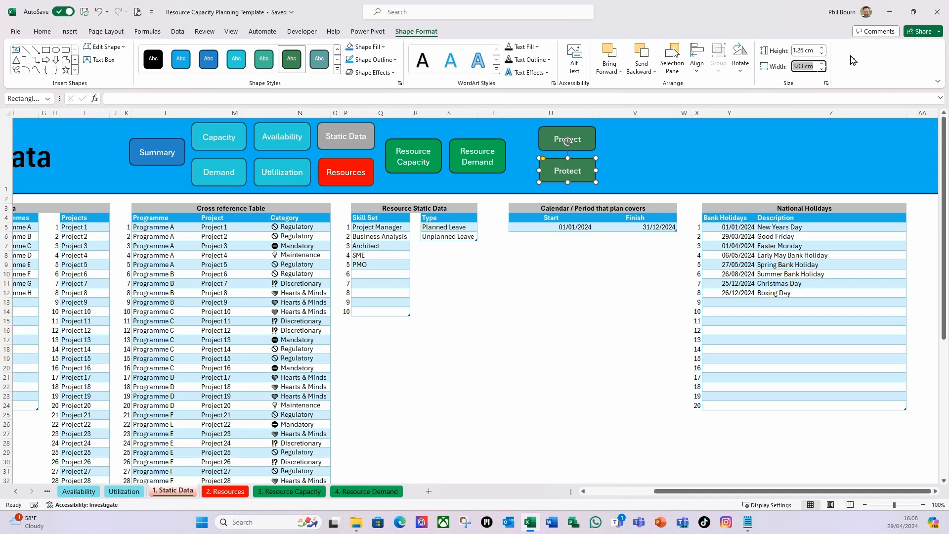
left_click(657, 157)
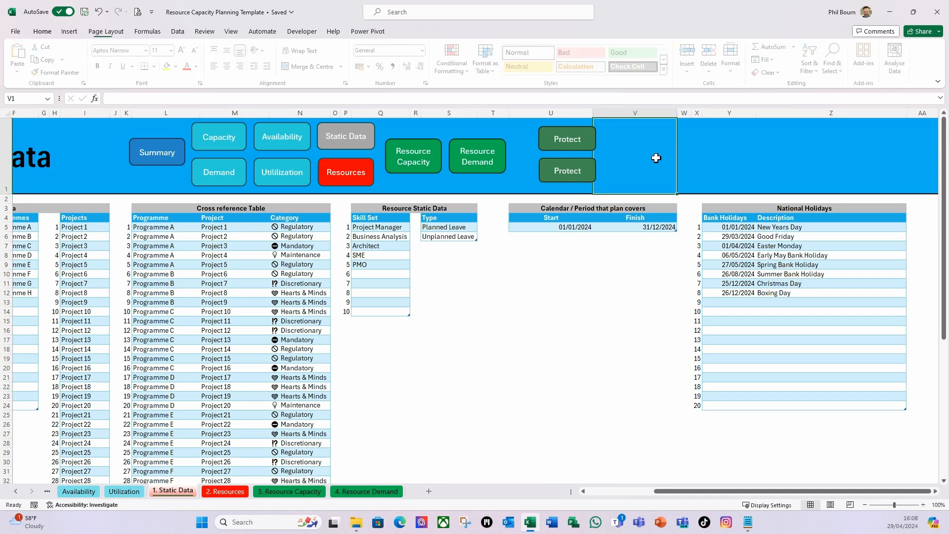
Relabel the lower button "UnProtect" and give it the grey-teal coloured-fill shape style
left_click(579, 174)
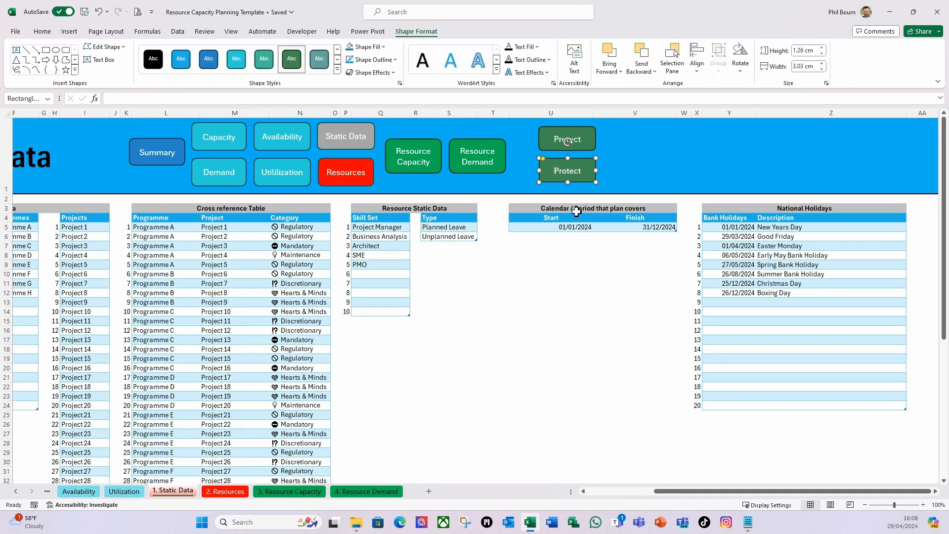
type("Un")
left_click(319, 58)
left_click(695, 172)
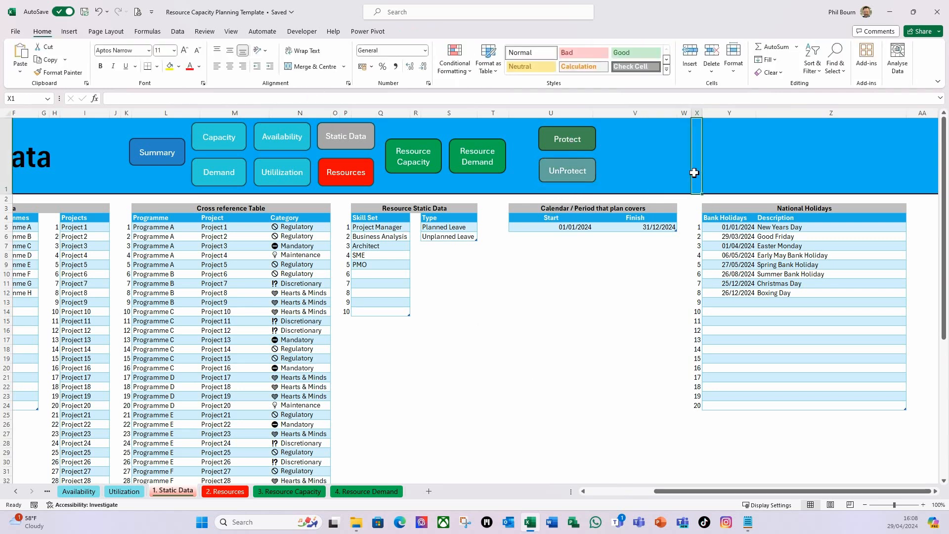
Duplicate the UnProtect button, place the copy beside the two protection buttons, and enlarge it to about 2.86 cm high
left_click(591, 144)
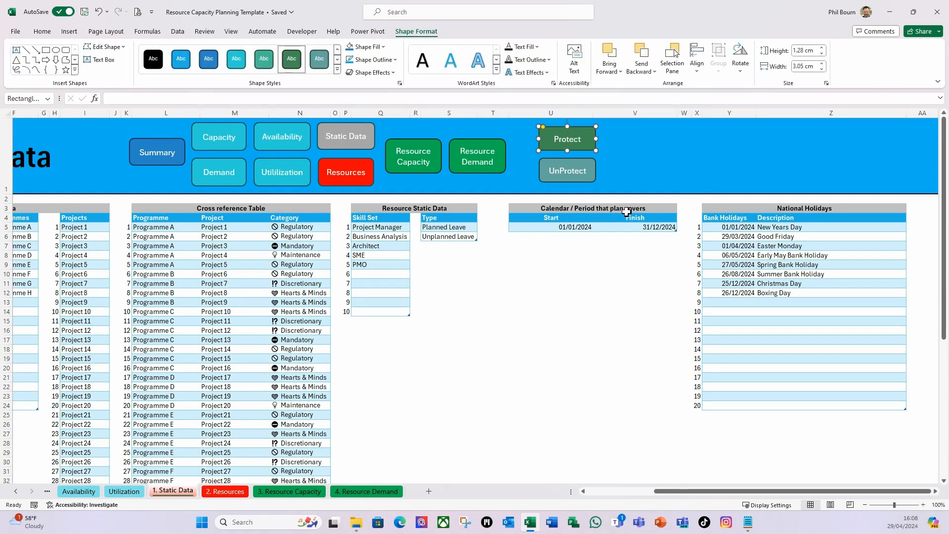
left_click(588, 177)
key("ctrl+d")
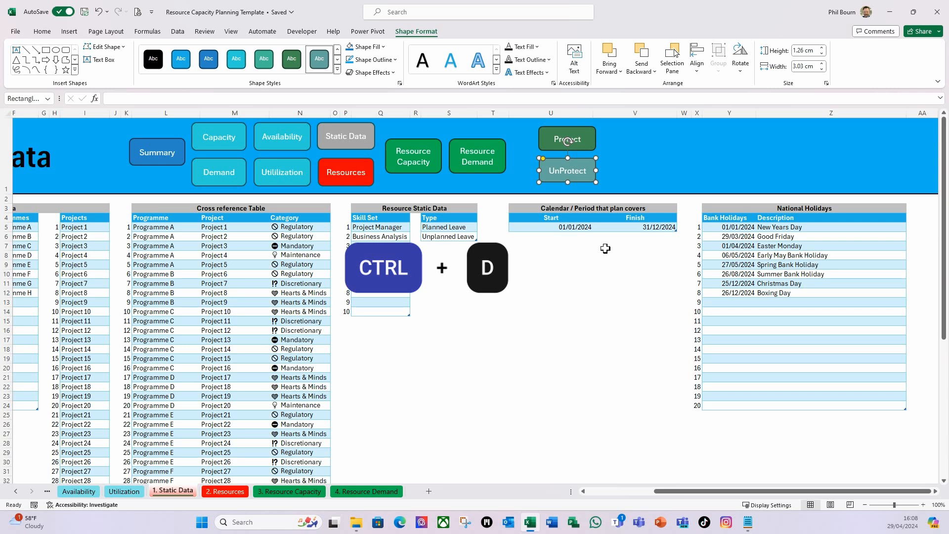
left_click_drag(592, 169, 636, 183)
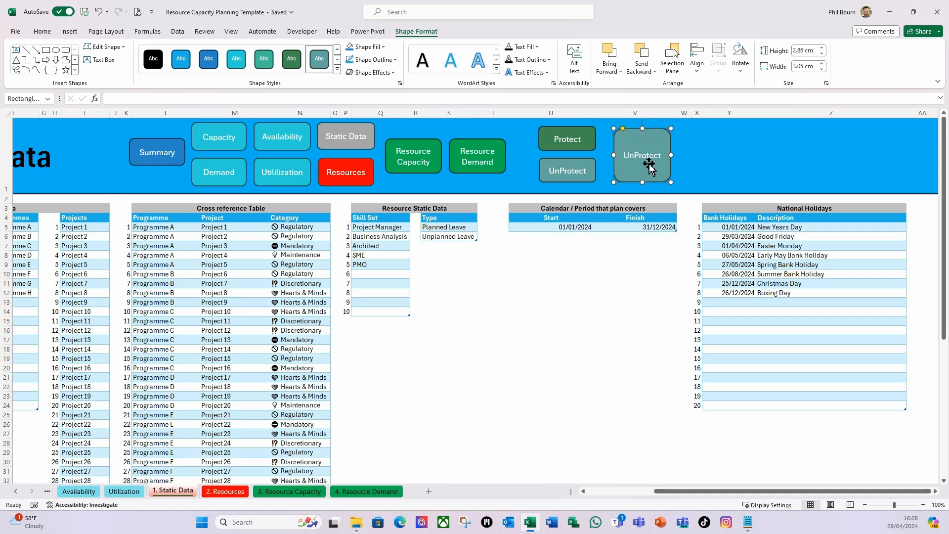
Relabel the large copied button "Data Refresh" and set its text to font size 18
double_click(631, 156)
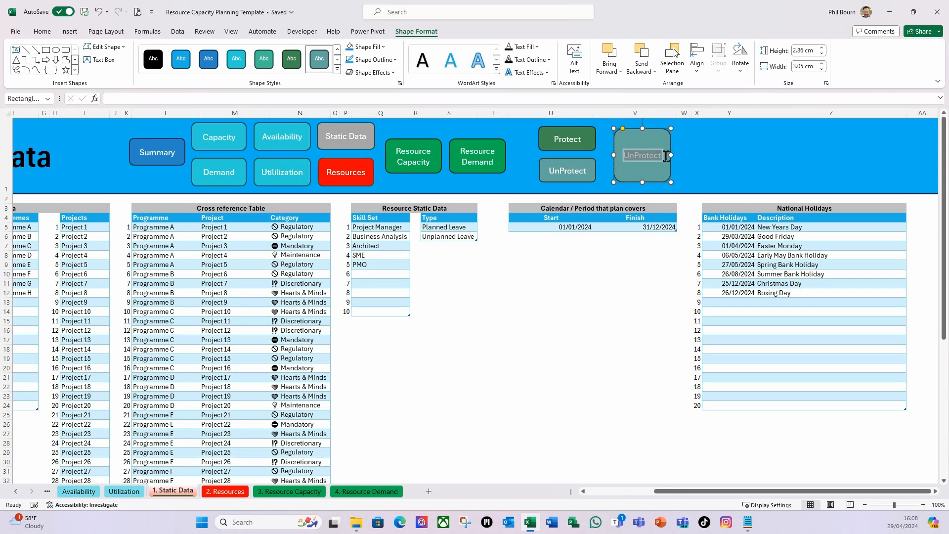
type("Data")
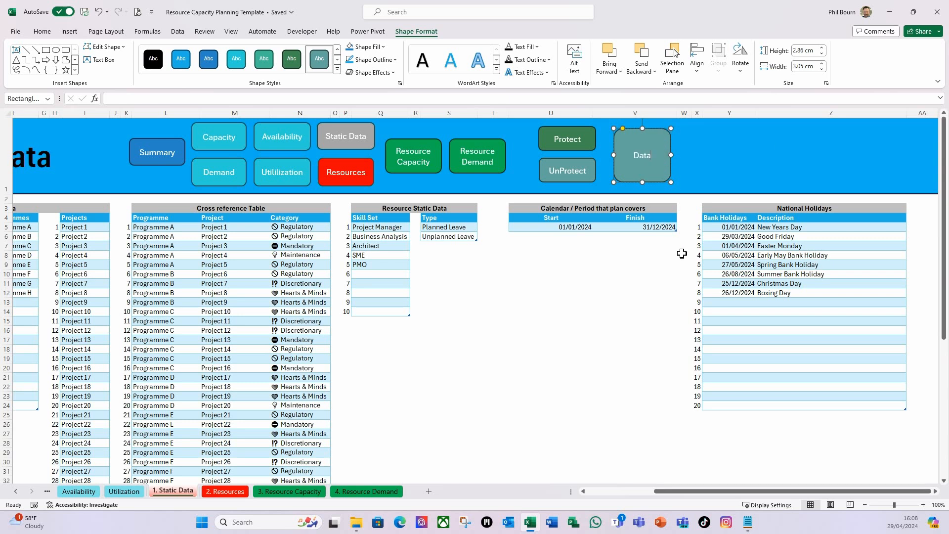
type(" Refresh")
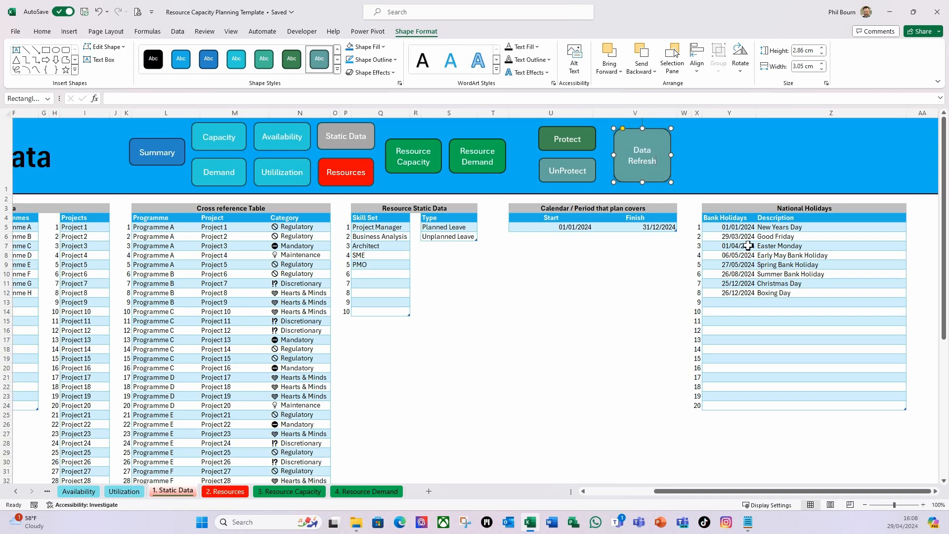
left_click(41, 31)
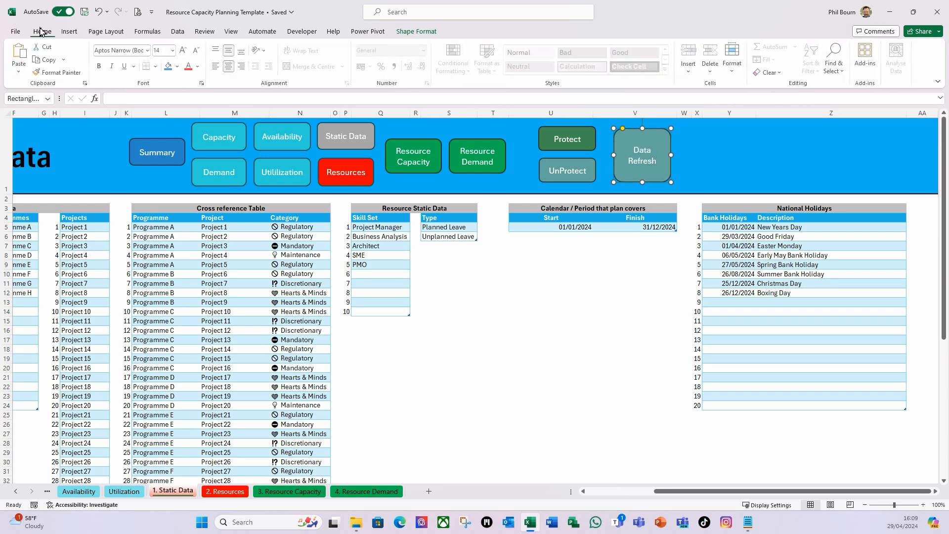
left_click(173, 50)
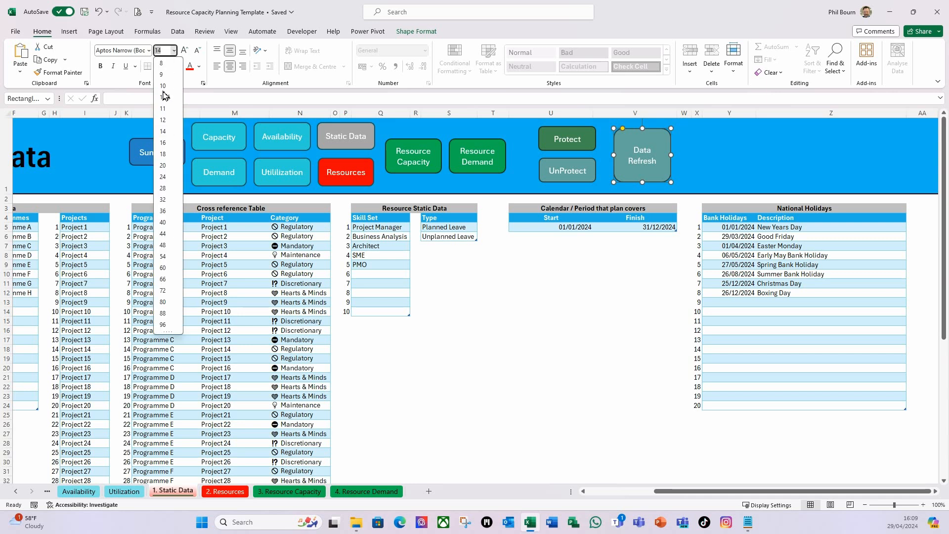
left_click(162, 142)
left_click(174, 50)
left_click(165, 154)
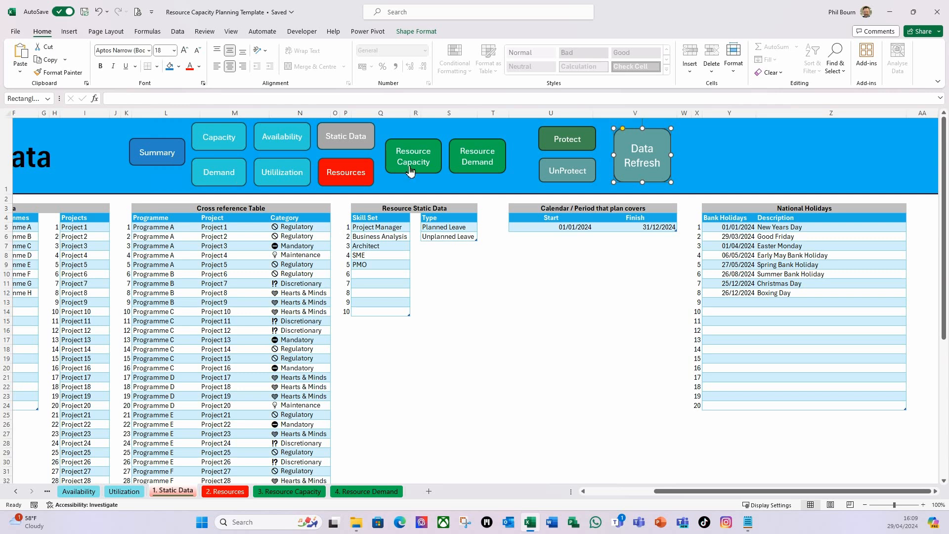
Apply the first preset shape effect to the Data Refresh button
left_click(416, 31)
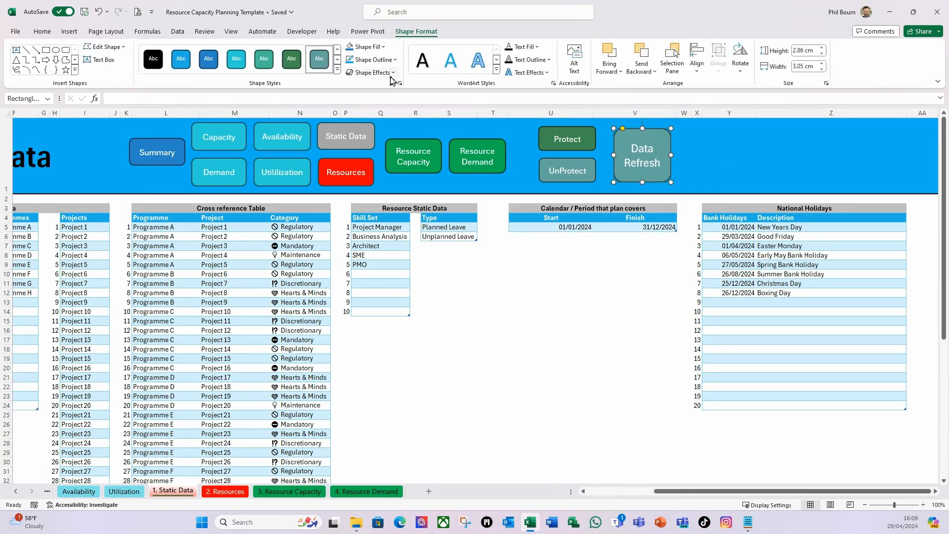
left_click(376, 72)
mouse_move(390, 93)
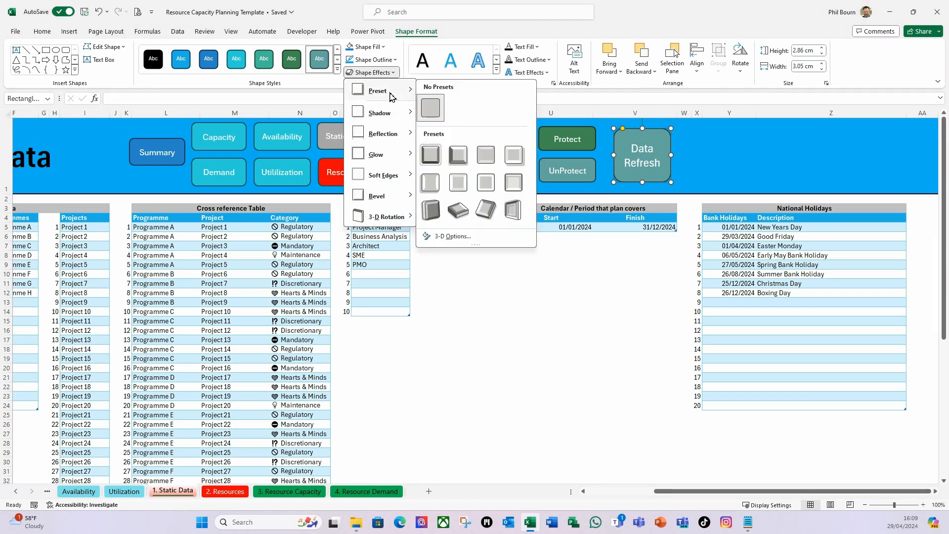
left_click(433, 157)
Apply the same first preset shape effect to the Protect and UnProtect buttons
left_click(592, 144)
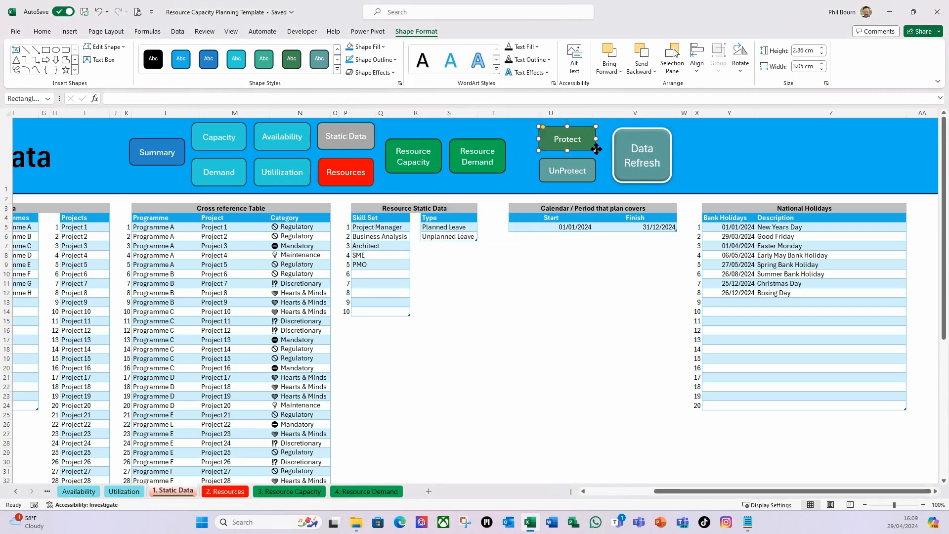
left_click(393, 75)
mouse_move(386, 91)
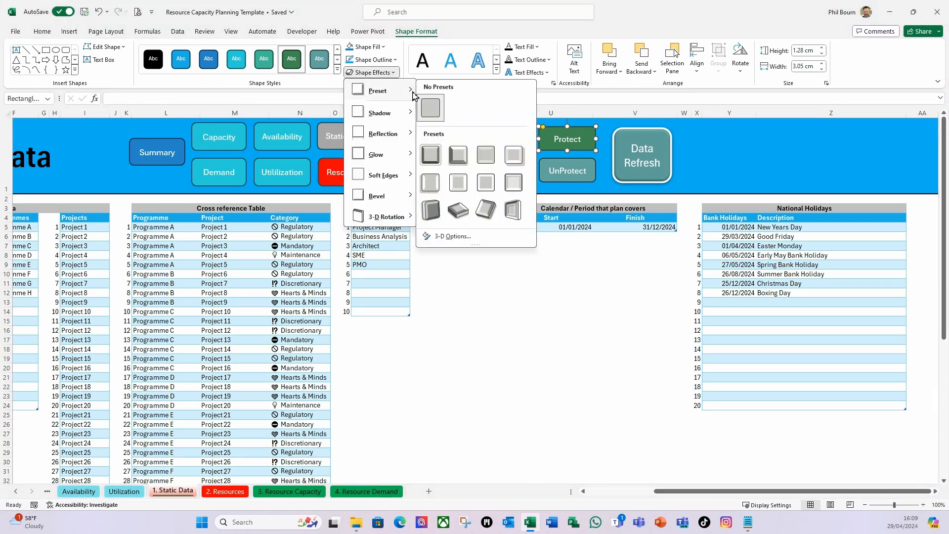
left_click(431, 156)
left_click(593, 182)
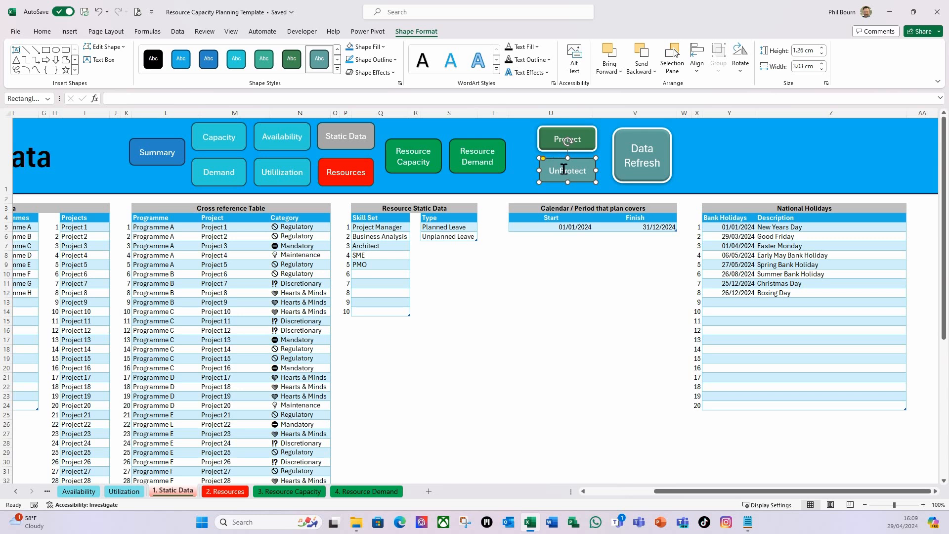
left_click(396, 74)
mouse_move(391, 102)
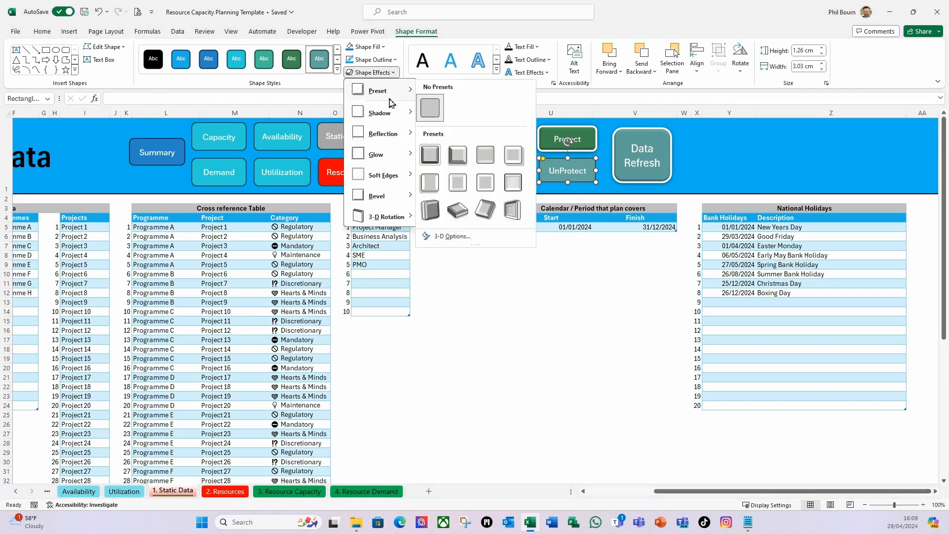
left_click(430, 155)
left_click(727, 157)
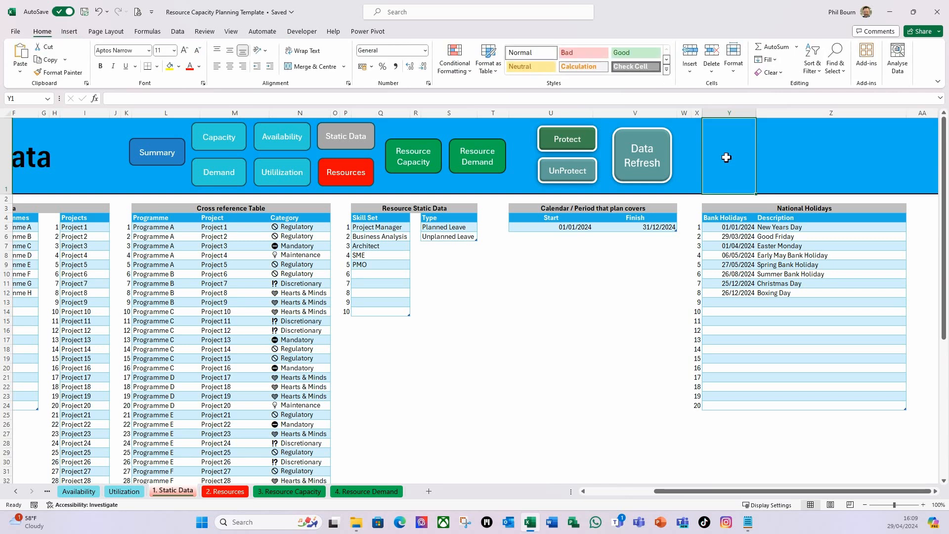
Fill the Data Refresh button with the standard orange colour
left_click(668, 182)
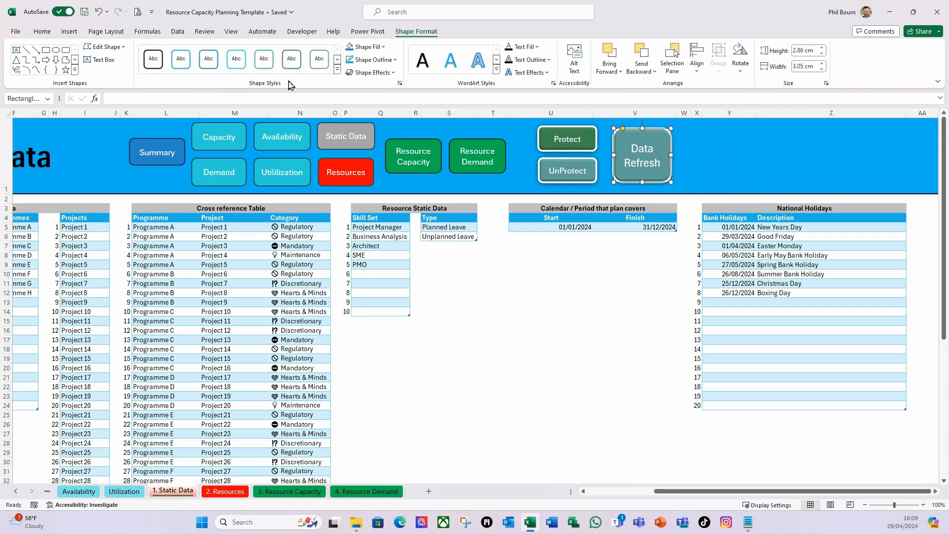
left_click(380, 47)
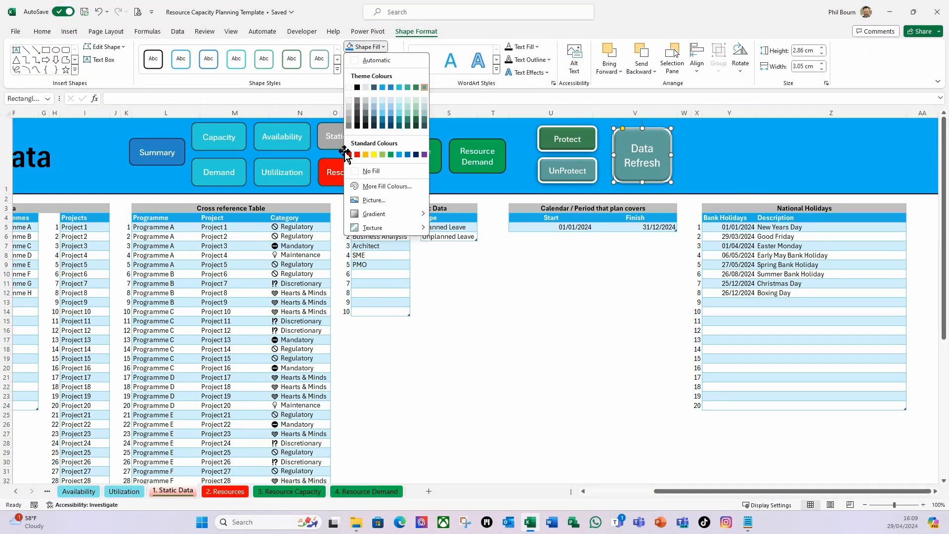
left_click(366, 154)
left_click(562, 268)
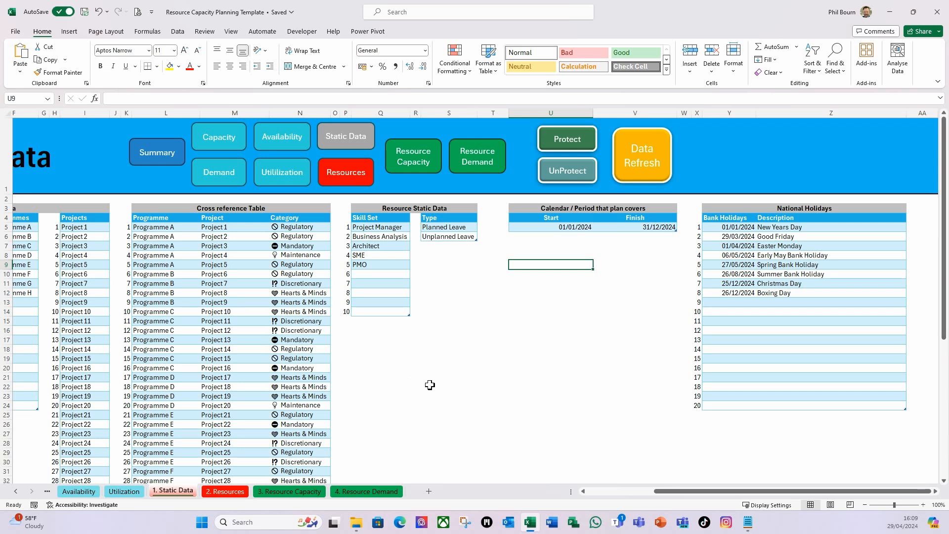
left_click(483, 300)
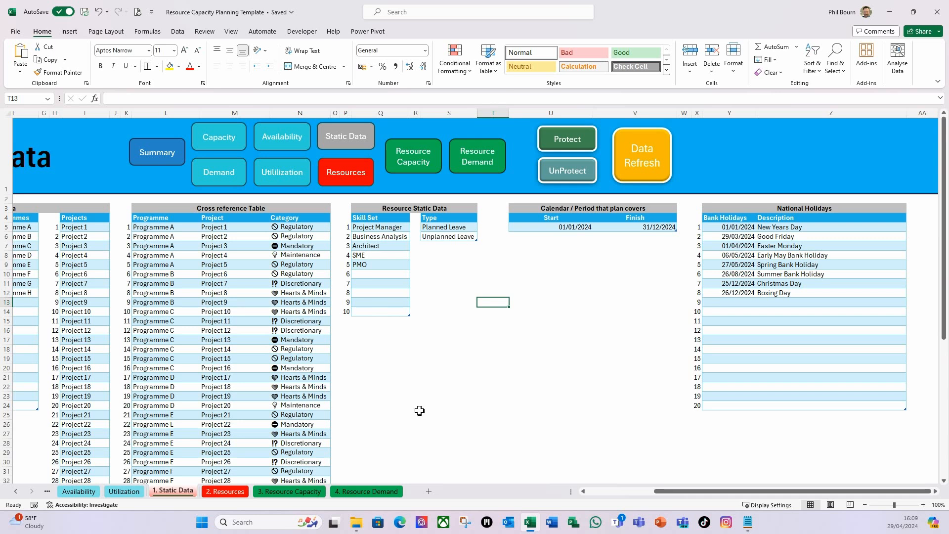
Save a copy of the workbook in the same folder as an Excel Macro-enabled Workbook (*.xlsm)
left_click(15, 32)
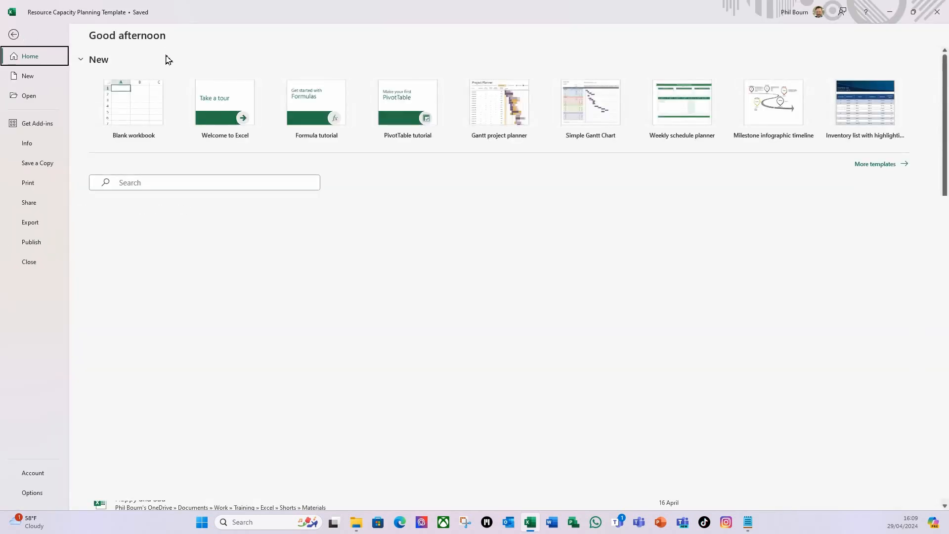
left_click(49, 168)
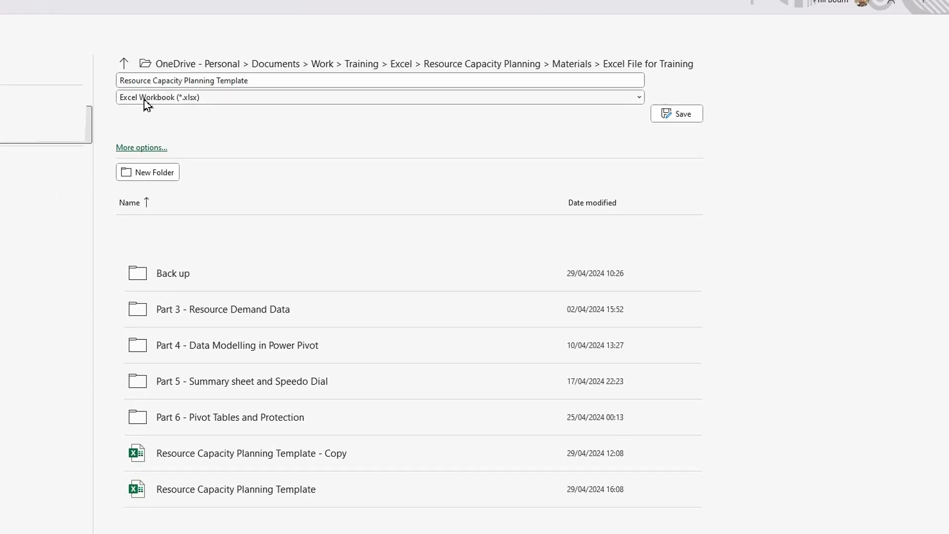
left_click(639, 98)
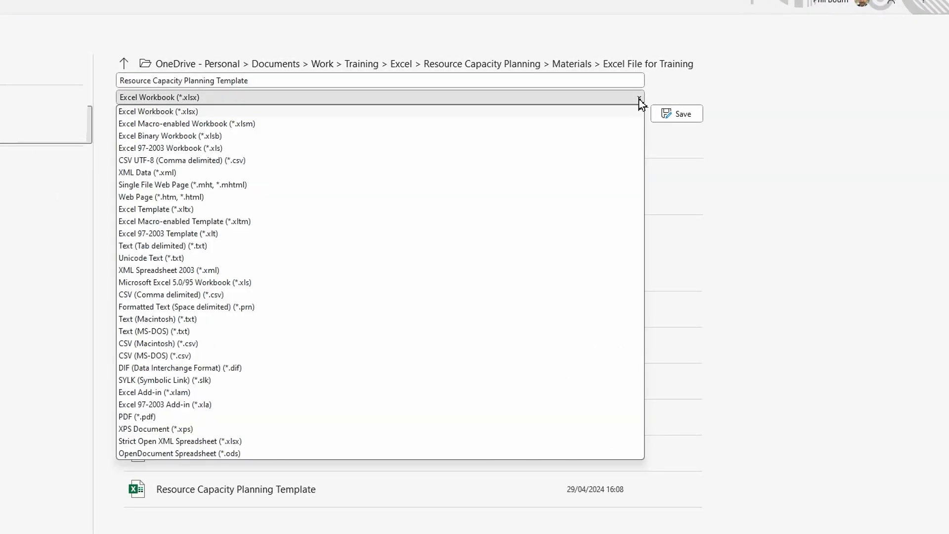
left_click(253, 124)
left_click(682, 118)
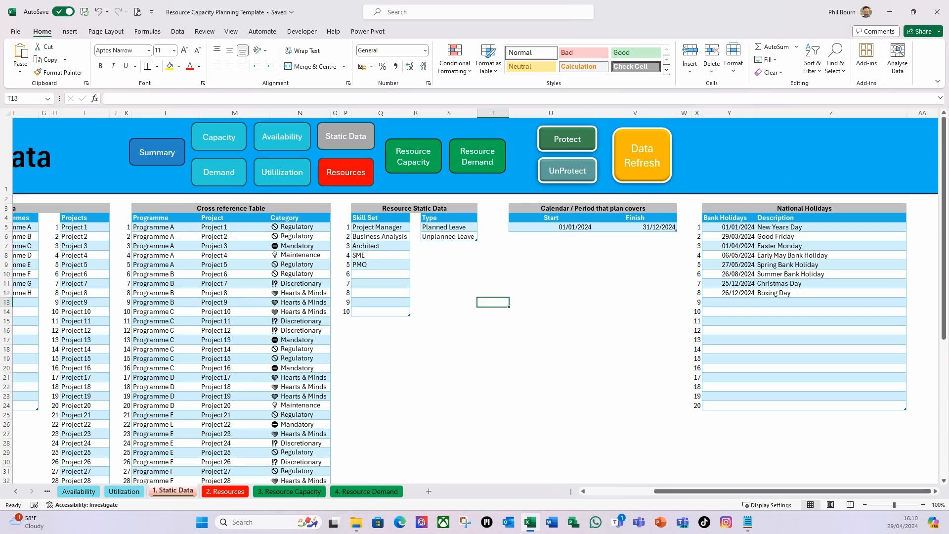
Examine the refresh control settings in the Calendar query's properties without changing them
key("alt+Tab")
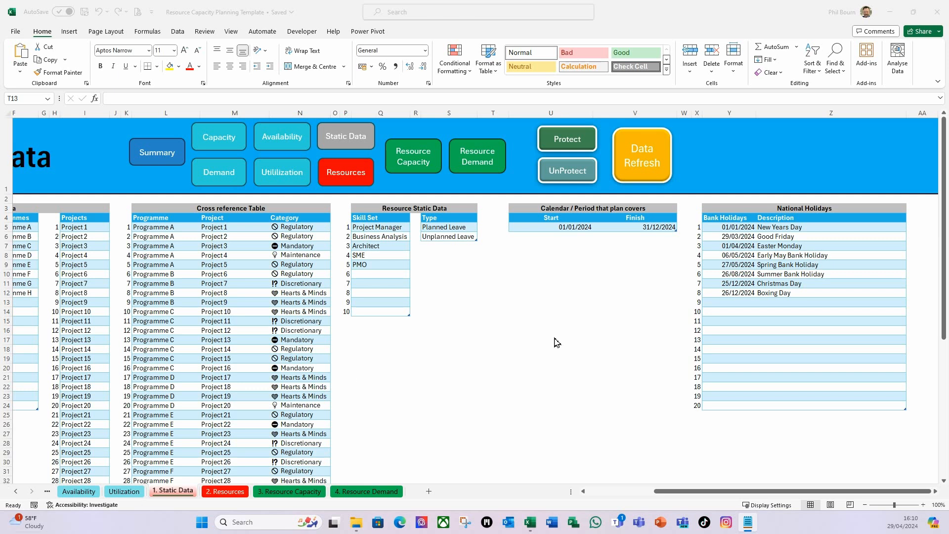
left_click(179, 34)
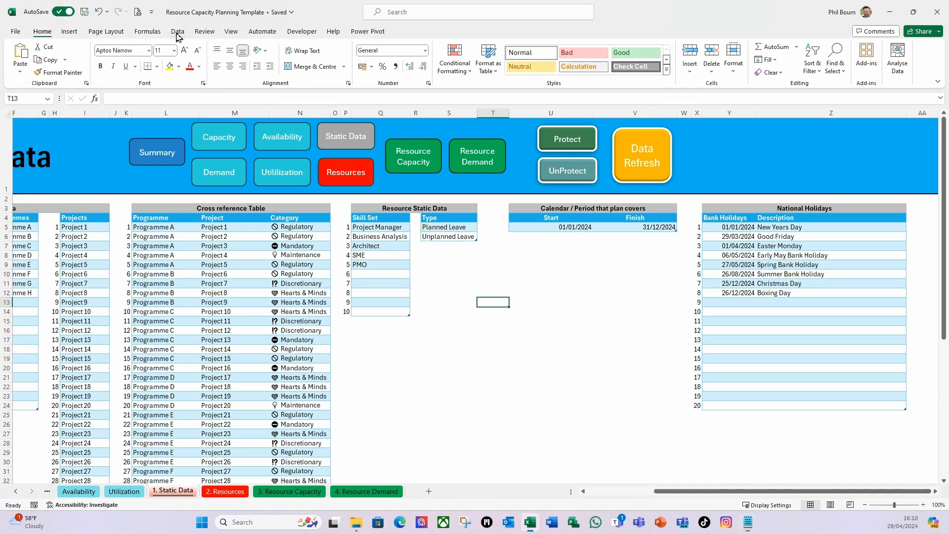
left_click(179, 32)
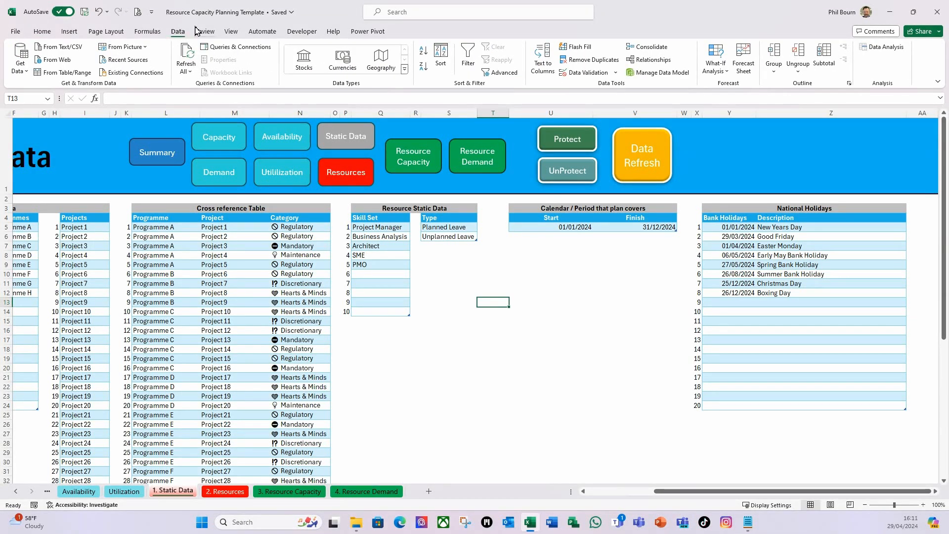
left_click(238, 47)
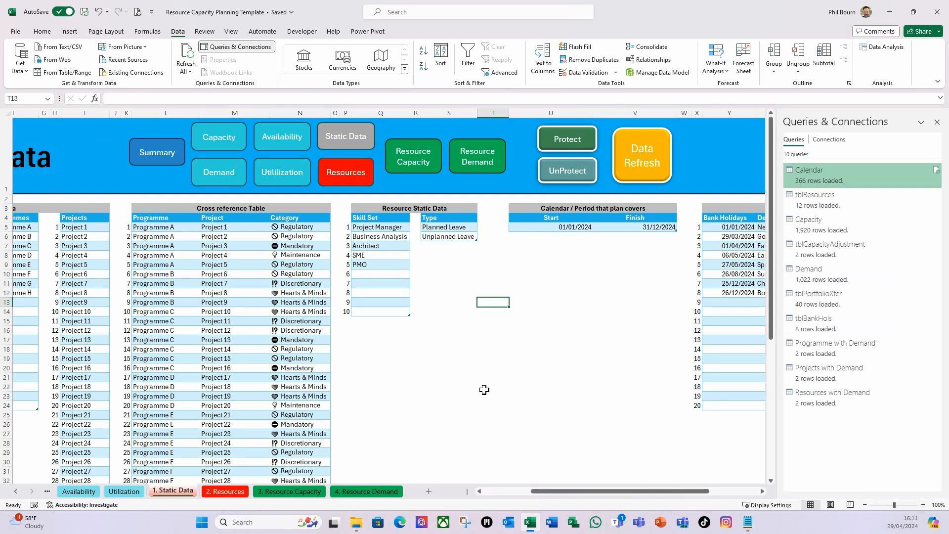
right_click(815, 177)
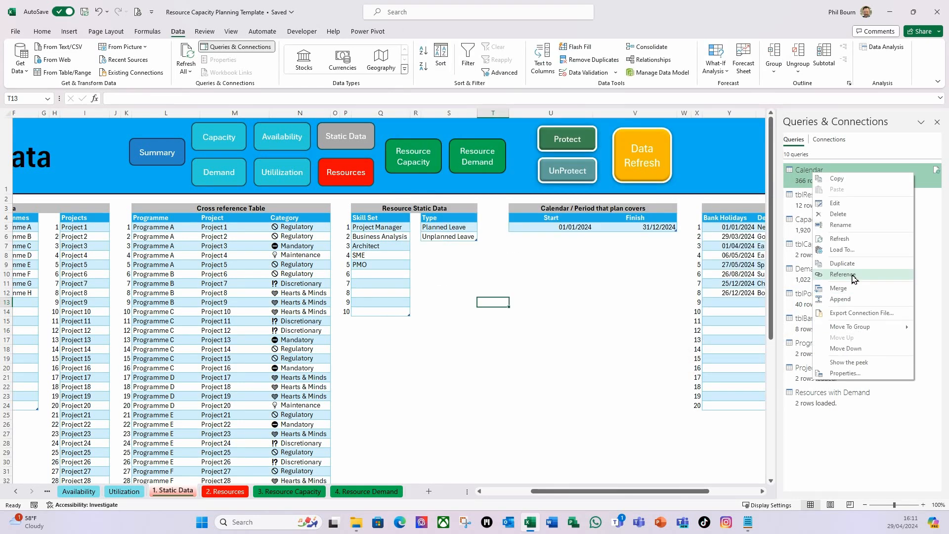
left_click(845, 373)
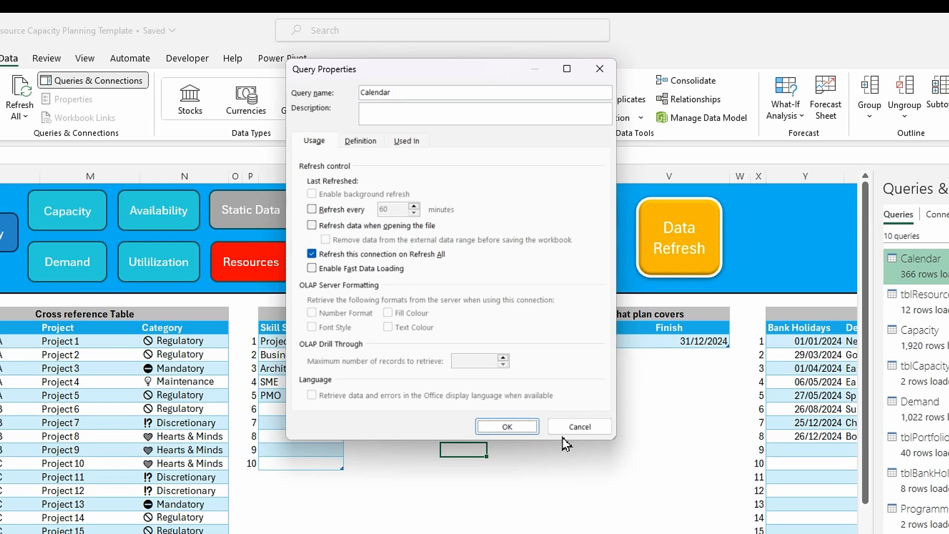
left_click(579, 427)
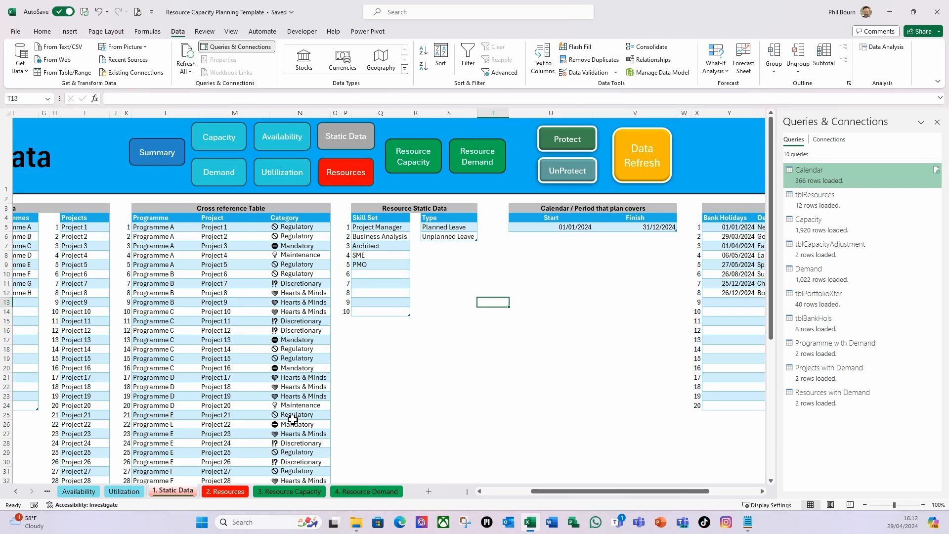
left_click(937, 122)
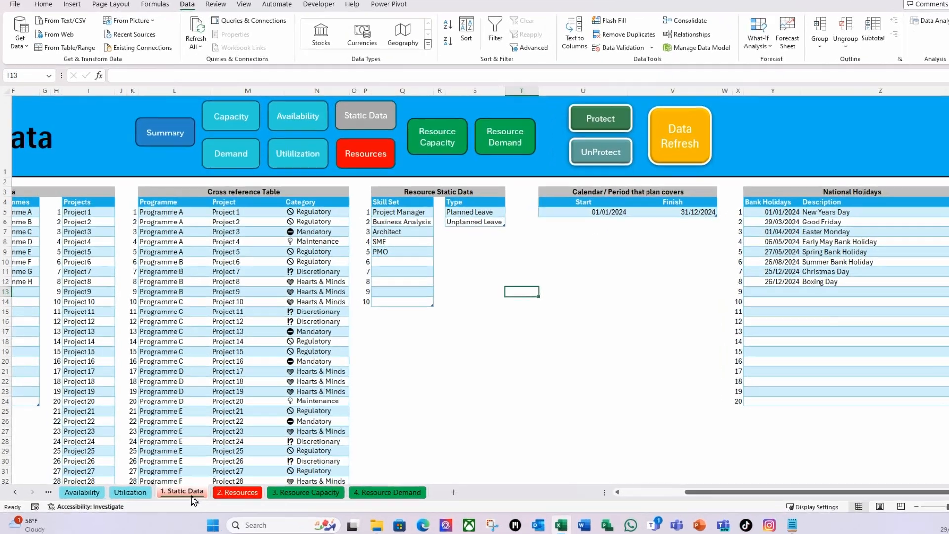
Open the Static Data sheet's code in the Visual Basic editor and insert a new standard module
right_click(186, 495)
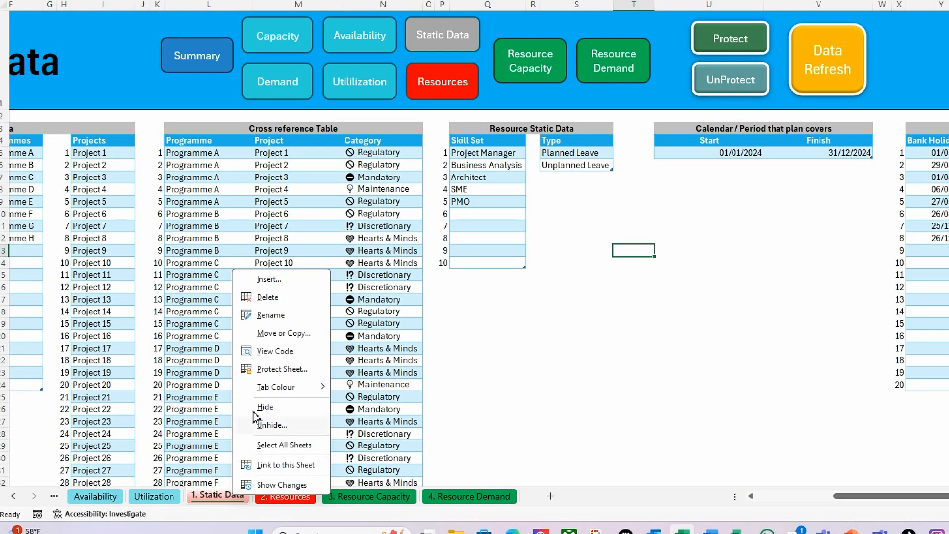
left_click(275, 351)
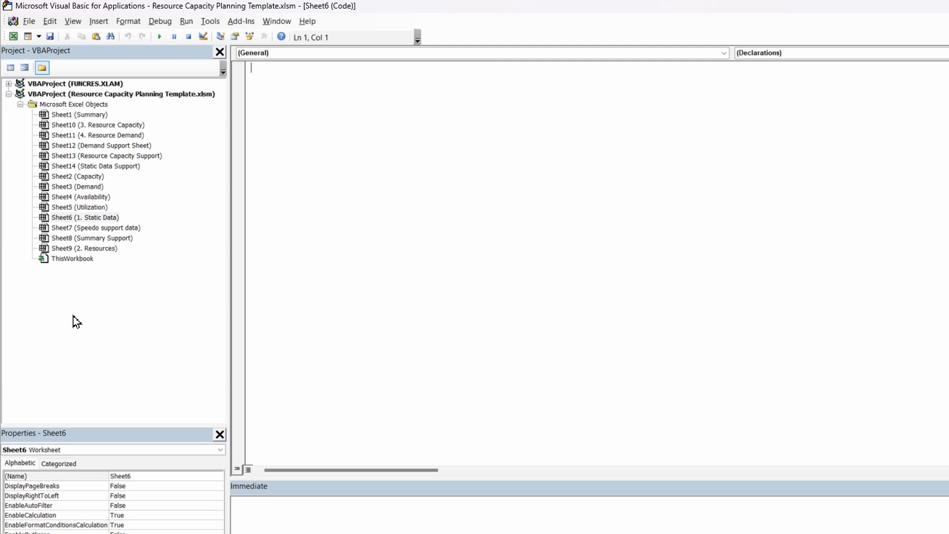
left_click(39, 36)
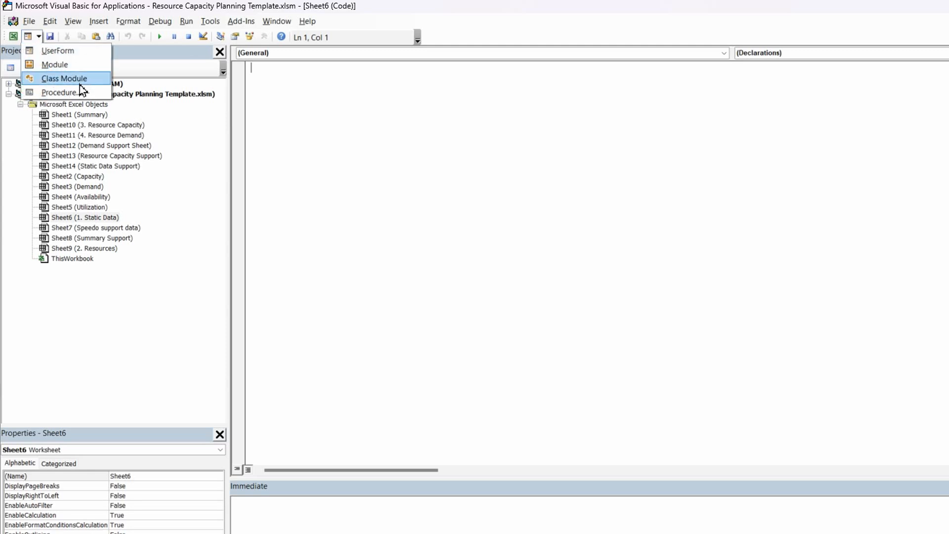
left_click(78, 67)
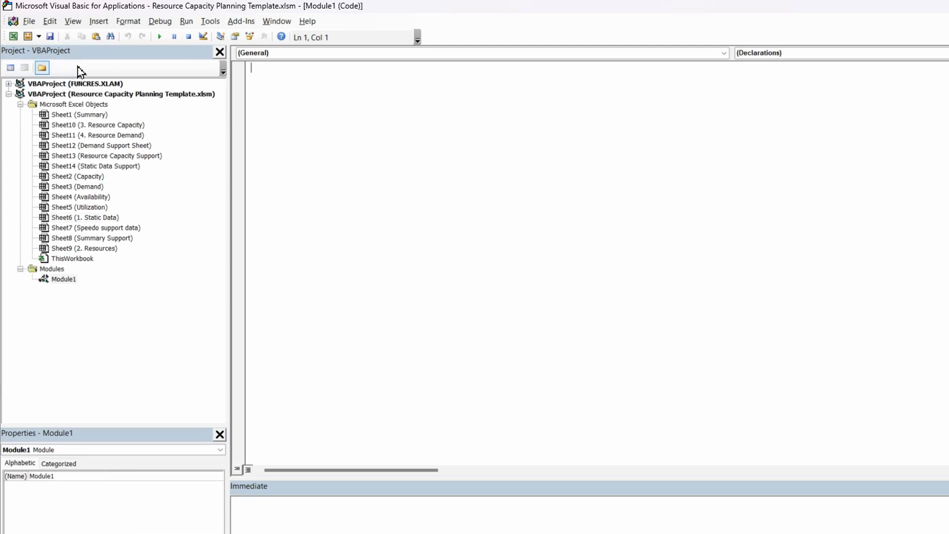
Rename the new module as mcResources and open its empty code window
left_click(67, 475)
left_click_drag(78, 477, 31, 474)
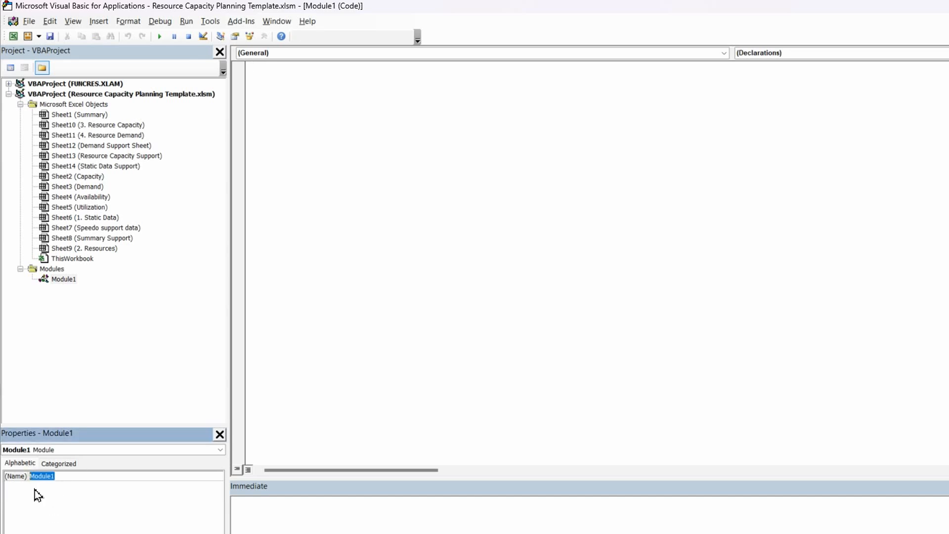
type("mcResources")
key("Return")
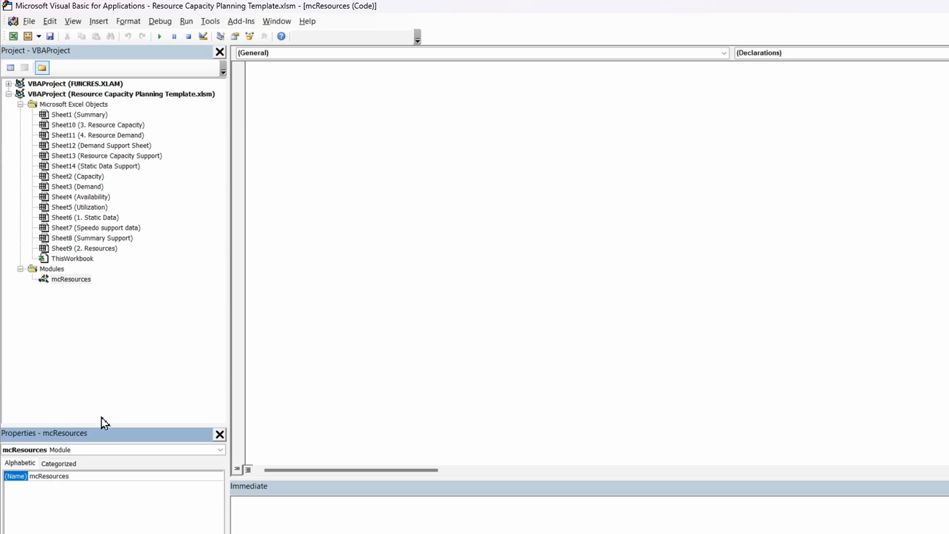
left_click(72, 283)
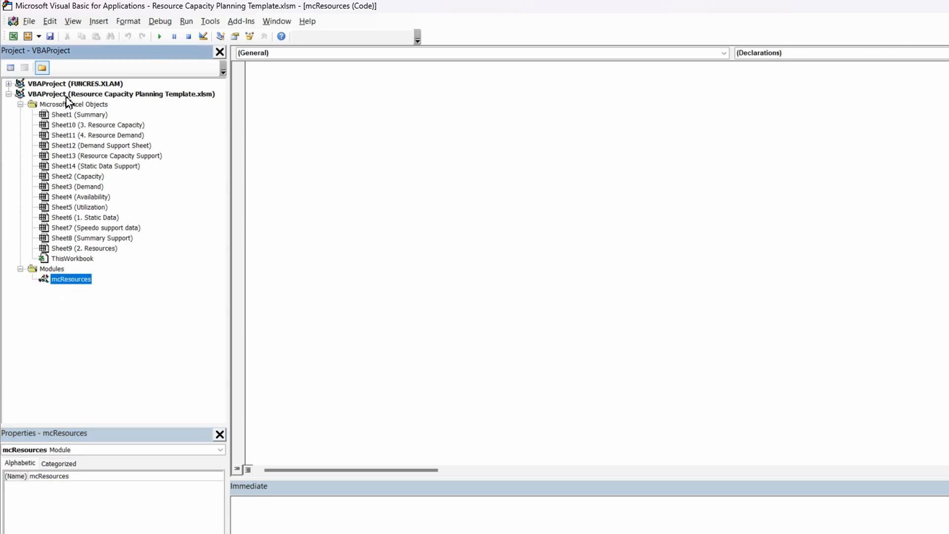
double_click(79, 281)
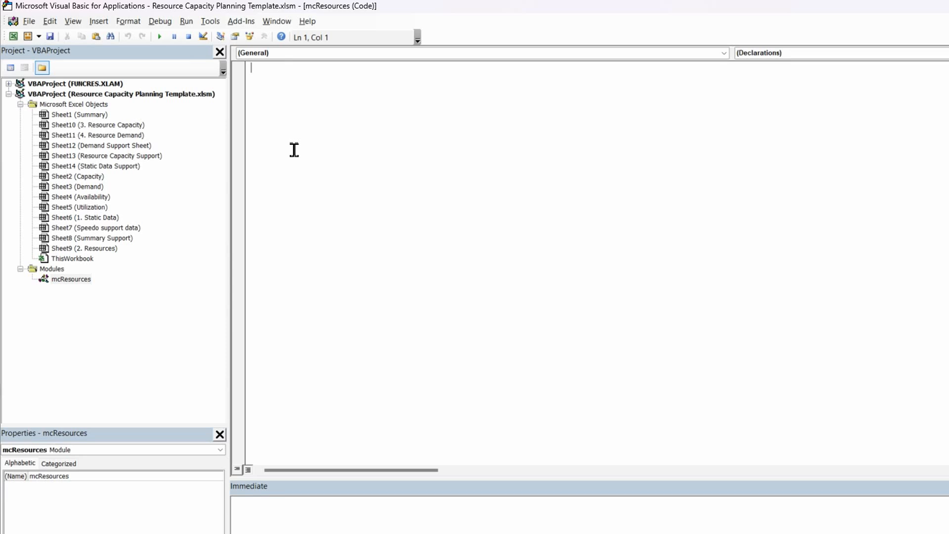
Declare a public module-level variable ResRefresh with the Boolean data type
type("publi")
type("ResRefresh")
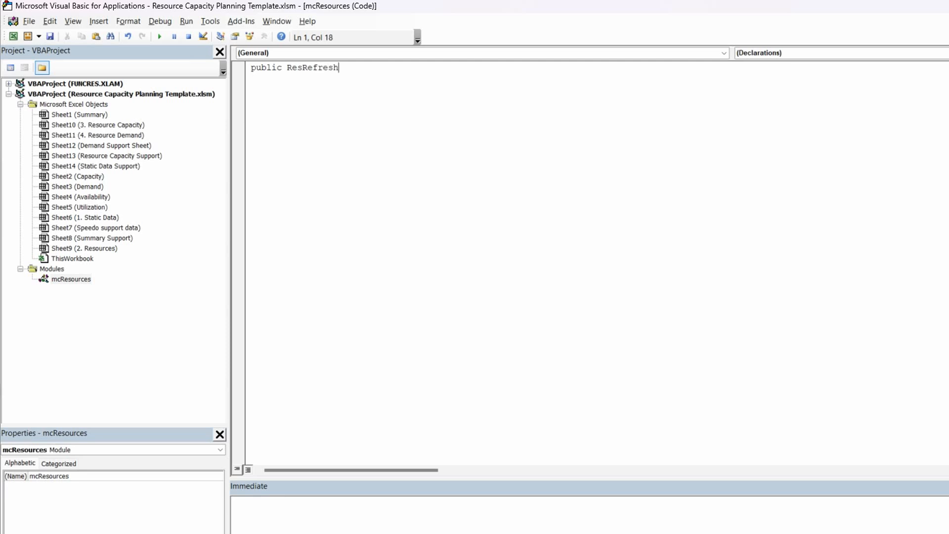
type(" as bo")
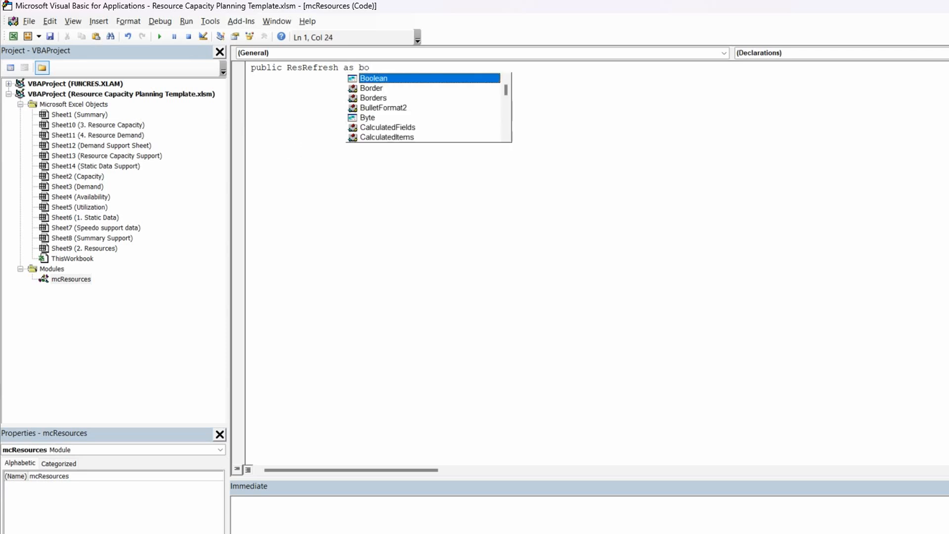
double_click(388, 79)
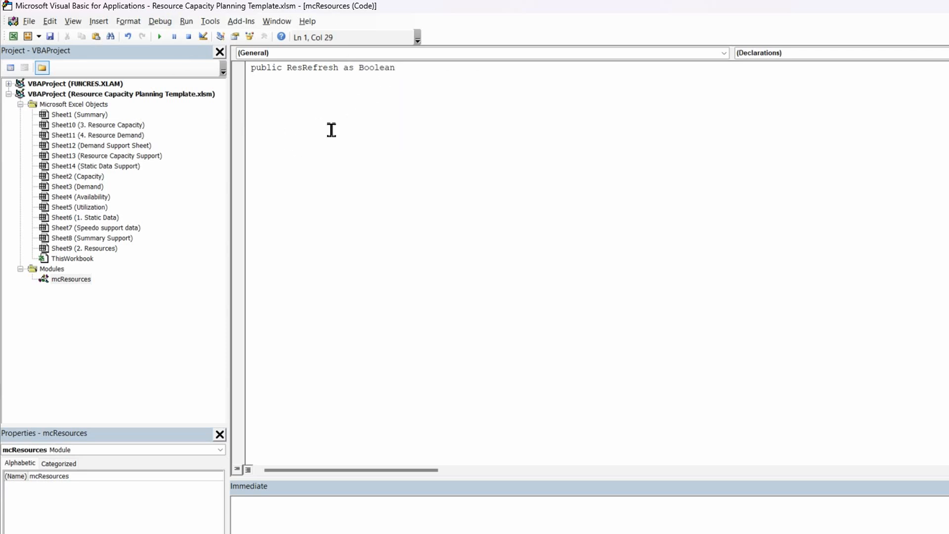
Create an empty sub procedure called Protect_Resource below the variable declaration
key("Return")
type("S")
key("BackSpace")
type("sub Proyect")
key("BackSpace")
key("BackSpace")
key("BackSpace")
key("BackSpace")
type("tect_ Resource")
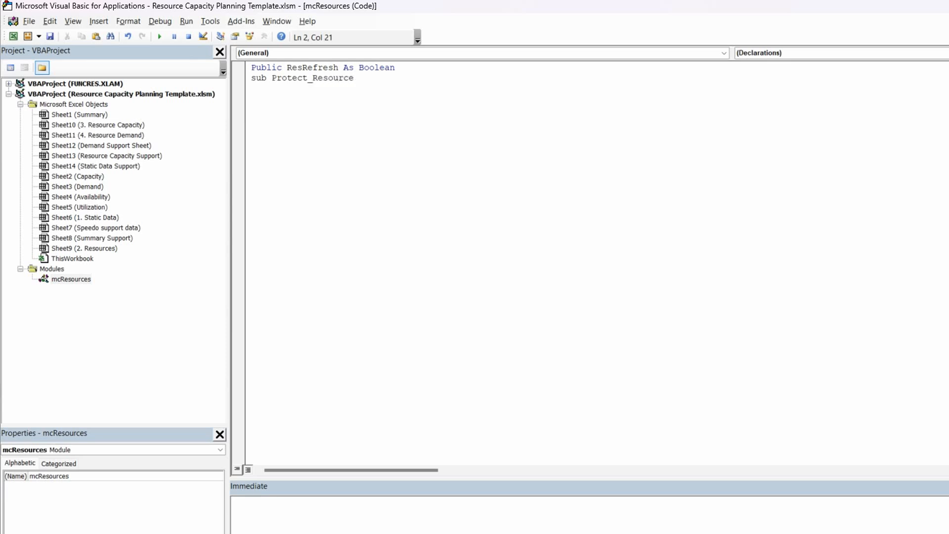
key("Return")
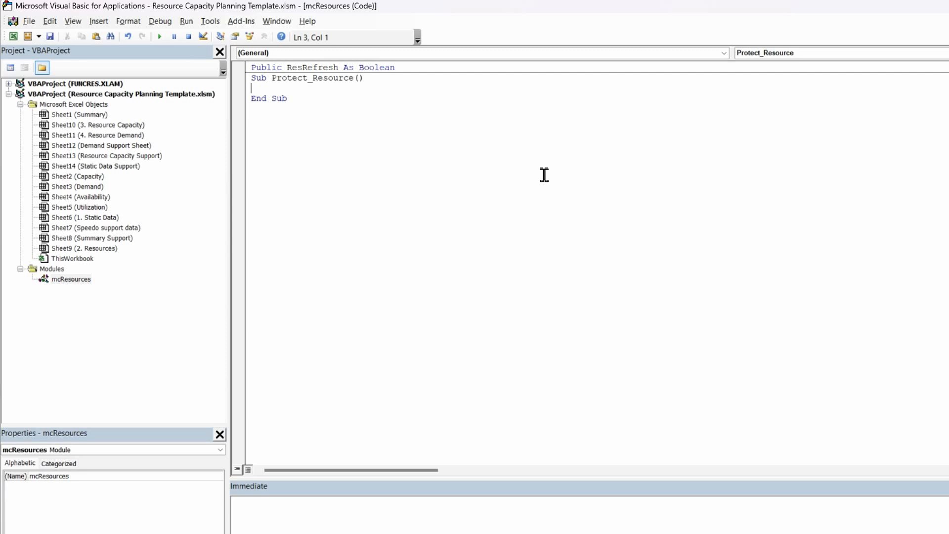
Add the statement Application.ScreenUpdating = False at the start of Protect_Resource
key("Return")
type("application.")
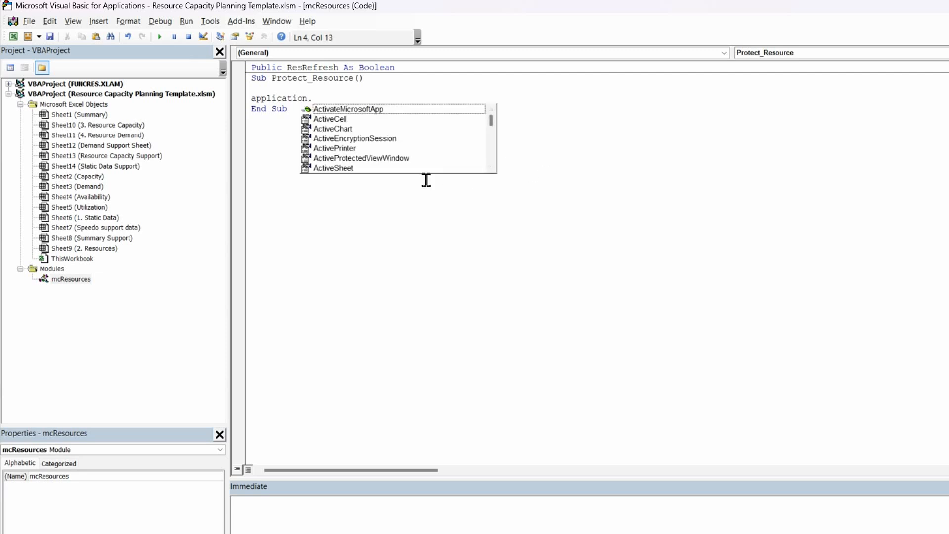
type("s")
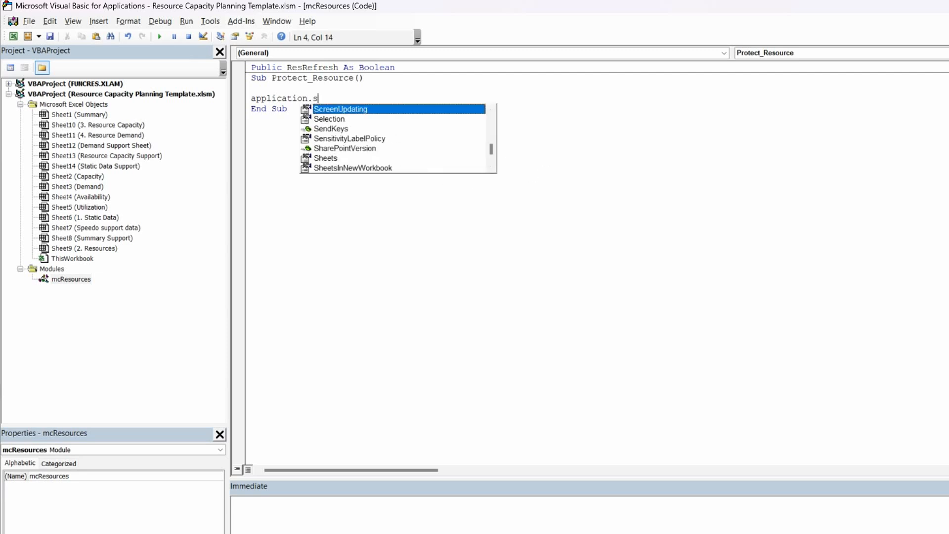
double_click(342, 109)
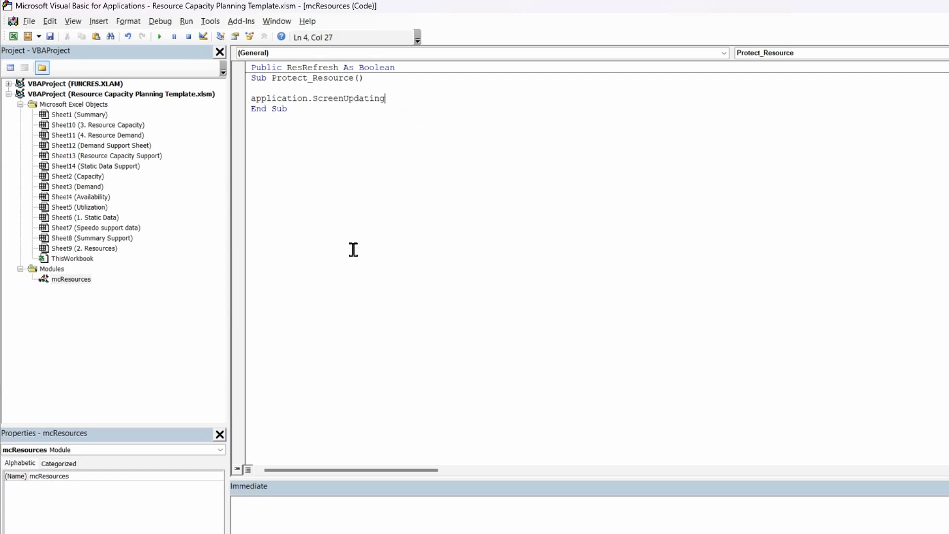
type("=false")
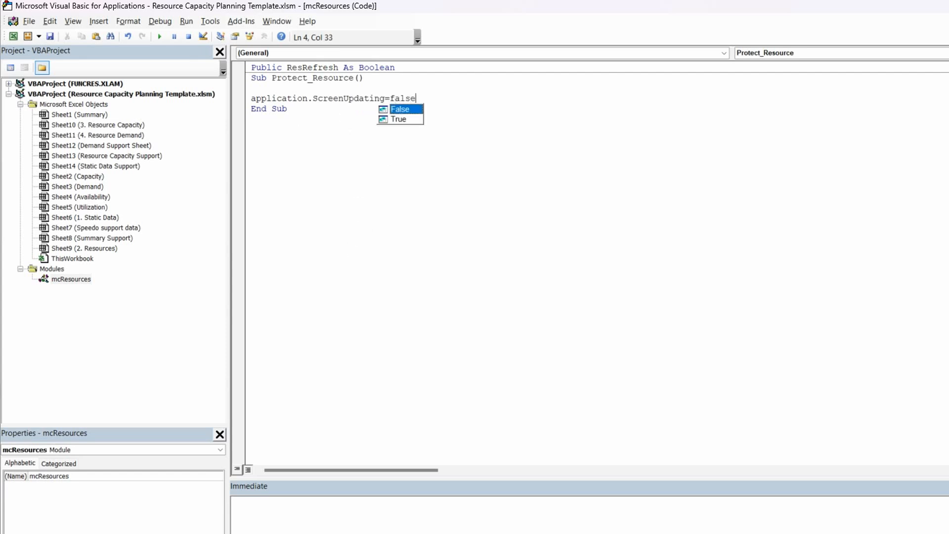
key("Return")
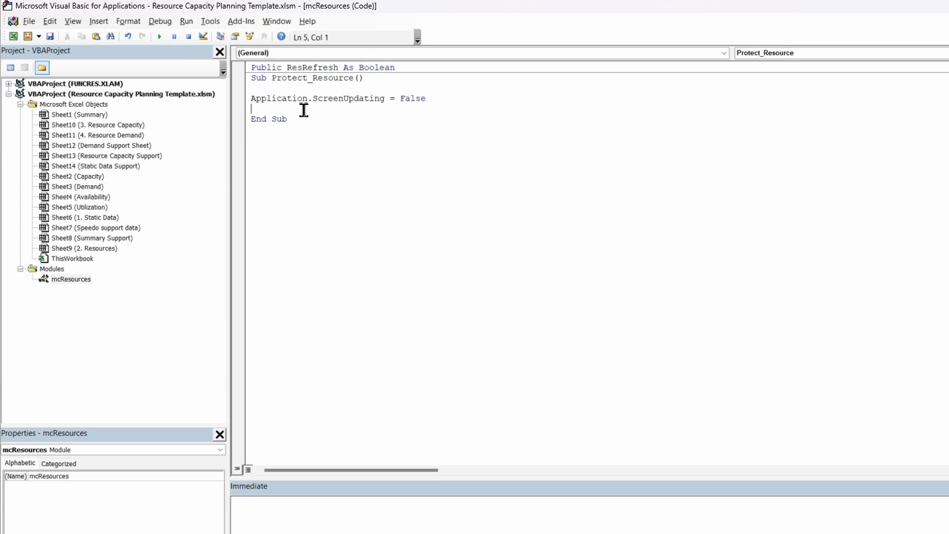
Insert the comment 'Protect all sheets beneath the ScreenUpdating line, leaving blank lines under it
key("Return")
type("'Protect all sheets")
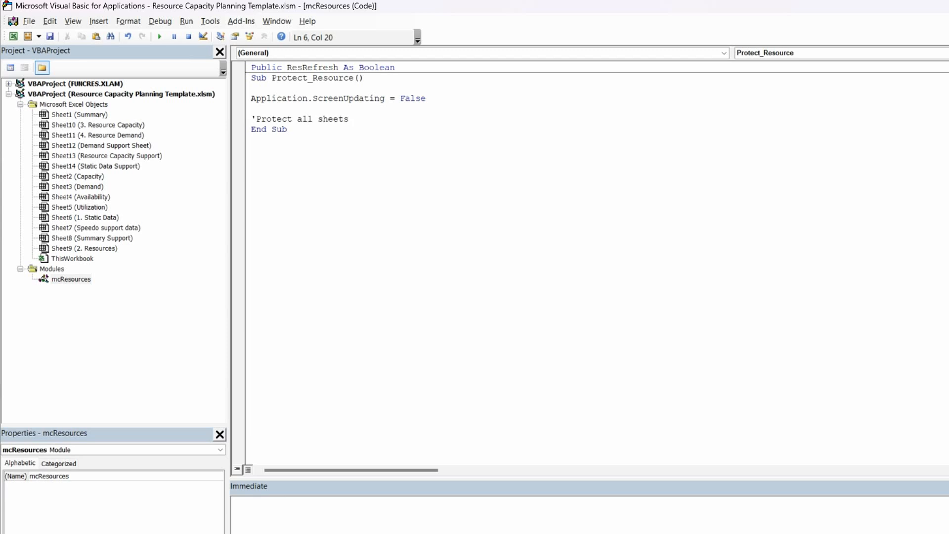
key("Return")
key("Return")
left_click(258, 132)
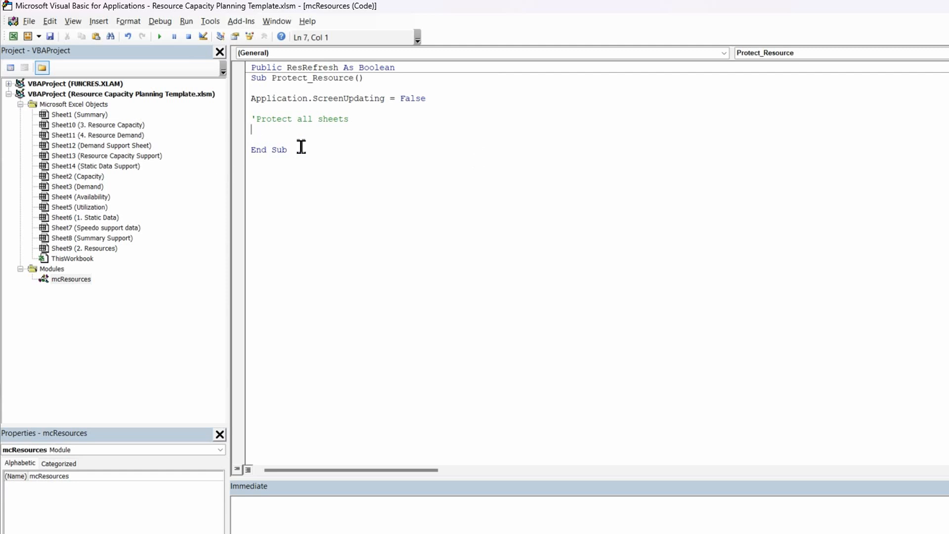
Begin a With block for Sheets("Summary") under the comment
key("Return")
type("wit")
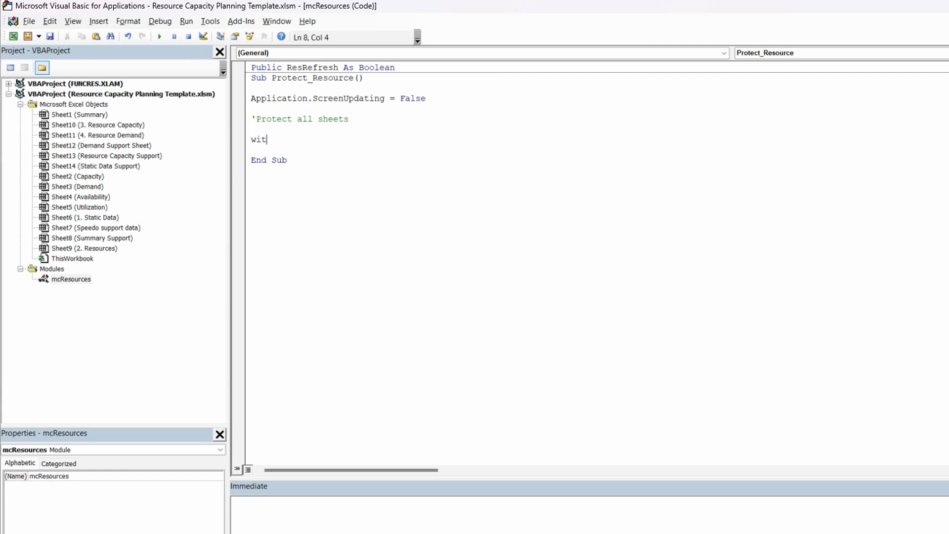
type("h sheets(")
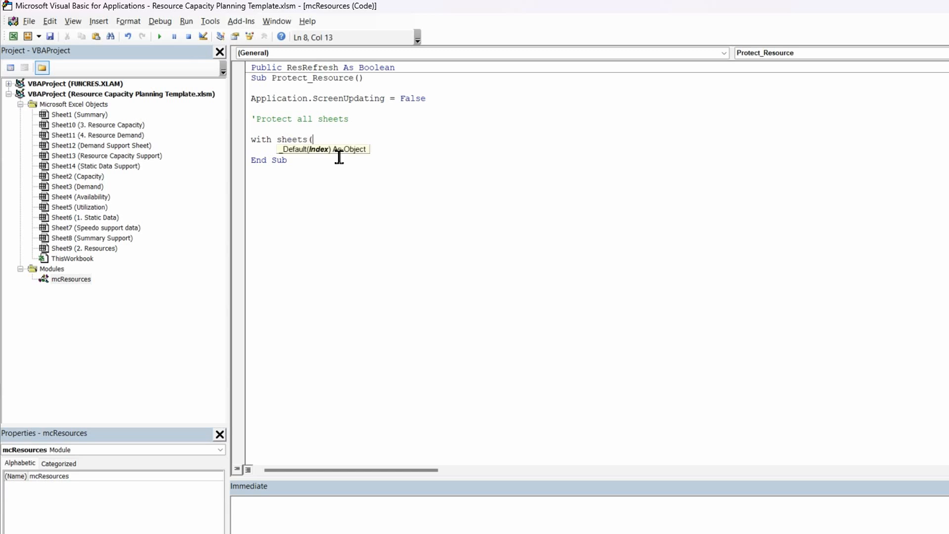
type("\"Summary\")")
key("Return")
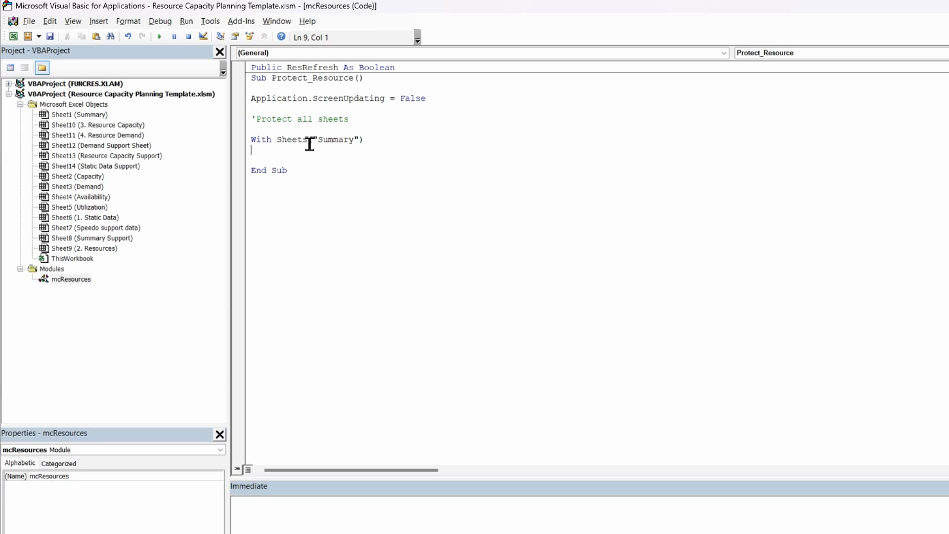
Write the indented line .EnableSelection = xlNoSelection inside the Summary With block, correcting any misspelling of the property
key("Tab")
type(".enable")
type("slection = xlnoselection")
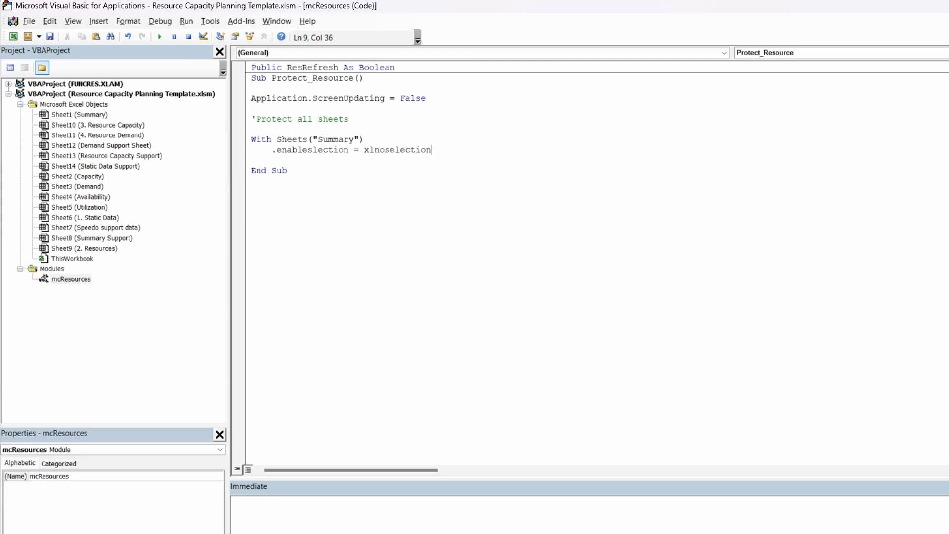
key("Return")
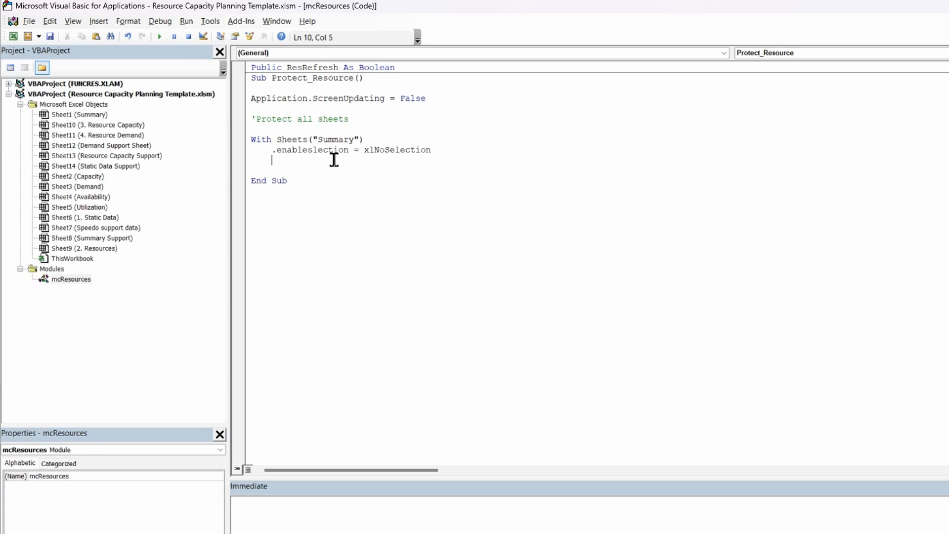
left_click(313, 151)
type("e")
left_click(326, 172)
left_click(289, 159)
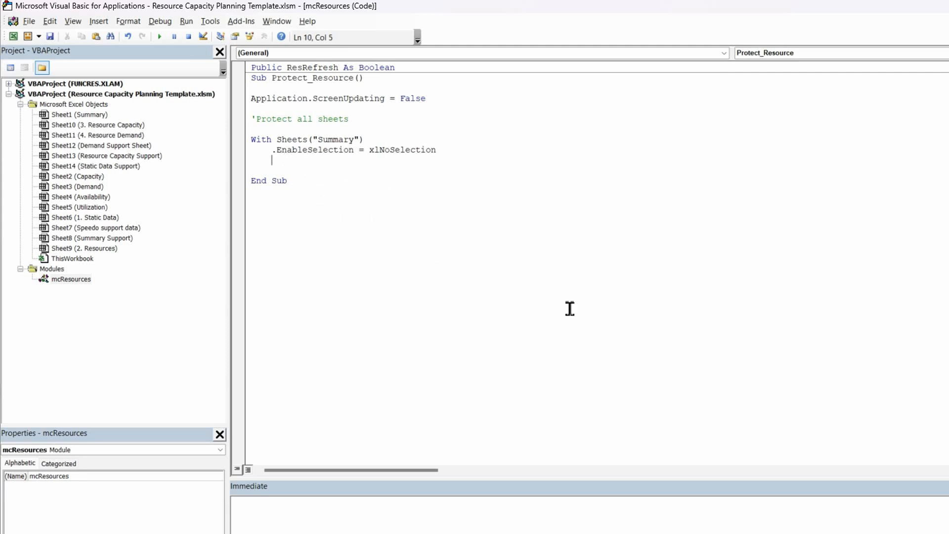
Add the line .Protect AllowUsingPivotTables:=True to the Summary With block
type("'protect allow")
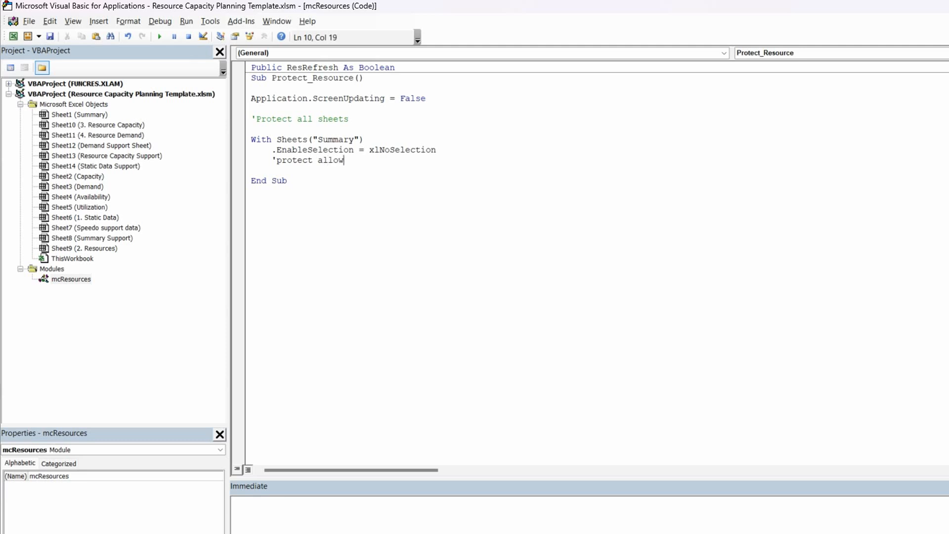
type("usingpivottables:=")
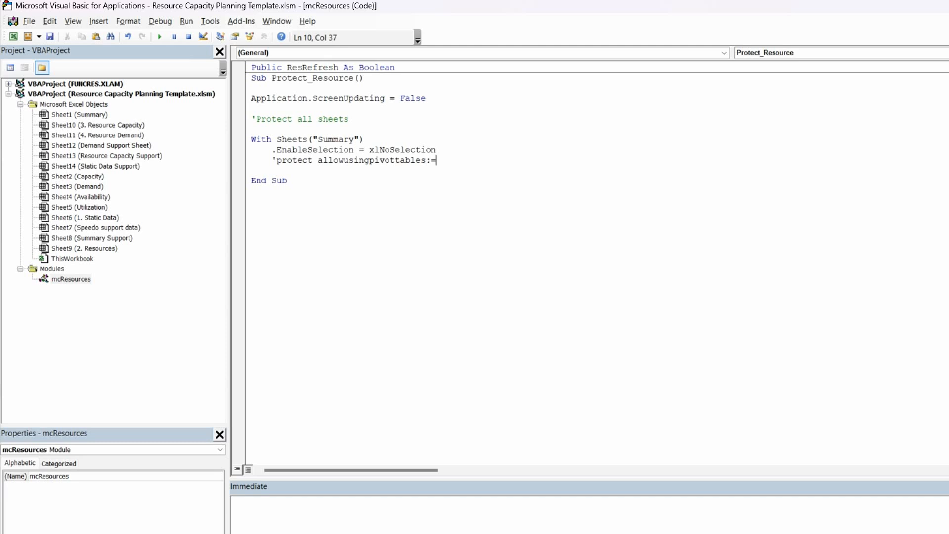
type("true")
key("Return")
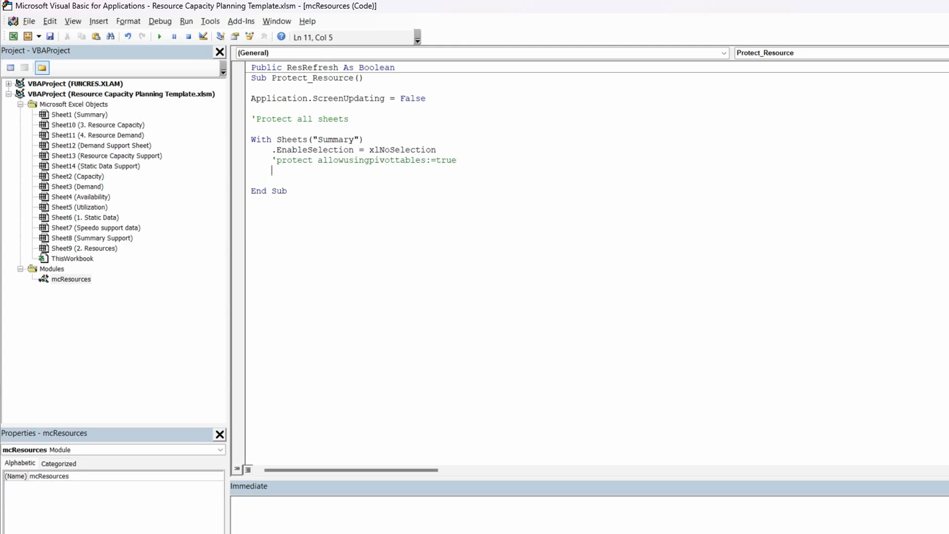
left_click(276, 160)
key("BackSpace")
type(".")
left_click(275, 184)
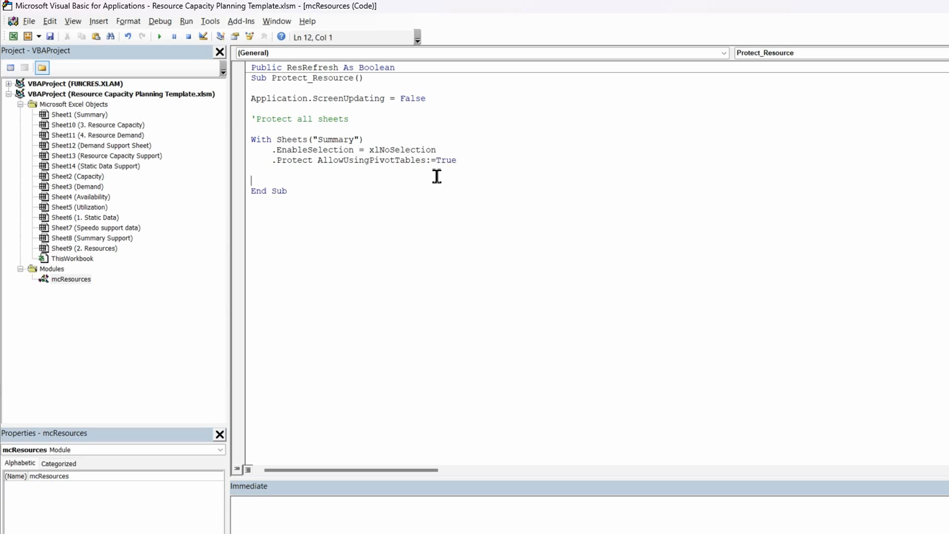
Close the Summary block with an unindented End With
left_click(254, 170)
key("BackSpace")
type("end with")
left_click(327, 130)
left_click(318, 150)
left_click(303, 176)
Duplicate the Summary With block below itself and change the copy's sheet name to Capacity
mouse_move(255, 143)
left_mouse_down()
mouse_move(321, 161)
mouse_move(249, 161)
mouse_move(250, 139)
left_mouse_up()
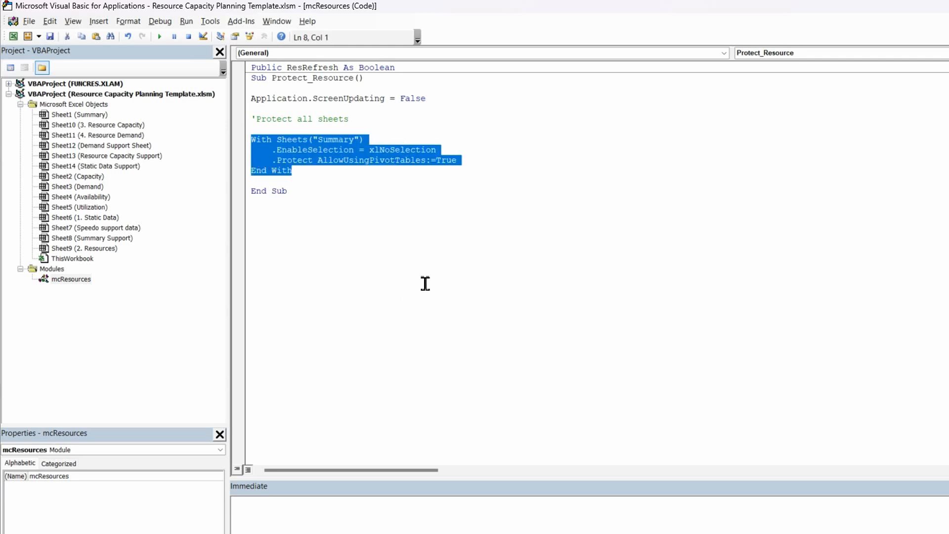
left_click(300, 171)
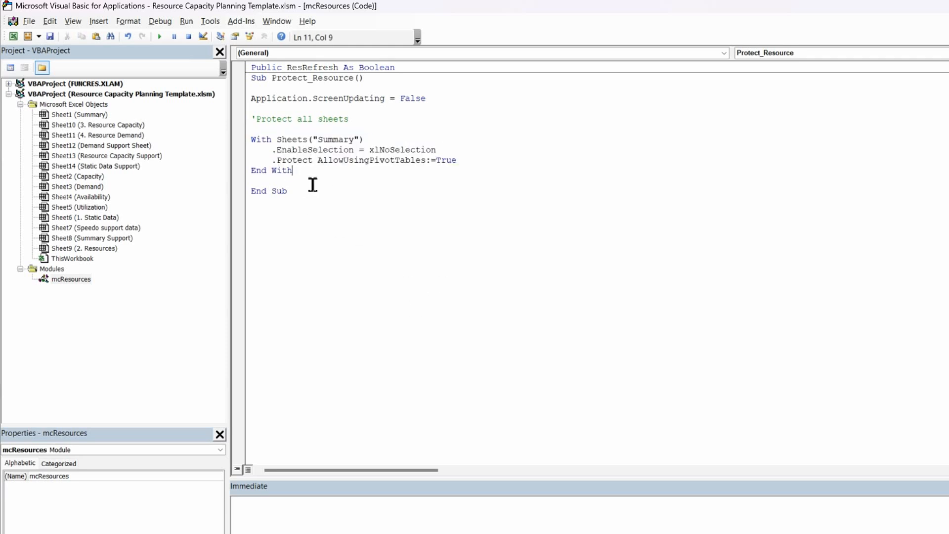
key("Return")
key("Return")
type("With Sheets(\"Summary\")     .EnableSelection = xlNoSelection     .Protect AllowUsingPivotTables:=True End With")
left_click(354, 191)
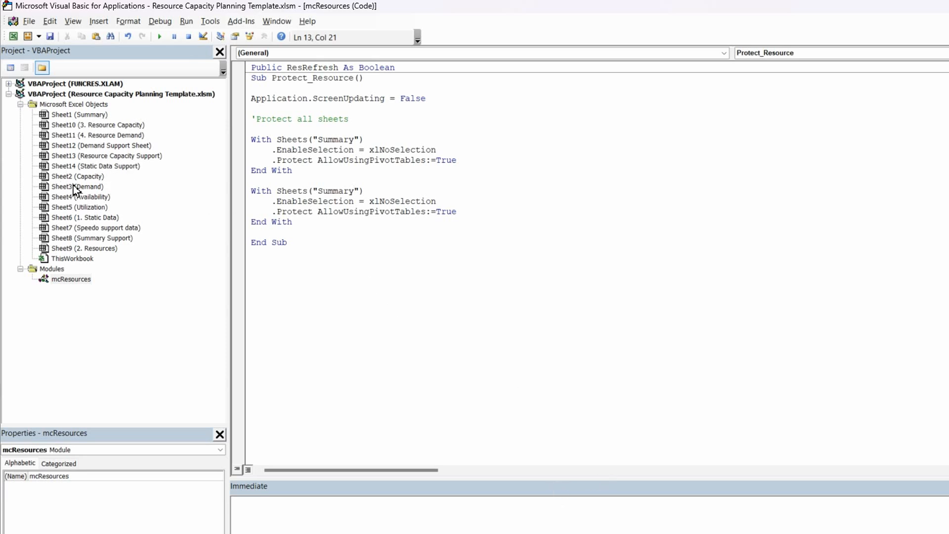
key("BackSpace")
key("BackSpace")
key("BackSpace")
key("BackSpace")
key("BackSpace")
key("BackSpace")
type("Capacity")
Change the Capacity block's EnableSelection value to xlNoRestrictions
left_click_drag(435, 195, 404, 203)
left_click(443, 202)
key("BackSpace")
key("BackSpace")
key("BackSpace")
key("BackSpace")
key("BackSpace")
key("BackSpace")
key("BackSpace")
key("BackSpace")
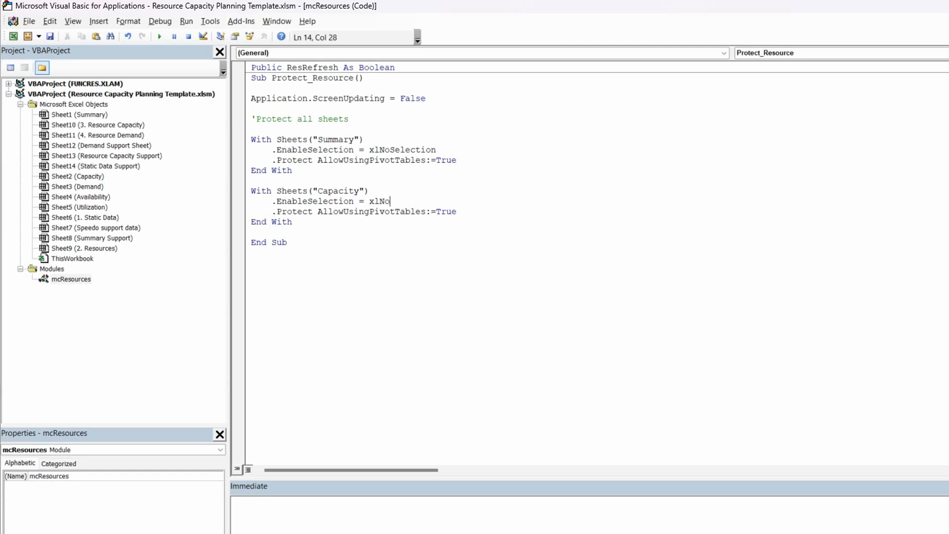
type("restrictions")
Duplicate the Capacity With block for the Demand, Availability and Utilization sheets
left_click(260, 249)
left_click(269, 203)
left_click(310, 230)
type("With Sheets(\"Demand\")     .EnableSelection = xlNoRestrictions     .Protect AllowUsingPivotTables:=True End With  With Sheets(\"Availability\")     .EnableSelection = xlNoRestrictions     .Protect AllowUsingPivotTables:=True End With  With Sheets(\"Utilization\")     .EnableSelection = xlNoRestrictions     .Protect AllowUsingPivotTables:=True End With")
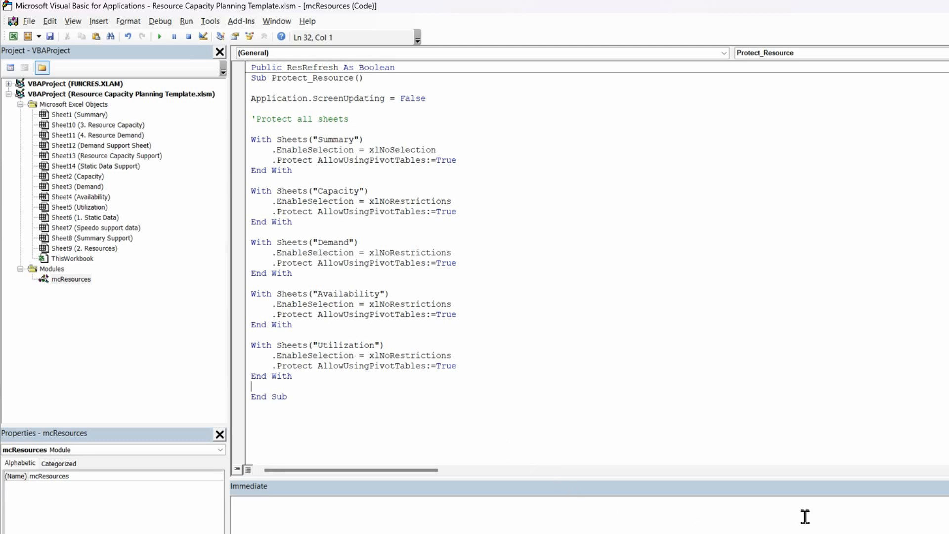
Duplicate the Utilization With block at the end of the procedure and change the copy's sheet name to "1. Static Data"
key("Return")
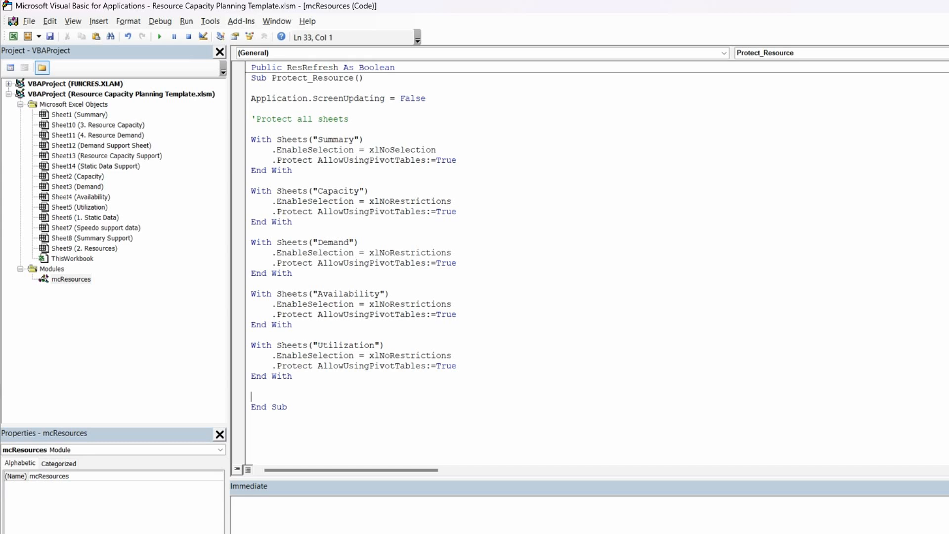
left_click_drag(295, 378, 251, 348)
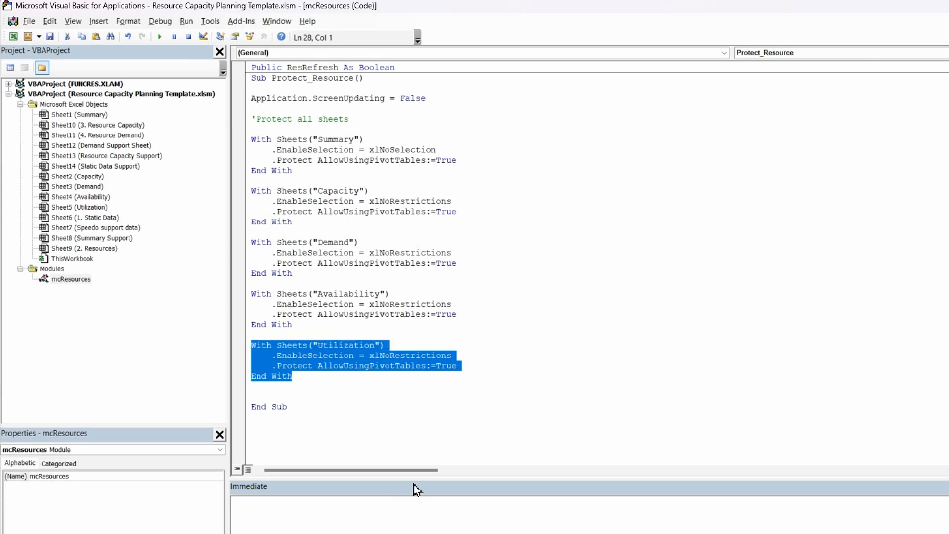
left_click(282, 397)
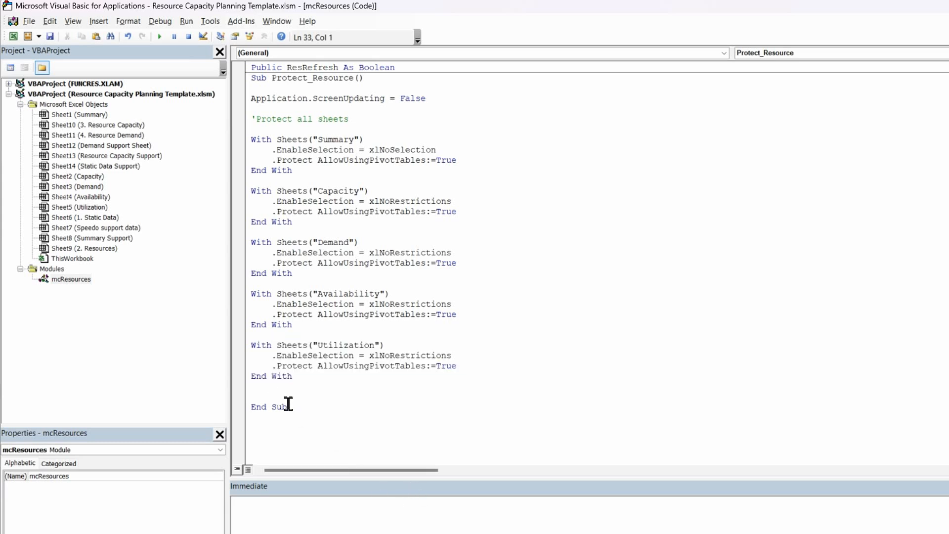
type("With Sheets(\"Utilization\")     .EnableSelection = xlNoRestrictions     .Protect AllowUsingPivotTables:=True End With")
left_click(376, 396)
key("BackSpace")
key("BackSpace")
key("BackSpace")
key("BackSpace")
key("BackSpace")
key("BackSpace")
key("BackSpace")
key("BackSpace")
key("BackSpace")
key("BackSpace")
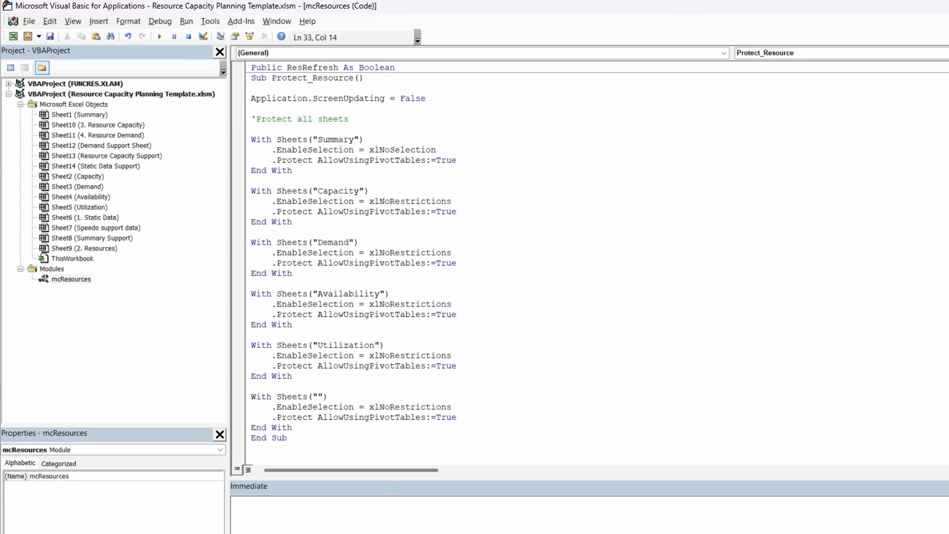
type("1. Static Data")
left_click(309, 430)
Paste another copy of the With block after the Static Data block and change its sheet name to "2. Resources"
key("Return")
key("Return")
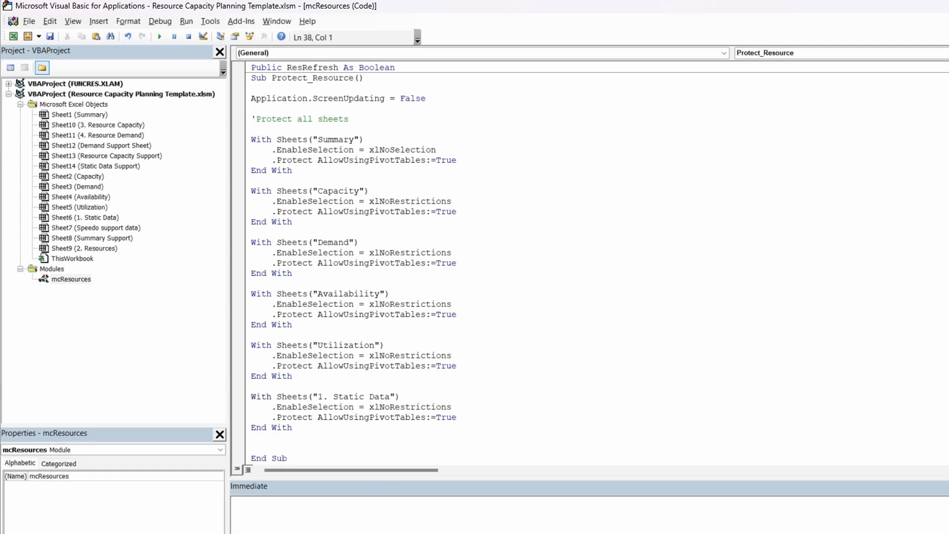
type("With Sheets(\"Utilization\")     .EnableSelection = xlNoRestrictions     .Protect AllowUsingPivotTables:=True End With")
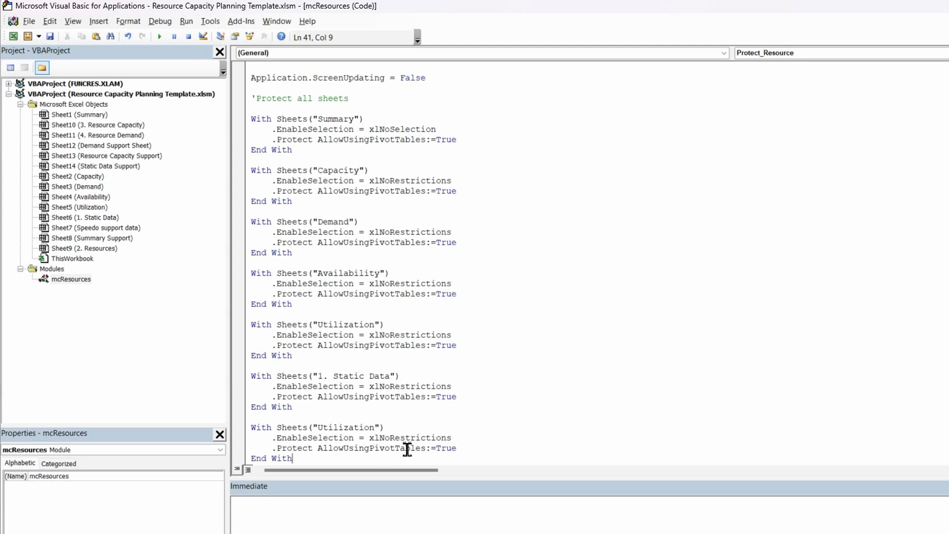
left_click(375, 428)
key("BackSpace")
key("BackSpace")
key("BackSpace")
key("BackSpace")
key("BackSpace")
key("BackSpace")
key("BackSpace")
key("BackSpace")
key("BackSpace")
key("BackSpace")
key("BackSpace")
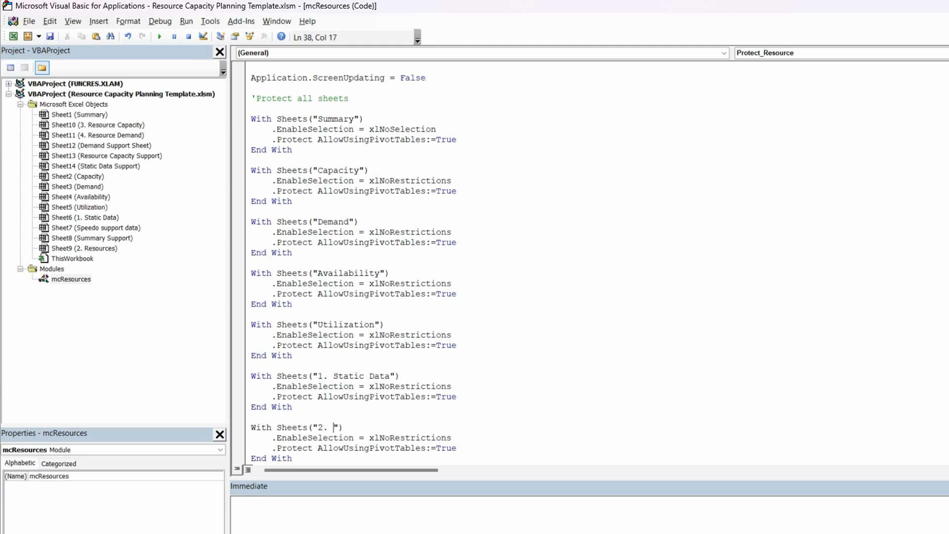
type("2. Resources")
left_click(424, 419)
scroll(430, 418, "down", 1)
left_click(303, 439)
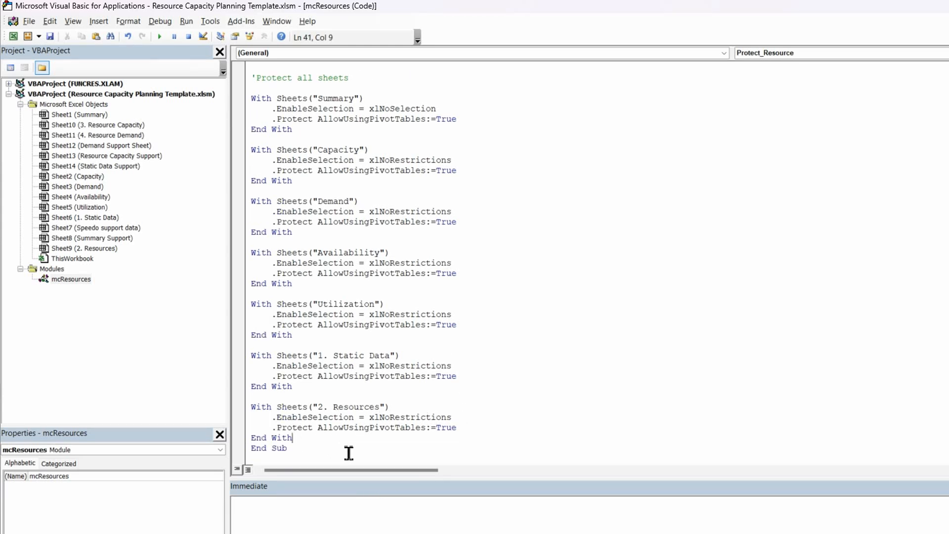
Remove the AllowUsingPivotTables:=True argument from the Protect line of the "1. Static Data" block
key("Return")
key("Return")
left_click(467, 378)
scroll(474, 432, "down", 1)
left_click_drag(471, 407, 327, 415)
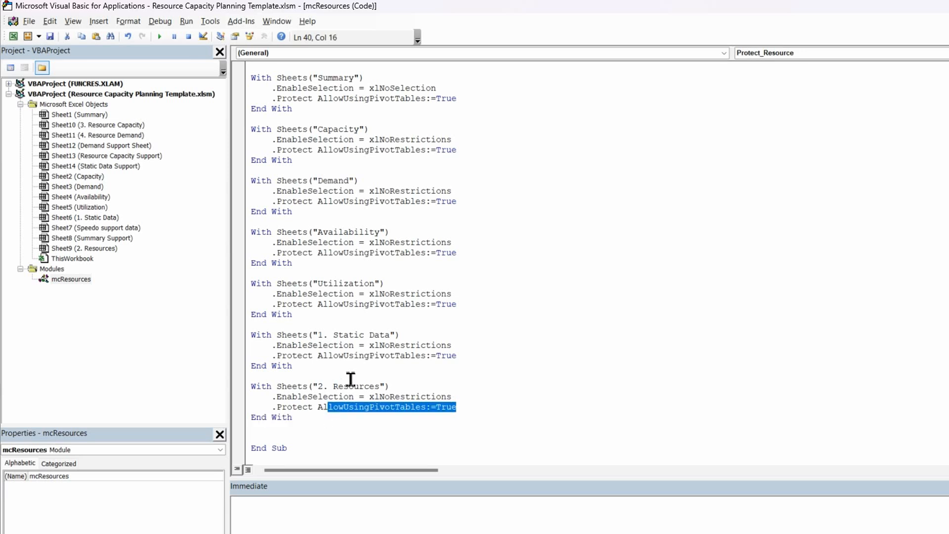
left_click(382, 347)
left_click_drag(477, 360, 317, 356)
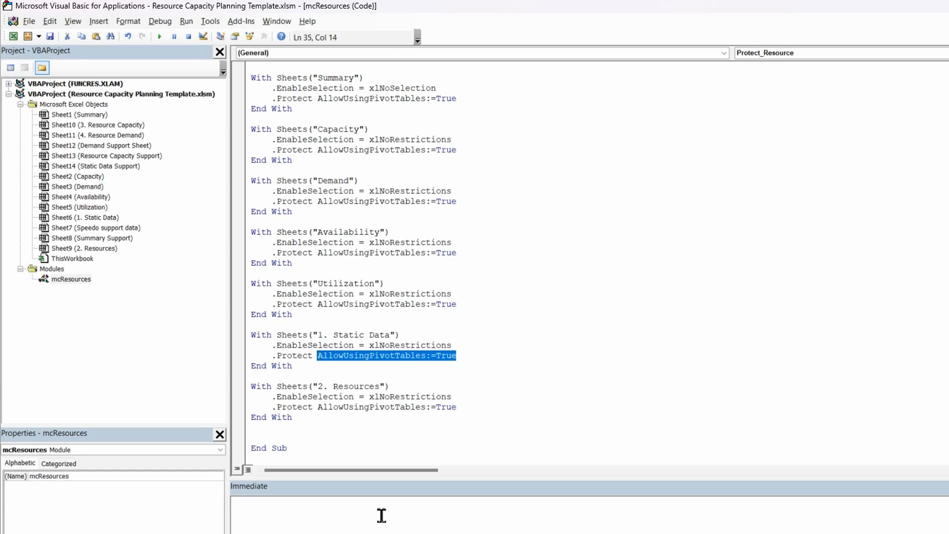
key("Delete")
Replace the pivot-table argument on the "2. Resources" block's Protect line with AllowSorting:=True
left_click(459, 392)
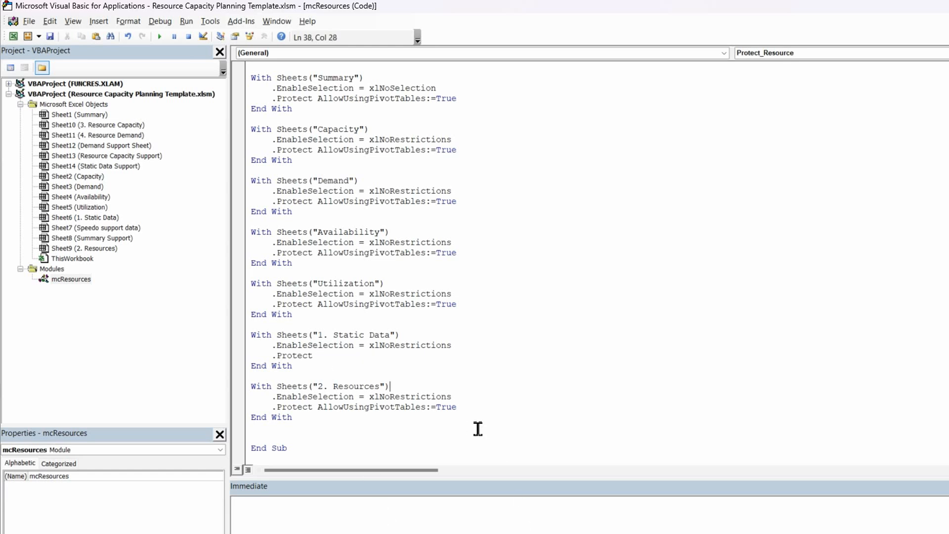
left_click(459, 407)
left_click_drag(346, 418, 322, 413)
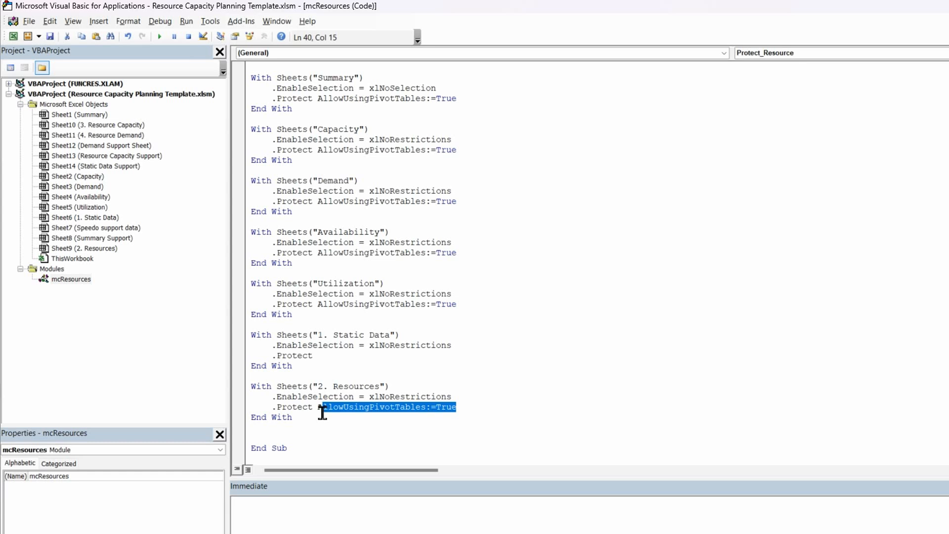
key("Delete")
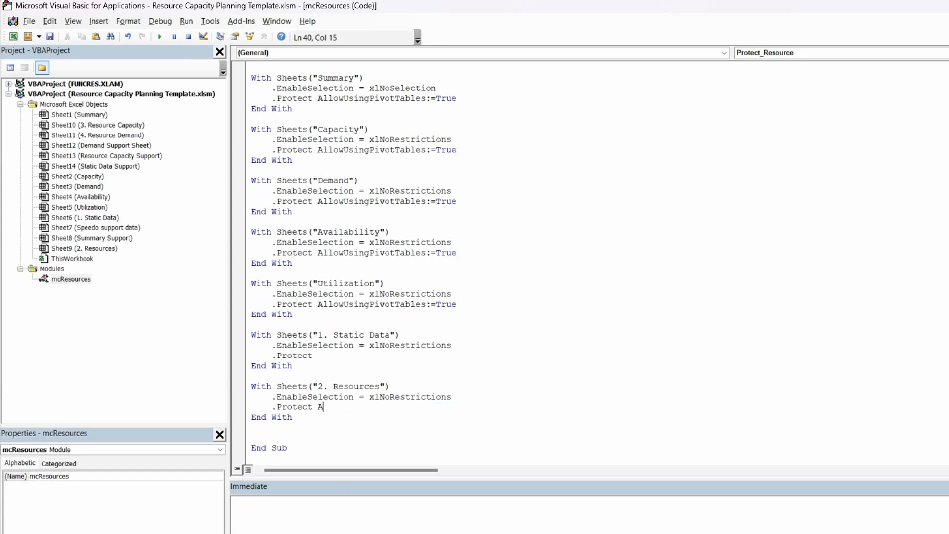
type("llo")
key("BackSpace")
key("BackSpace")
key("BackSpace")
key("BackSpace")
type("allowsorting:=true")
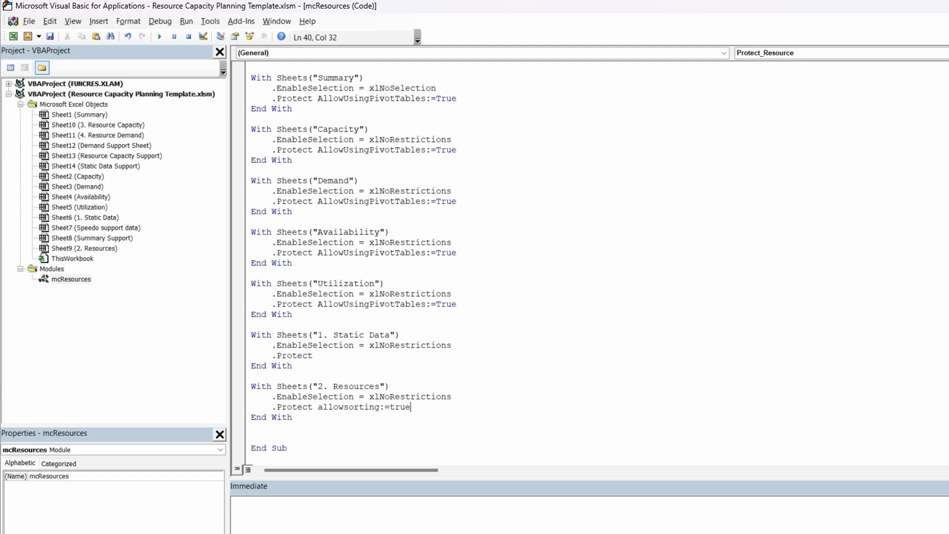
type(", allowfiltering:=true")
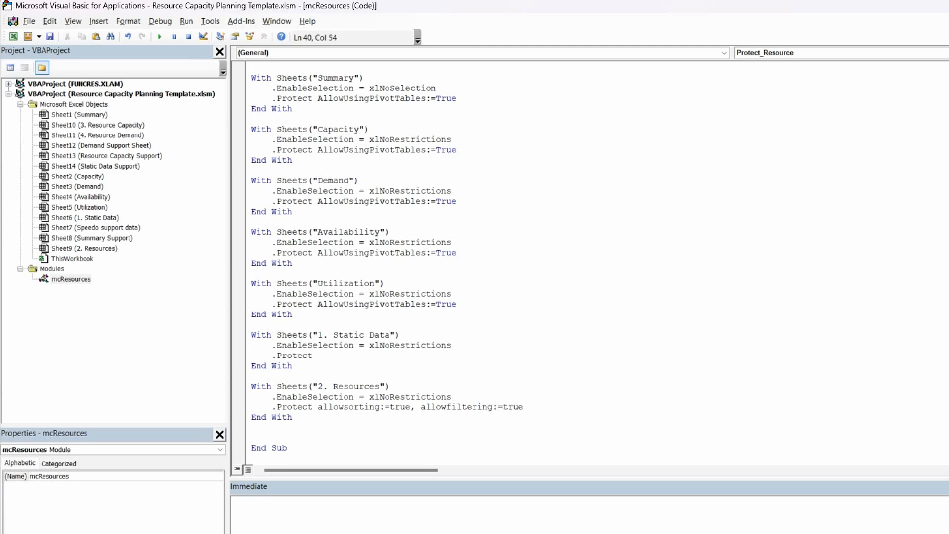
Add AllowFiltering:=True as a second argument to the "2. Resources" block's Protect line
left_click(400, 304)
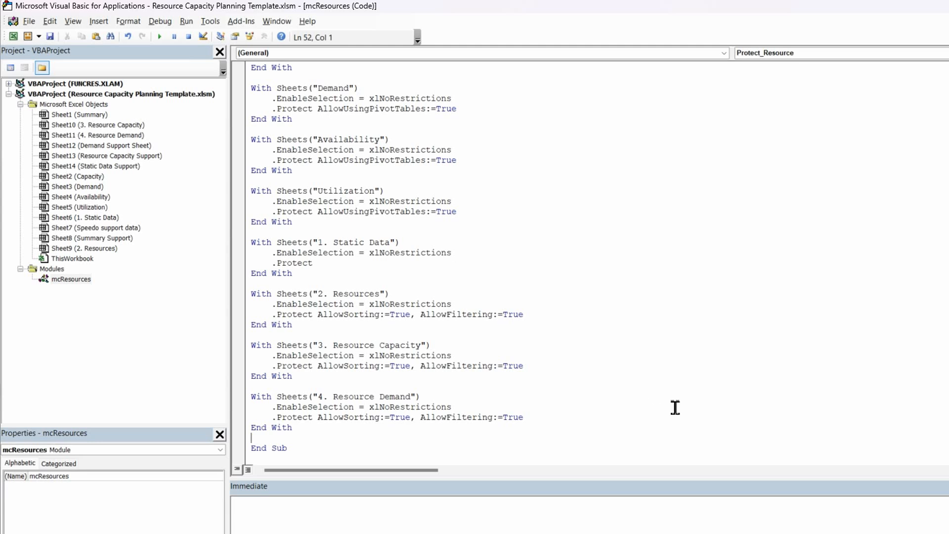
Start a new statement below the "4. Resource Demand" block with the reference Sheets("1. Static Data")
key("Return")
type("sheets(")
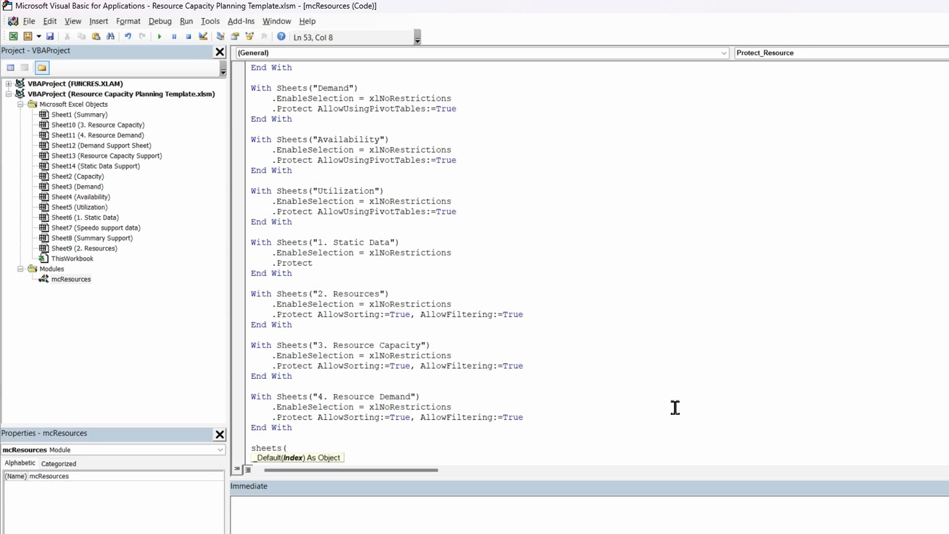
type("\"1. Static Data\"")
scroll(682, 436, "down", 1)
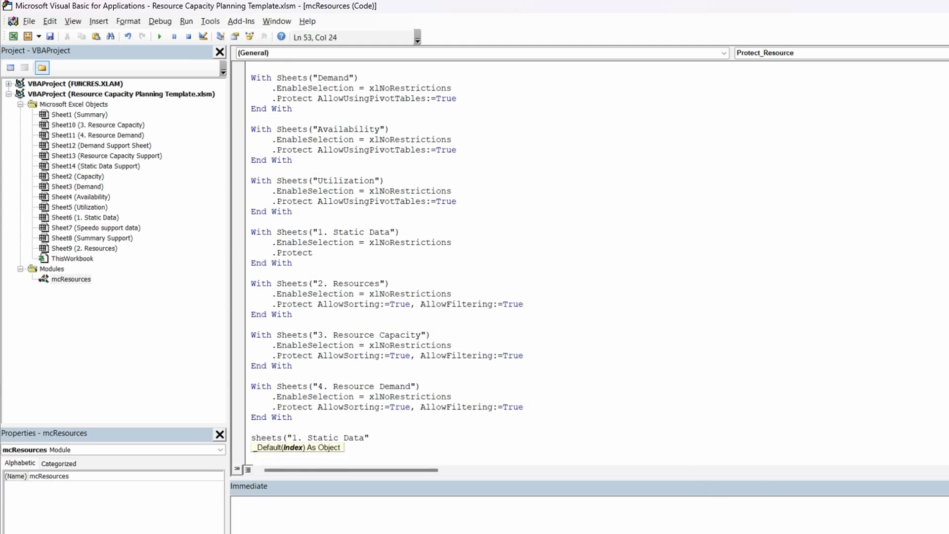
type(")")
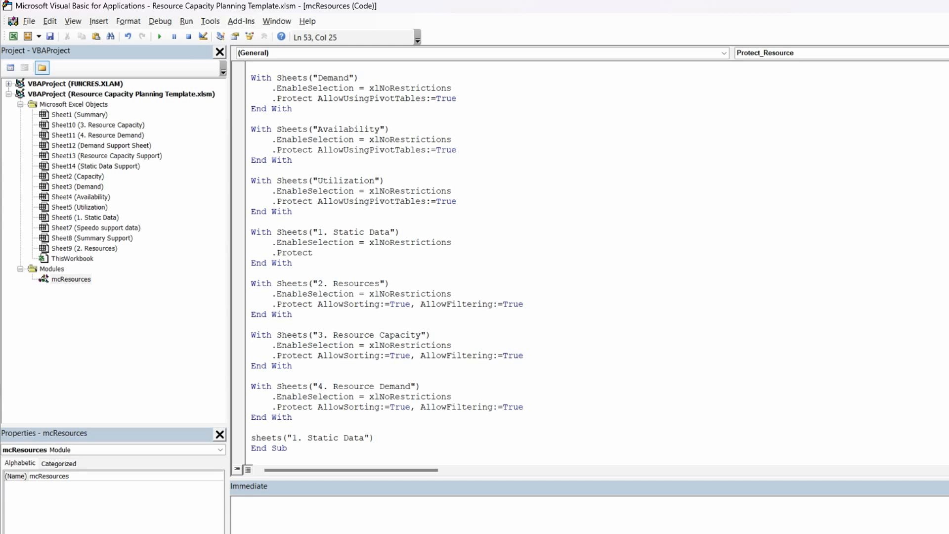
type(".av")
Complete the Static Data sheet reference with the .Activate method
key("BackSpace")
type("ctivate")
left_click(463, 408)
left_click(437, 432)
left_click(443, 445)
left_click(435, 439)
Add the line Application.ScreenUpdating = True below the Static Data activation statement
key("Return")
key("Return")
scroll(329, 438, "down", 1)
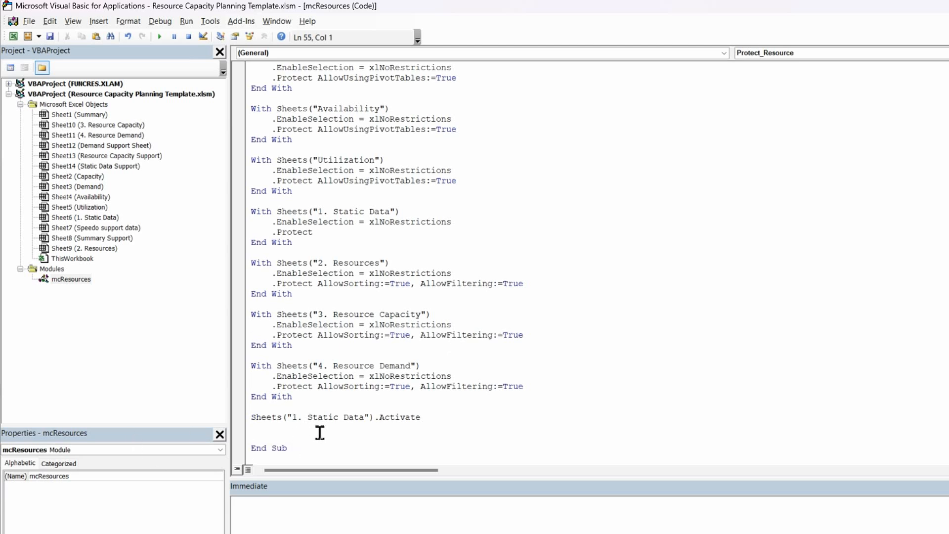
type("apllication.sc")
left_click(267, 439)
key("BackSpace")
type("p")
left_click(339, 439)
key("BackSpace")
key("BackSpace")
type(".")
key("BackSpace")
key("BackSpace")
type(".")
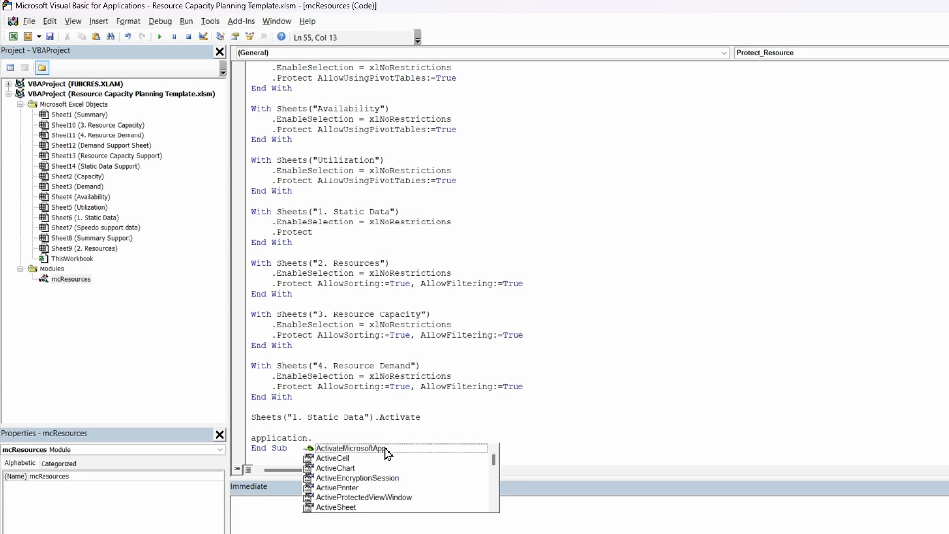
type("s")
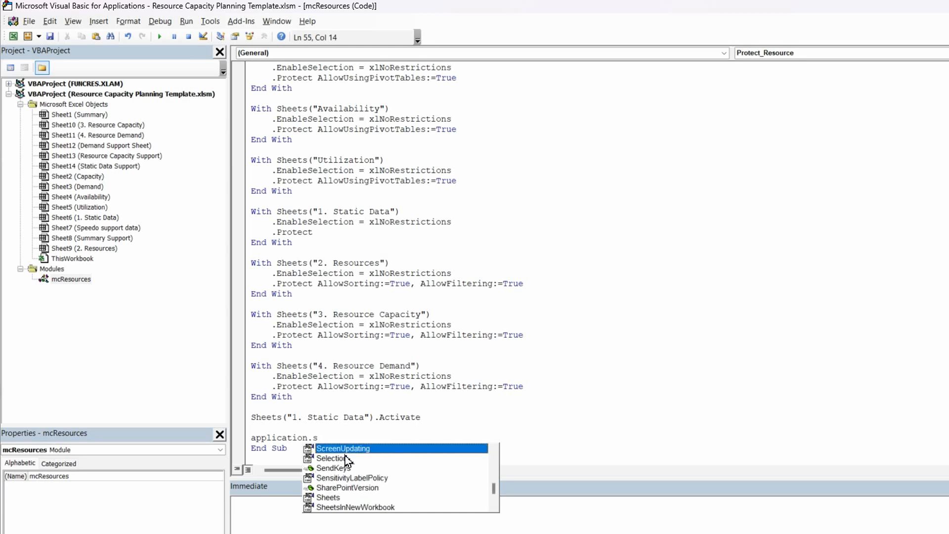
double_click(350, 448)
type("=true")
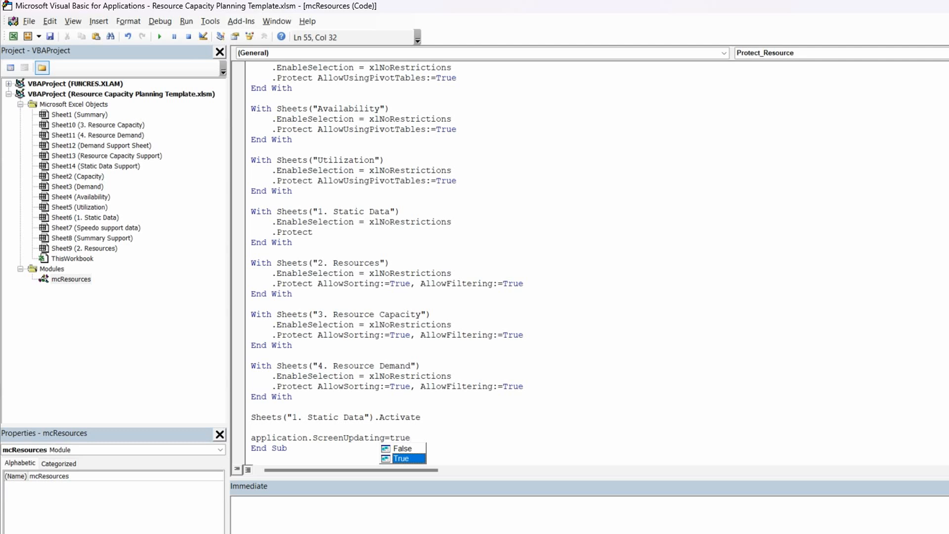
key("Return")
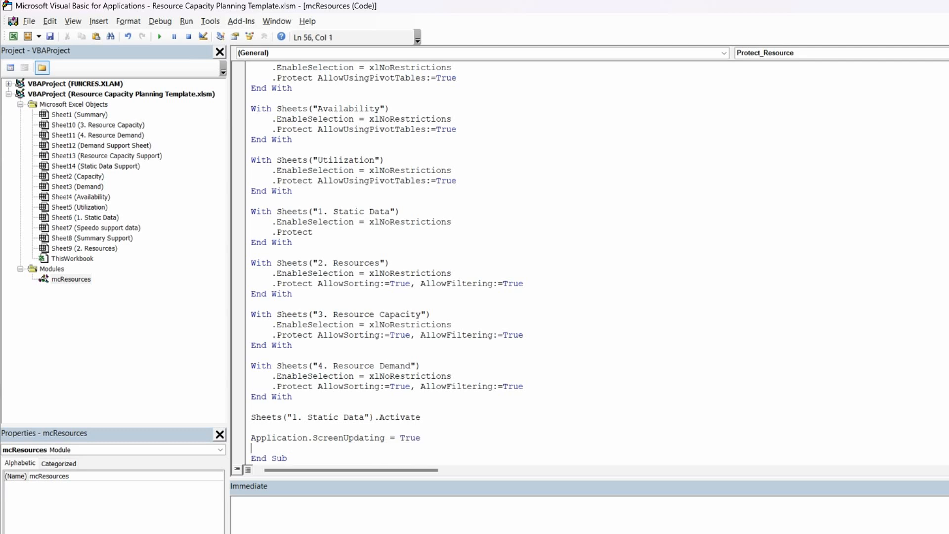
Begin a conditional below the ScreenUpdating line reading If rerefresh = False Then
left_click(444, 441)
key("Return")
type("If ")
type("ref")
key("BackSpace")
key("BackSpace")
key("BackSpace")
type("rerefresh = false")
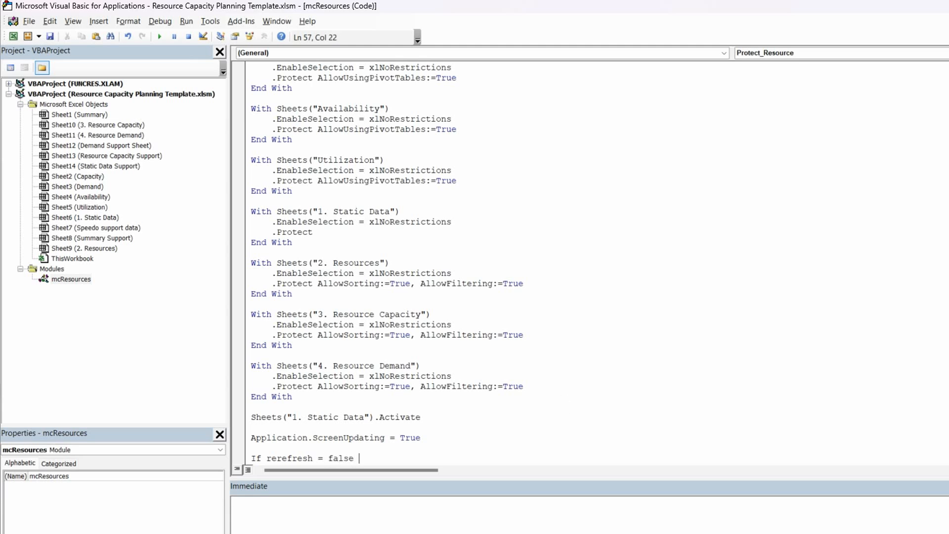
type(" then")
scroll(351, 301, "down", 1)
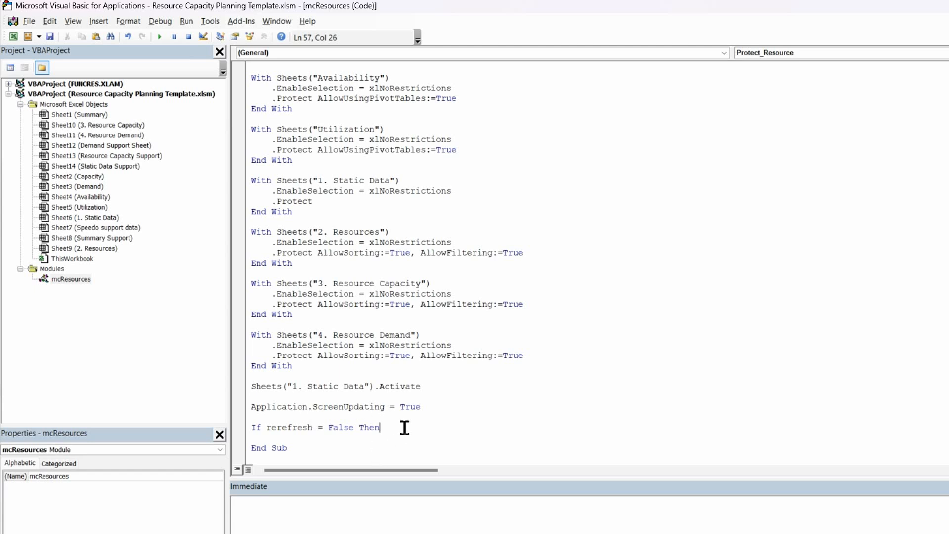
Add a MsgBox to the If line with the prompt "Resource Capacity Planner Protected"
type("msb")
key("BackSpace")
type("gbox")
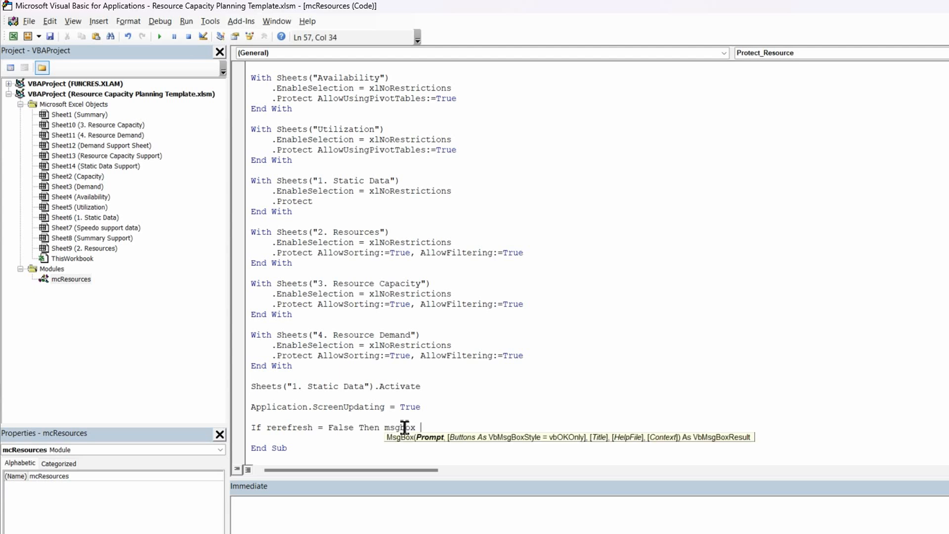
type(" \"Resource Capacity Pla")
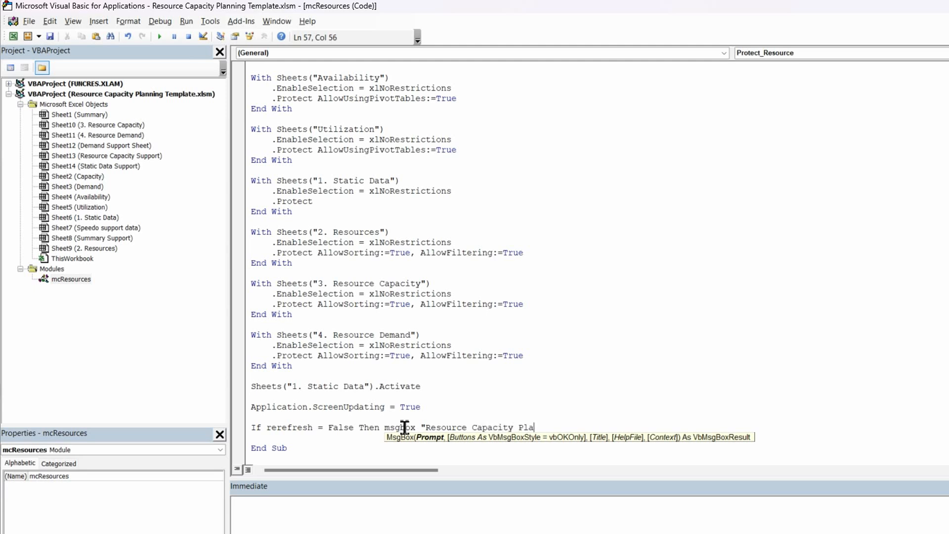
type("nner Protected\",")
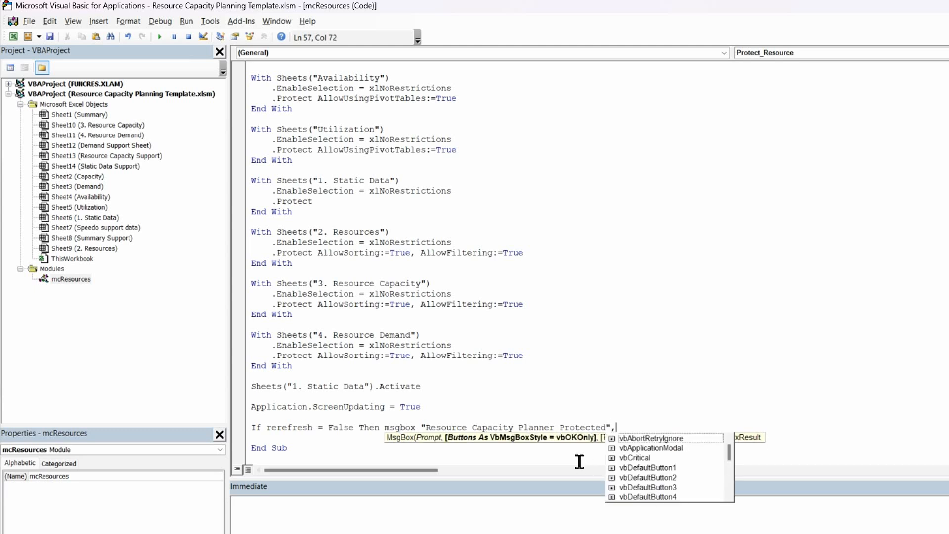
type("vb")
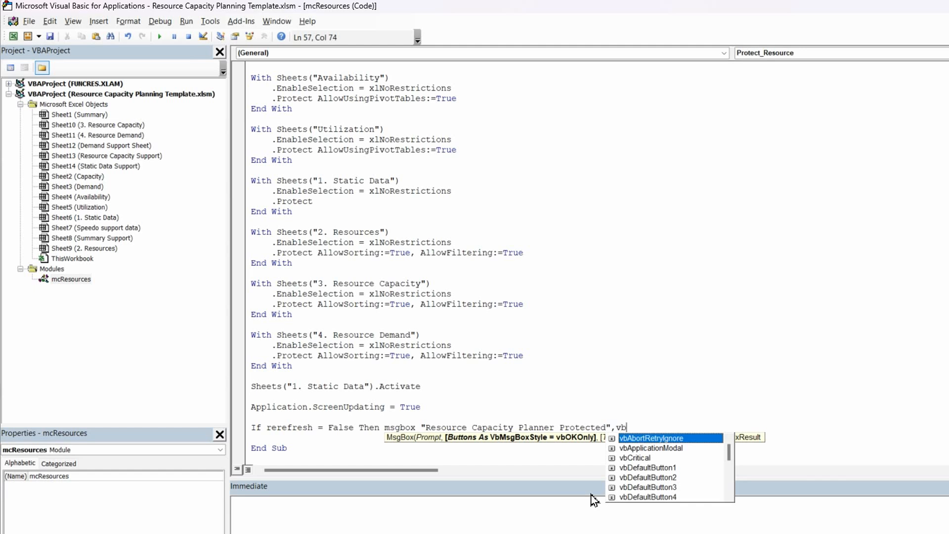
type("i")
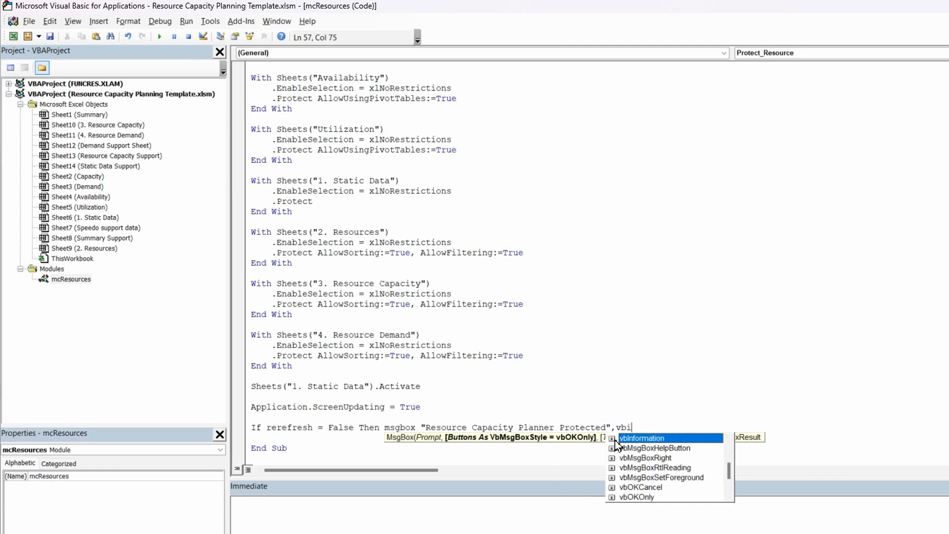
Give the MsgBox the vbInformation style and the title "Protection"
double_click(632, 440)
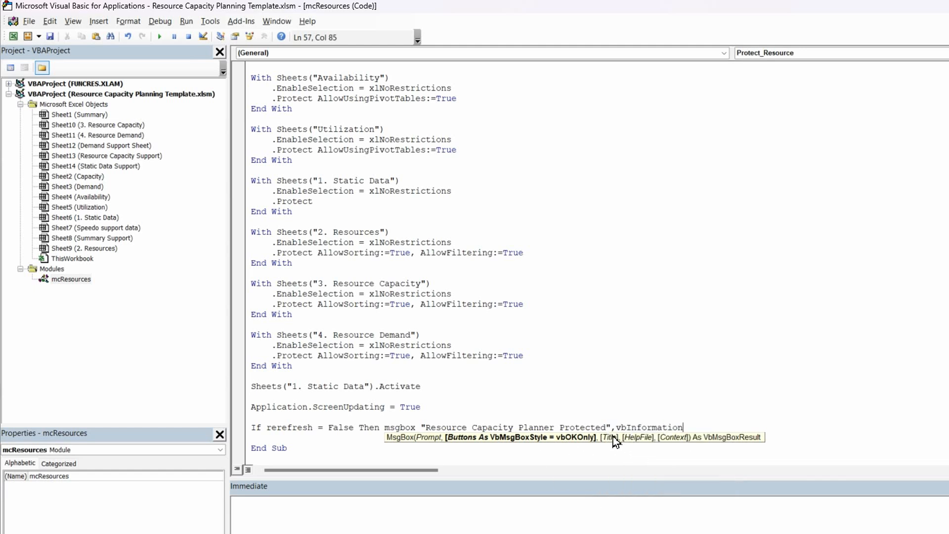
type(",")
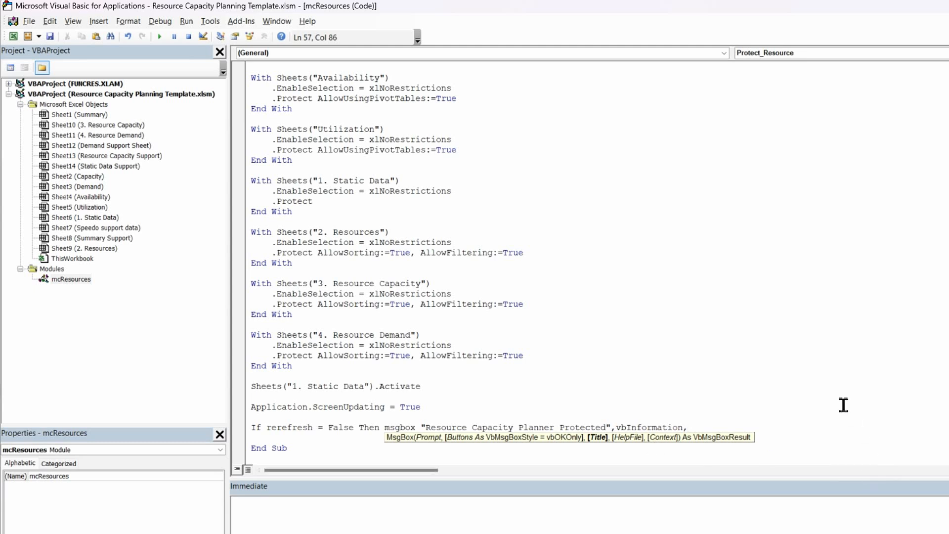
type("\"Protection\"")
left_click(688, 338)
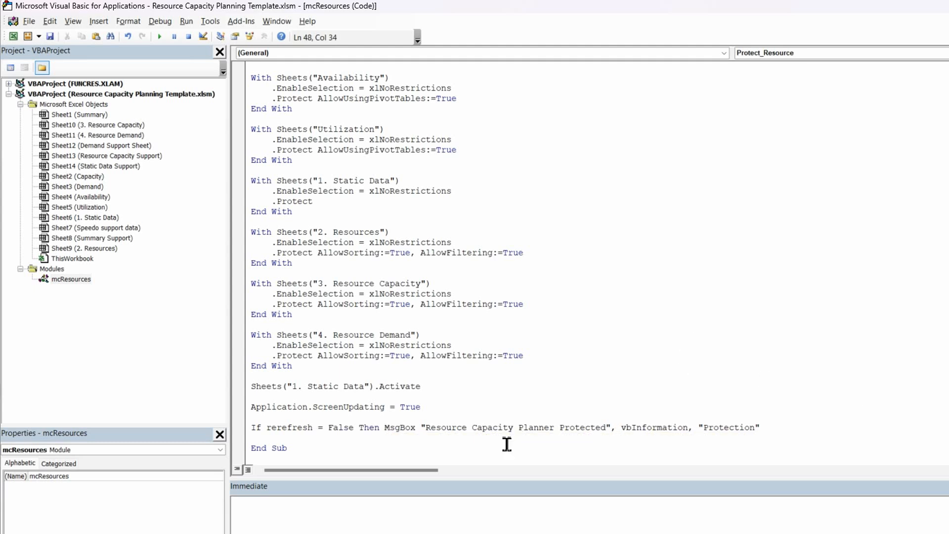
Compile the VBA project to check the Protect_Resource code
scroll(405, 460, "up", 7)
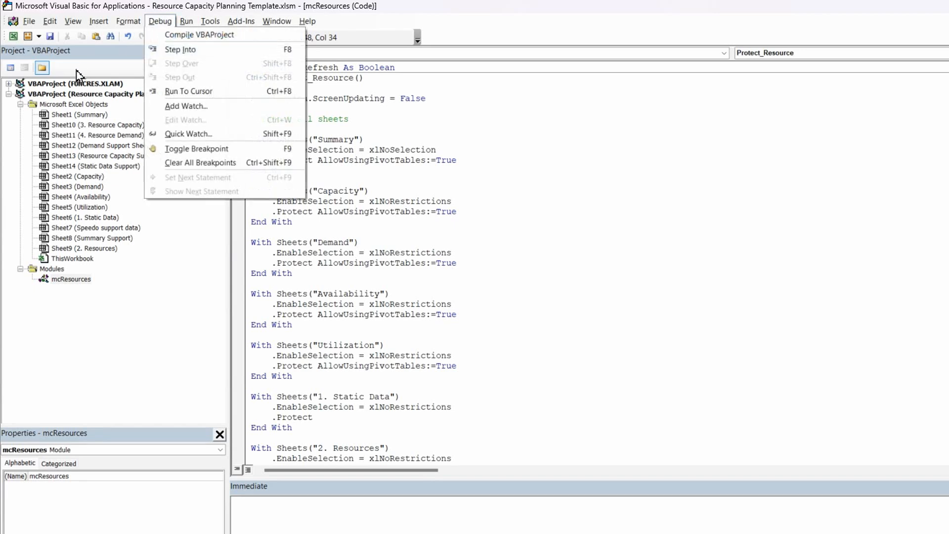
left_click(199, 34)
left_click(337, 191)
Step through Protect_Resource line by line from its start to the final If statement
left_click(278, 90)
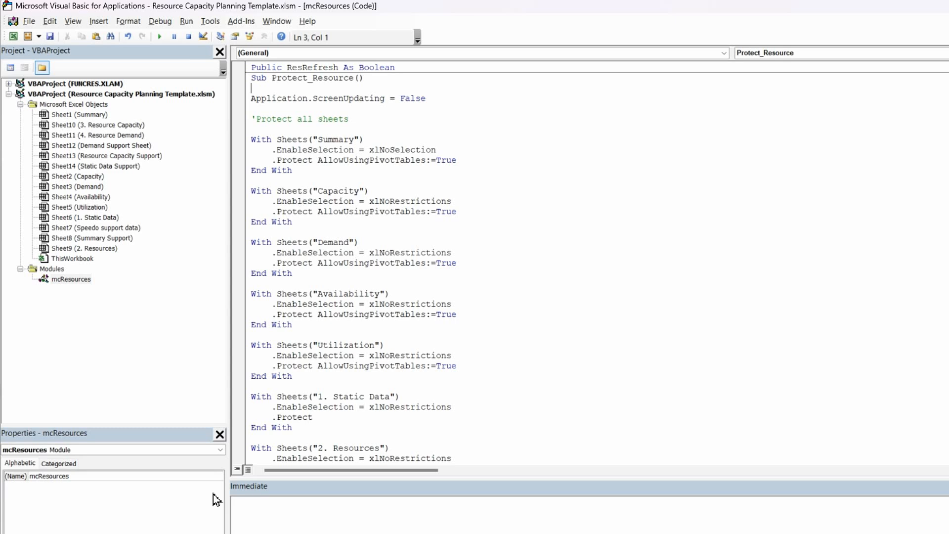
key("F8")
key("F8")
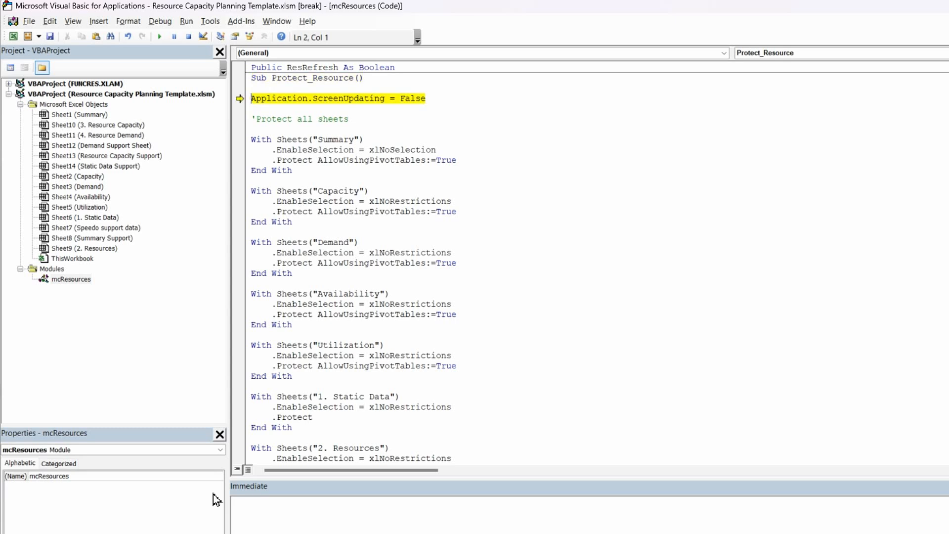
key("F8")
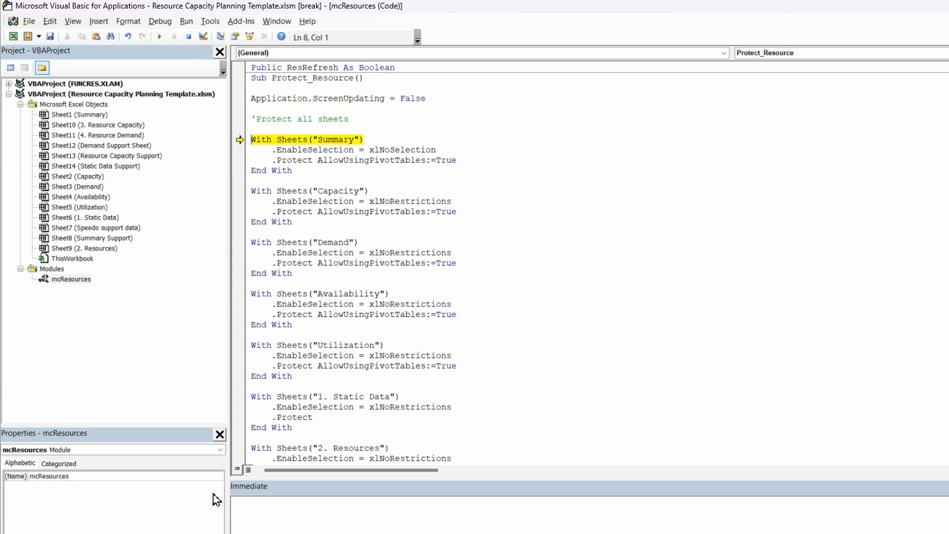
key("F8")
key("F8")
key("F8")
key("F8")
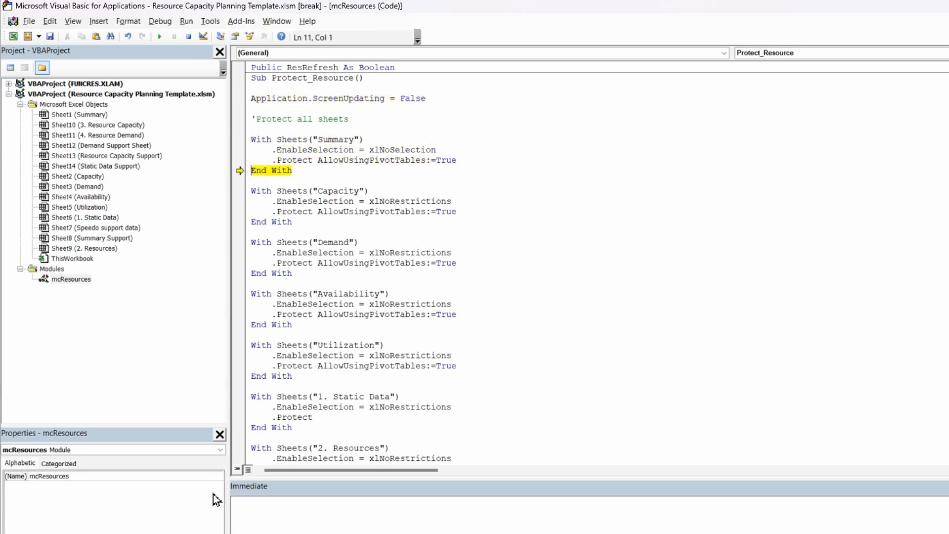
key("F8")
key("F8")
key("F8")
key("F8")
key("F8")
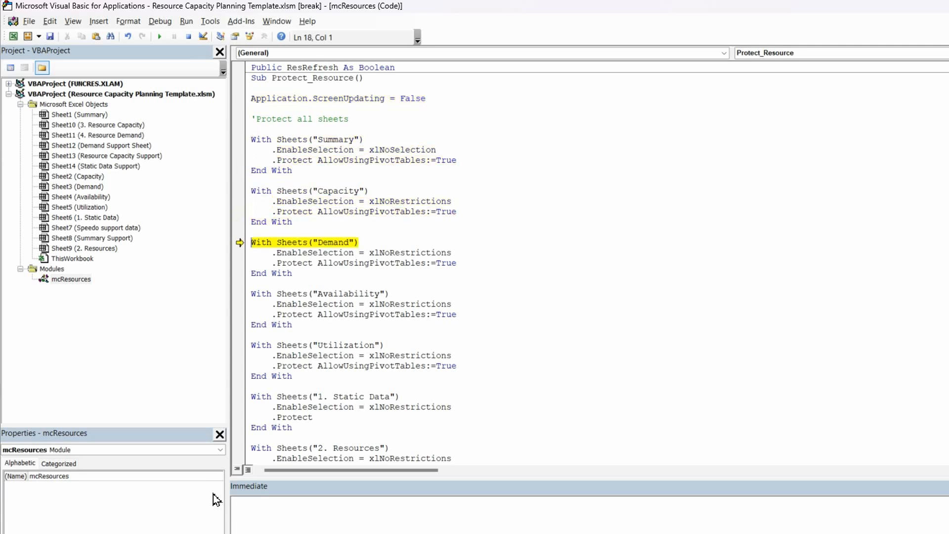
key("F8")
key("F8")
key("F8")
key("F8")
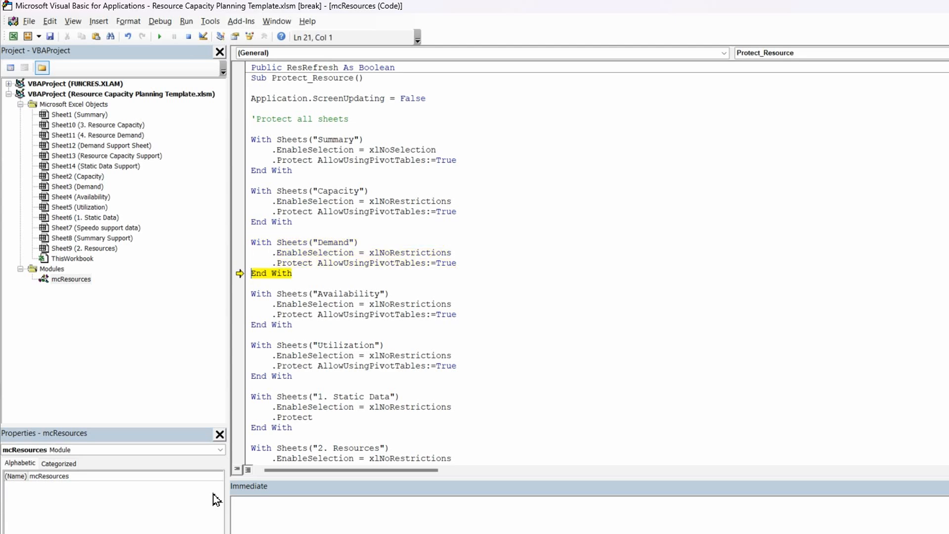
key("F8")
key("F8")
key("F8")
key("F8")
key("F8")
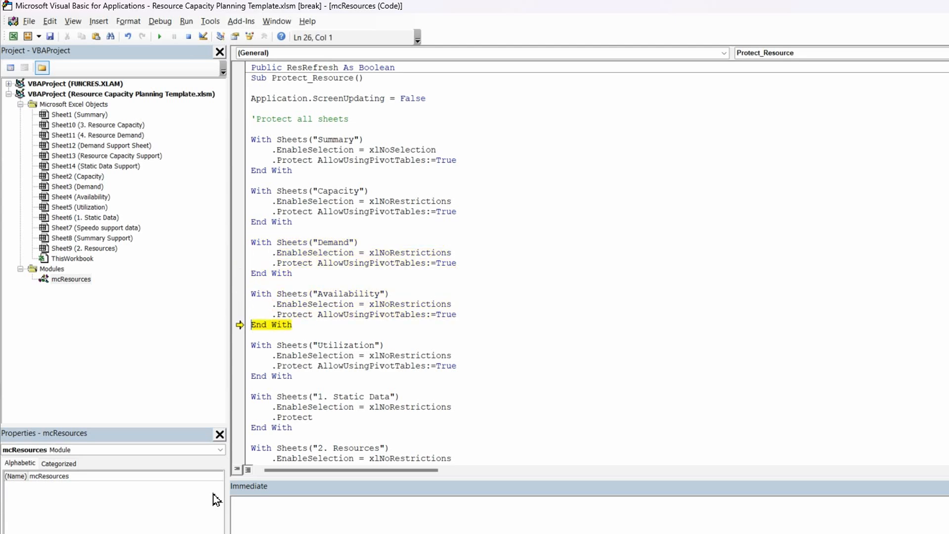
key("F8")
key("F8")
key("F8")
key("F8")
key("F8")
key("F8")
key("F8")
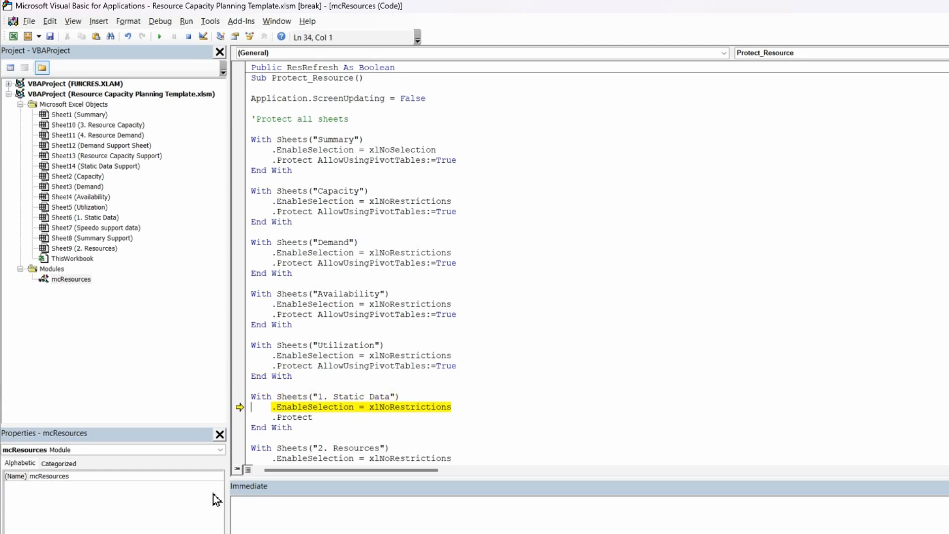
key("F8")
key("F8")
key("F8")
key("F8")
key("F8")
key("F8")
key("F8")
key("F8")
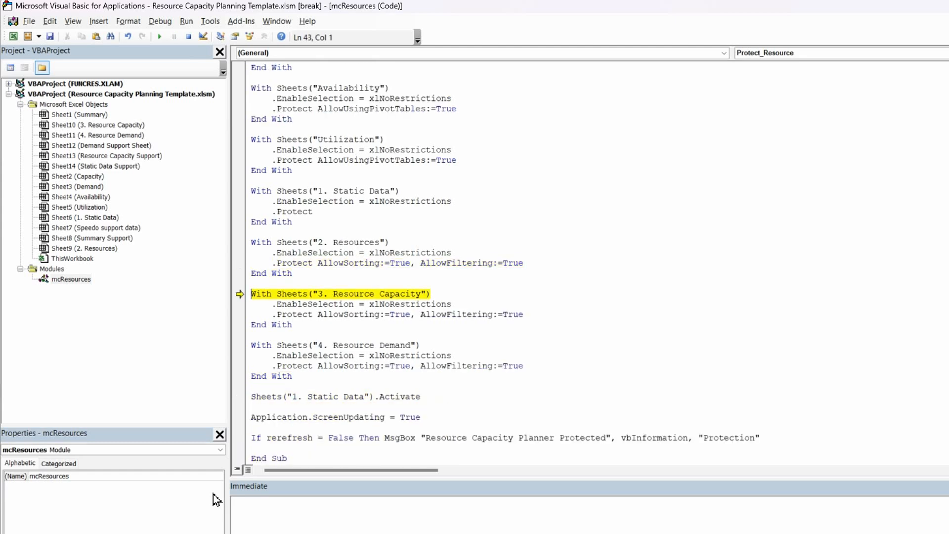
key("F8")
key("F8")
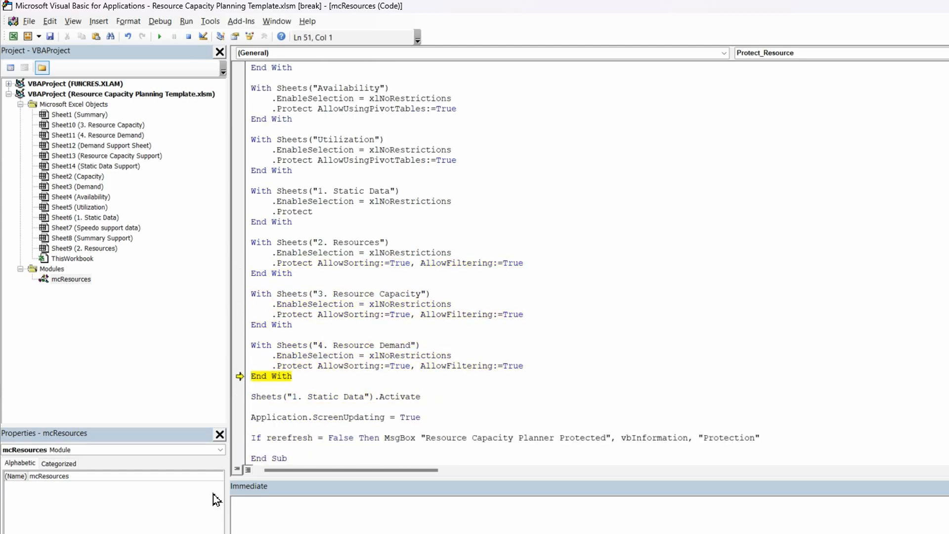
key("F8")
key("F8")
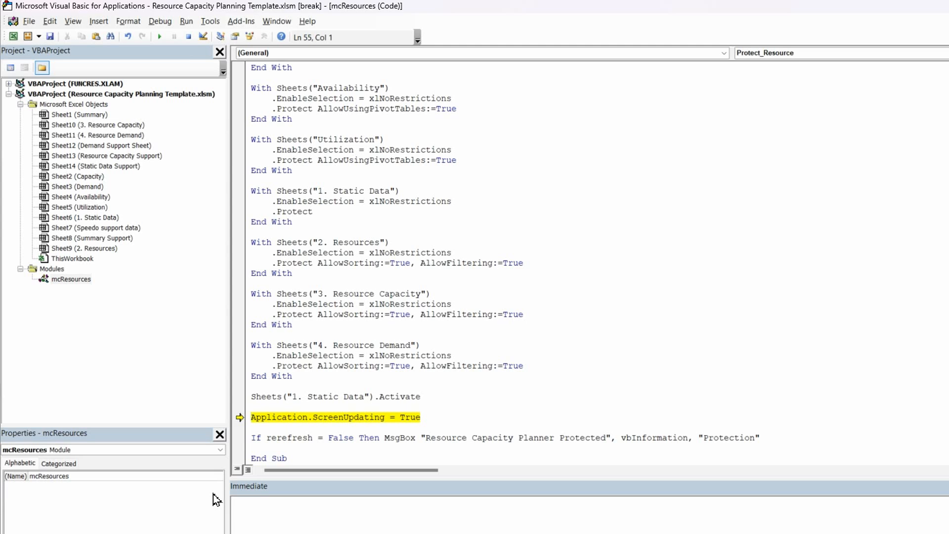
key("F8")
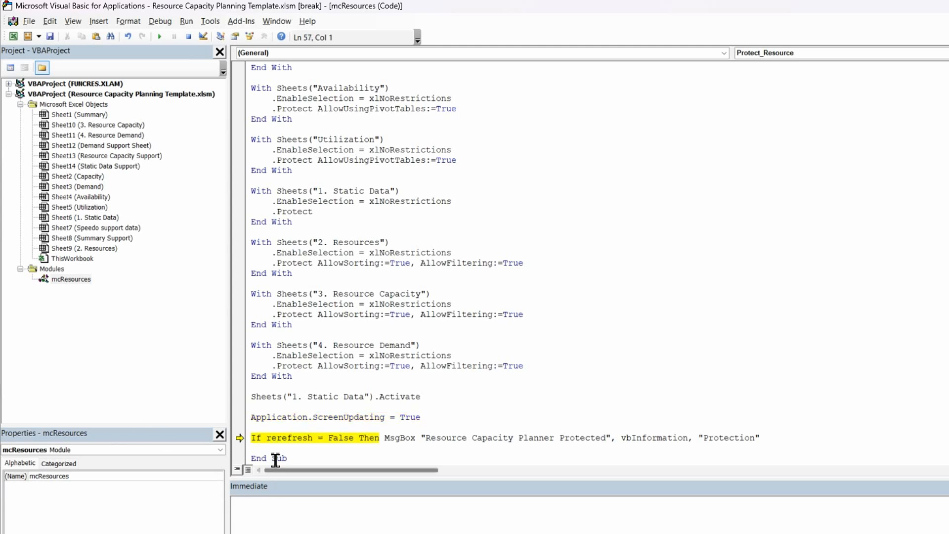
Check the variable in the final If statement against the public declaration and correct its name to ResRefresh
mouse_move(299, 437)
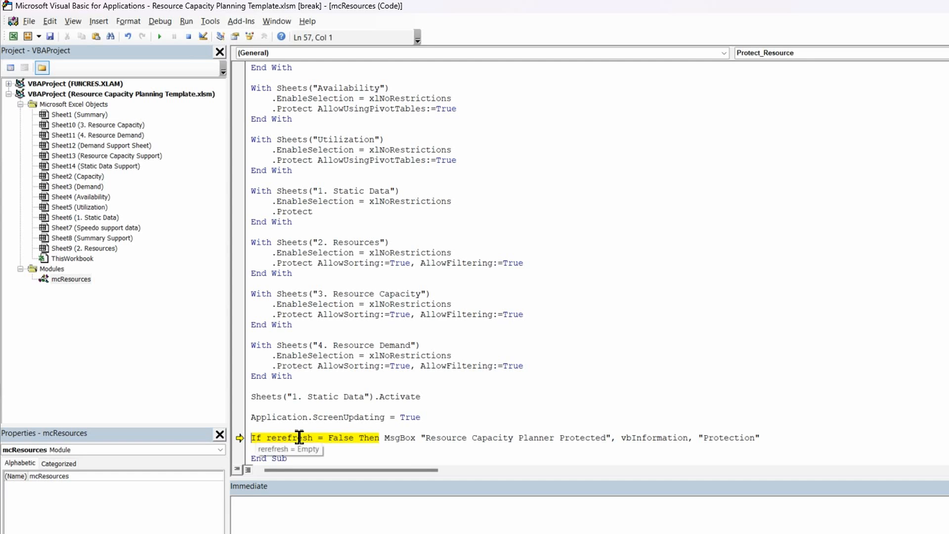
scroll(300, 441, "up", 6)
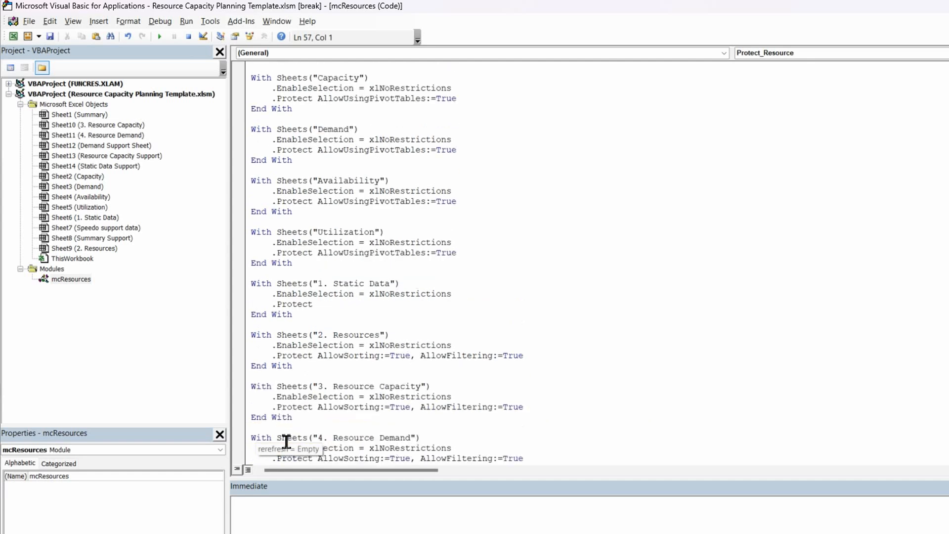
scroll(286, 441, "up", 1)
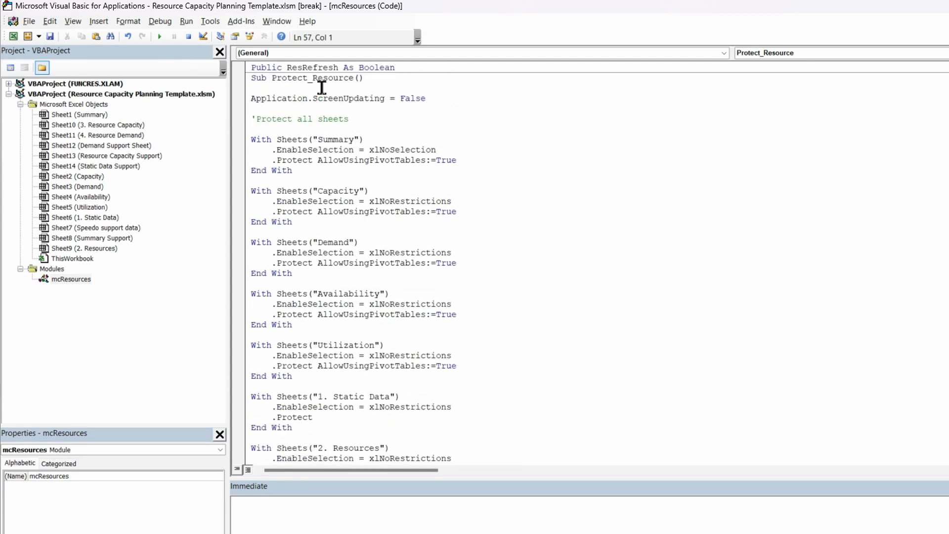
scroll(340, 396, "down", 3)
scroll(339, 396, "down", 3)
mouse_move(275, 458)
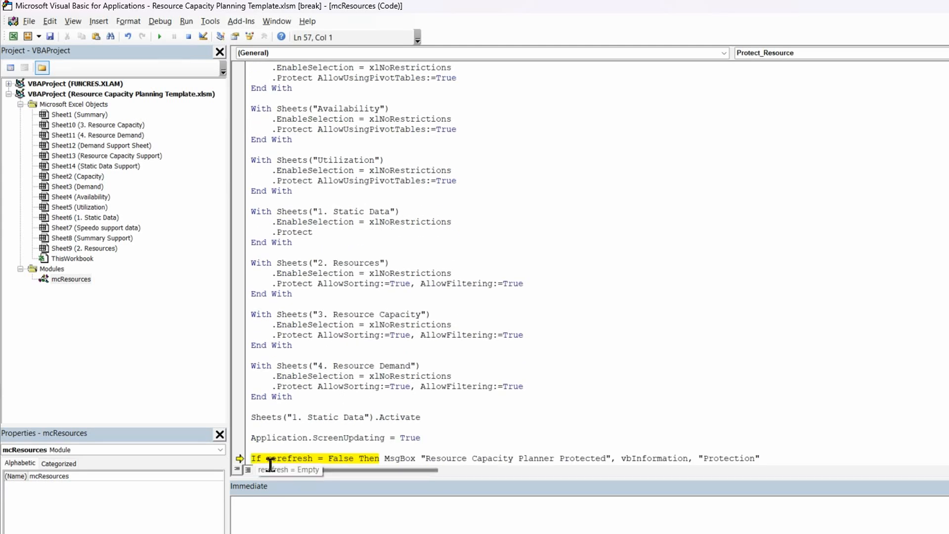
left_click(277, 458)
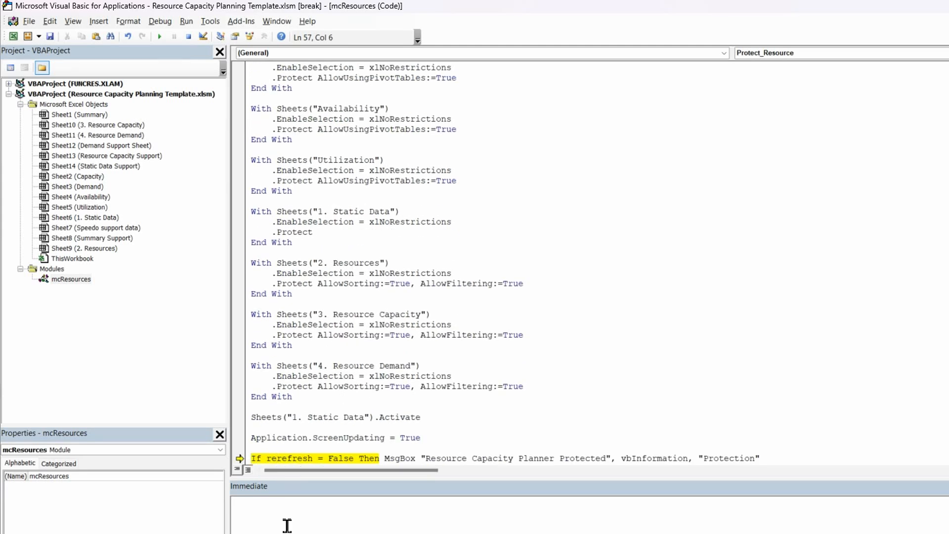
type("s")
left_click(316, 447)
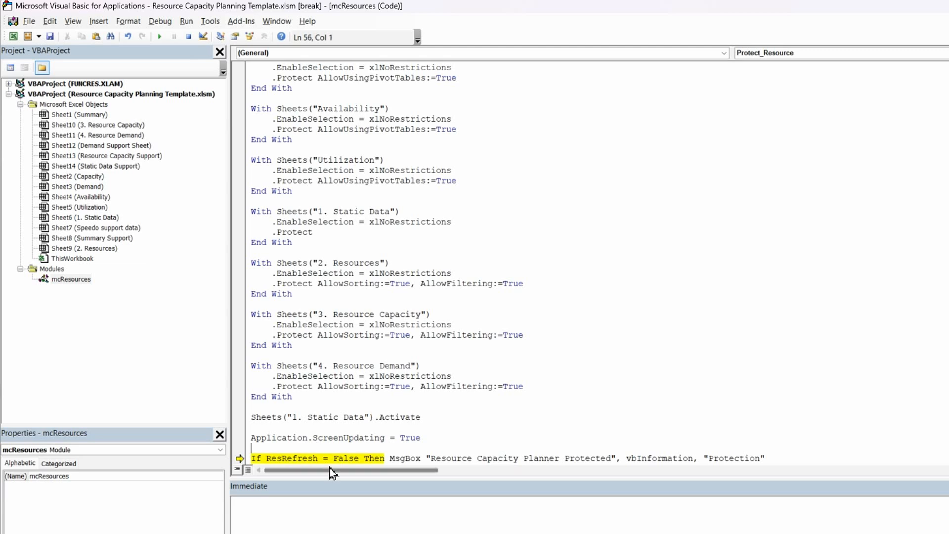
Execute the remaining lines of Protect_Resource through End Sub and acknowledge the Protection message
scroll(364, 420, "down", 1)
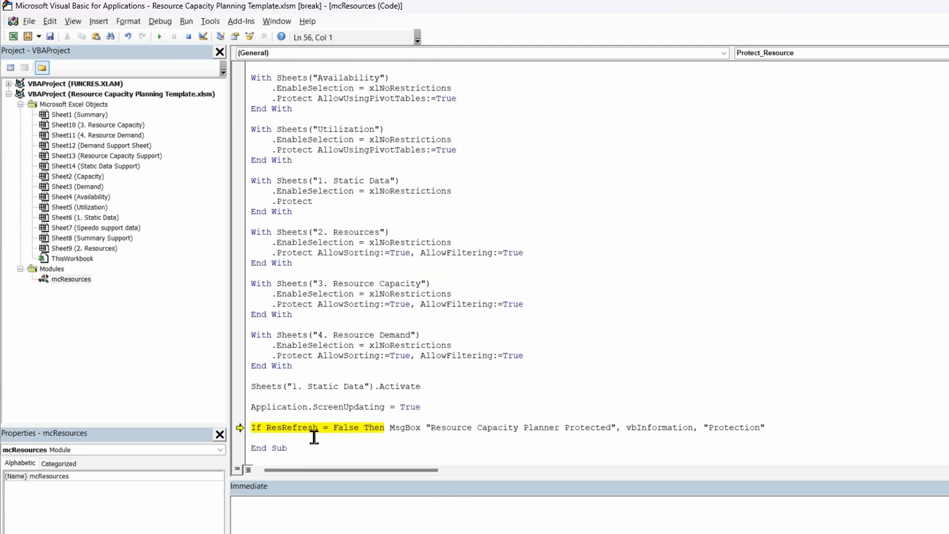
key("F8")
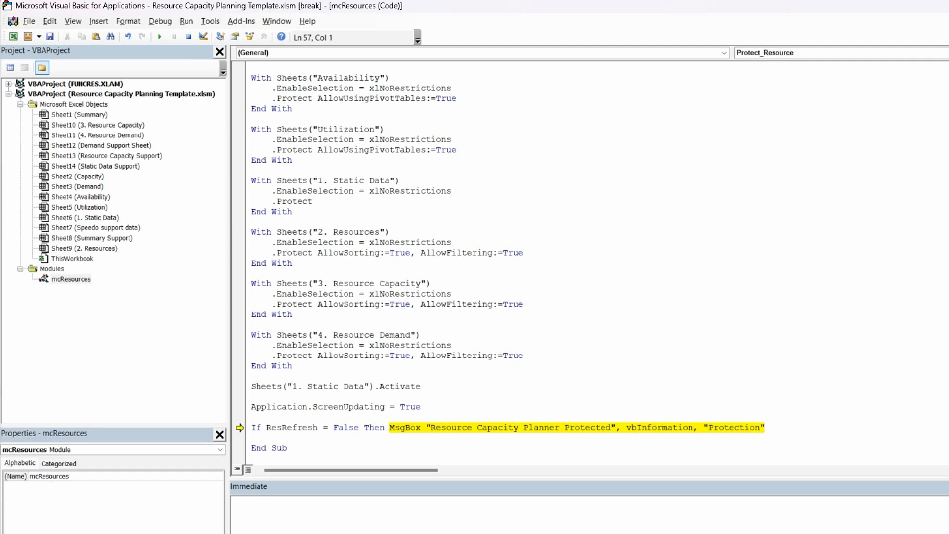
key("F8")
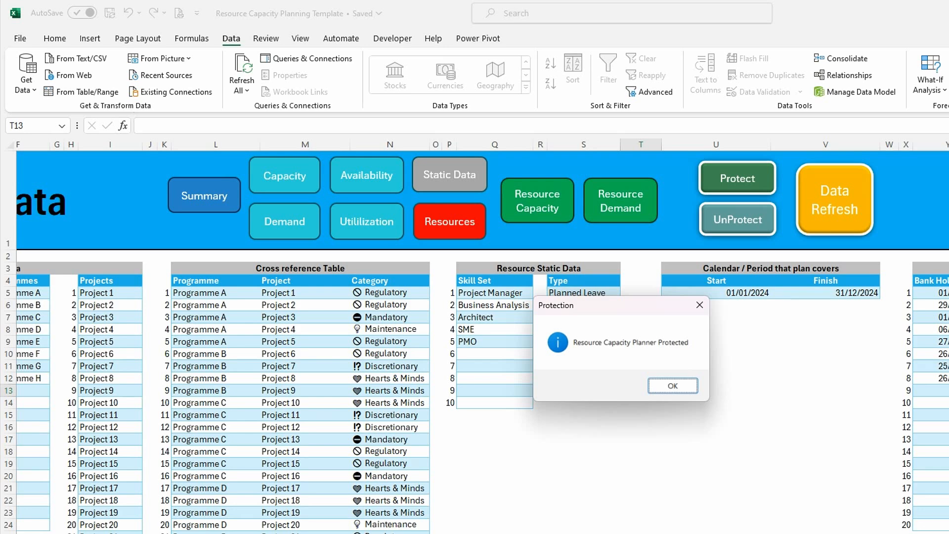
left_click(665, 387)
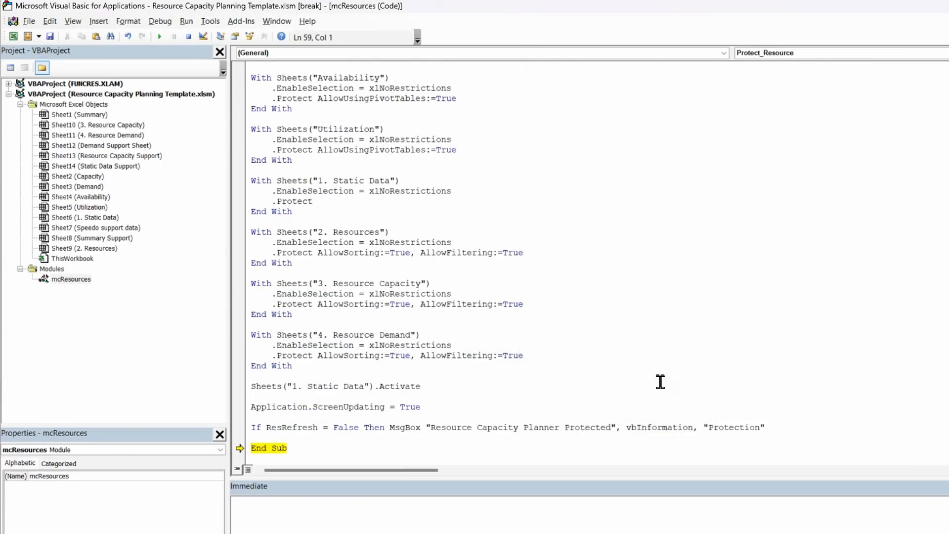
key("F8")
left_click(629, 202)
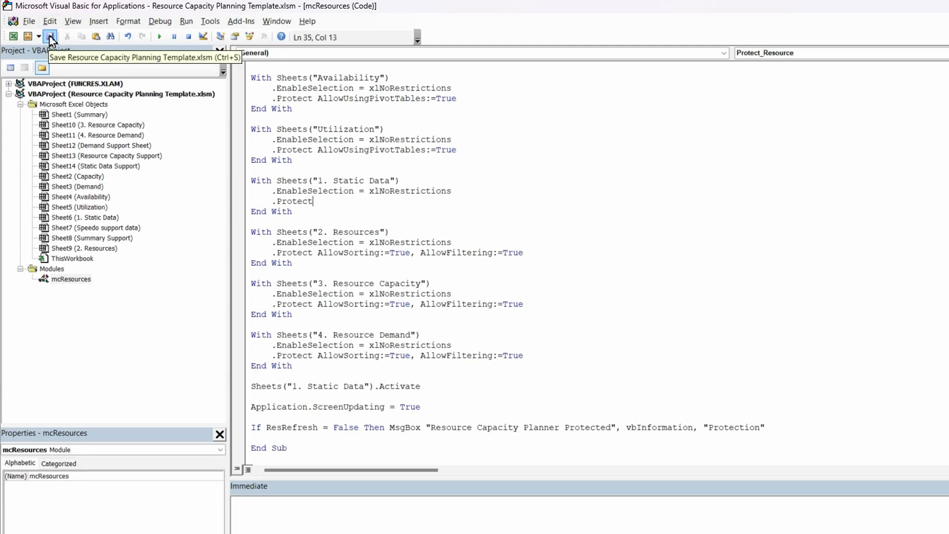
Switch to the Excel workbook and test cell selection in the empty area of the 1. Static Data sheet
left_click(19, 34)
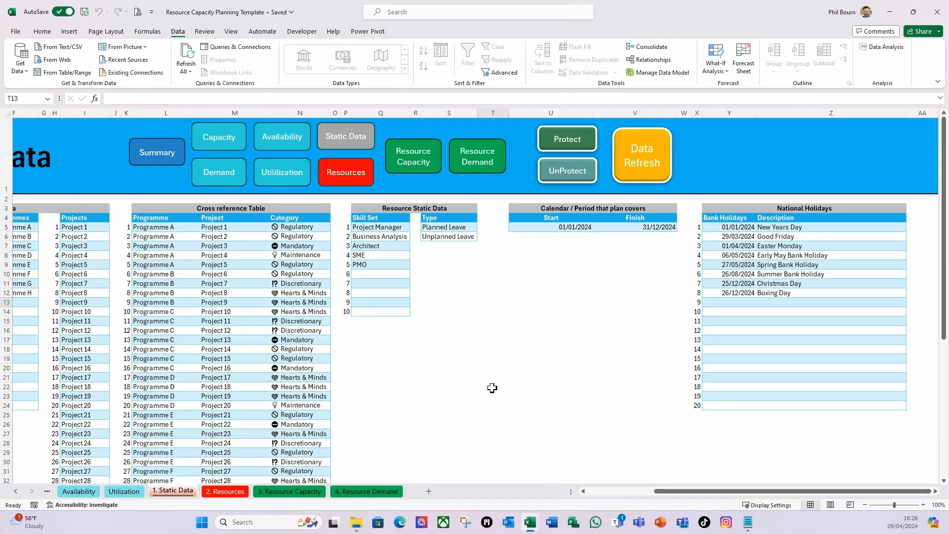
left_click(526, 320)
left_click_drag(399, 331, 589, 413)
left_click(599, 376)
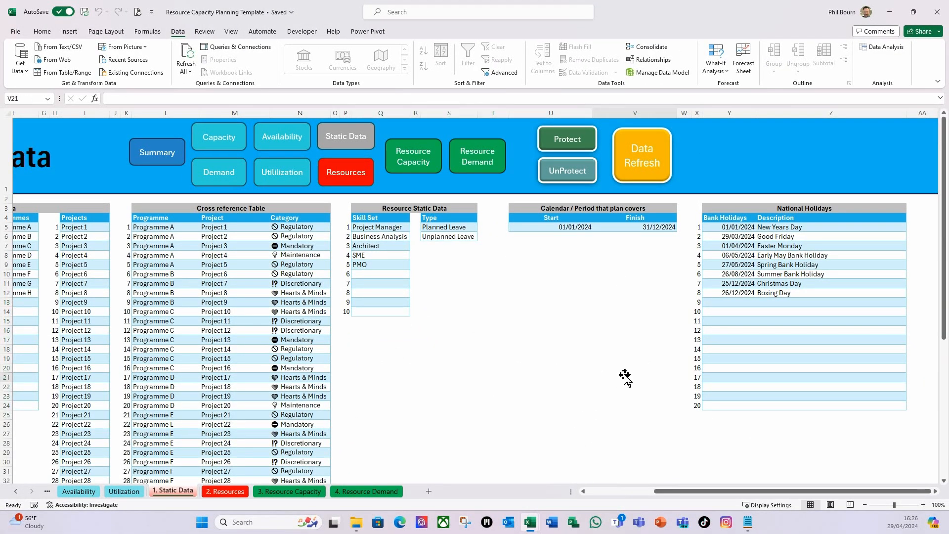
left_click_drag(538, 322, 457, 302)
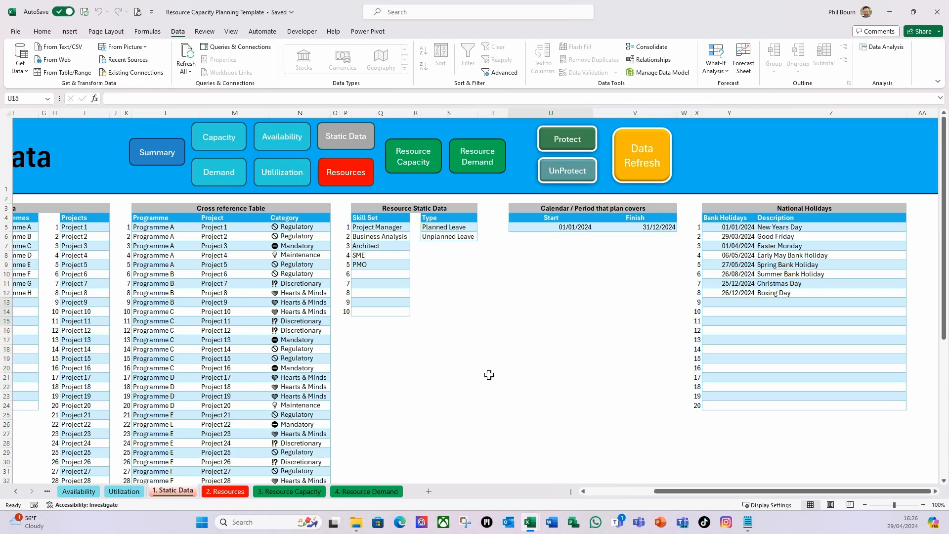
Test the protection of the 3. Resource Capacity sheet by trying to delete the Total Capacity formula in L9
left_click(293, 492)
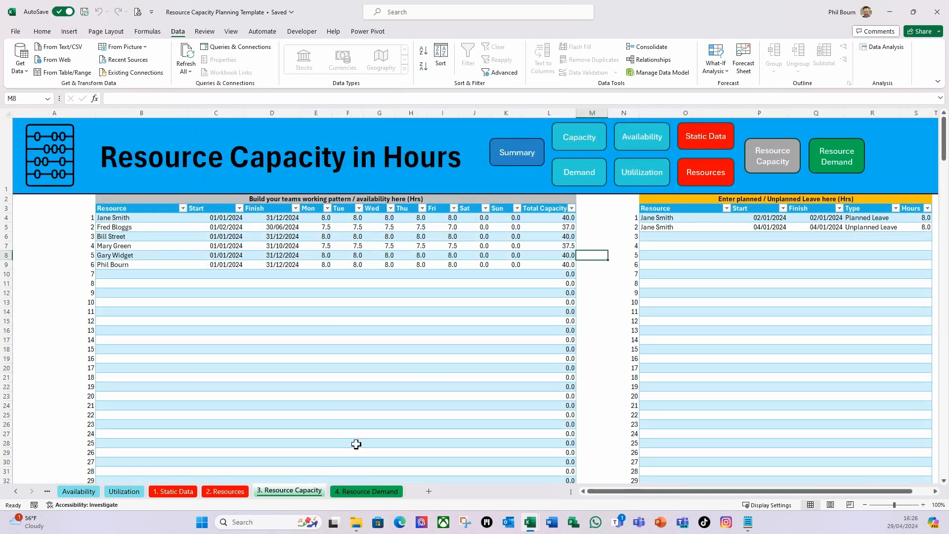
left_click(360, 365)
left_click(290, 330)
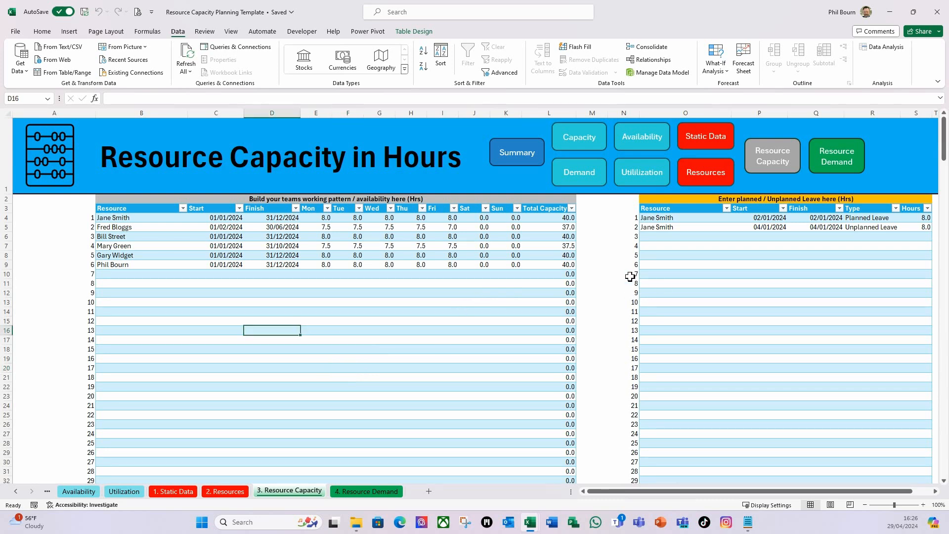
left_click(570, 267)
key("Delete")
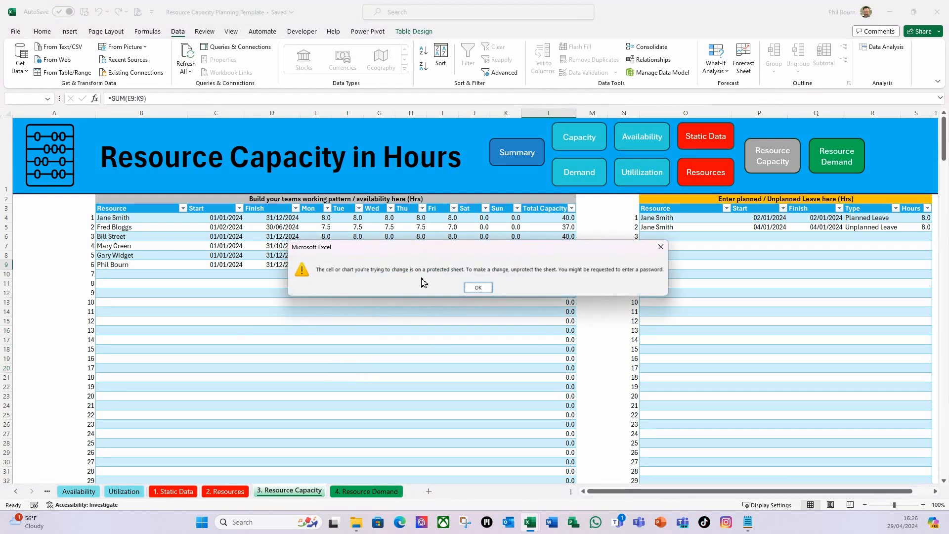
left_click(478, 287)
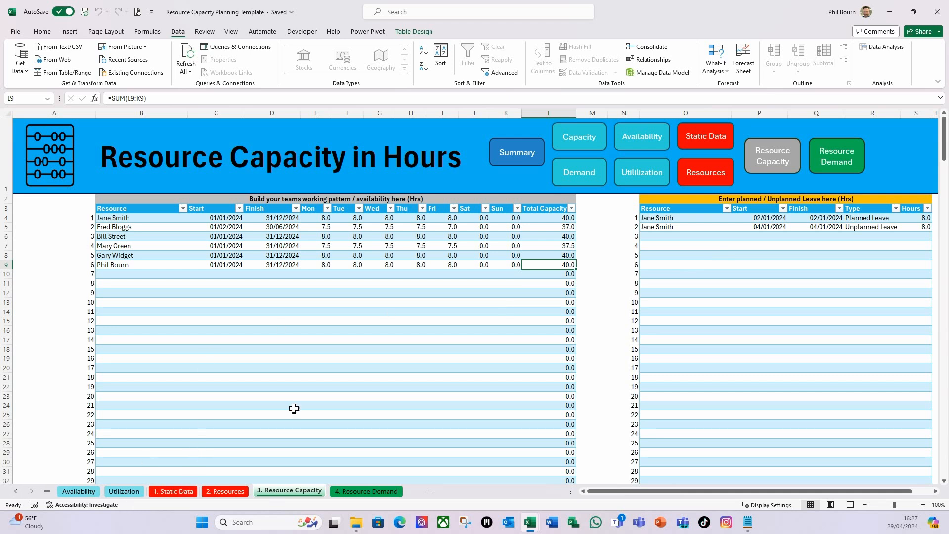
View the Summary sheet and test the Capacity sheet's protection by trying to open the Business Analysis value in F8
left_click(529, 154)
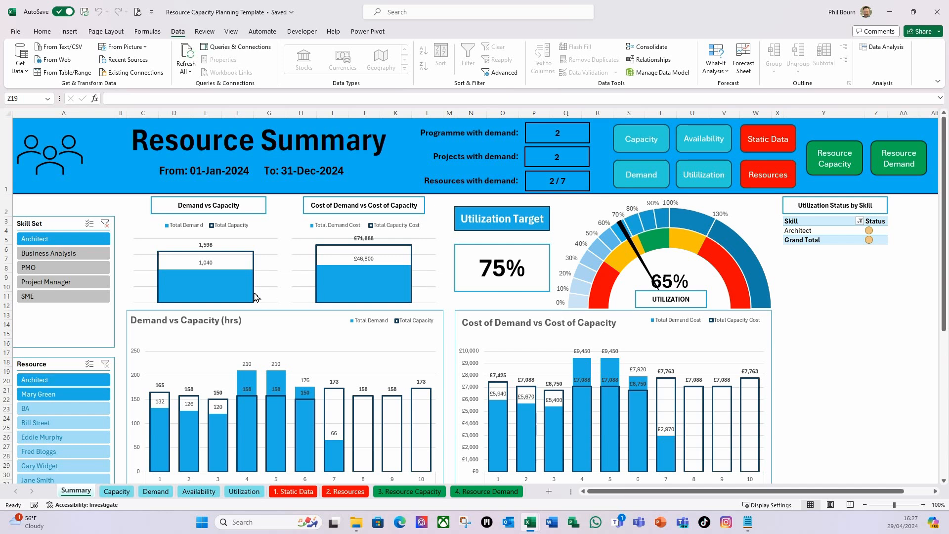
left_click(115, 491)
double_click(341, 316)
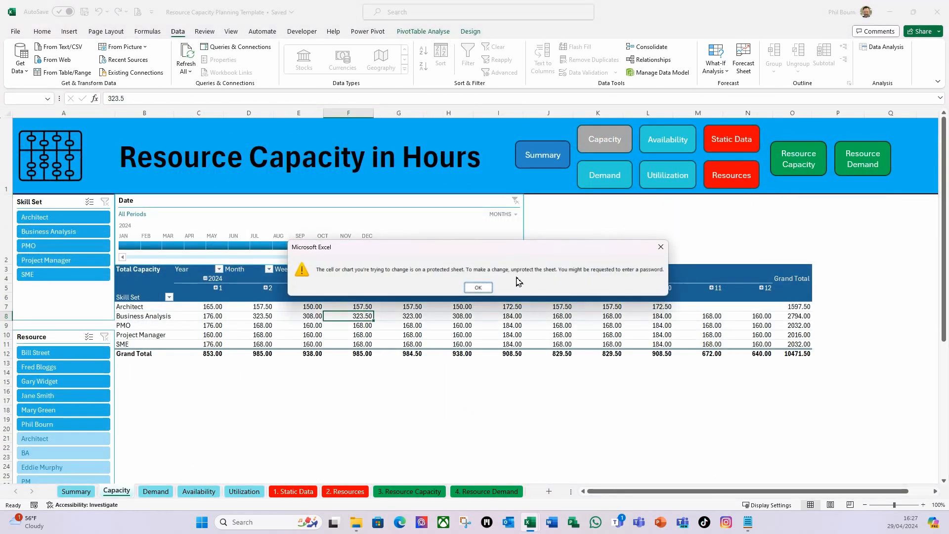
left_click(478, 286)
Test the protection of the 2. Resources sheet by trying to enter text in H14 and edit the title in B1
left_click(345, 491)
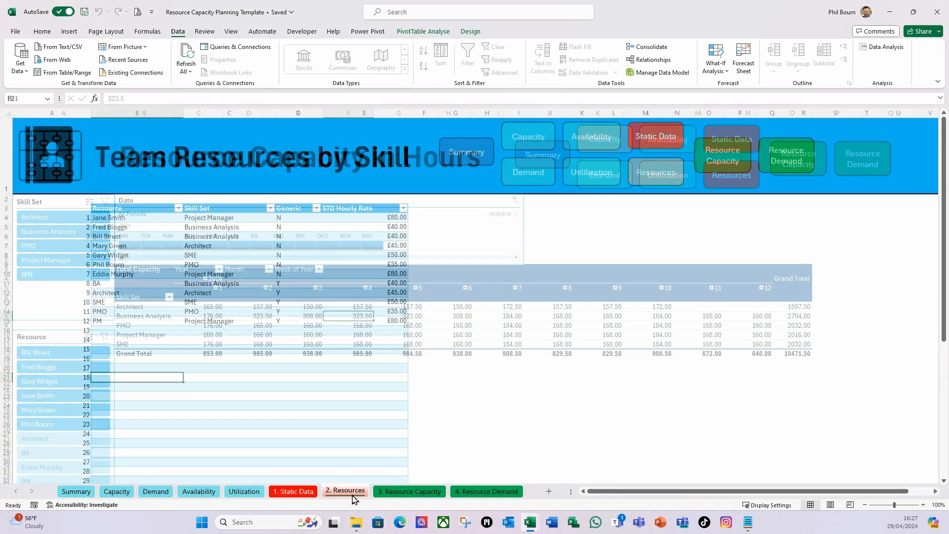
left_click(477, 314)
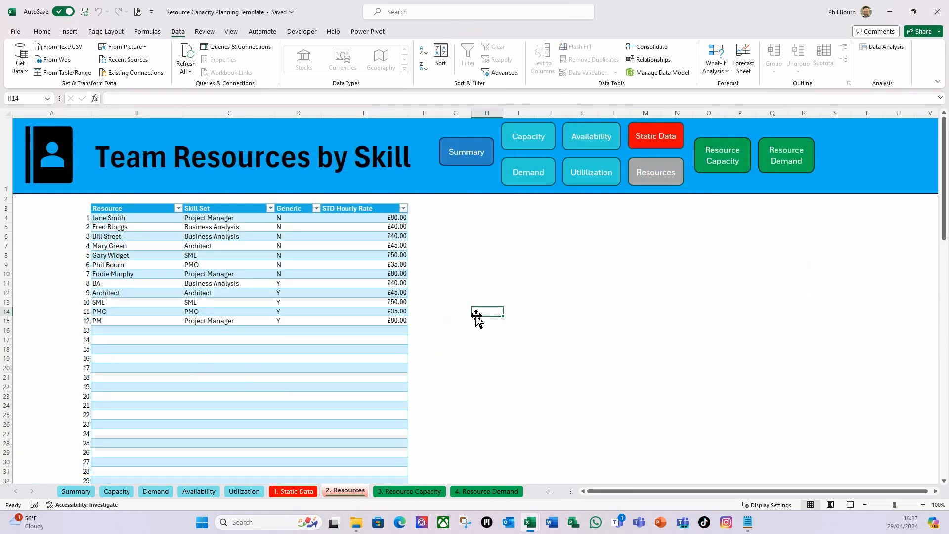
key("d")
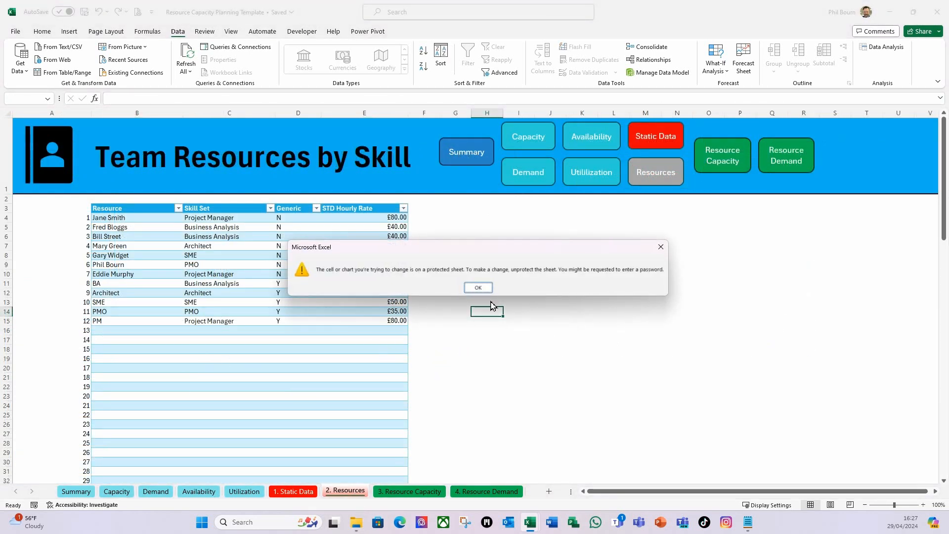
left_click(486, 289)
left_click(212, 340)
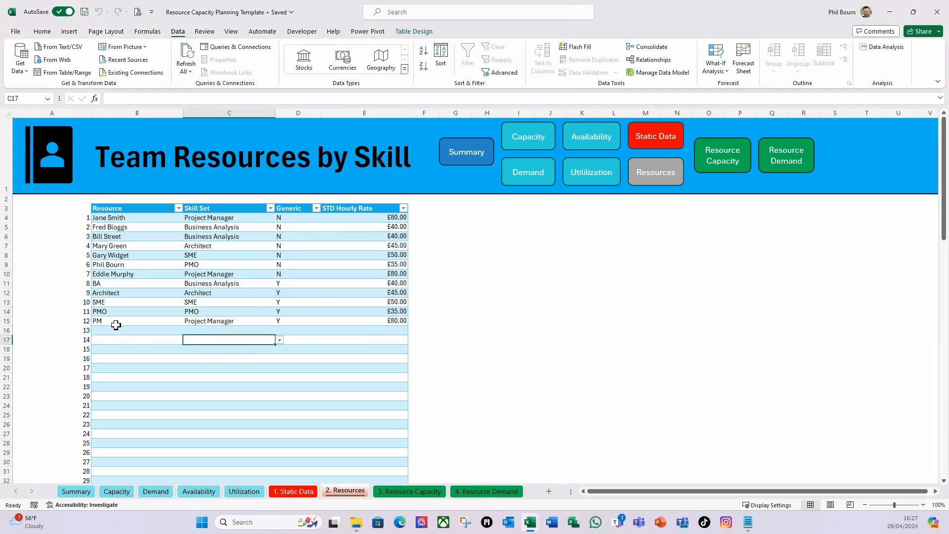
left_click(116, 321)
double_click(118, 163)
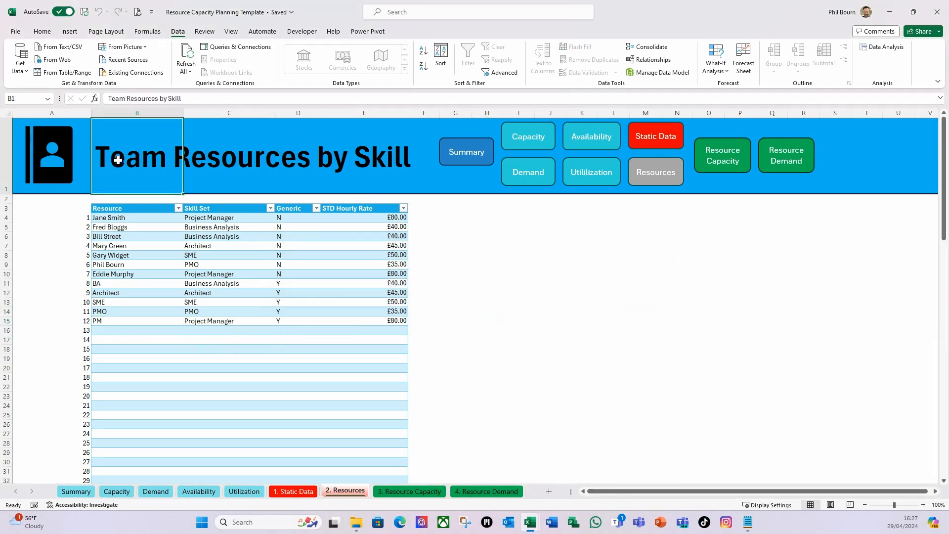
left_click(482, 291)
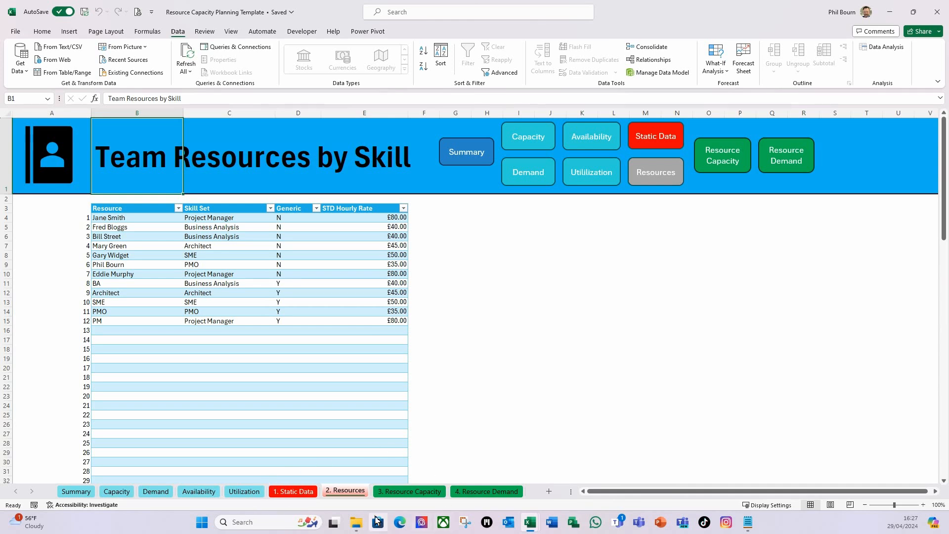
Switch to the Visual Basic editor and start a new procedure named UnProtect_Resource below the end of Protect_Resource
mouse_move(530, 524)
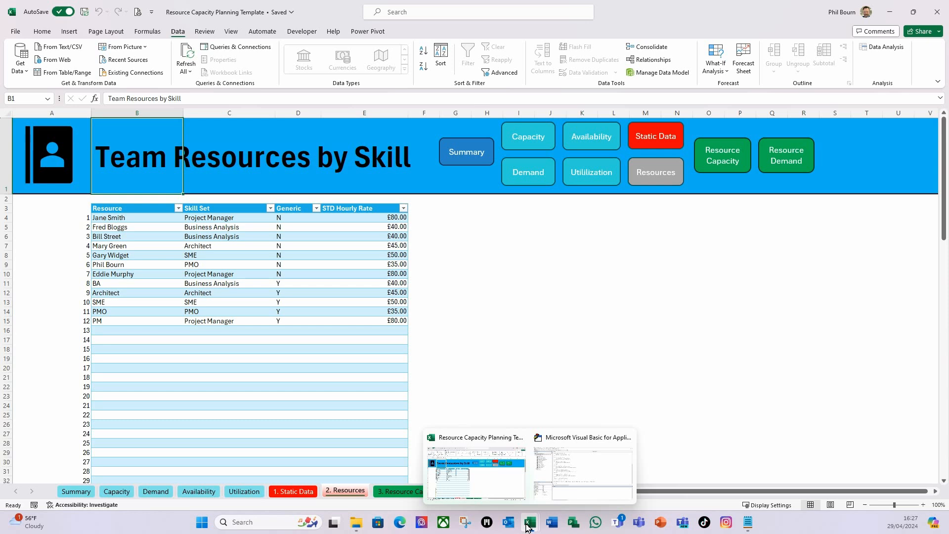
left_click(577, 472)
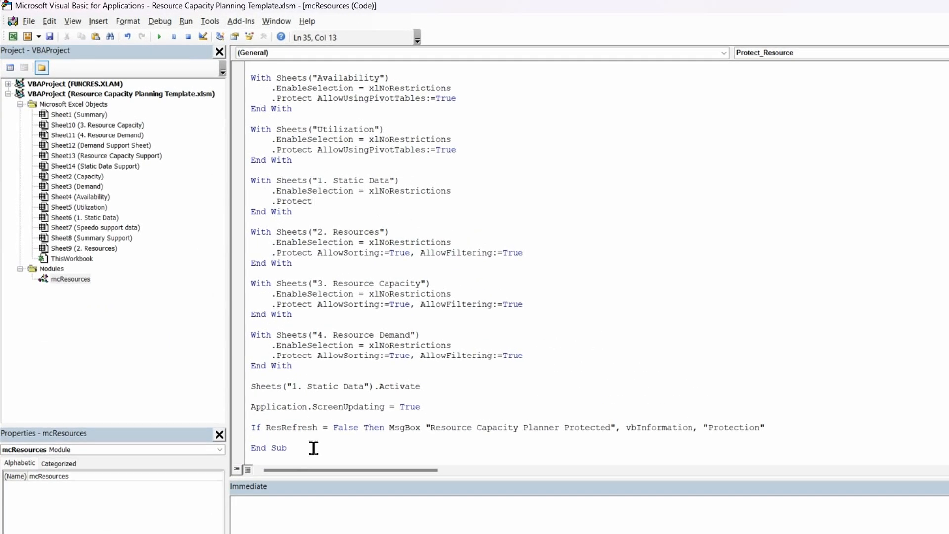
scroll(328, 277, "up", 7)
scroll(349, 297, "down", 7)
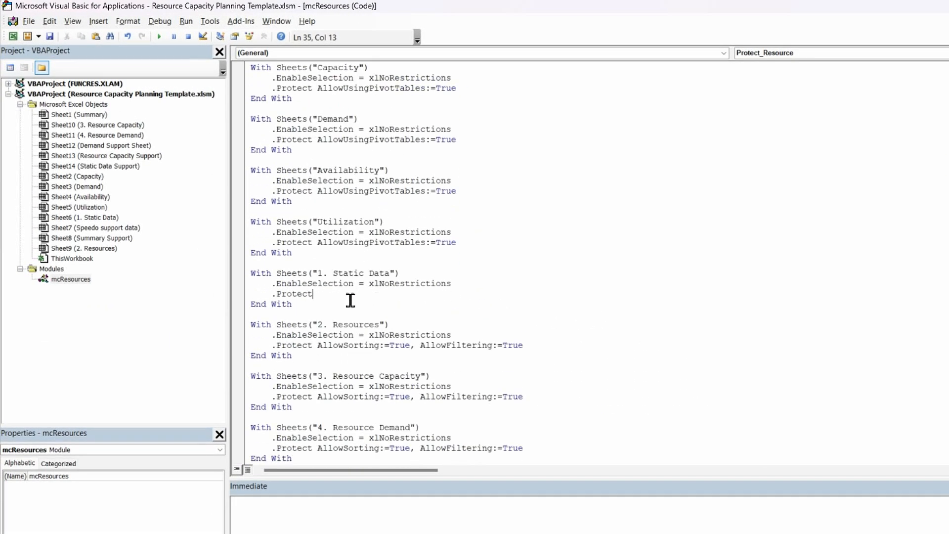
left_click(313, 450)
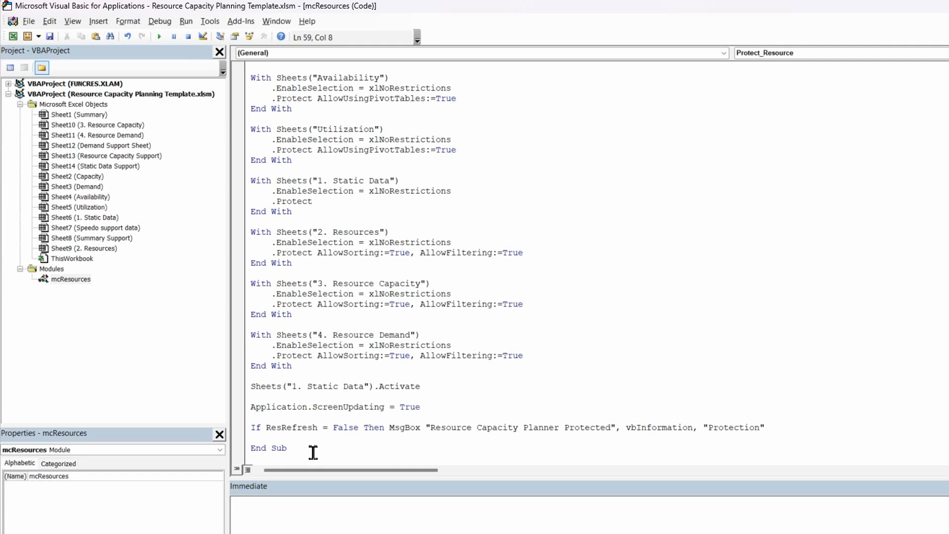
key("Return")
key("Return")
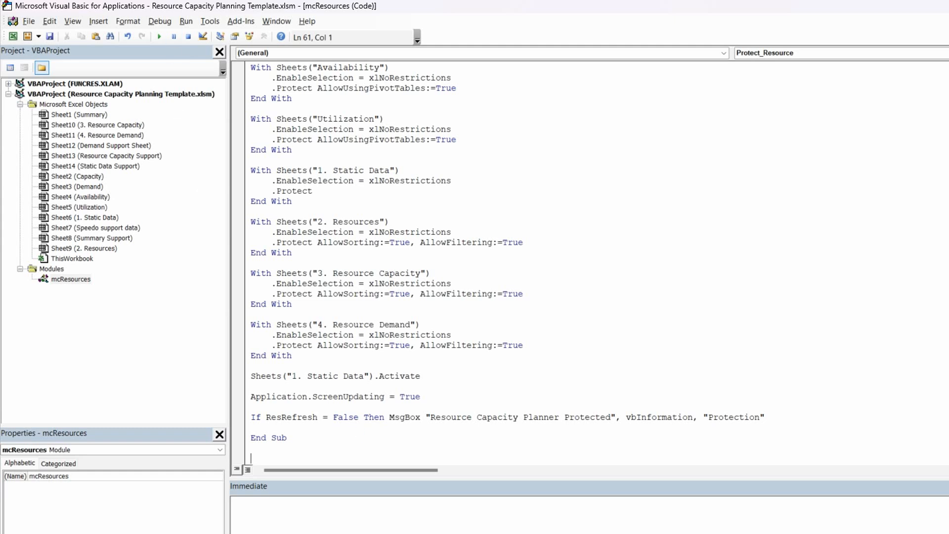
type("sub UnProtect_Resource")
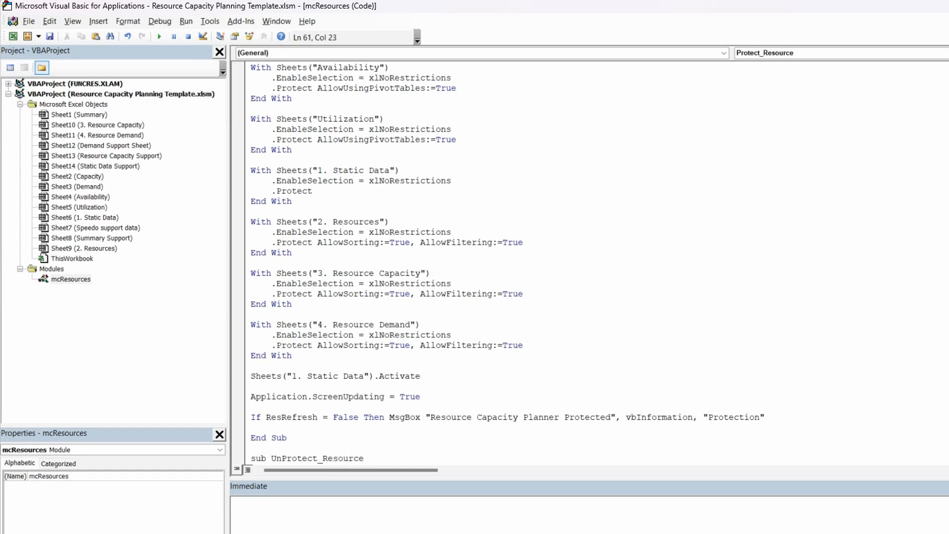
key("Return")
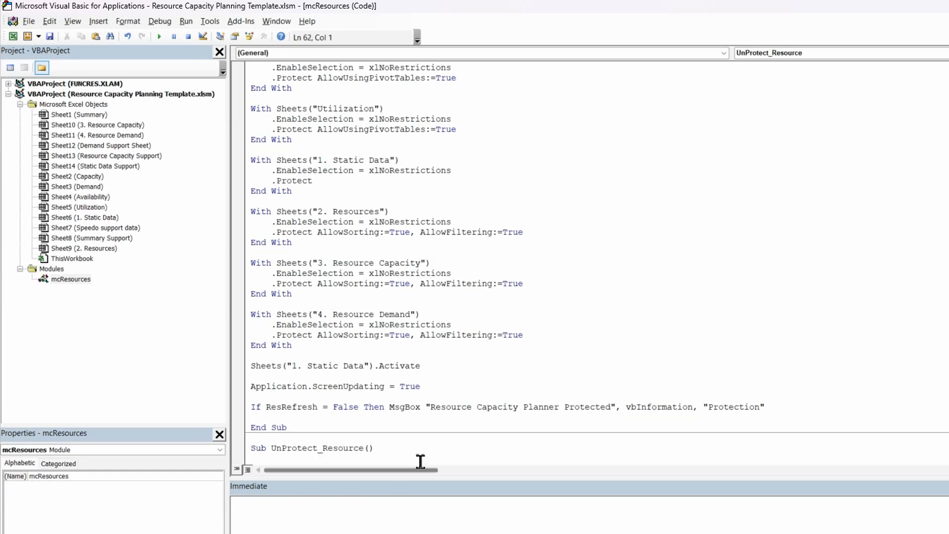
Declare the variable mySheet As Worksheet at the start of UnProtect_Resource
scroll(418, 433, "down", 1)
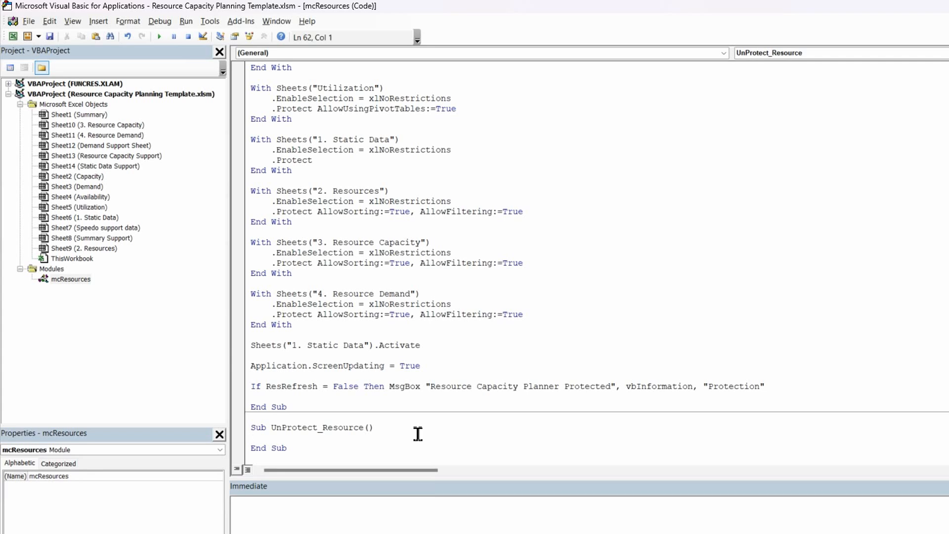
key("Return")
key("Return")
type("ySheet as ")
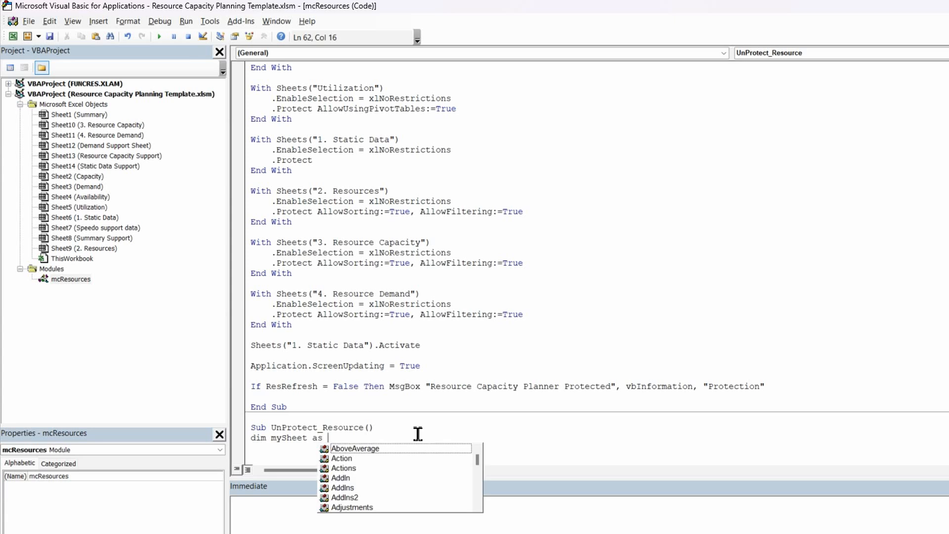
type("wo")
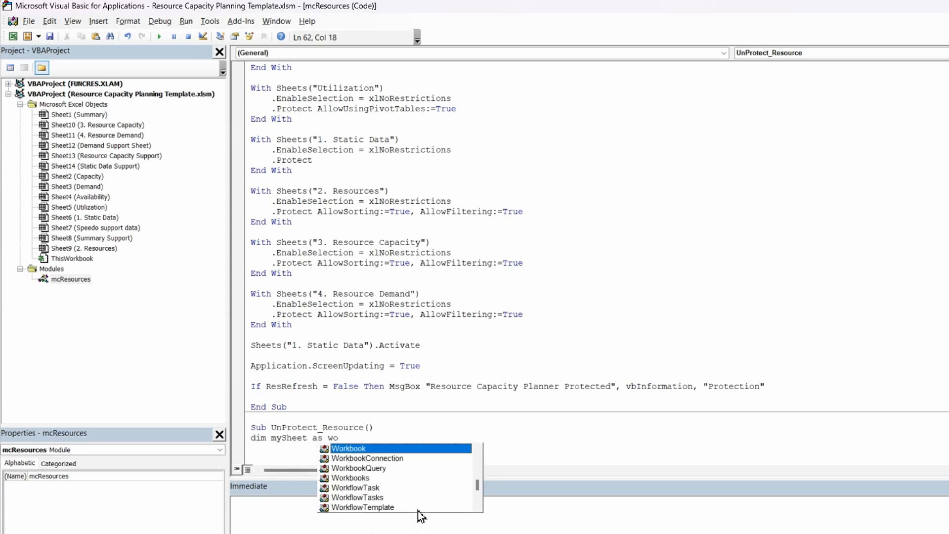
type("rks")
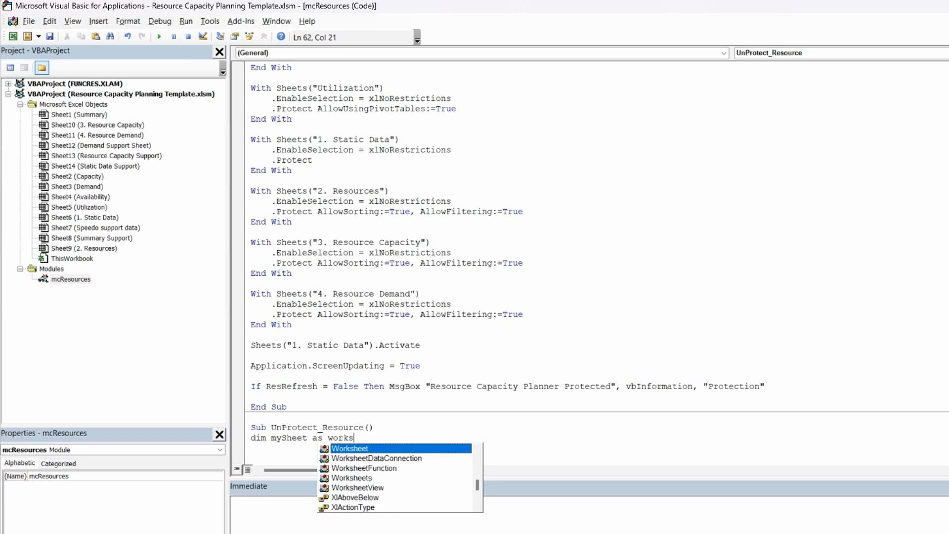
double_click(344, 449)
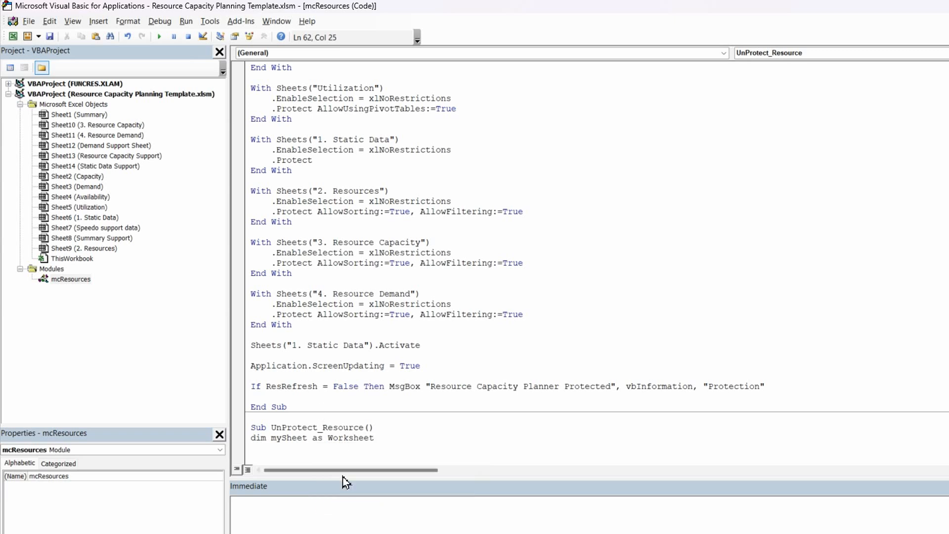
key("Return")
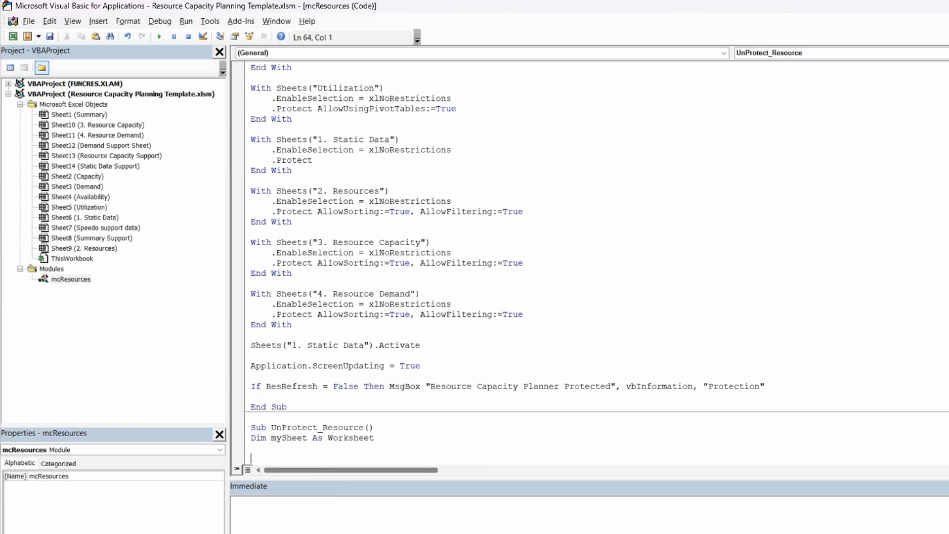
Add the line Application.ScreenUpdating = False below the mySheet declaration in UnProtect_Resource
scroll(413, 345, "down", 2)
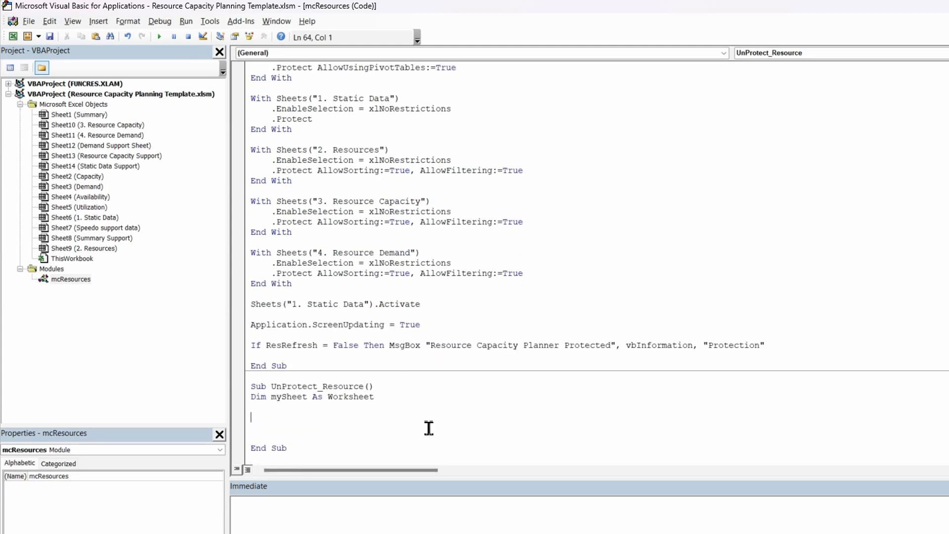
type("application.scre")
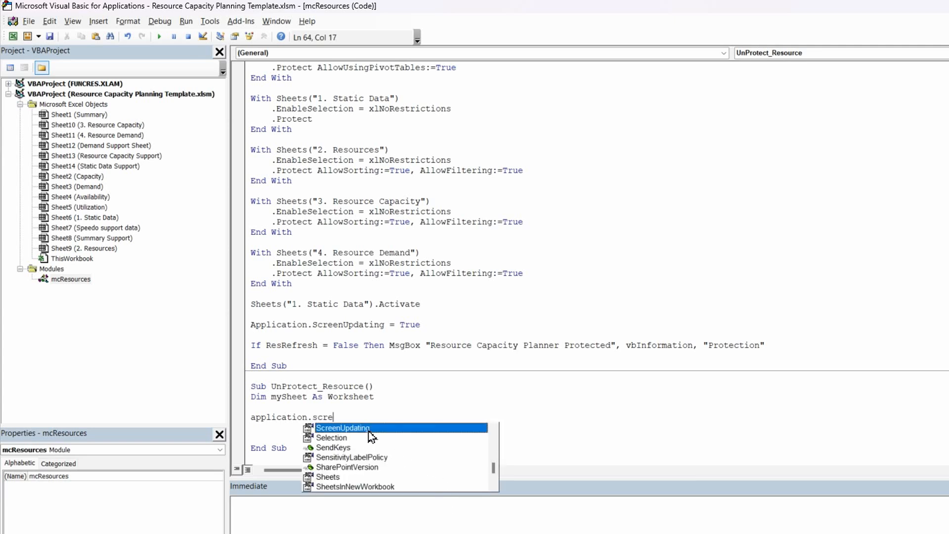
double_click(348, 428)
type("=")
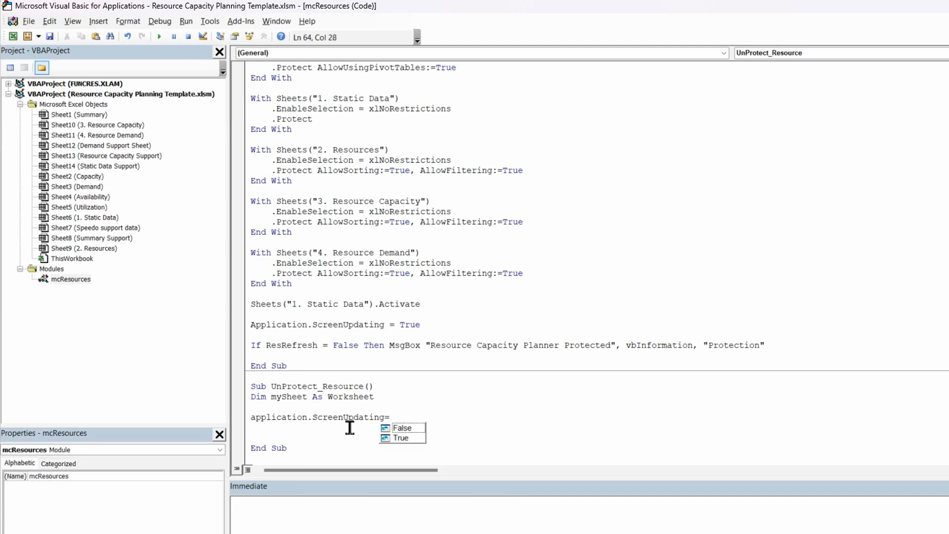
type("false")
key("Return")
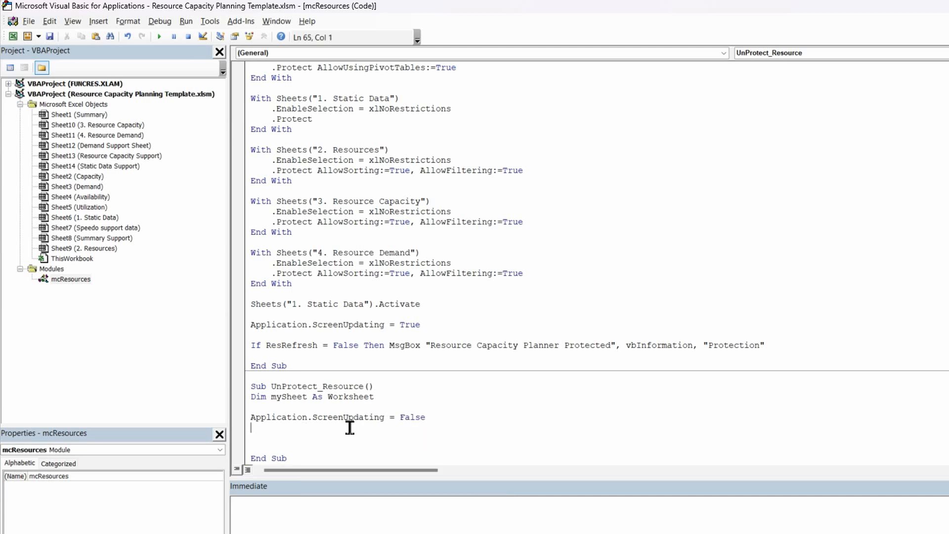
Add the comment 'unprotect all sheets below the ScreenUpdating line in UnProtect_Resource
key("Return")
type("'unprotect all sheets")
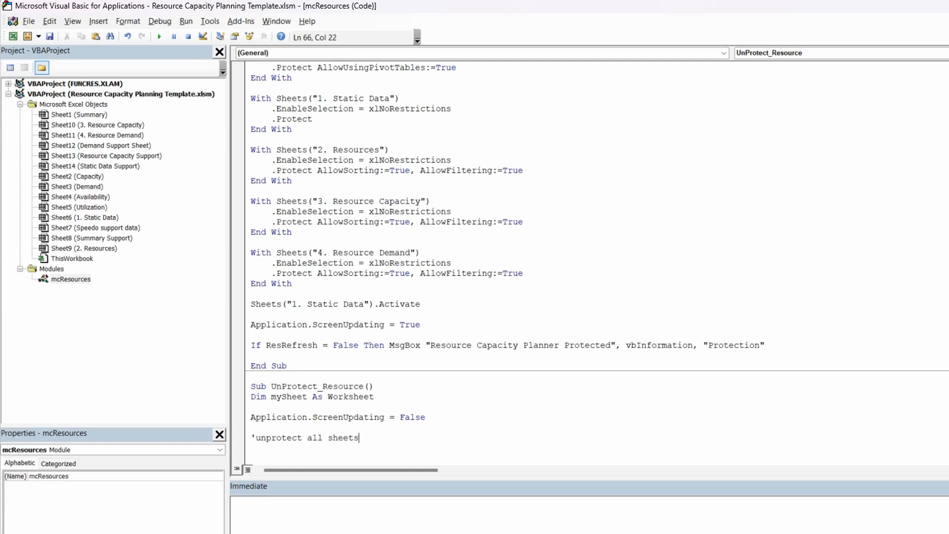
key("Return")
Begin a loop below the comment with the line For Each mySheet In ActiveWorkbook.Worksheets
scroll(275, 444, "down", 1)
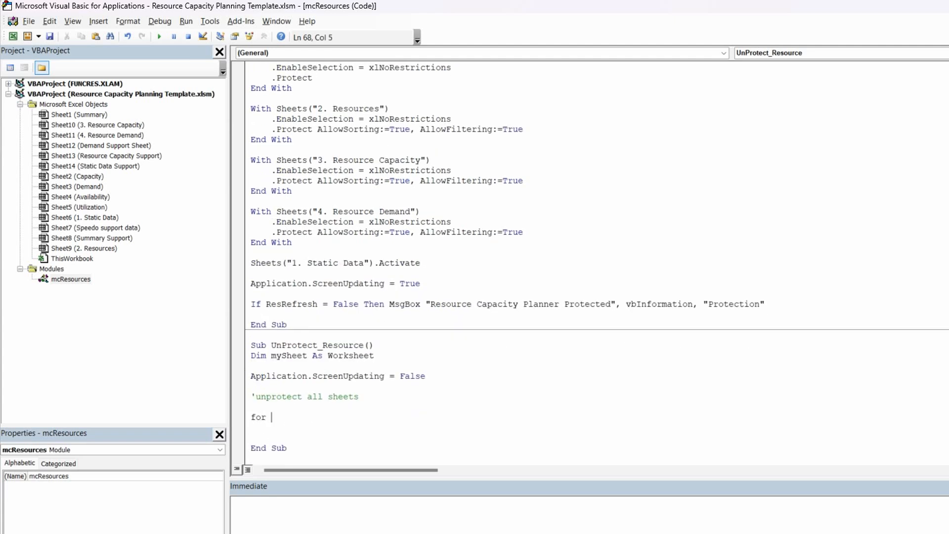
type("ach mysheet in activework")
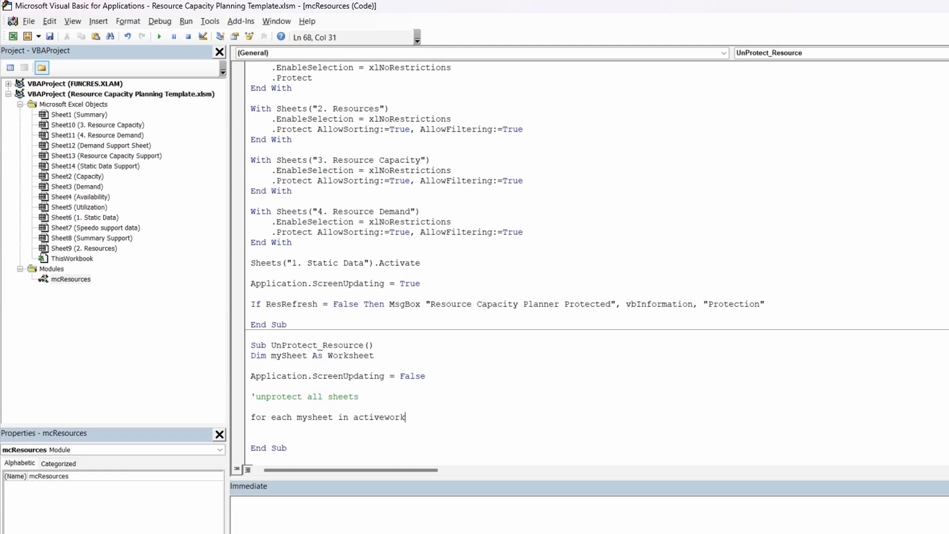
type("book.")
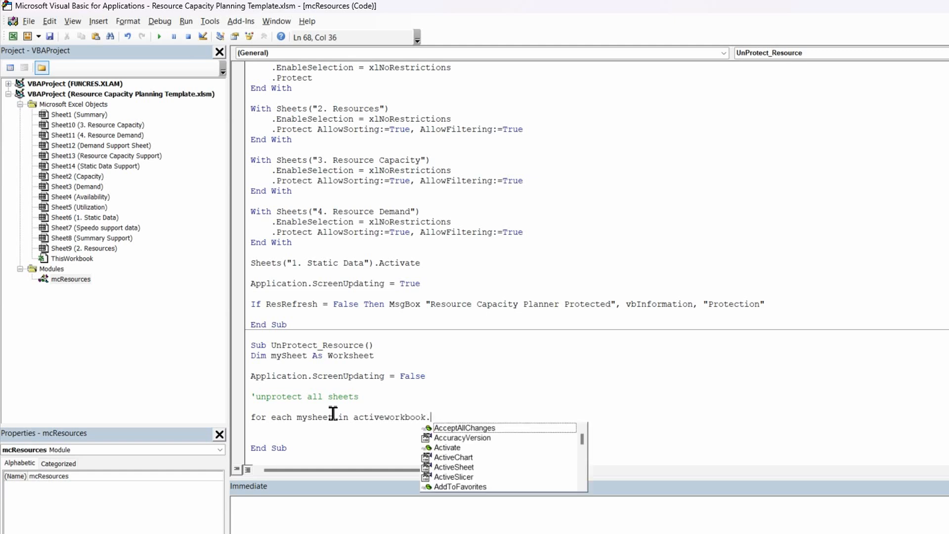
type("works")
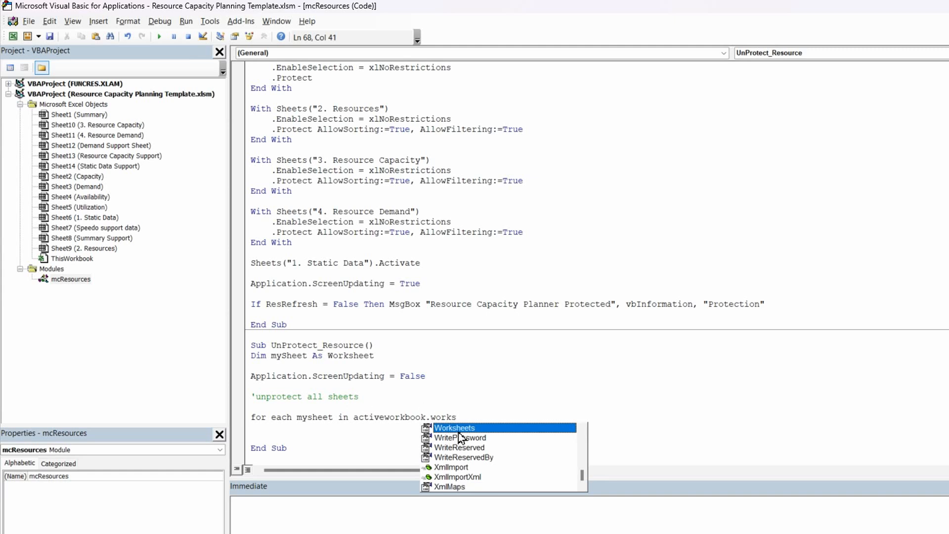
key("Tab")
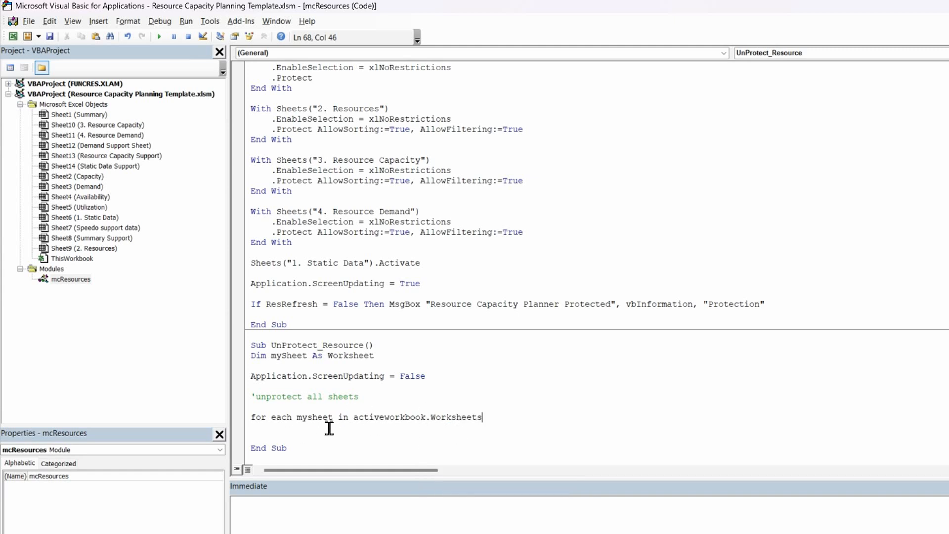
key("Return")
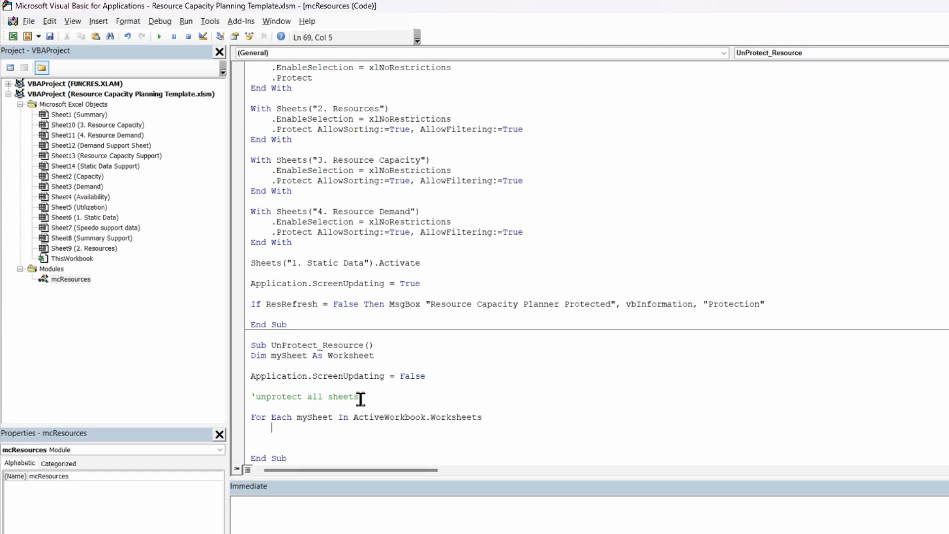
Put mySheet.Unprotect inside the For Each loop and close the loop with Next
type("ysheet.")
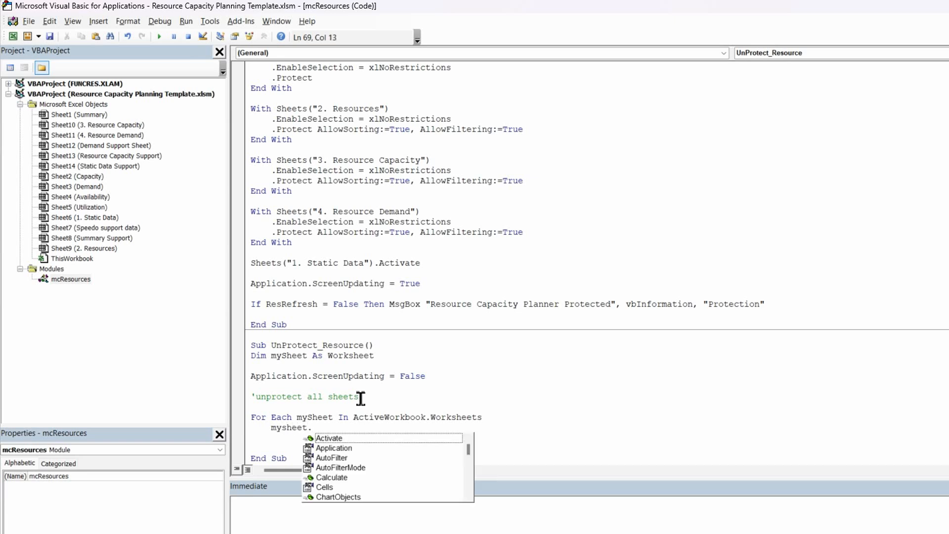
type("un")
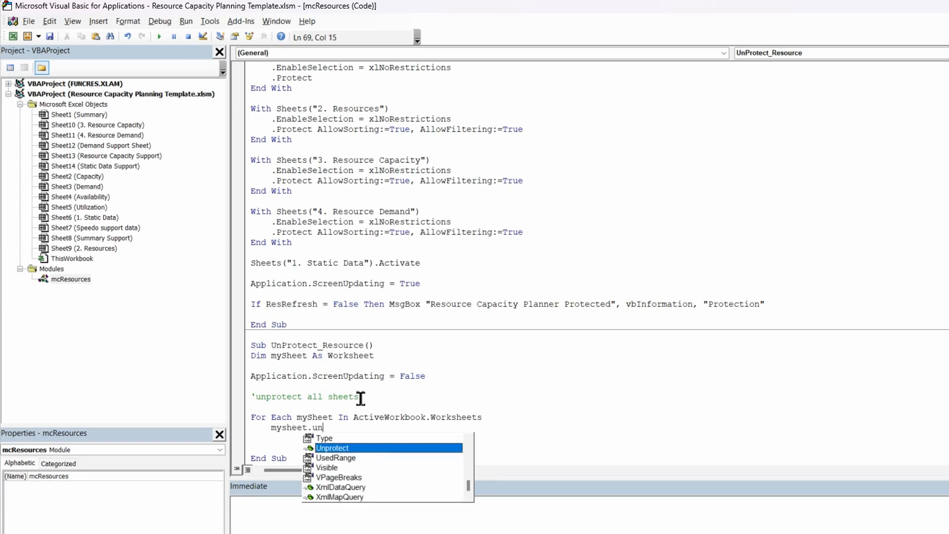
double_click(332, 448)
key("Return")
type("ne")
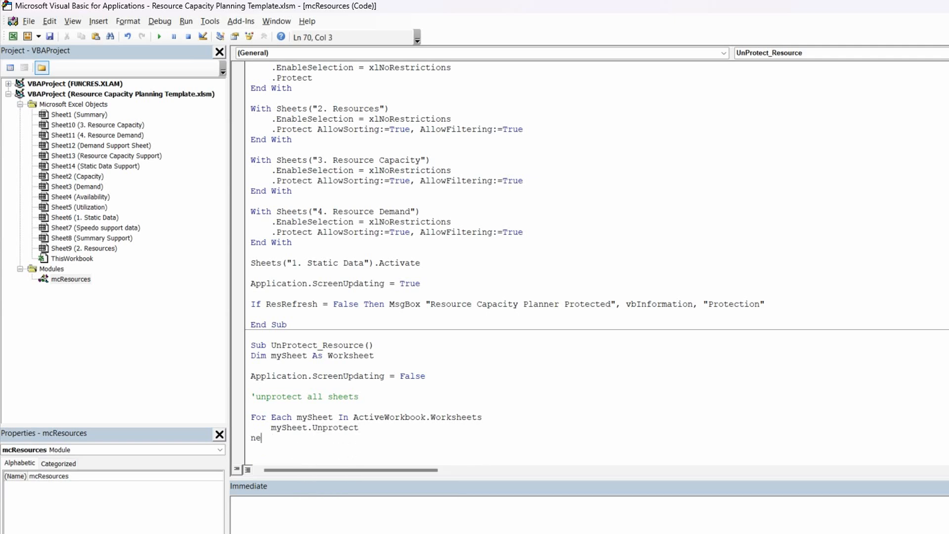
type("xt")
key("Return")
key("Return")
Copy the Sheets("1. Static Data").Activate and Application.ScreenUpdating = True lines from Protect_Resource to below the loop in UnProtect_Resource
scroll(316, 445, "down", 1)
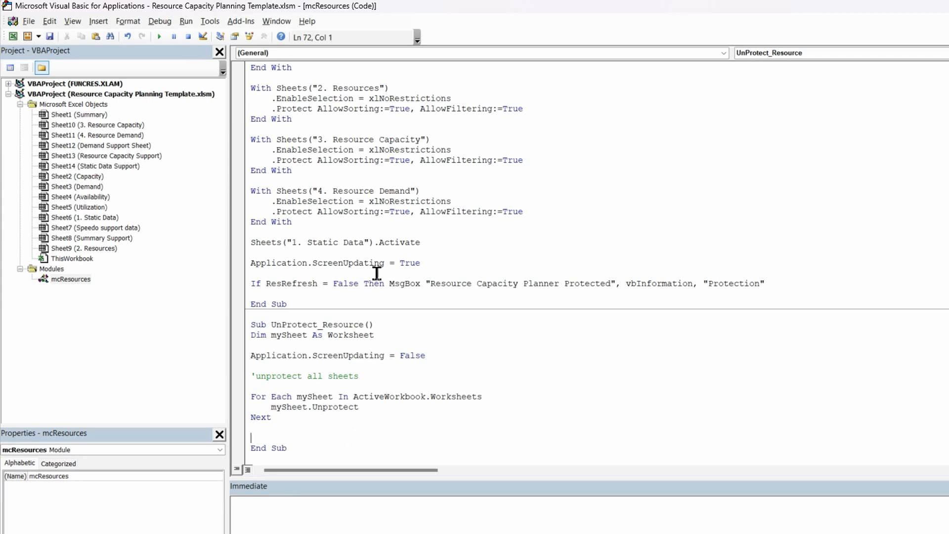
left_click(253, 244)
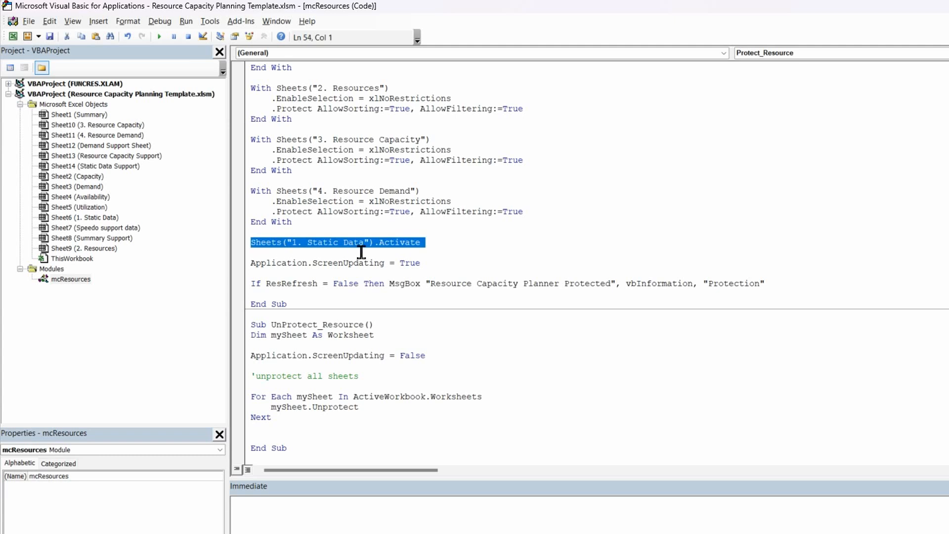
left_click_drag(396, 257, 420, 263)
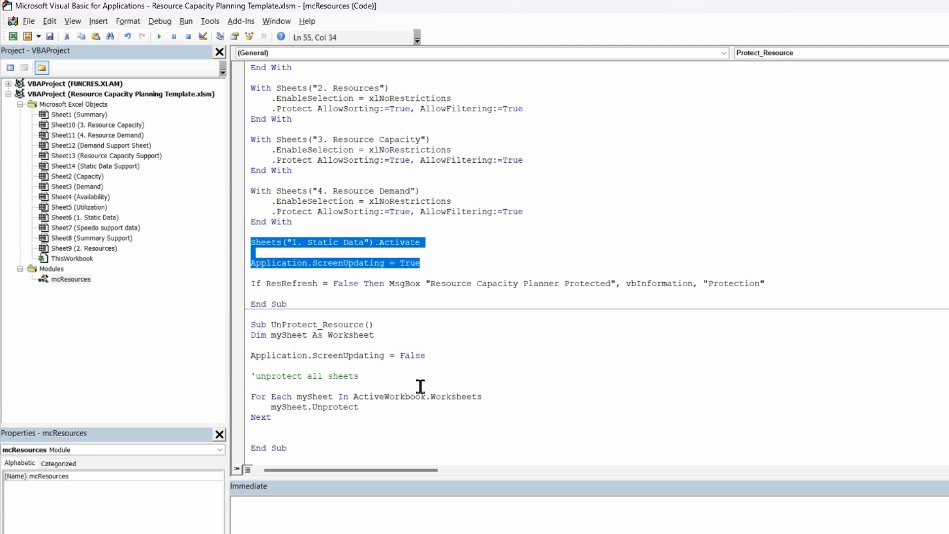
key("ctrl+c")
left_click(254, 428)
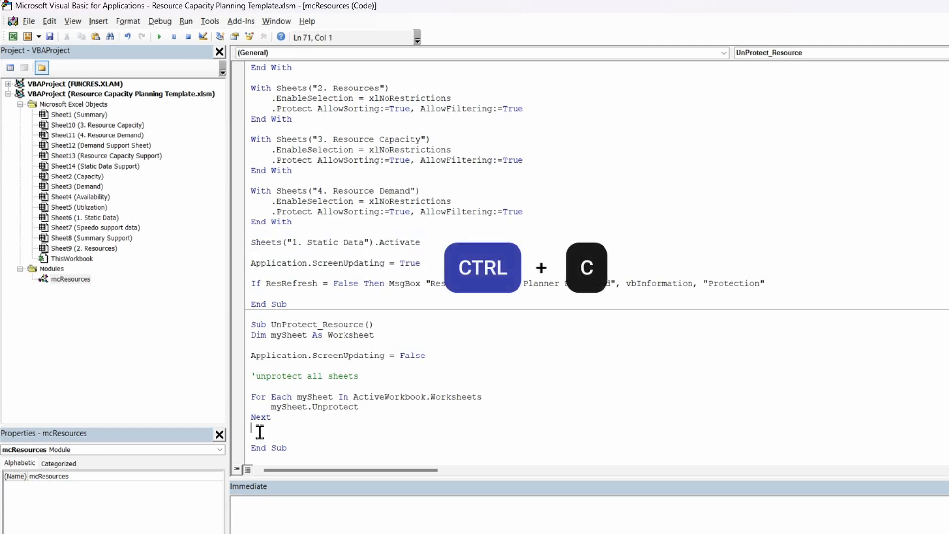
key("Return")
key("ctrl+v")
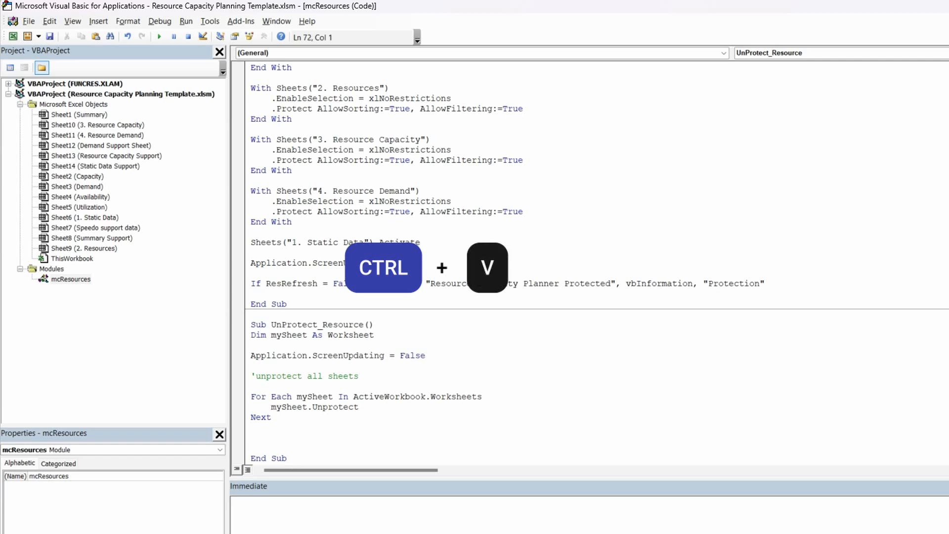
scroll(393, 417, "down", 1)
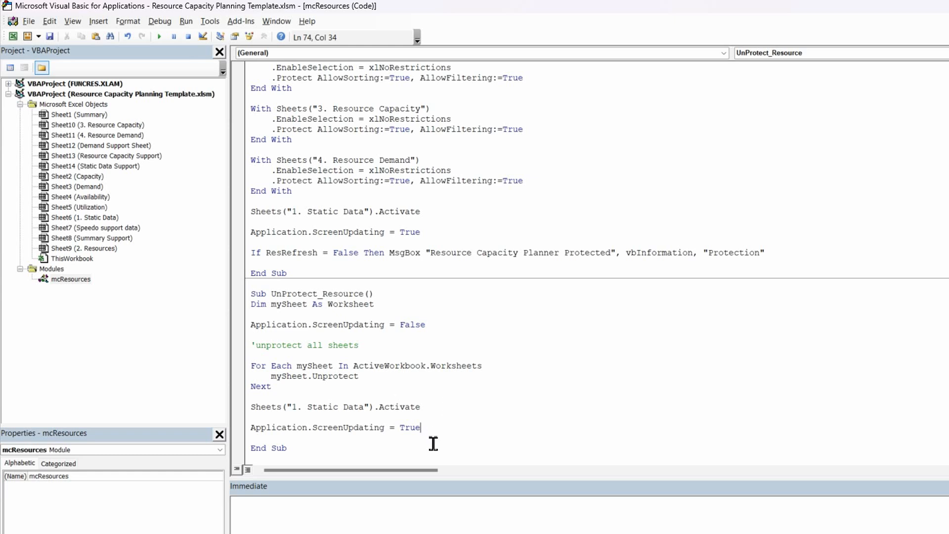
Copy the If ResRefresh = False message box line from Protect_Resource to below Application.ScreenUpdating = True in UnProtect_Resource
left_click_drag(779, 252, 251, 254)
key("ctrl+c")
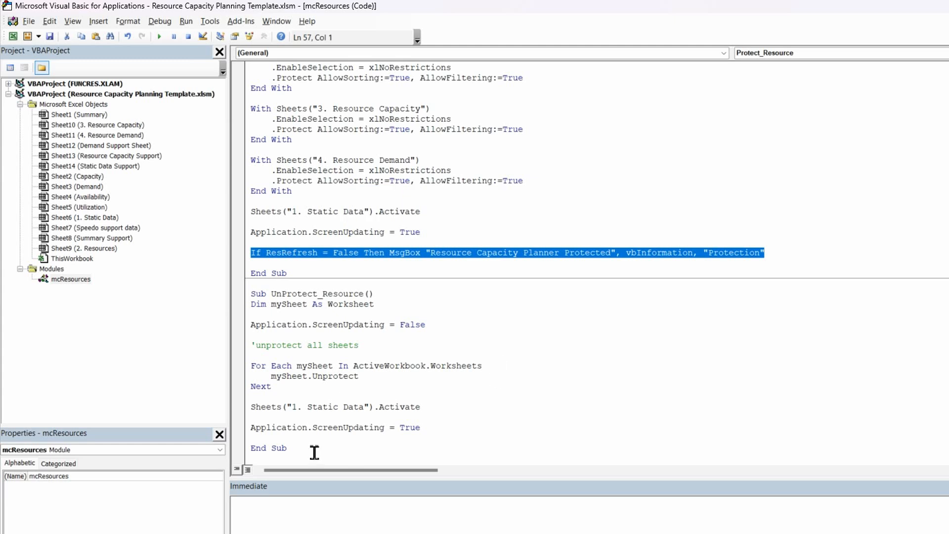
left_click(435, 429)
key("Return")
key("Return")
key("ctrl+v")
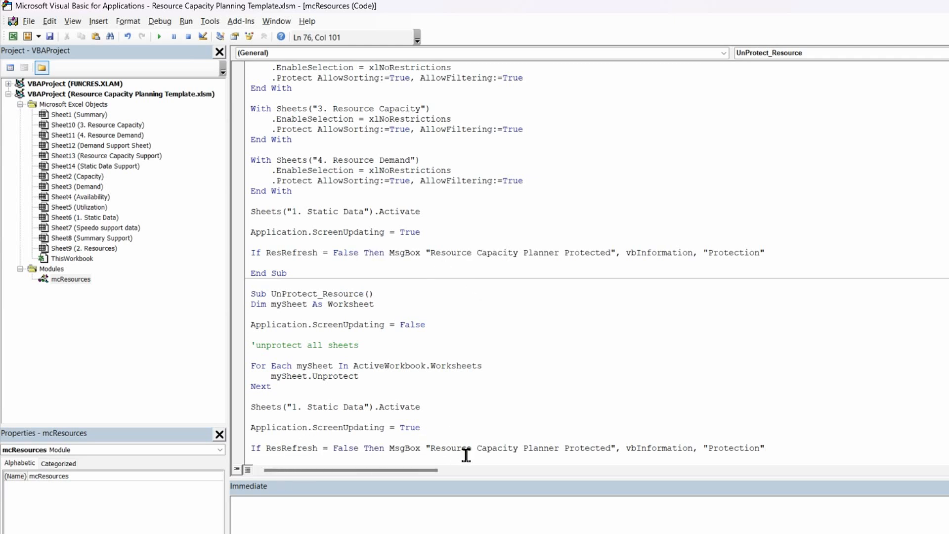
Change the message text in UnProtect_Resource to "Resource Capacity Planner UnProtected"
left_click(564, 448)
type("Un")
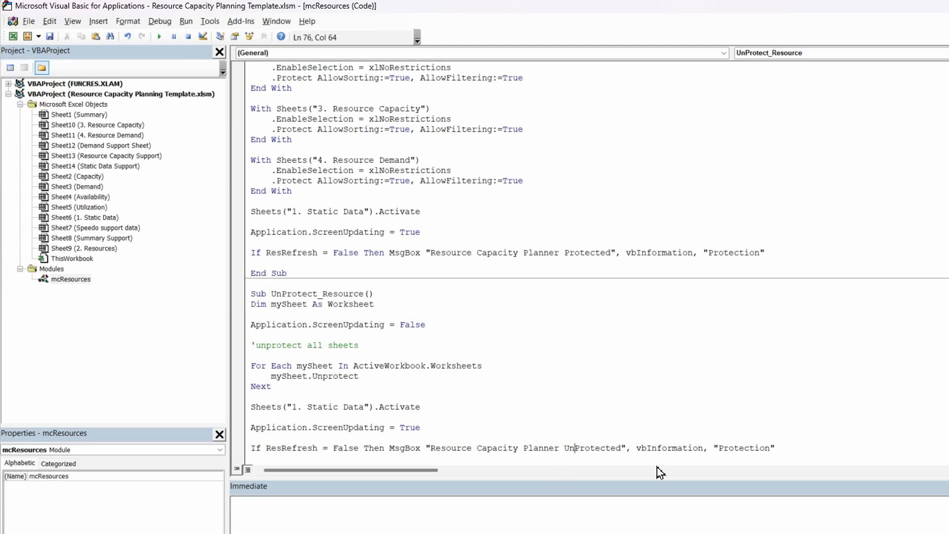
left_click(746, 382)
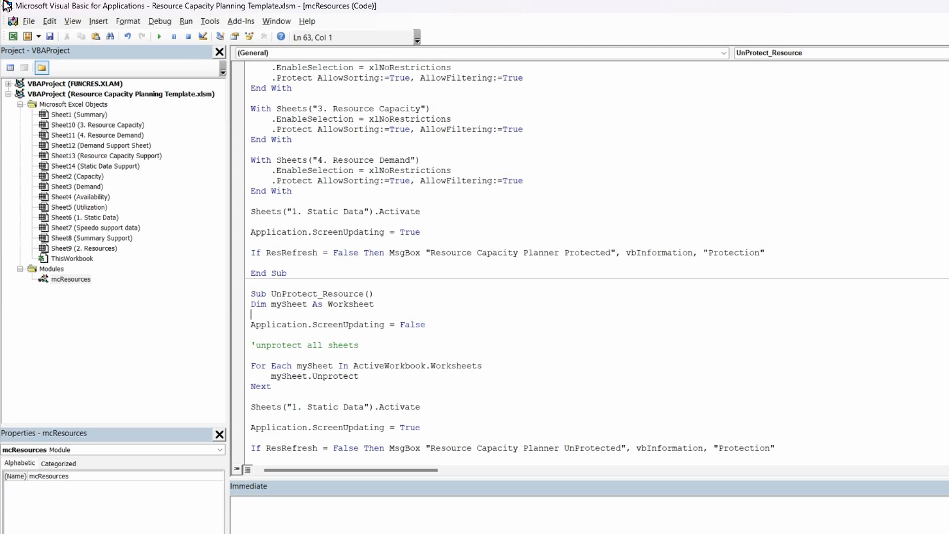
Start stepping through UnProtect_Resource, set a breakpoint on its "Application.ScreenUpdating = True" line and run the macro up to it
left_click(159, 21)
left_click(173, 49)
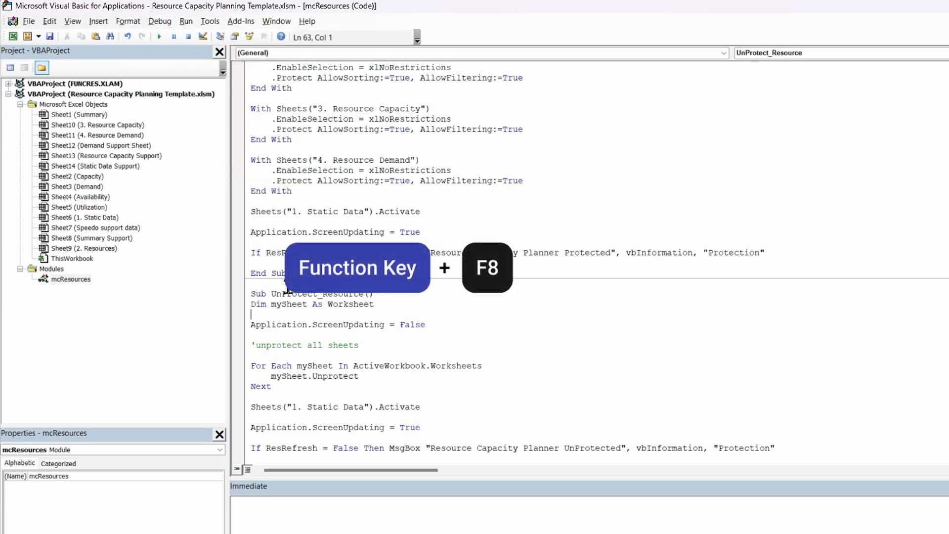
key("F8")
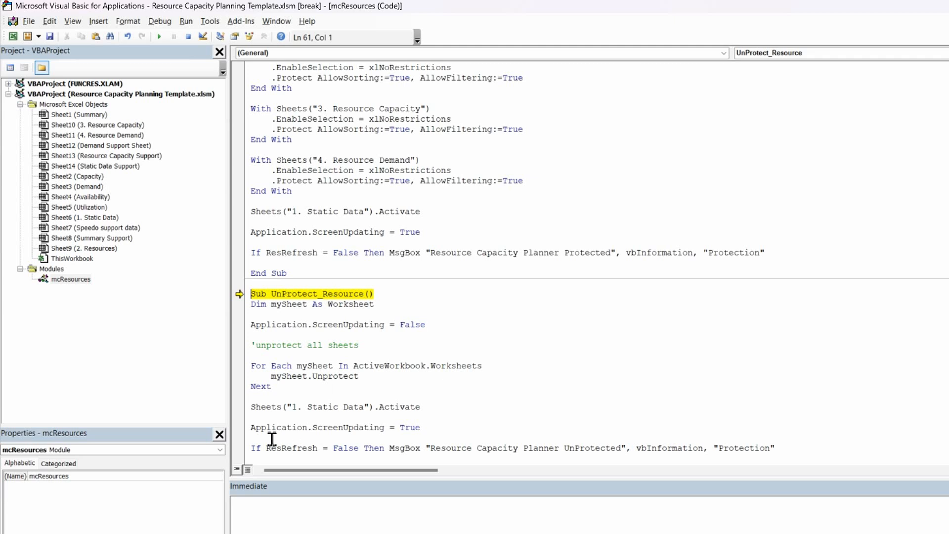
mouse_move(302, 305)
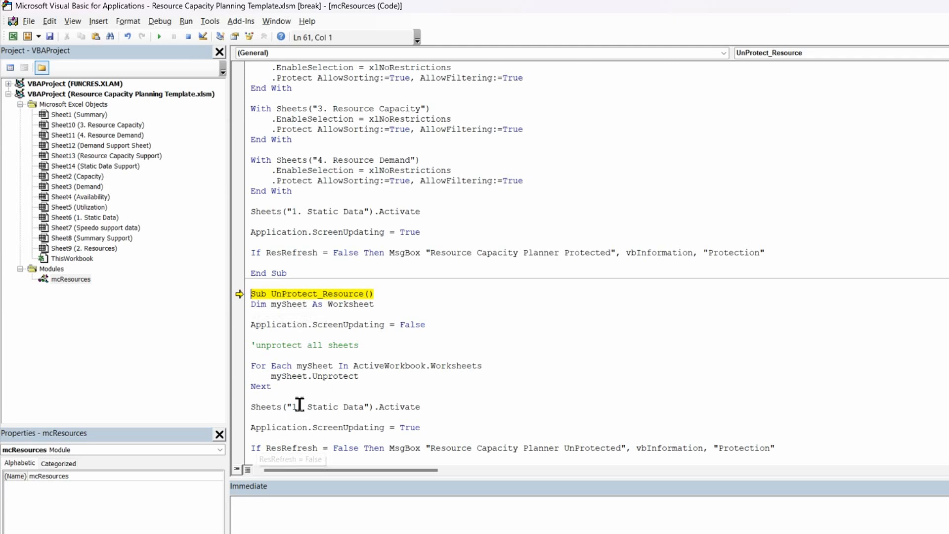
scroll(301, 399, "down", 1)
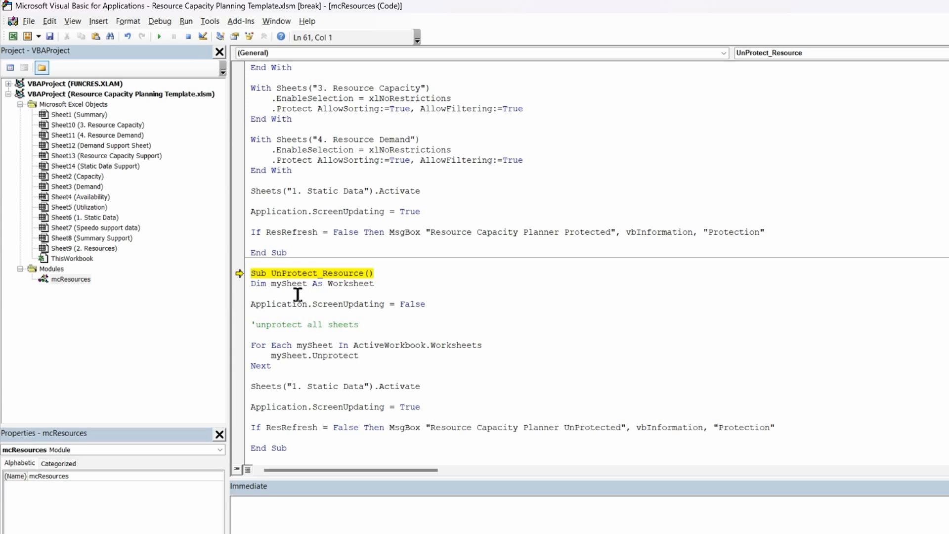
left_click(239, 411)
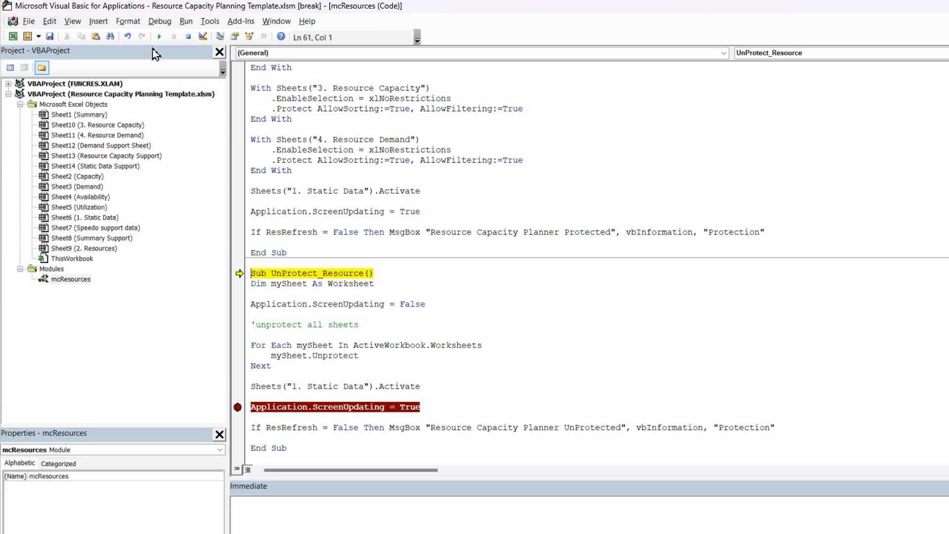
left_click(160, 41)
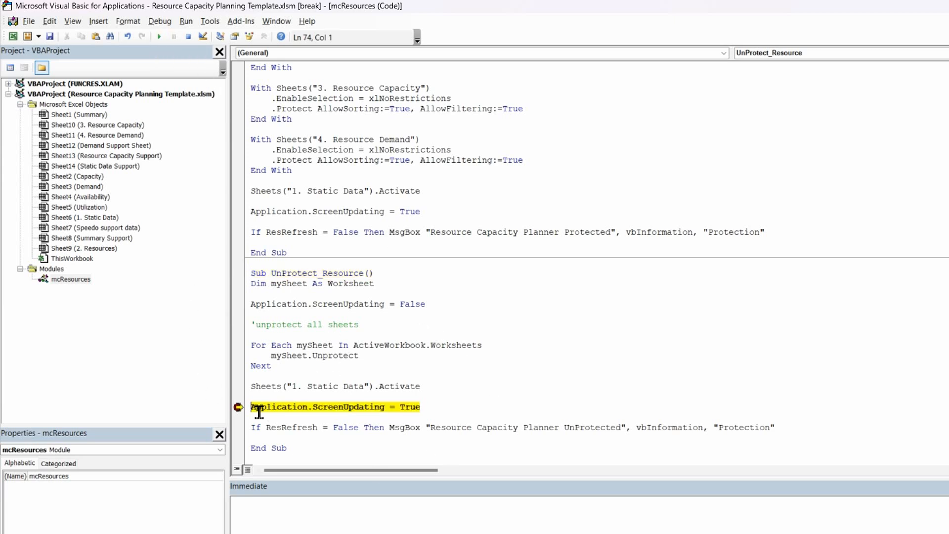
Remove the breakpoint and step through the remaining lines of UnProtect_Resource to End Sub, acknowledging its message box
left_click(239, 408)
key("F8")
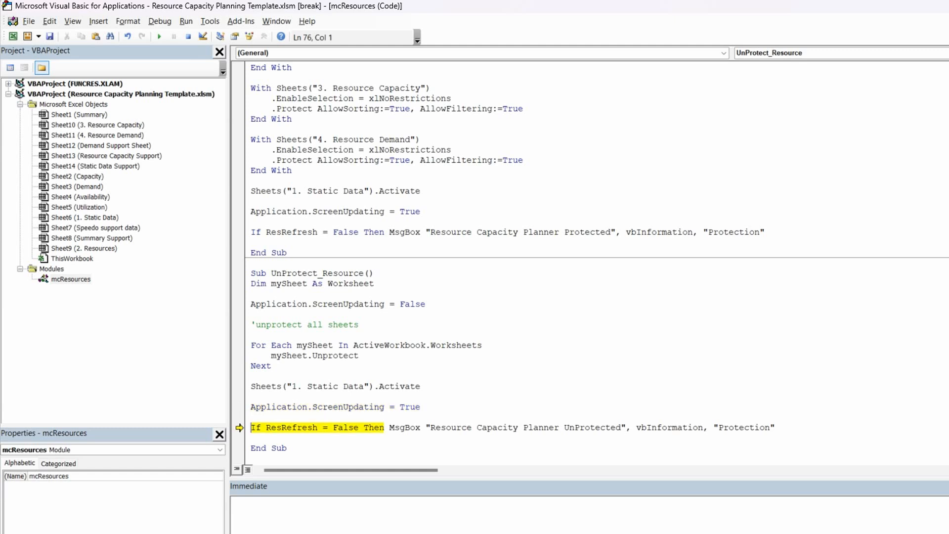
key("F8")
key("F8")
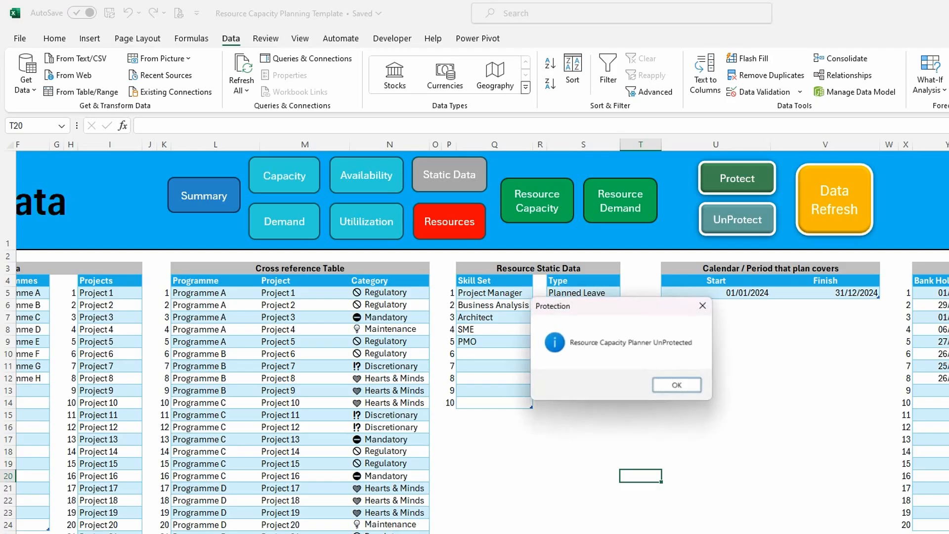
left_click(678, 386)
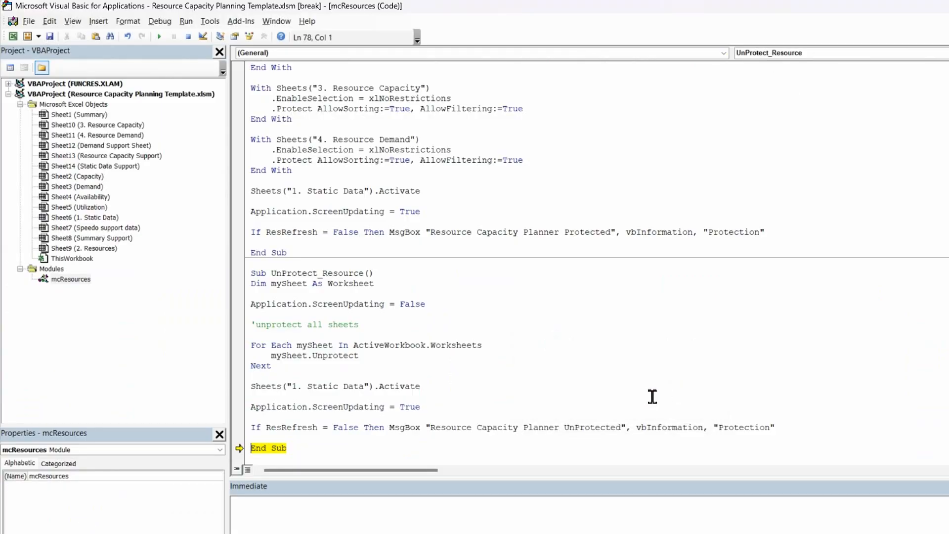
key("F8")
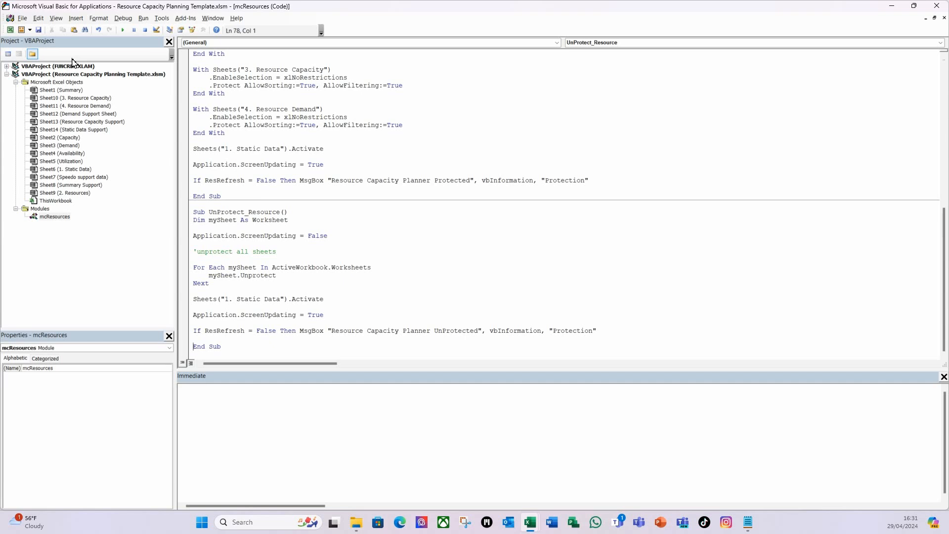
Return to the workbook and test editing on the 1. Static Data sheet by entering 2f2d2 in cell V15, discarding the entry
left_click(10, 32)
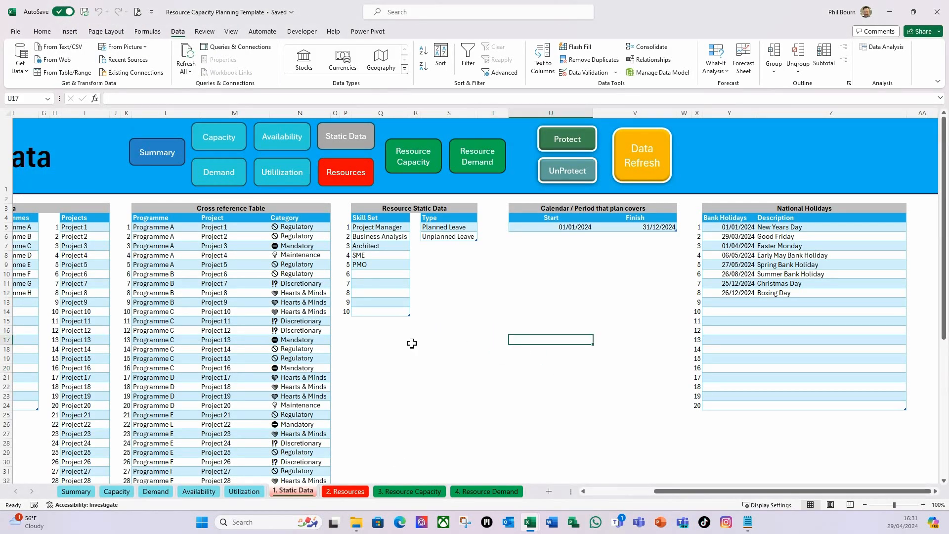
left_click(402, 426)
left_click(612, 322)
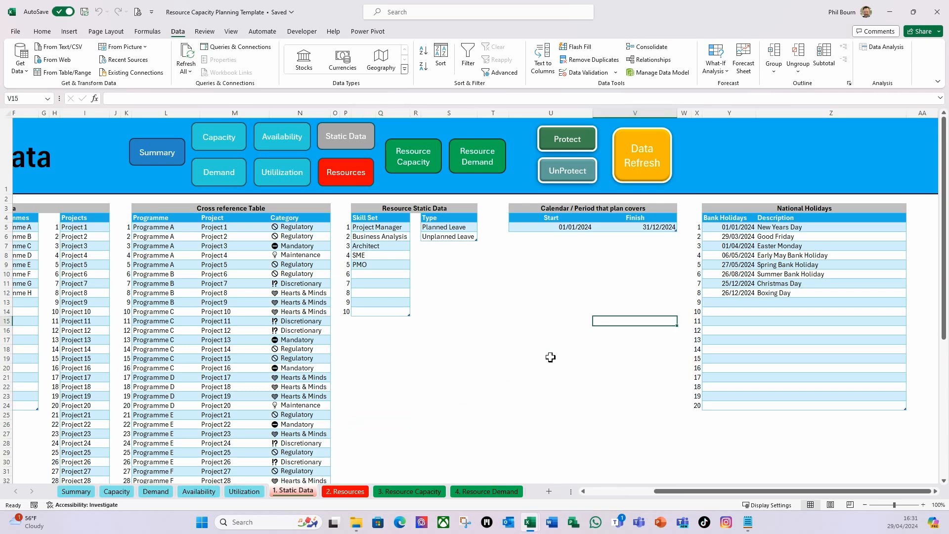
type("2f2d2")
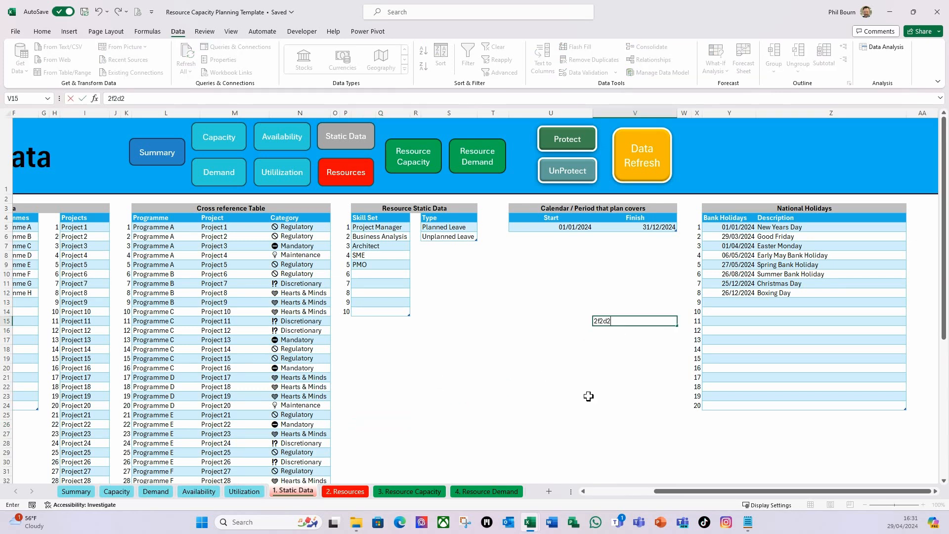
key("Escape")
left_click(567, 340)
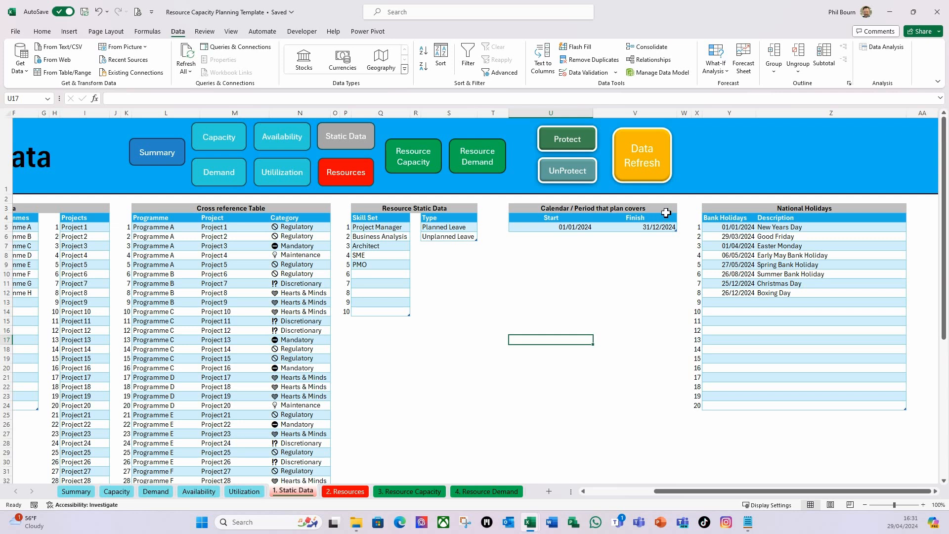
Check the positioning and locking properties of the Protect, UnProtect and Data Refresh buttons together
left_click(594, 154, "ctrl")
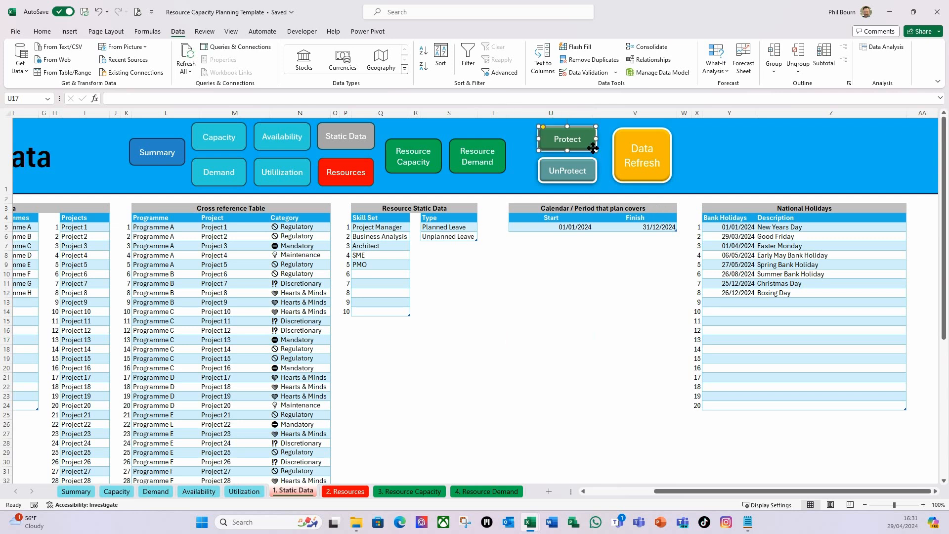
left_click(594, 179, "ctrl")
left_click(626, 179, "ctrl")
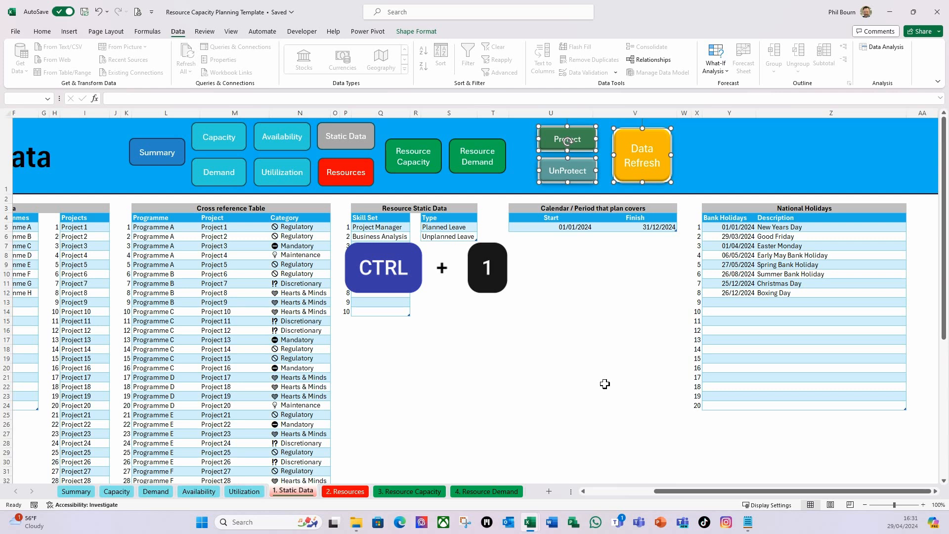
left_click(866, 156)
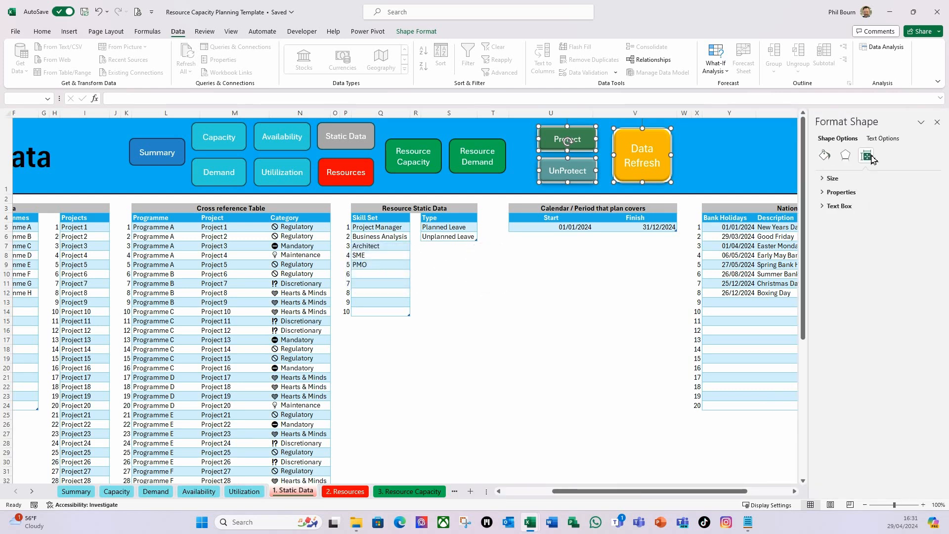
left_click(825, 194)
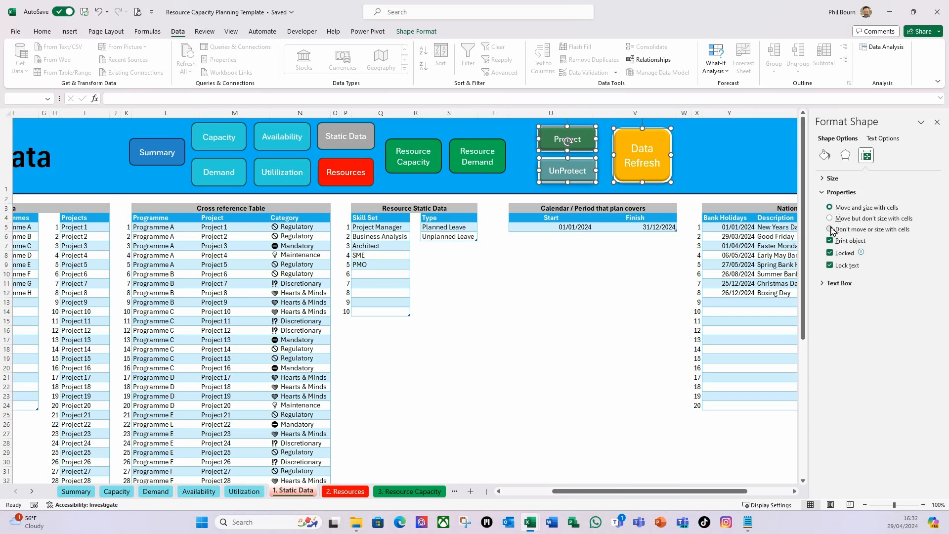
left_click(937, 122)
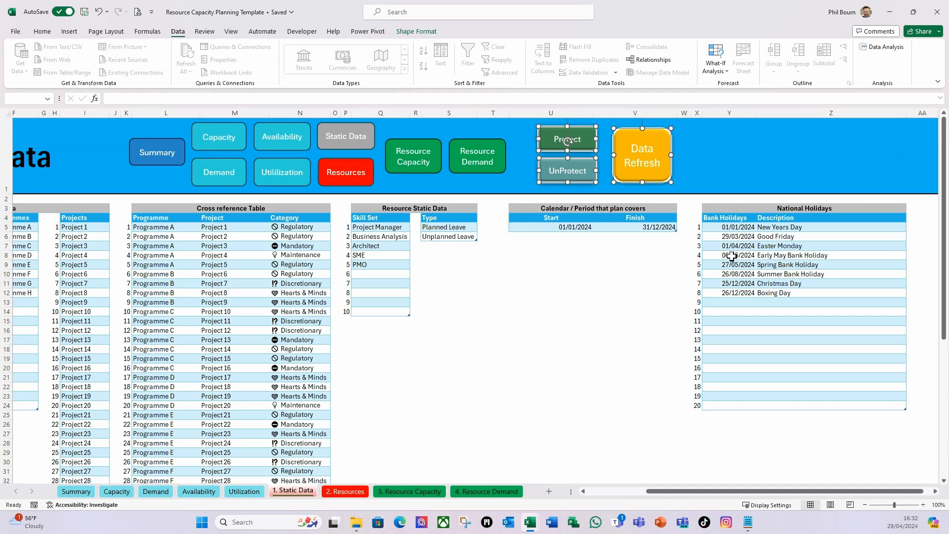
left_click(580, 267)
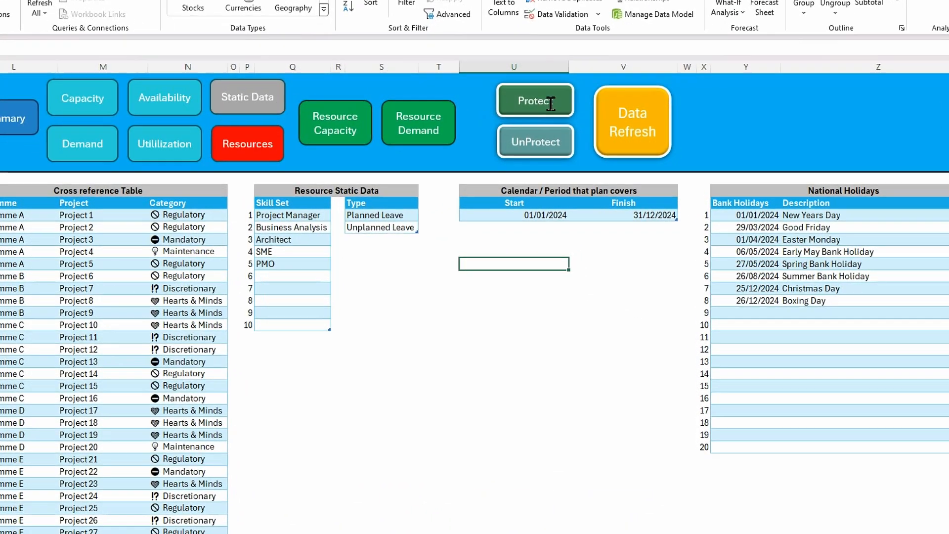
Assign the Protect_Resource macro from This Workbook to the Protect button
right_click(541, 105)
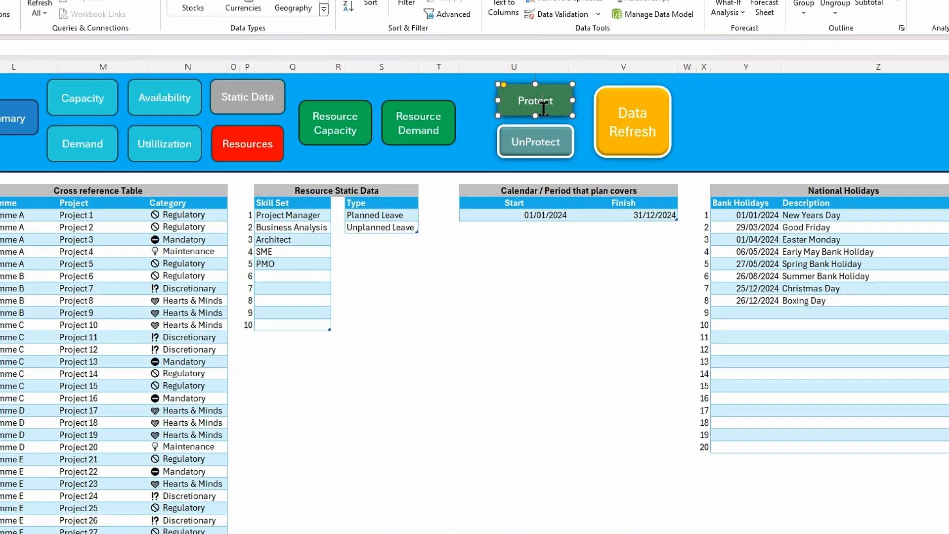
left_click(588, 347)
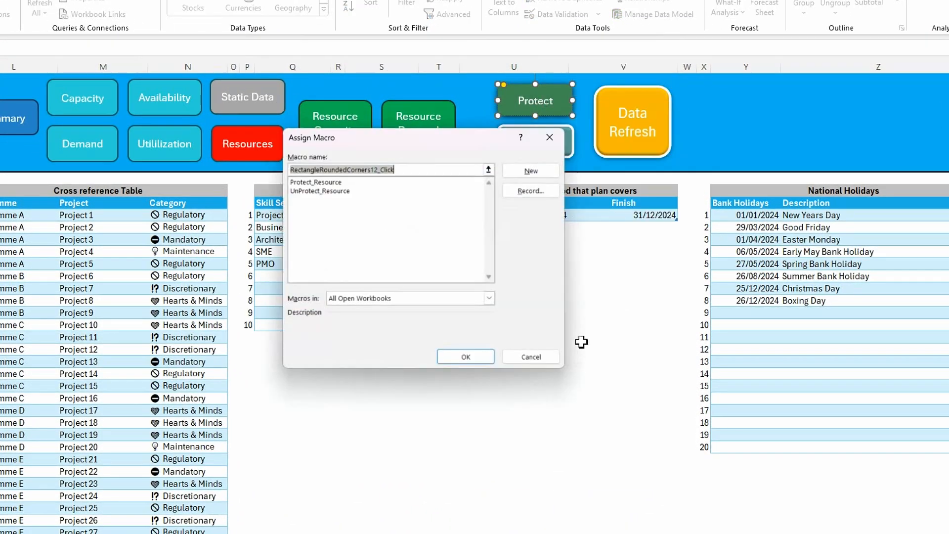
left_click(489, 298)
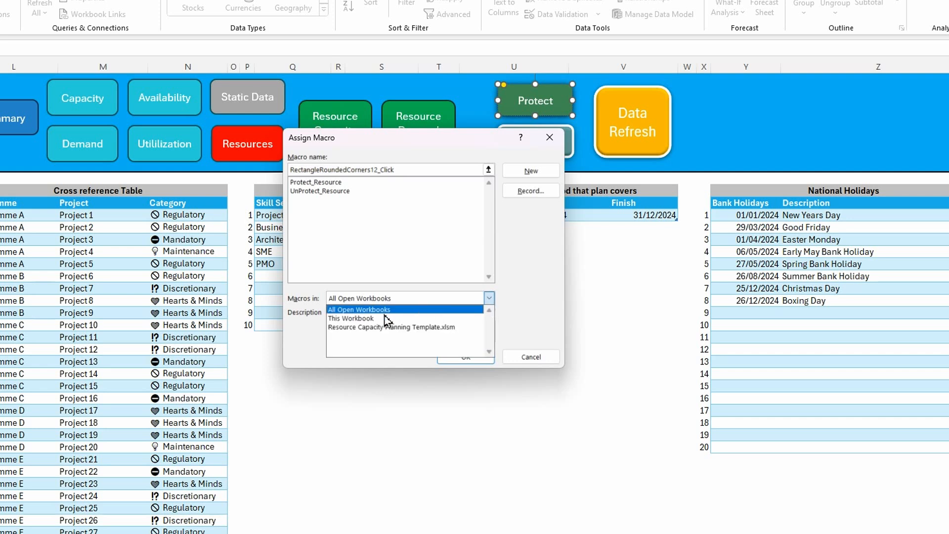
left_click(363, 319)
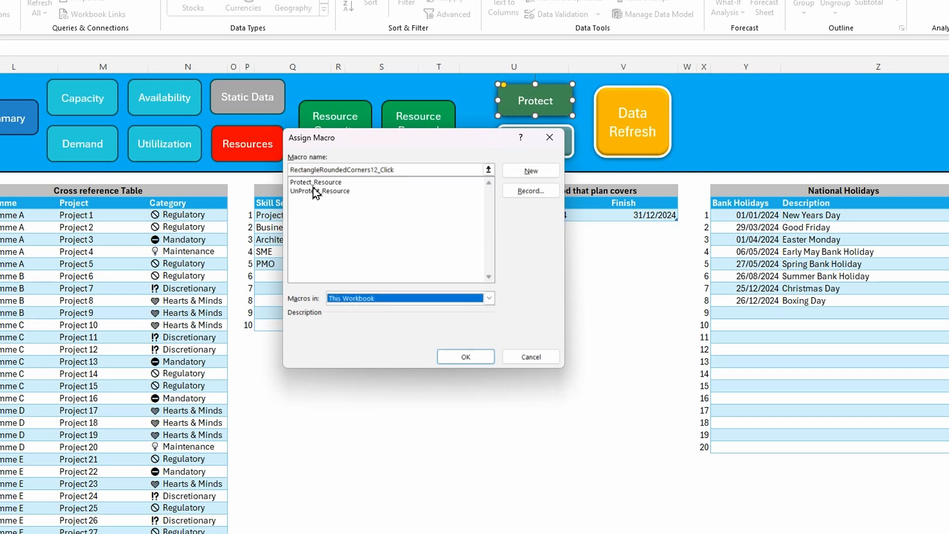
left_click(330, 183)
left_click(464, 356)
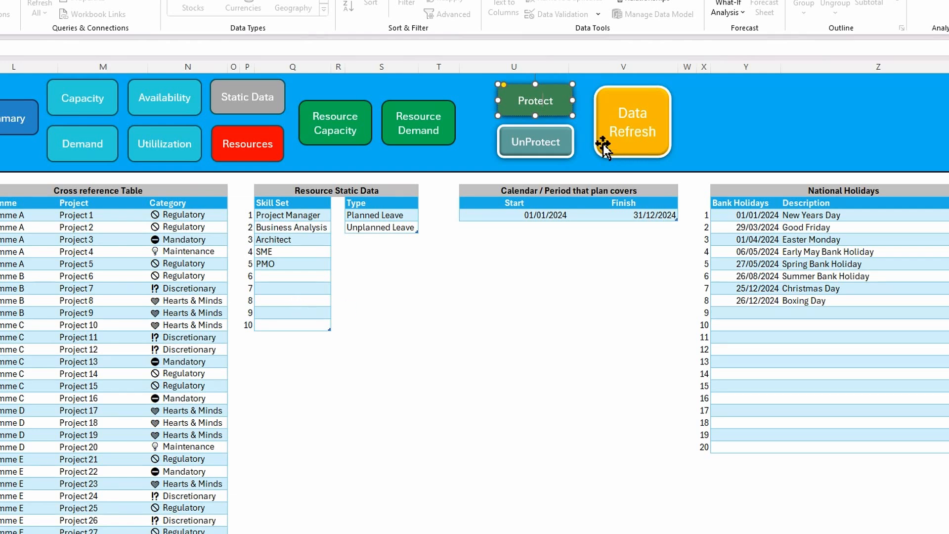
Assign the UnProtect_Resource macro to the UnProtect button and deselect the shape
right_click(543, 155)
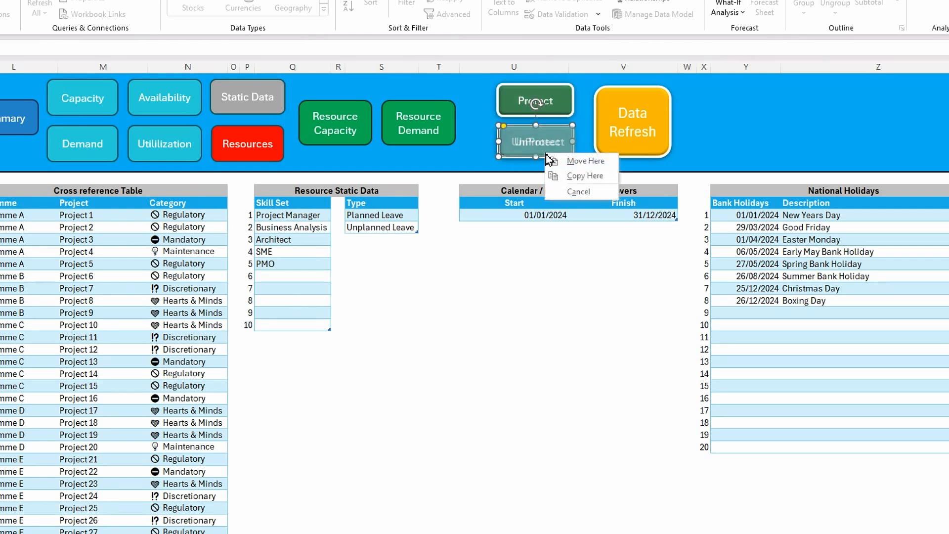
key("Escape")
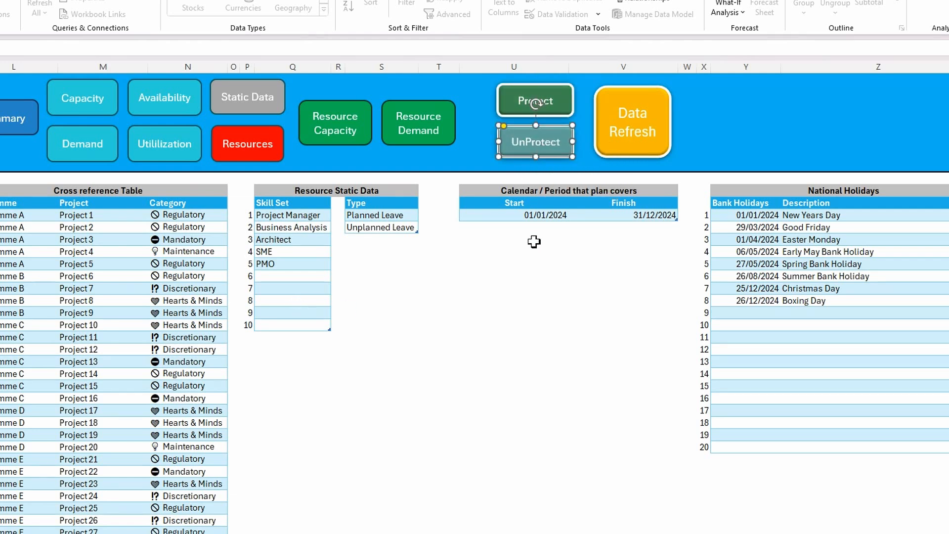
left_click(531, 279)
right_click(543, 154)
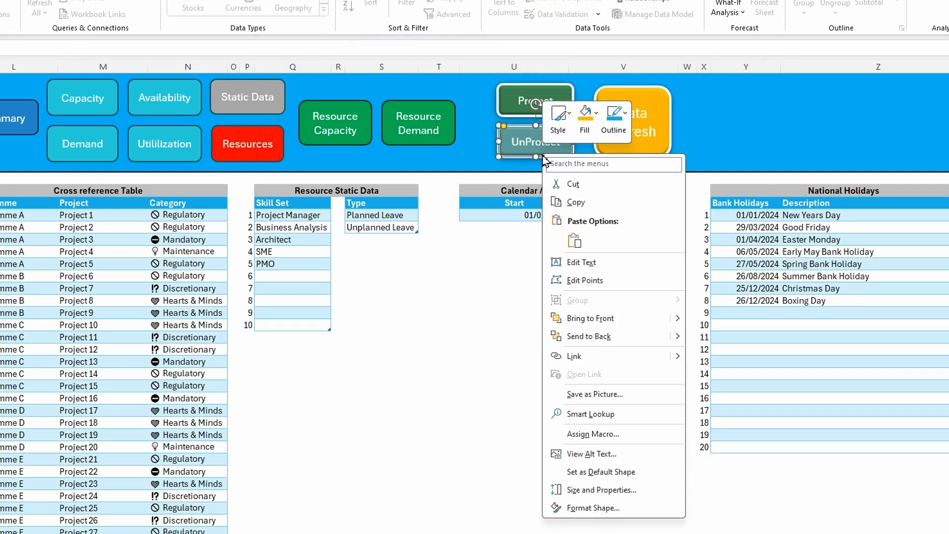
left_click(575, 437)
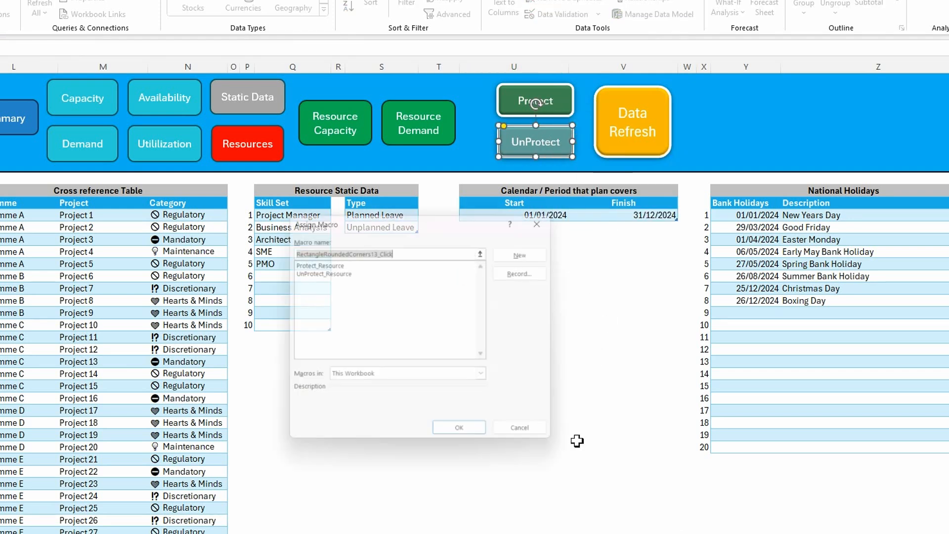
left_click(319, 269)
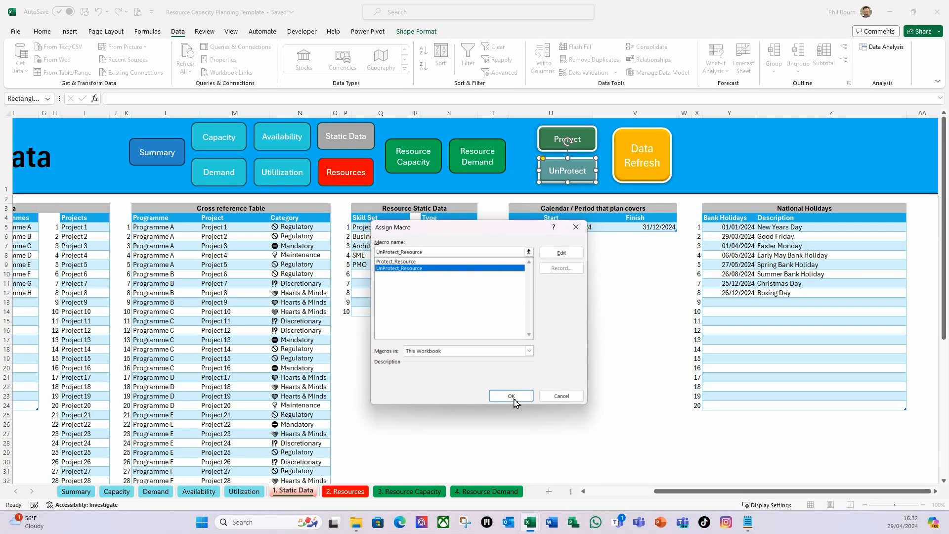
left_click(462, 434)
left_click(547, 320)
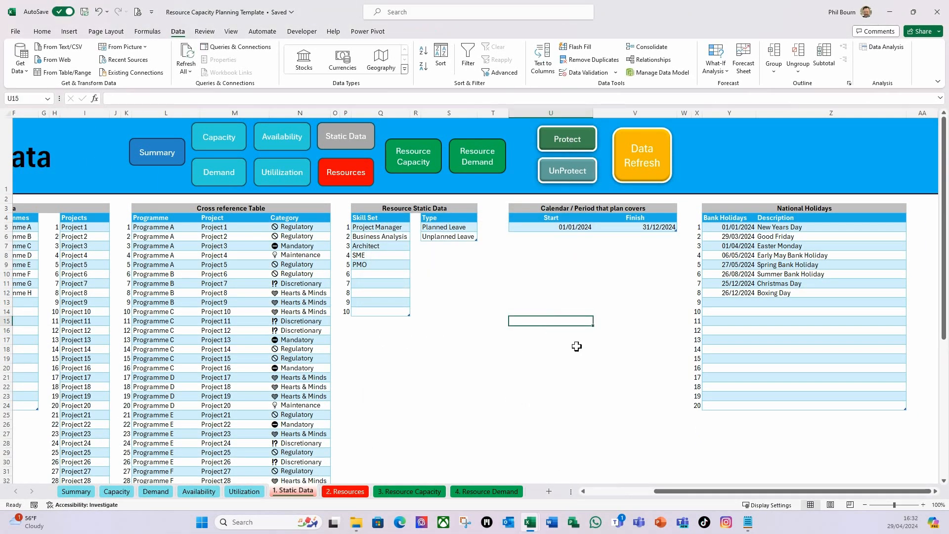
Run the Protect button's macro, acknowledge its message and test cell selection on the Static Data sheet
left_click(571, 139)
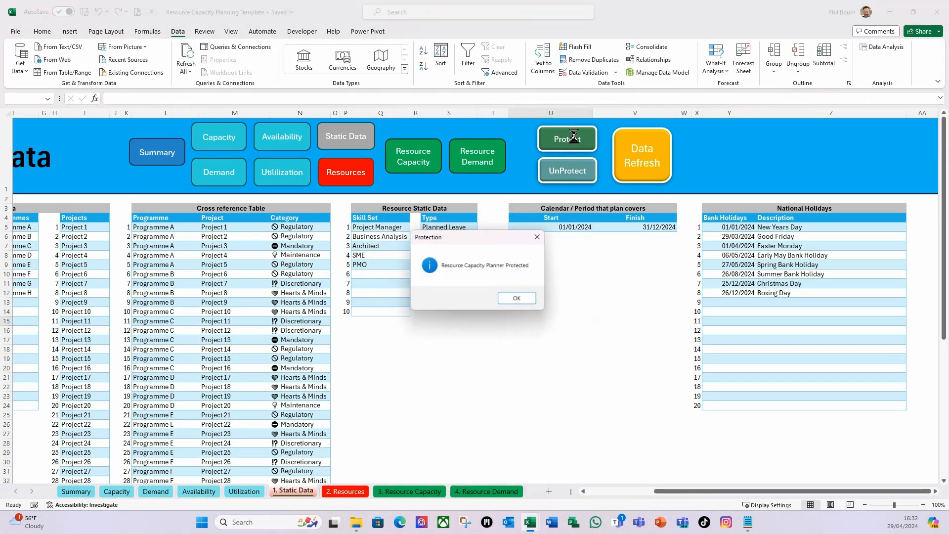
left_click(523, 299)
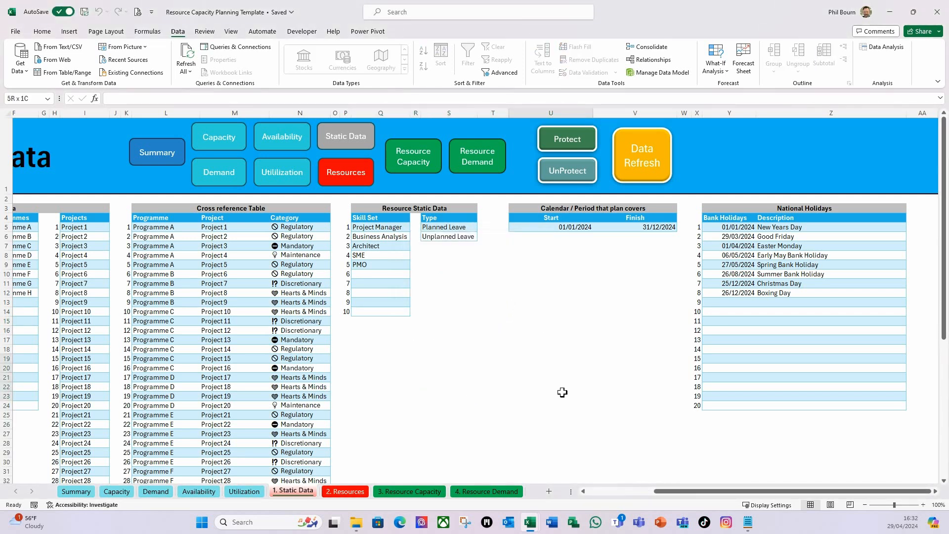
left_click(156, 291)
left_click(518, 301)
Run the UnProtect button's macro, acknowledge its message and test selecting several blank cells on the sheet
left_click(574, 179)
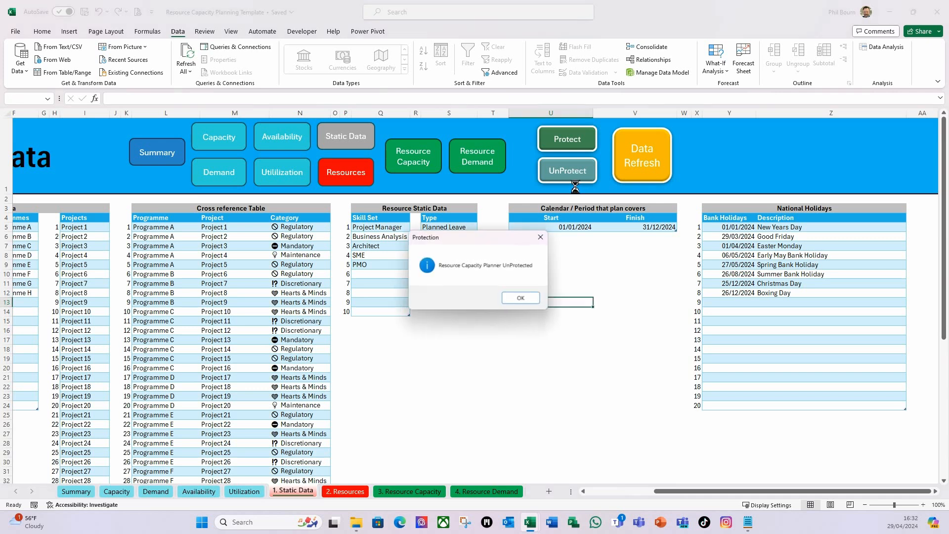
left_click(527, 301)
left_click(568, 275)
left_click(495, 333)
left_click(551, 384)
left_click(648, 366)
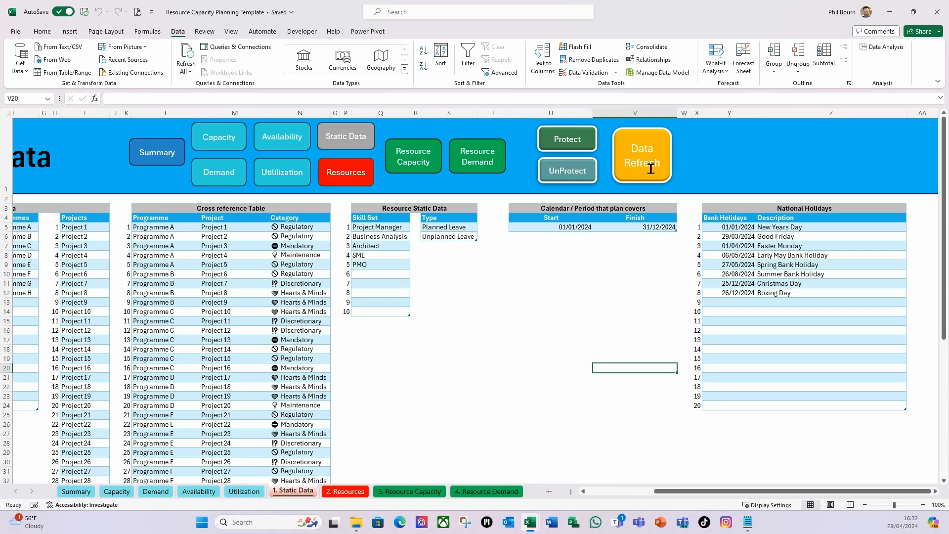
Switch to the Visual Basic editor from the Static Data sheet and open the mcResources module's code
right_click(286, 493)
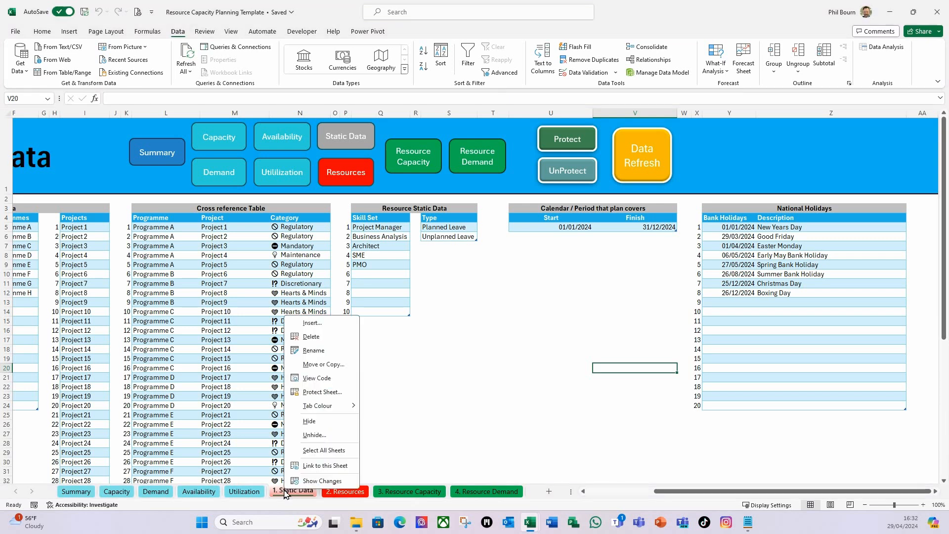
left_click(313, 382)
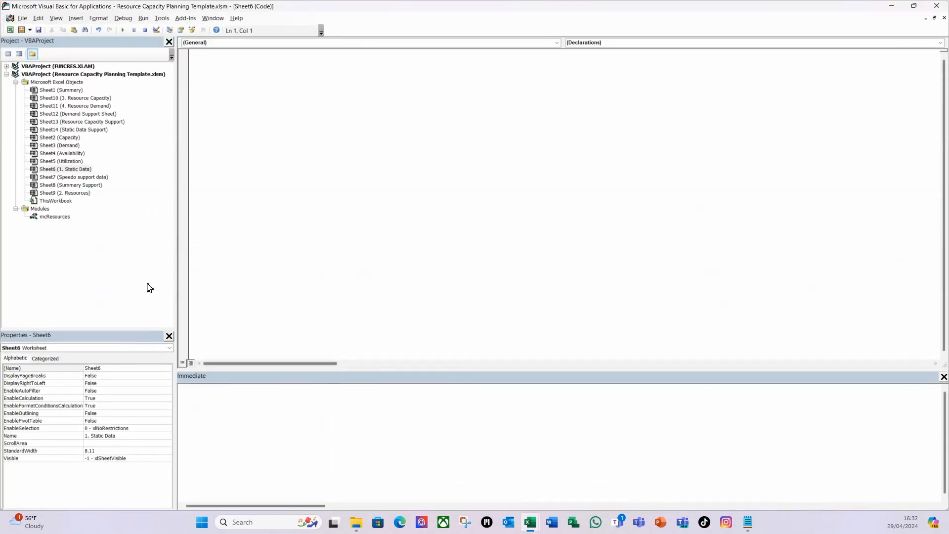
double_click(56, 218)
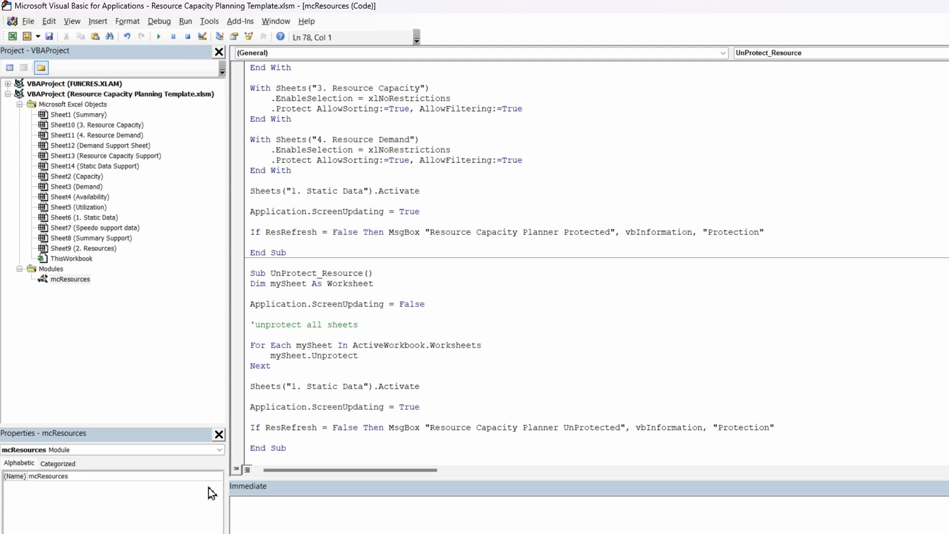
Start a new procedure named Refresh_Resource_Data below UnProtect_Resource in the mcResources module
left_click(341, 461)
key("Return")
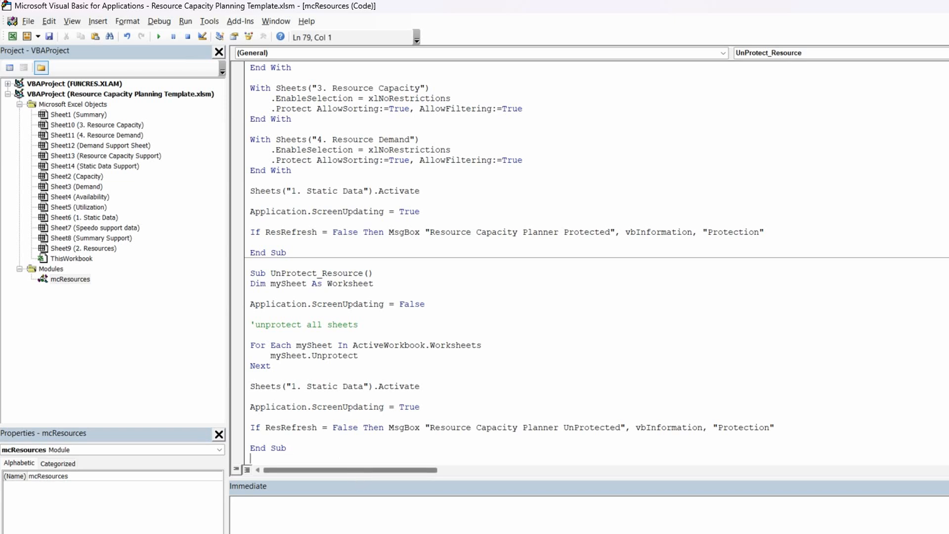
key("Return")
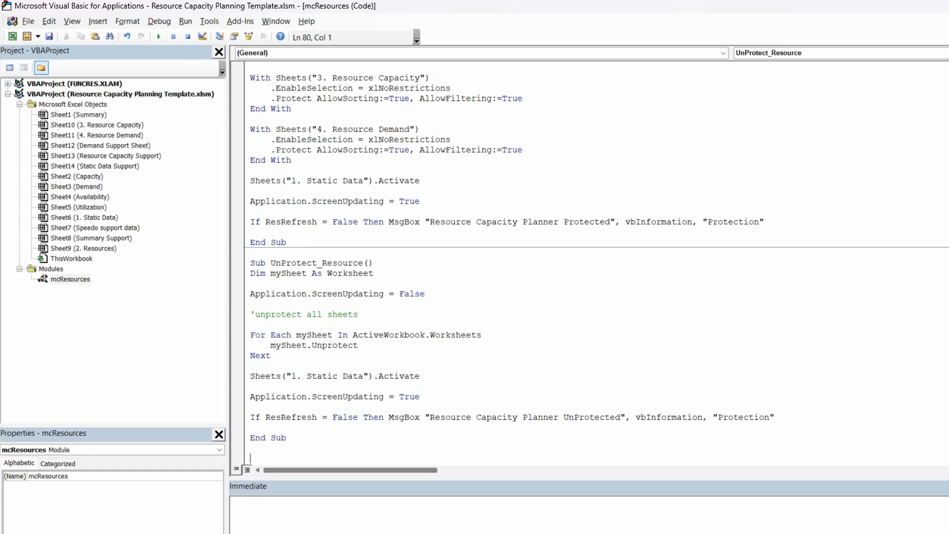
type("sub Refresh_Resource")
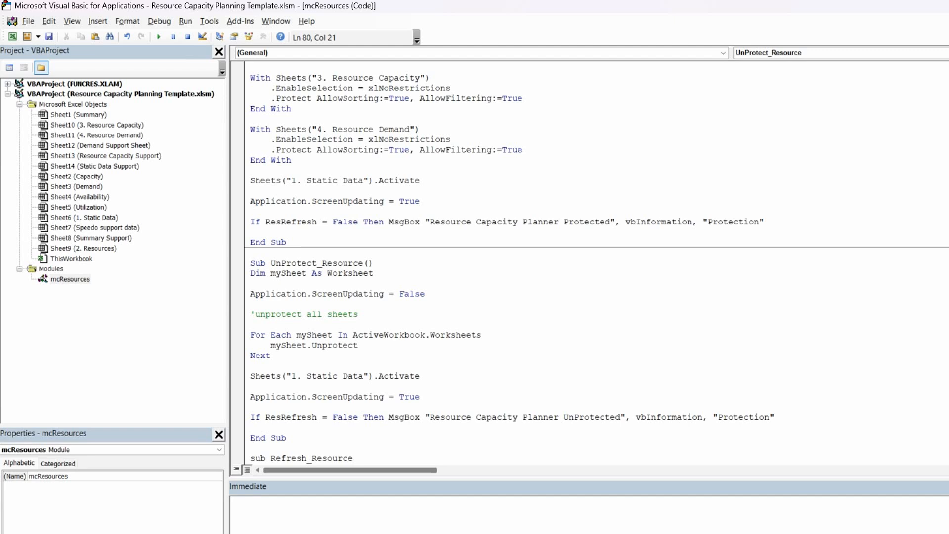
type("_Data")
key("Return")
scroll(390, 341, "down", 1)
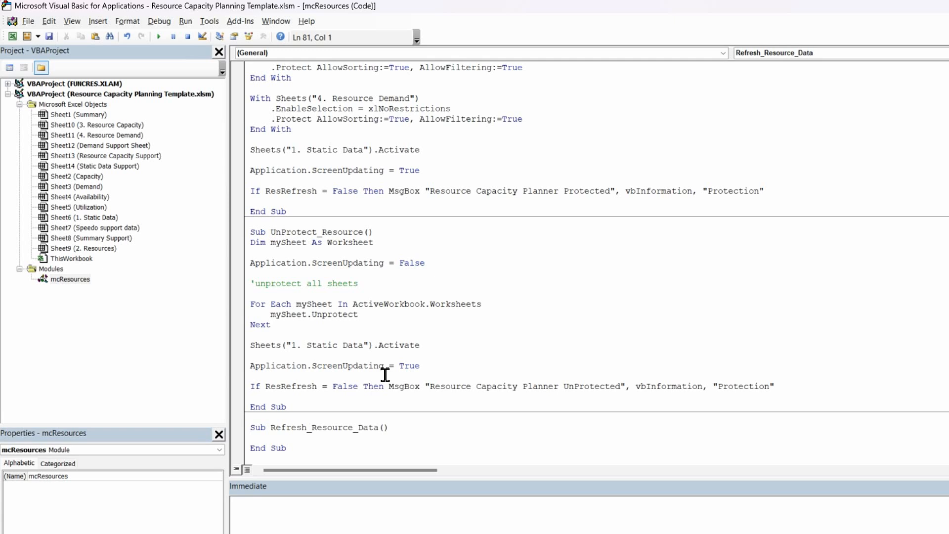
Add the line ResRefresh = True as the first statement of Refresh_Resource_Data
left_click(413, 428)
key("Return")
key("Return")
type("resrefresh = ")
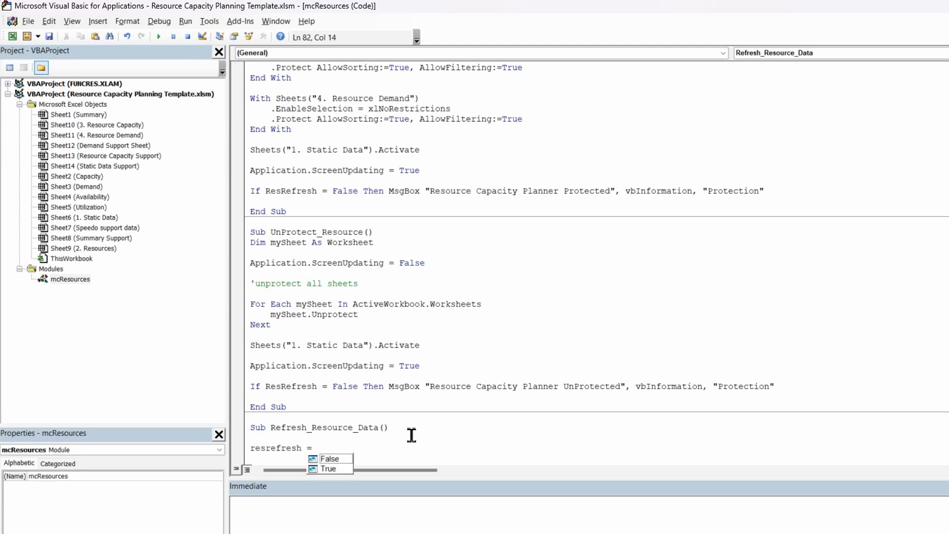
type("true")
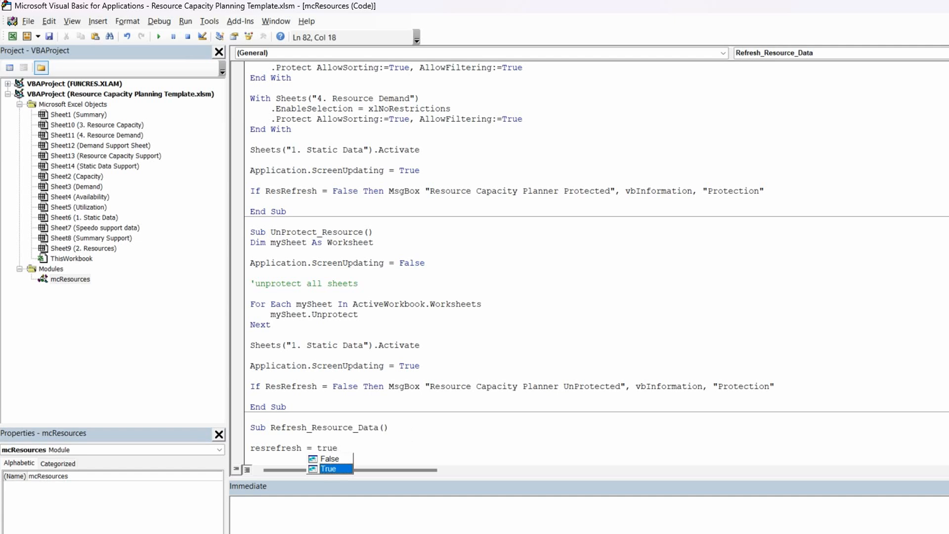
left_click(322, 439)
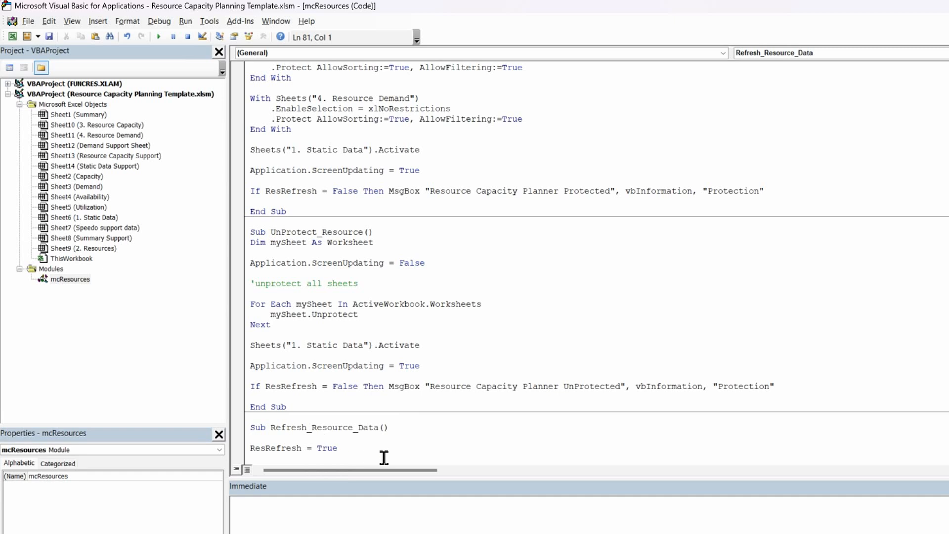
scroll(375, 456, "down", 1)
left_click(368, 427)
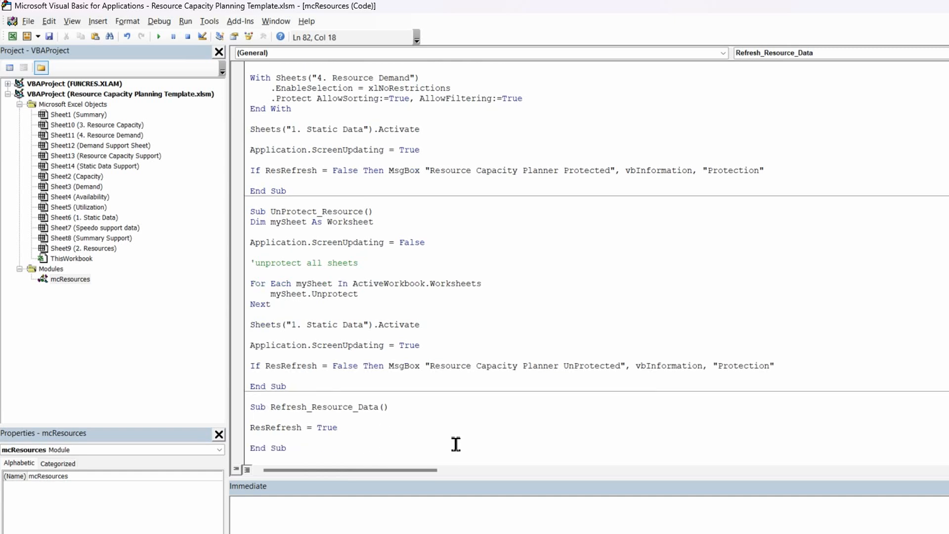
Add a call to UnProtect_Resource below the ResRefresh line, copying the name from that procedure's declaration
key("Return")
key("Return")
left_click_drag(364, 211, 283, 216)
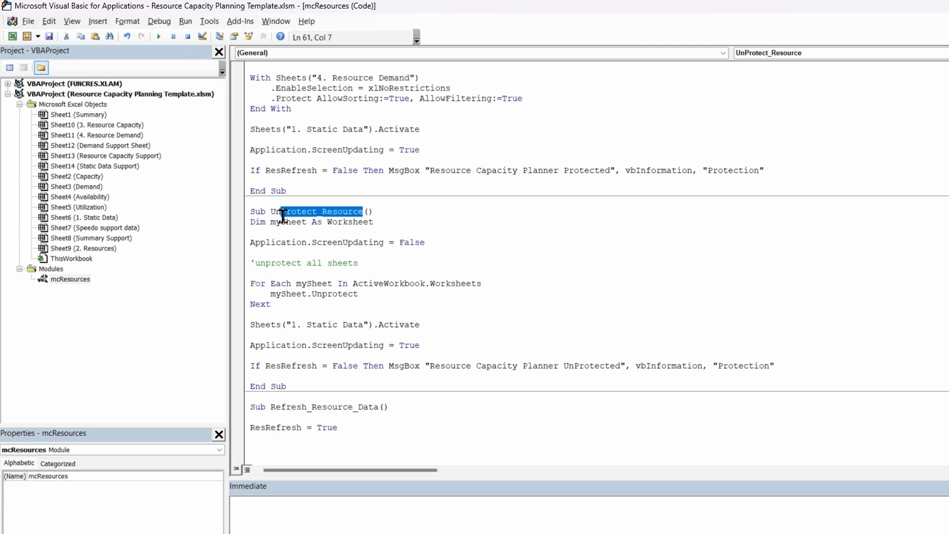
left_click(332, 213)
left_click_drag(364, 212, 273, 212)
key("ctrl+c")
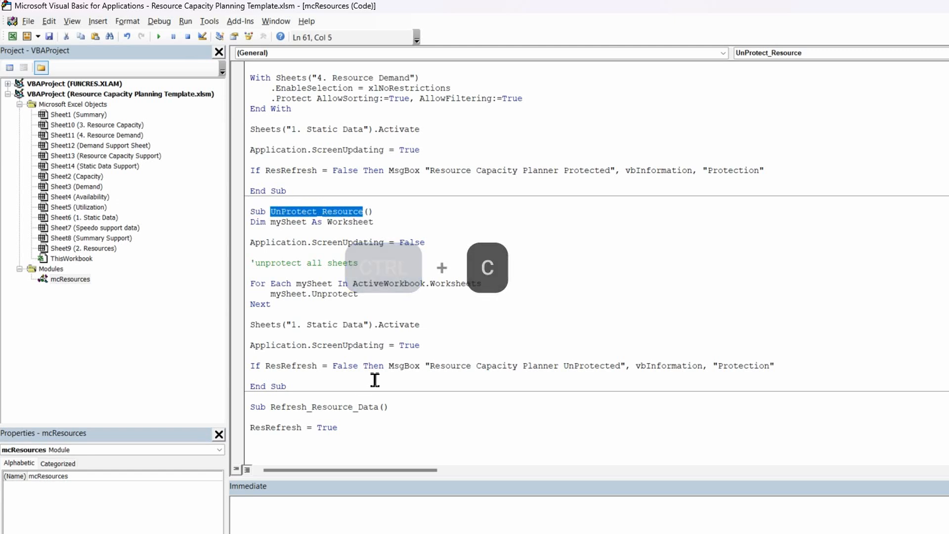
left_click(294, 459)
key("ctrl+v")
key("ctrl+v")
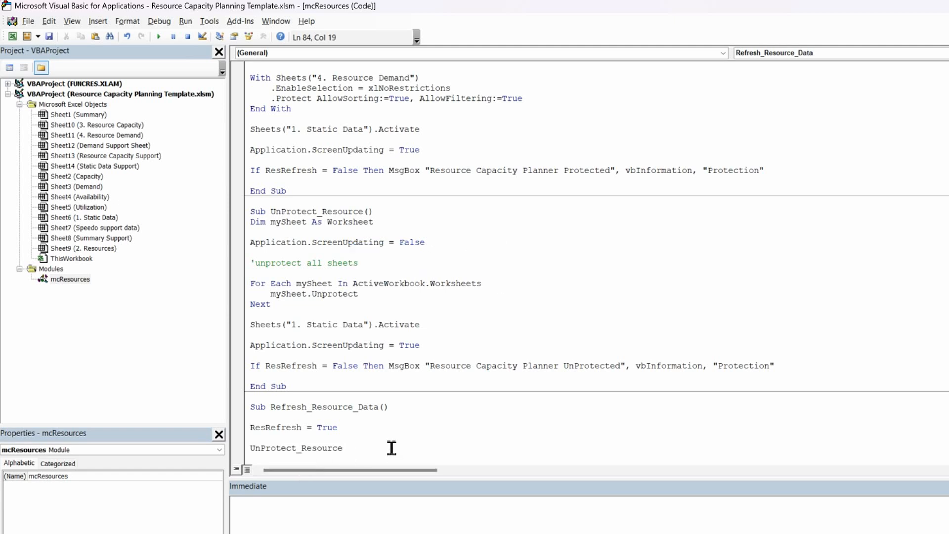
scroll(391, 447, "down", 1)
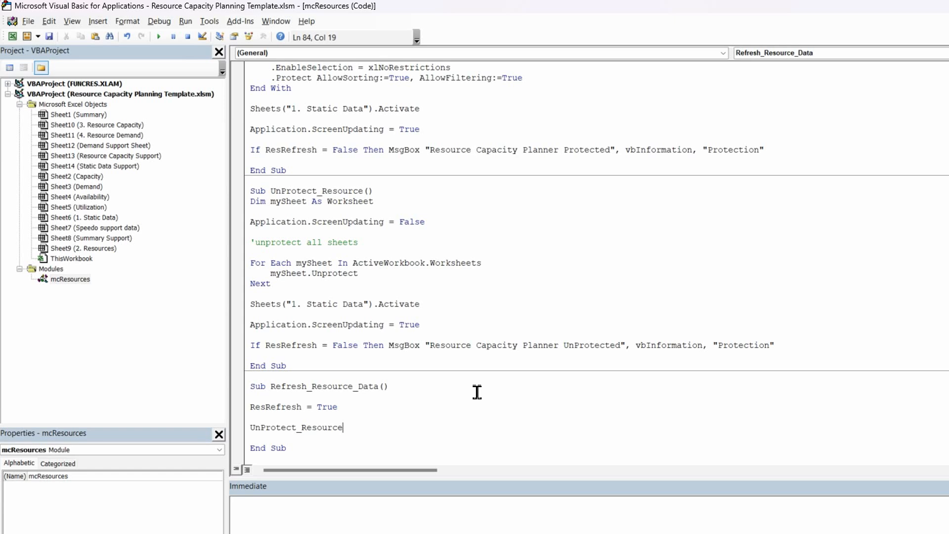
Add the comment 'Refresh Power Query and Power Pivot data below the UnProtect_Resource call
key("Return")
key("Return")
type("'Refresh Power Query and P")
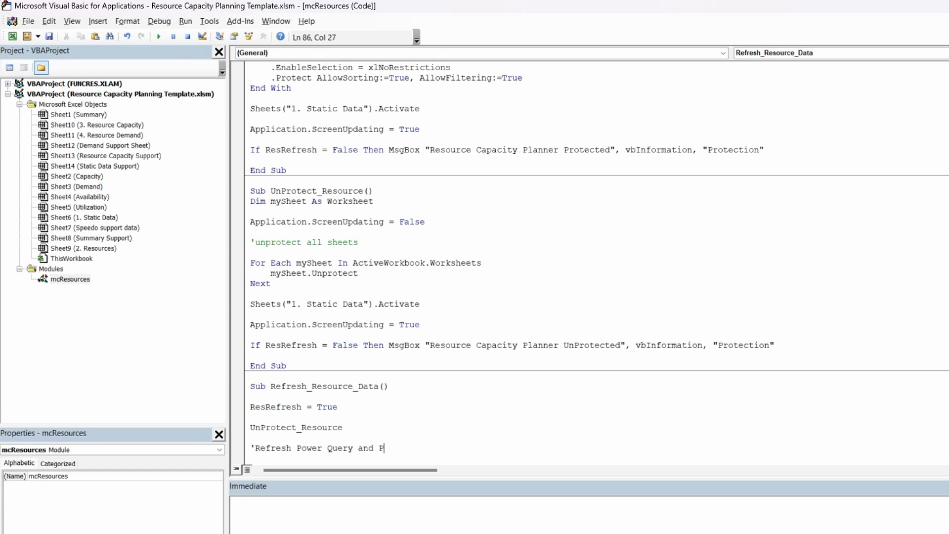
type("ower Pivot data")
key("Return")
key("Return")
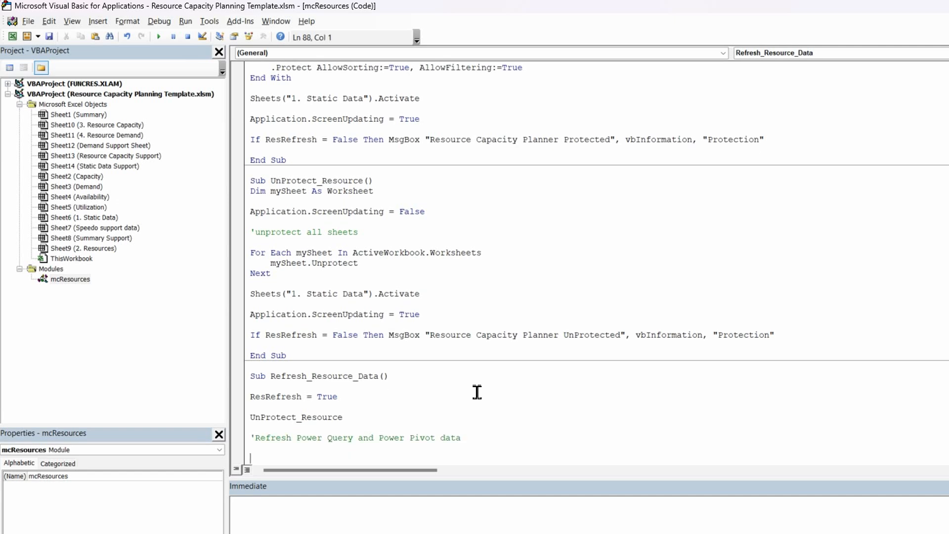
Add the statement ActiveWorkbook.RefreshAll below the refresh comment
scroll(360, 387, "down", 1)
type("active")
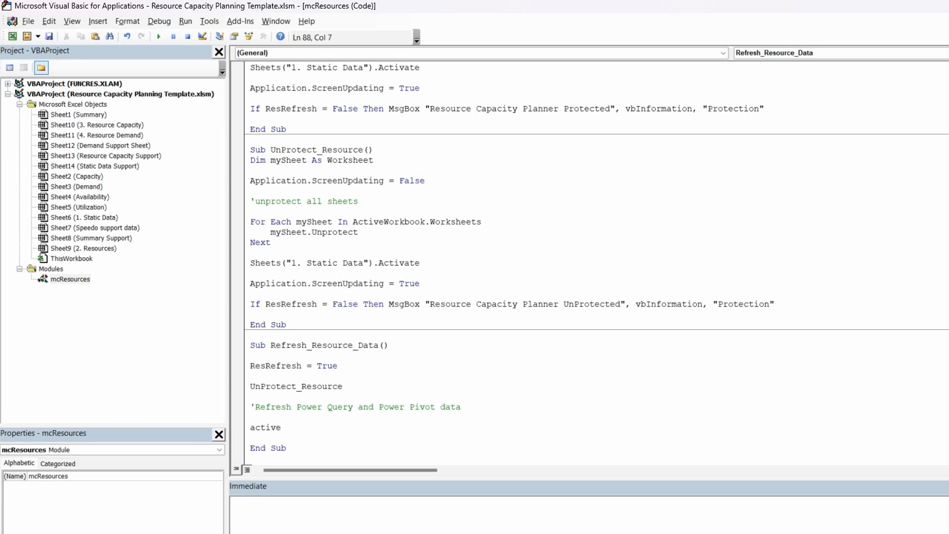
type("work")
type("book.Refr")
type("e")
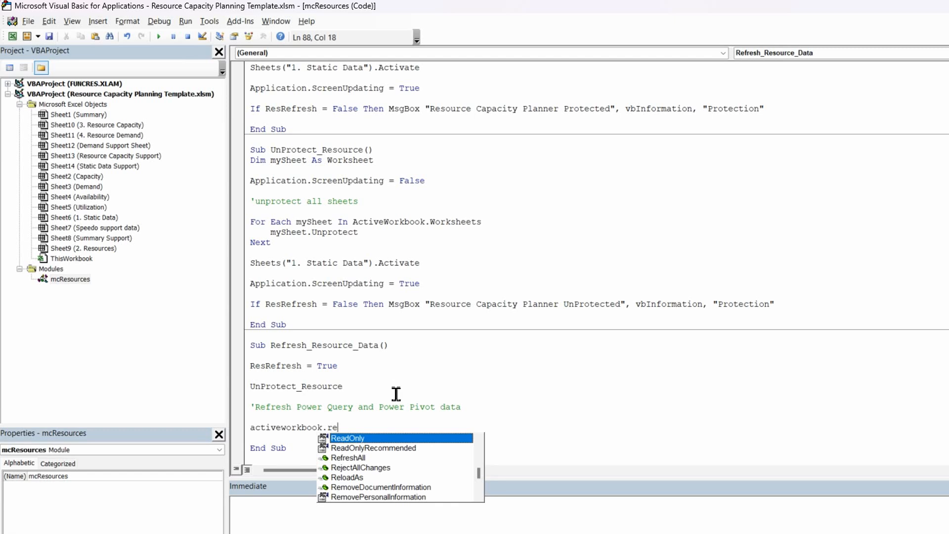
double_click(359, 459)
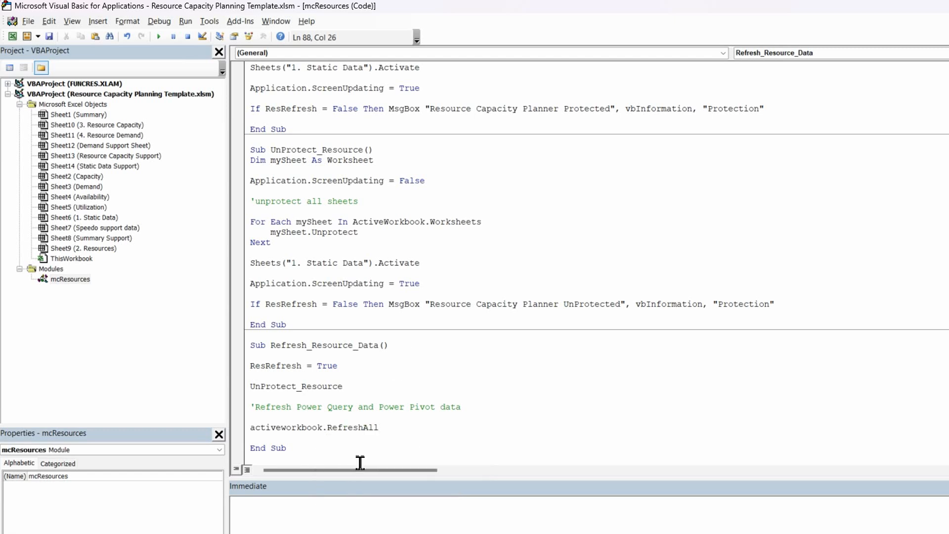
key("Return")
key("Return")
Add a call to Protect_Resource below the RefreshAll statement, copying the name from that procedure's declaration
scroll(332, 356, "up", 15)
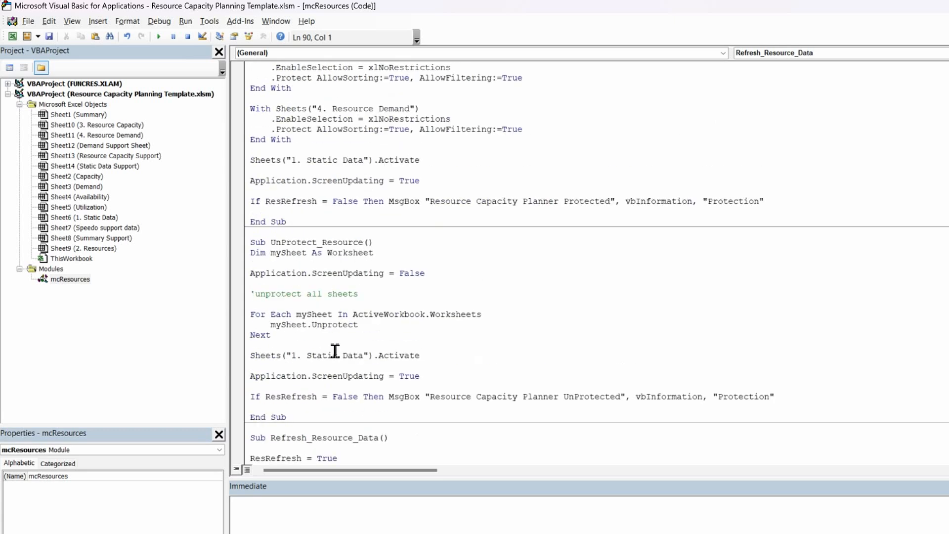
scroll(340, 346, "up", 4)
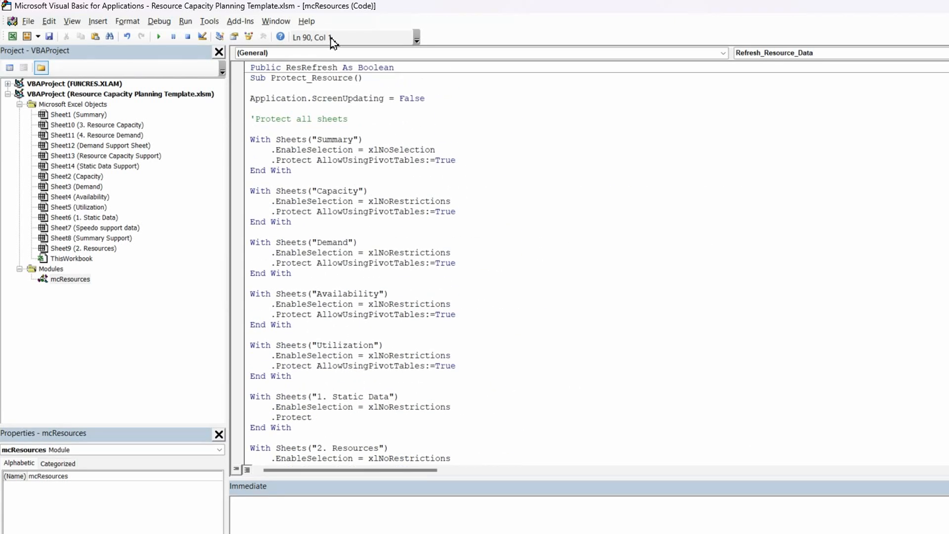
left_click_drag(354, 79, 271, 82)
key("ctrl+c")
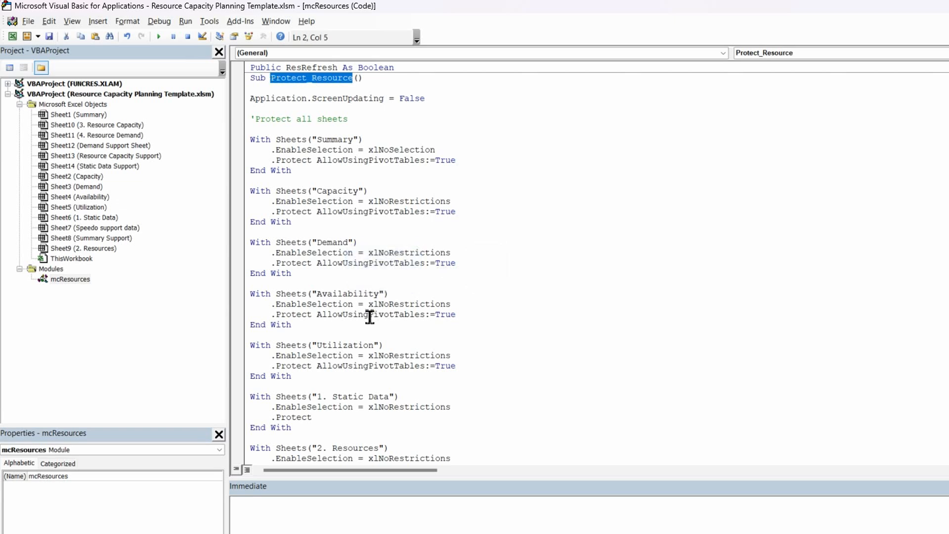
scroll(370, 316, "down", 20)
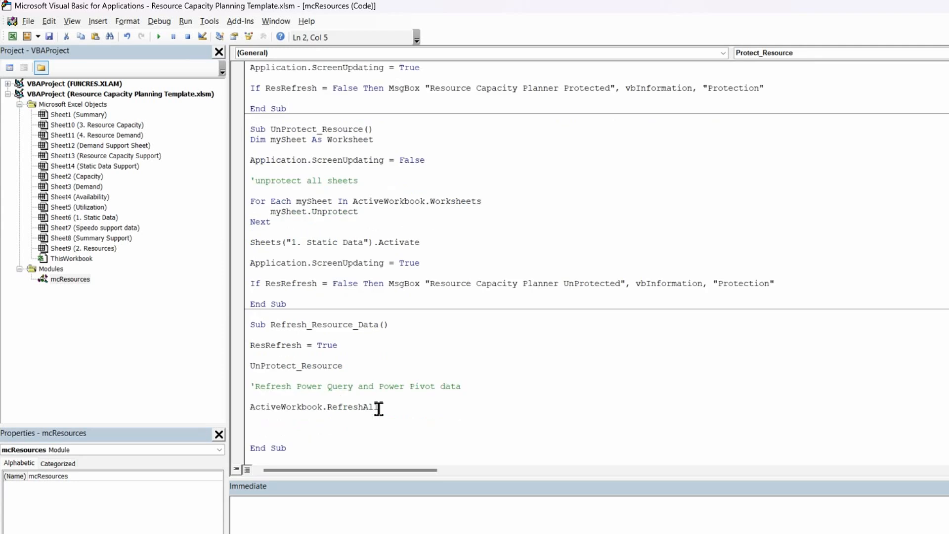
left_click(265, 428)
key("ctrl+v")
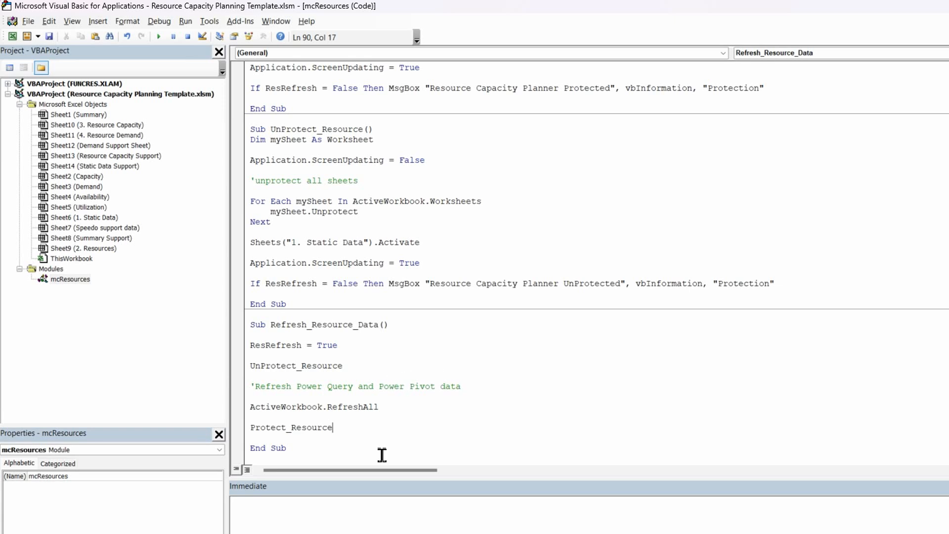
Start a MsgBox statement below the Protect_Resource call with the prompt "Resource Capacity Planner Data - Refreshed"
left_click(358, 436)
key("Return")
type("msgbox ")
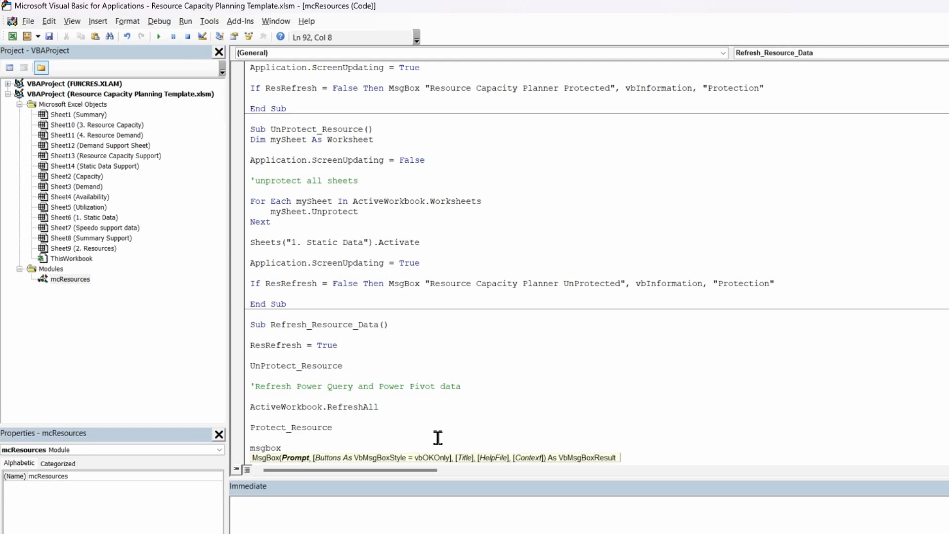
type("\"Resource Ca[a")
key("BackSpace")
key("BackSpace")
type("pacity Planner Data")
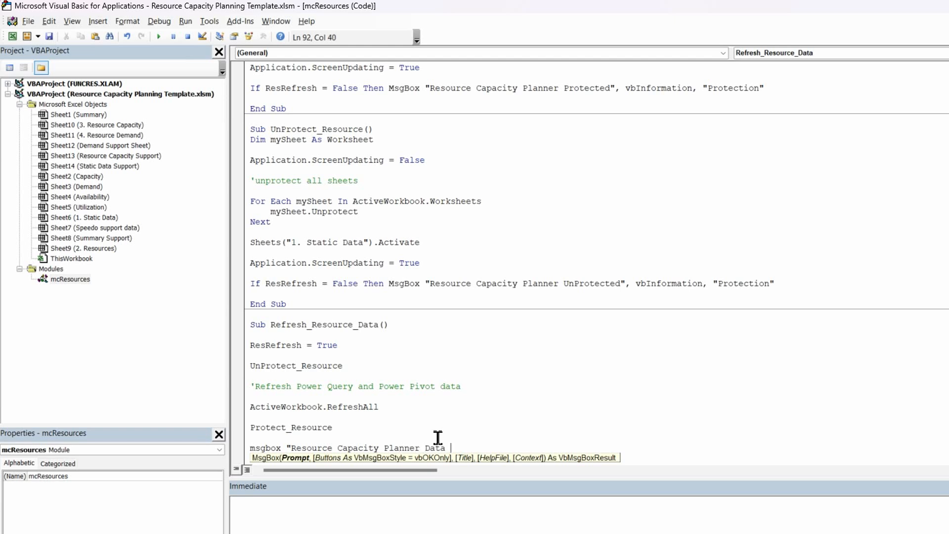
type("freshed")
scroll(509, 400, "down", 1)
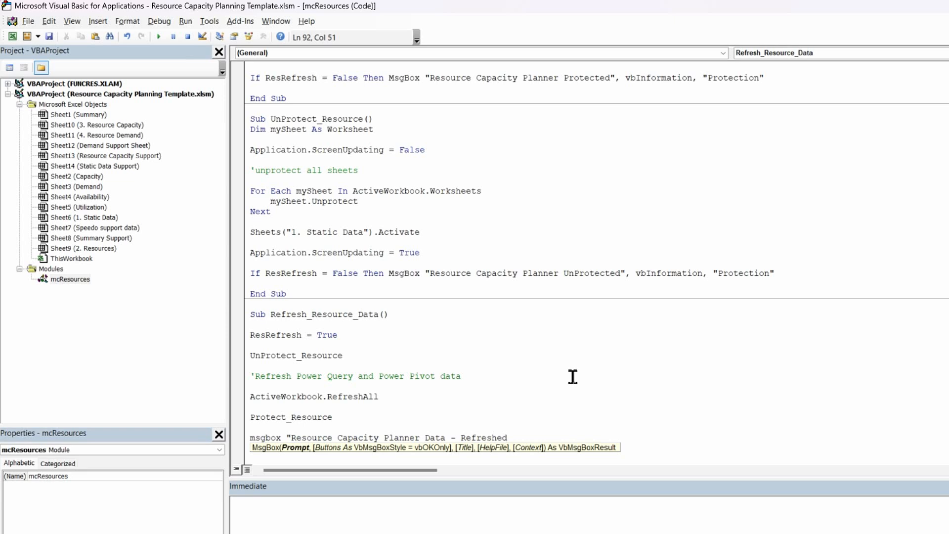
Complete the MsgBox statement with vbInformation and the title "Data Refresh", leaving a blank line before End Sub
type("\",")
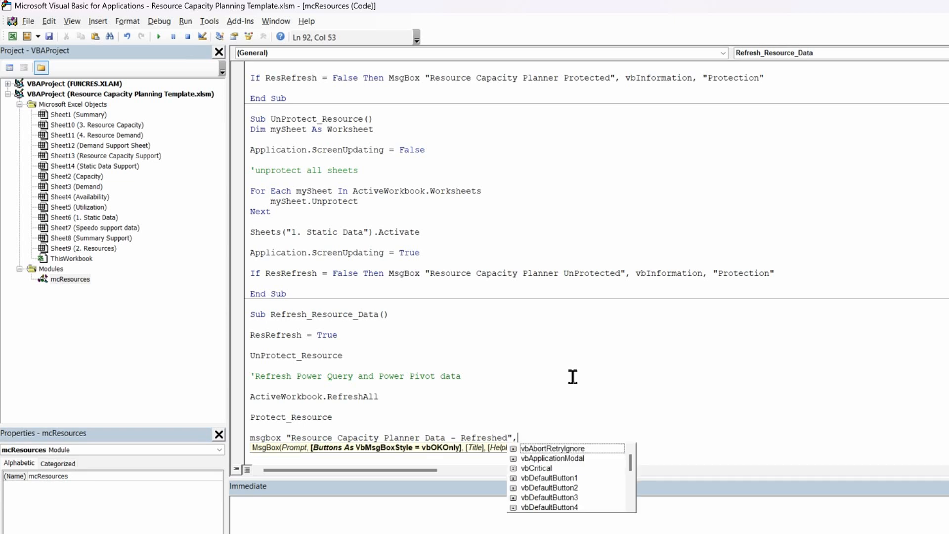
type("vbi")
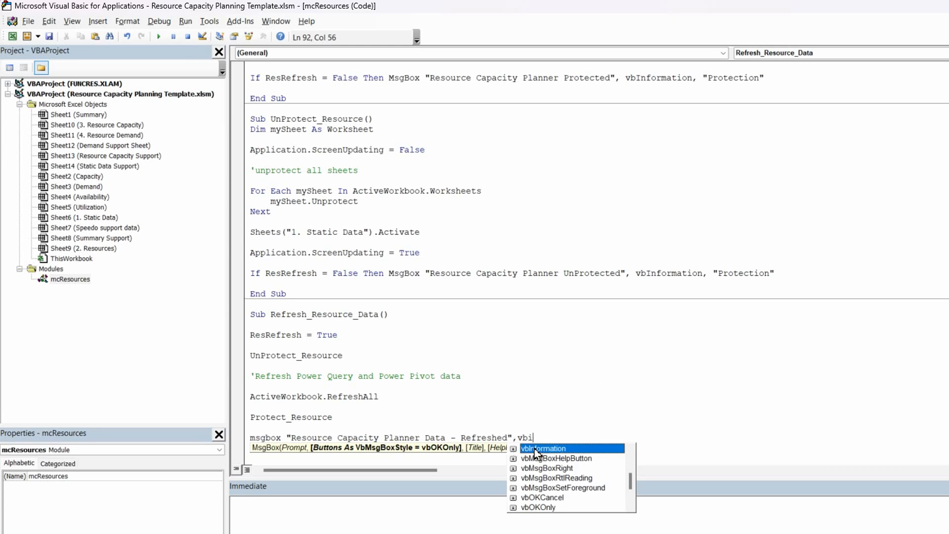
double_click(538, 448)
type(", \"Dat")
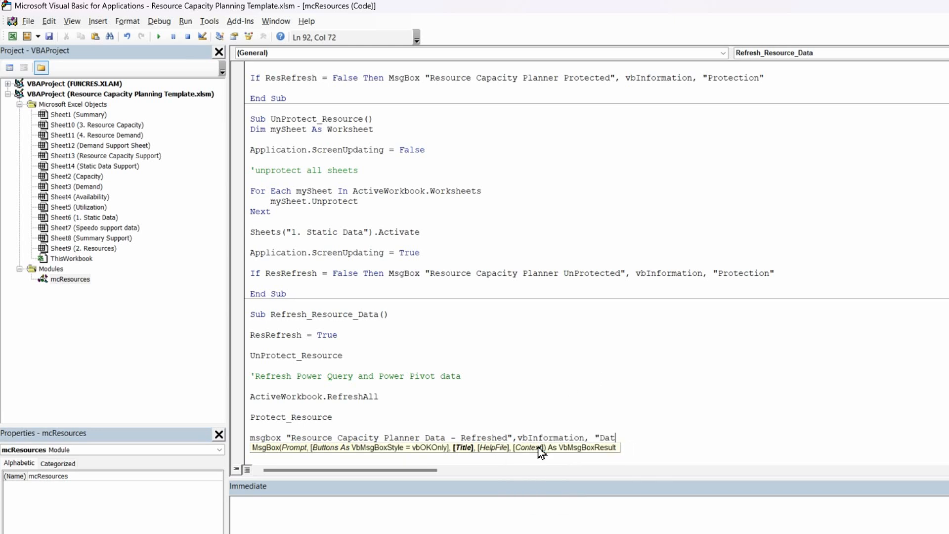
type("a Refresh")
left_click(538, 375)
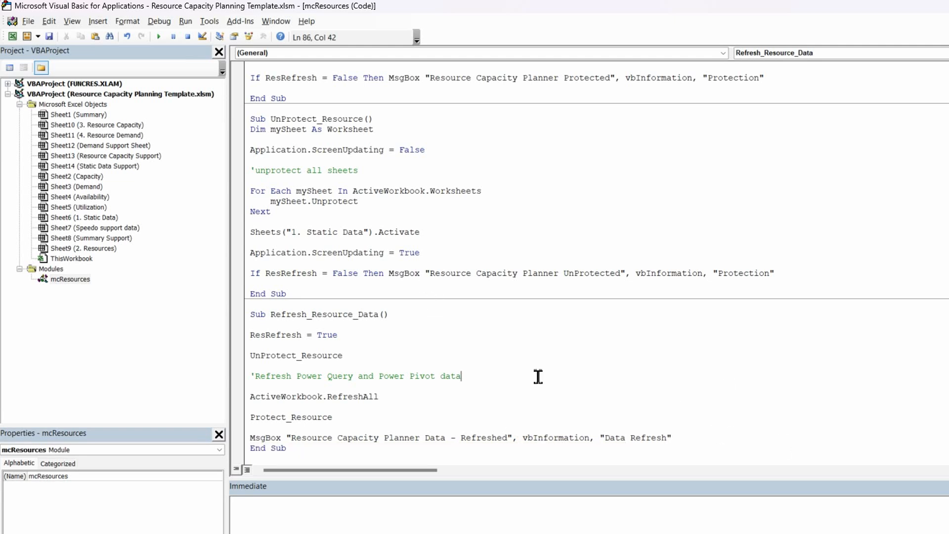
left_click(687, 438)
key("Return")
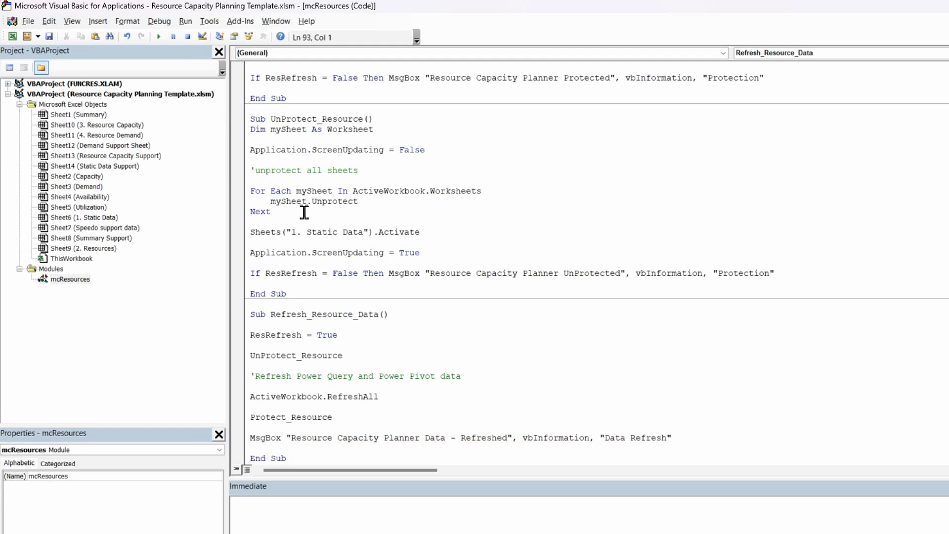
Compile the VBA project and close the code editor to return to the Static Data sheet
left_click(159, 21)
left_click(164, 38)
left_click(409, 353)
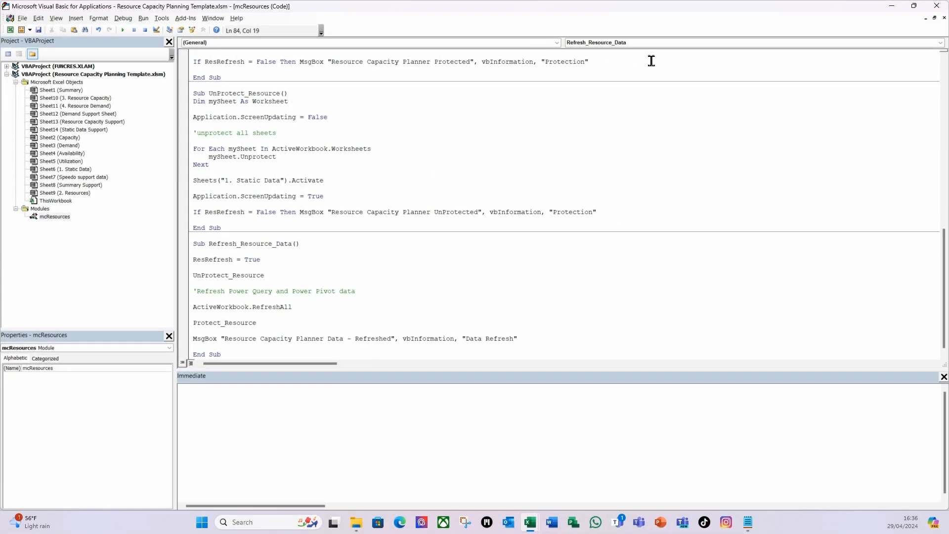
left_click(936, 5)
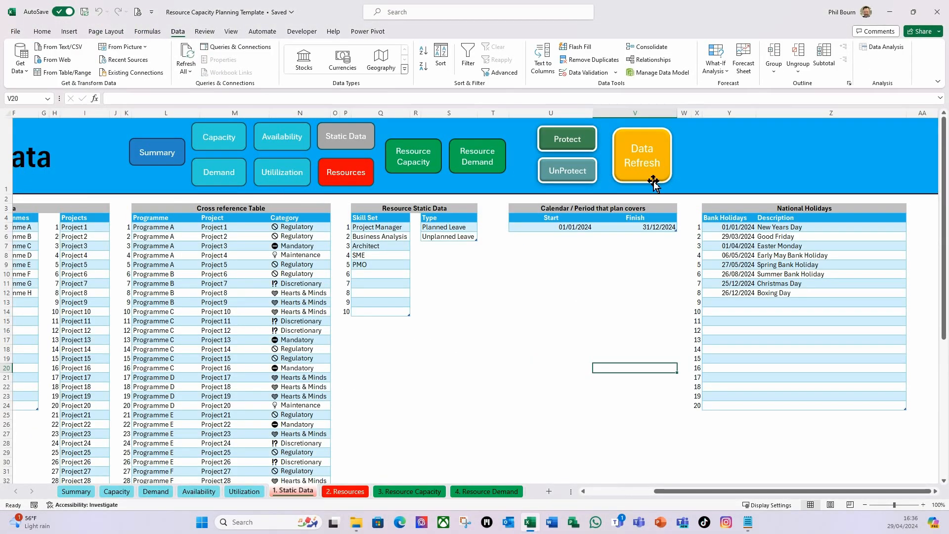
Unprotect the planner and assign the Refresh_Resource_Data macro to the Data Refresh button on the Static Data sheet
left_click(565, 174)
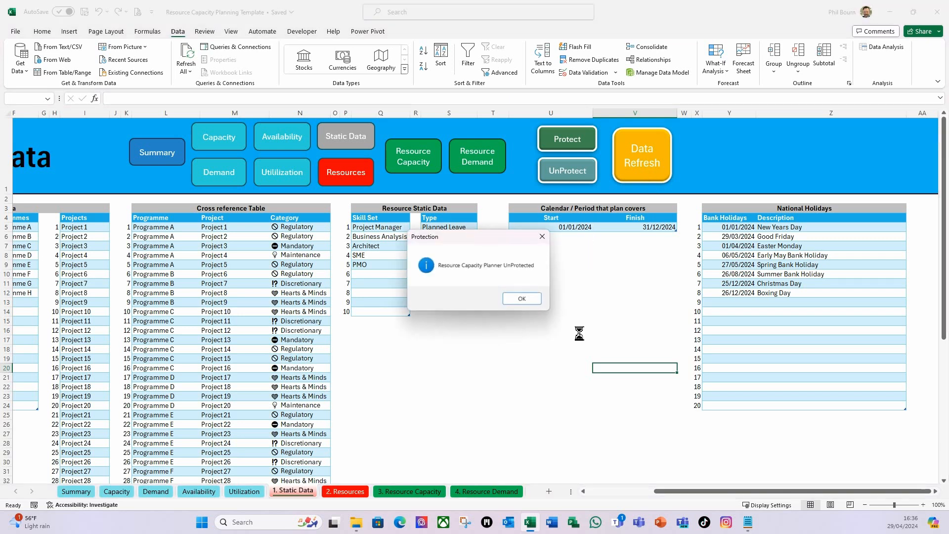
left_click(531, 302)
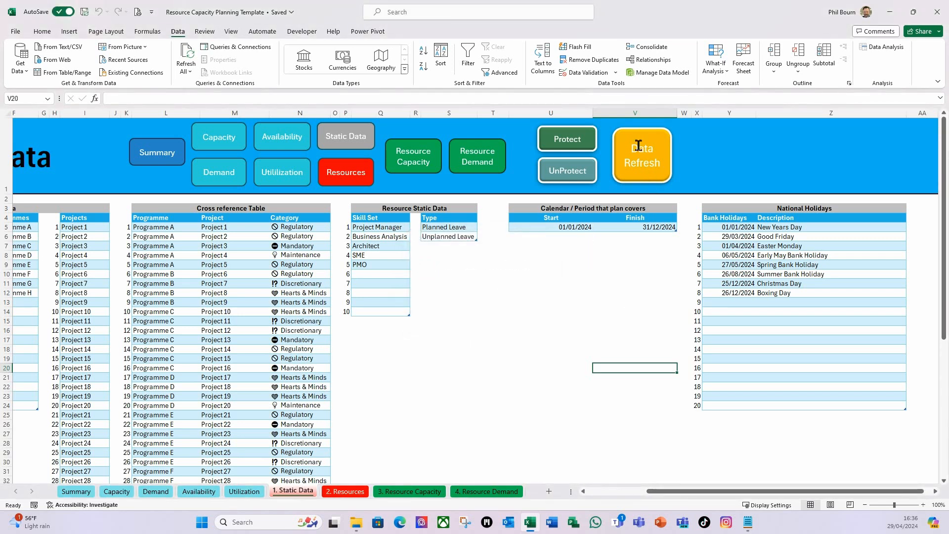
right_click(645, 166)
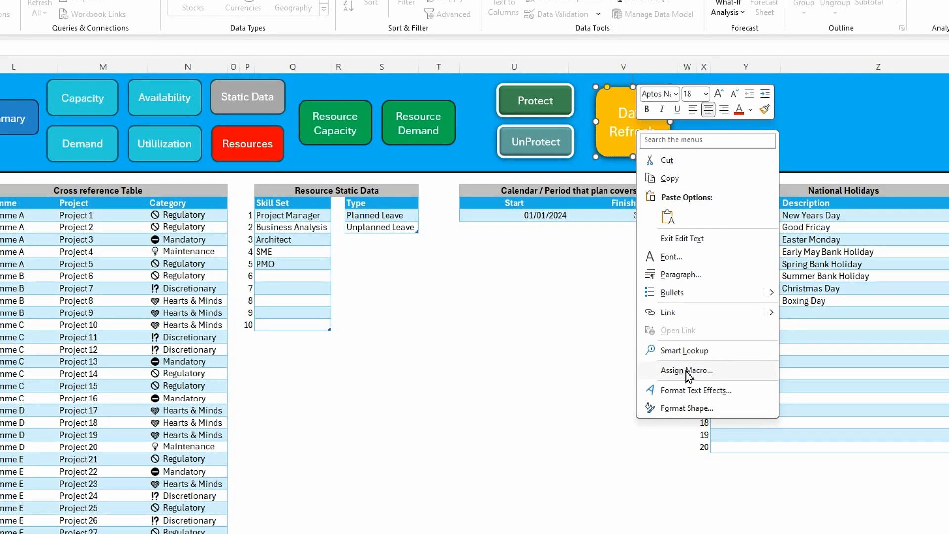
left_click(681, 347)
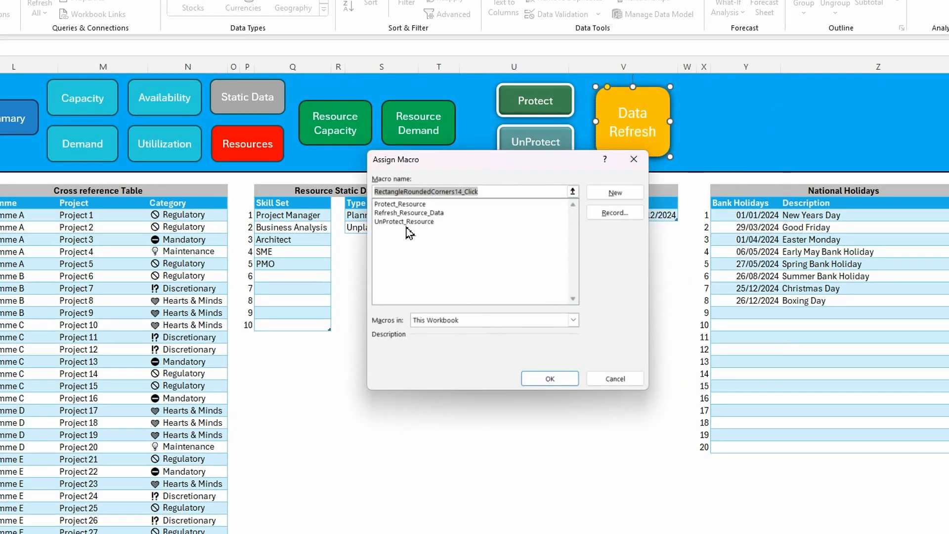
left_click(395, 214)
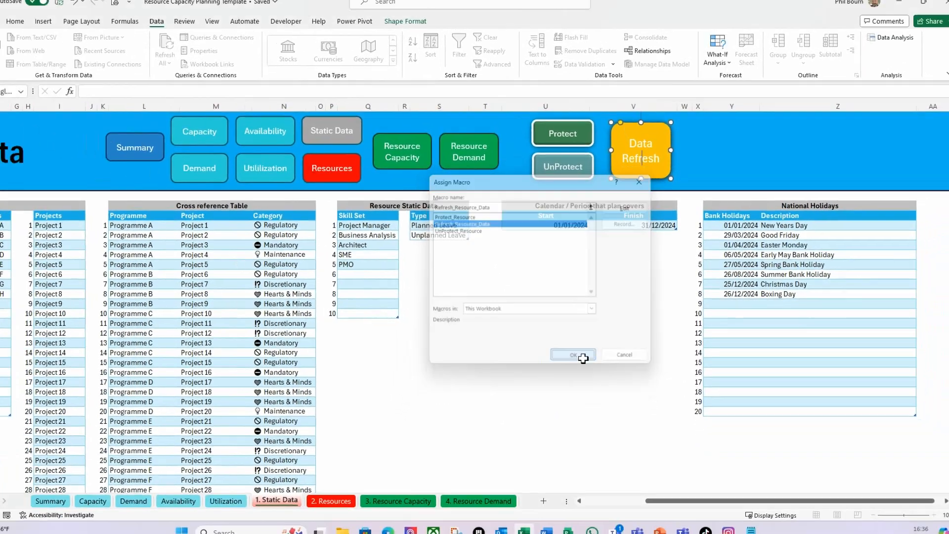
left_click(563, 380)
left_click(541, 323)
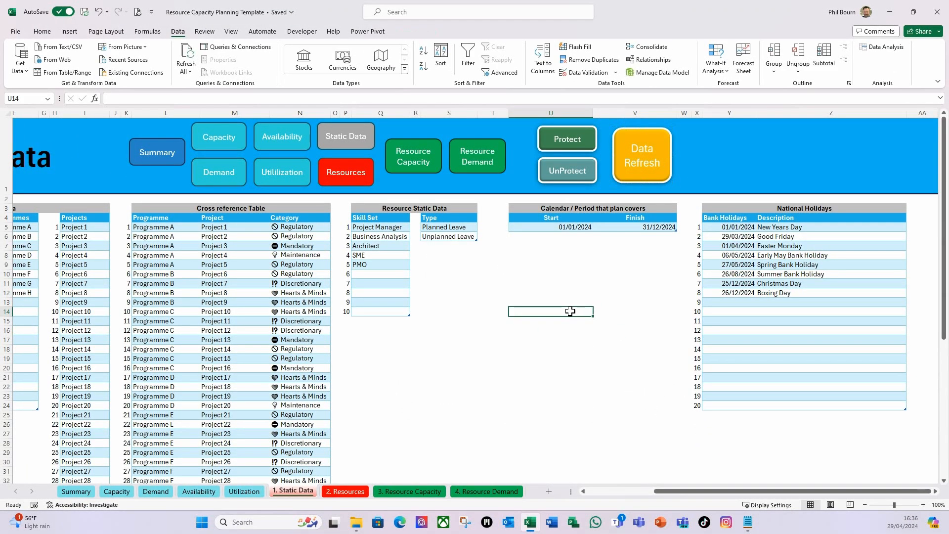
Protect the planner again with its Protect macro and switch to the Summary sheet
left_click(575, 141)
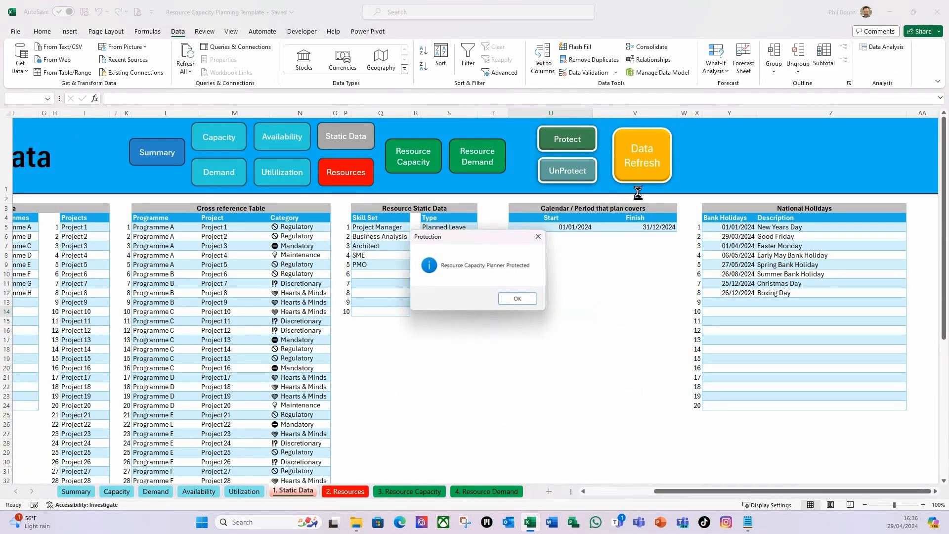
left_click(517, 298)
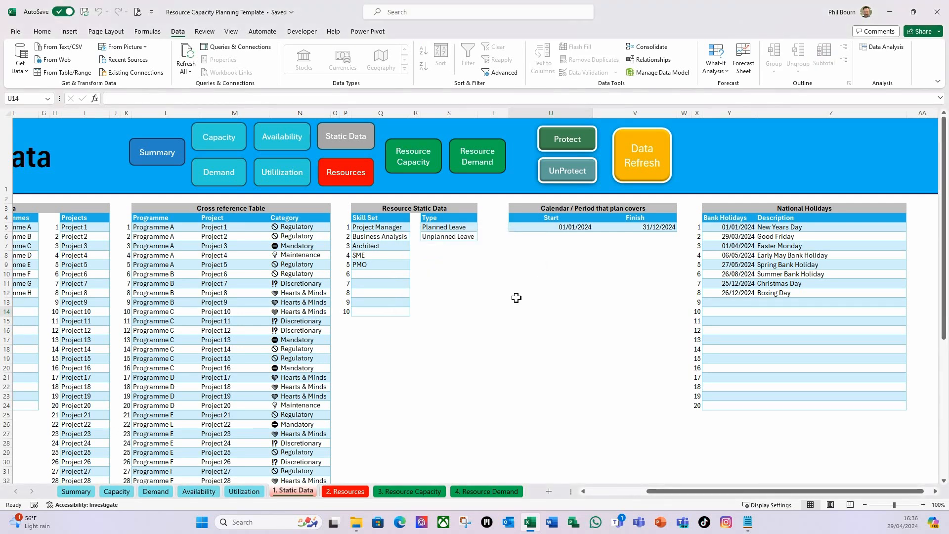
left_click_drag(665, 491, 556, 502)
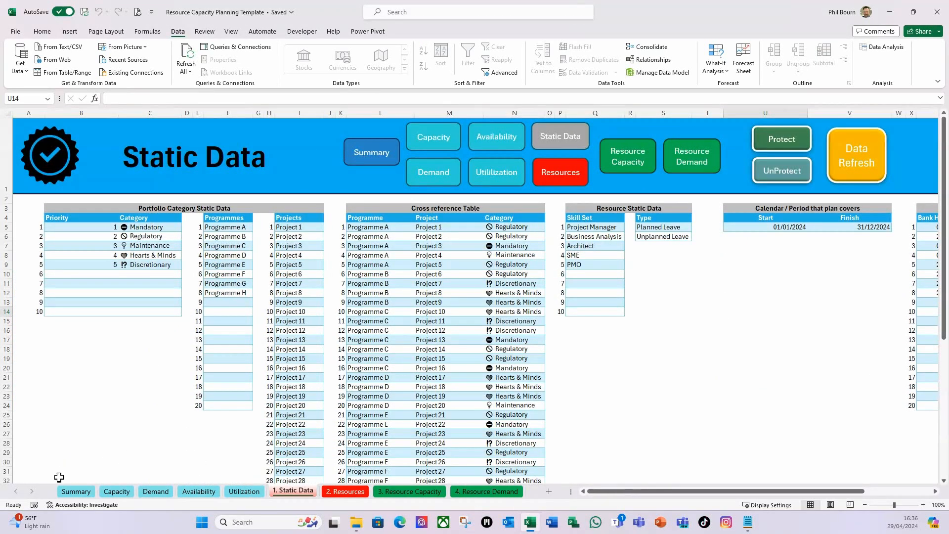
left_click(78, 497)
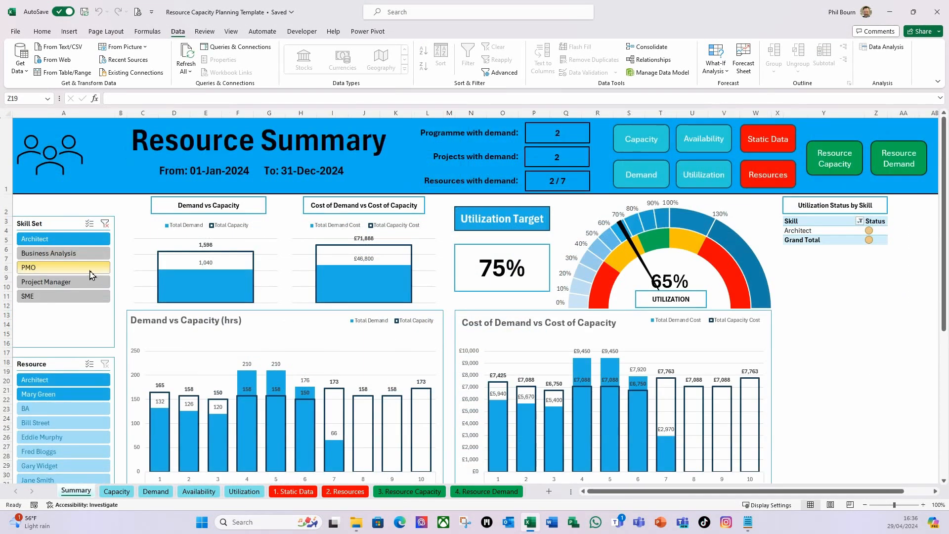
Clear the Skill Set slicer on the Summary sheet, and test the Resource slicer by filtering to one resource and clearing it
left_click(105, 225)
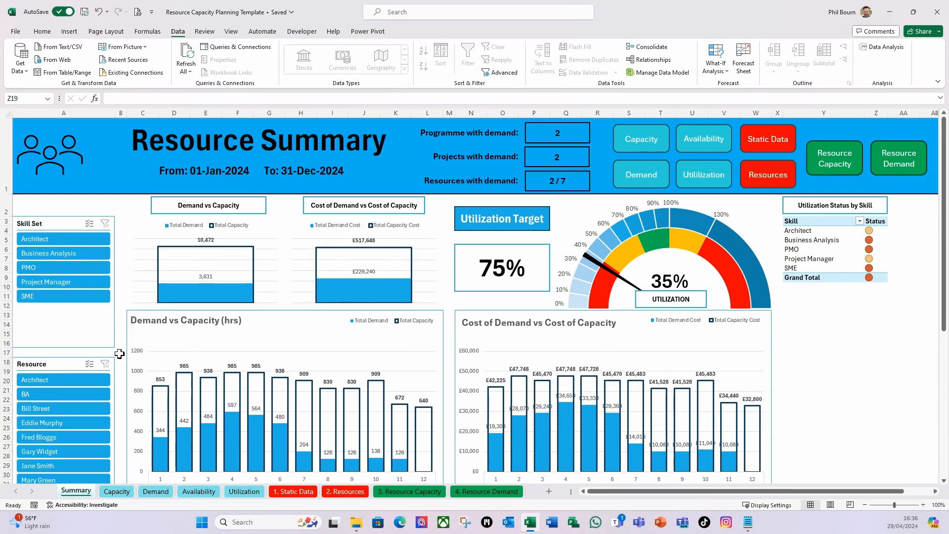
left_click(65, 424)
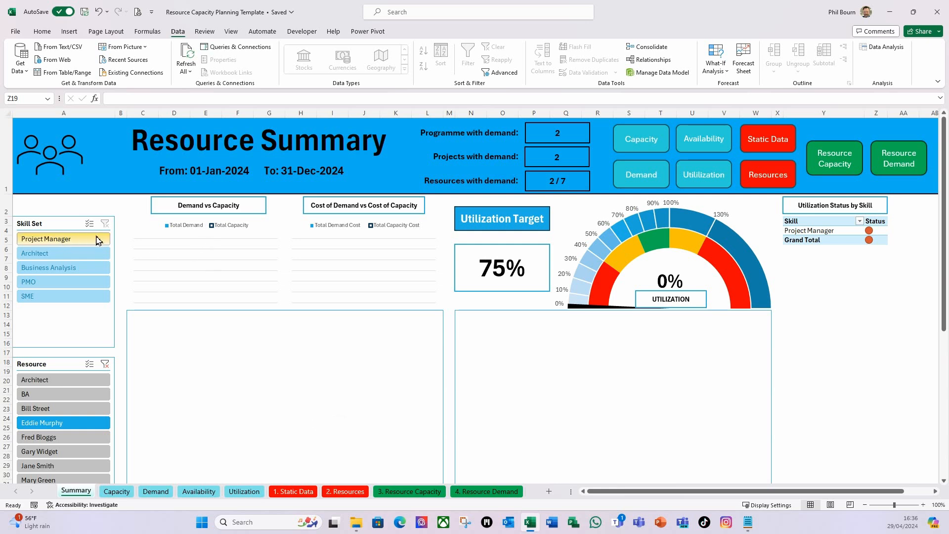
left_click(105, 363)
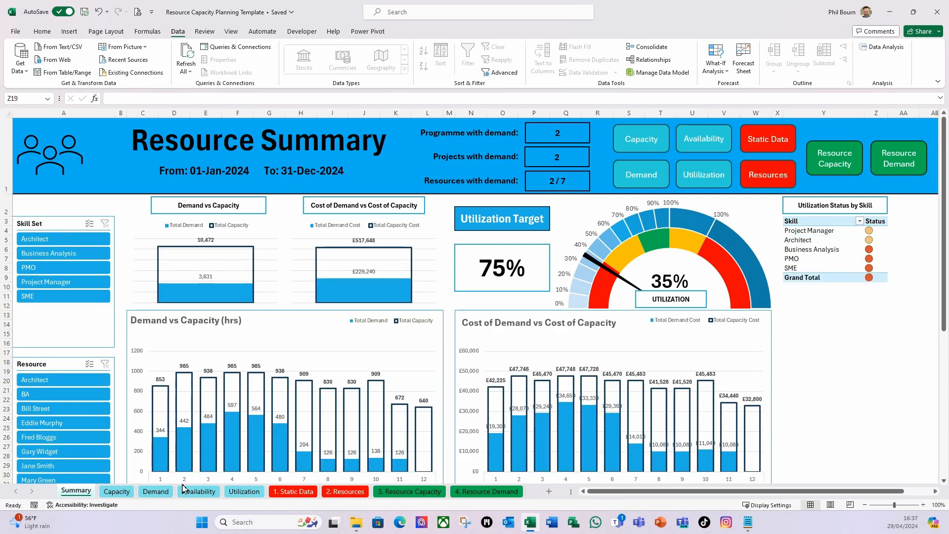
Test the Date timeline on the Capacity sheet by filtering to May 2024 and clearing the filter
left_click(117, 490)
left_click(216, 336)
left_click(217, 245)
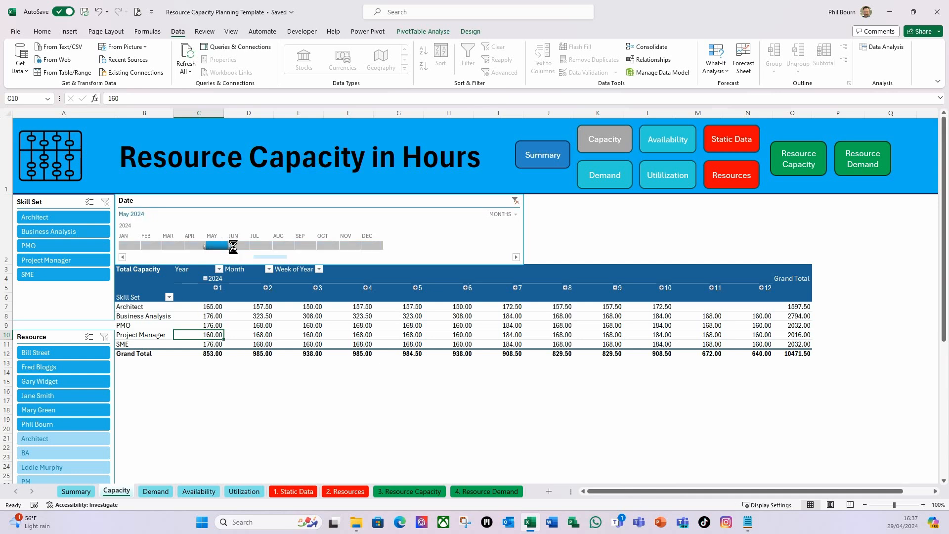
left_click(517, 200)
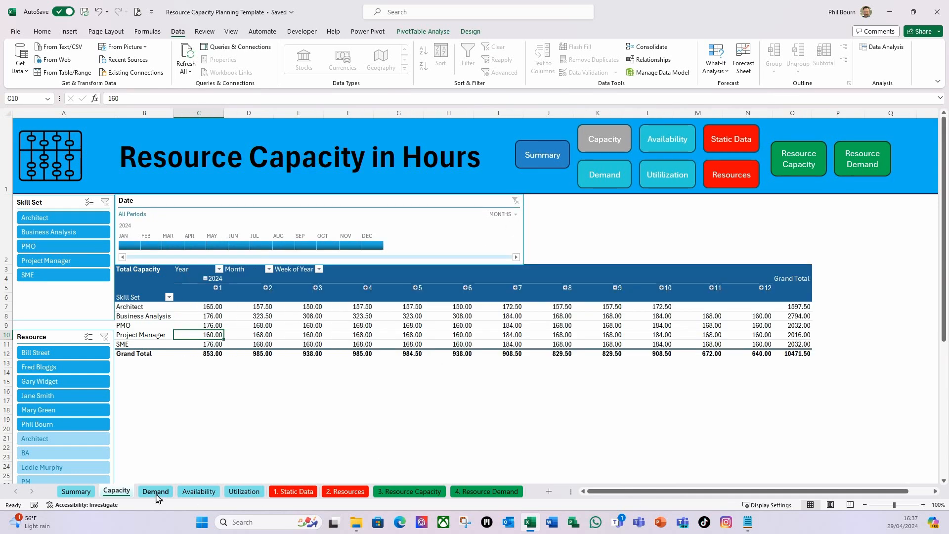
Review the Demand, Availability and Utilization sheets in the protected workbook
left_click(167, 493)
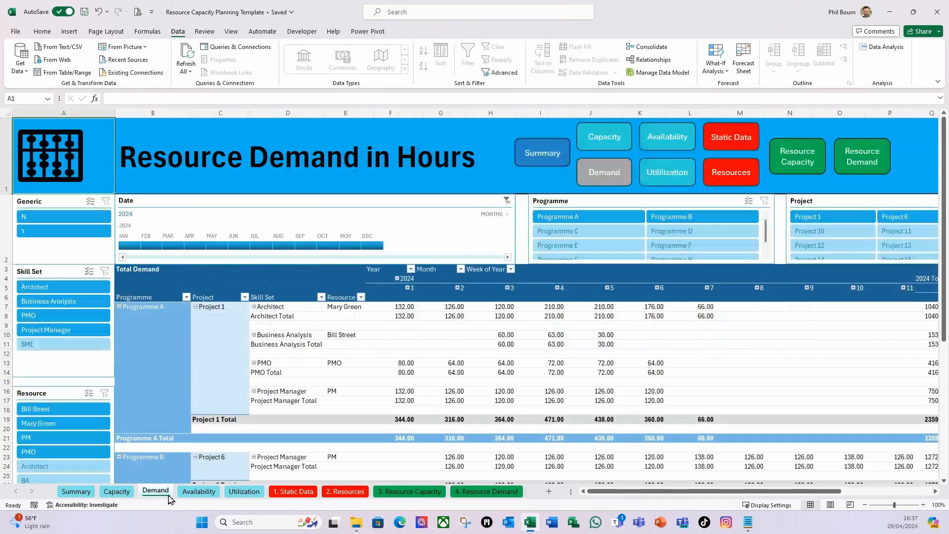
left_click(200, 492)
left_click(244, 492)
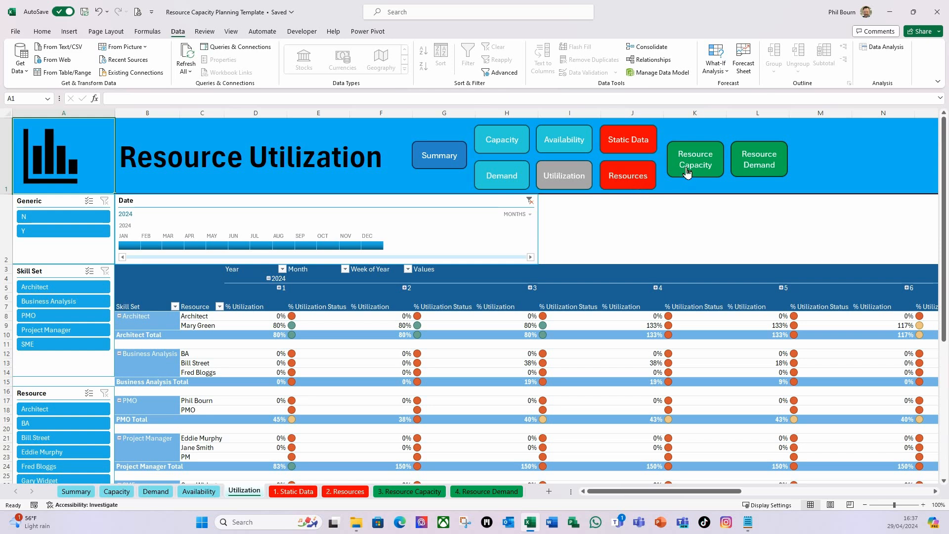
Add the remaining listed resource in row 10 of the Resource Capacity sheet, with start date 01/01/2024 and finish date 31/12/2024
left_click(701, 161)
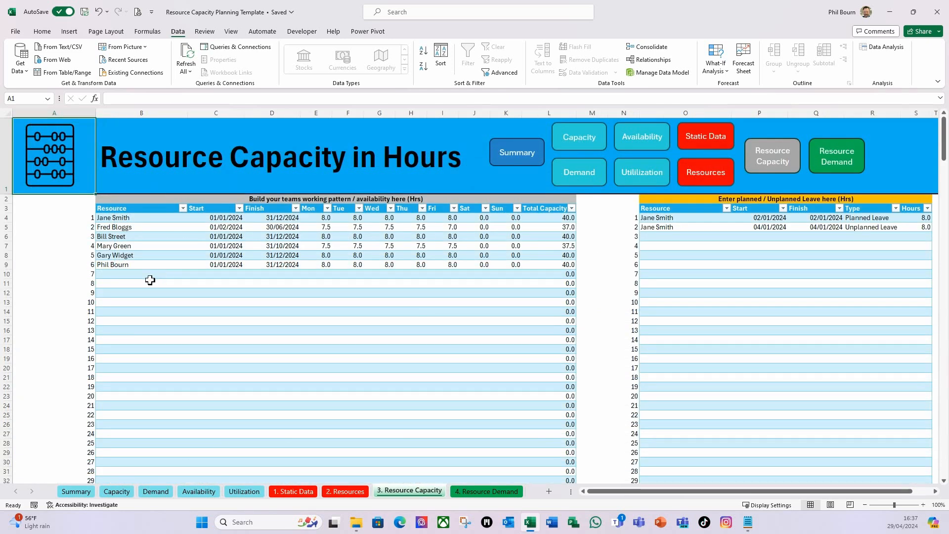
left_click(124, 275)
left_click(191, 274)
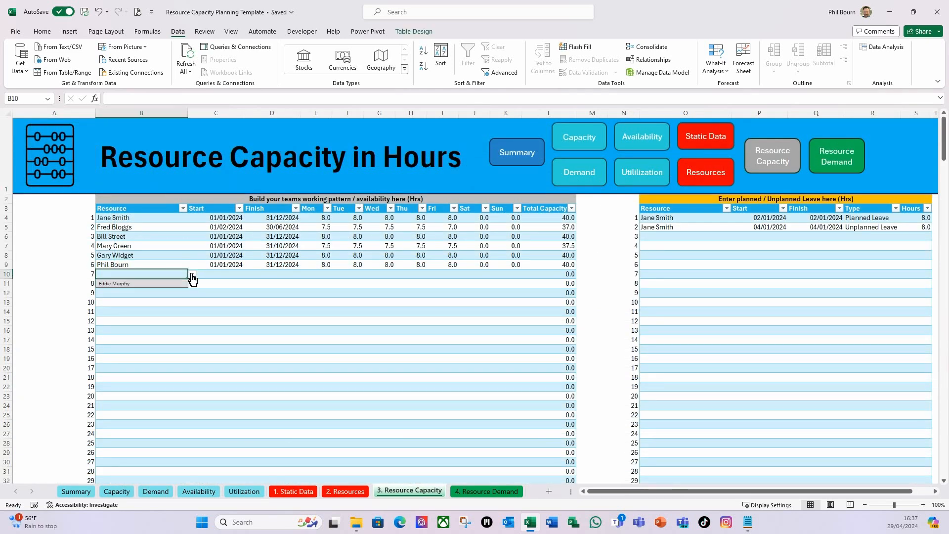
left_click(129, 283)
left_click(222, 273)
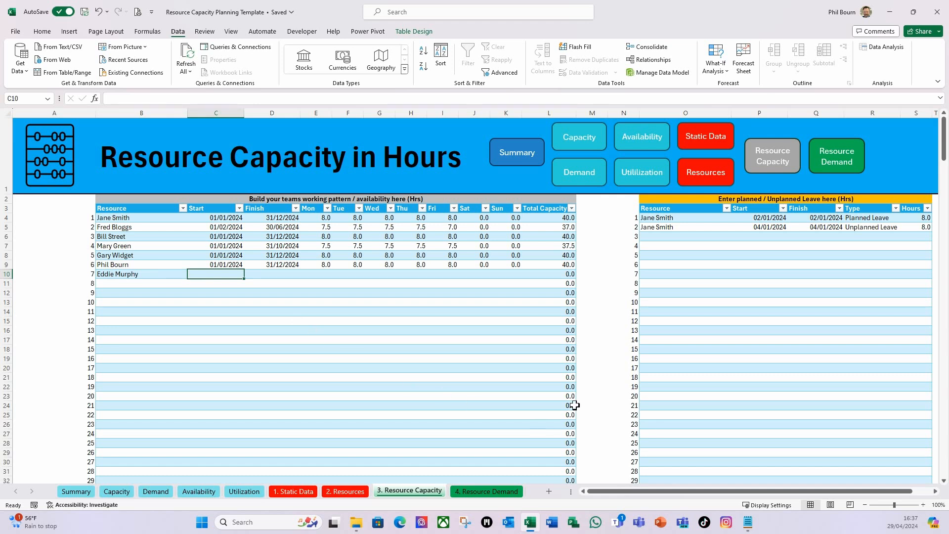
type("01/01/24")
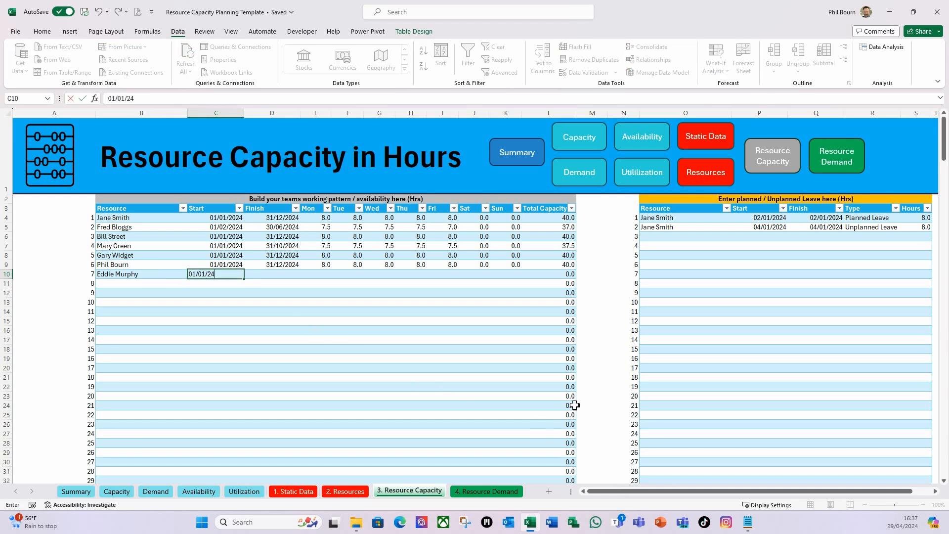
key("Tab")
type("3")
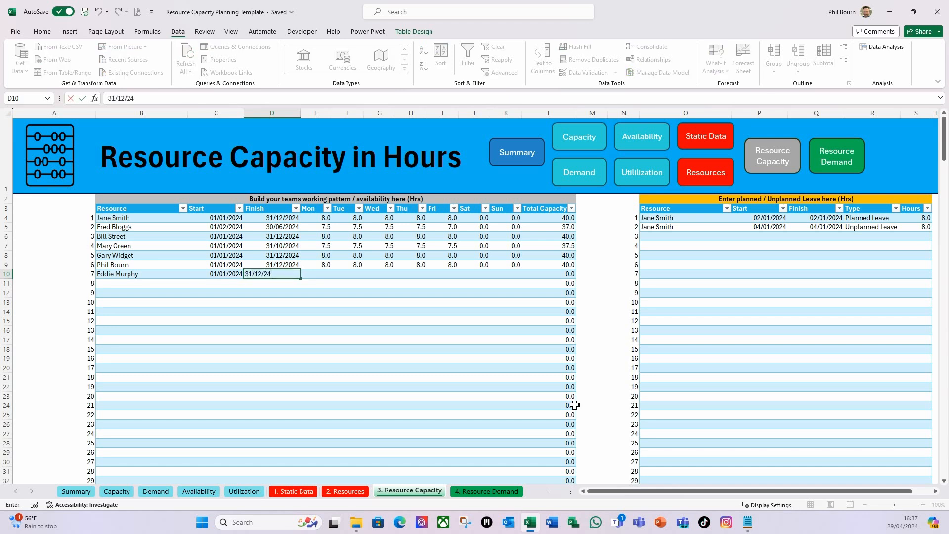
key("Tab")
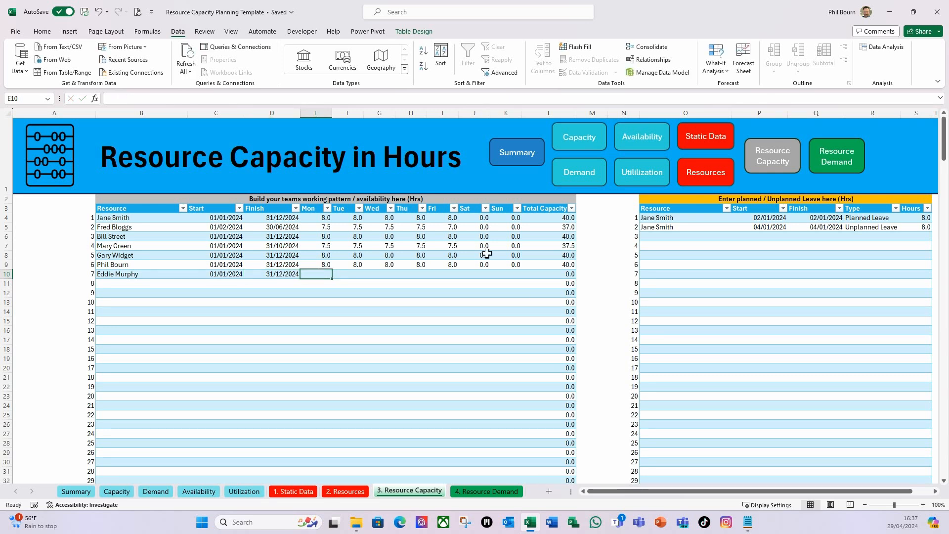
Enter 8 hours for Monday to Friday and 0 for Saturday and Sunday in row 10, and check the next row's resource list
left_click_drag(318, 273, 438, 273)
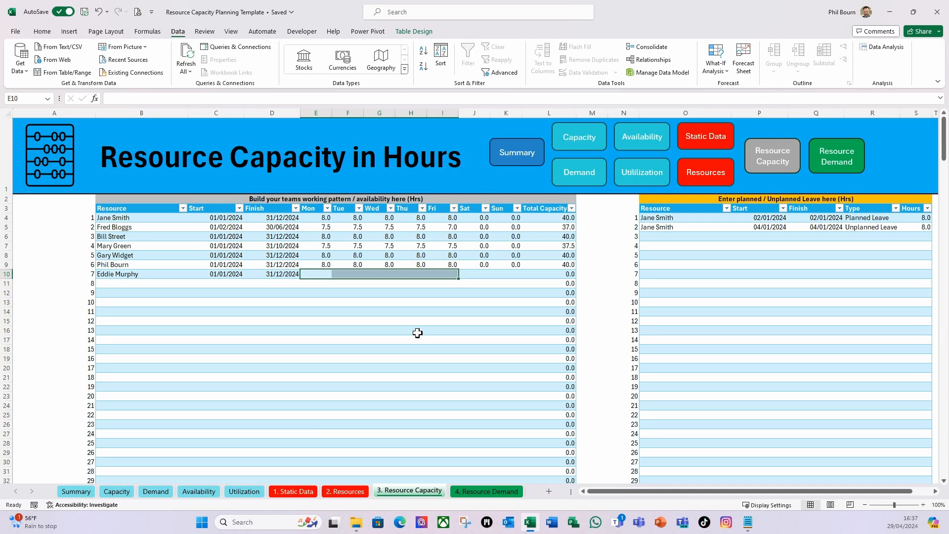
type("8")
key("ctrl+Return")
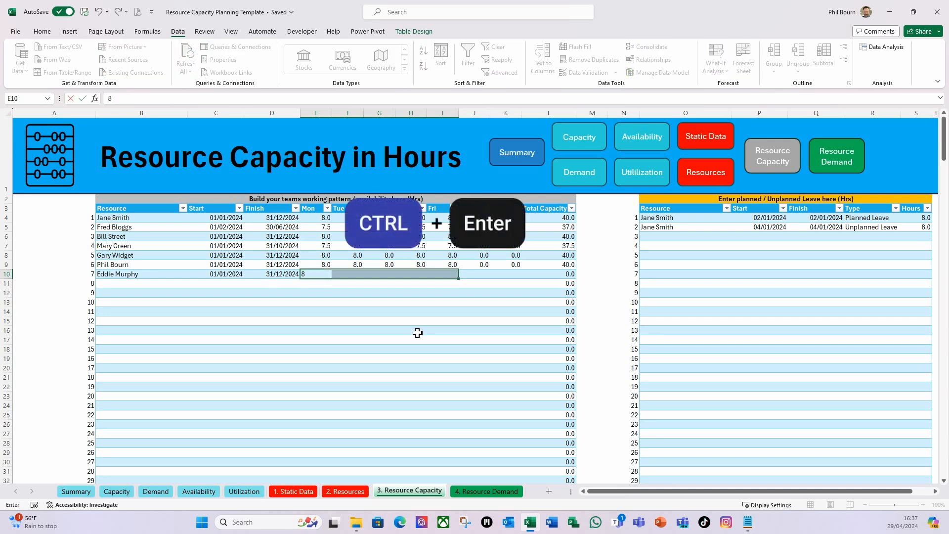
left_click(475, 274)
type("0")
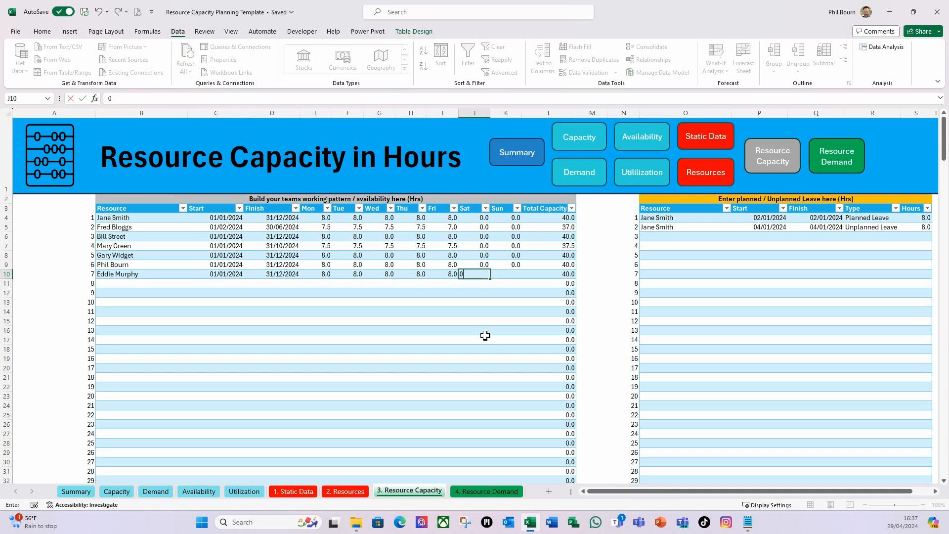
key("Tab")
type("0")
key("Tab")
key("Tab")
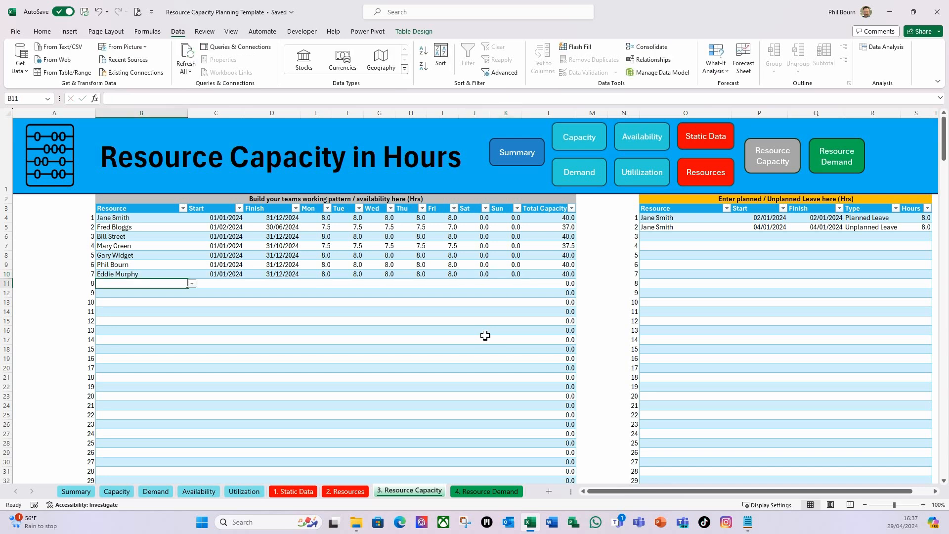
left_click(192, 283)
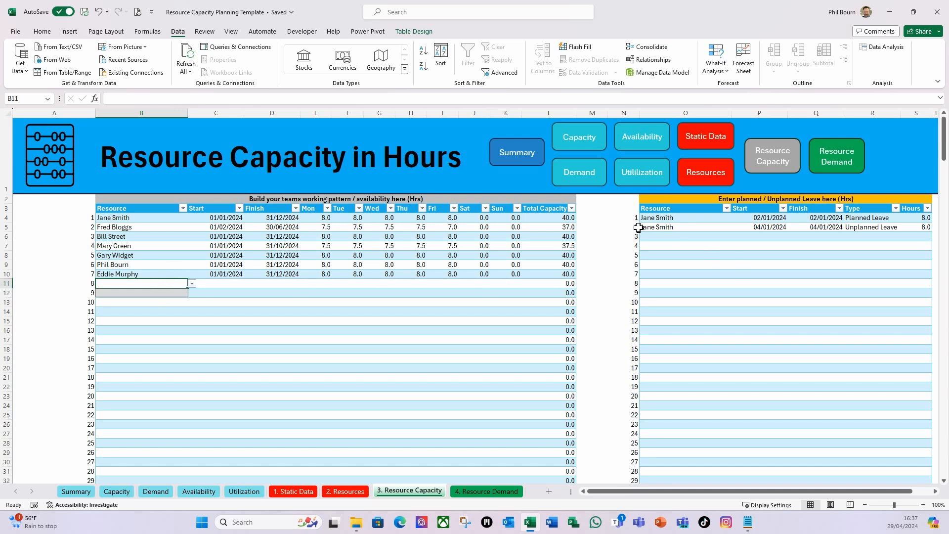
left_click(670, 238)
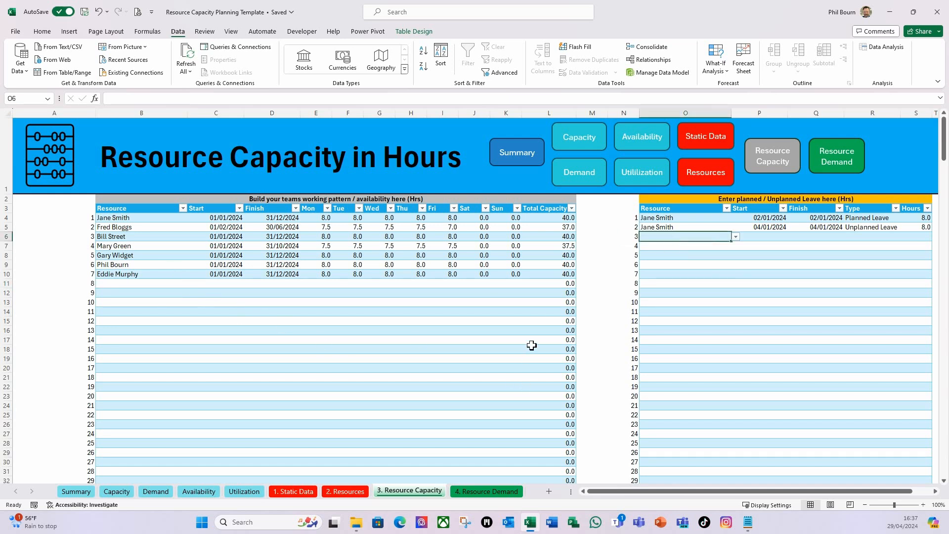
Start a new demand entry in row 10 of the Resource Demand sheet with Programme C and Project 12
left_click(477, 492)
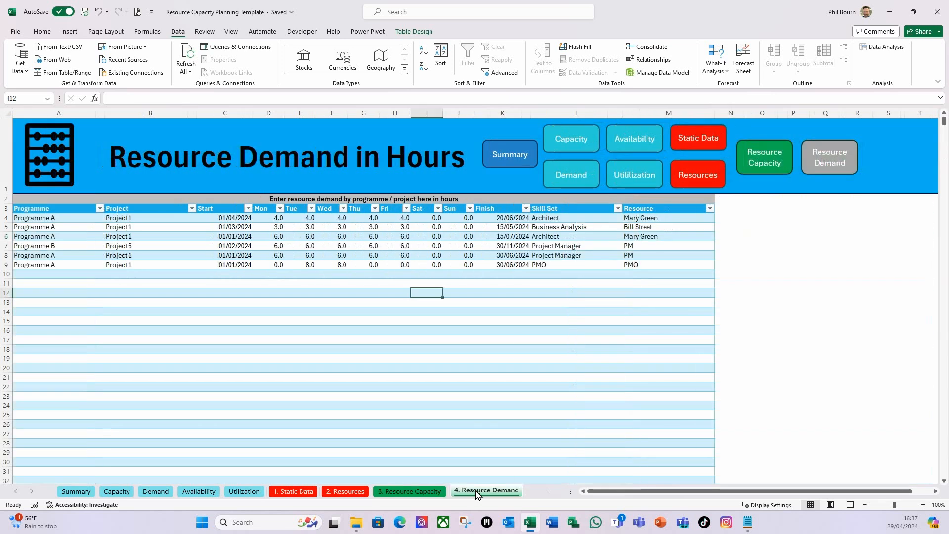
left_click(35, 275)
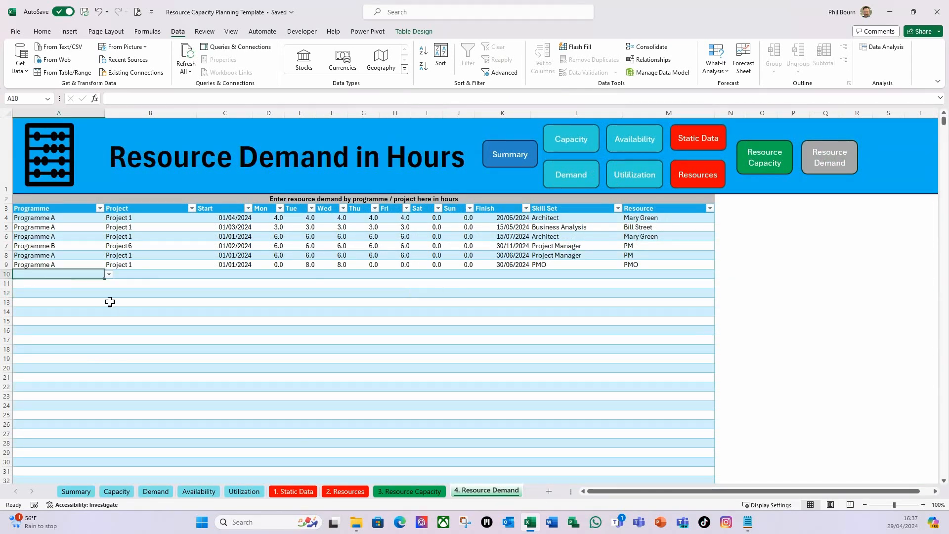
left_click(109, 275)
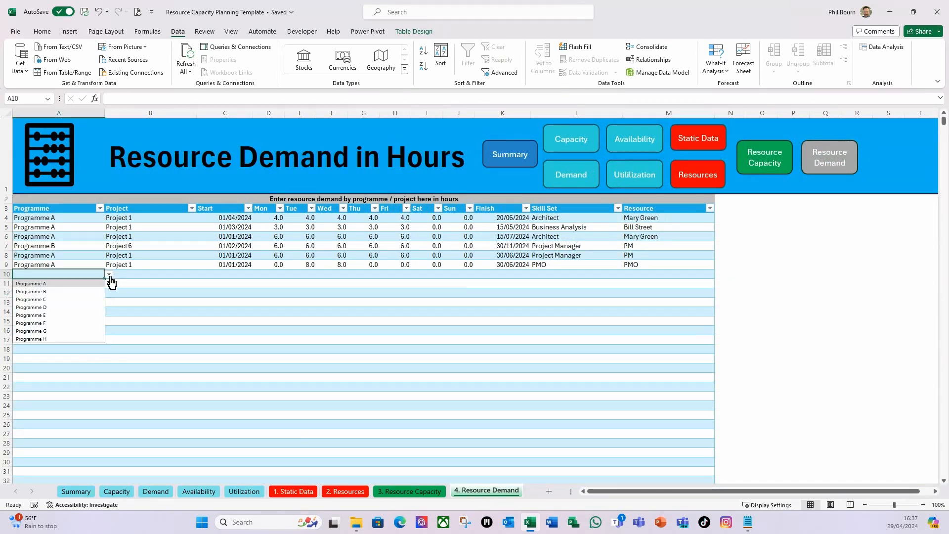
left_click(53, 300)
left_click(130, 274)
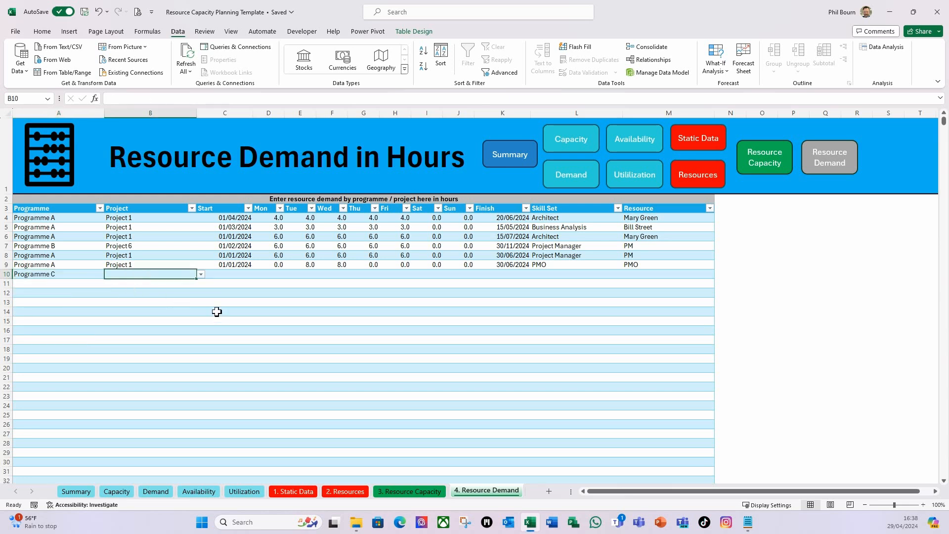
left_click(201, 275)
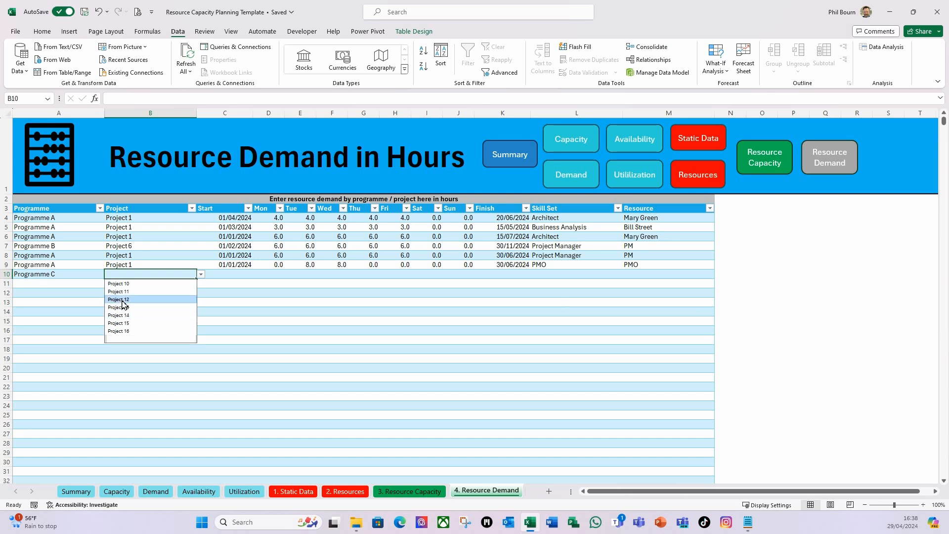
left_click(120, 299)
left_click(223, 277)
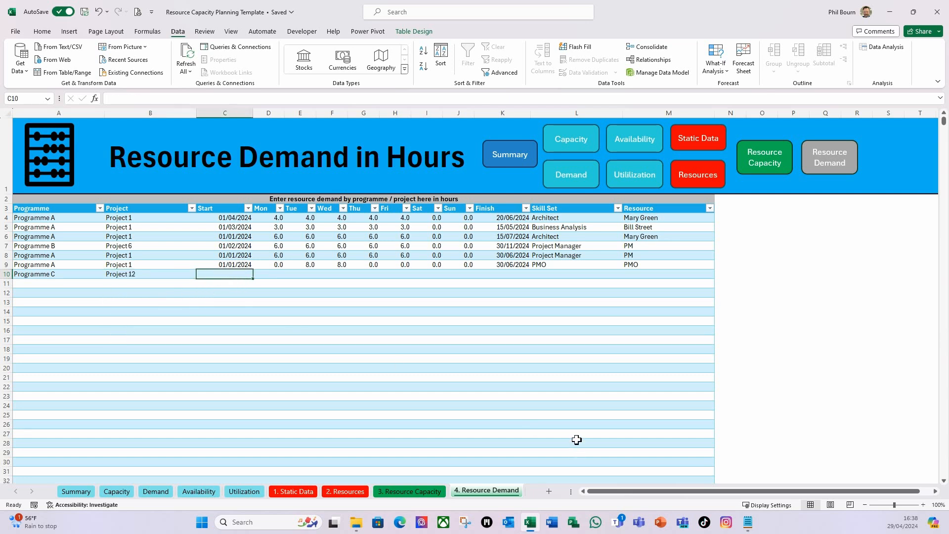
Set the start date of the new Programme C demand entry in row 10 to 01/02/2024
type("01/02")
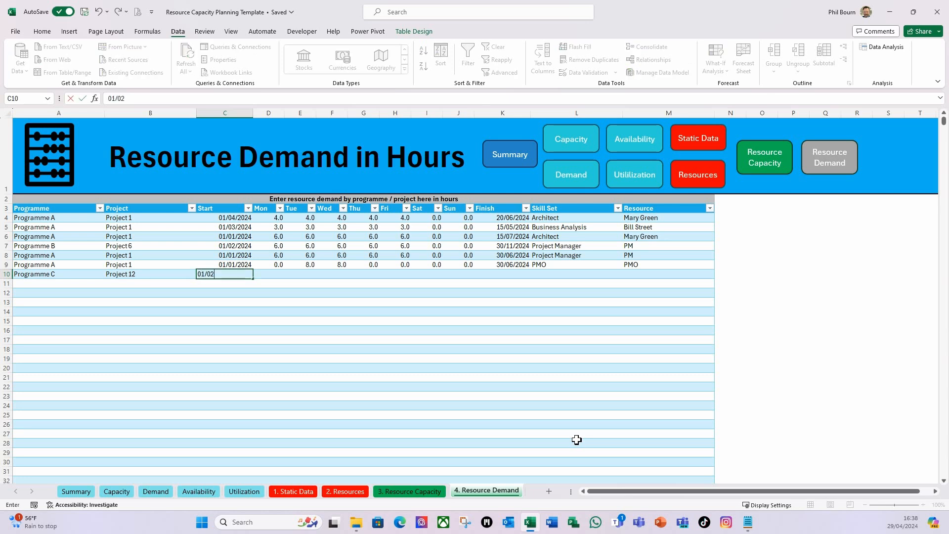
type("/2024")
key("Tab")
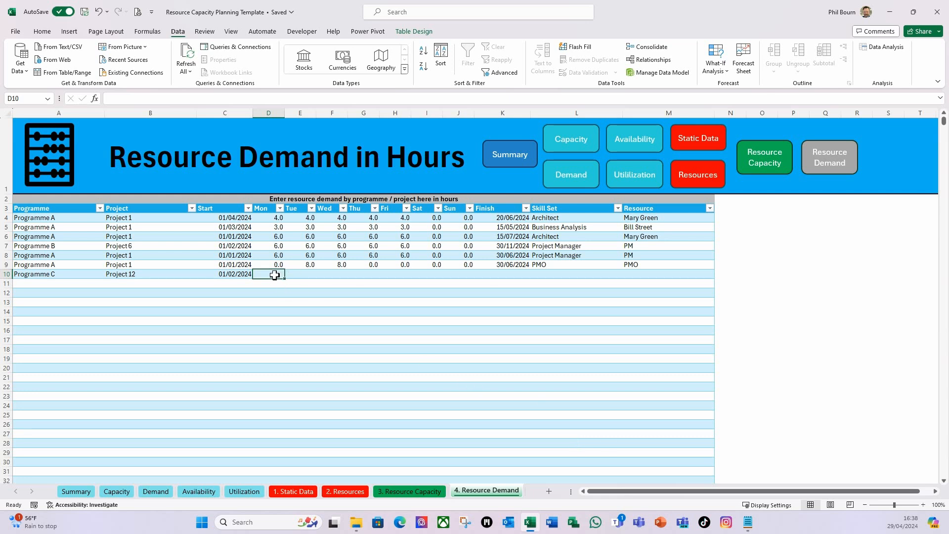
Enter 5 hours for Monday to Friday and 0 for Saturday and Sunday in row 10 of Resource Demand
left_click_drag(276, 275, 391, 275)
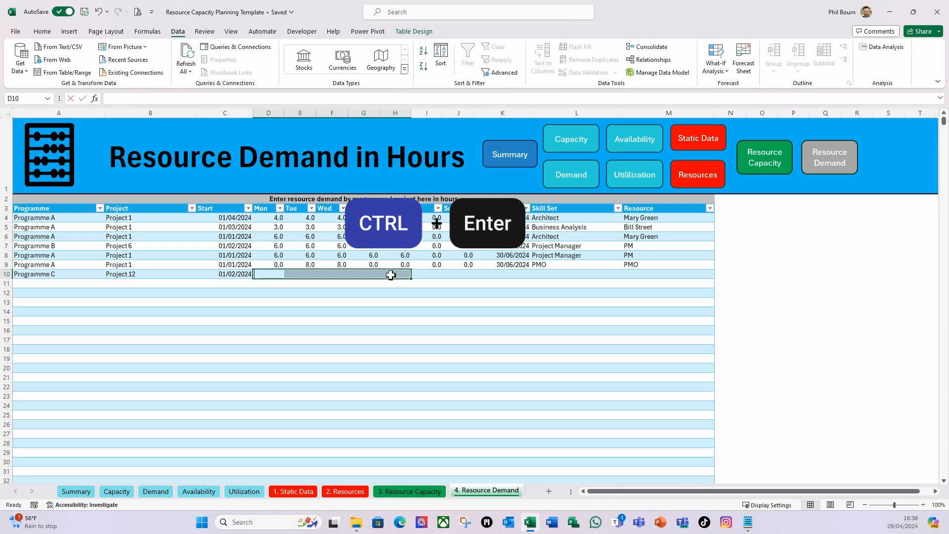
type("5")
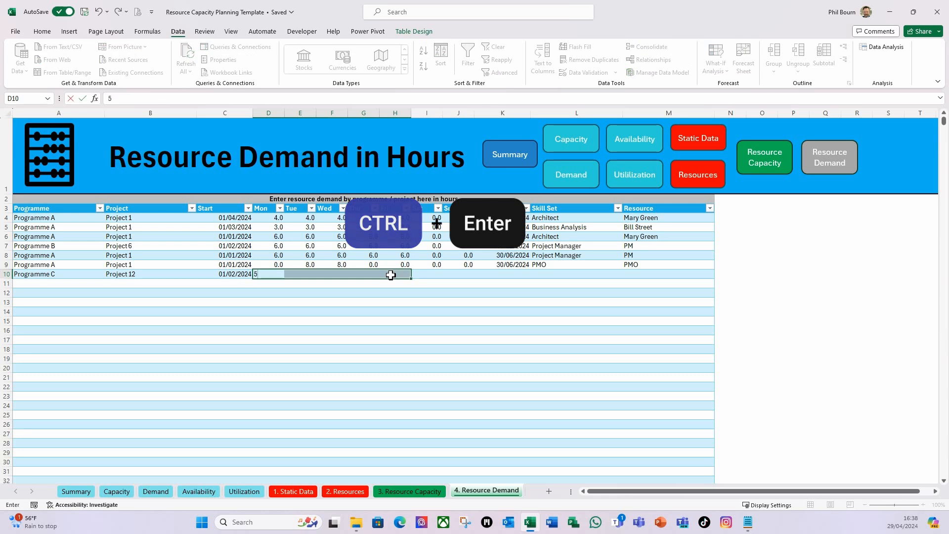
key("ctrl+Return")
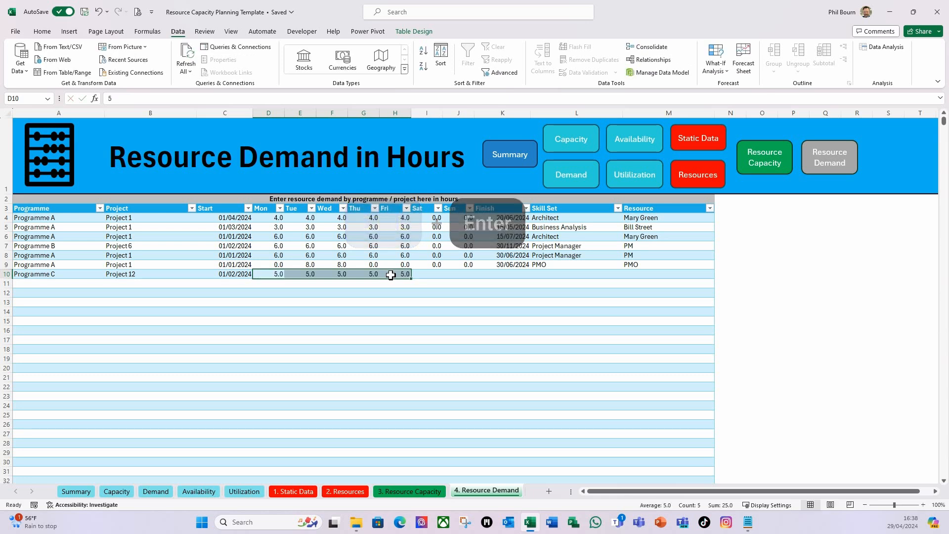
left_click(437, 274)
type("0")
key("Tab")
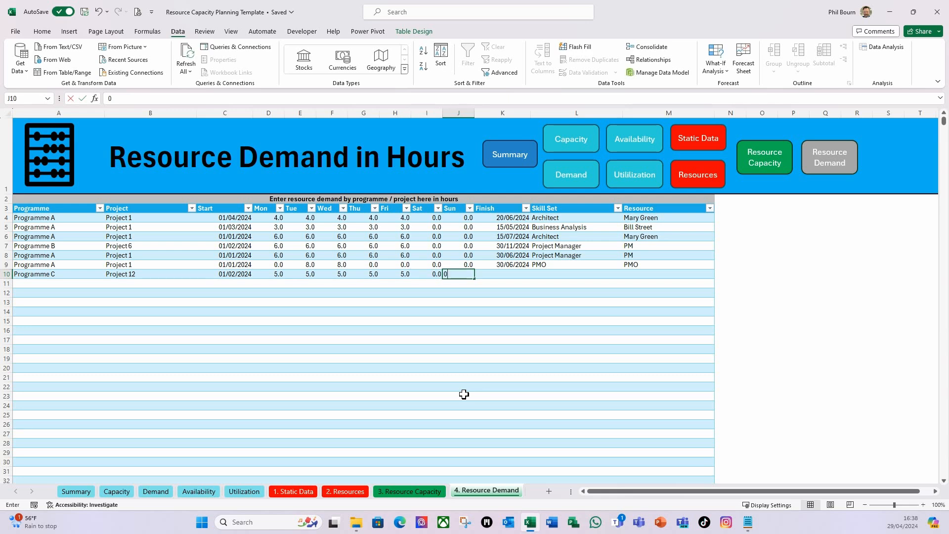
key("Tab")
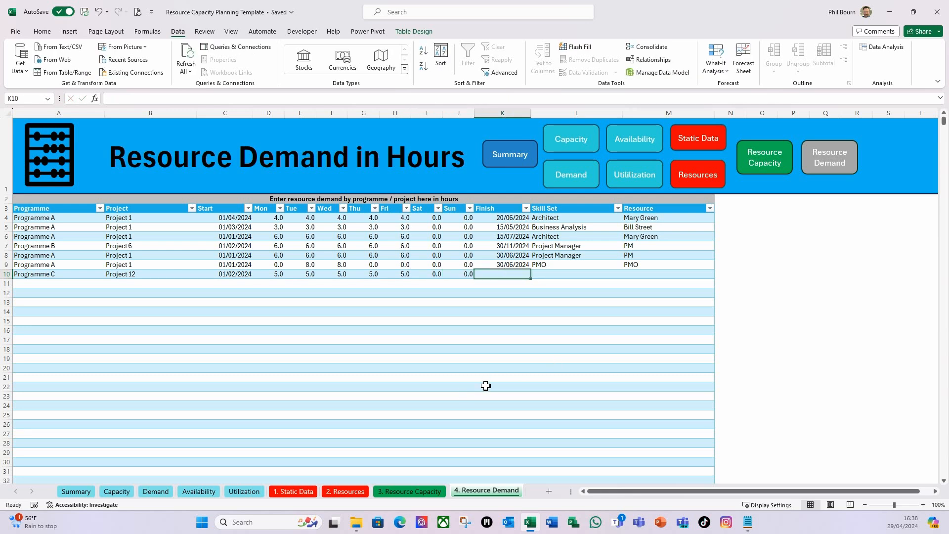
Set the row 10 demand entry's finish date to 31/12/2024 and its skill set to Project Manager
type("31/12/")
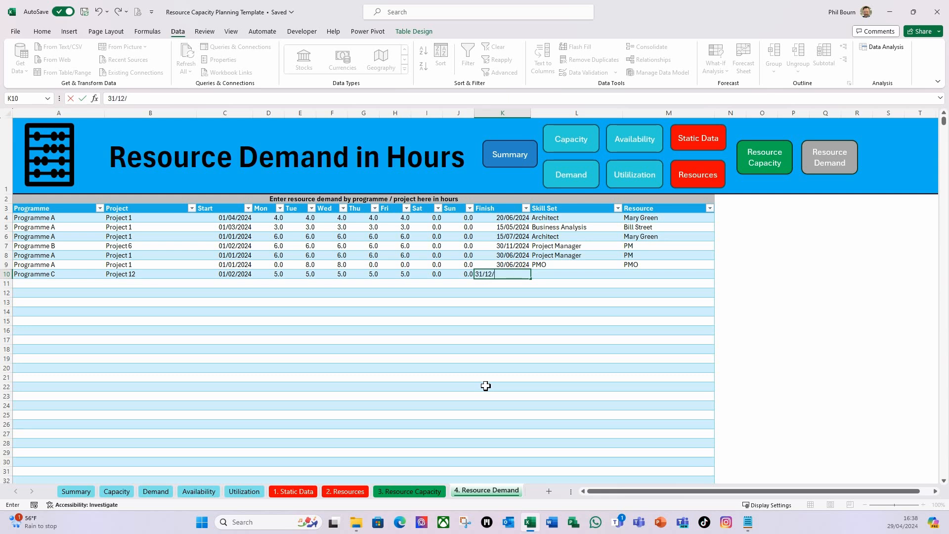
type("24")
key("Tab")
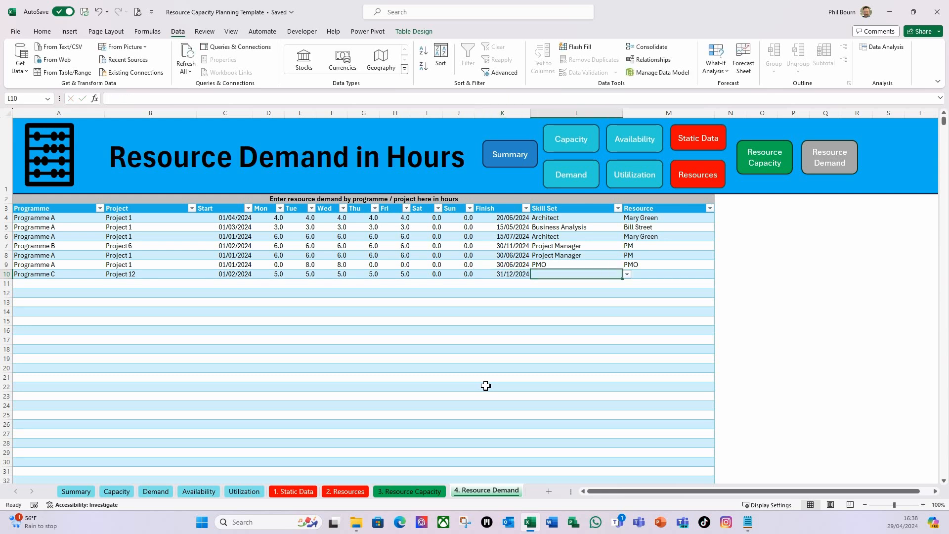
left_click(626, 275)
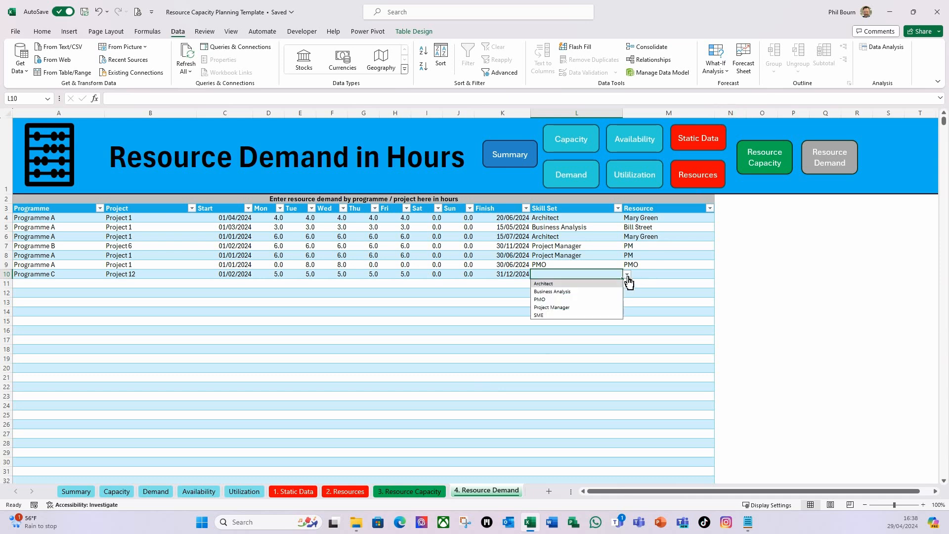
left_click(565, 307)
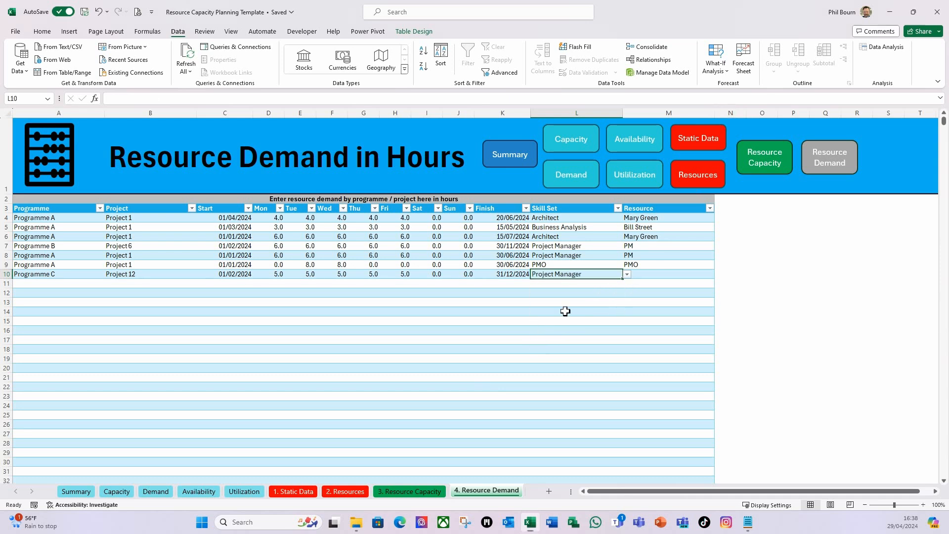
Assign the first listed resource to the Project Manager demand entry in row 10
left_click(663, 277)
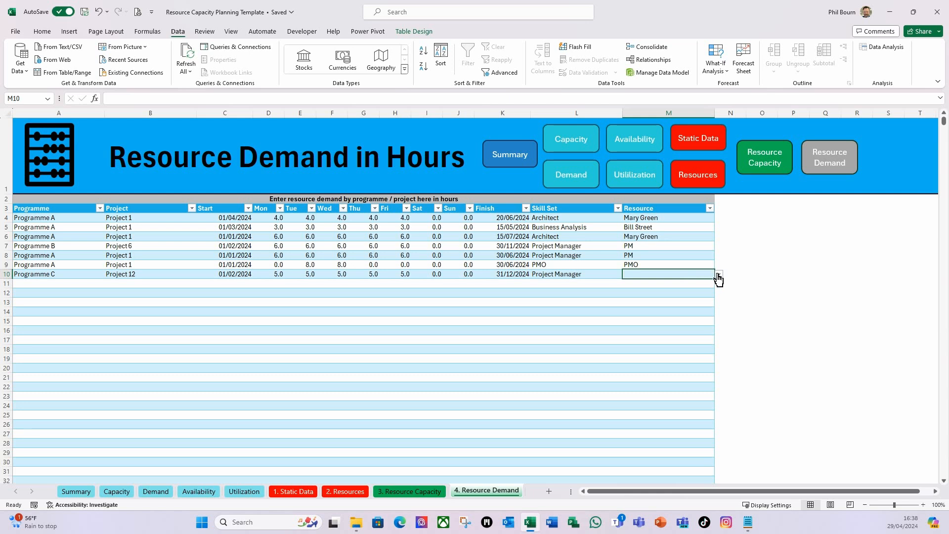
left_click(719, 274)
left_click(652, 285)
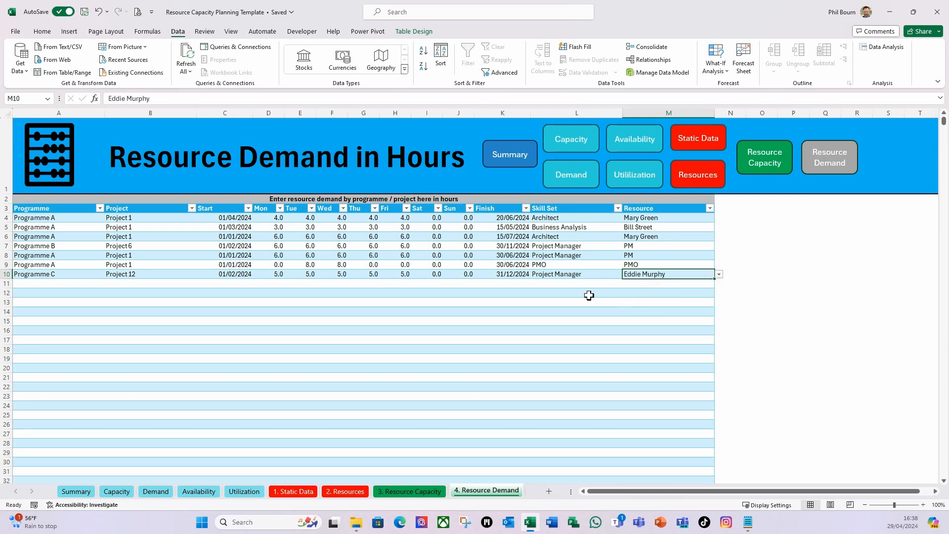
left_click(581, 295)
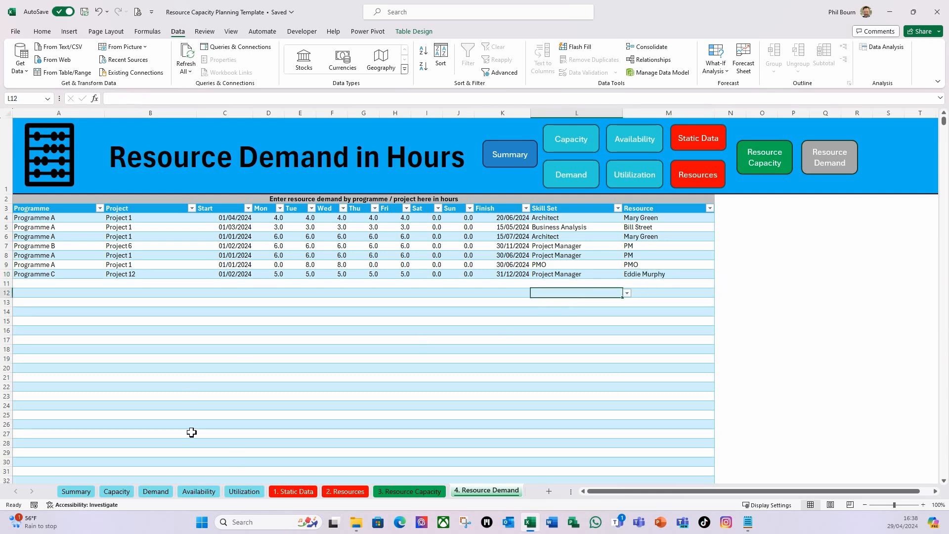
Filter the Summary dashboard by the newly assigned resource to check its data before refreshing, and clear the filter
left_click(699, 138)
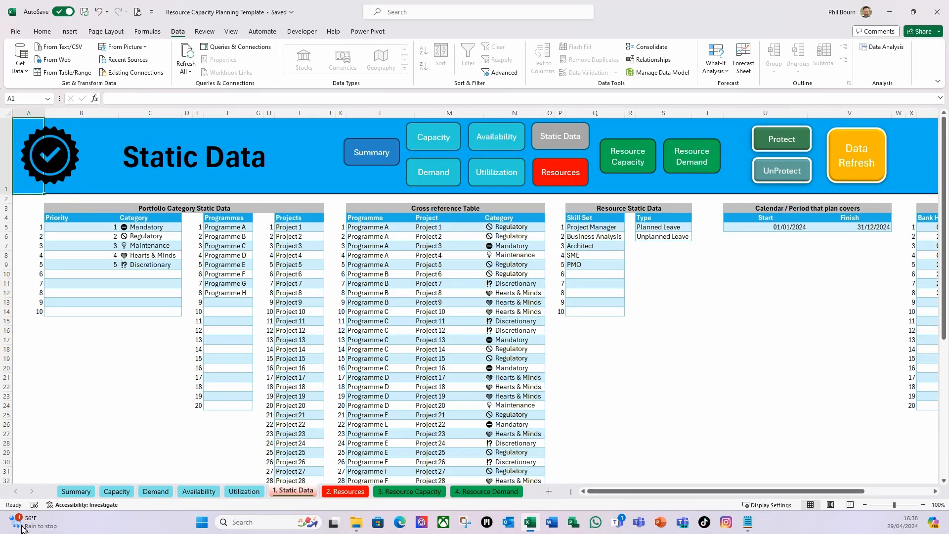
left_click(74, 491)
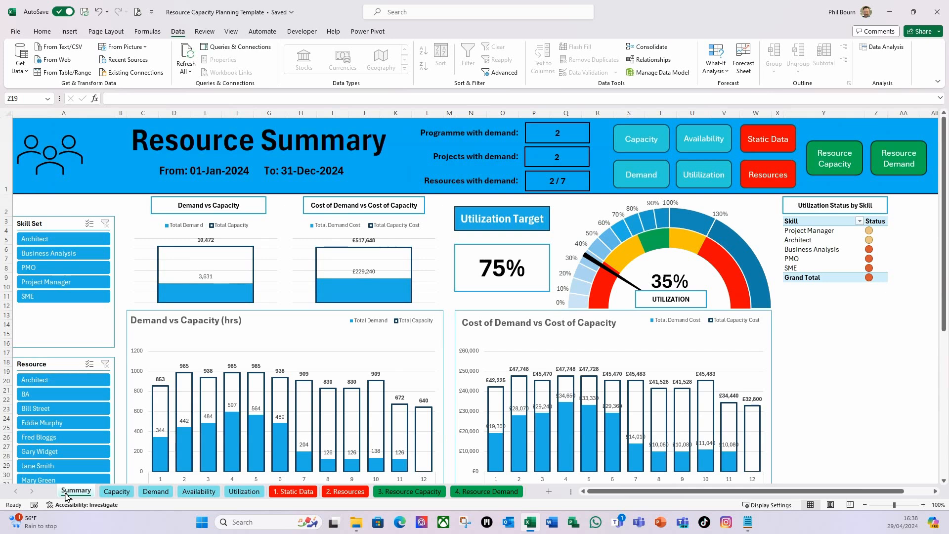
left_click(62, 425)
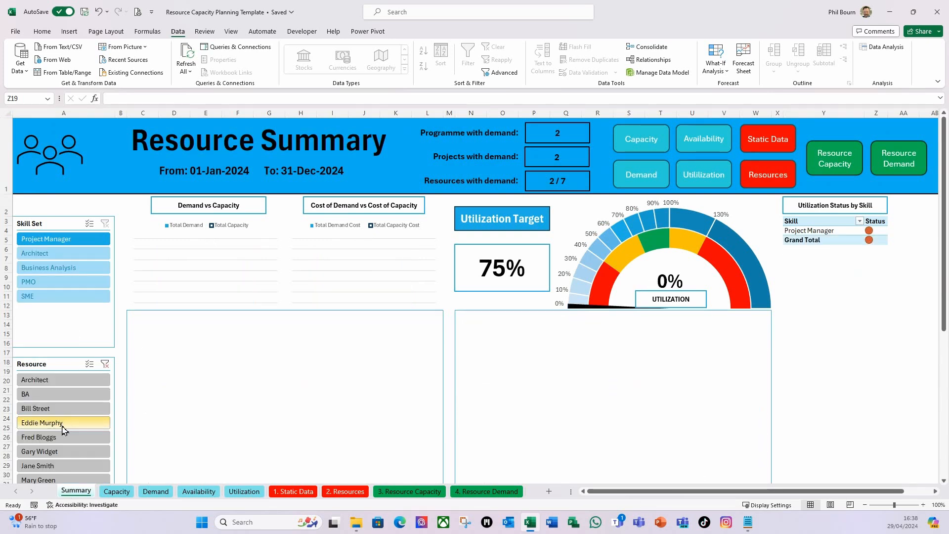
scroll(534, 358, "down", 1)
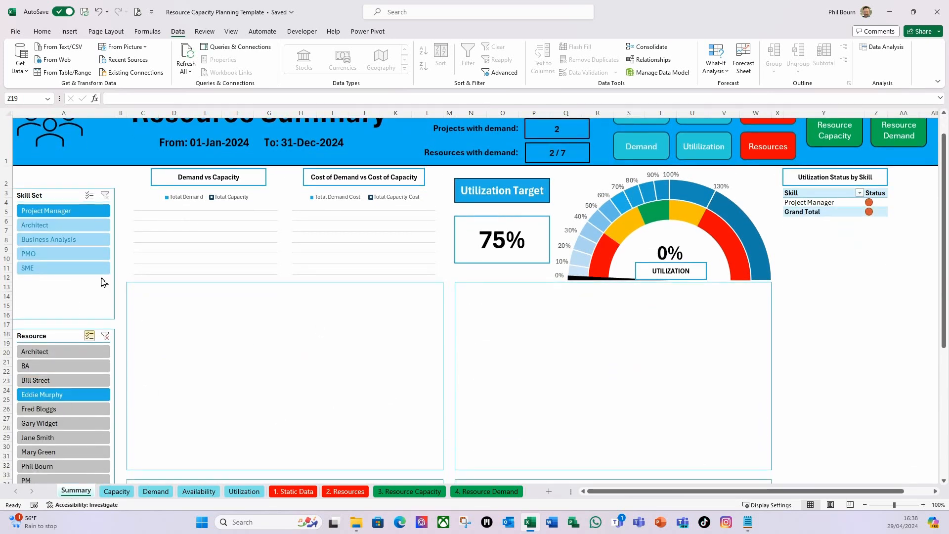
left_click(104, 335)
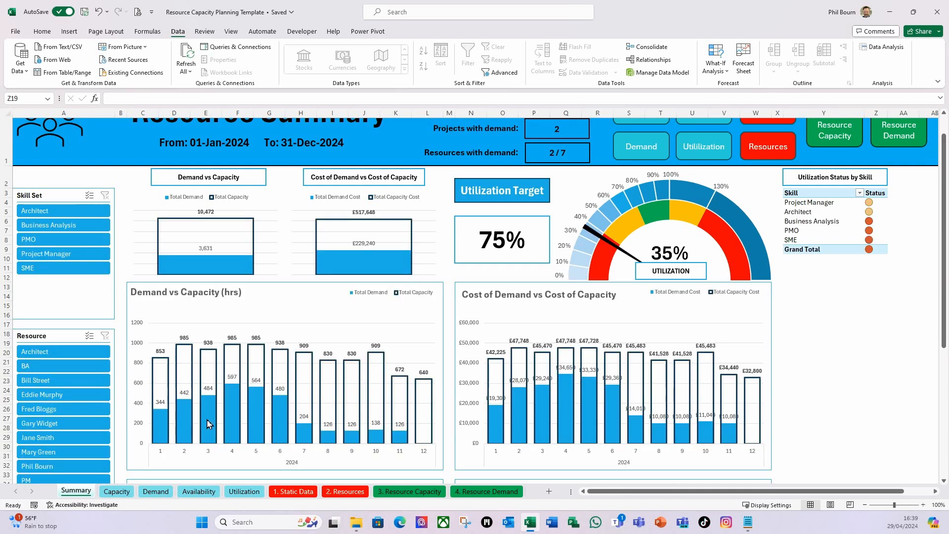
Run the Data Refresh macro from the Static Data sheet and dismiss its completion message
scroll(762, 151, "up", 1)
left_click(779, 131)
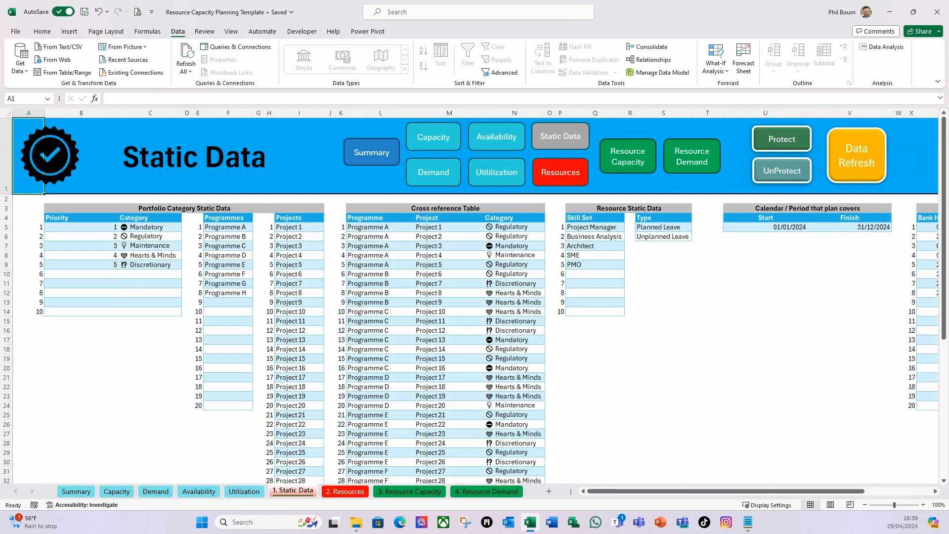
left_click(863, 167)
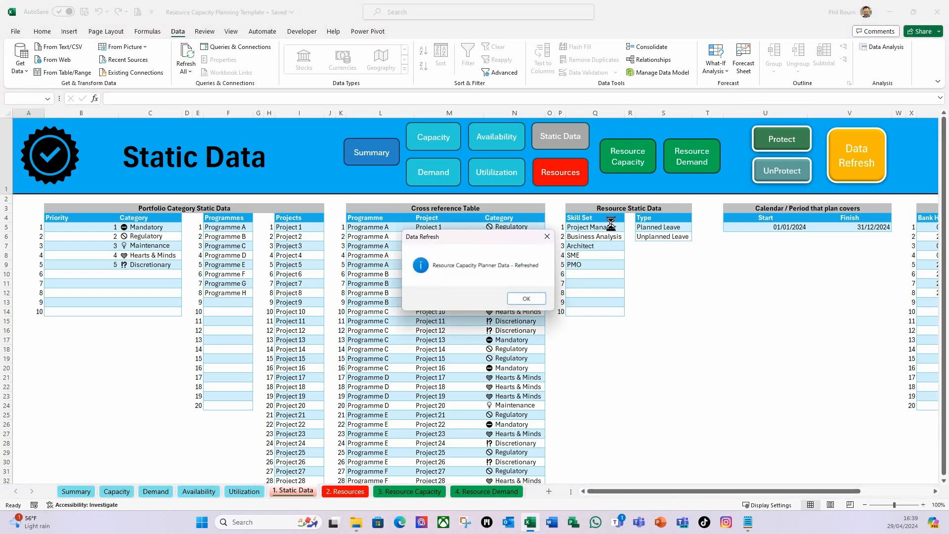
left_click(526, 298)
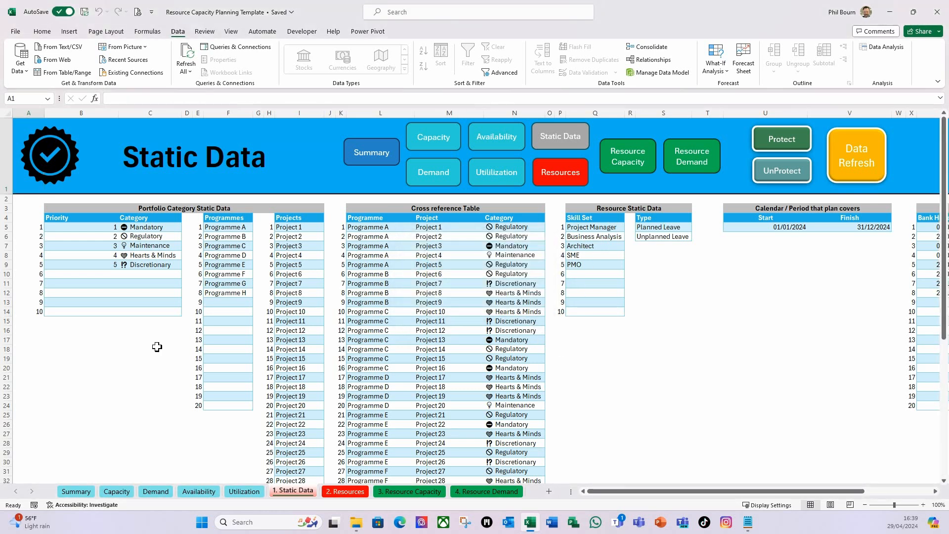
Filter the refreshed Summary dashboard by the newly assigned resource, review its demand, capacity and utilization, and clear the filter
left_click(85, 494)
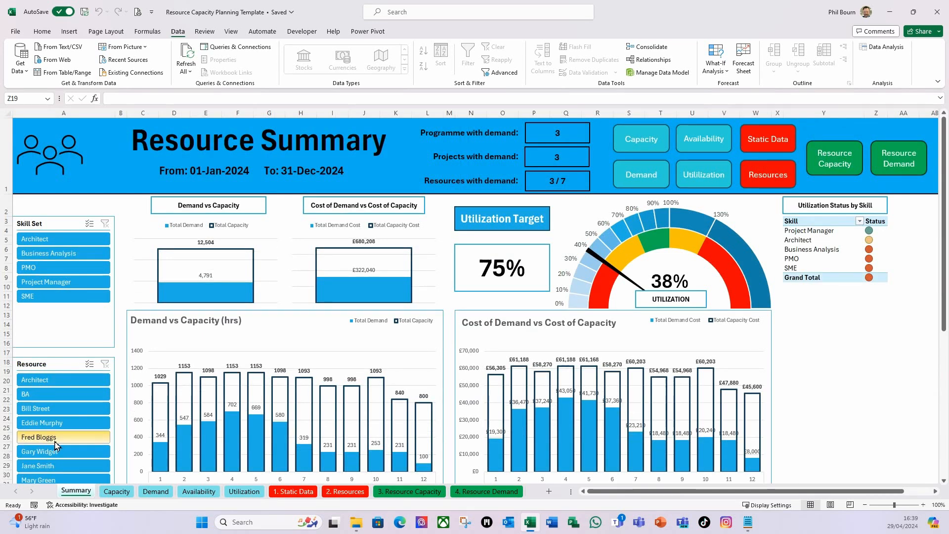
left_click(62, 428)
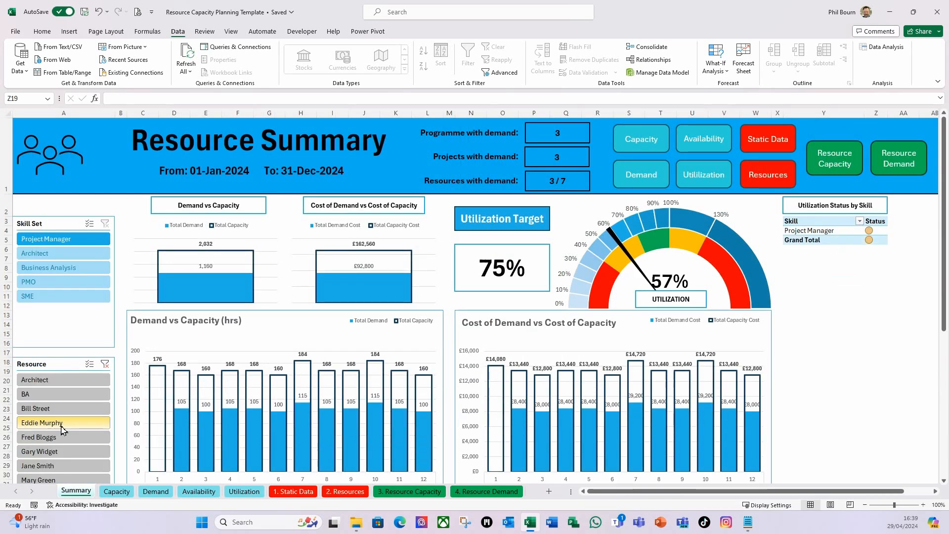
scroll(278, 302, "down", 1)
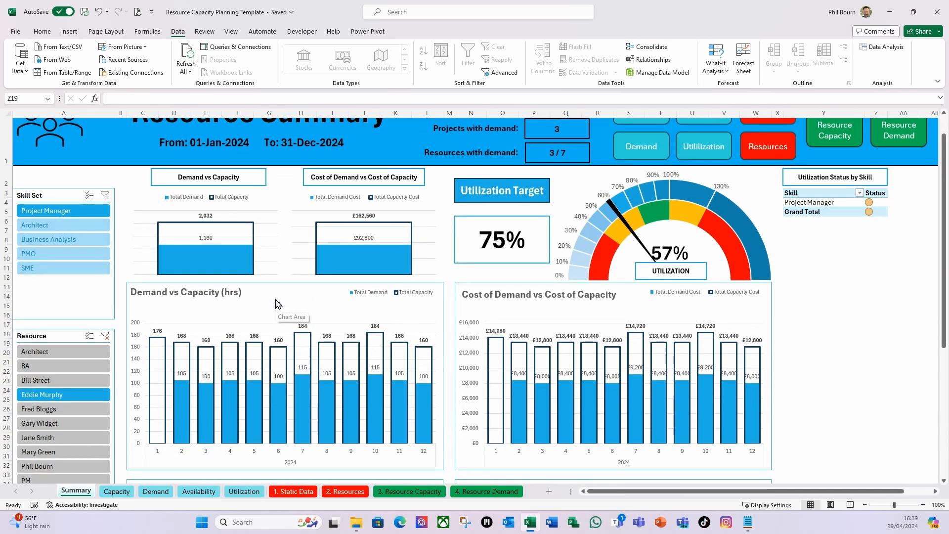
scroll(168, 447, "up", 1)
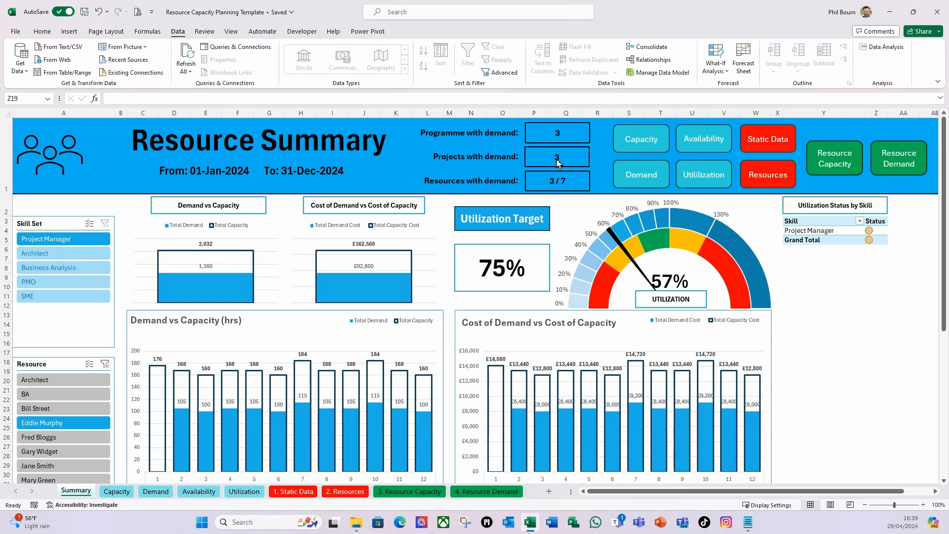
left_click(106, 364)
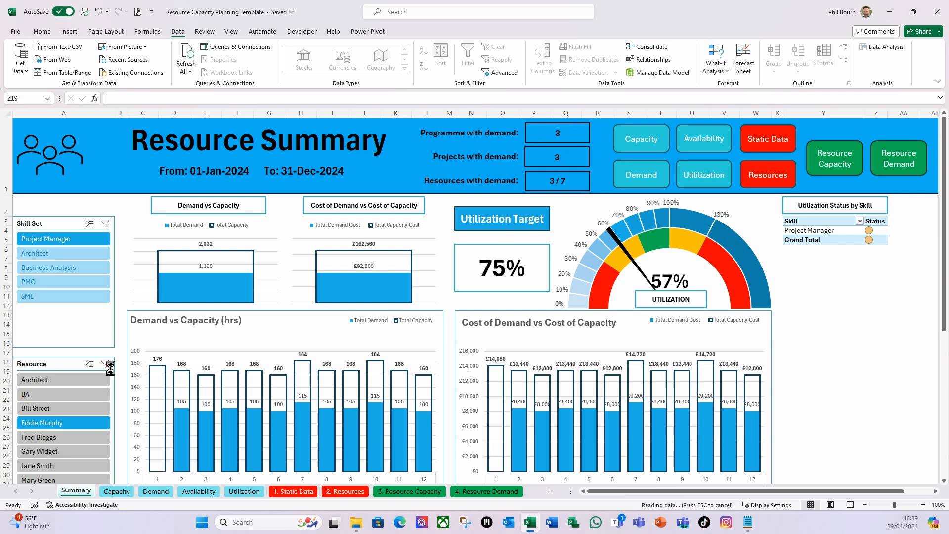